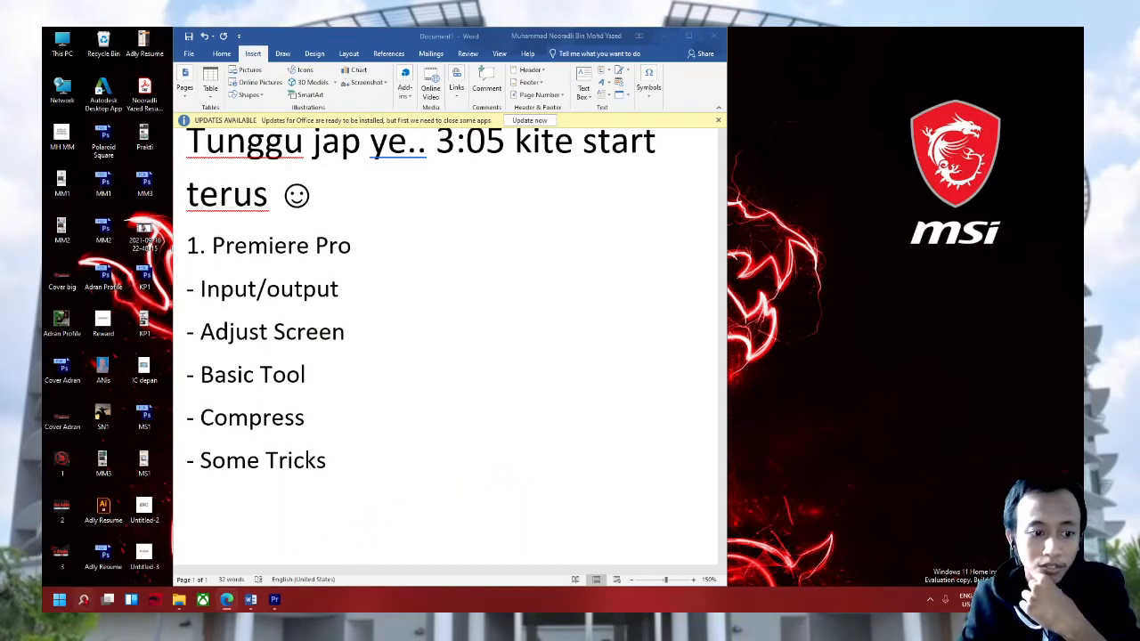
Step: Switch to Premiere Pro, start a new project and name it 7iuyi
left_click(84, 599)
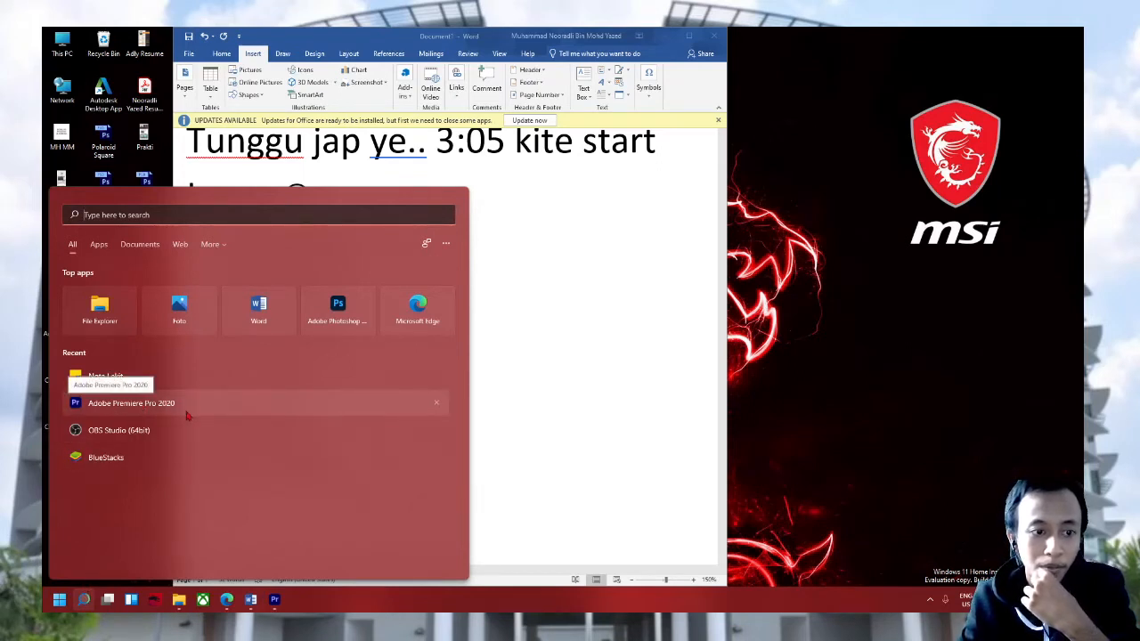
left_click(275, 600)
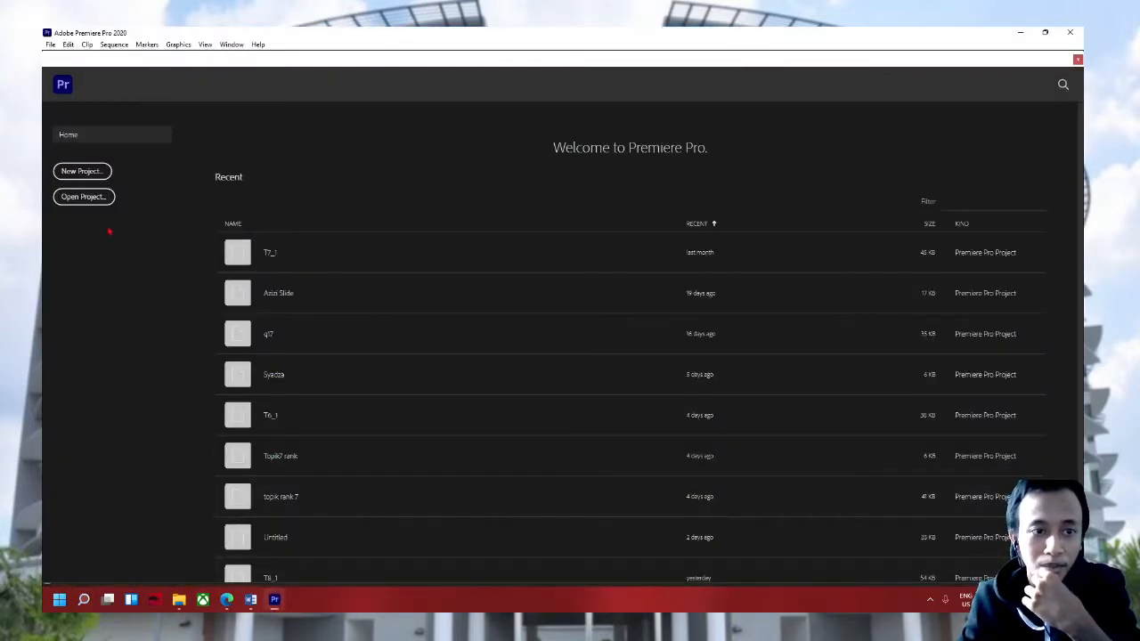
left_click(84, 172)
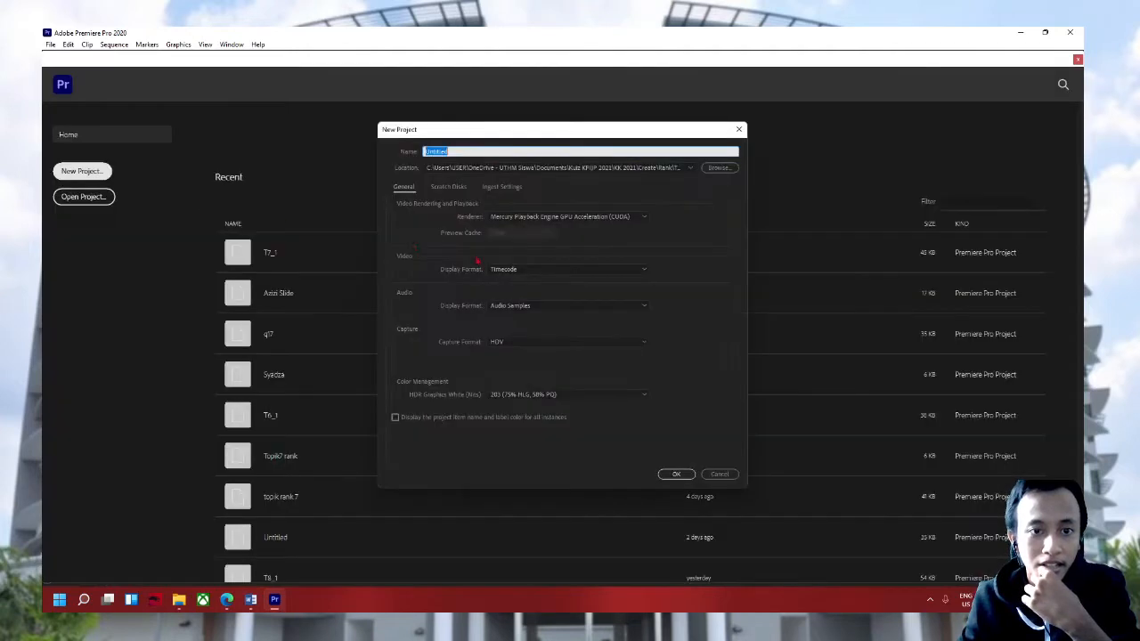
left_click(462, 148)
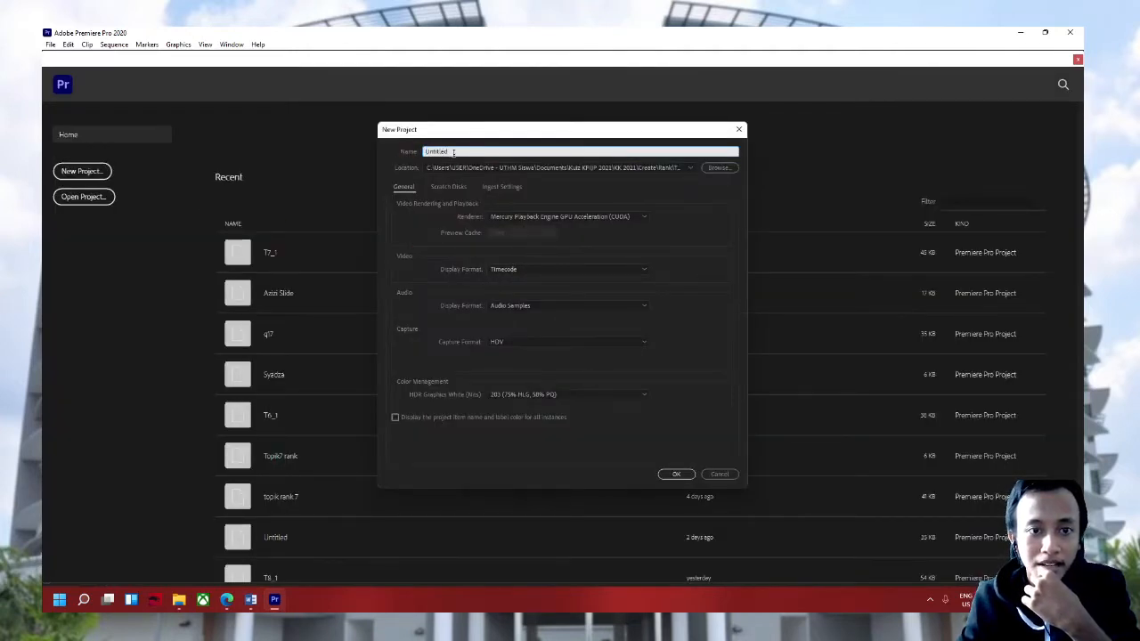
left_click_drag(447, 151, 425, 159)
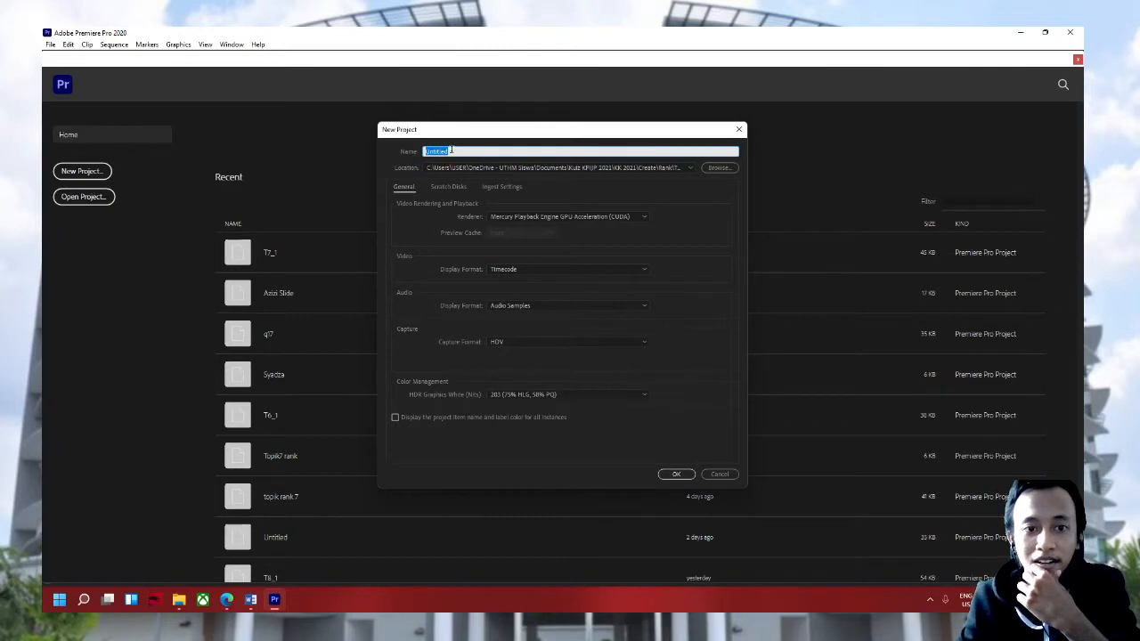
type("7iuyt")
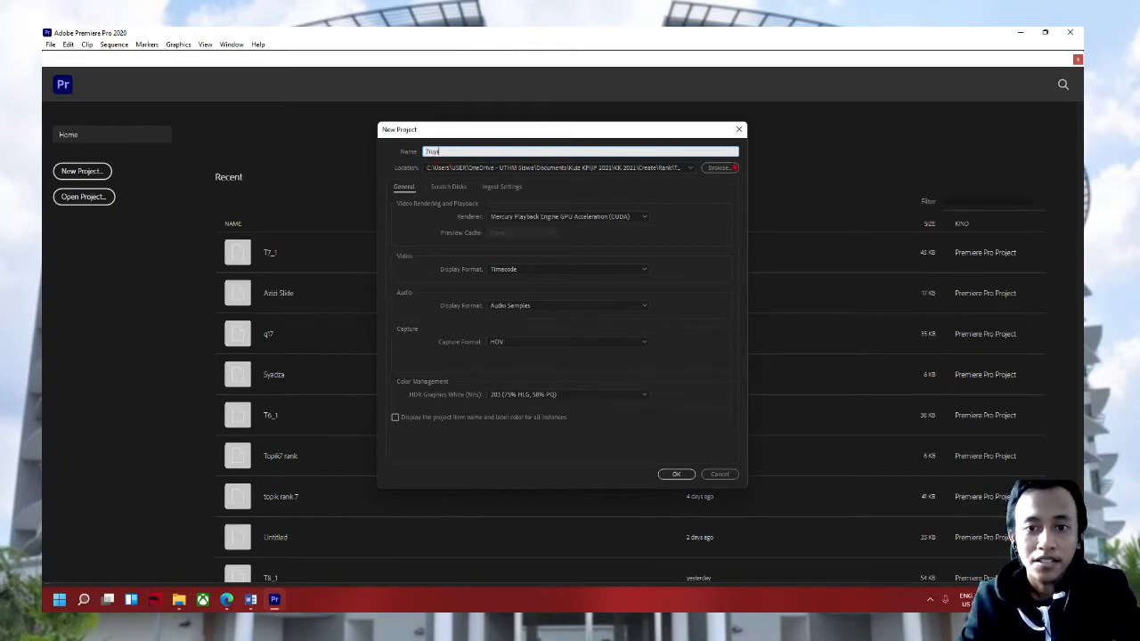
Step: Review the new project's destination folder and HDR Graphics White options, and create the project with the existing settings
left_click(733, 167)
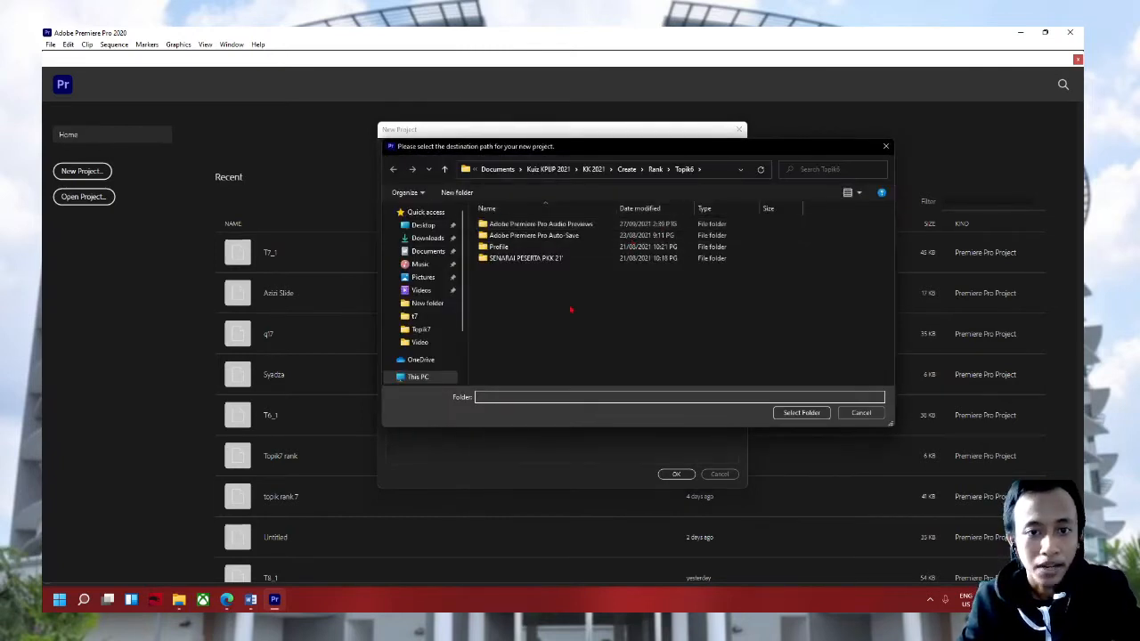
left_click(885, 146)
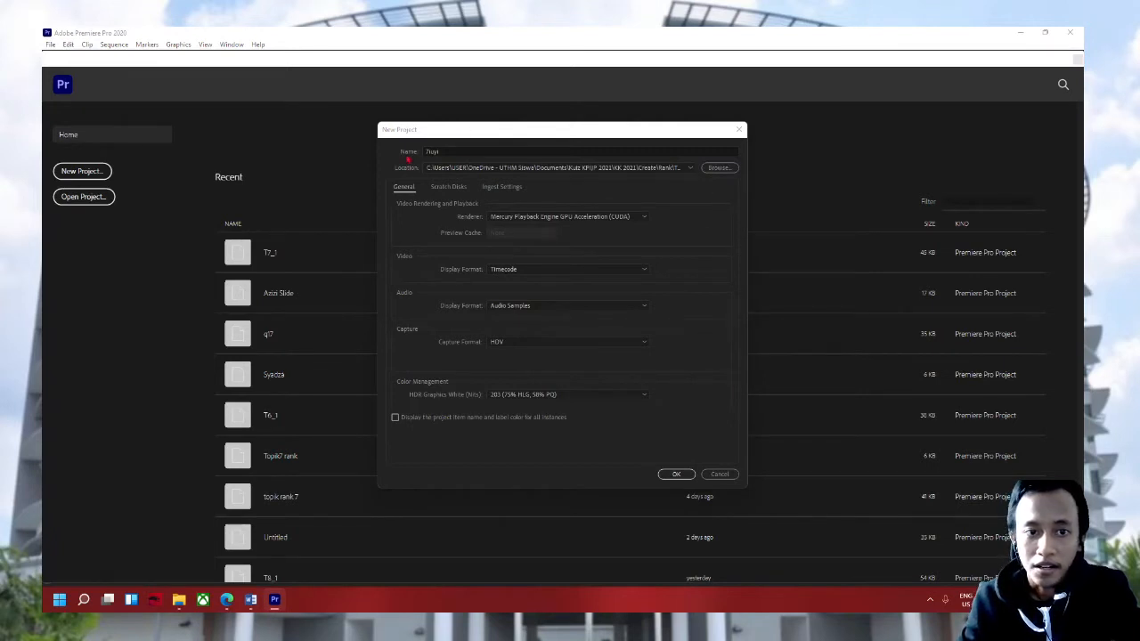
left_click(533, 395)
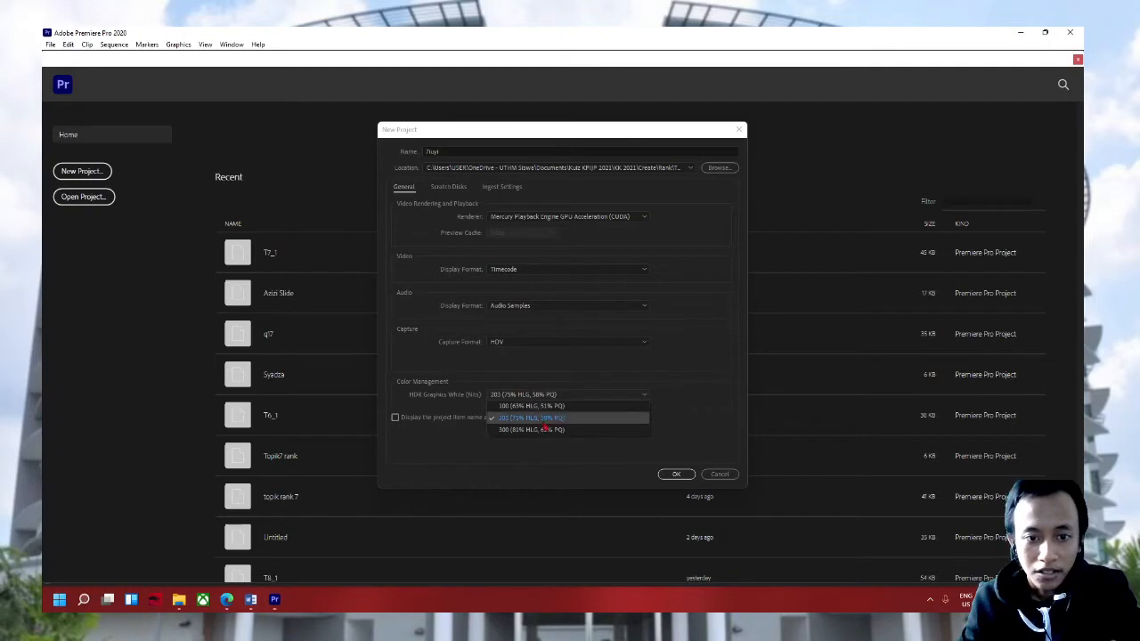
left_click(549, 386)
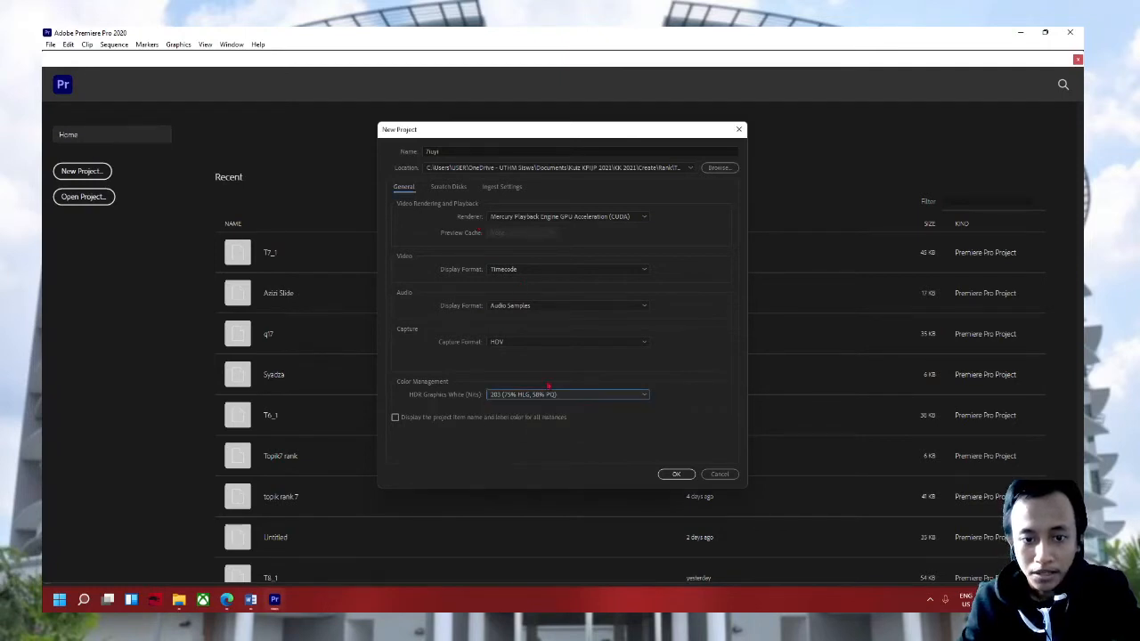
left_click(535, 399)
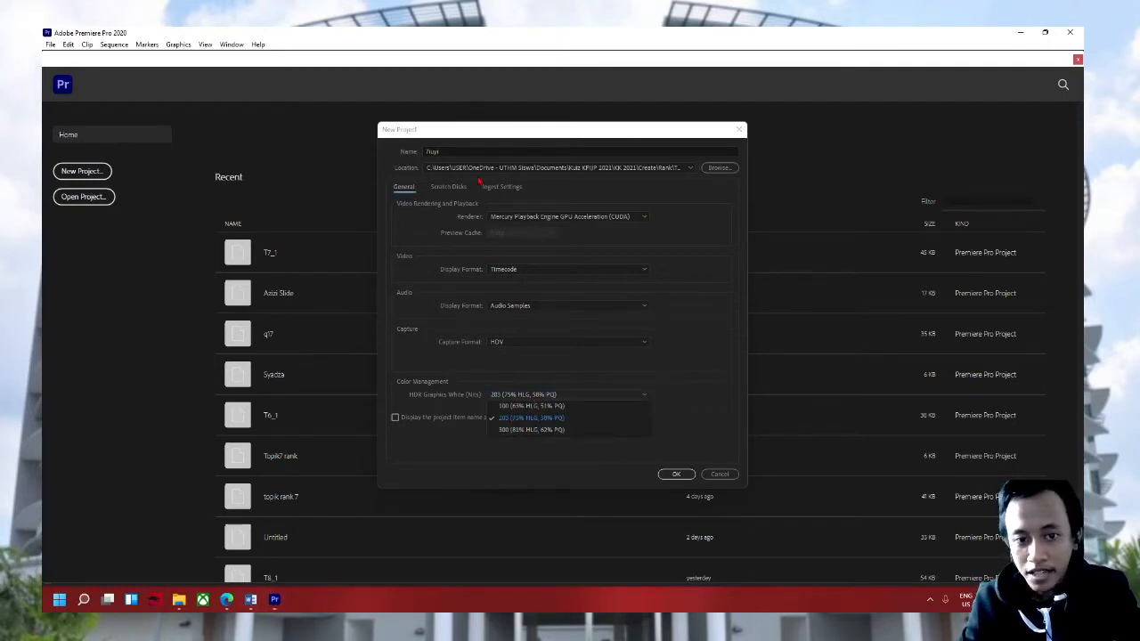
left_click(693, 331)
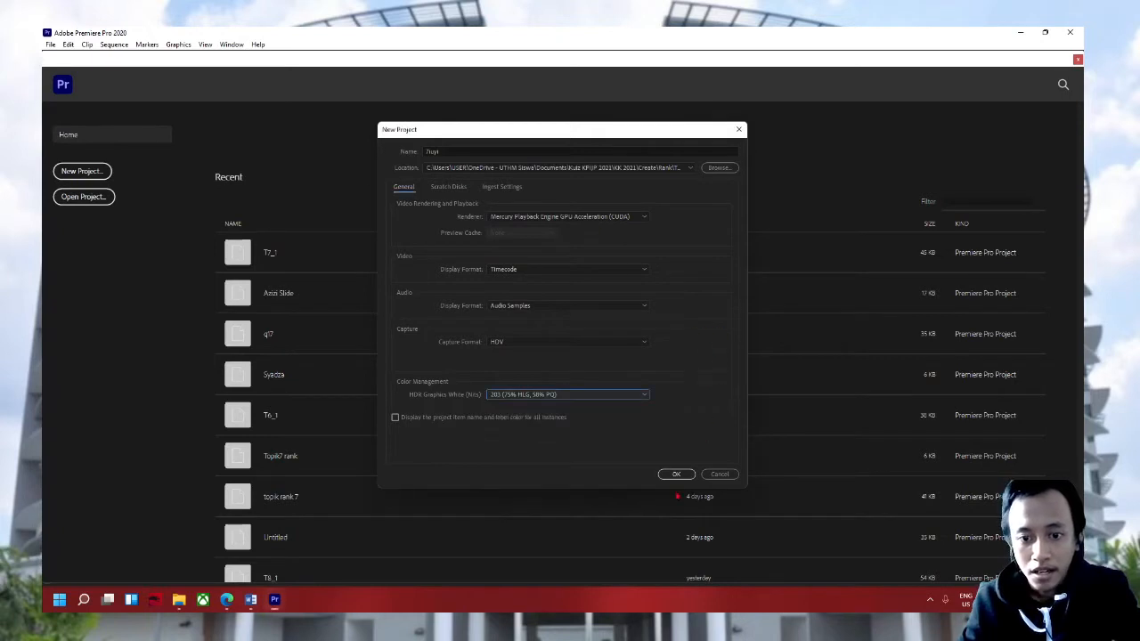
left_click(667, 470)
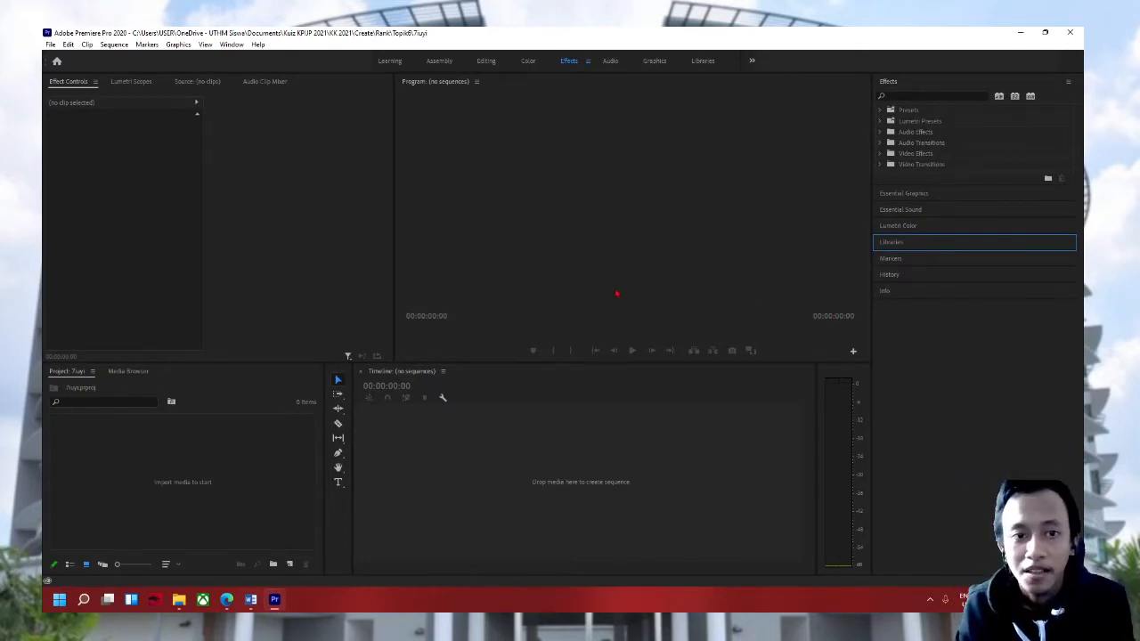
Step: Check the Premiere Pro topic outline in the Word document and return to the Premiere Pro project
left_click(674, 451)
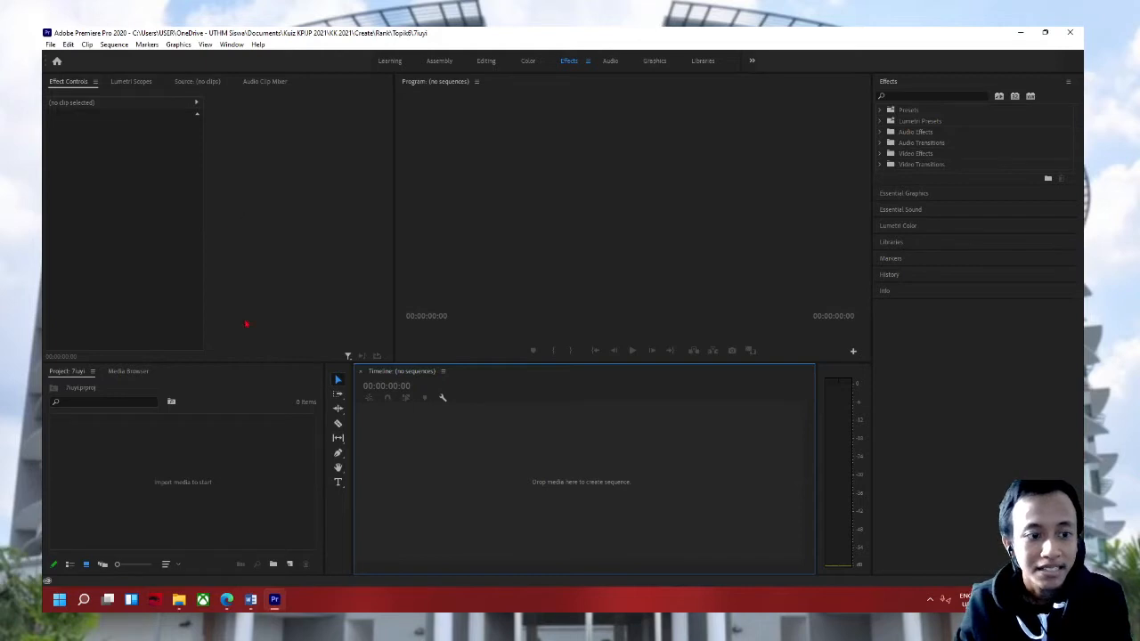
left_click(205, 494)
left_click(562, 511)
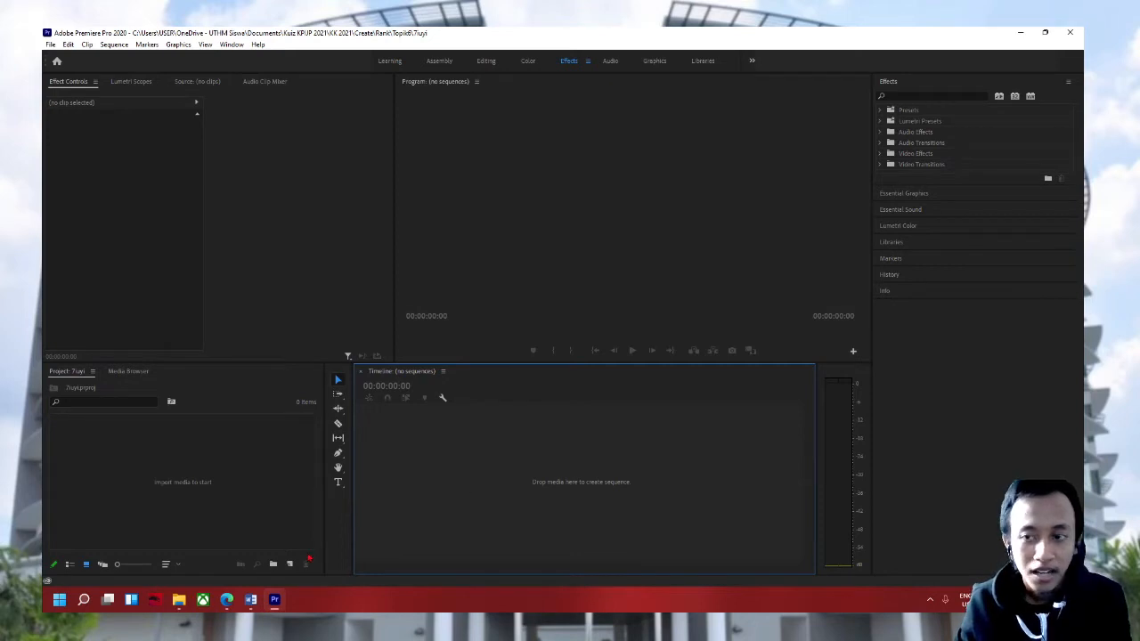
left_click(251, 600)
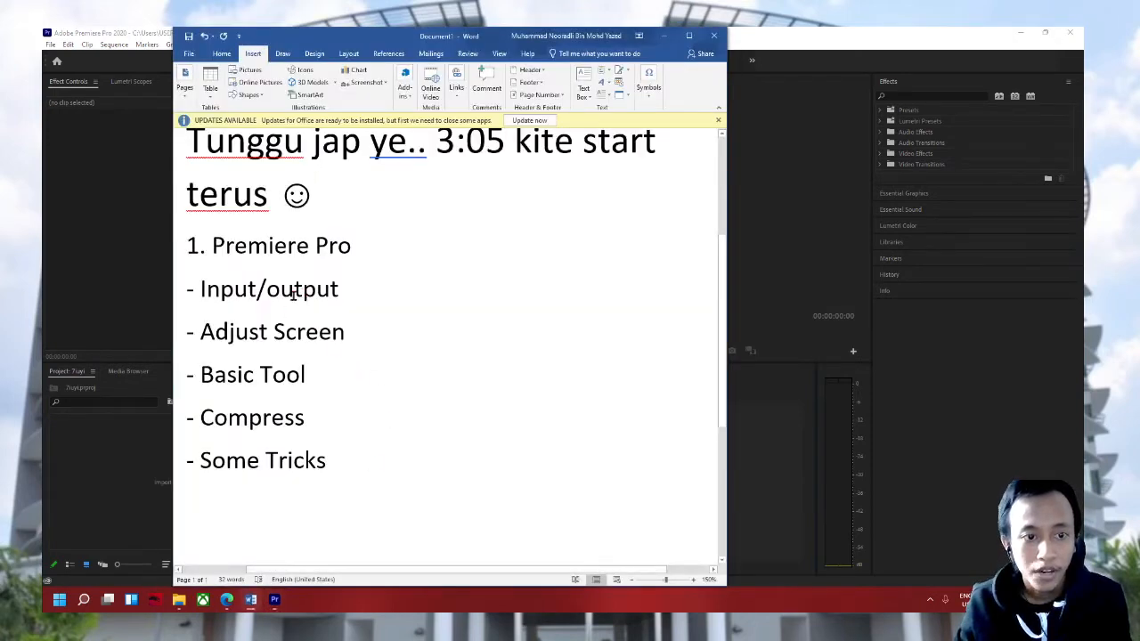
left_click(103, 476)
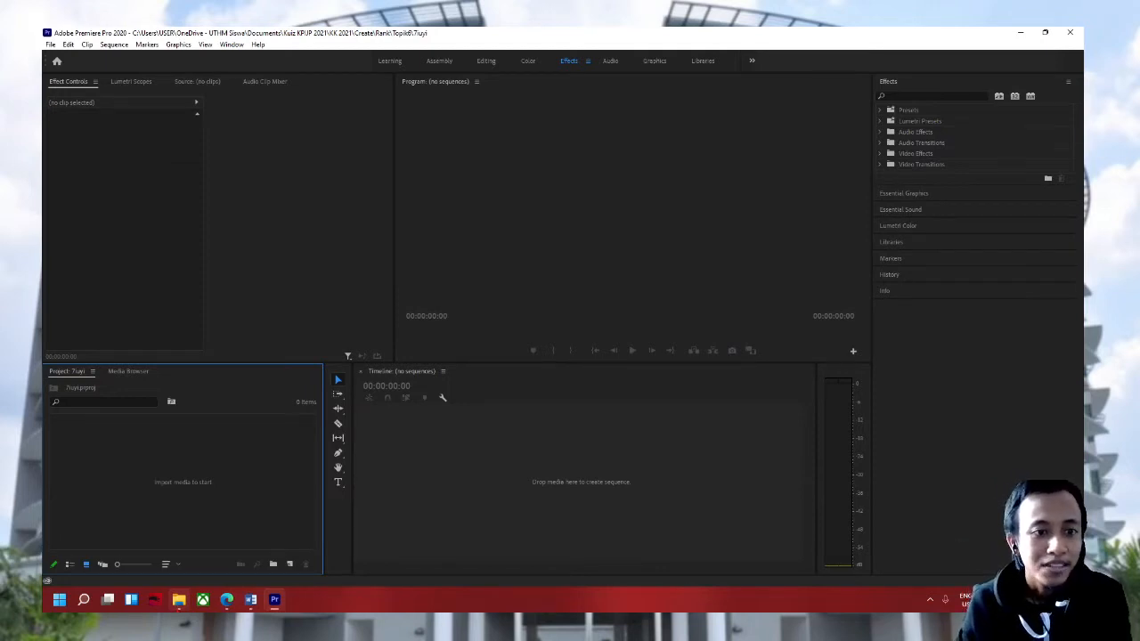
Step: Import the Green Screen Gold Dust effects 1 video from the Downloads folder into the project and minimize the File Explorer window
left_click(179, 600)
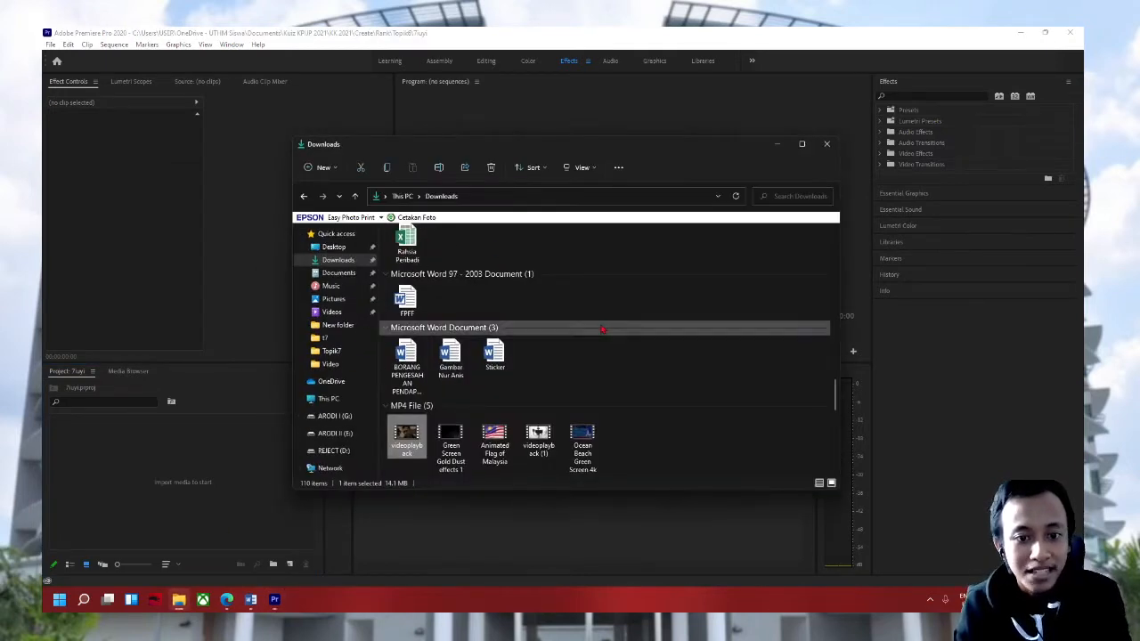
left_click(627, 352)
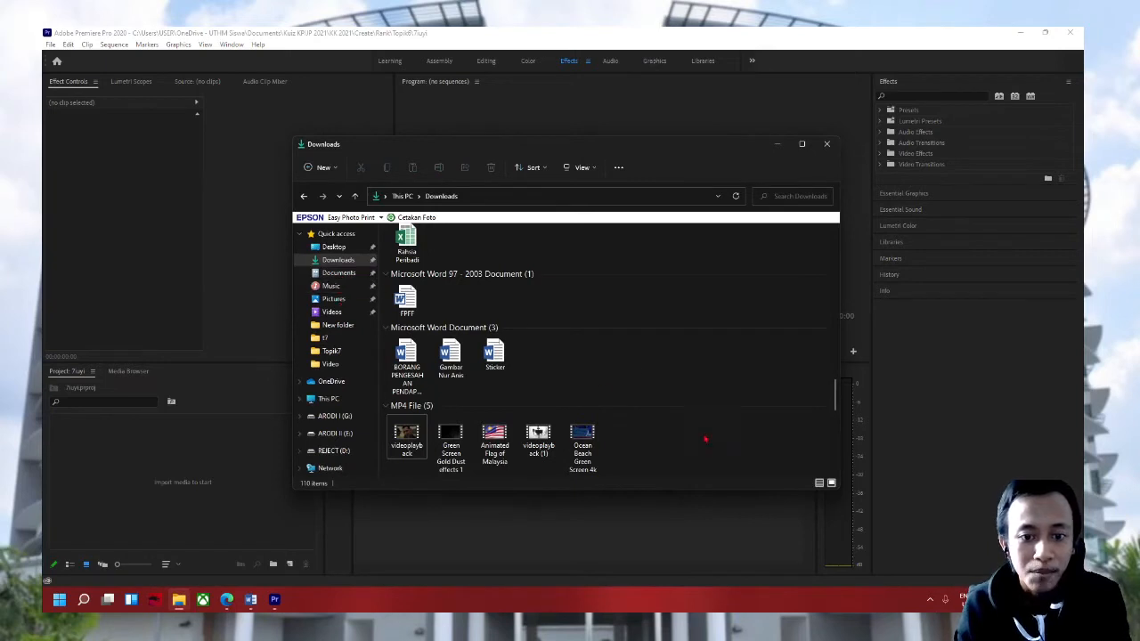
scroll(601, 323, "down", 3)
scroll(649, 258, "up", 1)
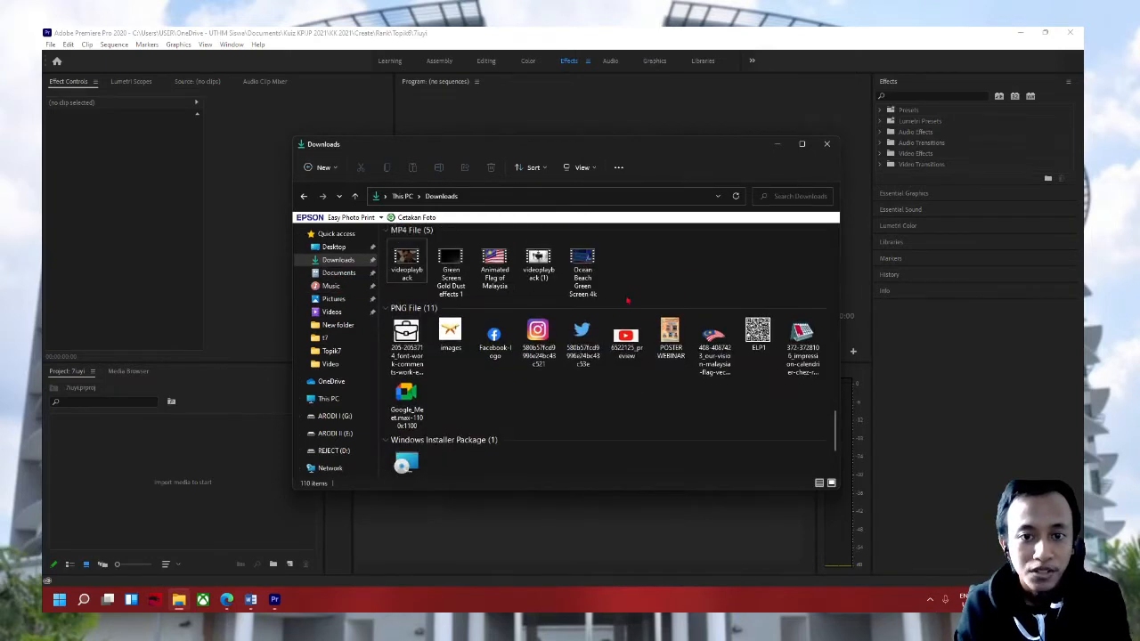
left_click_drag(456, 276, 127, 493)
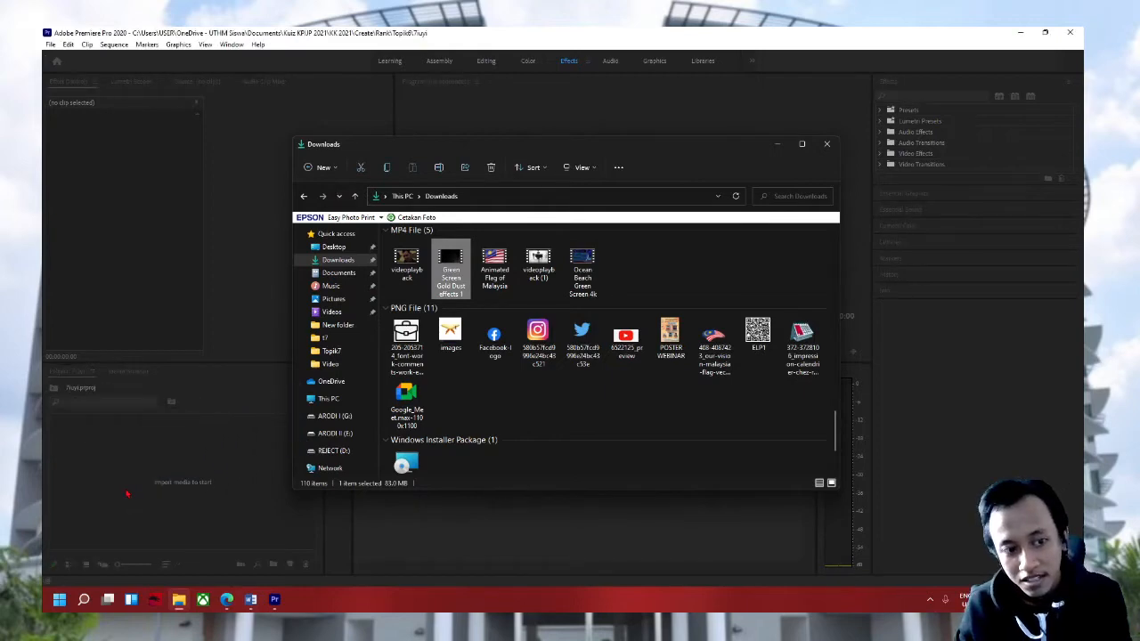
left_click_drag(650, 151, 658, 158)
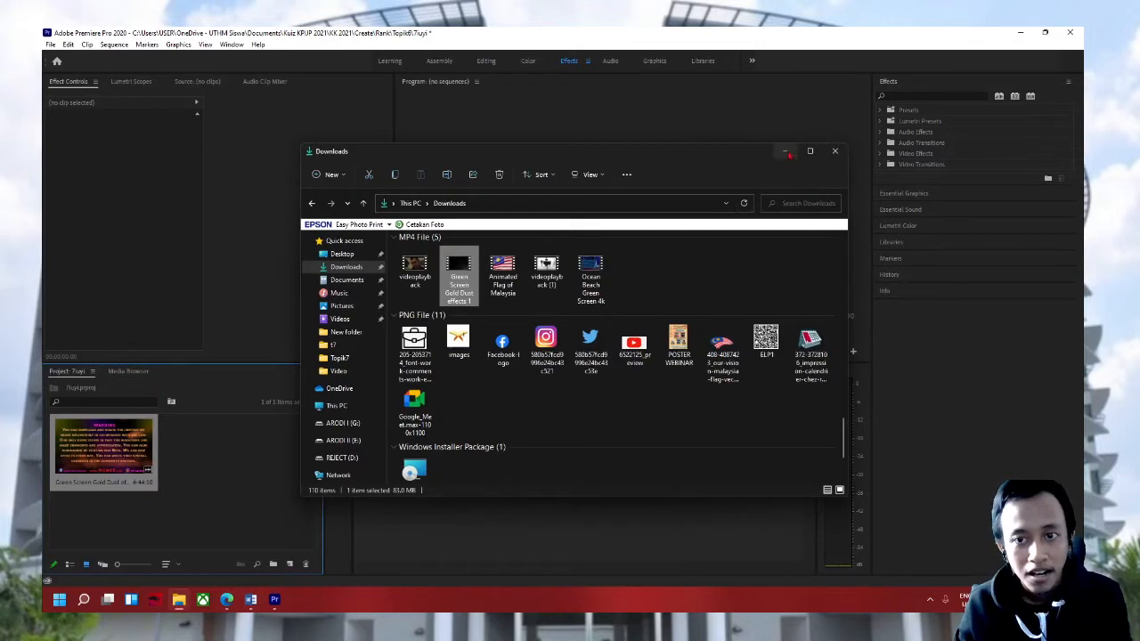
left_click(785, 151)
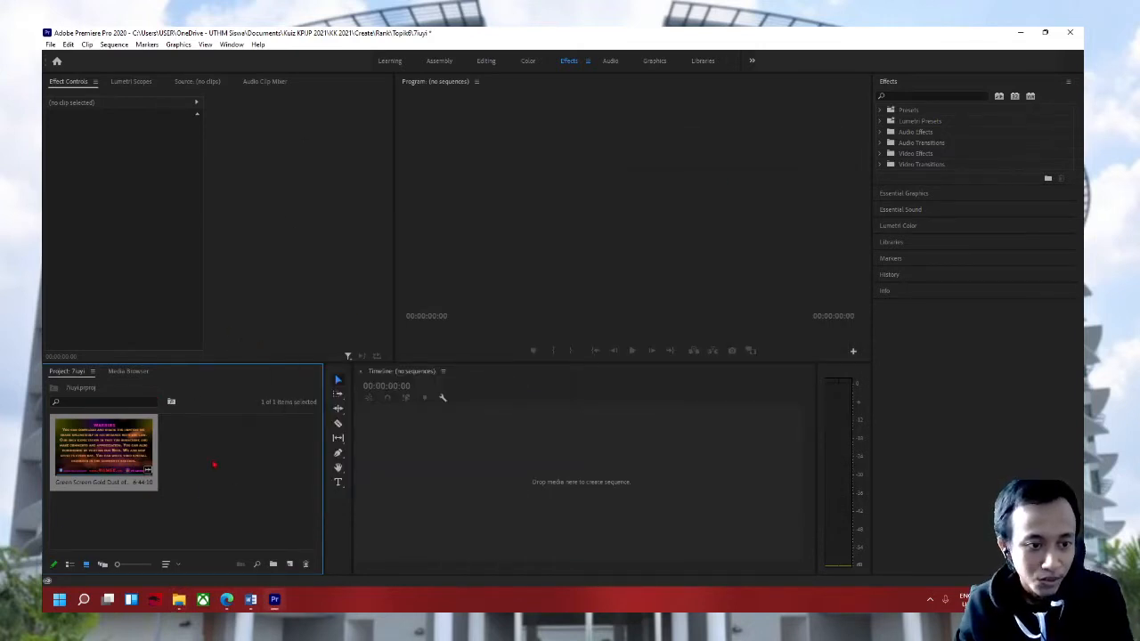
left_click(252, 522)
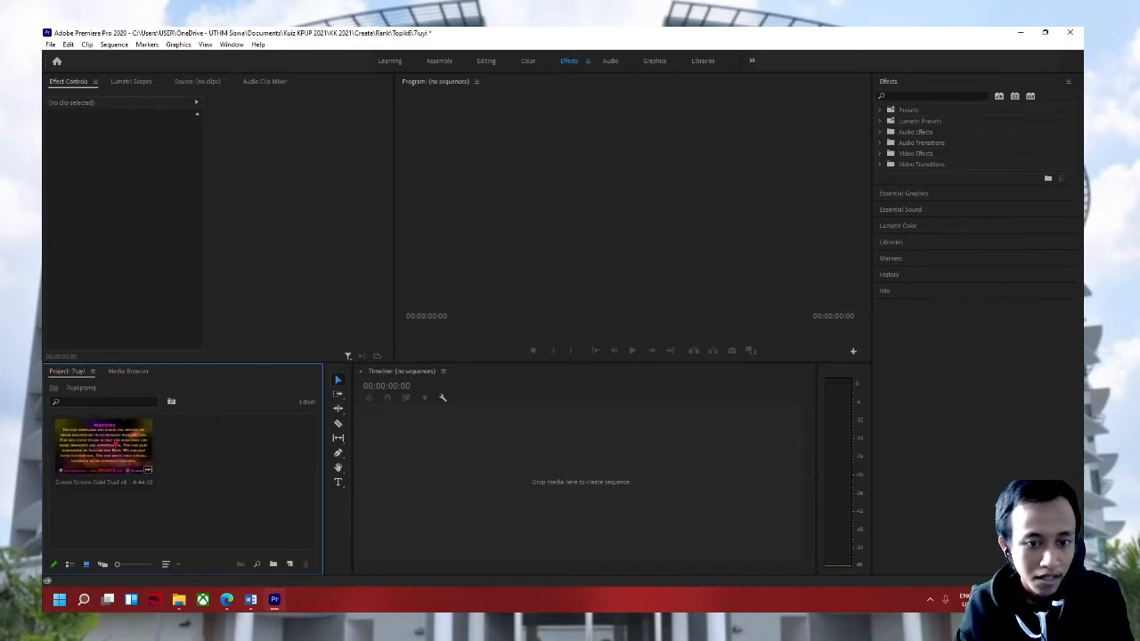
Step: Create a sequence from the Green Screen Gold Dust effects 1 video, and delete its timeline clip and the sequence
left_click_drag(133, 428, 439, 464)
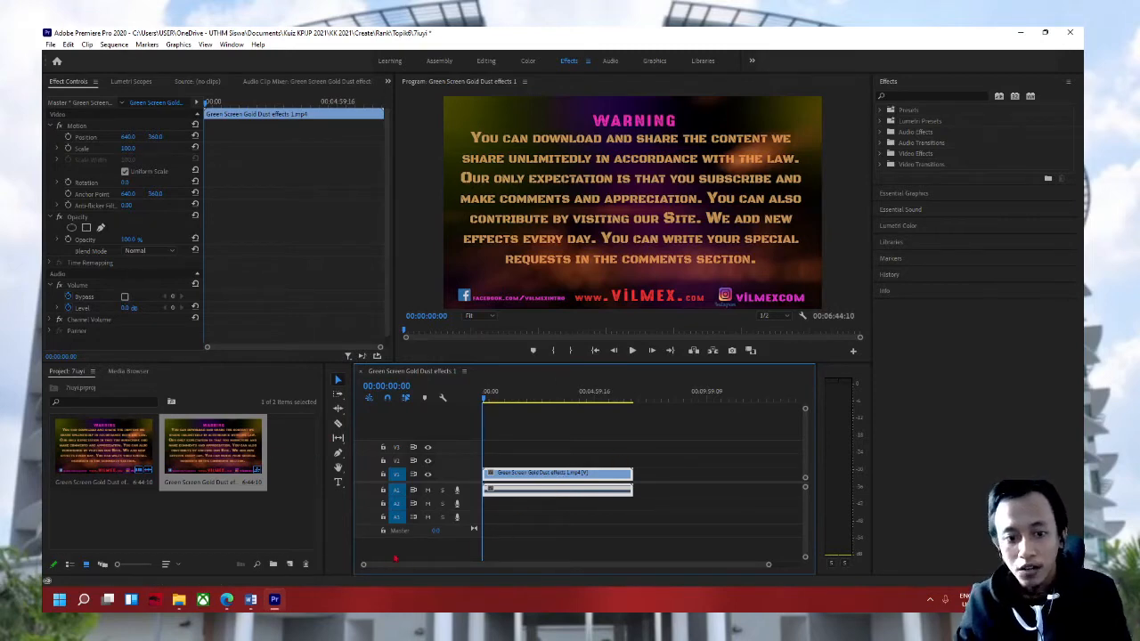
key("Delete")
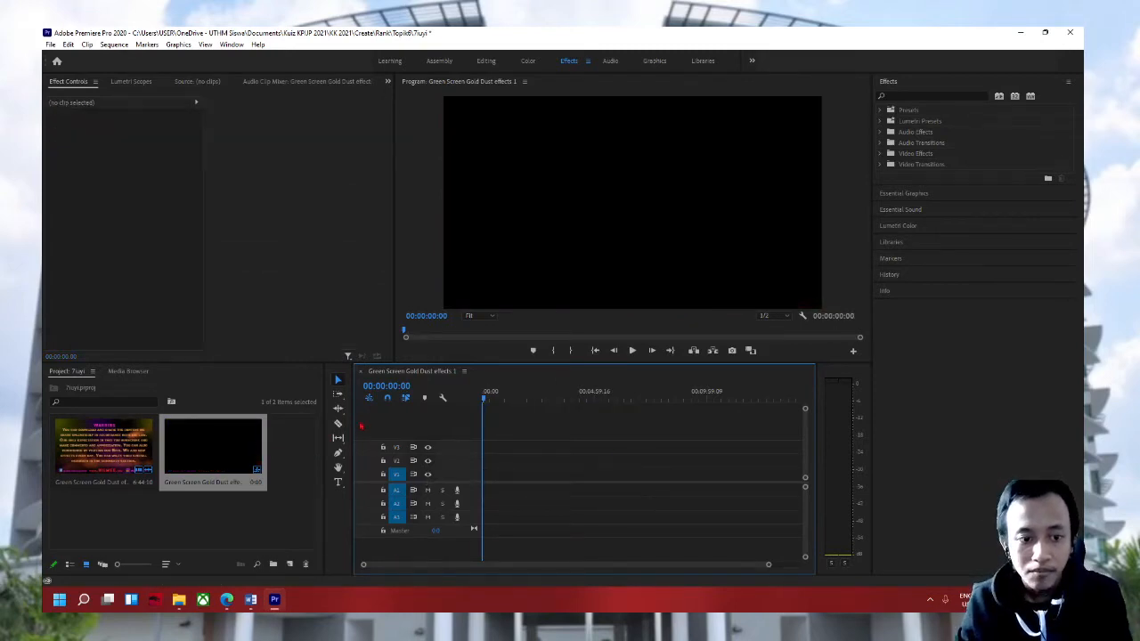
left_click(246, 466)
key("Delete")
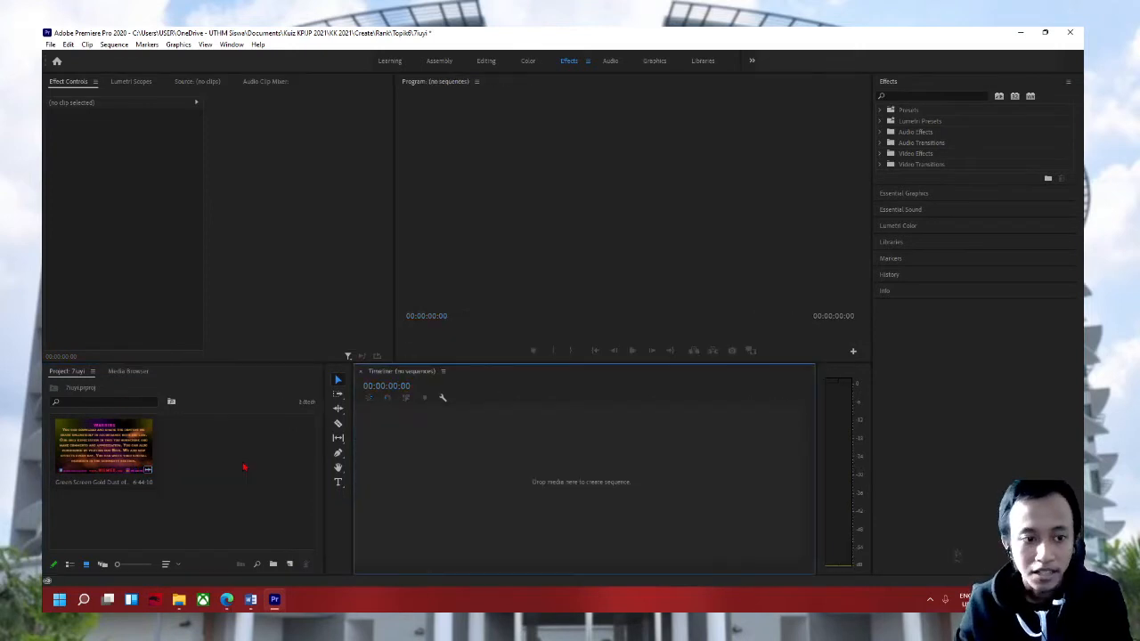
right_click(235, 473)
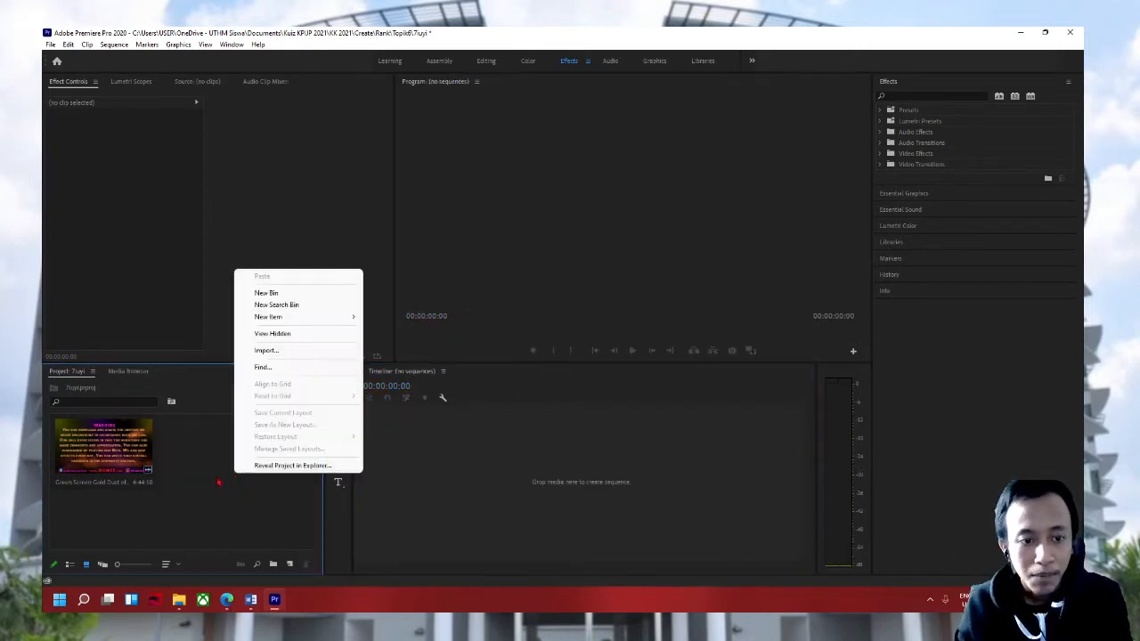
mouse_move(294, 320)
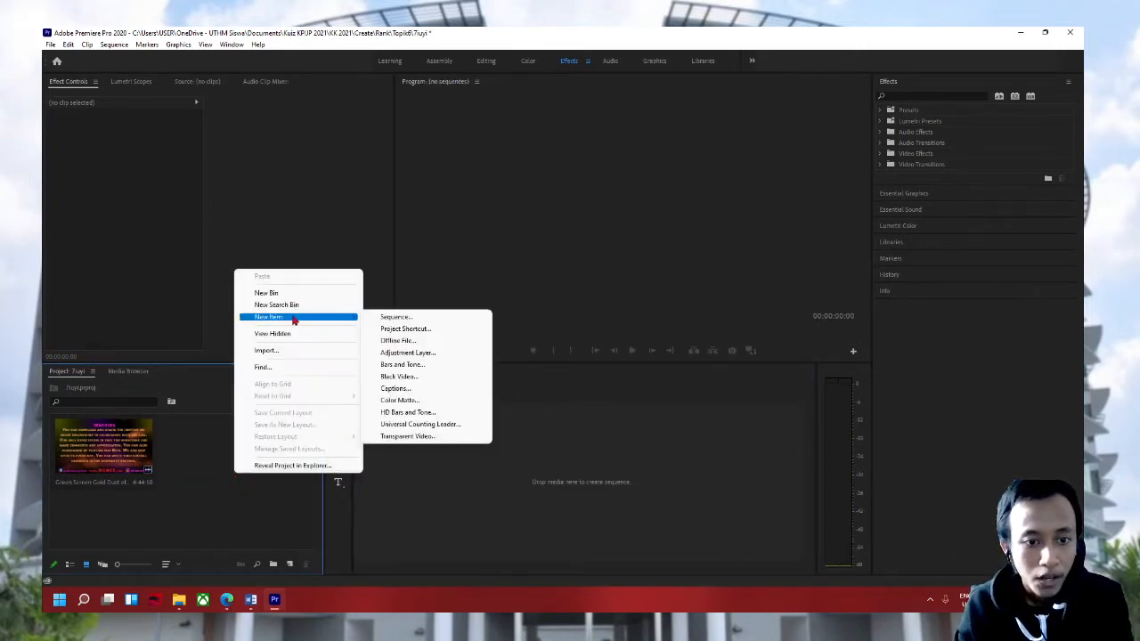
right_click(197, 524)
left_click(189, 479)
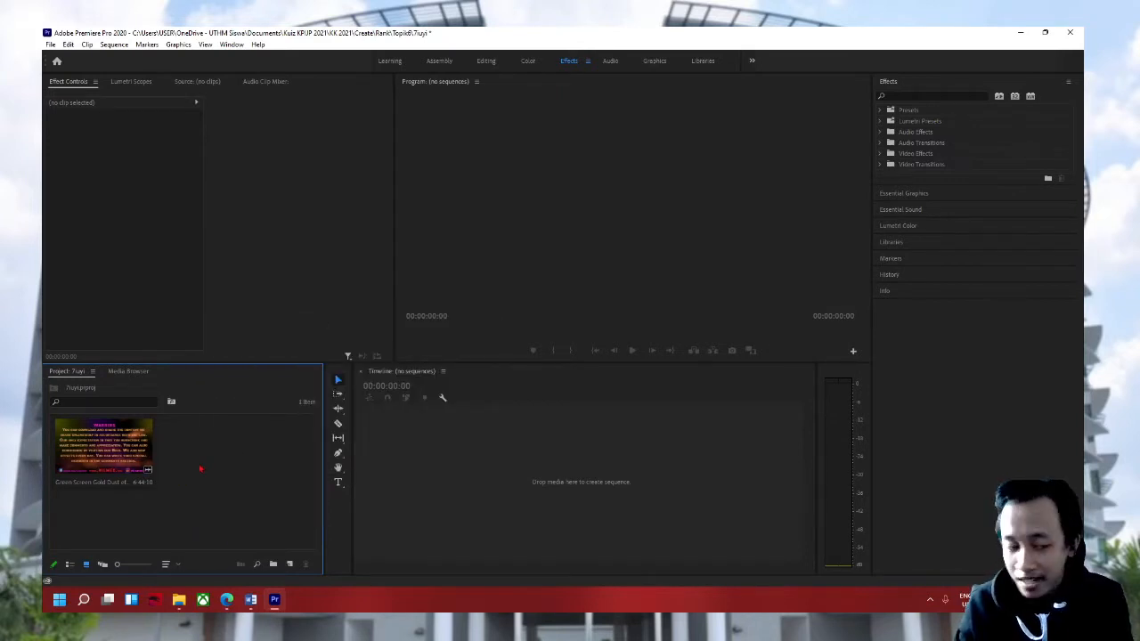
Step: Create a Black Video item in the project with a frame size of 720 by 720
right_click(200, 468)
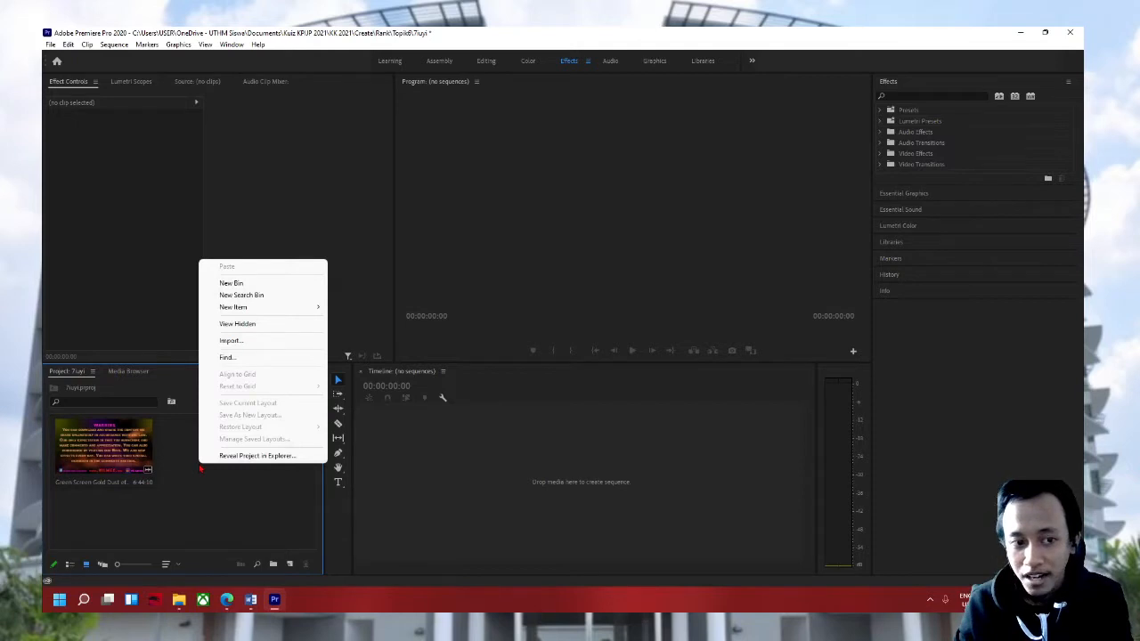
mouse_move(233, 306)
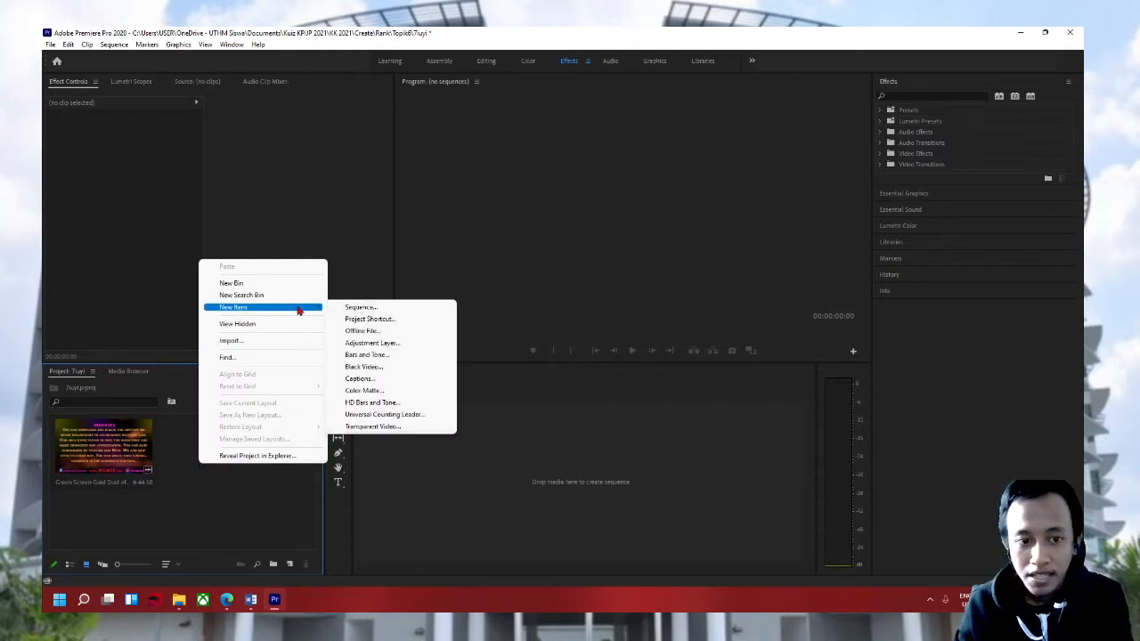
left_click(365, 366)
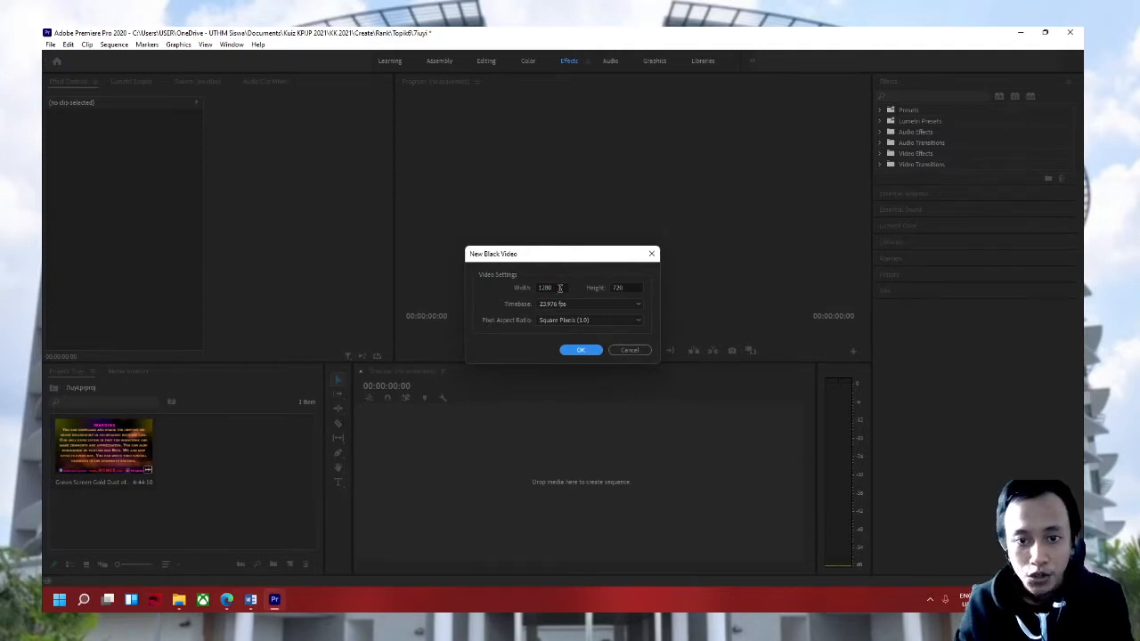
left_click_drag(560, 289, 528, 292)
left_click(526, 298)
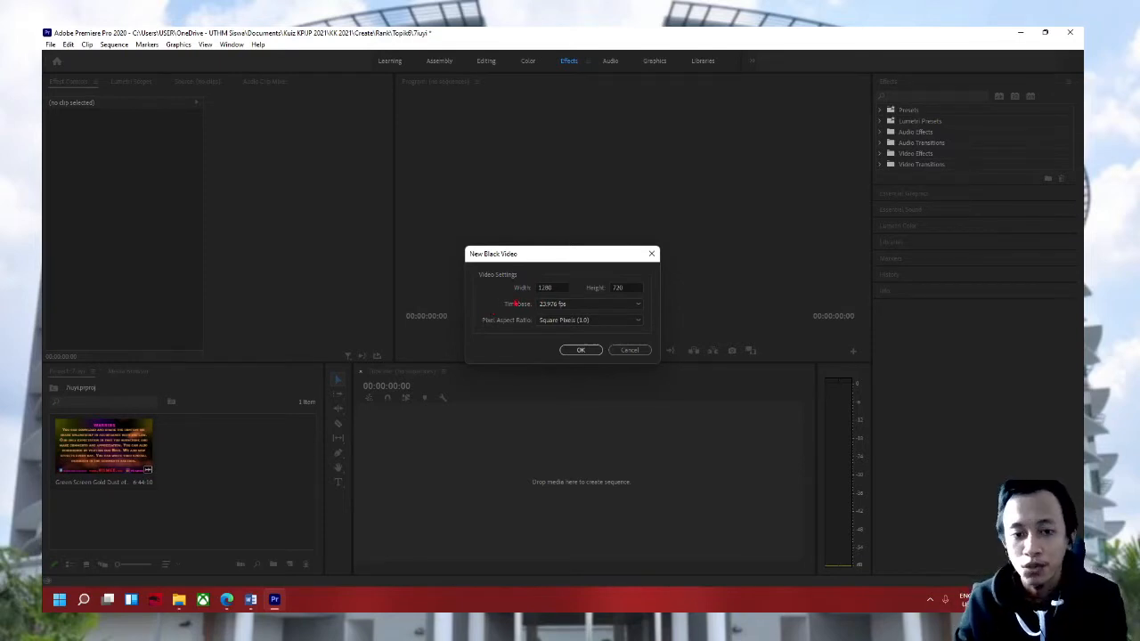
left_click_drag(558, 286, 524, 287)
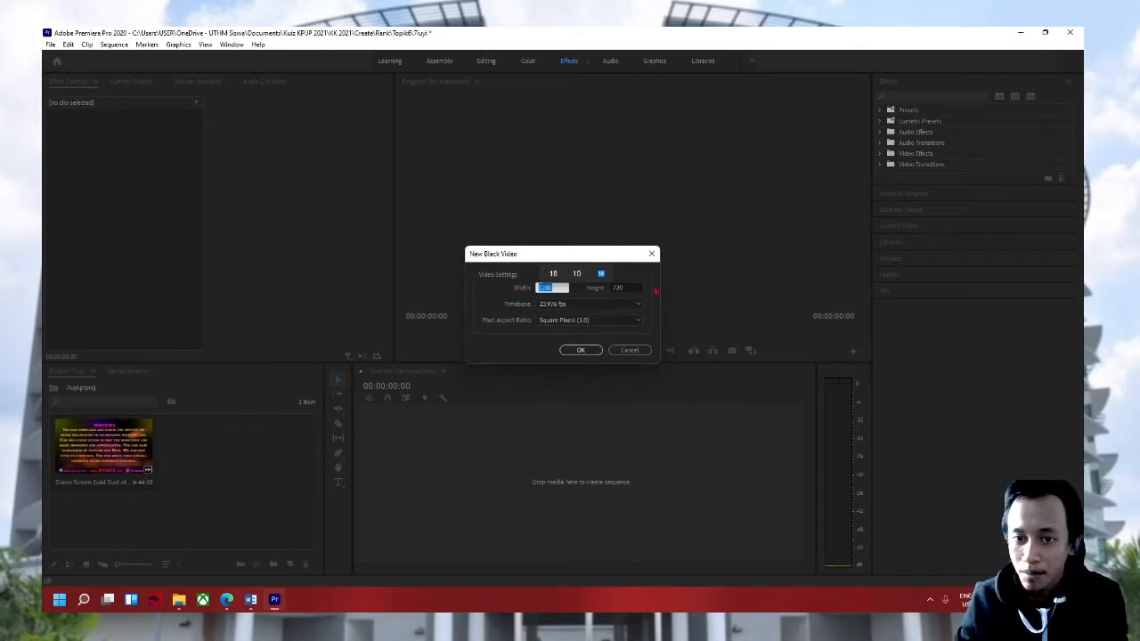
type("720")
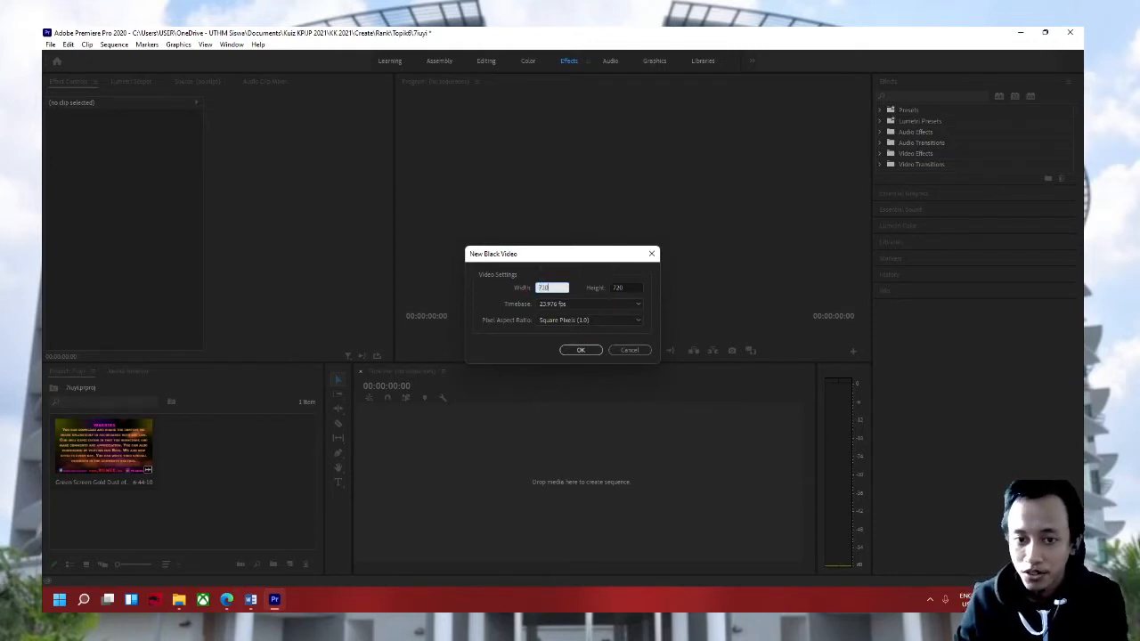
left_click(580, 350)
Step: Create a sequence from the Black Video item and place the Green Screen Gold Dust effects 1 video above it on track V2
left_click_drag(210, 479, 501, 469)
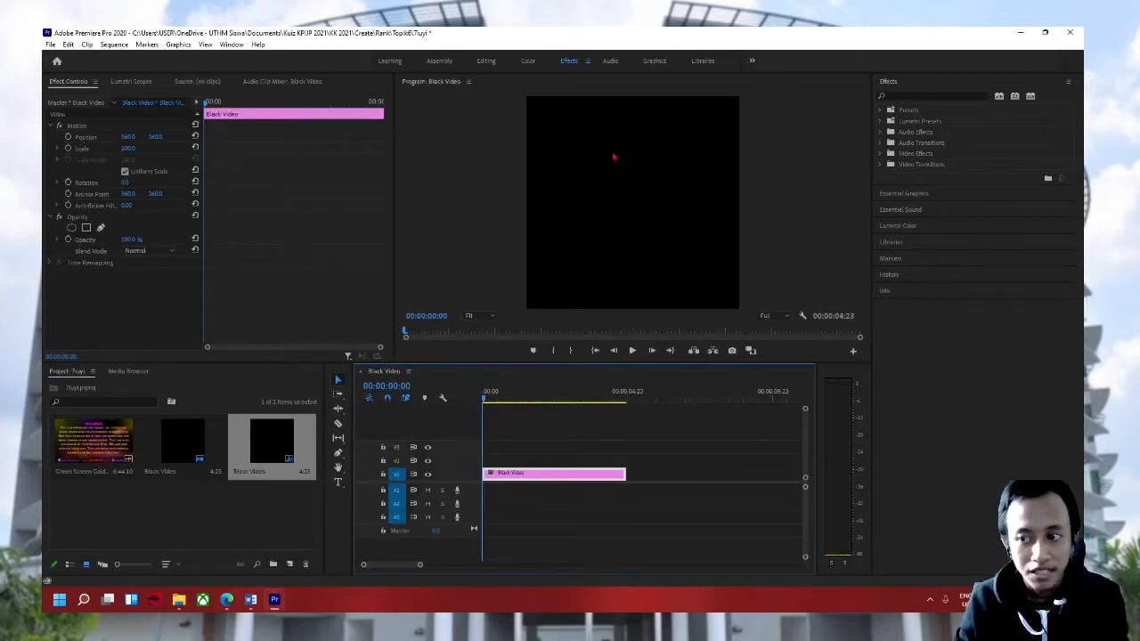
left_click_drag(98, 437, 485, 463)
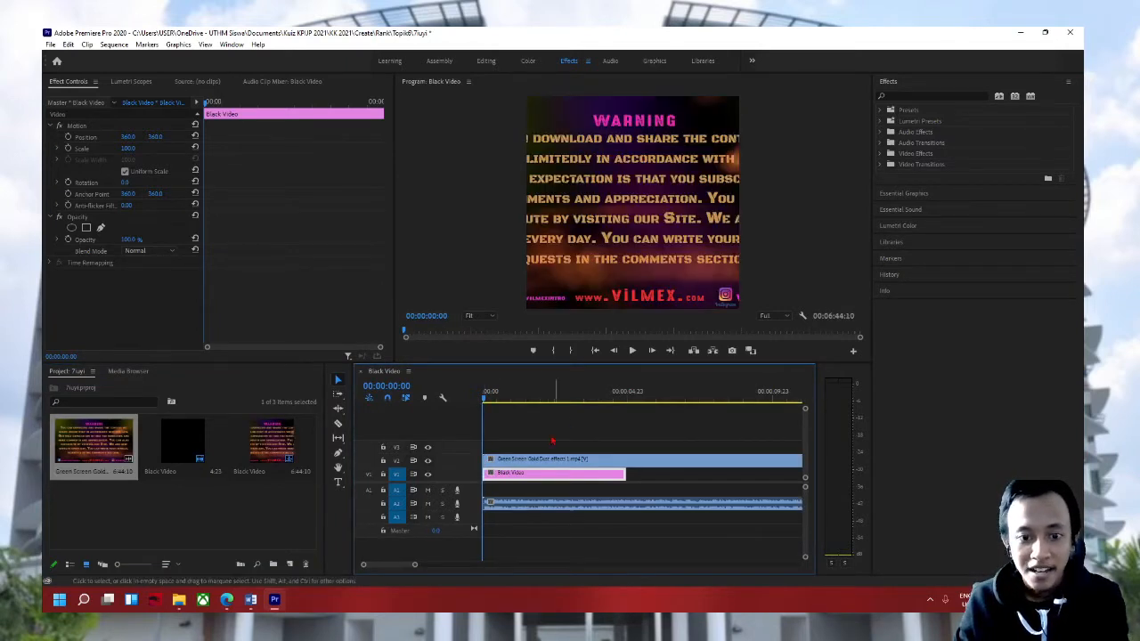
Step: Check the topic outline in the Word document, and review the Black Video sequence's settings in Premiere Pro without changing them
left_click(250, 599)
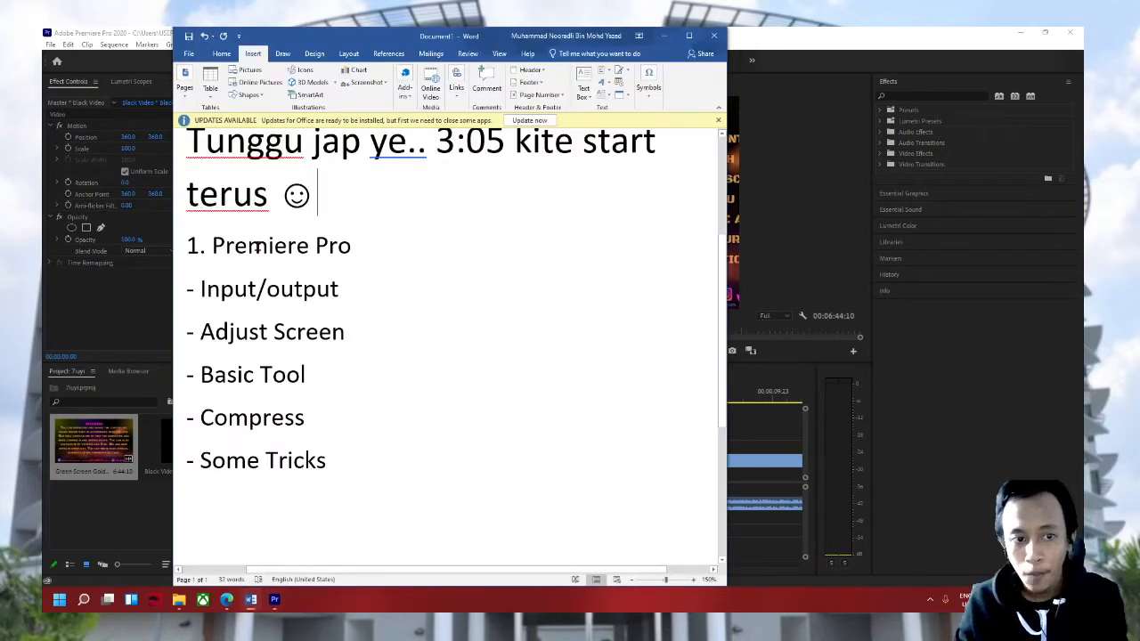
left_click(763, 429)
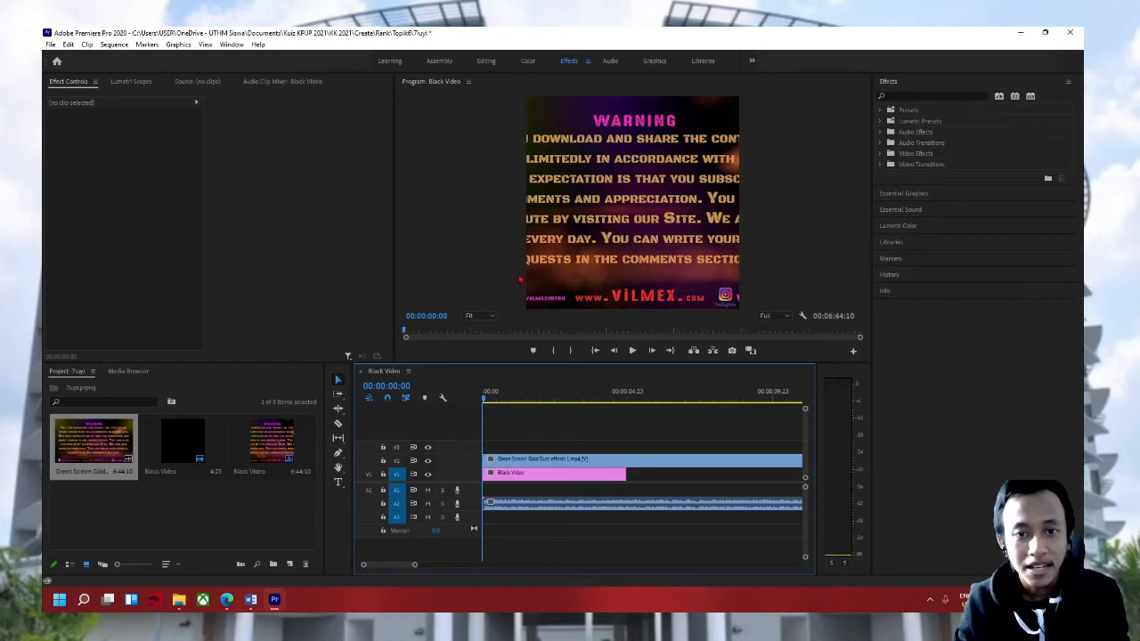
left_click(105, 45)
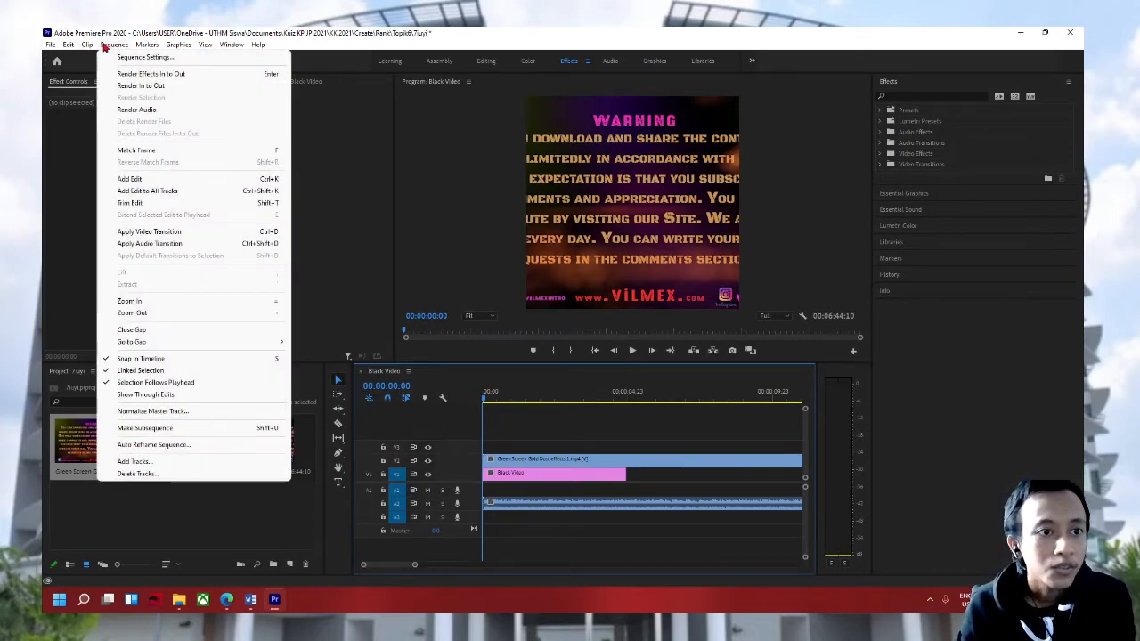
key("Left")
left_click(117, 48)
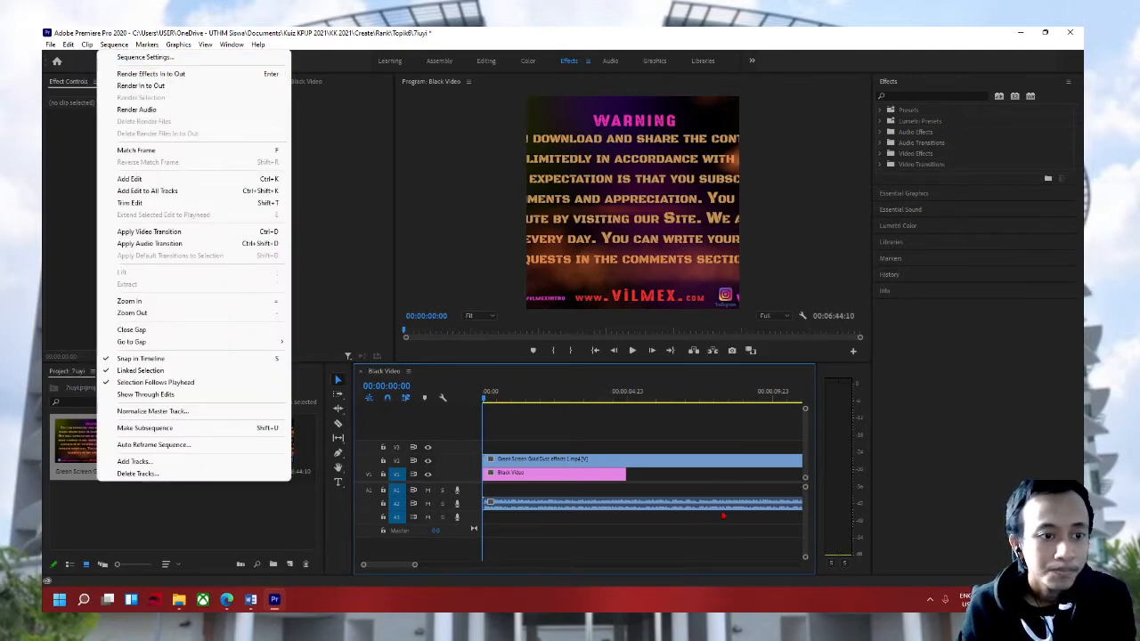
left_click(622, 439)
left_click(69, 44)
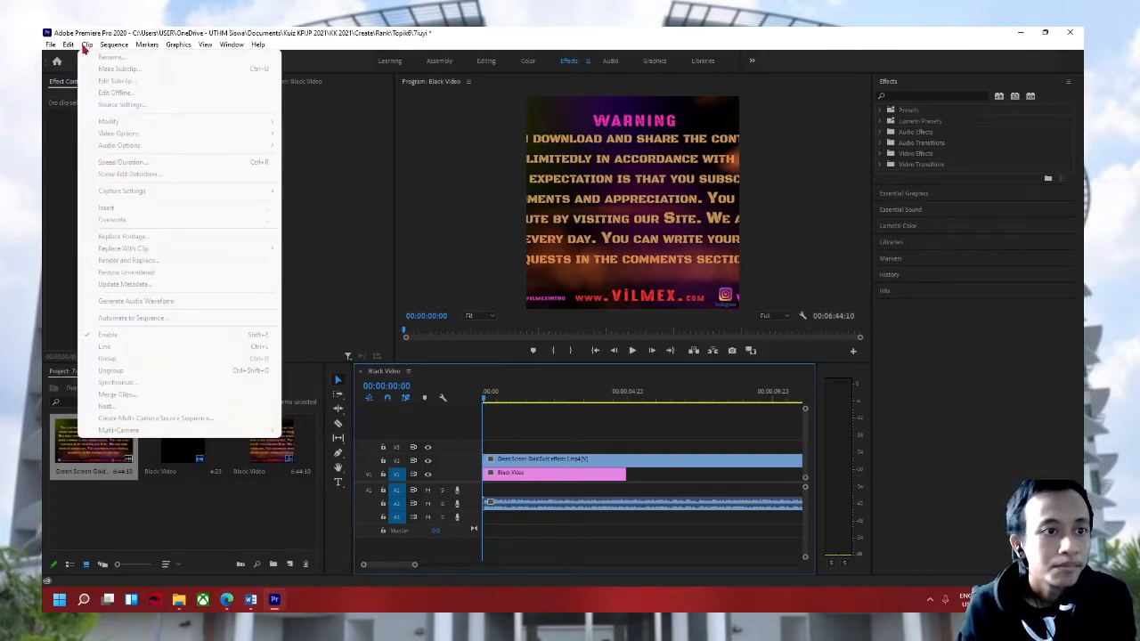
mouse_move(103, 45)
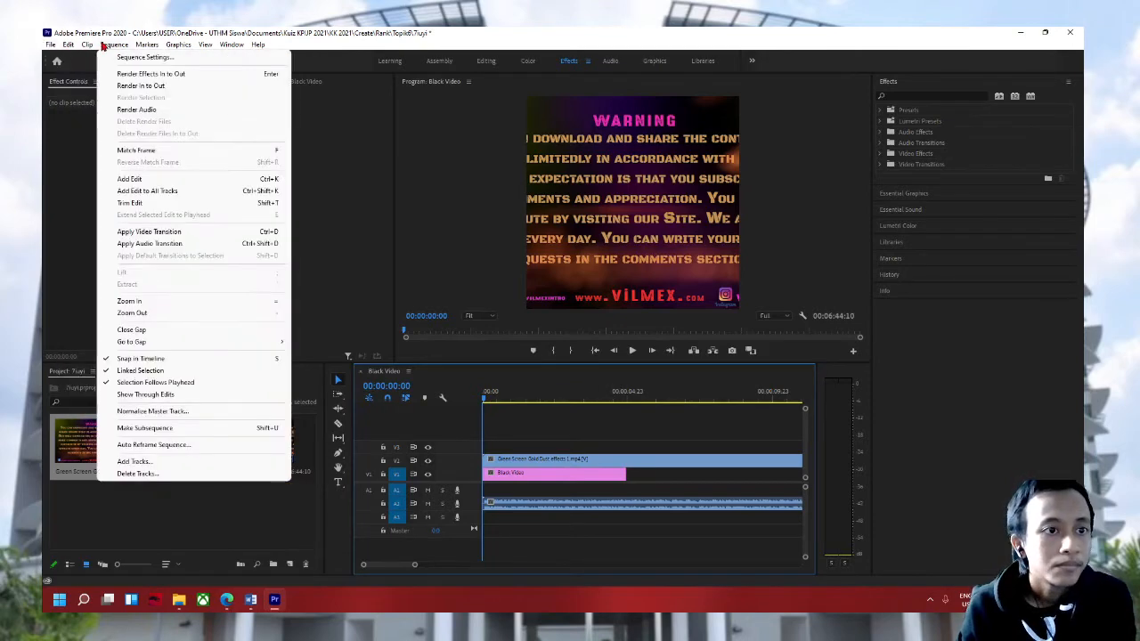
left_click(145, 57)
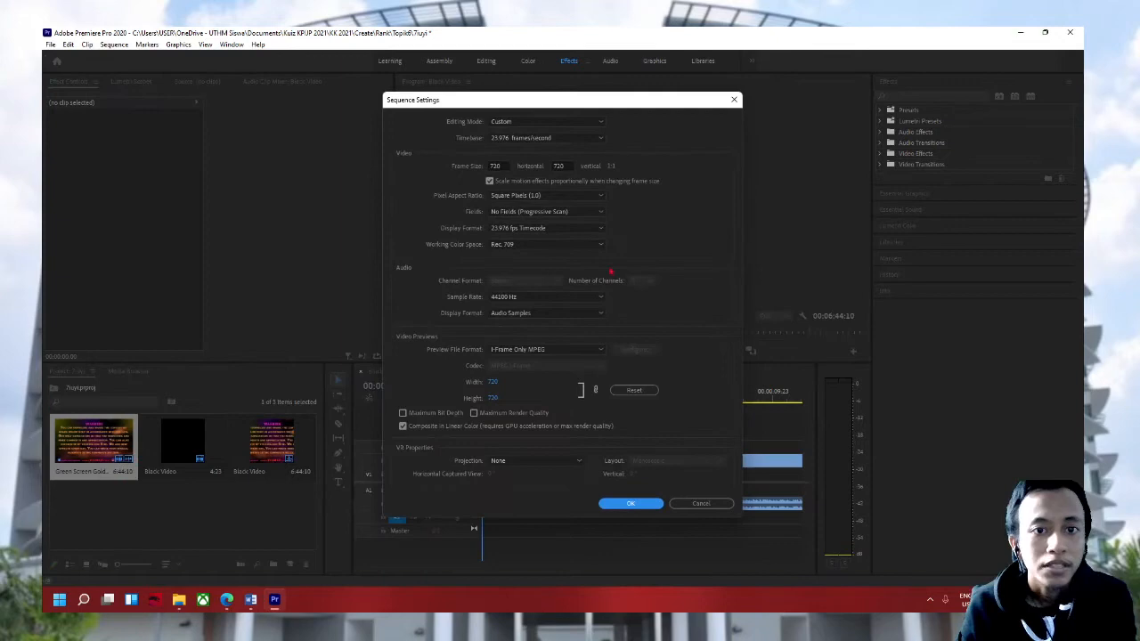
left_click(700, 503)
Step: Try a horizontal frame size of 1280 in the sequence settings, and set the frame size to 720 horizontal by 1280 vertical
left_click(113, 45)
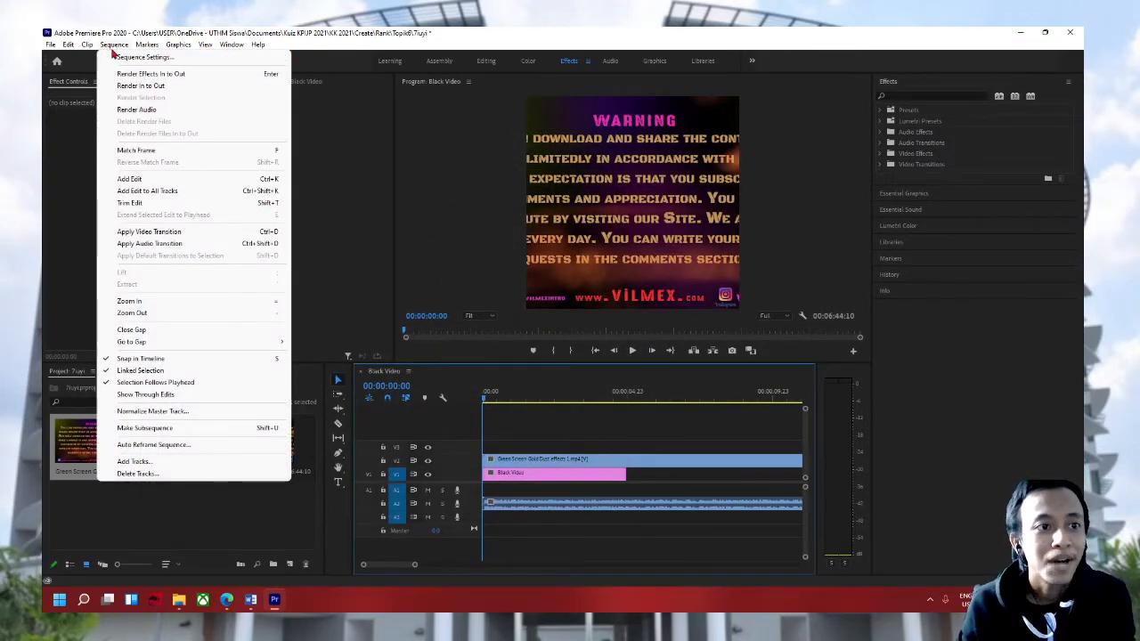
left_click(113, 45)
left_click(113, 46)
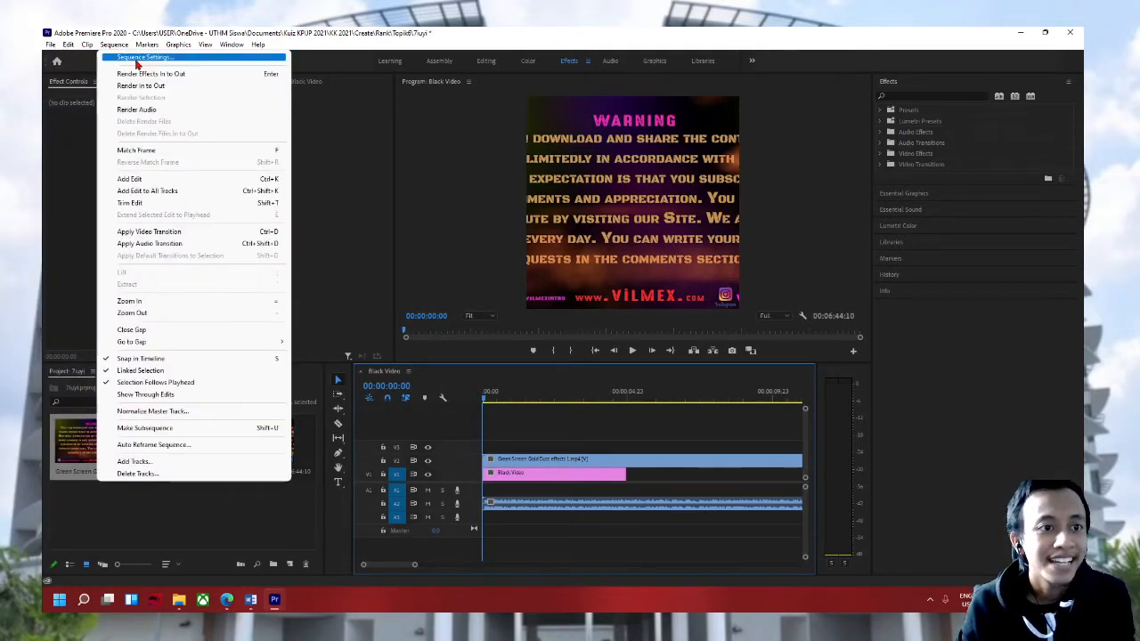
left_click(143, 59)
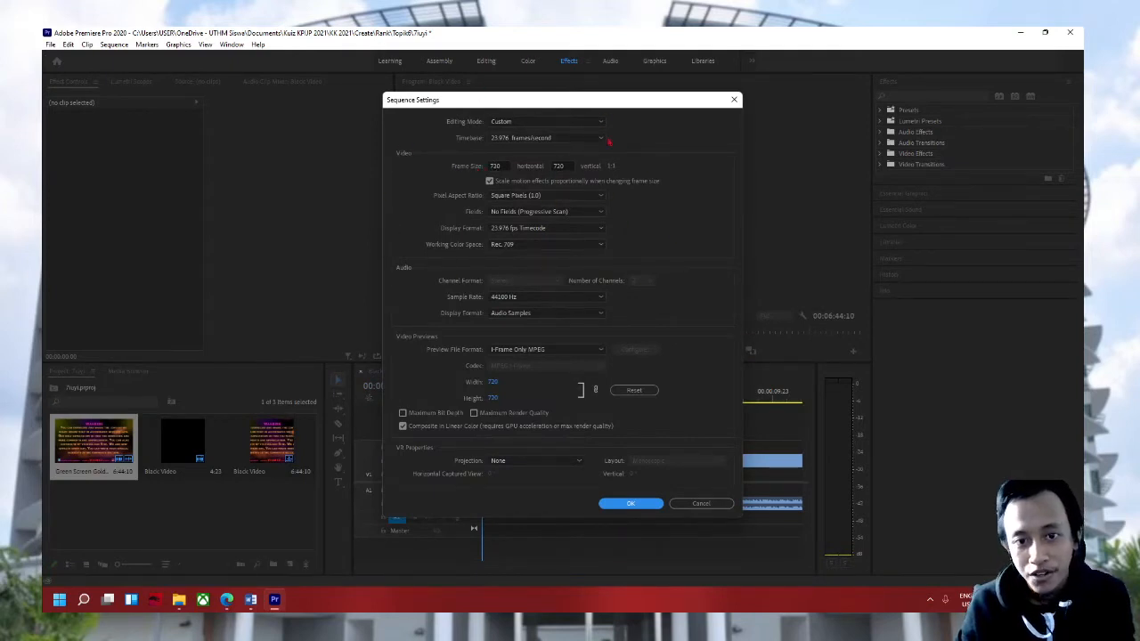
double_click(495, 166)
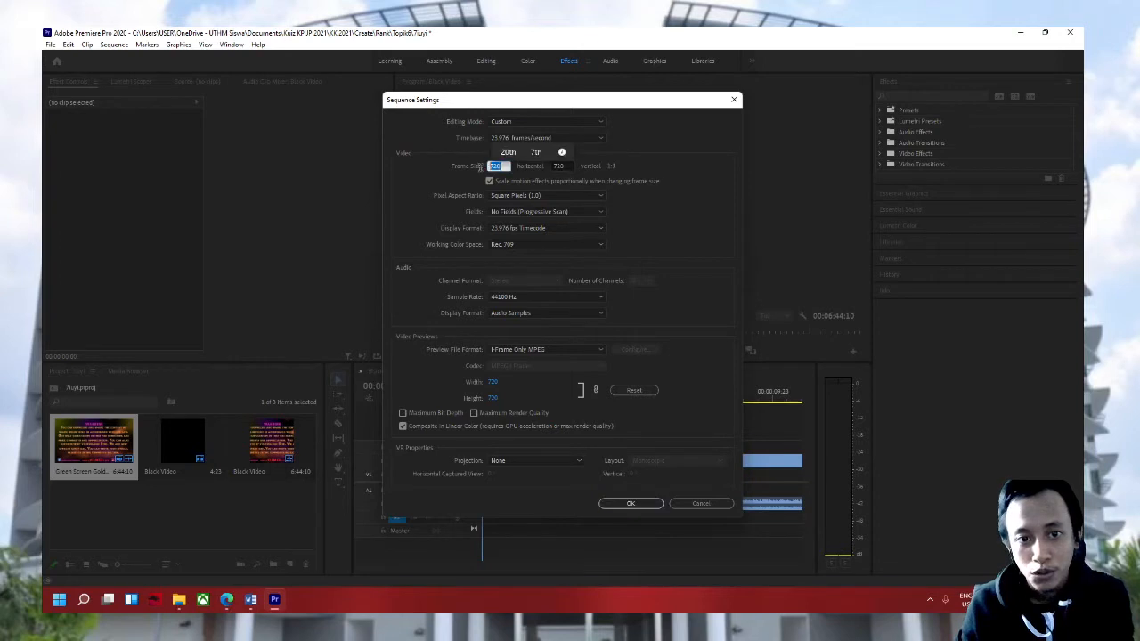
type("1280")
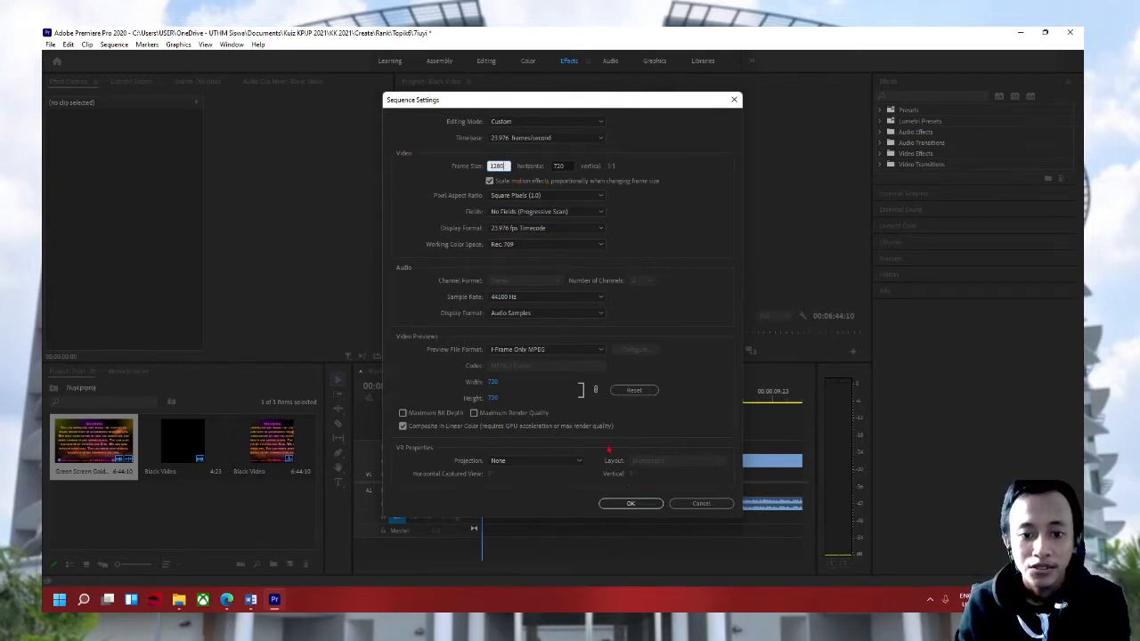
left_click_drag(512, 169, 481, 173)
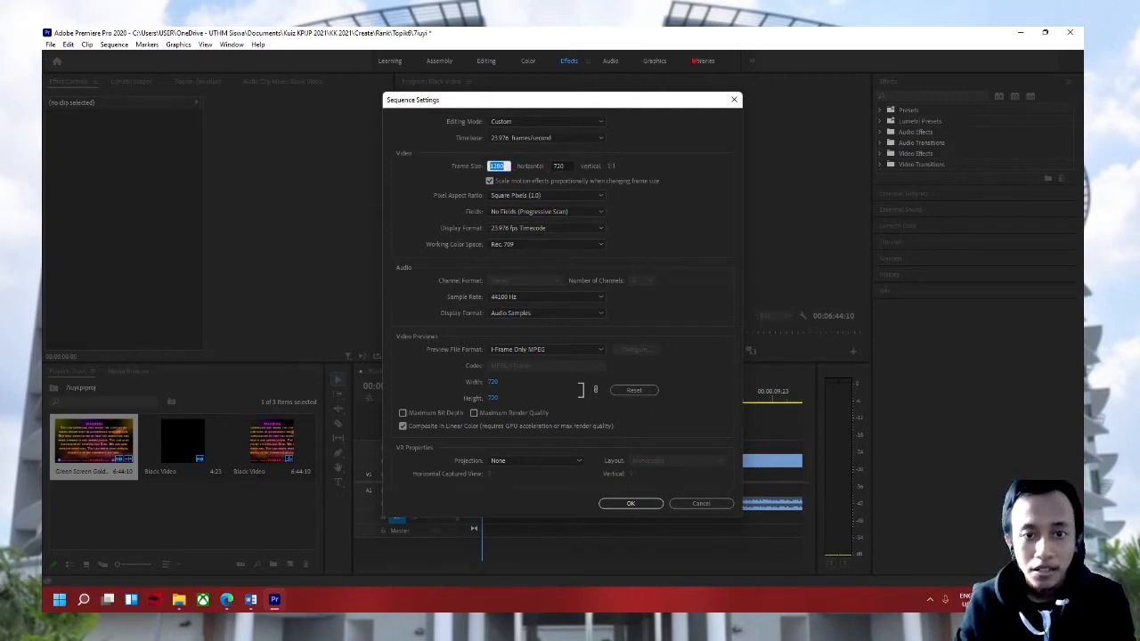
type("720")
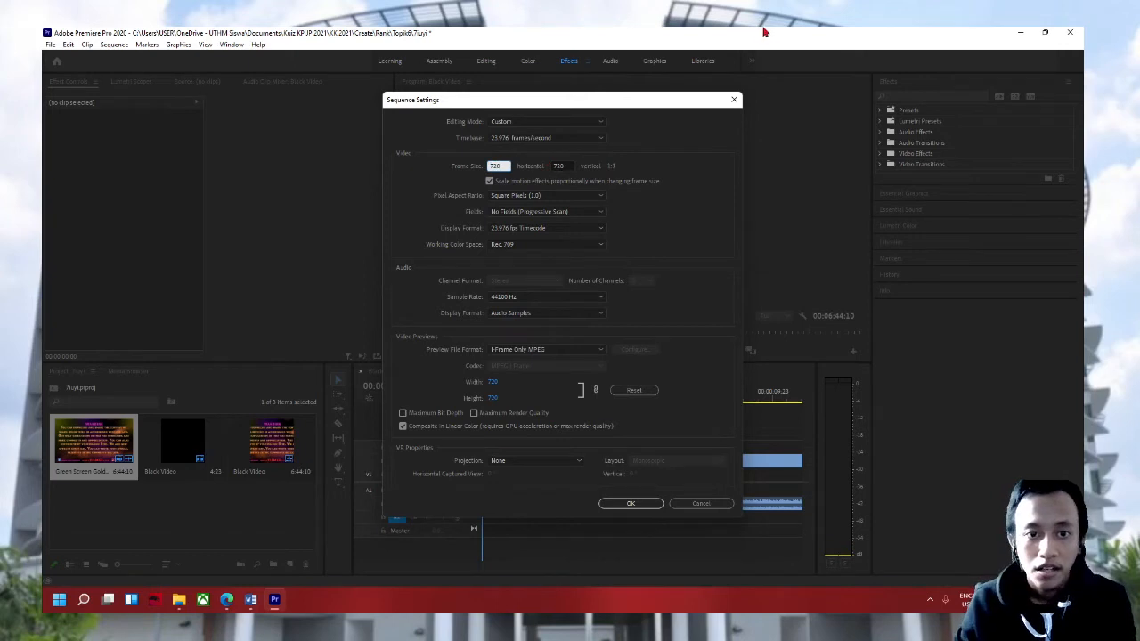
key("Tab")
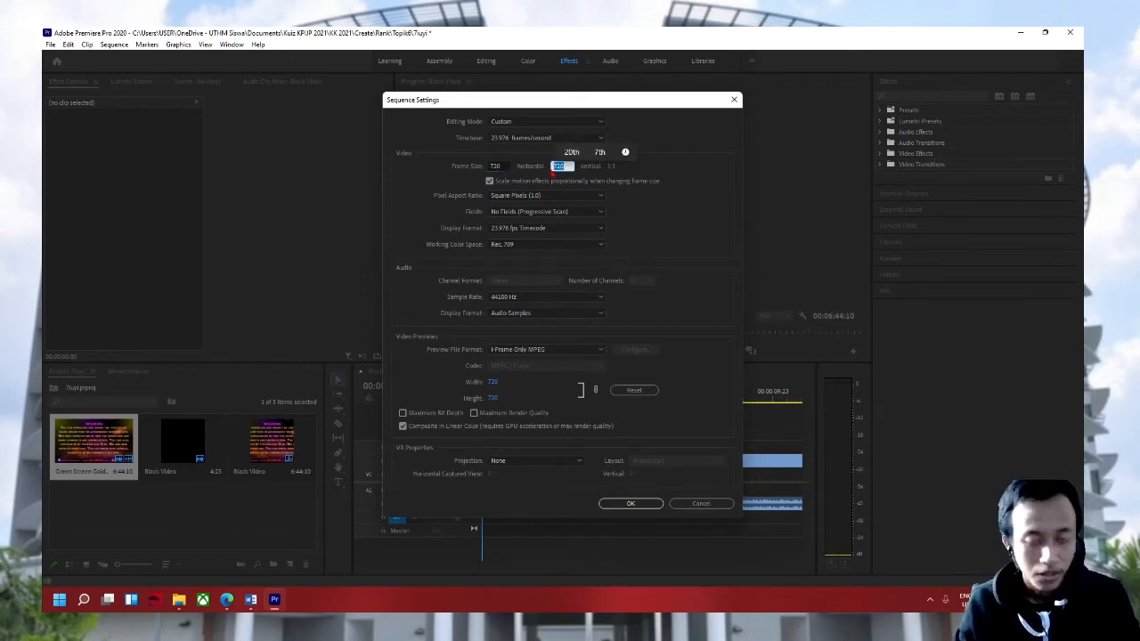
type("1280")
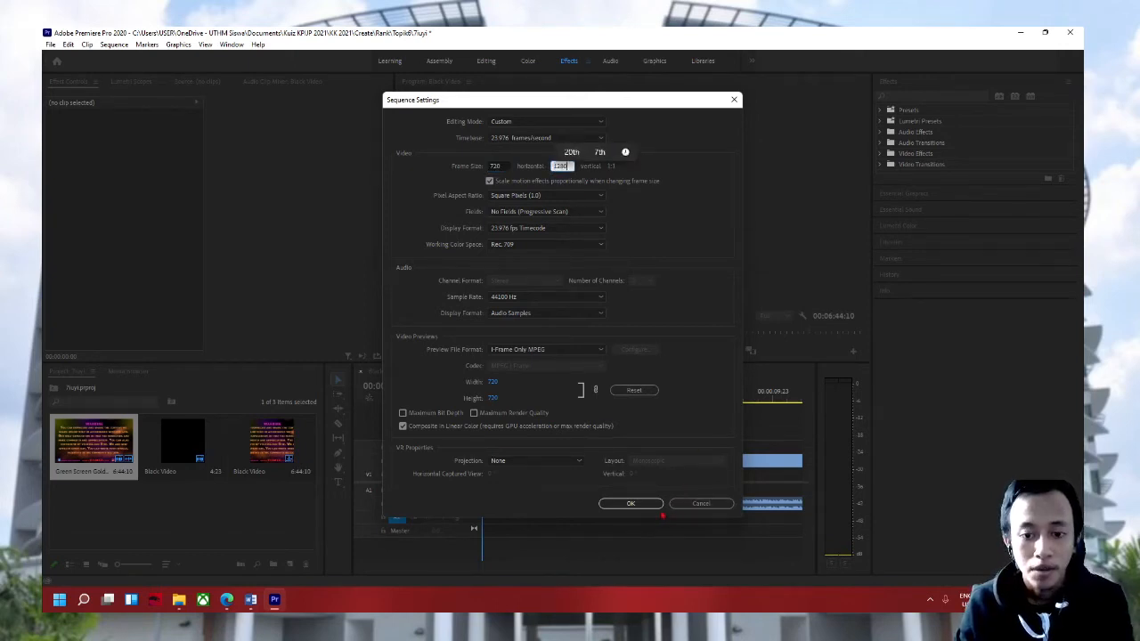
left_click(650, 504)
left_click(623, 327)
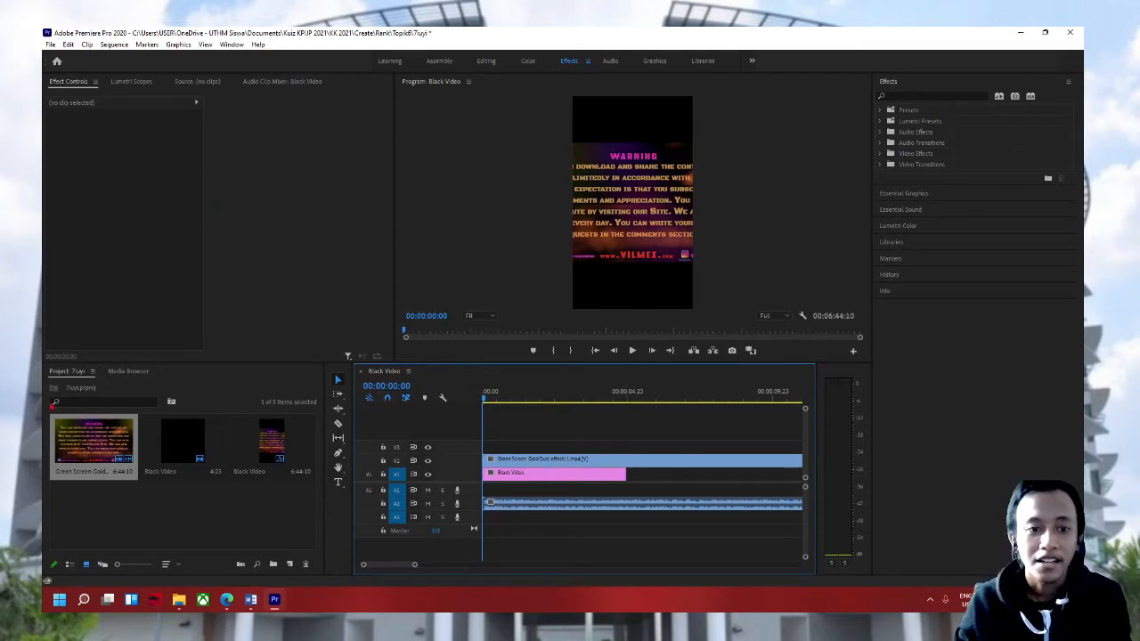
Step: Strike through the "- Adjust Screen" line in the Word topic outline and return to the Premiere Pro project
left_click(255, 526)
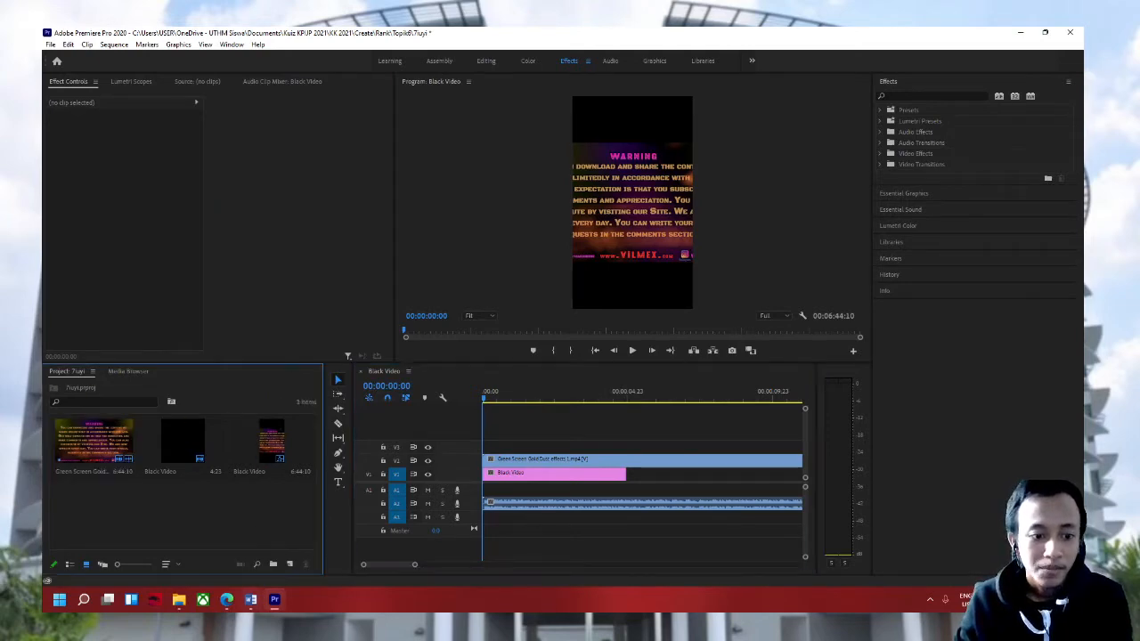
left_click(250, 599)
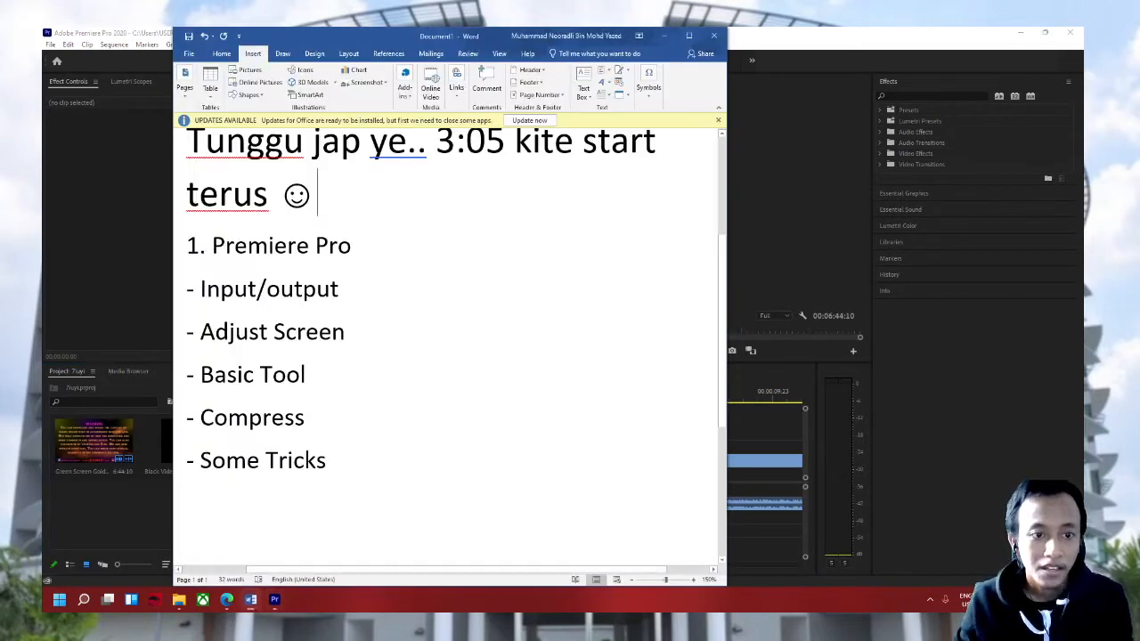
left_click(364, 337)
triple_click(256, 334)
left_click(222, 54)
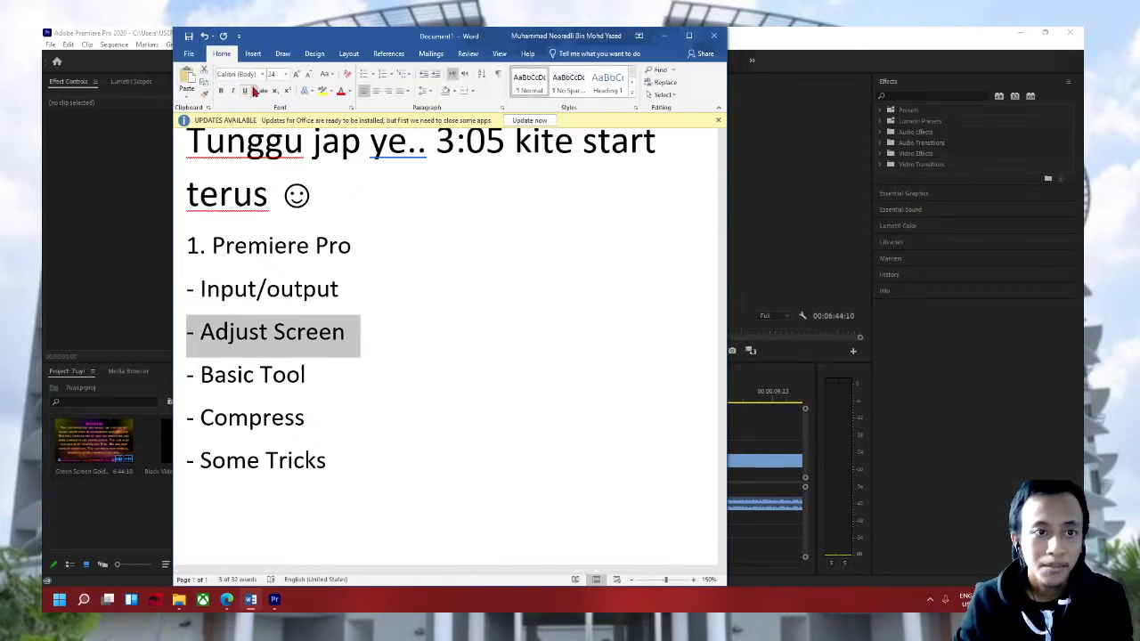
left_click(262, 93)
left_click(458, 307)
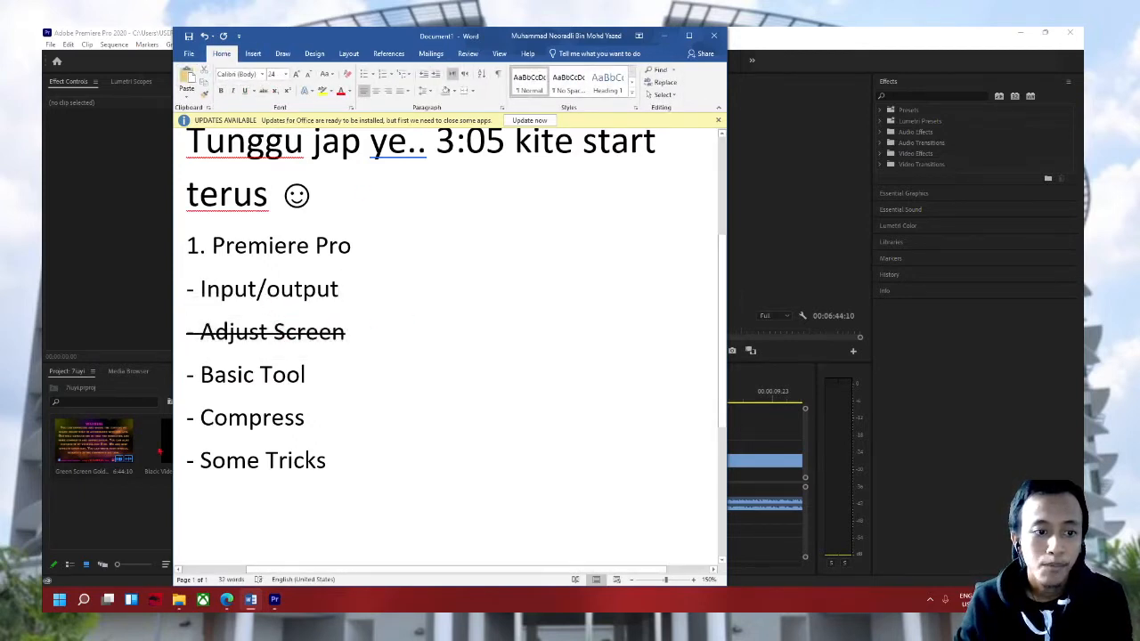
left_click(133, 524)
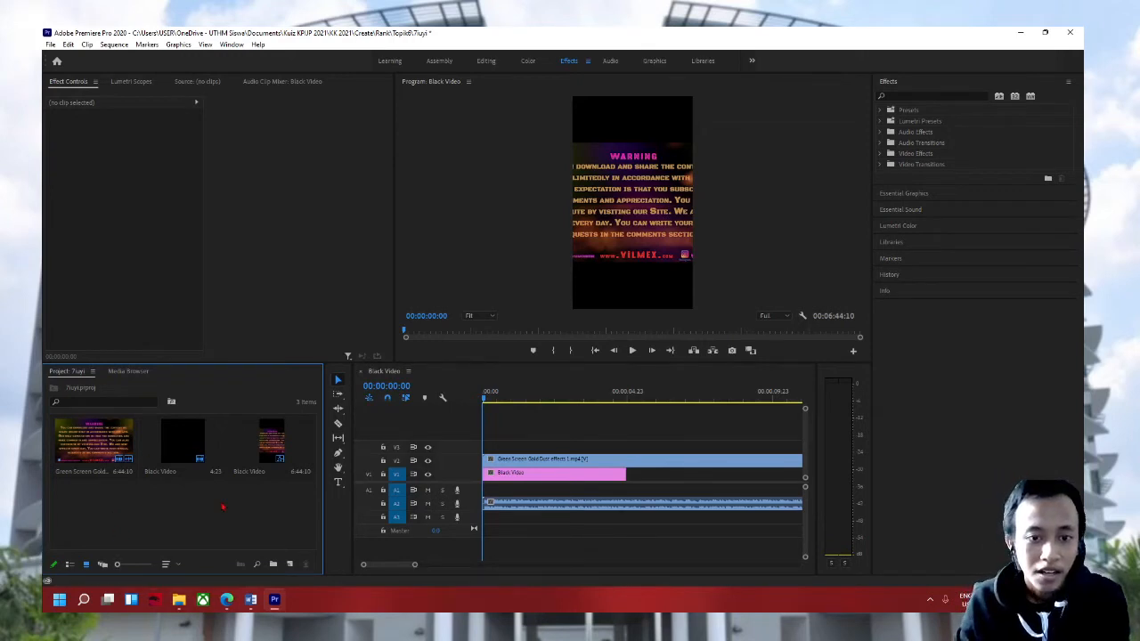
Step: View the media files offered for import in the Topik6 folder and close the import window without importing anything
left_click(581, 444)
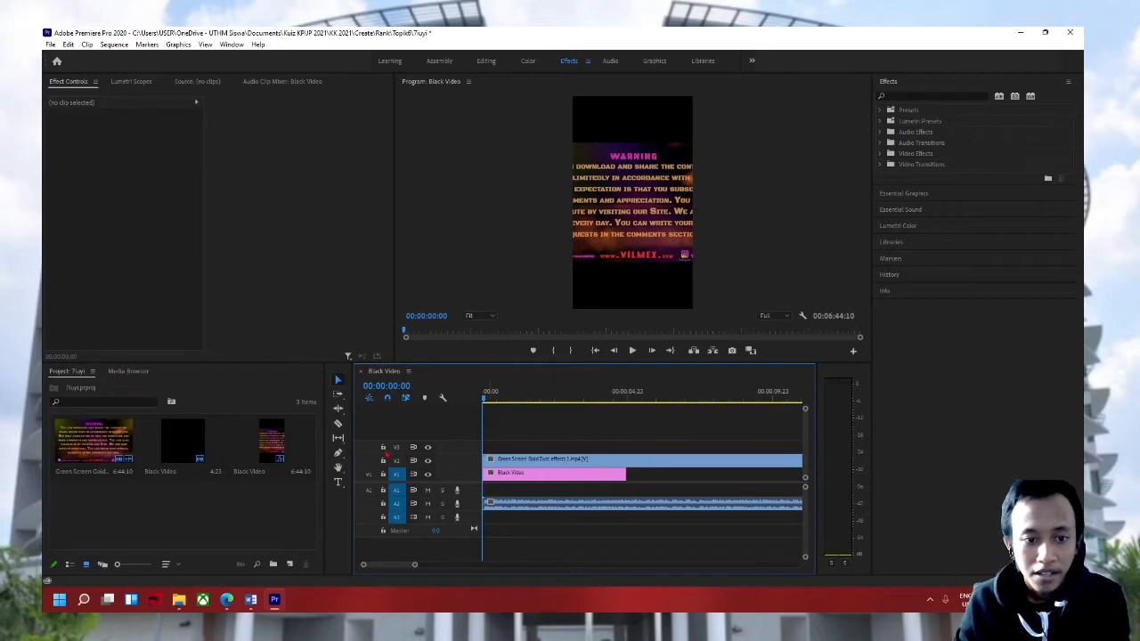
double_click(249, 524)
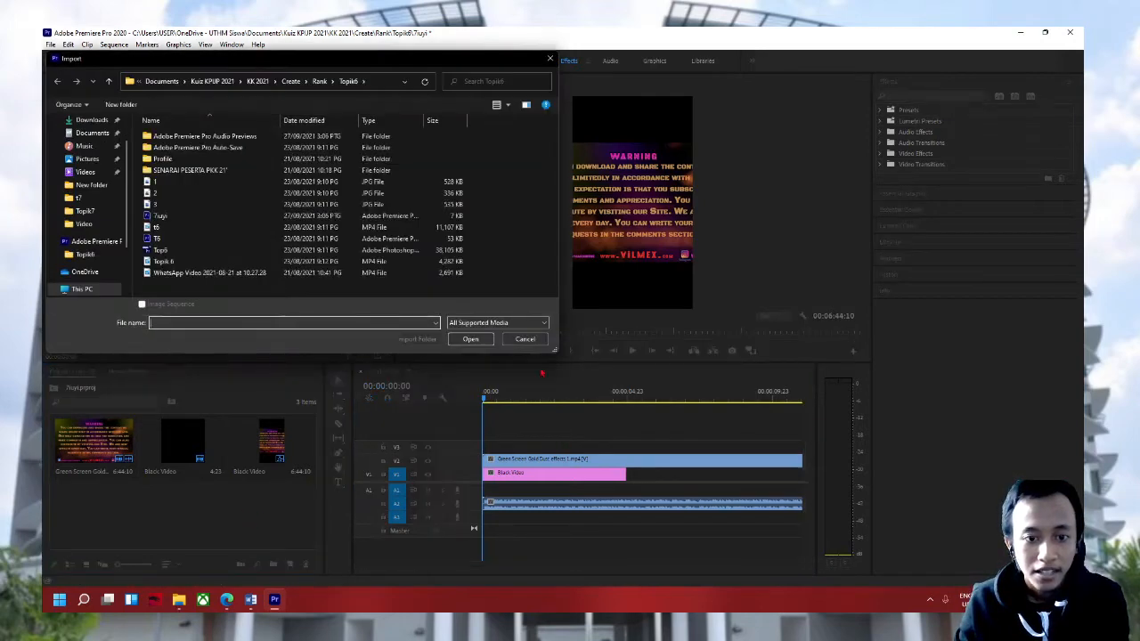
left_click(518, 335)
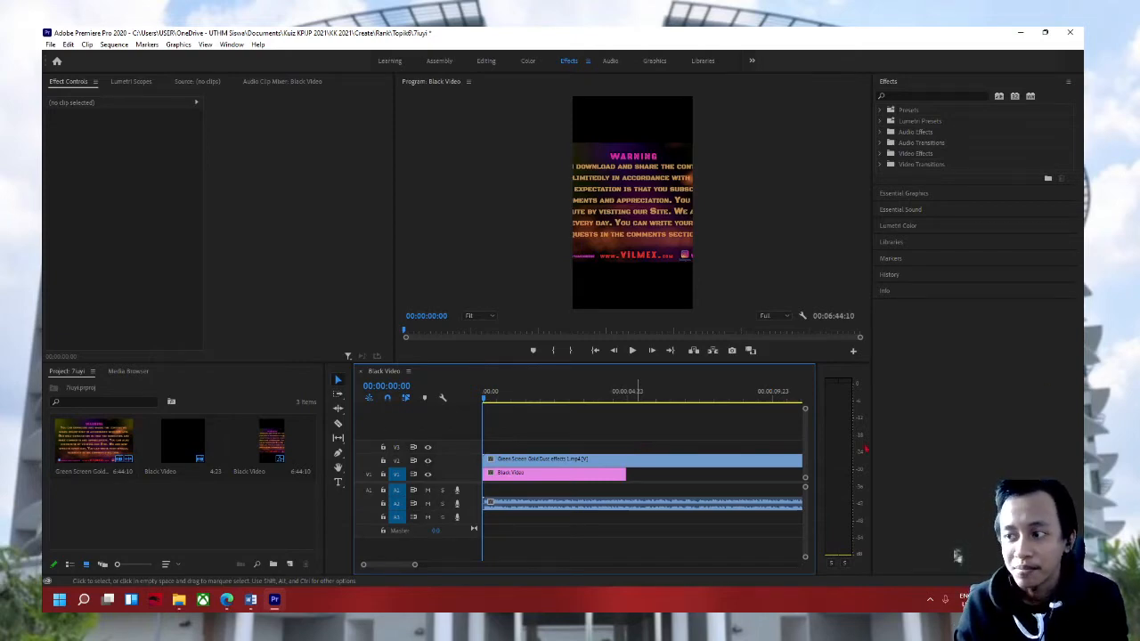
Step: Start exporting the Black Video sequence with the H.264 format and choose the High Quality 720p HD preset
key("ctrl+m")
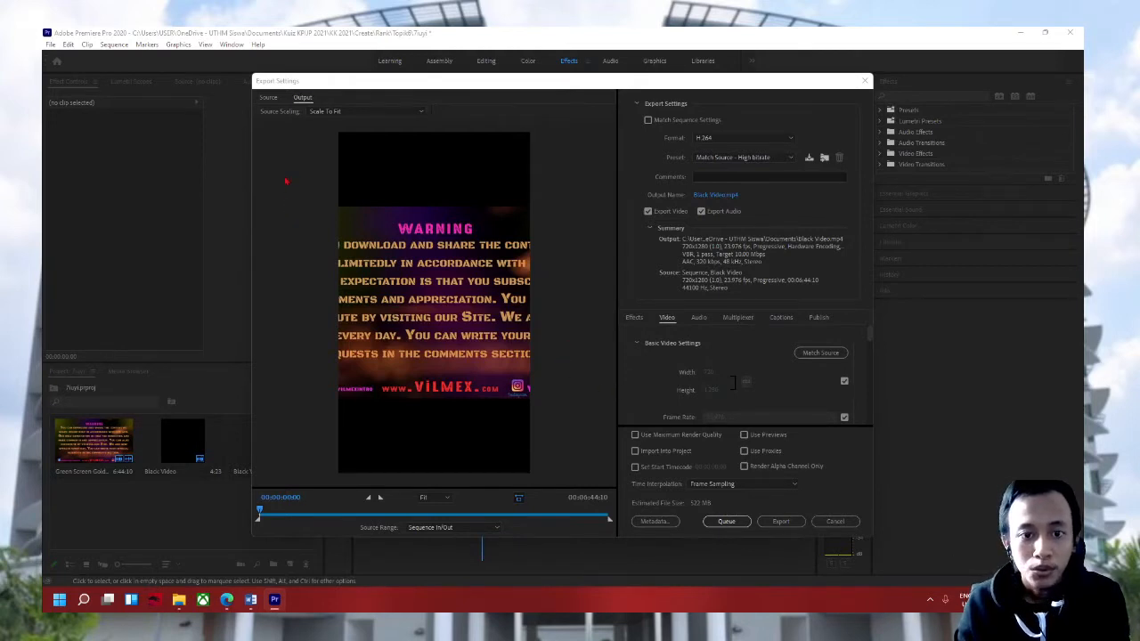
left_click(761, 138)
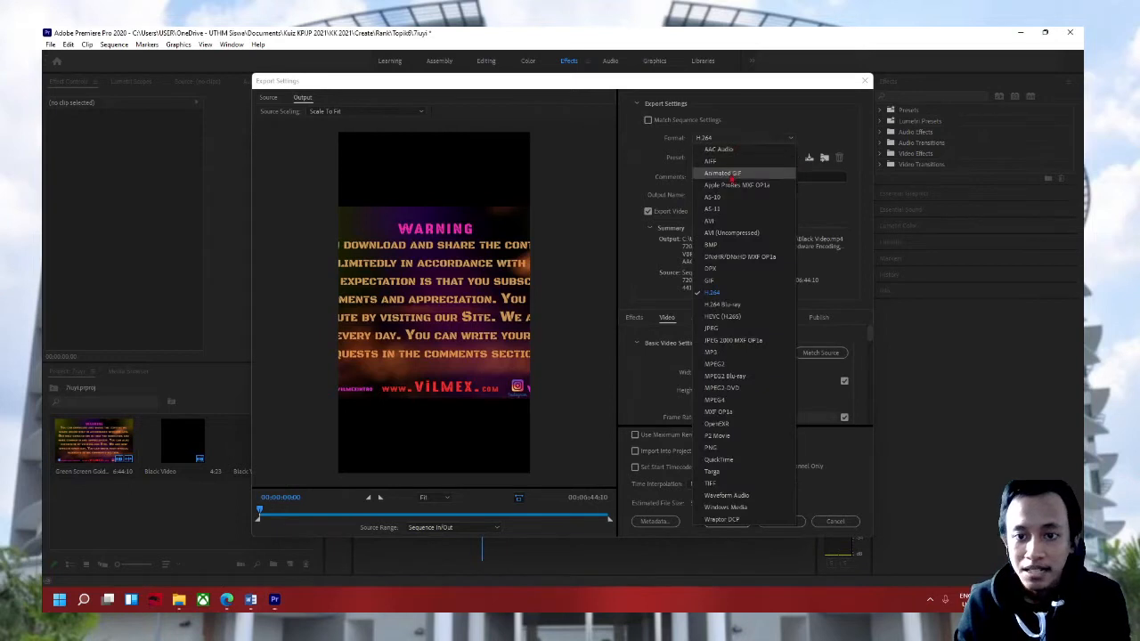
left_click(719, 296)
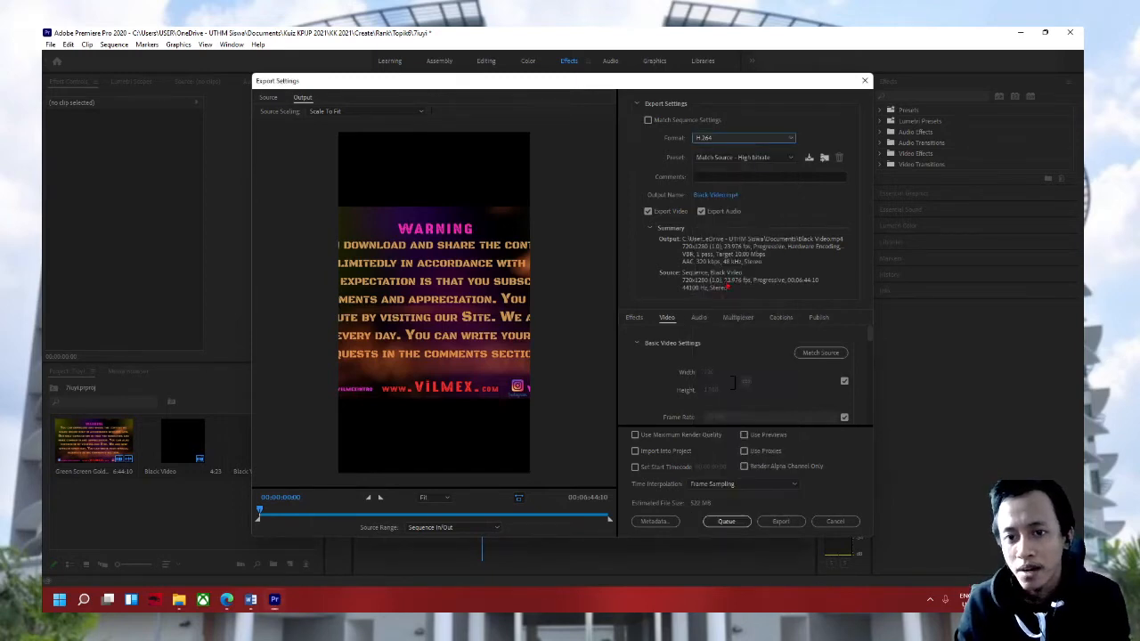
left_click(748, 159)
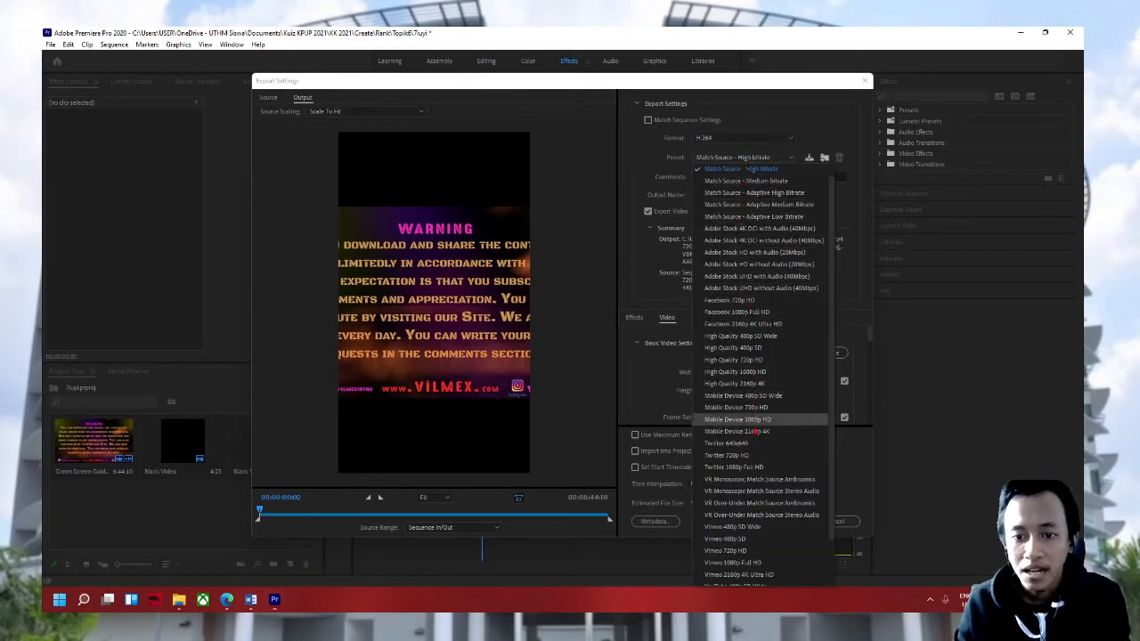
scroll(755, 442, "down", 2)
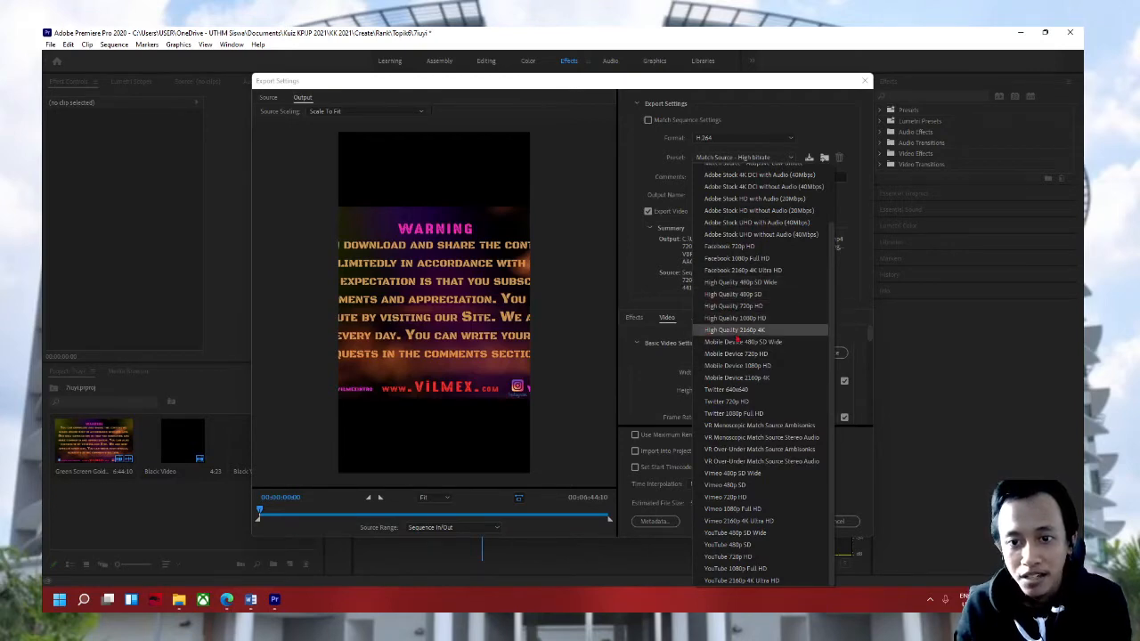
left_click(745, 308)
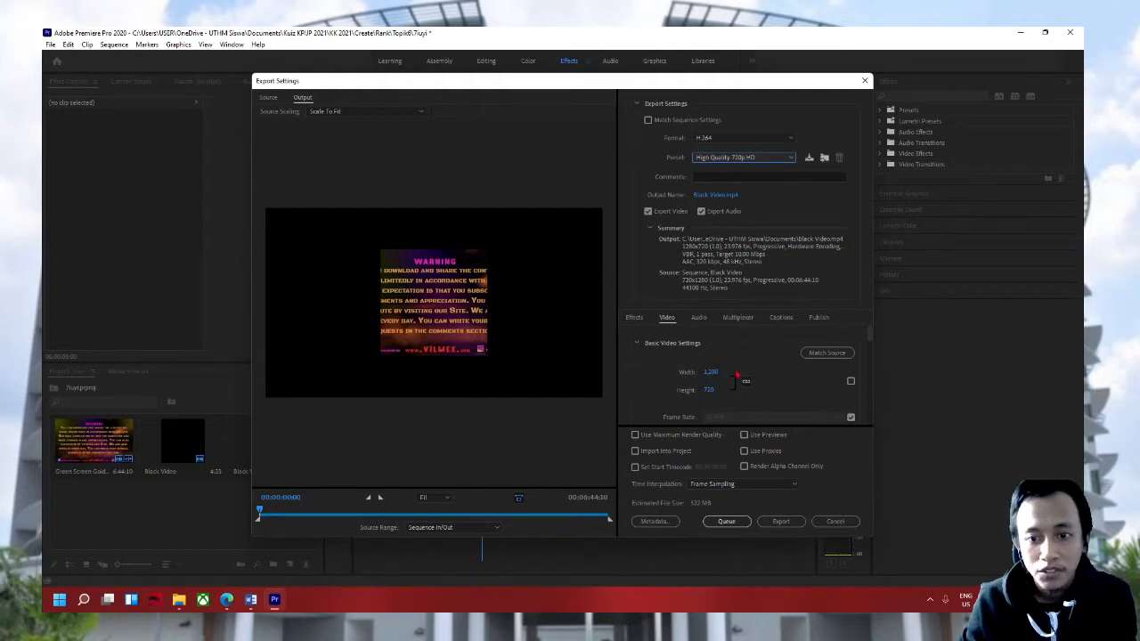
Step: Unlink the export width from the height and set the output size to 720 wide by 1280 high
scroll(739, 374, "down", 1)
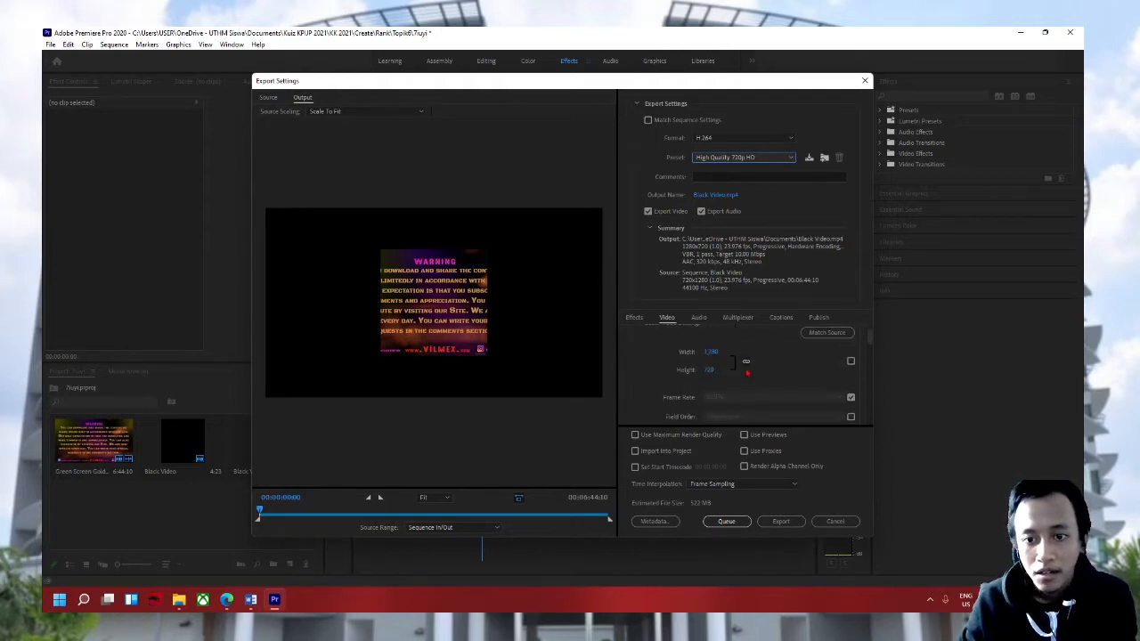
left_click(746, 361)
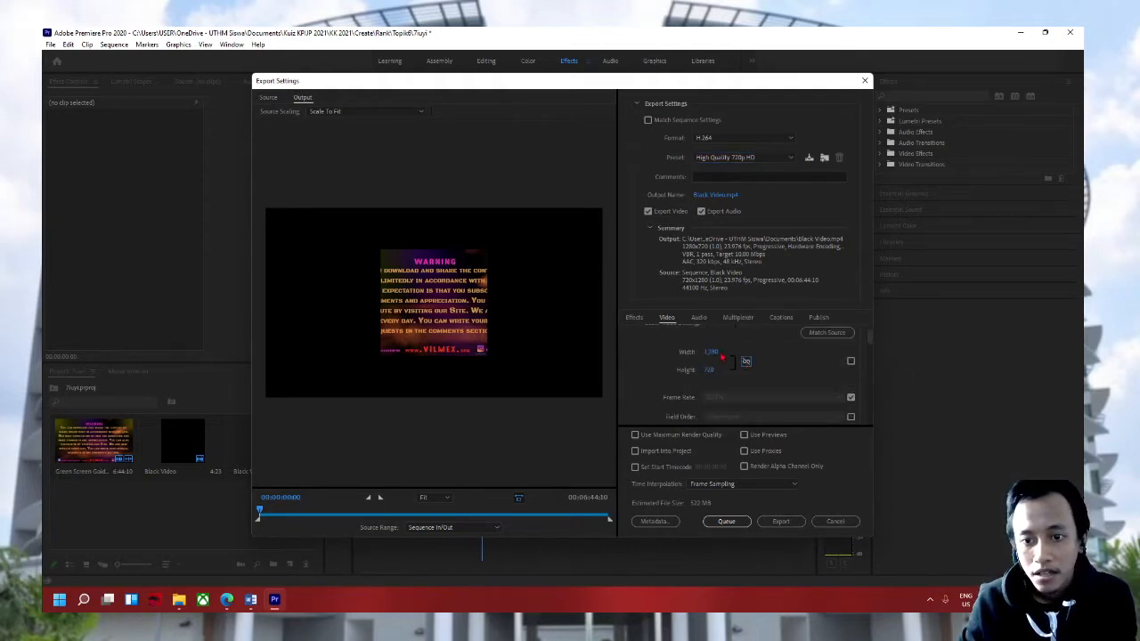
left_click(714, 352)
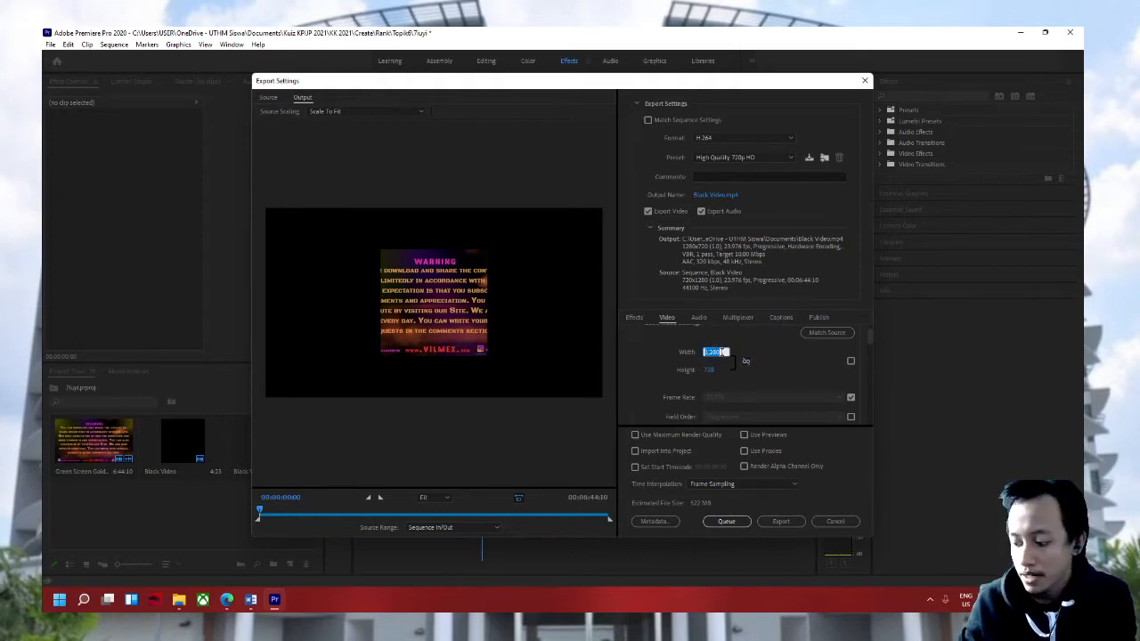
type("720")
key("Return")
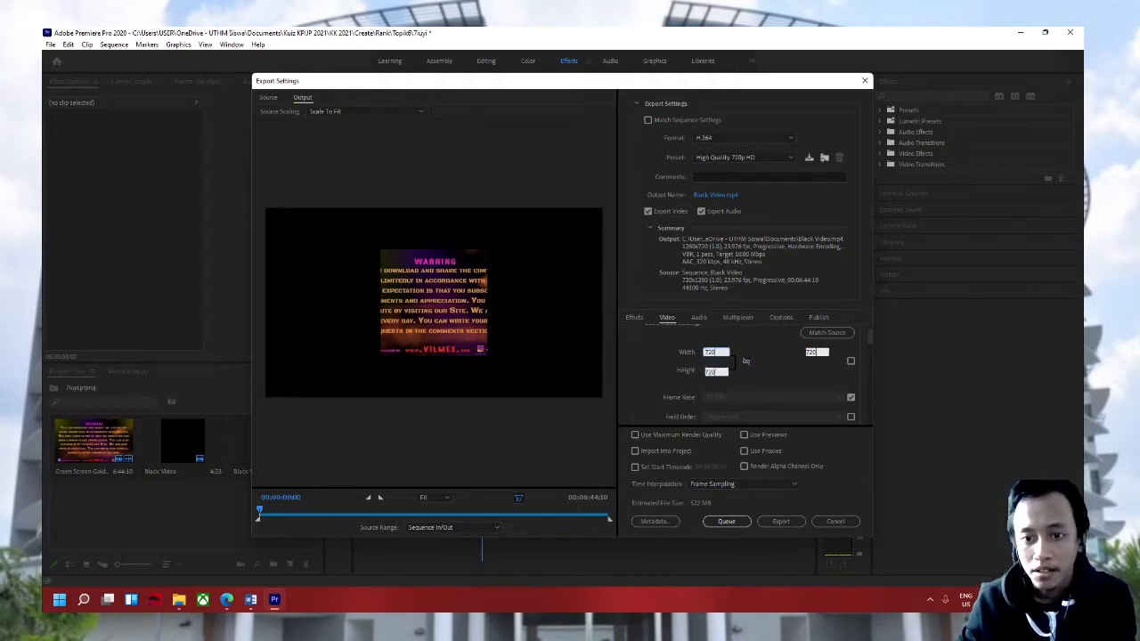
left_click(709, 369)
type("1280")
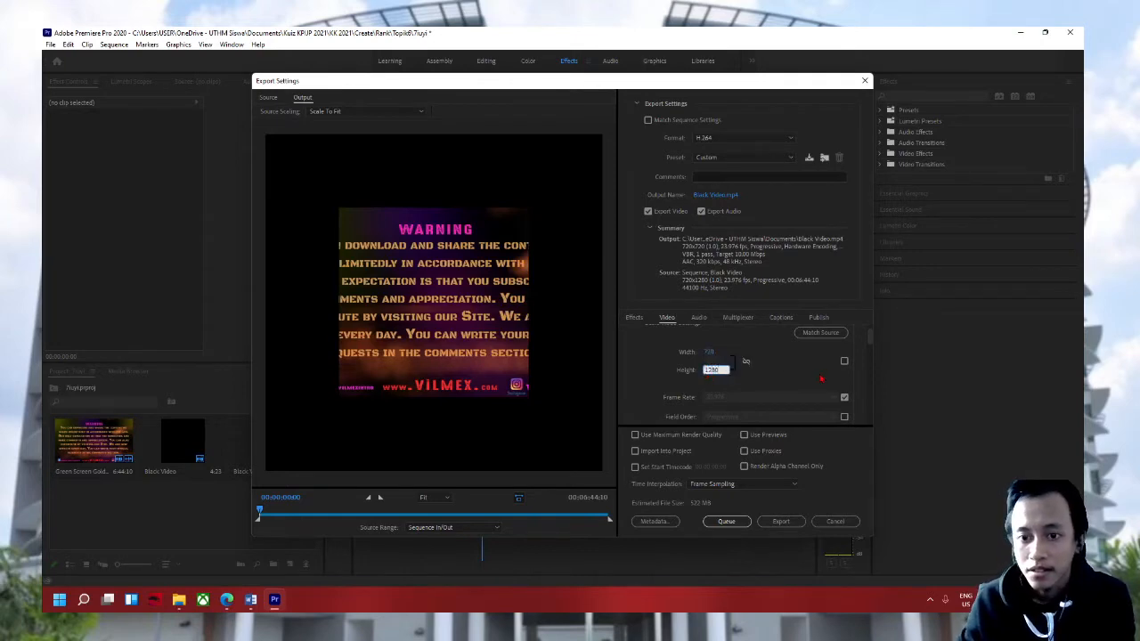
key("Return")
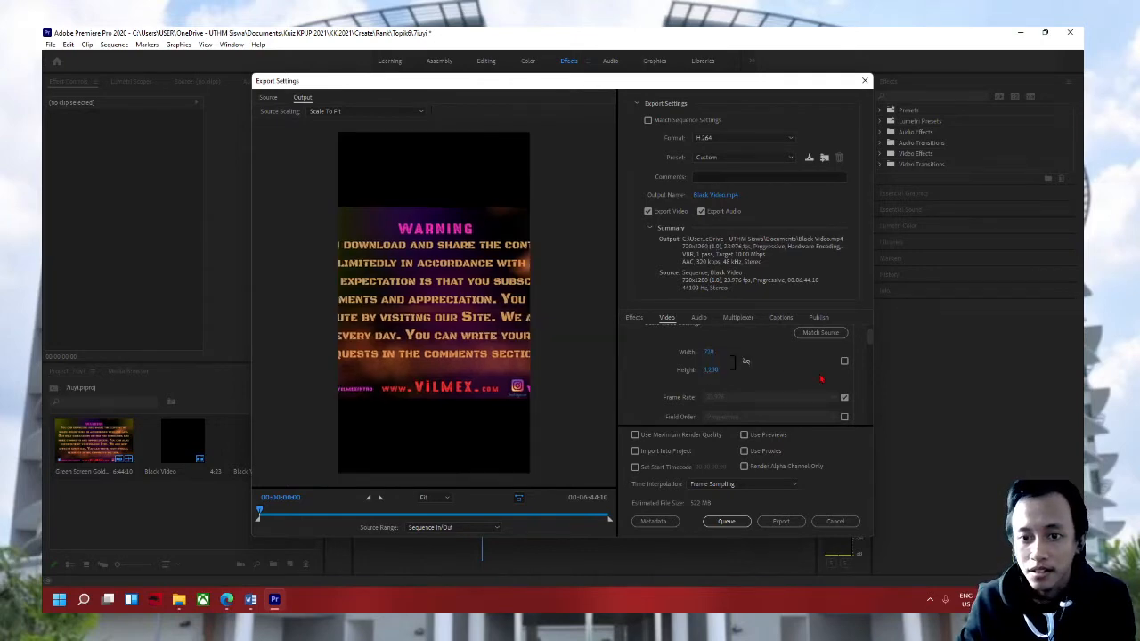
Step: Review the available export presets and the remaining video settings down to the bitrate options without changing them
left_click(722, 164)
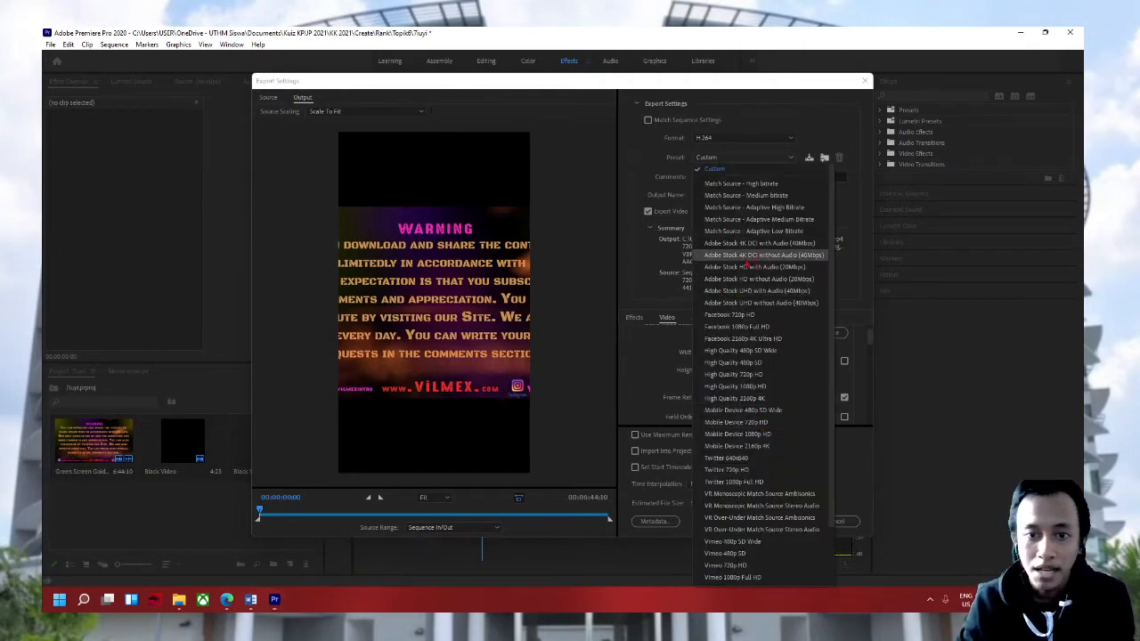
left_click(666, 296)
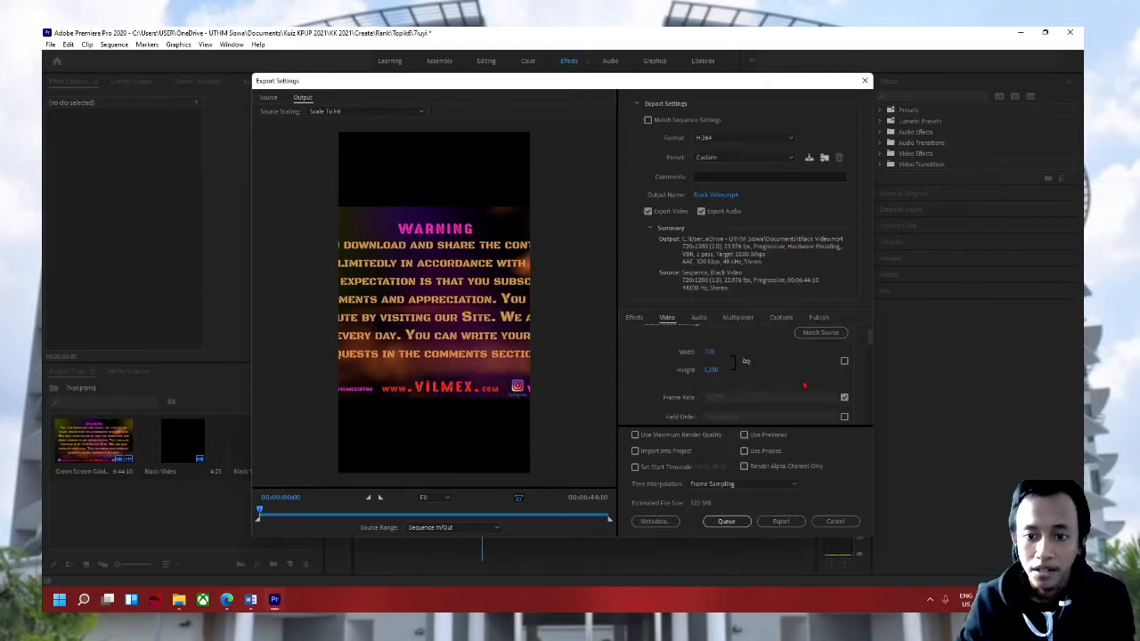
scroll(804, 377, "down", 1)
scroll(806, 367, "down", 3)
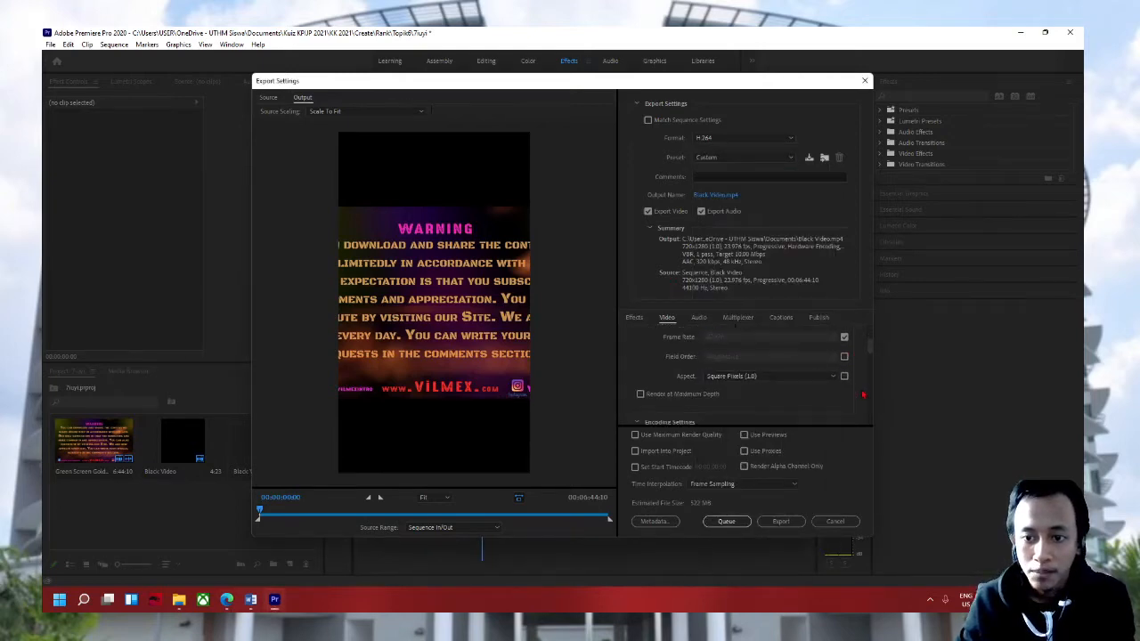
left_click_drag(875, 353, 857, 409)
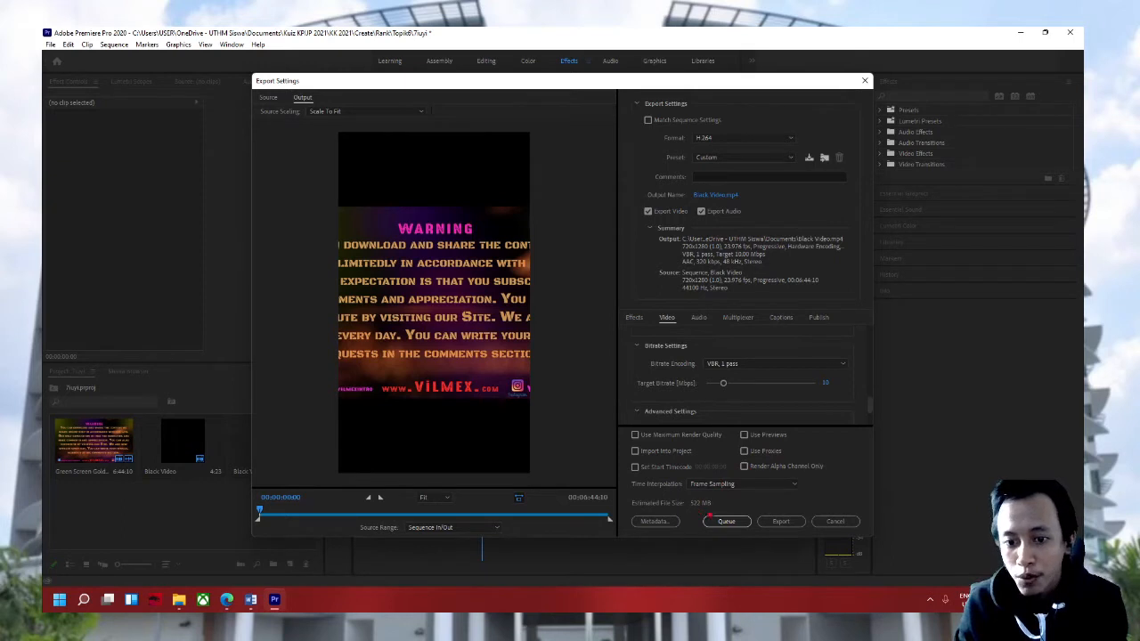
Step: Start the export, cancel the encoding, and close the export settings
left_click(783, 522)
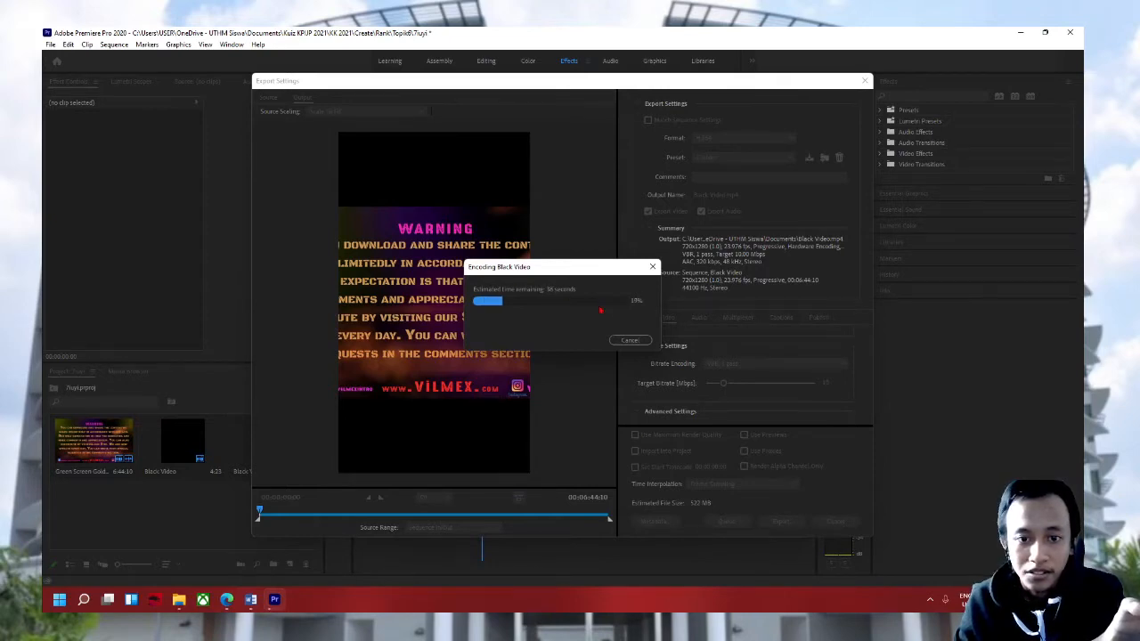
left_click(626, 342)
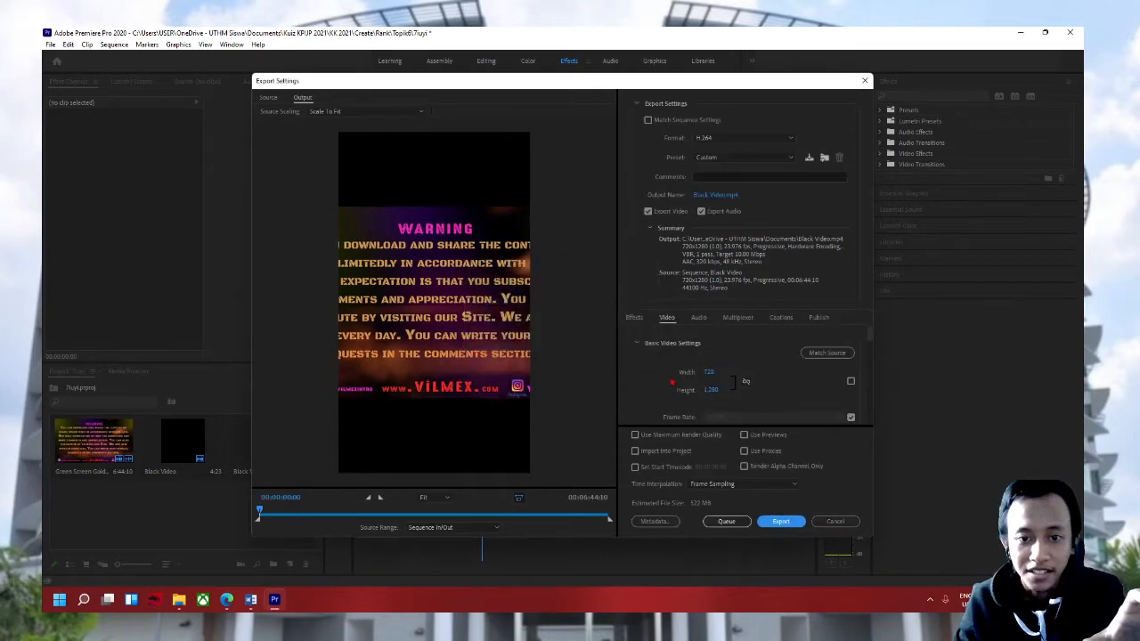
left_click(834, 521)
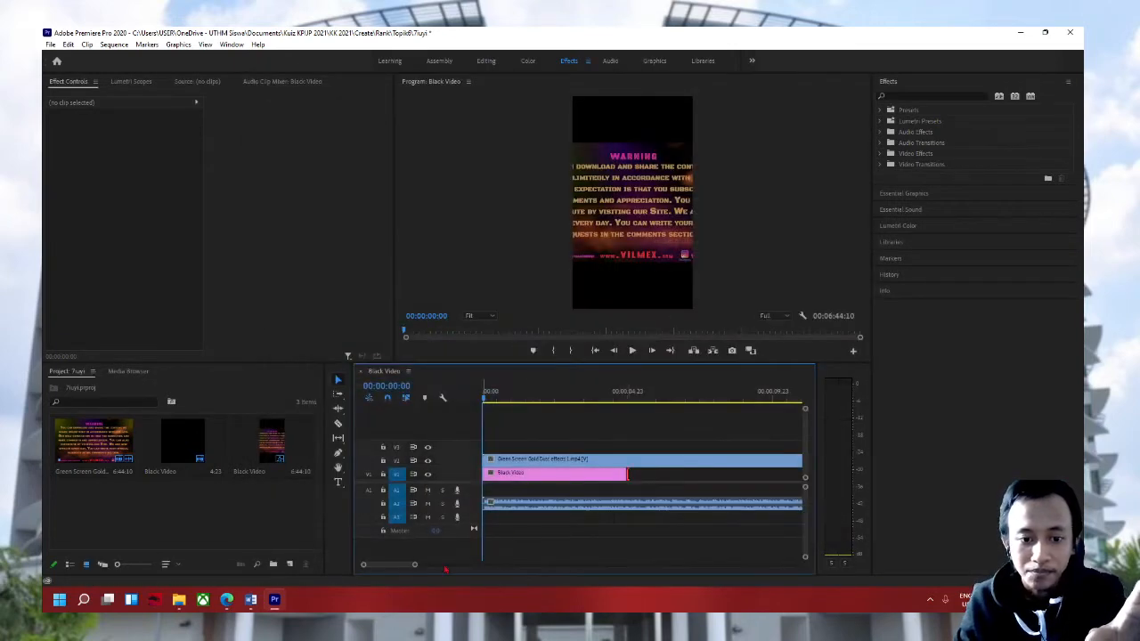
Step: Shorten the Green Screen Gold Dust clip to about 40 seconds and extend the Black Video clip to the same end
left_click_drag(414, 563, 699, 593)
left_click_drag(692, 461, 505, 462)
left_click_drag(688, 564, 484, 565)
left_click_drag(506, 474, 687, 474)
Step: Select all the timeline clips and trim their ends together to a length of about 00:00:29:19
left_click_drag(732, 424, 674, 525)
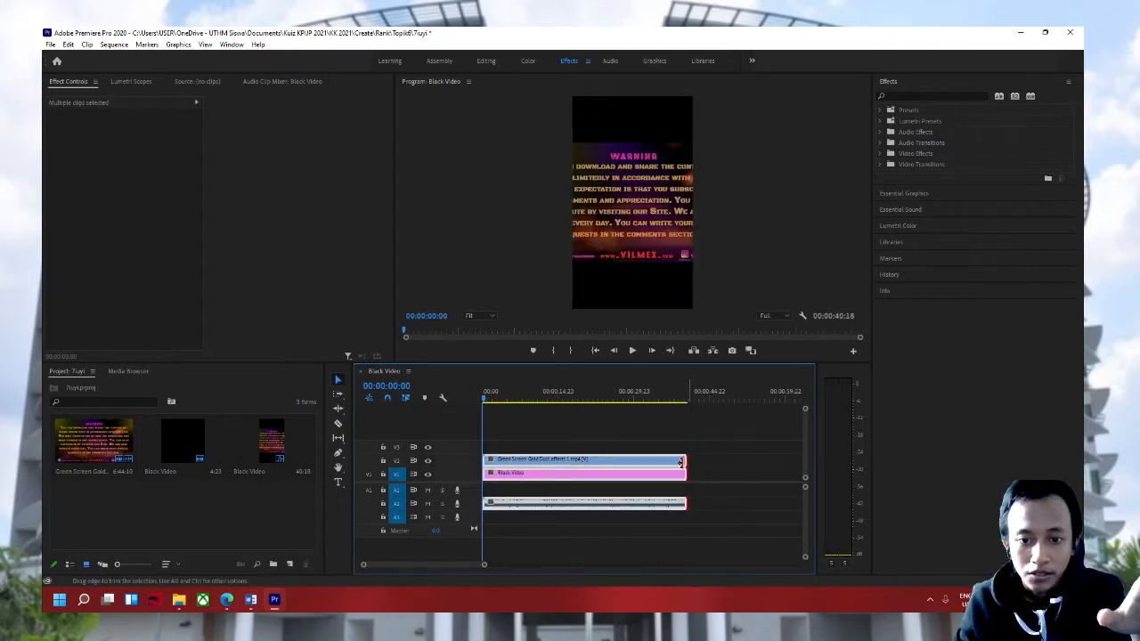
left_click_drag(674, 466, 631, 468)
left_click(675, 470)
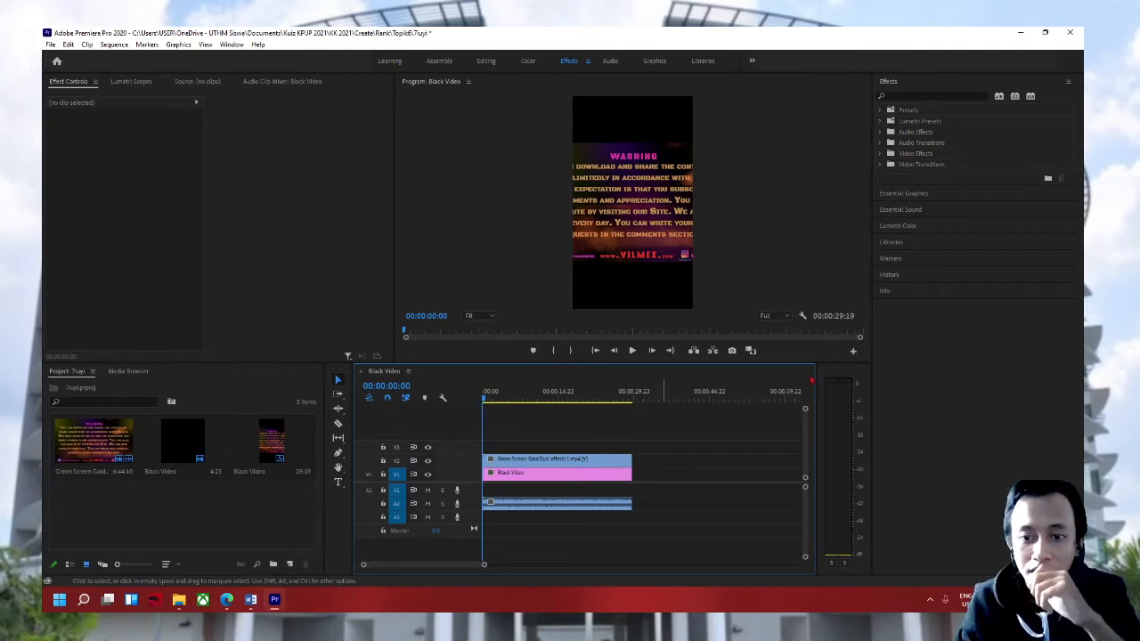
Step: Export the shortened sequence to the Documents folder as try.mp4 in H.264 format with the Match Source - High bitrate preset
key("ctrl+m")
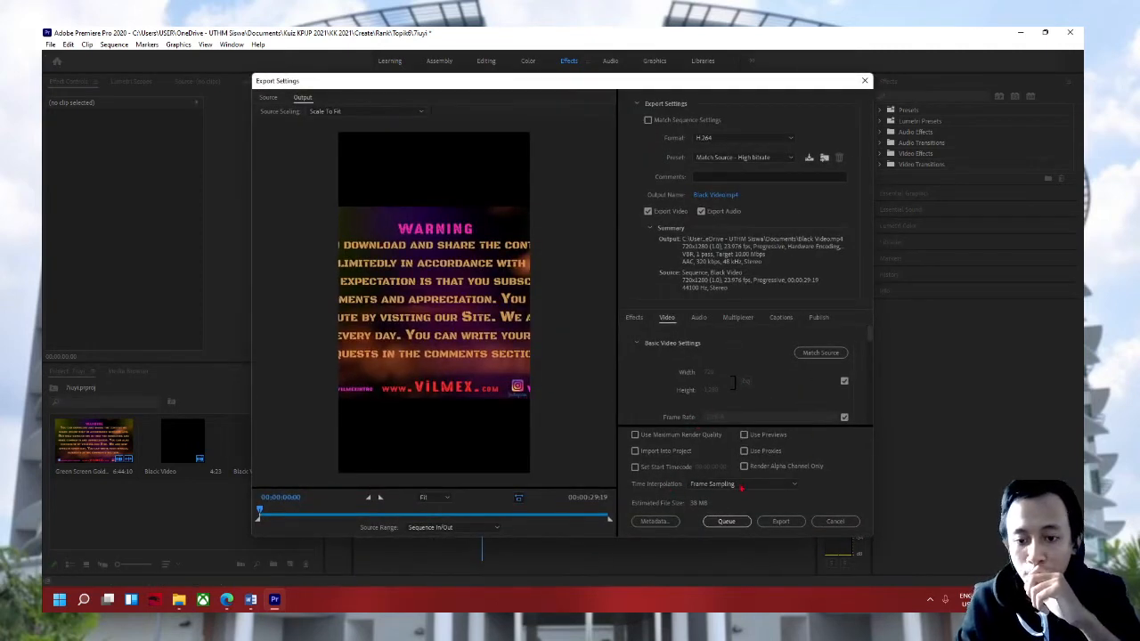
scroll(845, 416, "down", 8)
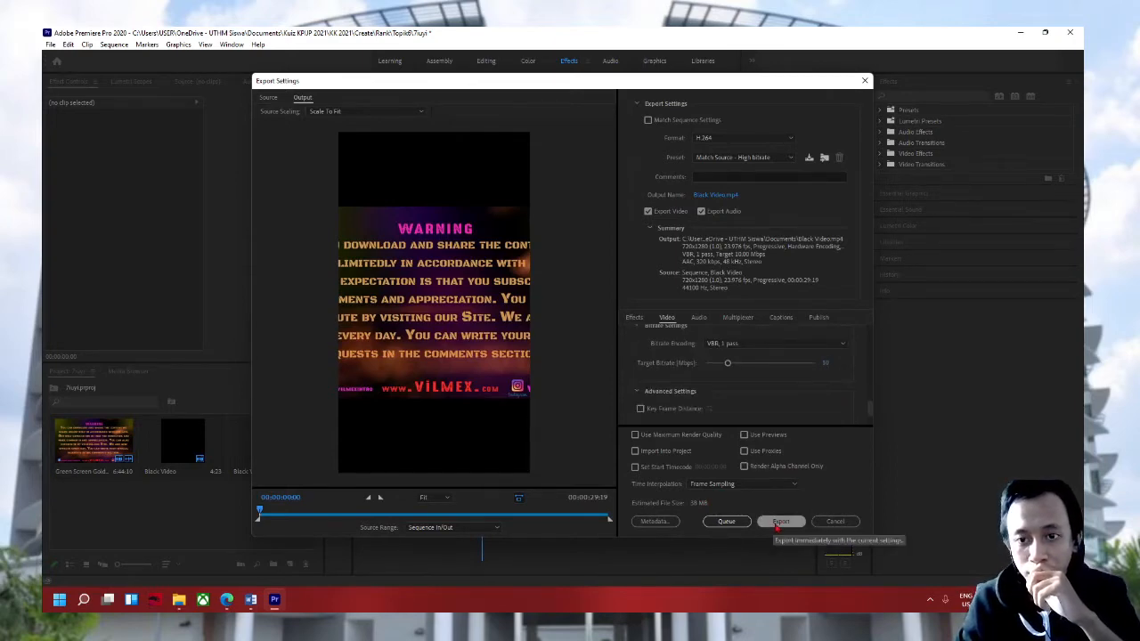
left_click(710, 196)
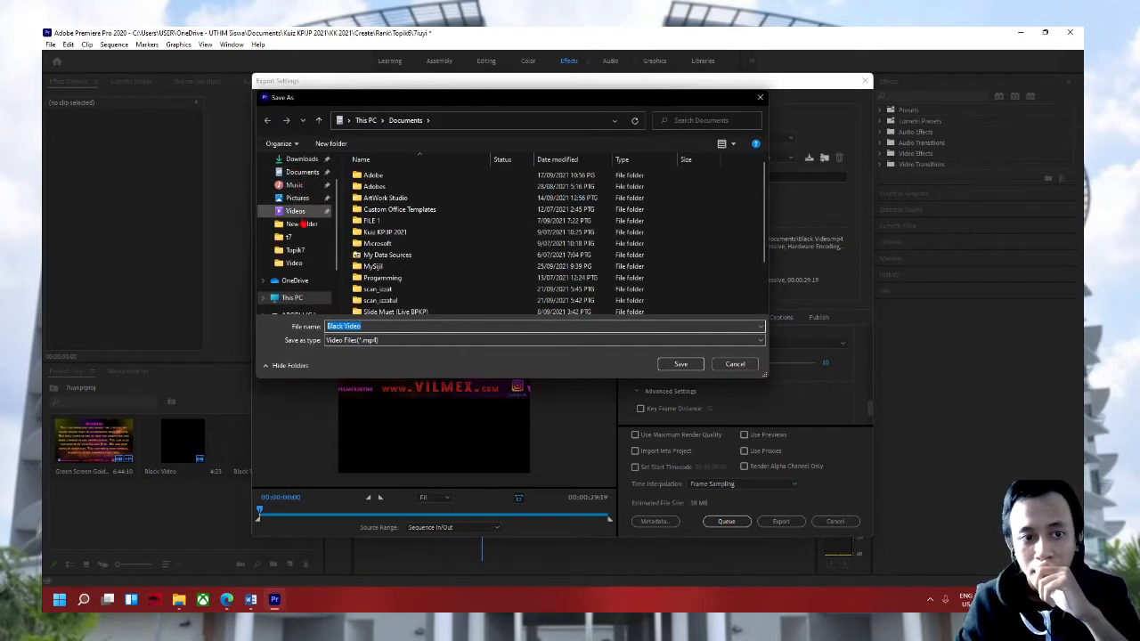
left_click(373, 338)
left_click(373, 331)
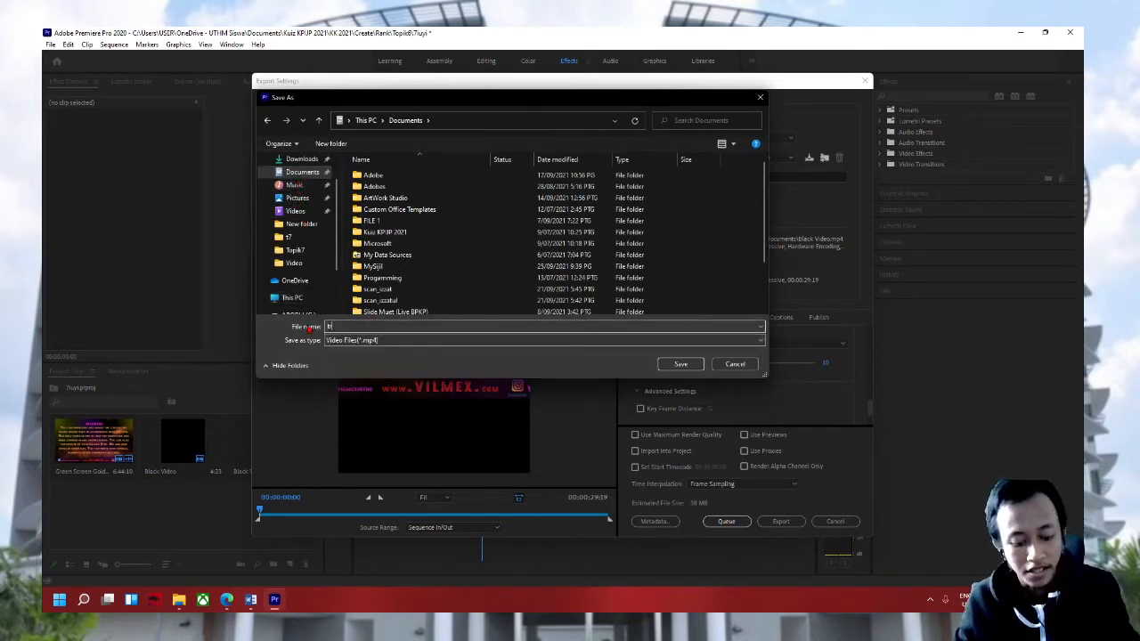
left_click(680, 363)
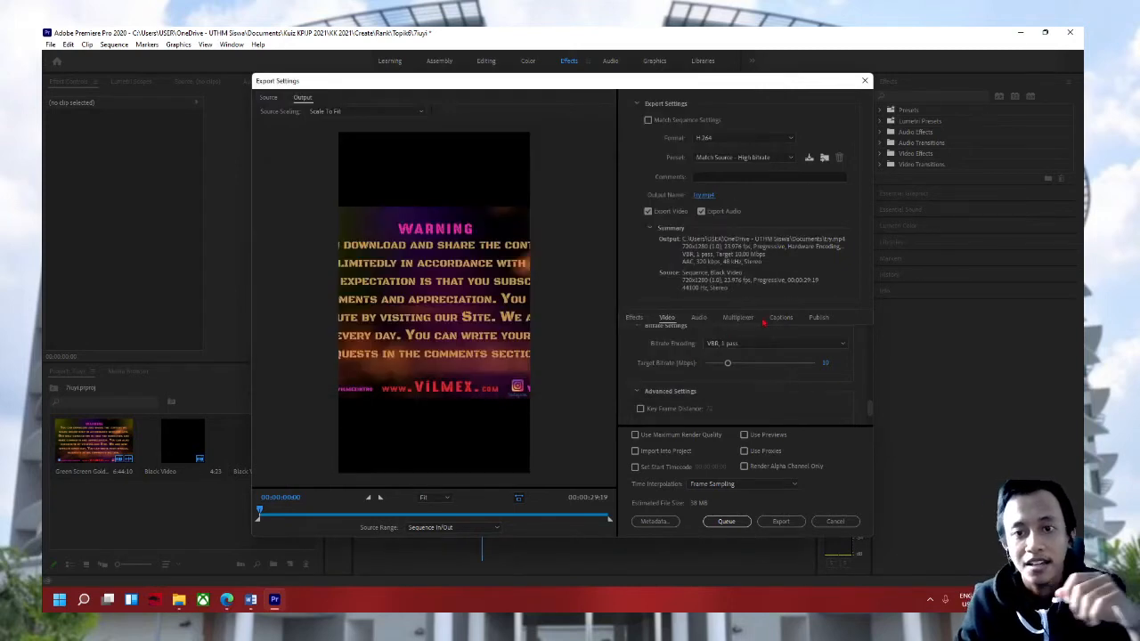
left_click(782, 522)
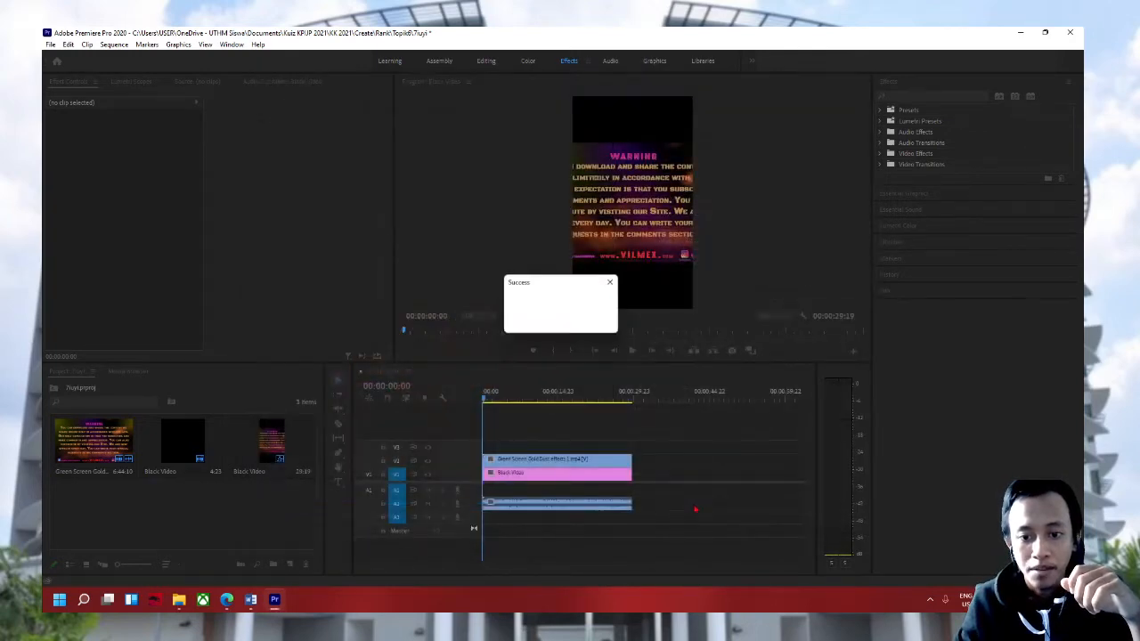
left_click(593, 322)
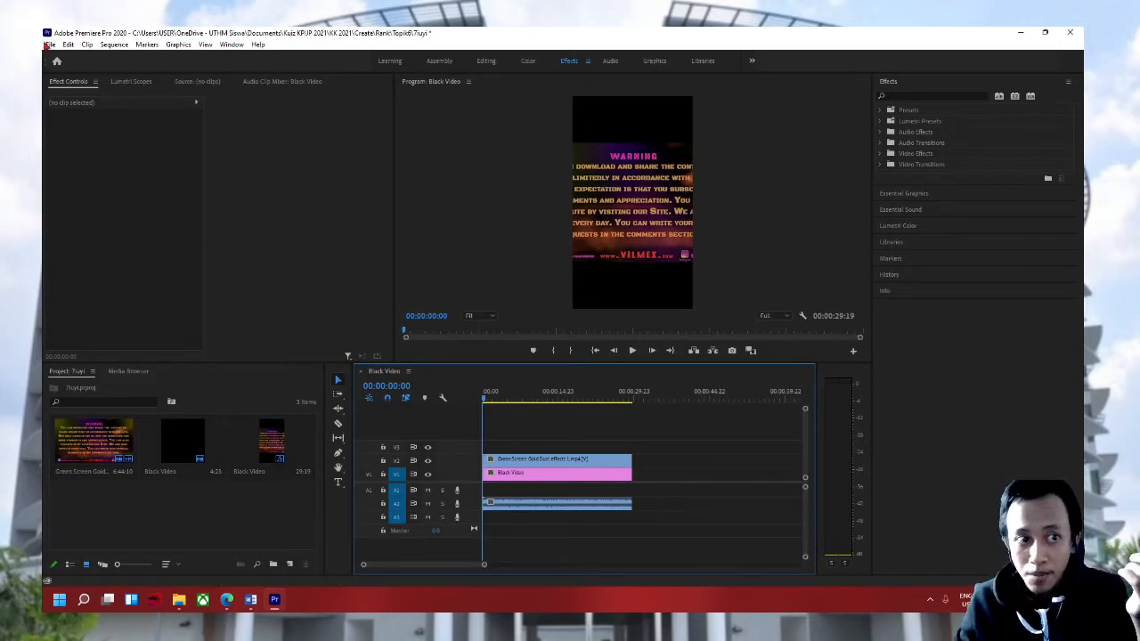
left_click(51, 44)
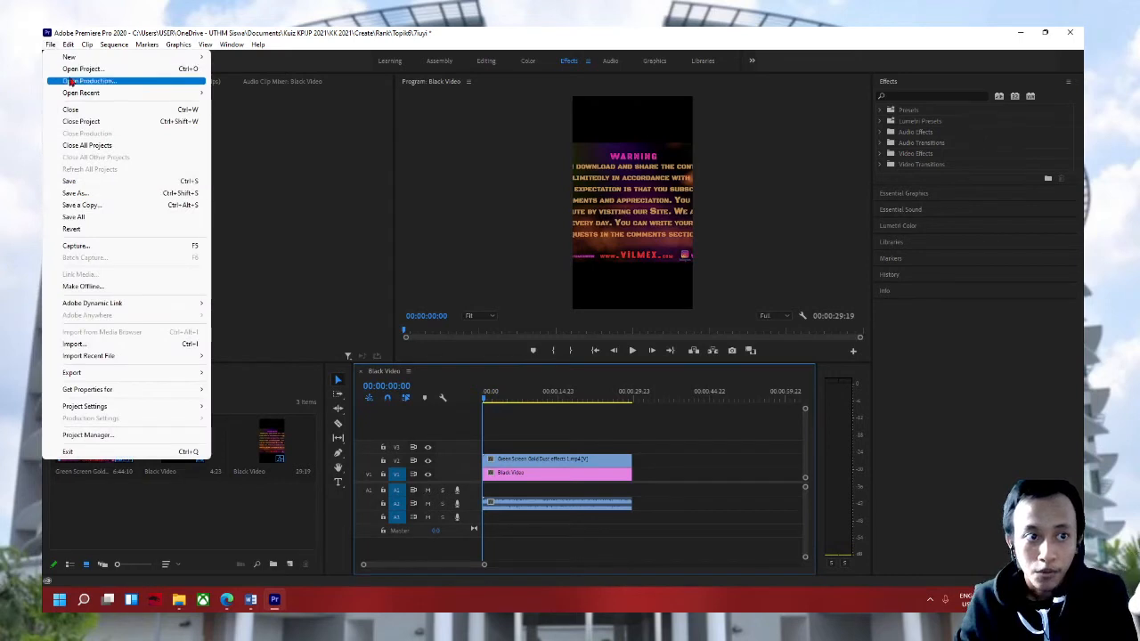
left_click(706, 470)
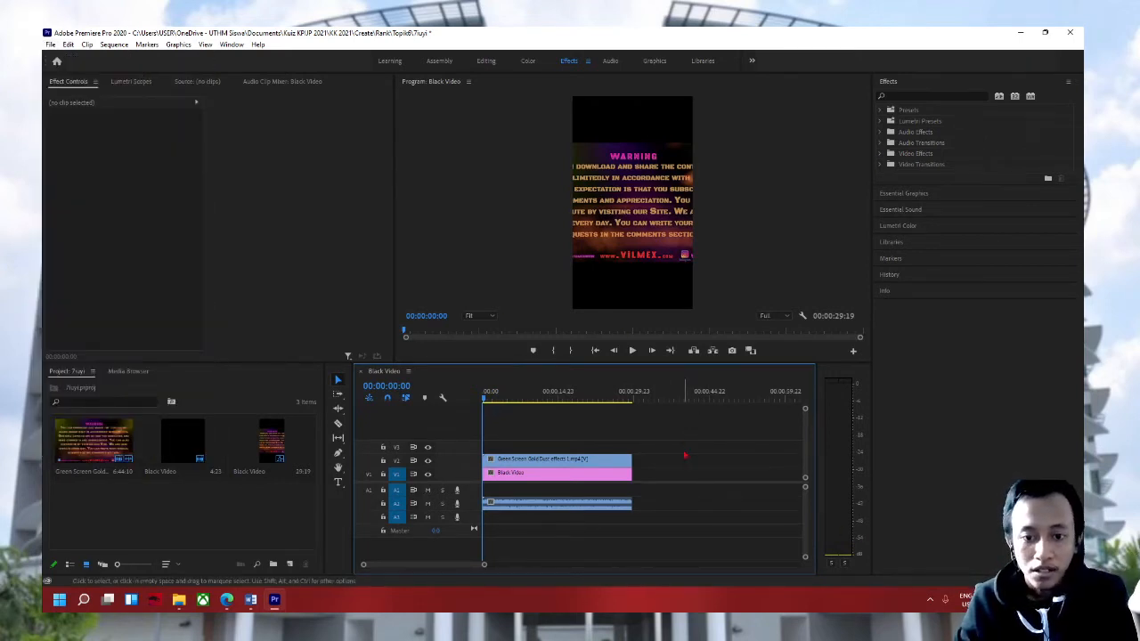
Step: Delete all the clips from the Black Video sequence's timeline
left_click_drag(684, 445, 341, 558)
key("Delete")
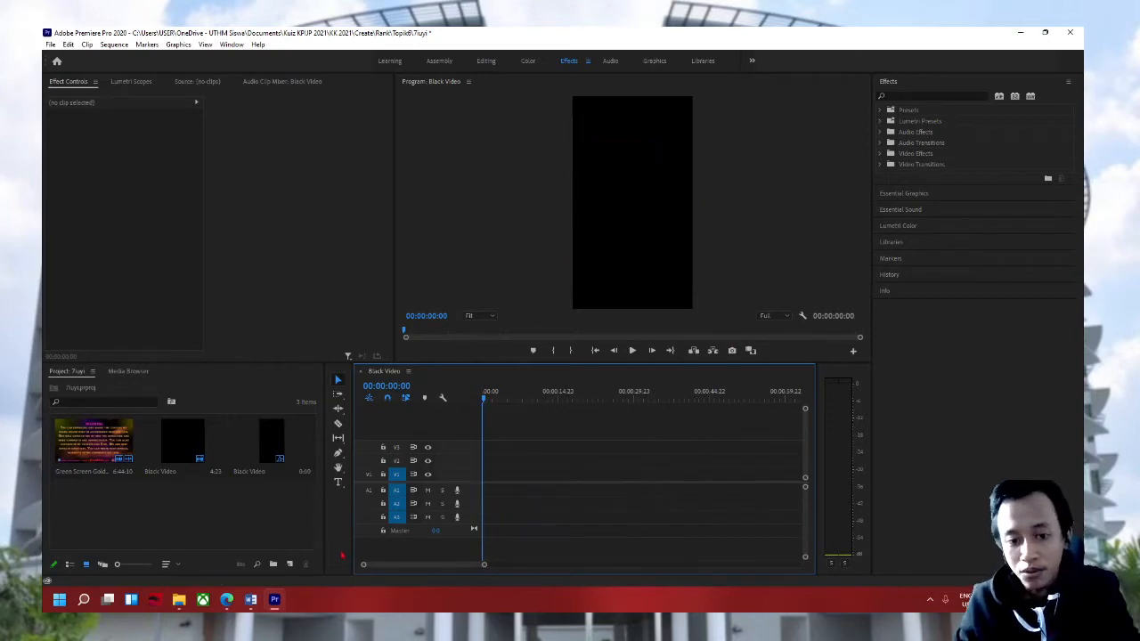
Step: Find the exported try video in the Documents folder in File Explorer and import it into the Premiere Pro project
left_click(178, 599)
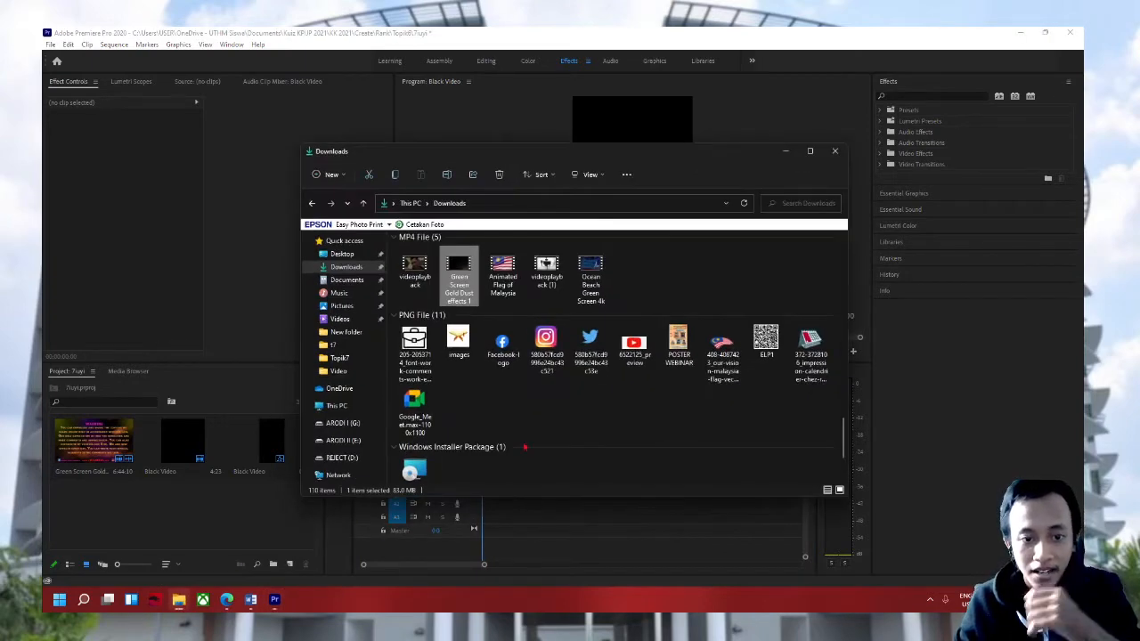
left_click(352, 283)
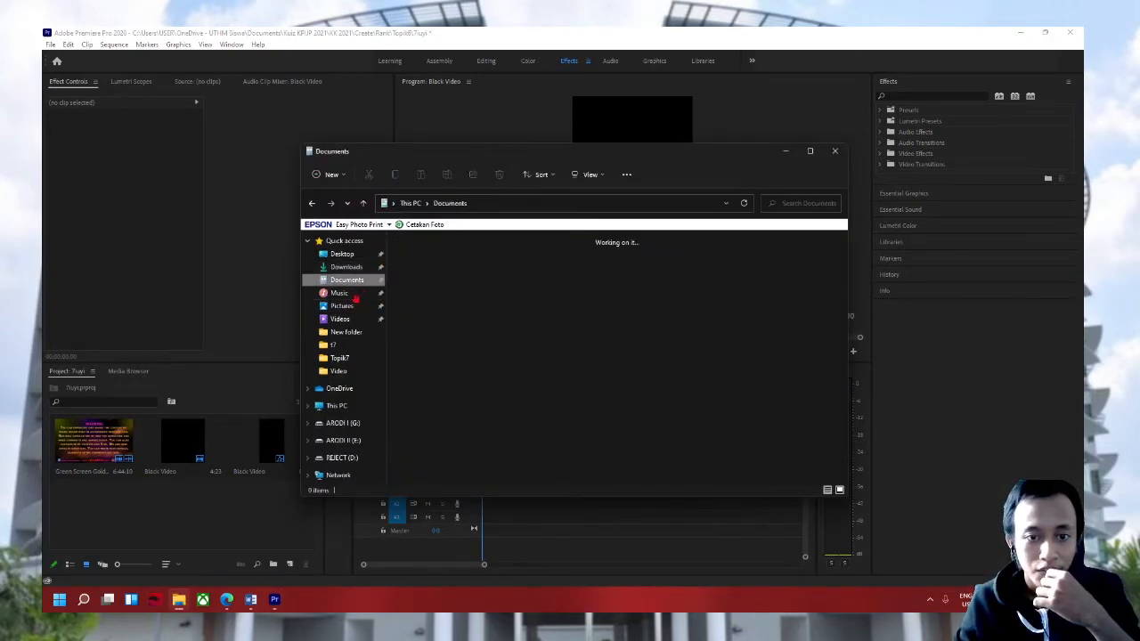
scroll(635, 387, "down", 5)
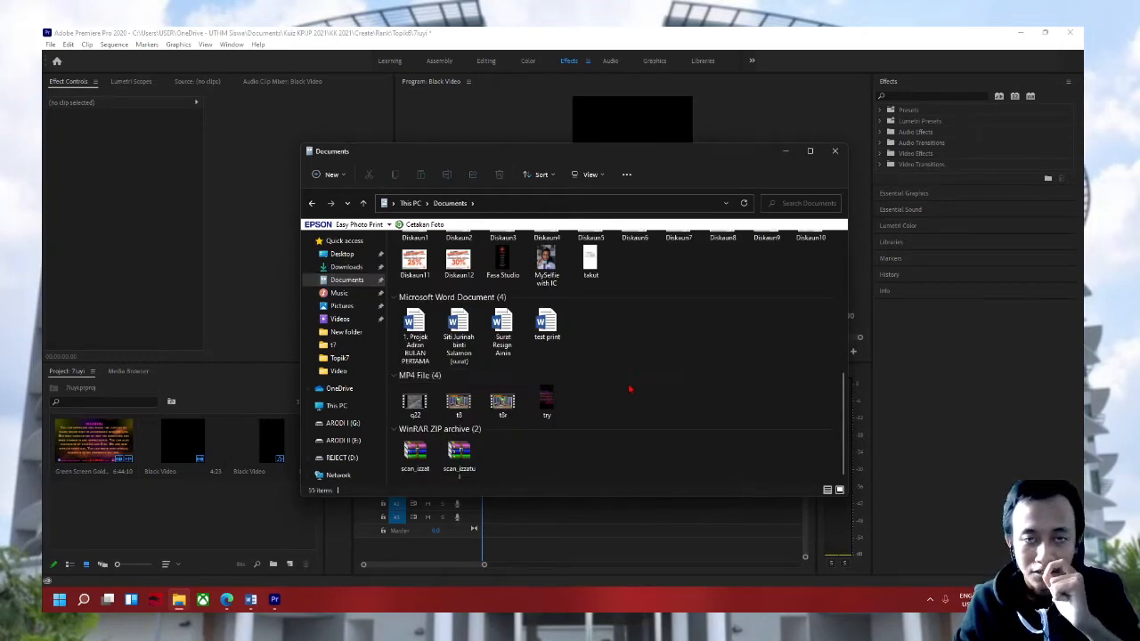
left_click_drag(546, 408, 205, 513)
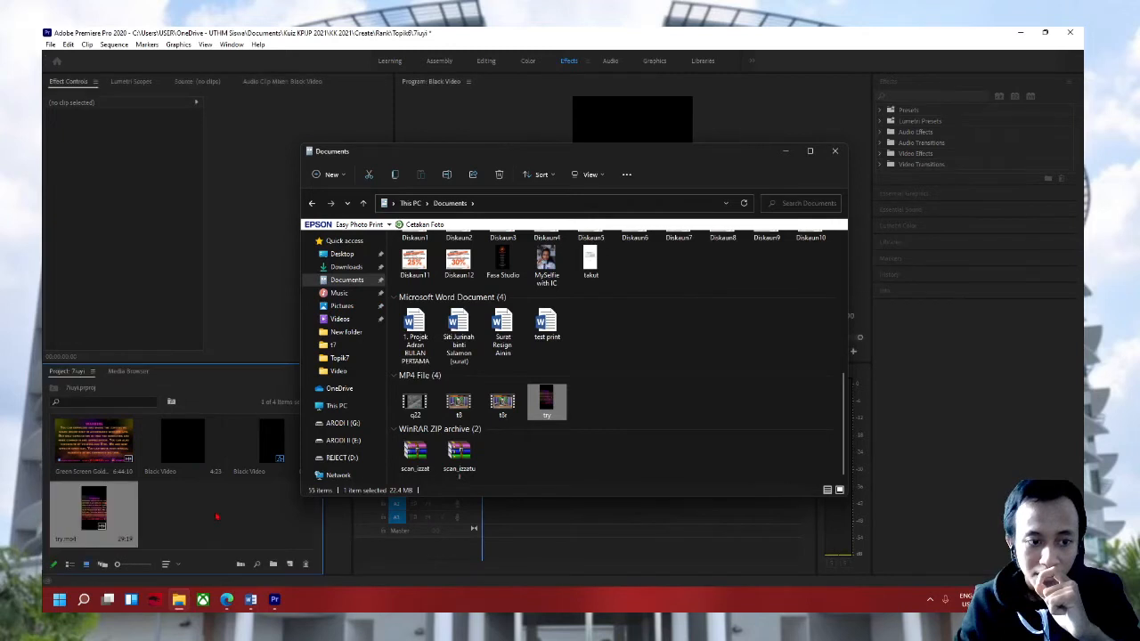
Step: Place try.mp4 at the start of the Black Video sequence's timeline and open its export bitrate settings
left_click(223, 519)
left_click_drag(111, 523, 472, 476)
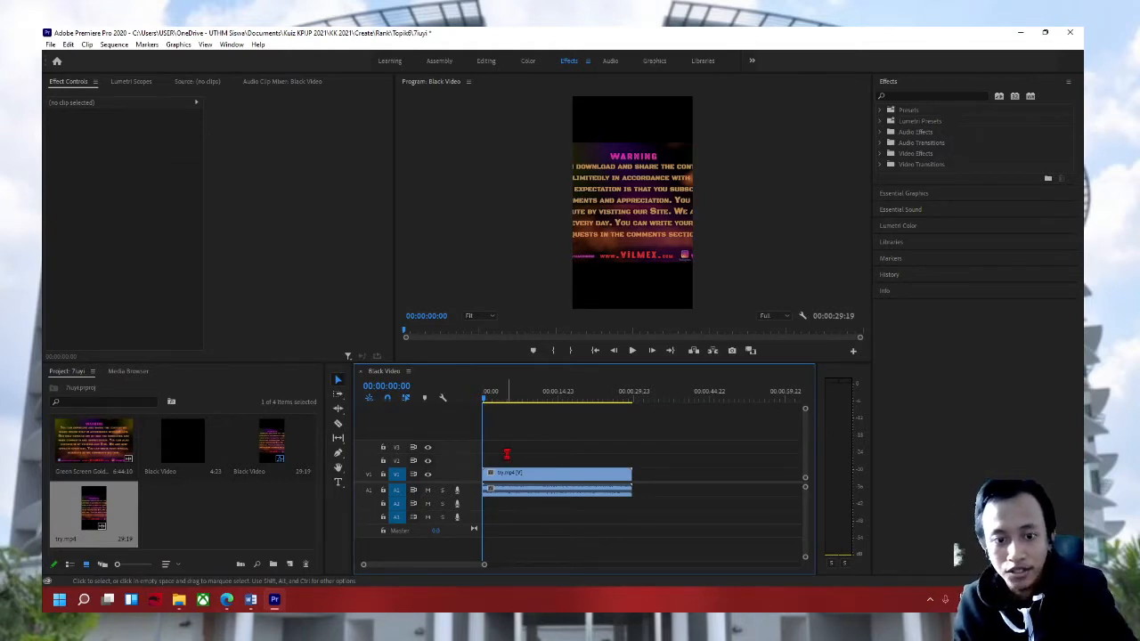
key("ctrl+m")
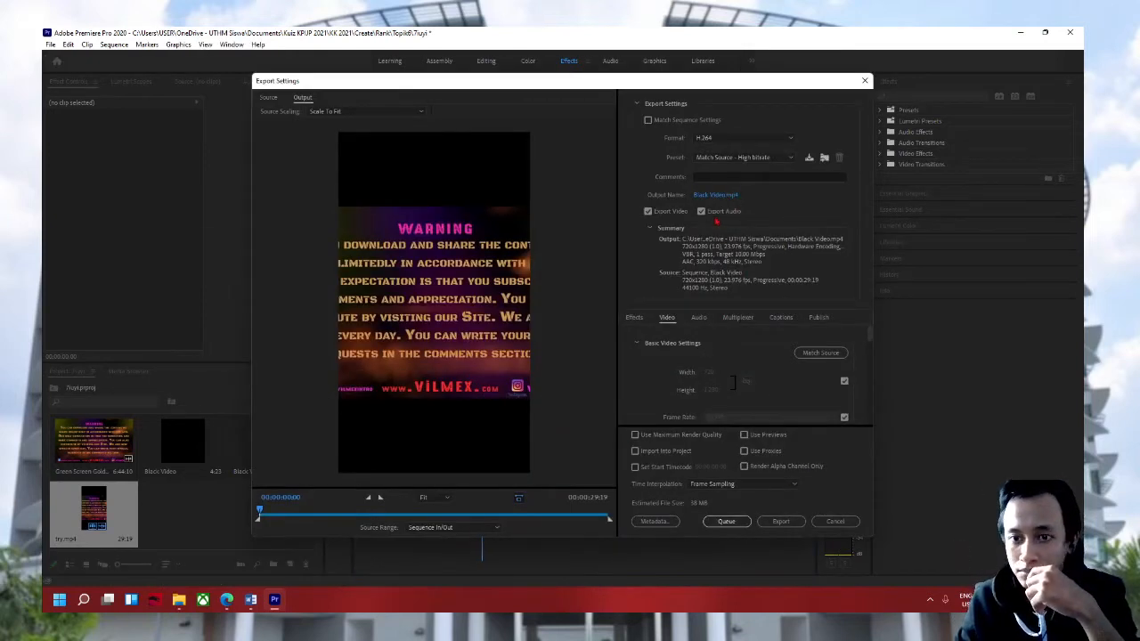
scroll(856, 395, "down", 10)
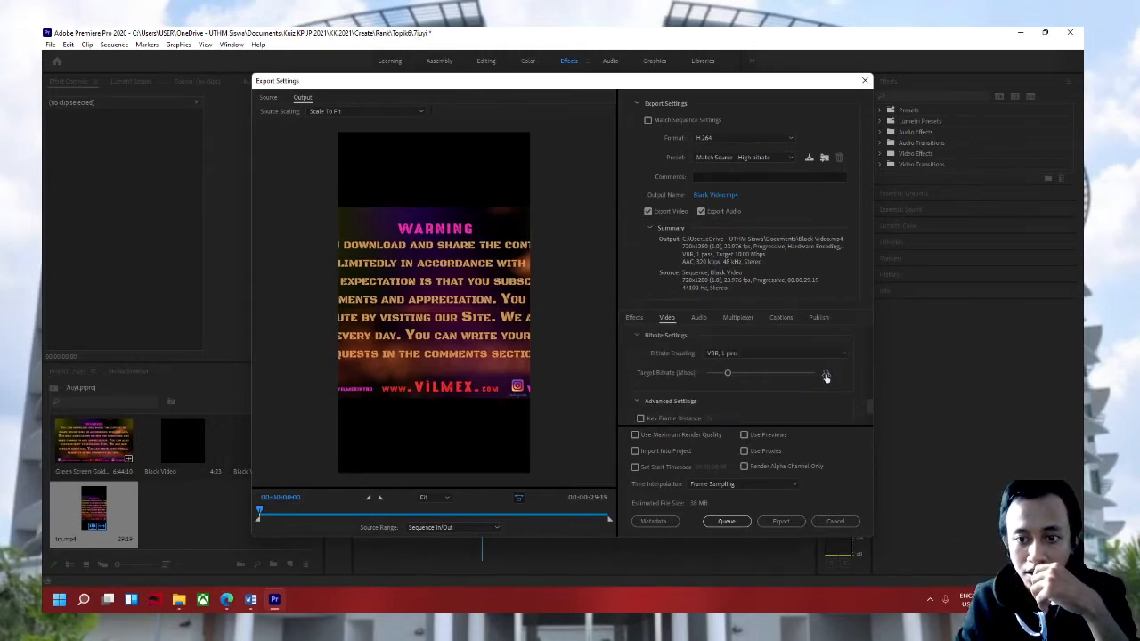
Step: Try export target bitrates of 1, 38 and 10 Mbps to compare the estimated file sizes
left_click(836, 374)
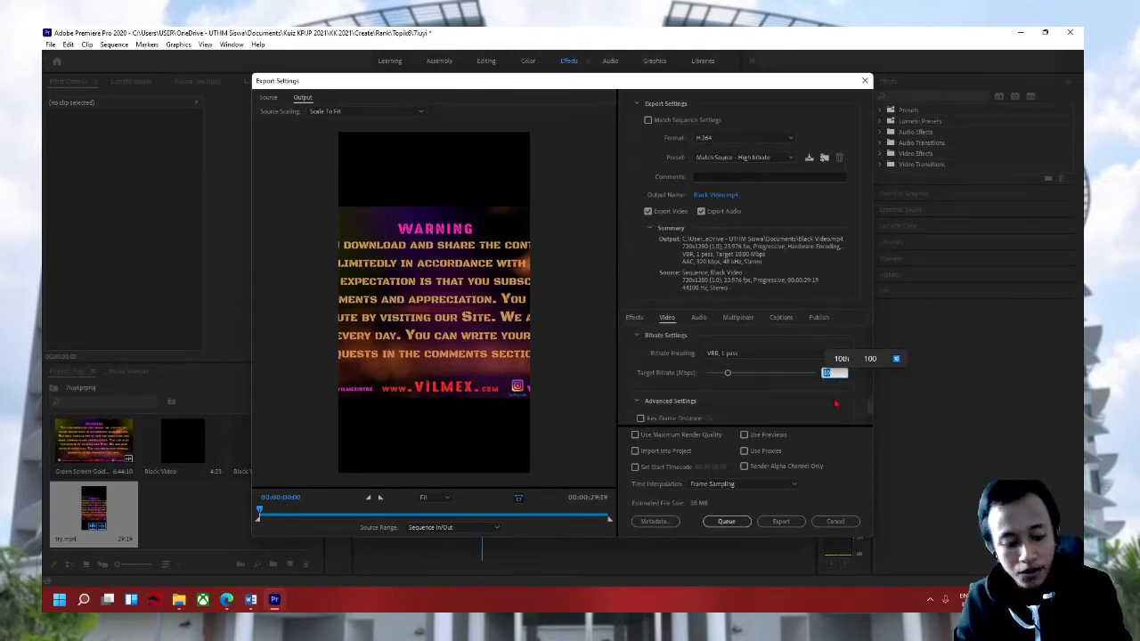
type("1")
key("Return")
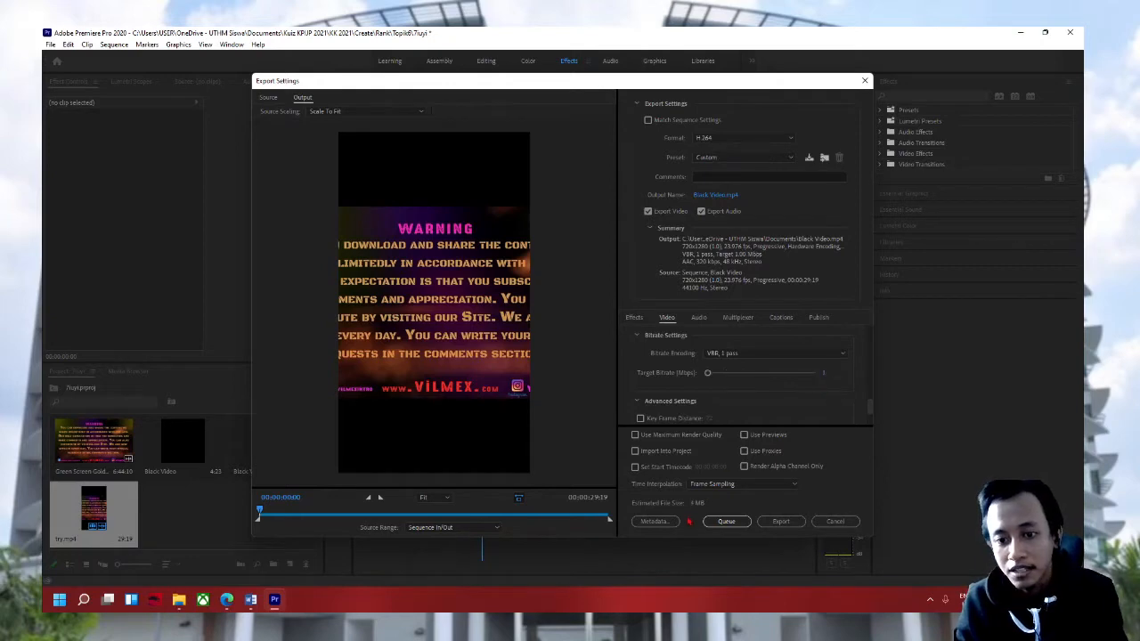
left_click(825, 374)
type("38")
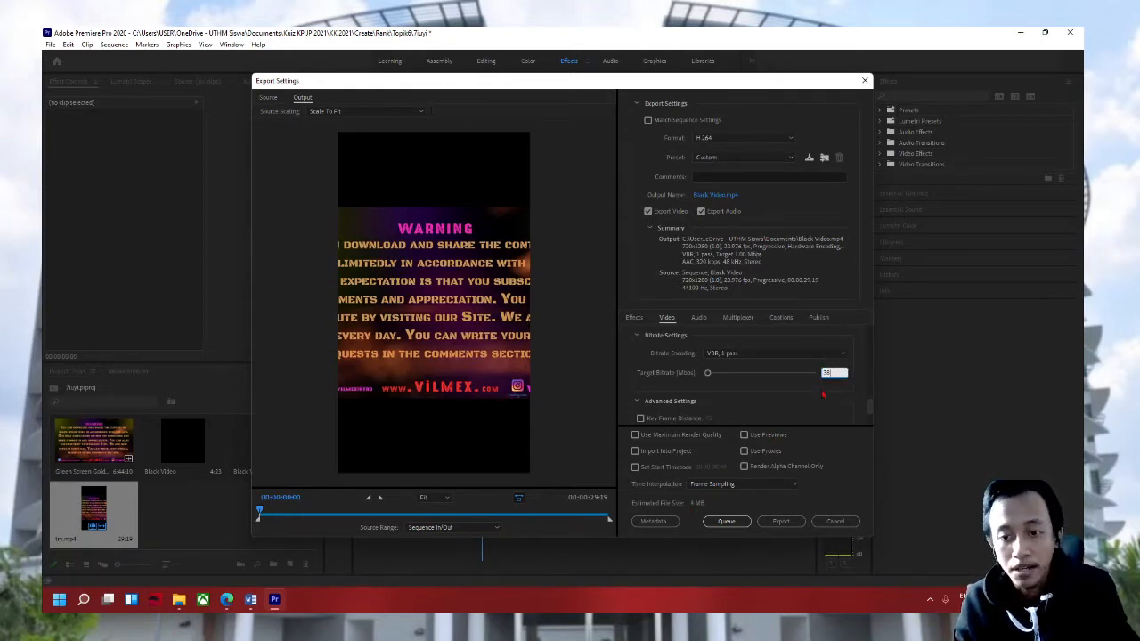
key("Return")
left_click(825, 373)
type("10")
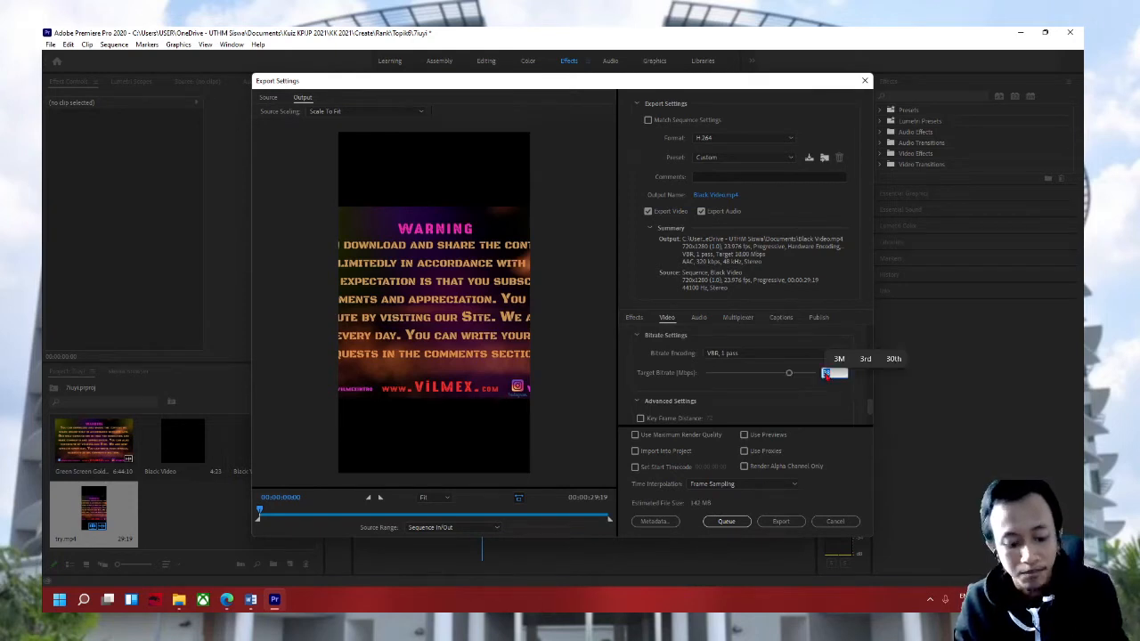
key("Return")
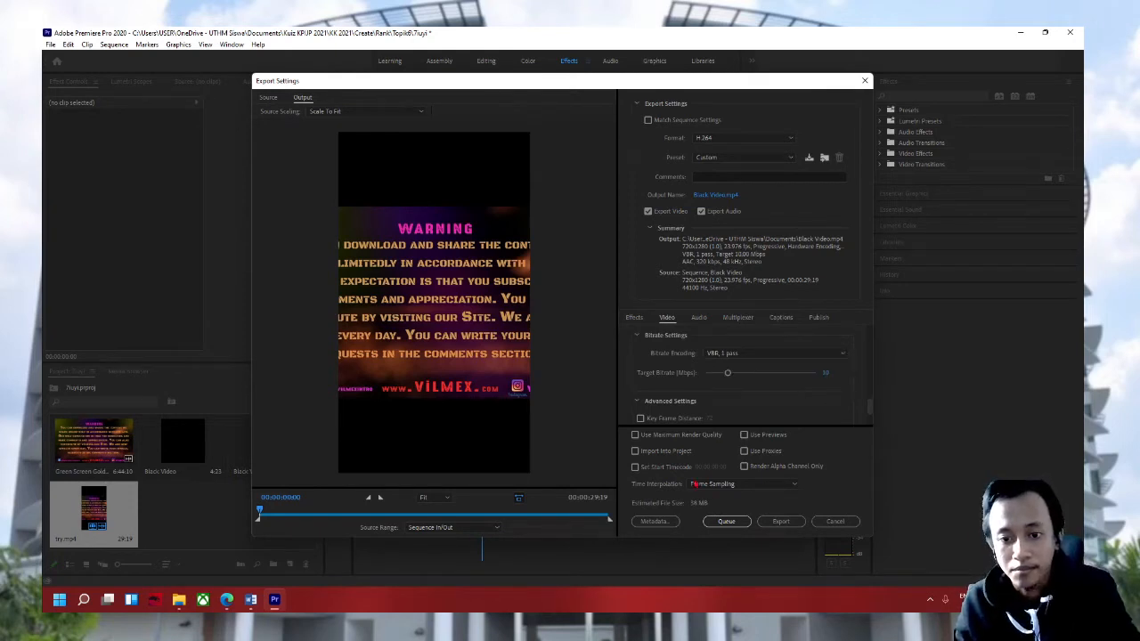
Step: Set the target bitrate to 1 Mbps and export the Black Video sequence
left_click(825, 373)
type("1")
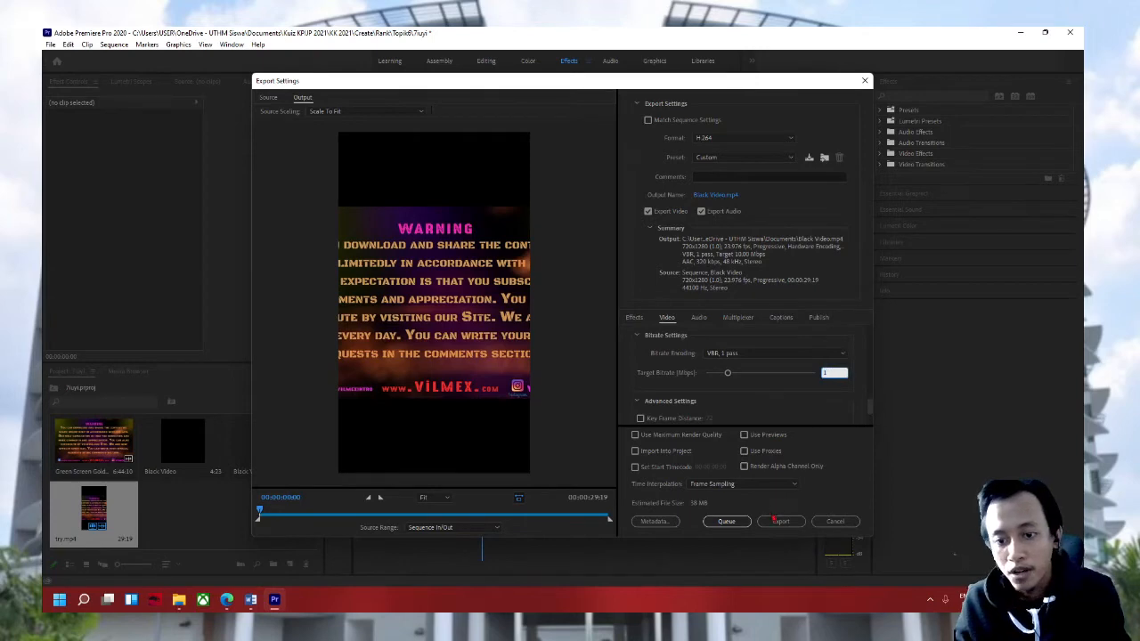
key("Return")
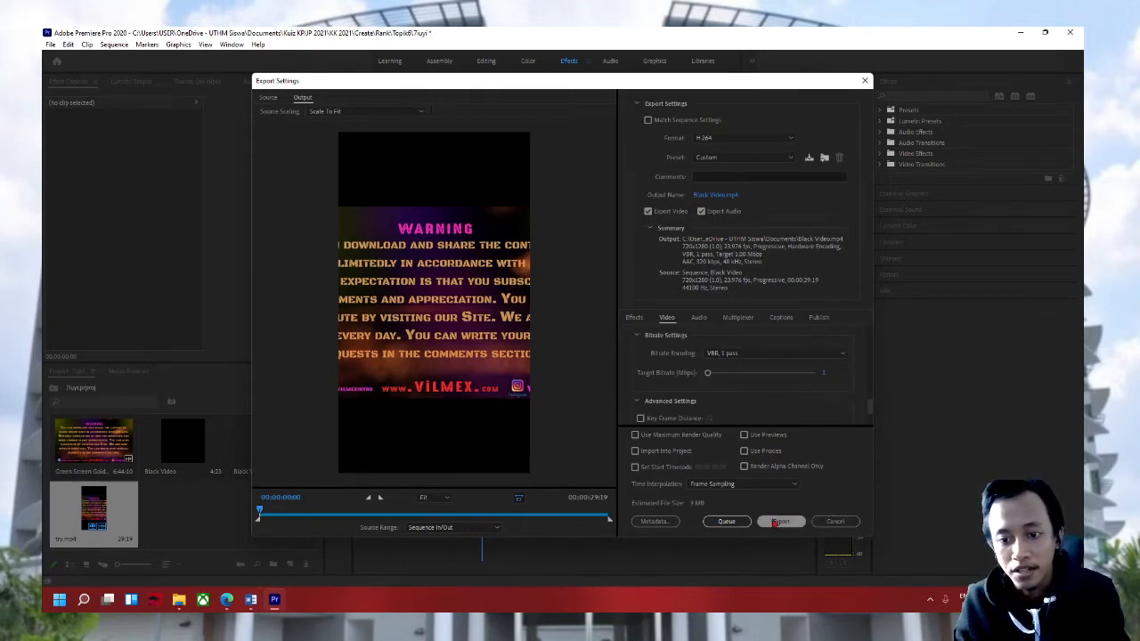
left_click(775, 521)
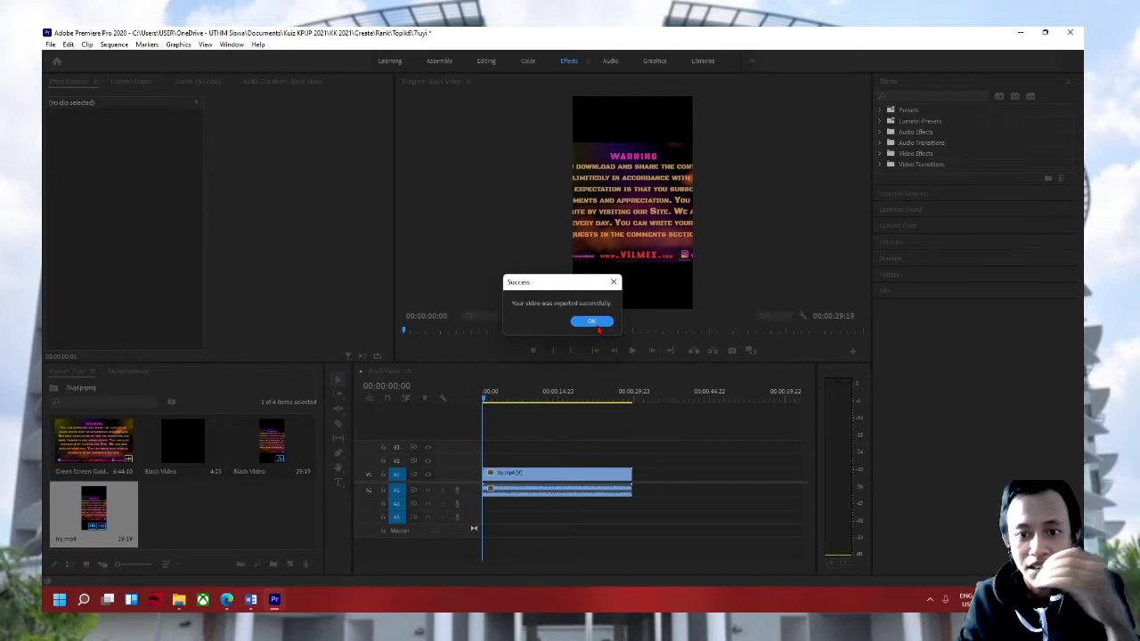
left_click(597, 326)
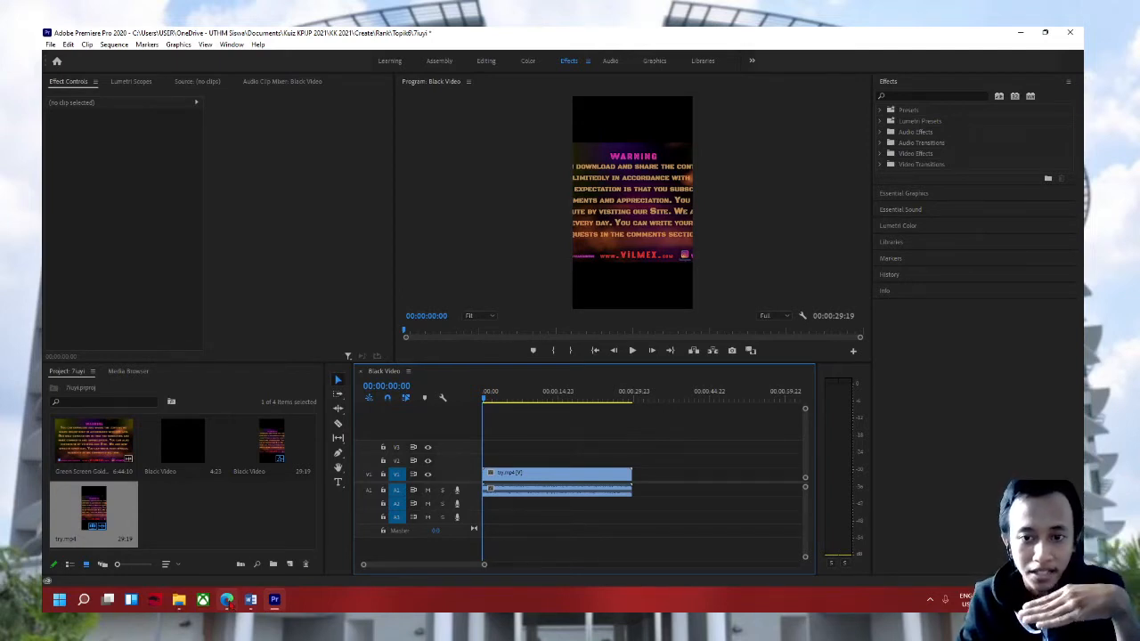
Step: Switch to the Documents folder in File Explorer and check the try video's file size
left_click(227, 601)
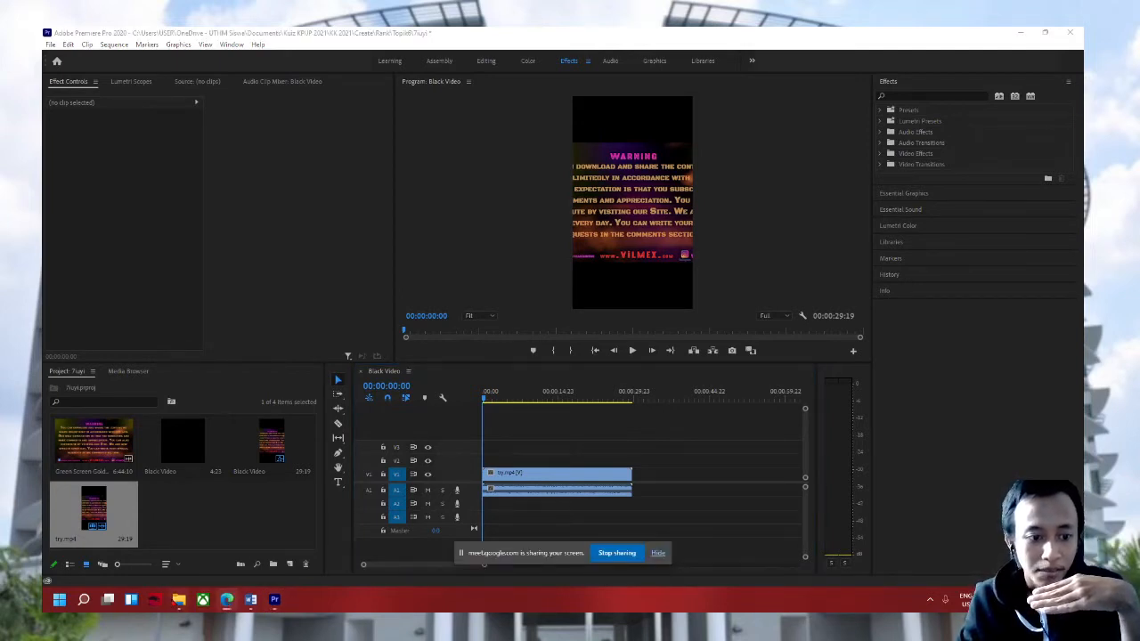
left_click(178, 599)
left_click(591, 402)
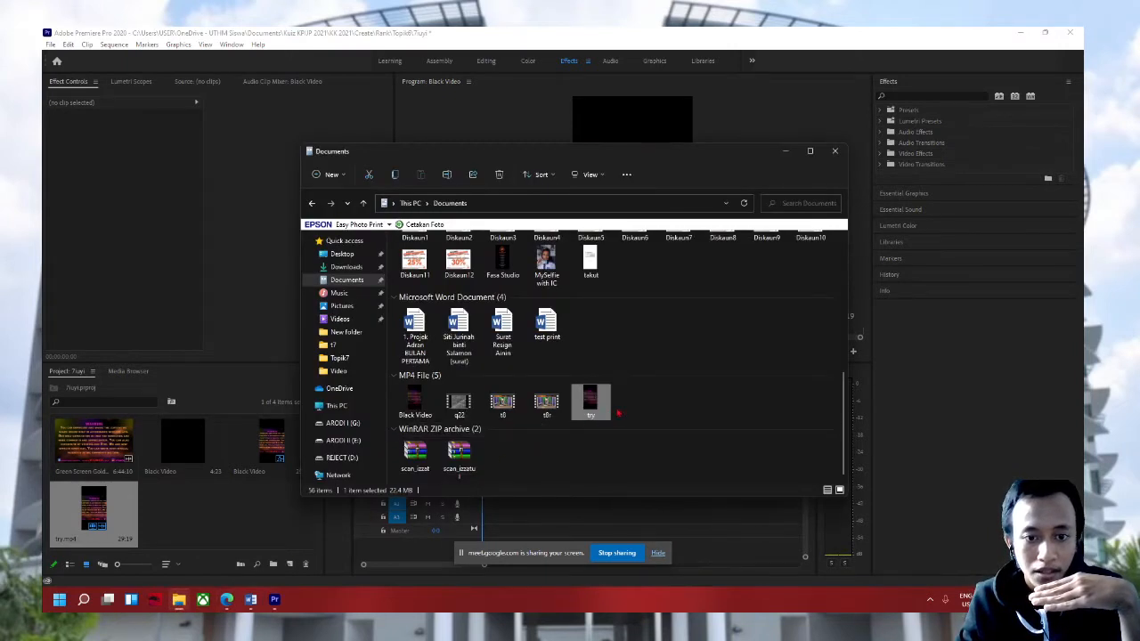
left_click(621, 413)
left_click(593, 412)
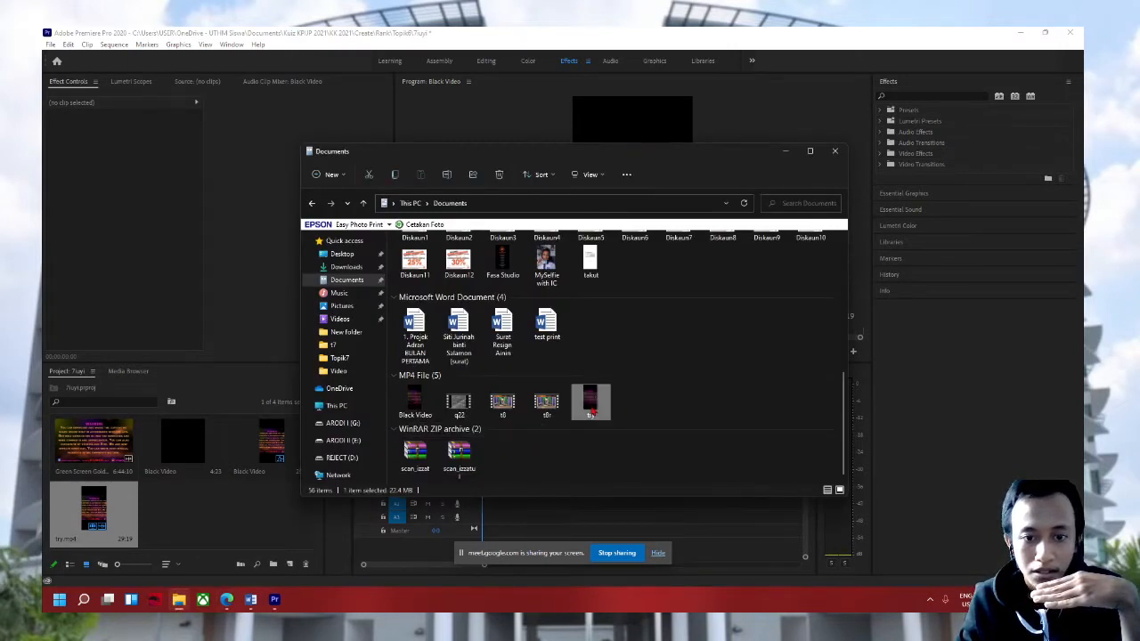
Step: Rename the newly exported Black Video MP4 file as tr2 2
left_click(415, 405)
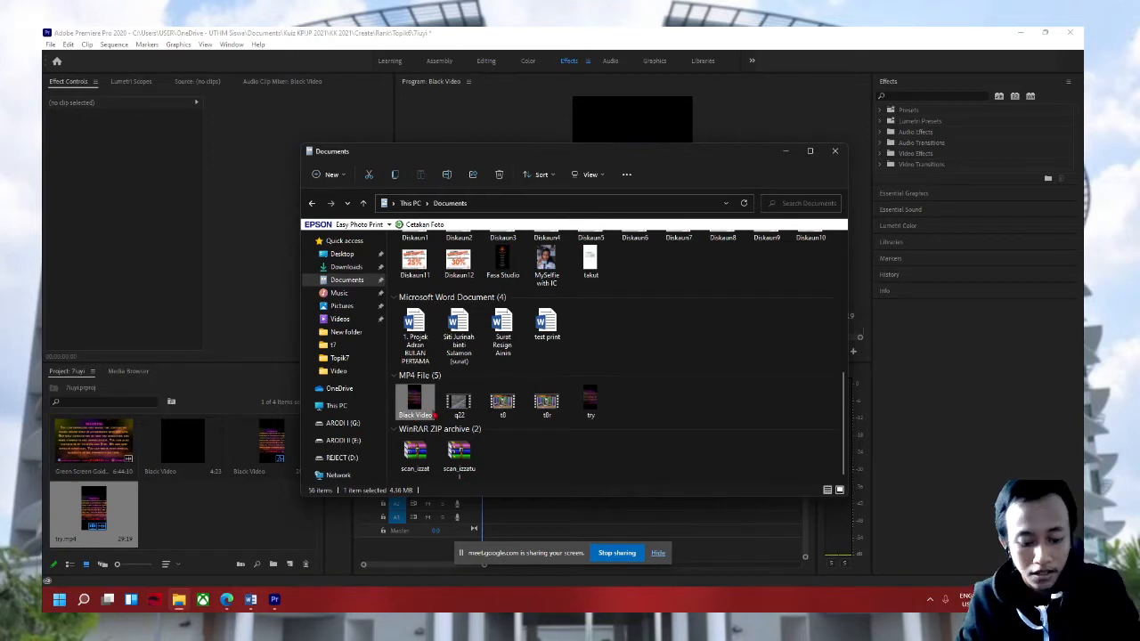
key("F2")
type("tr2")
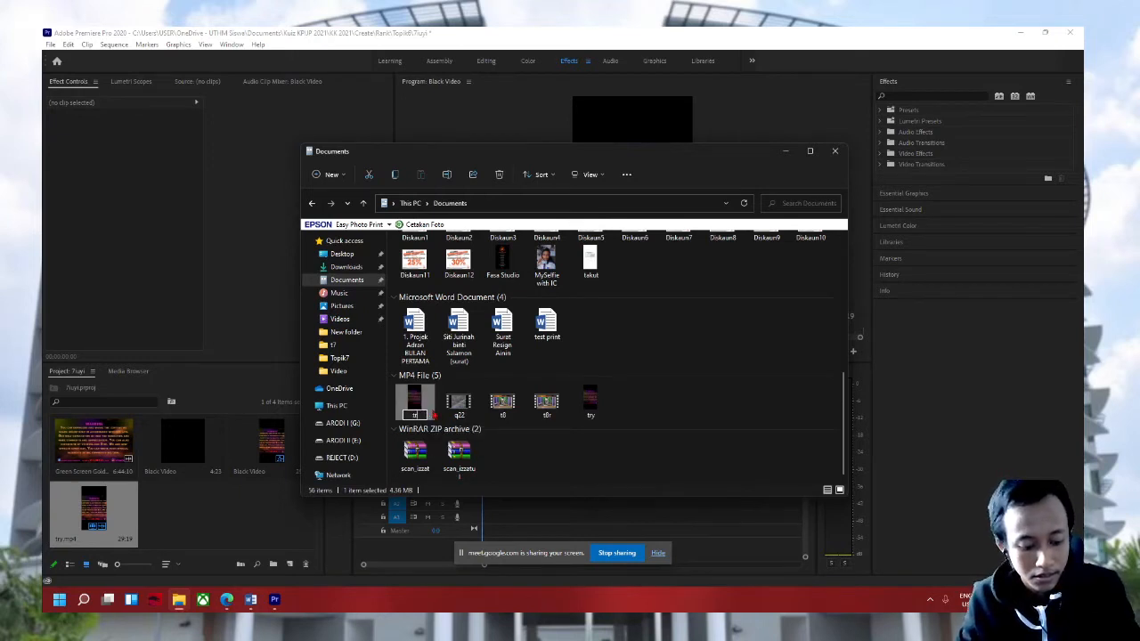
type(" 2")
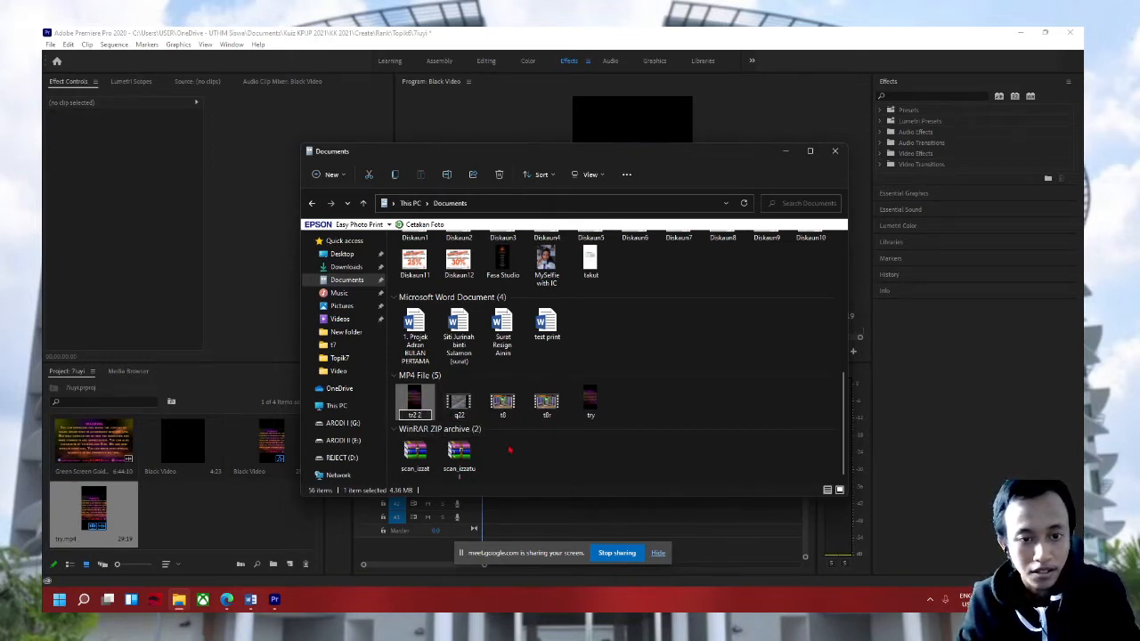
left_click(509, 450)
Step: Play the try video in the default media player, view it maximized briefly, and pause it in the smaller window
left_click(593, 405)
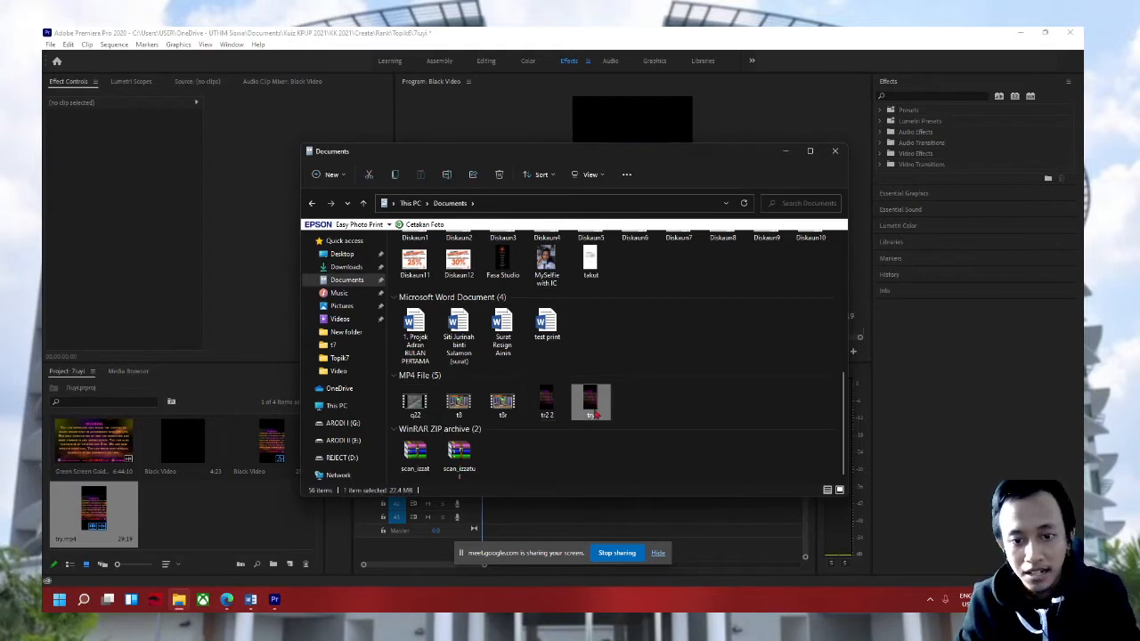
double_click(595, 408)
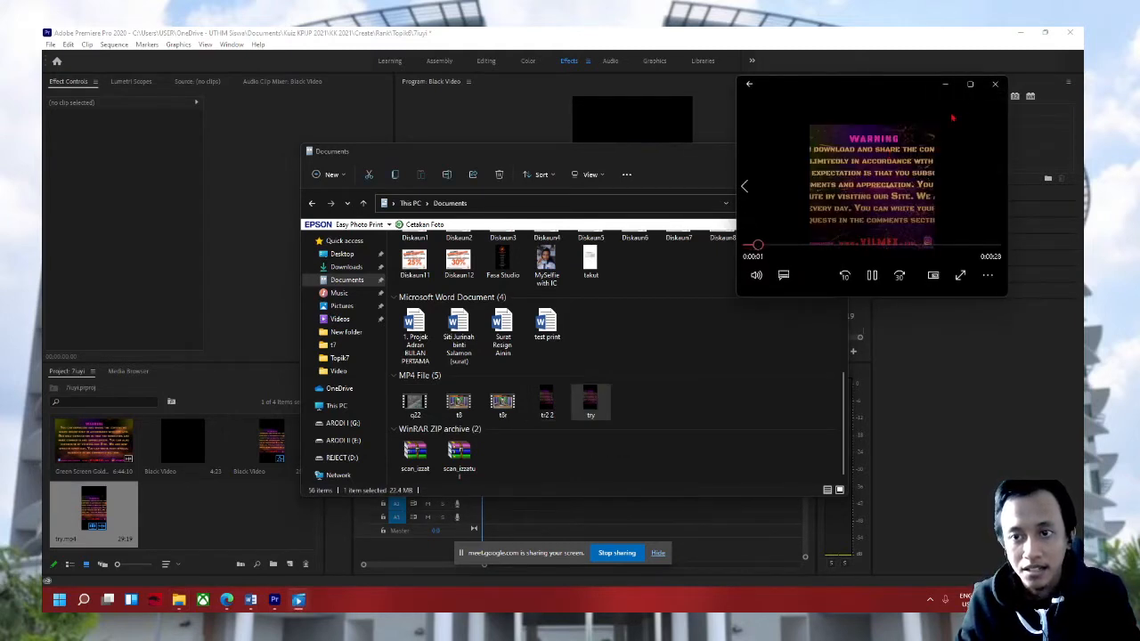
left_click(970, 84)
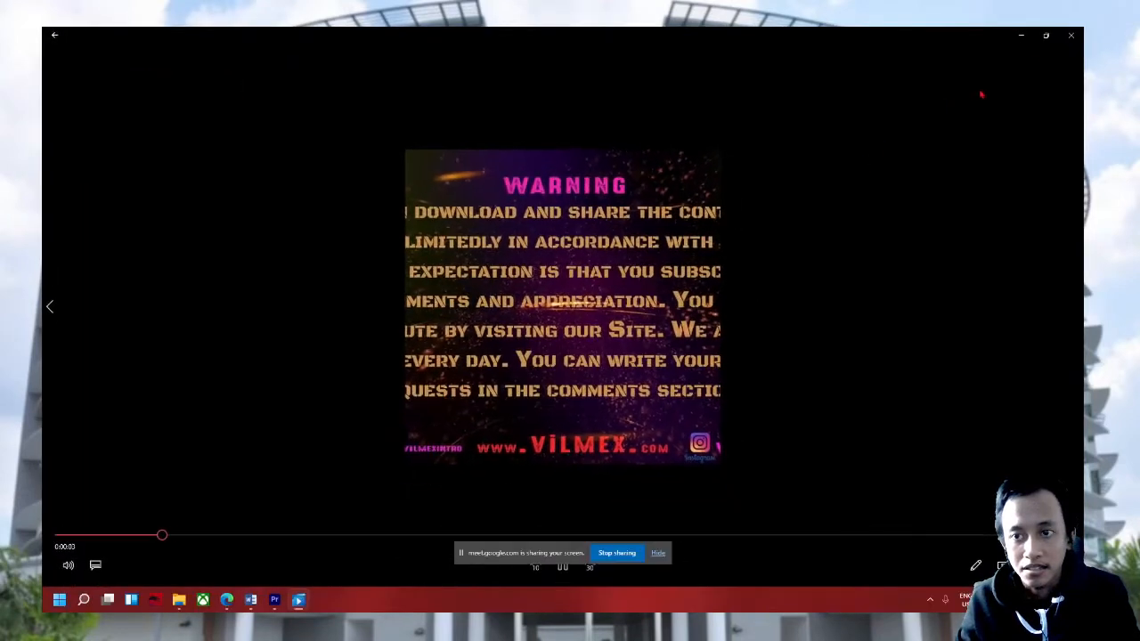
left_click(1046, 35)
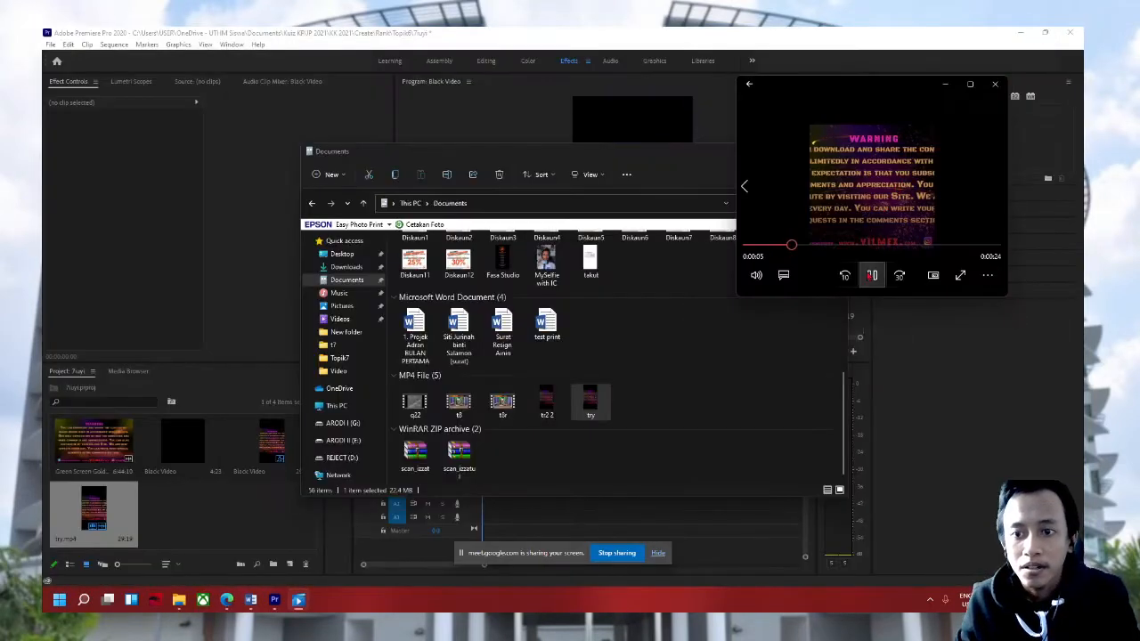
left_click(872, 275)
Step: Open the tr2 2 video in VLC media player, decline the update, and pause playback with the window maximized
left_click(547, 403)
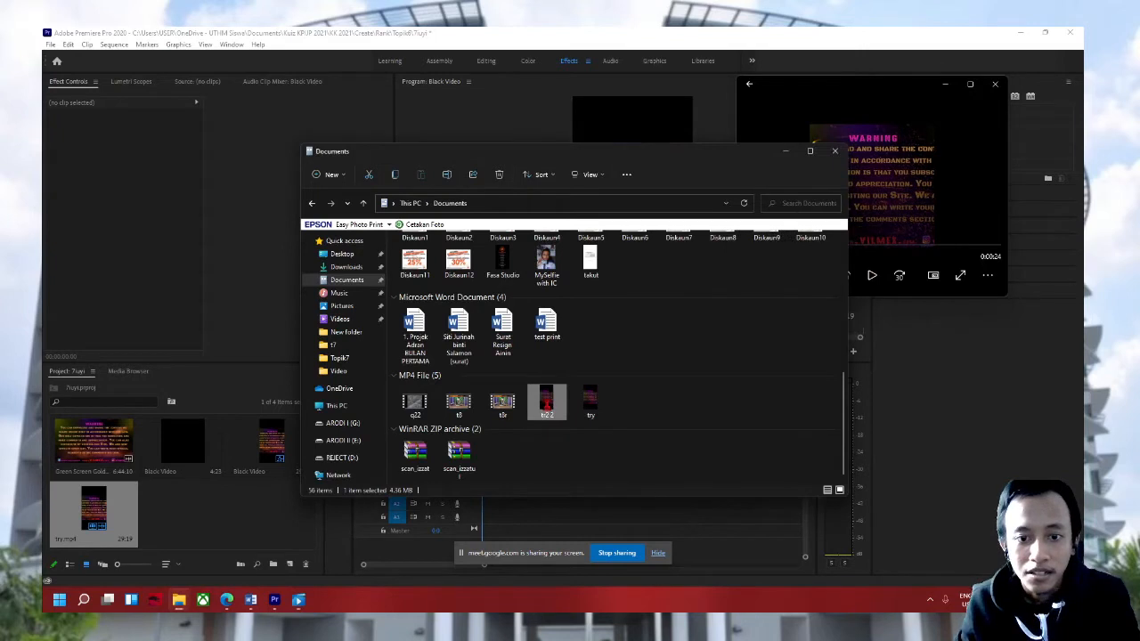
right_click(546, 409)
mouse_move(623, 458)
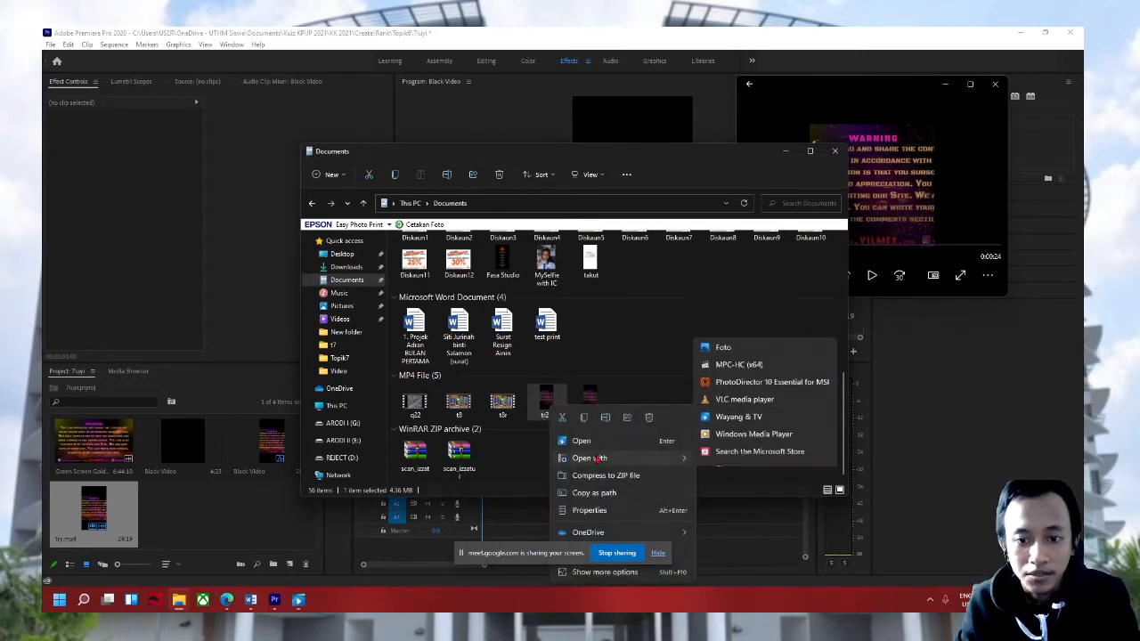
left_click(757, 389)
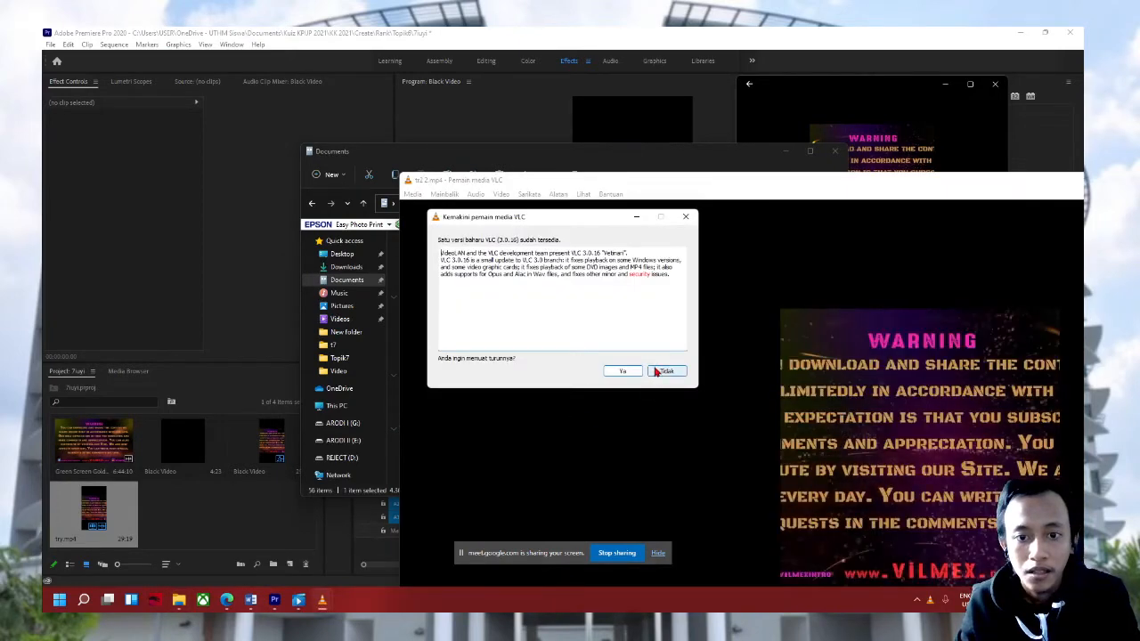
left_click(666, 371)
left_click_drag(757, 183, 534, 27)
key("space")
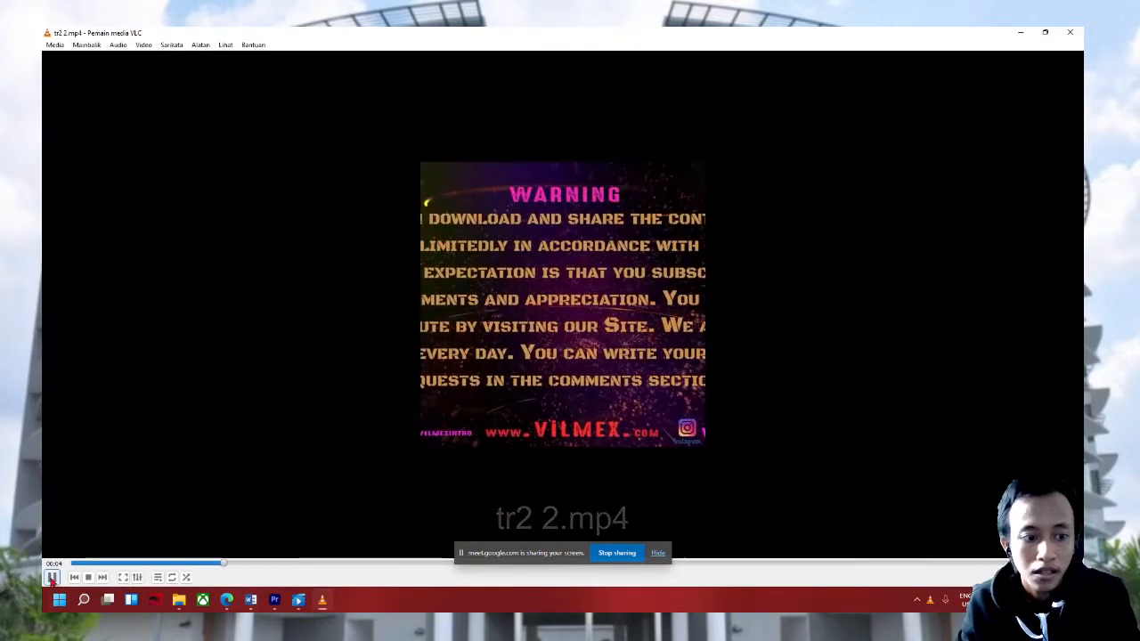
Step: Shrink VLC to a narrow upright window and minimize Premiere Pro so both video players can be compared
double_click(949, 36)
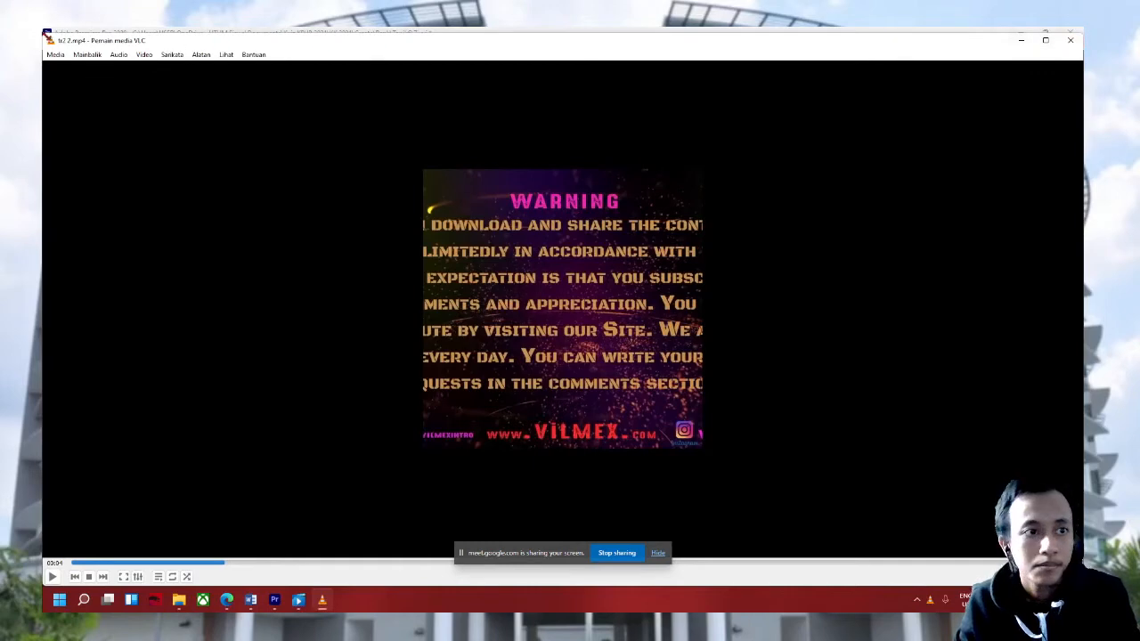
left_click_drag(46, 33, 46, 221)
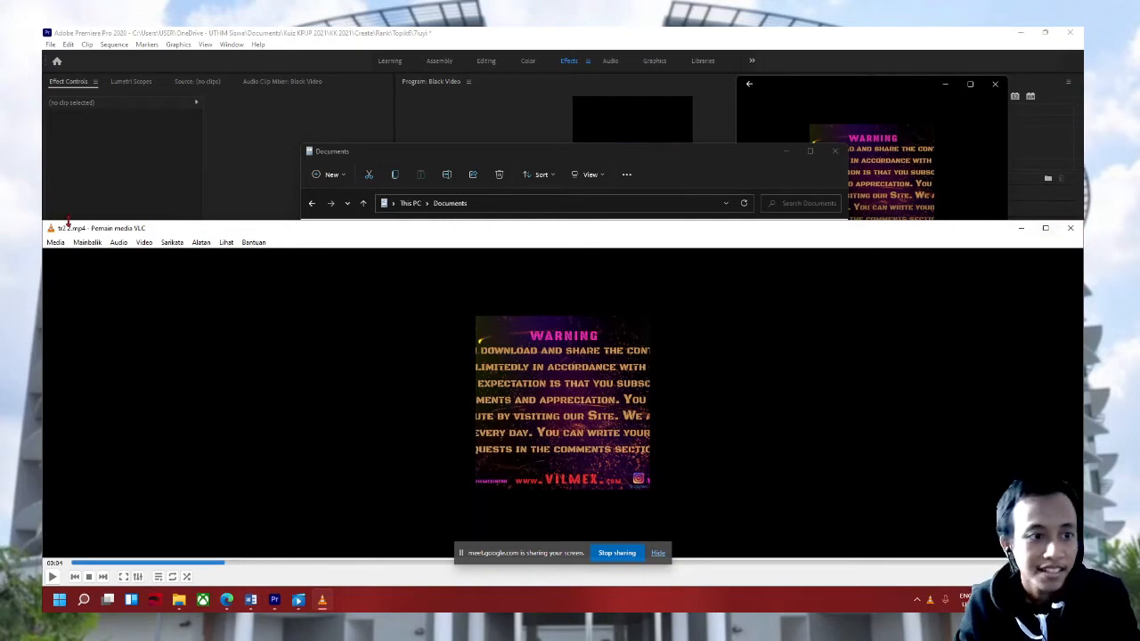
double_click(109, 223)
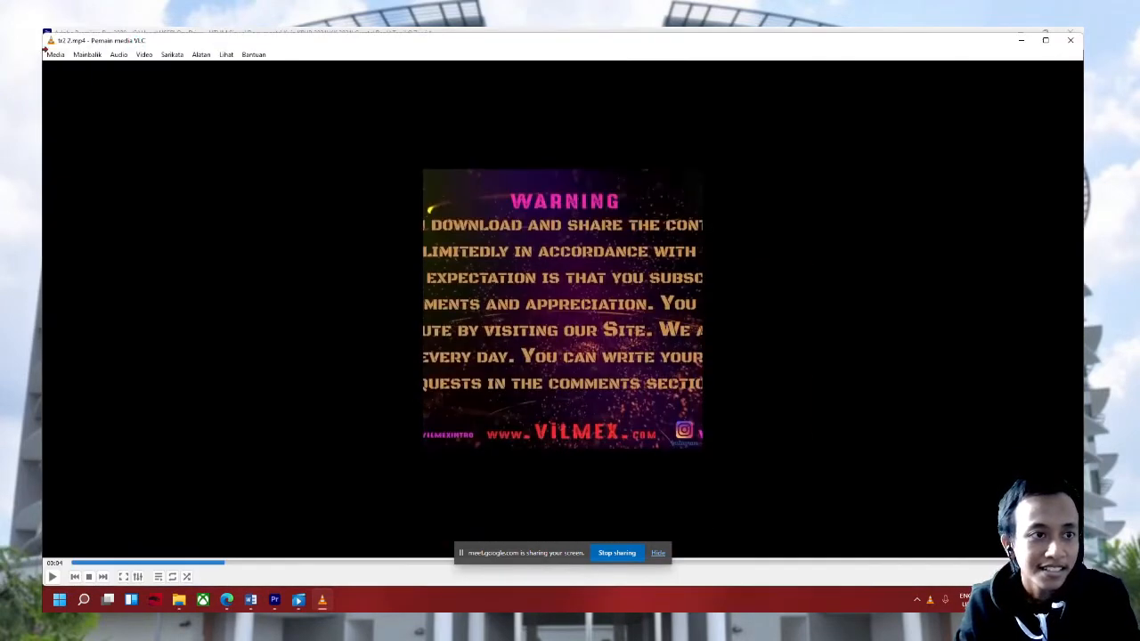
left_click_drag(45, 50, 704, 50)
left_click_drag(856, 43, 412, 38)
left_click(813, 73)
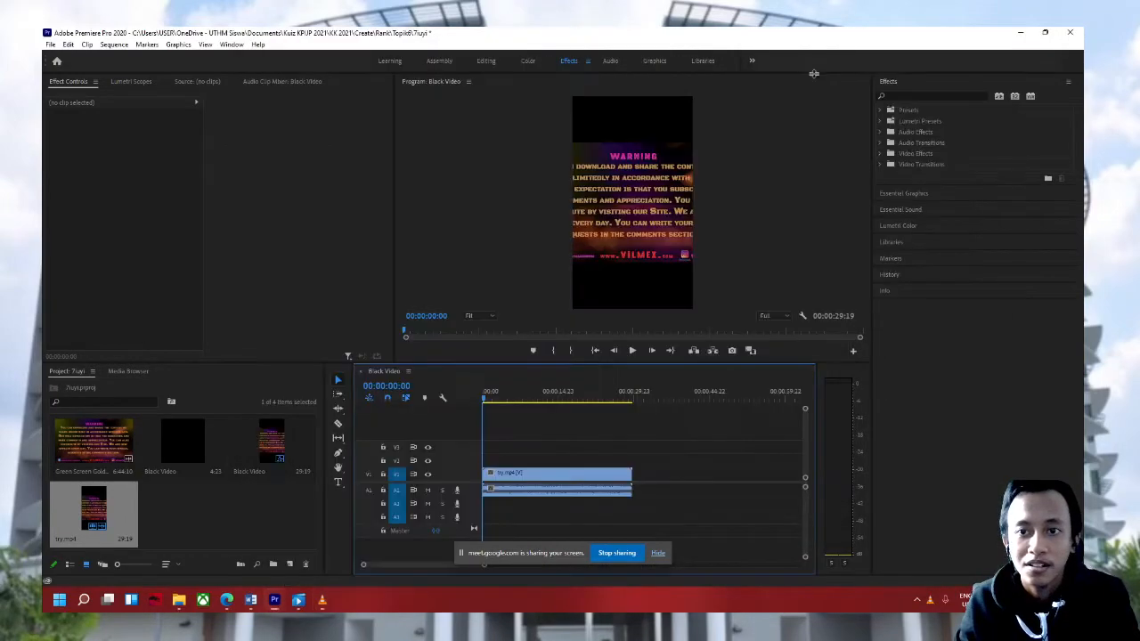
left_click(1020, 32)
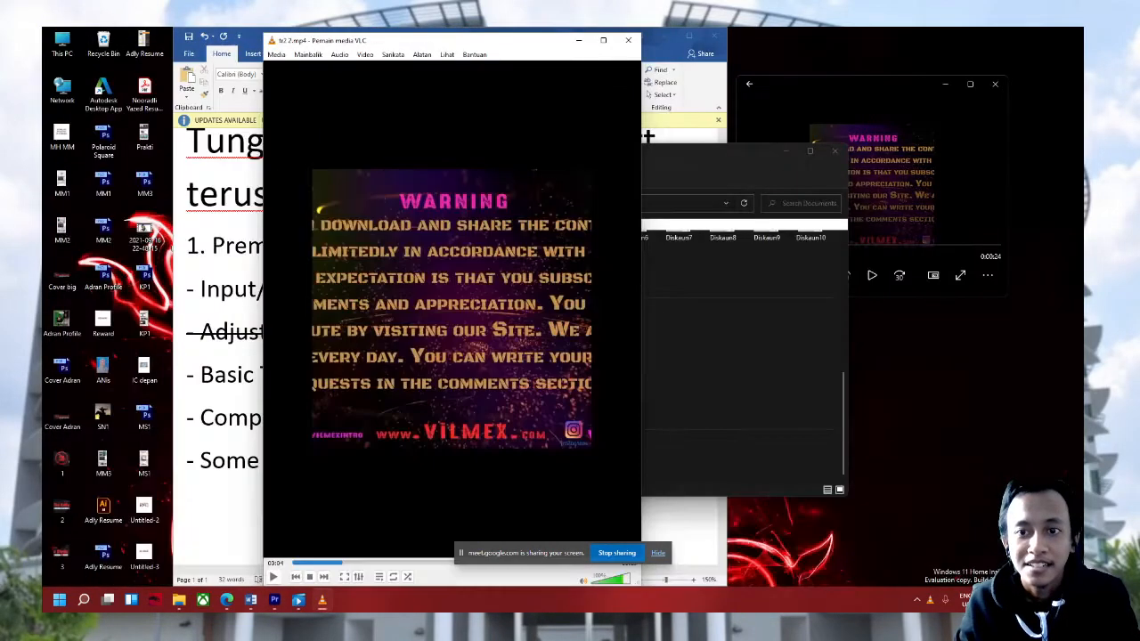
Step: Enlarge the try video's player window to match the VLC window beside it, and resume its playback
left_click(870, 109)
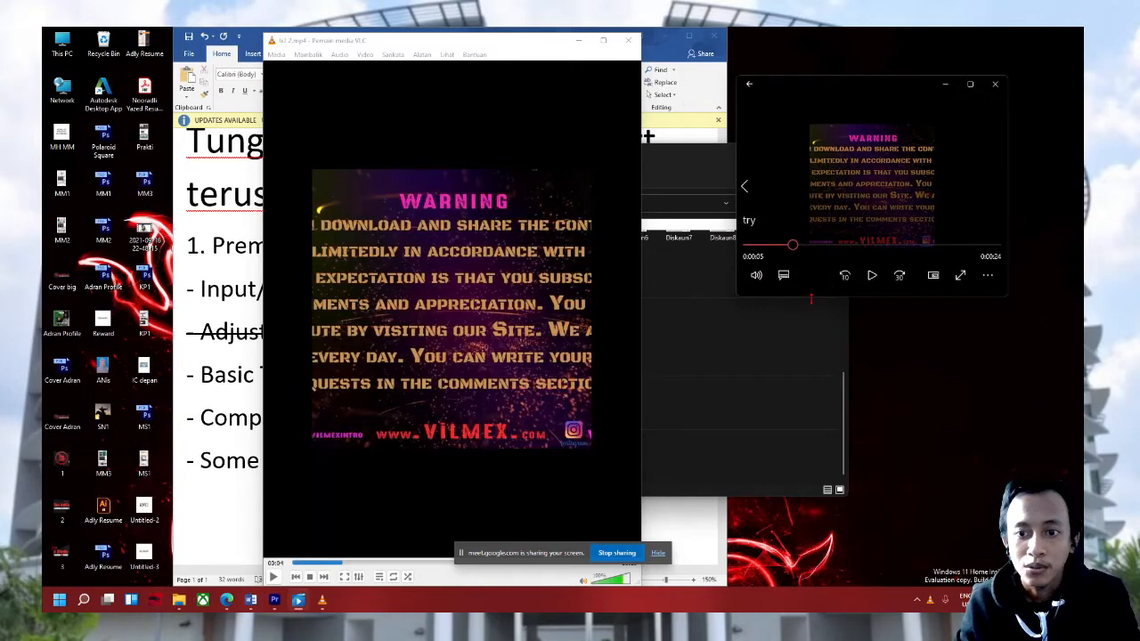
left_click_drag(811, 297, 812, 569)
left_click_drag(722, 609, 712, 558)
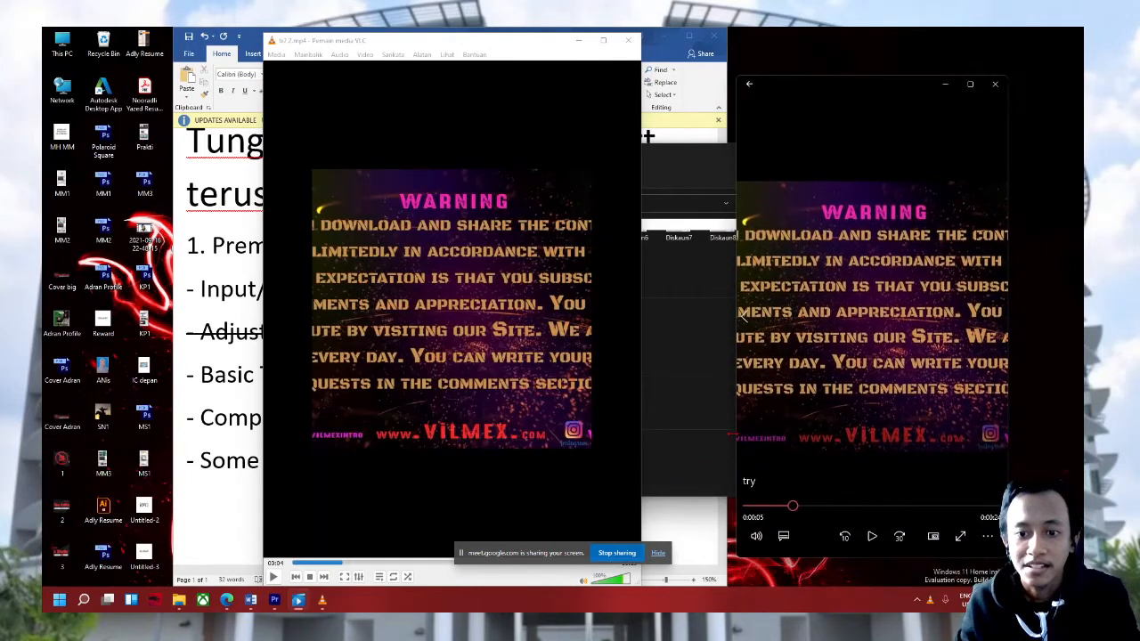
left_click_drag(730, 434, 655, 434)
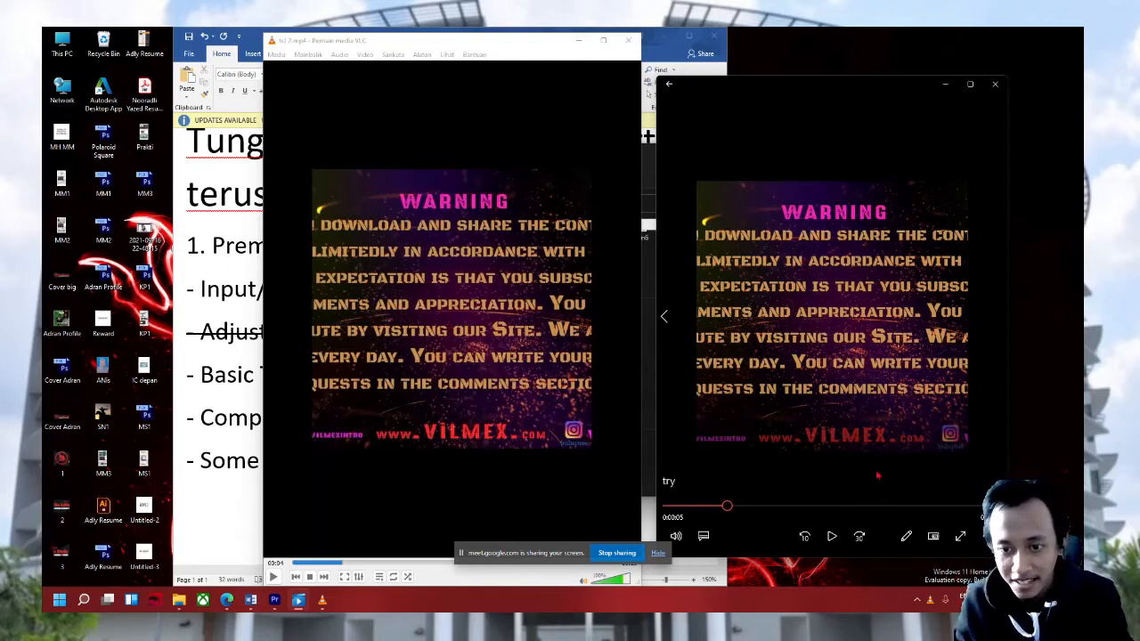
left_click(831, 537)
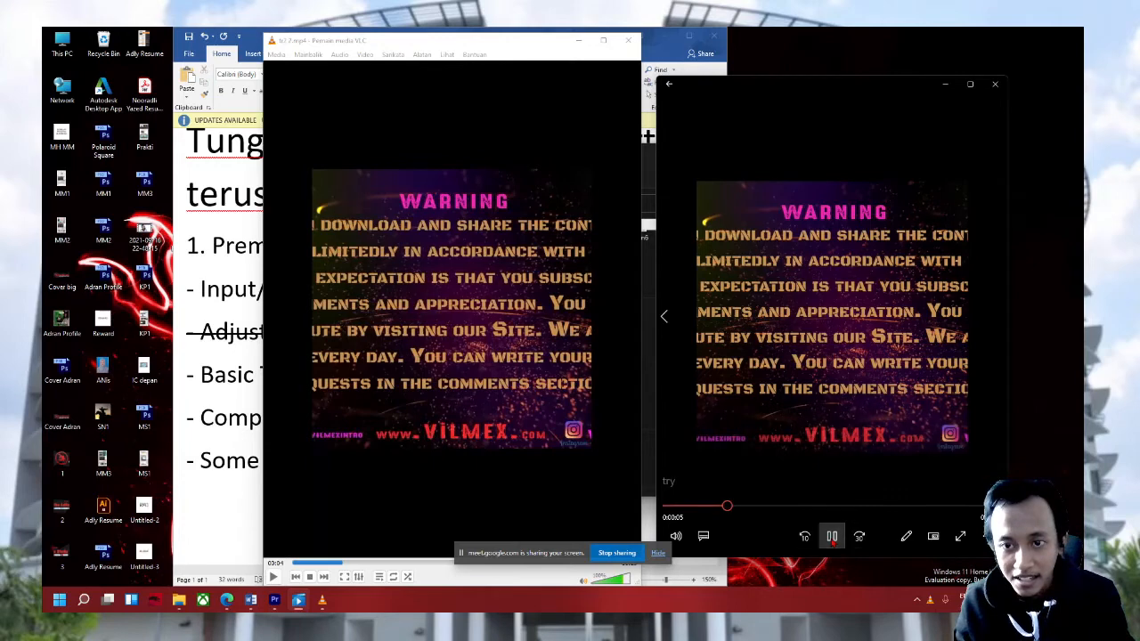
Step: Resume the tr2 2 video in VLC and skip through both videos to compare their playback quality side by side
left_click(274, 577)
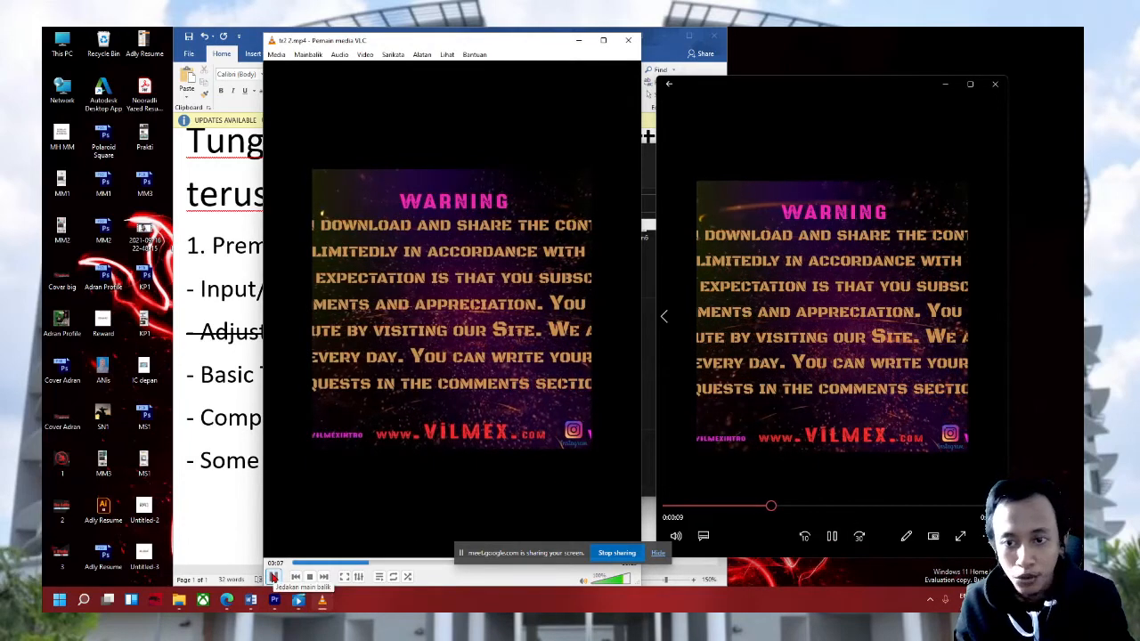
left_click(436, 563)
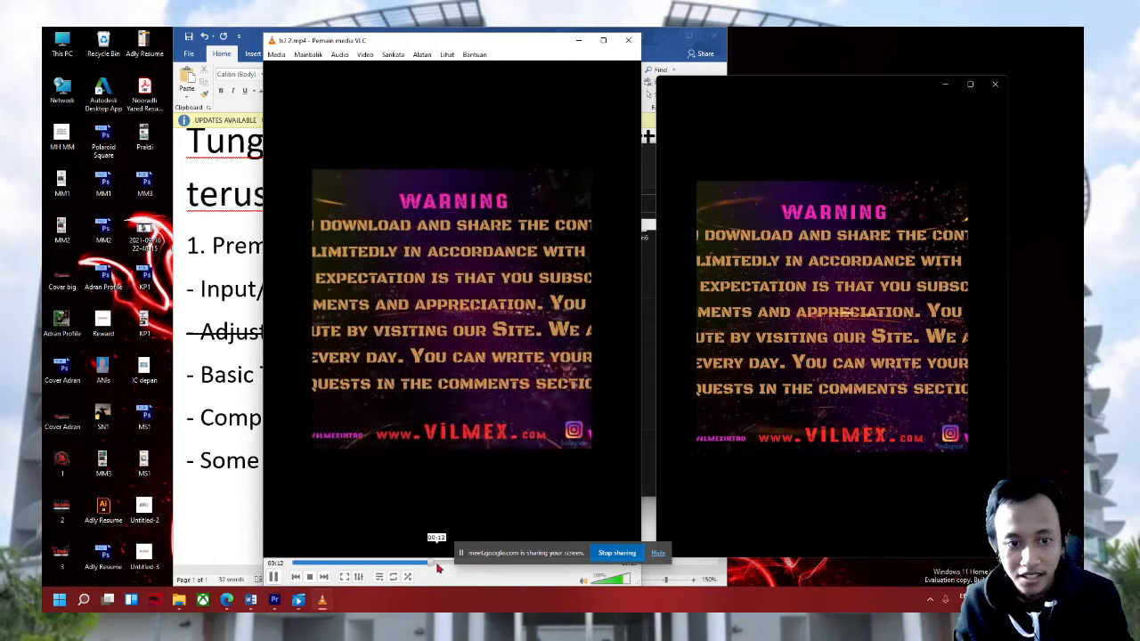
left_click(662, 557)
left_click(550, 563)
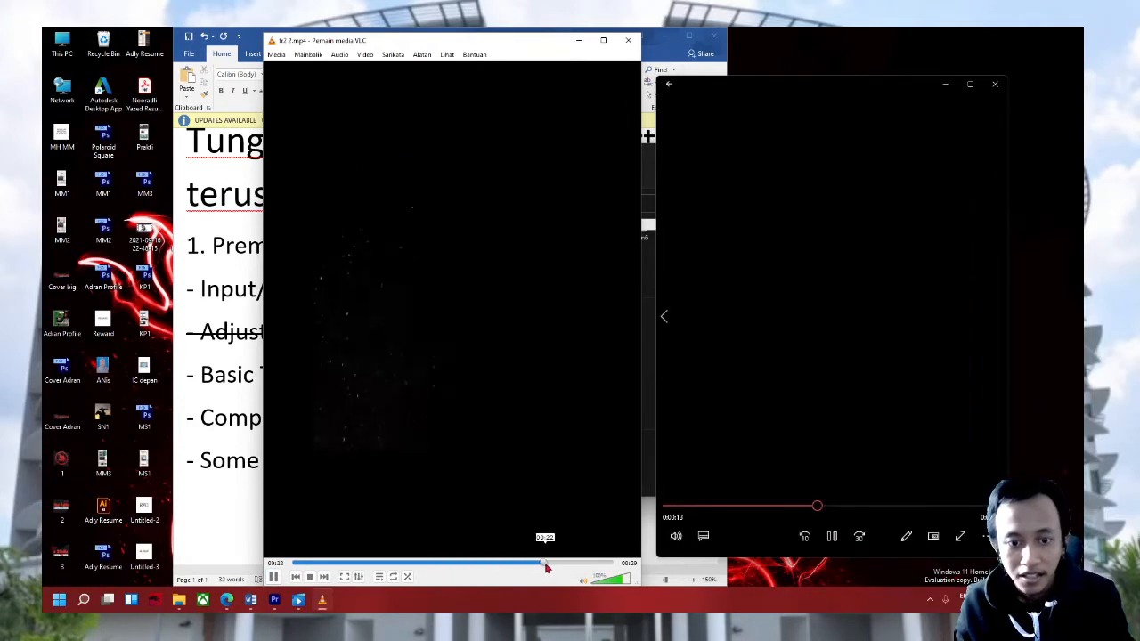
left_click_drag(910, 512, 789, 508)
left_click(402, 563)
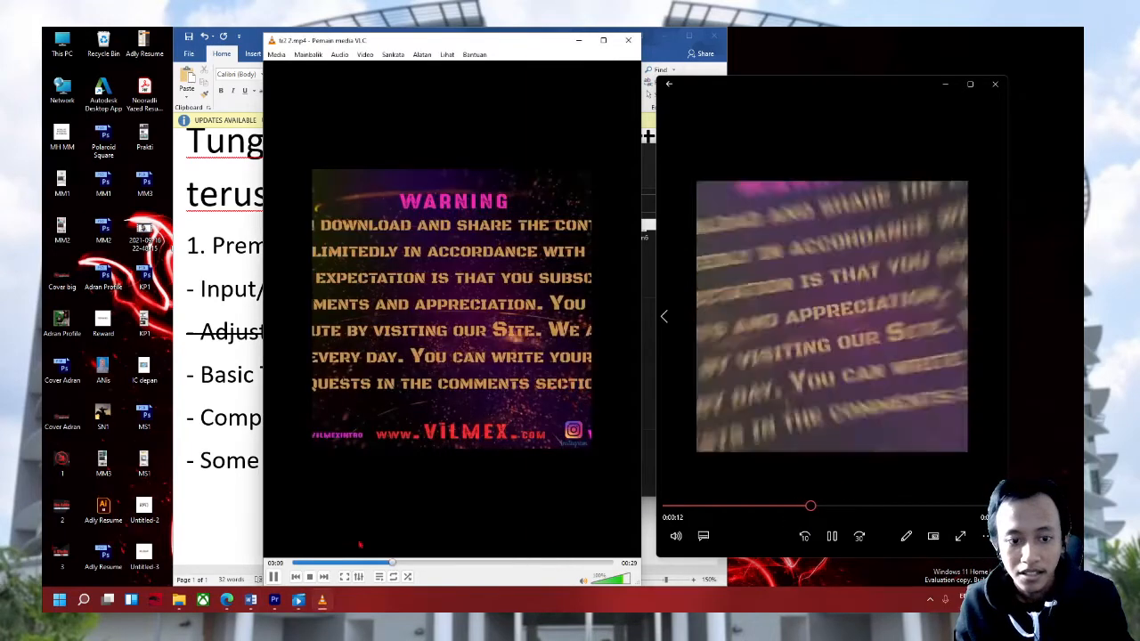
Step: Pause playback in both video players and raise the volume of the try video's player
left_click(274, 577)
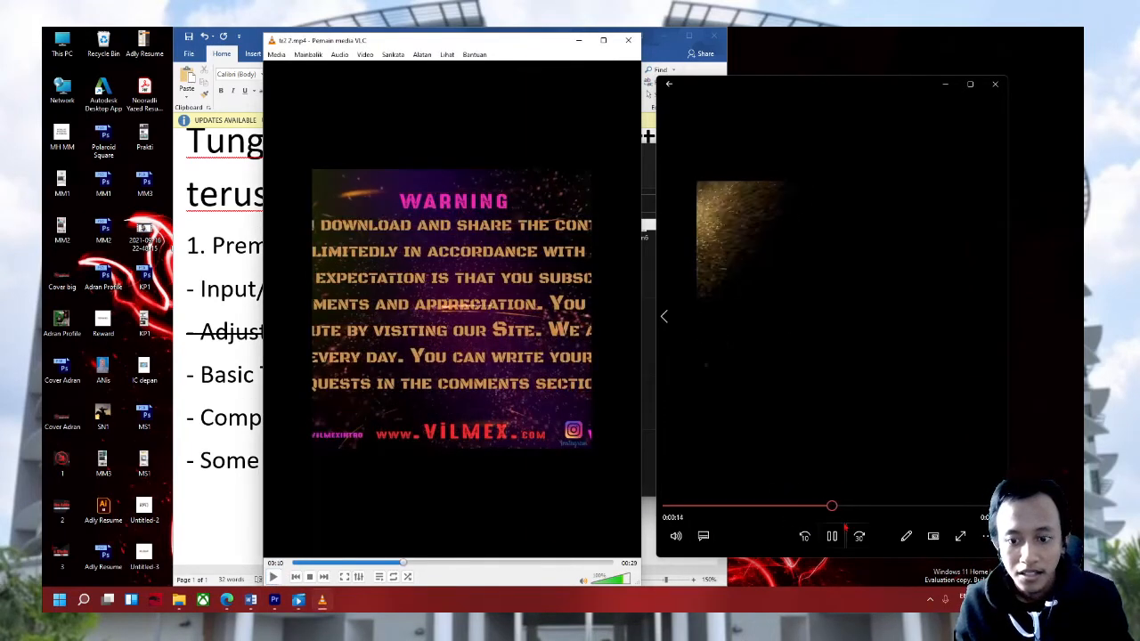
left_click(831, 536)
left_click(676, 536)
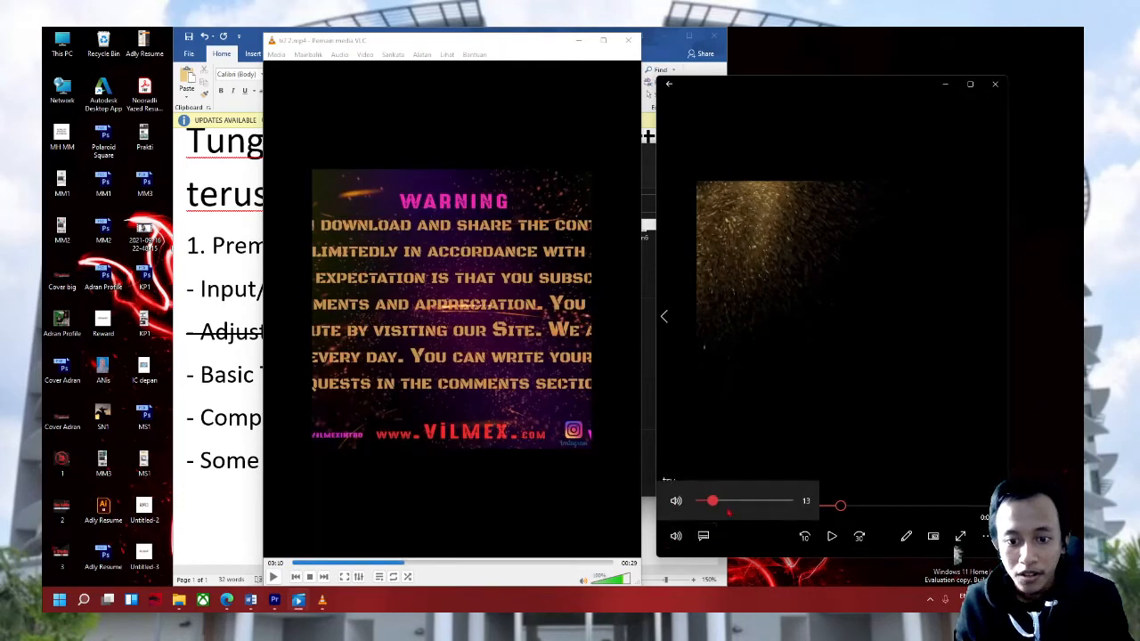
left_click_drag(720, 502, 755, 503)
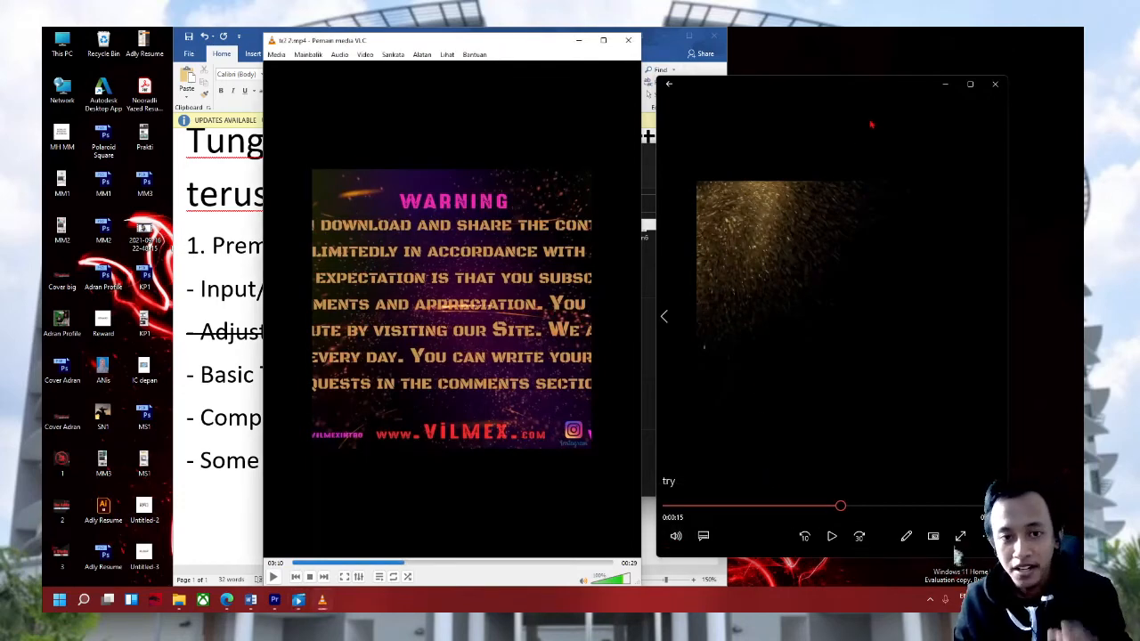
Step: Close both video players and switch back to the Black Video sequence in Premiere Pro, leaving the timeline clip deselected
left_click(995, 83)
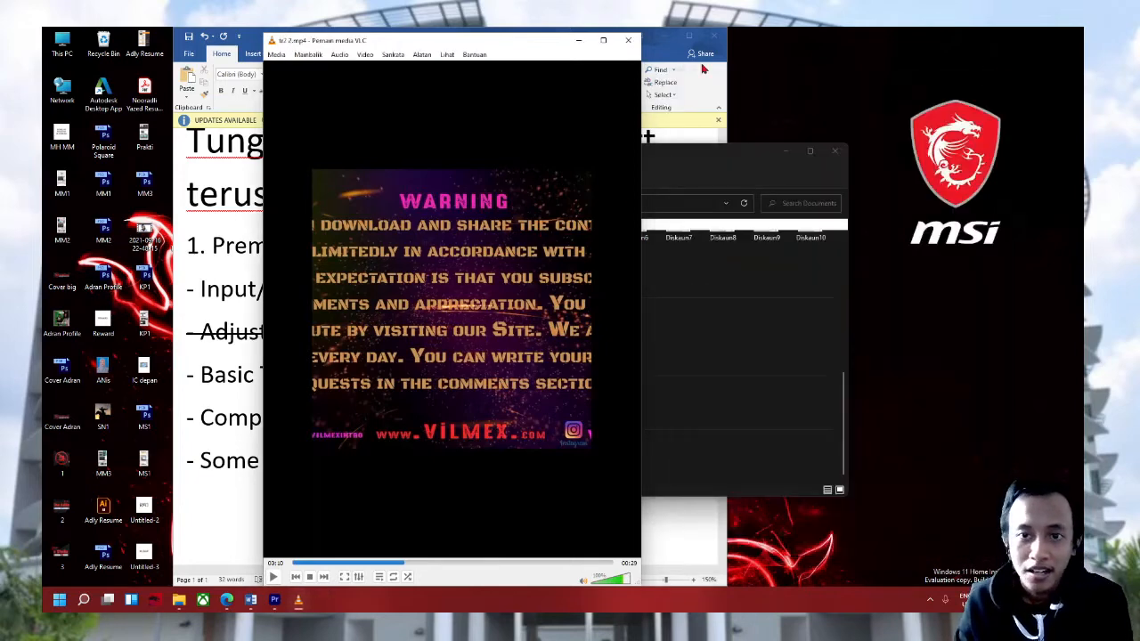
left_click(628, 41)
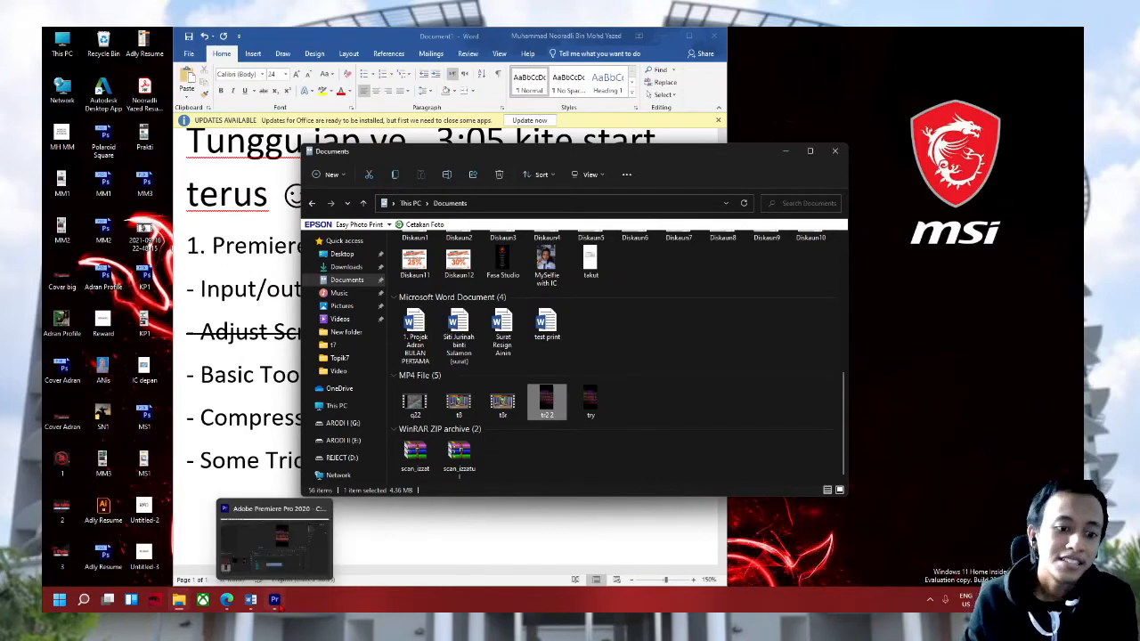
left_click(274, 599)
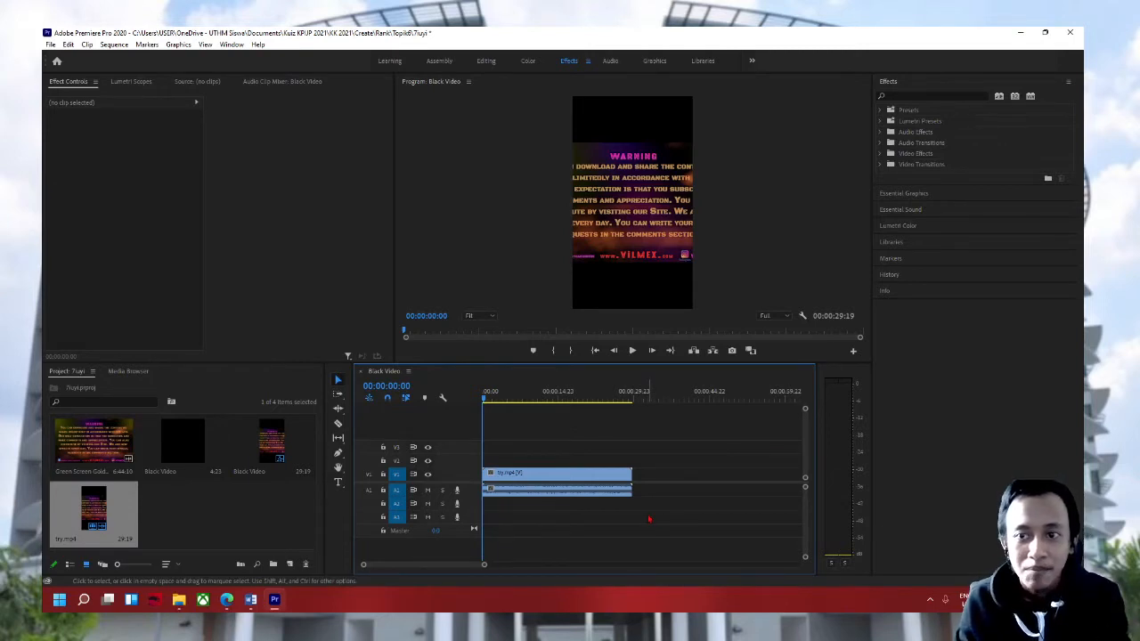
left_click_drag(685, 434, 500, 532)
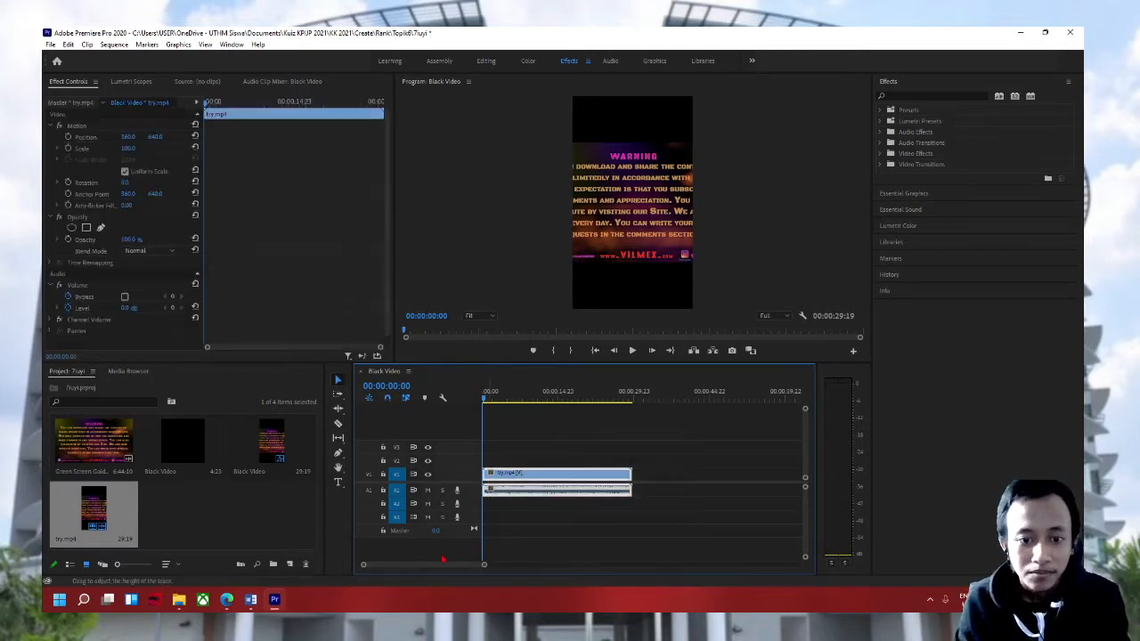
left_click(523, 532)
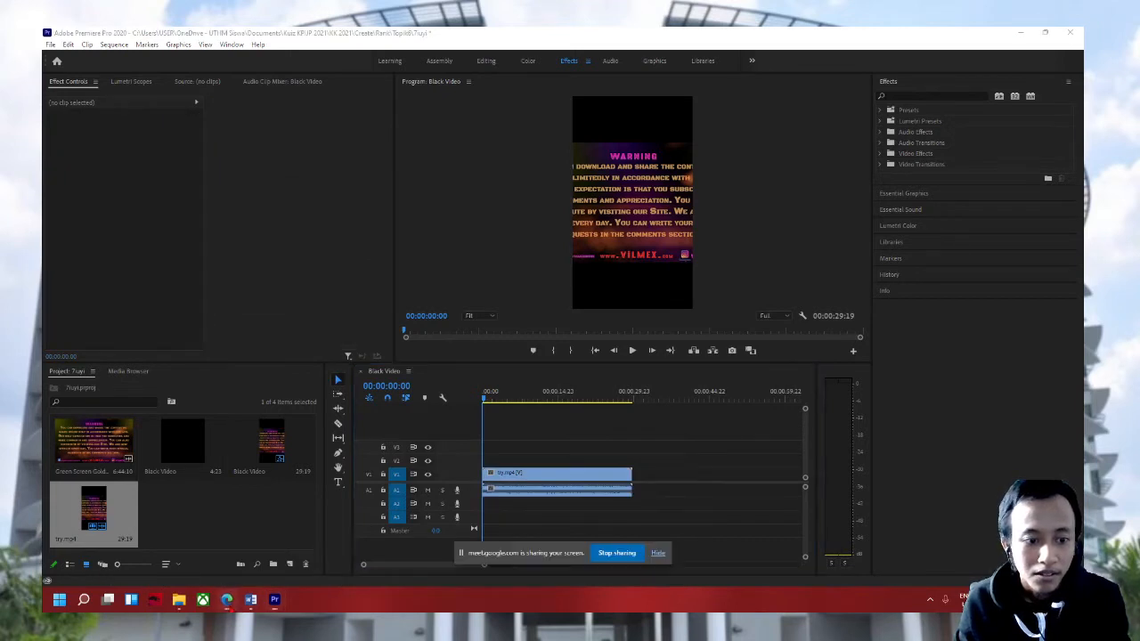
Step: Switch to Word, strike through the "- Input/output" line in the topic list, and return to Premiere Pro
left_click(250, 599)
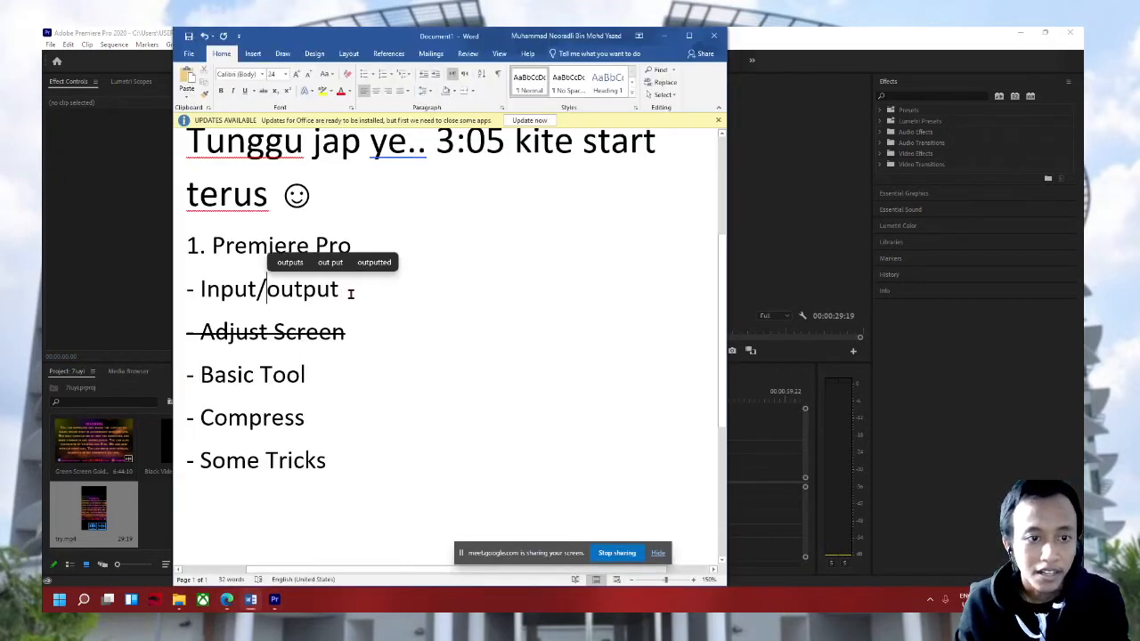
left_click(180, 299)
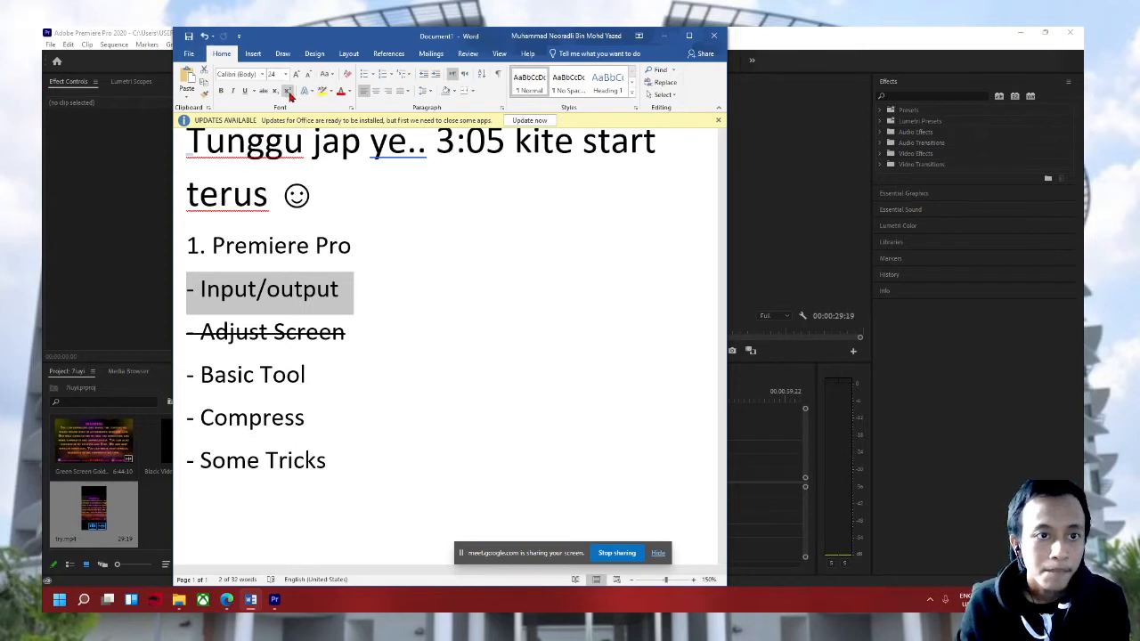
left_click(265, 100)
left_click(456, 240)
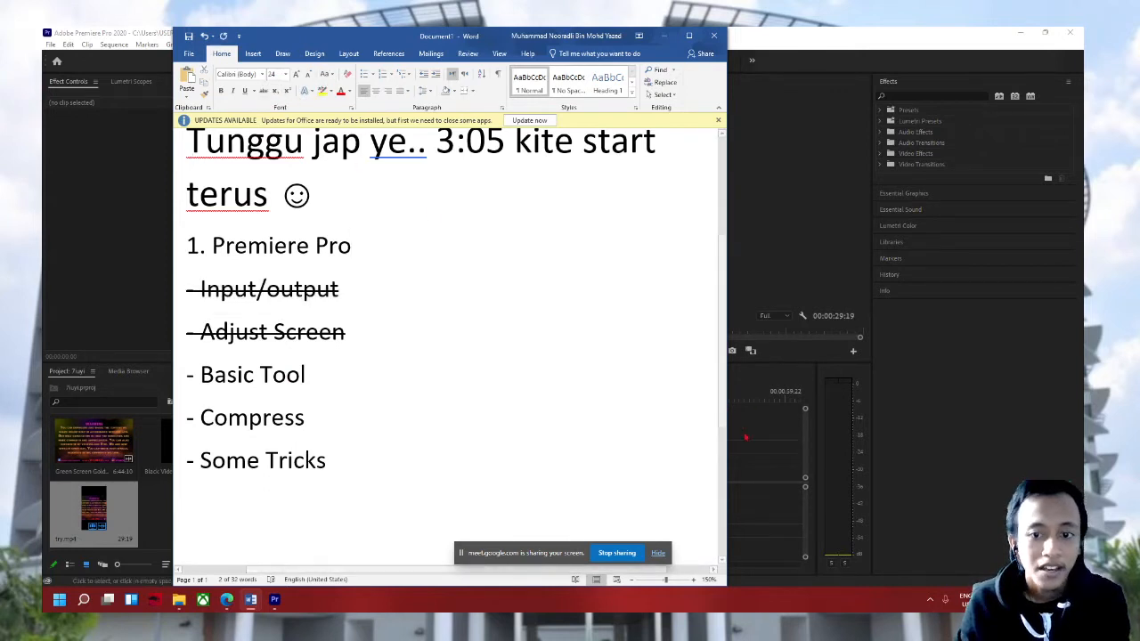
key("alt+Tab")
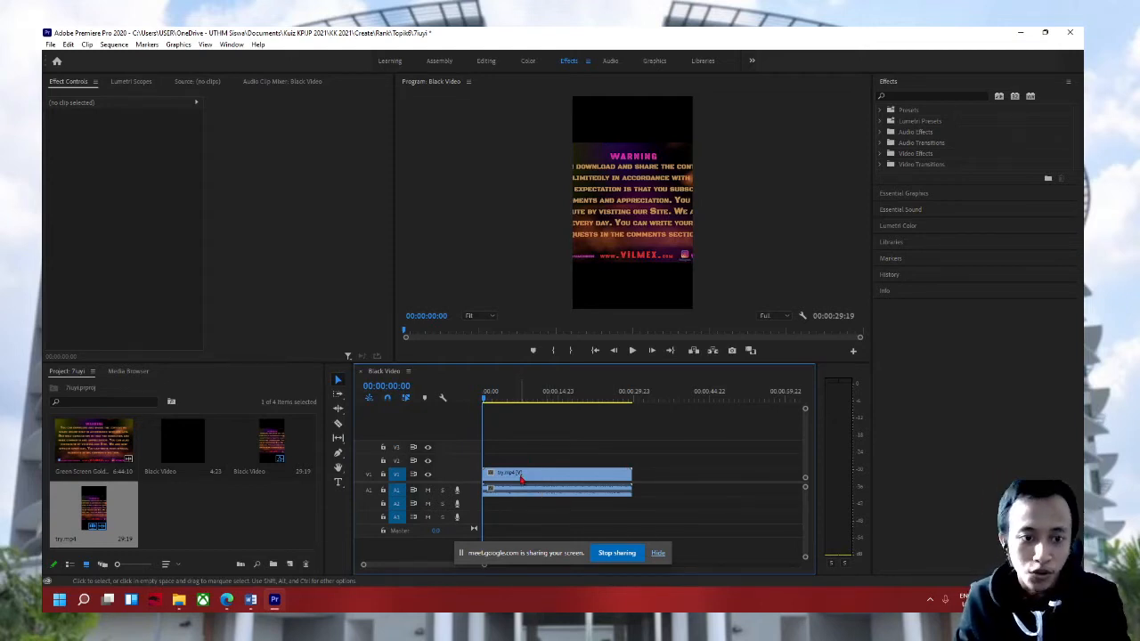
Step: Move the try.mp4 clip to a later time on track V4 with its audio on A2, and return it to the start of V1
left_click(297, 427)
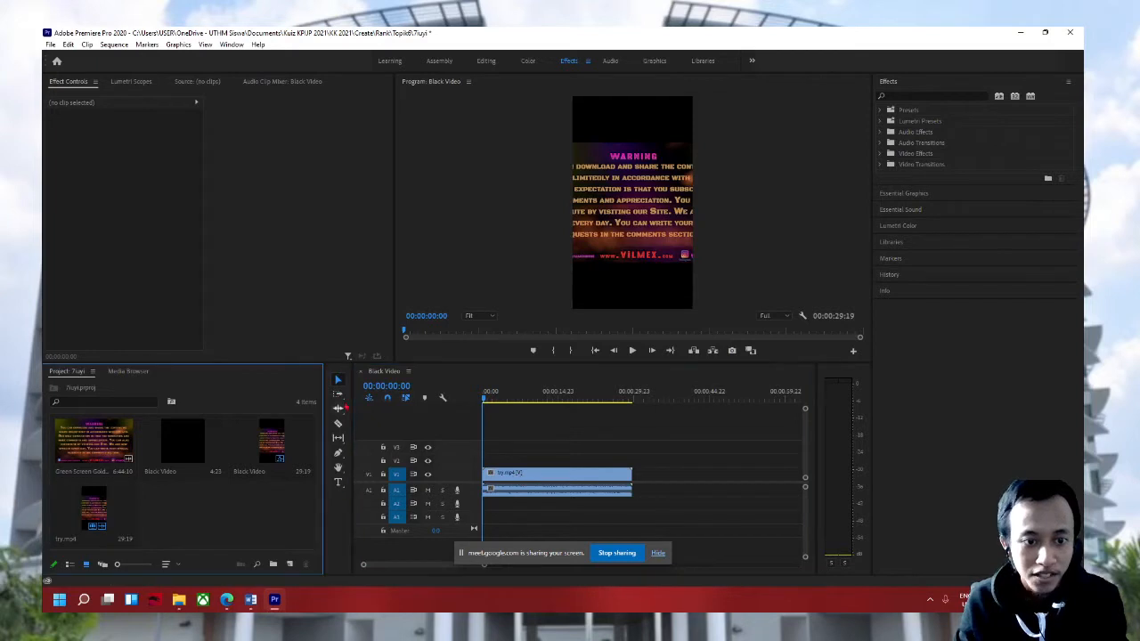
left_click(346, 374)
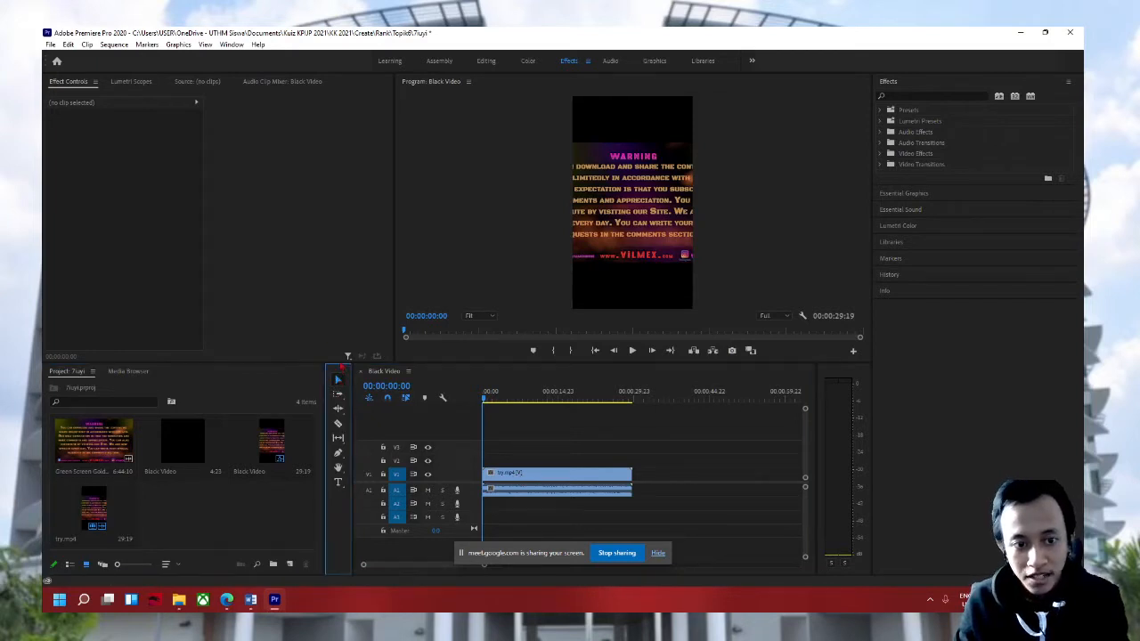
left_click_drag(540, 475, 669, 468)
left_click_drag(635, 463, 635, 434)
left_click_drag(642, 493, 644, 505)
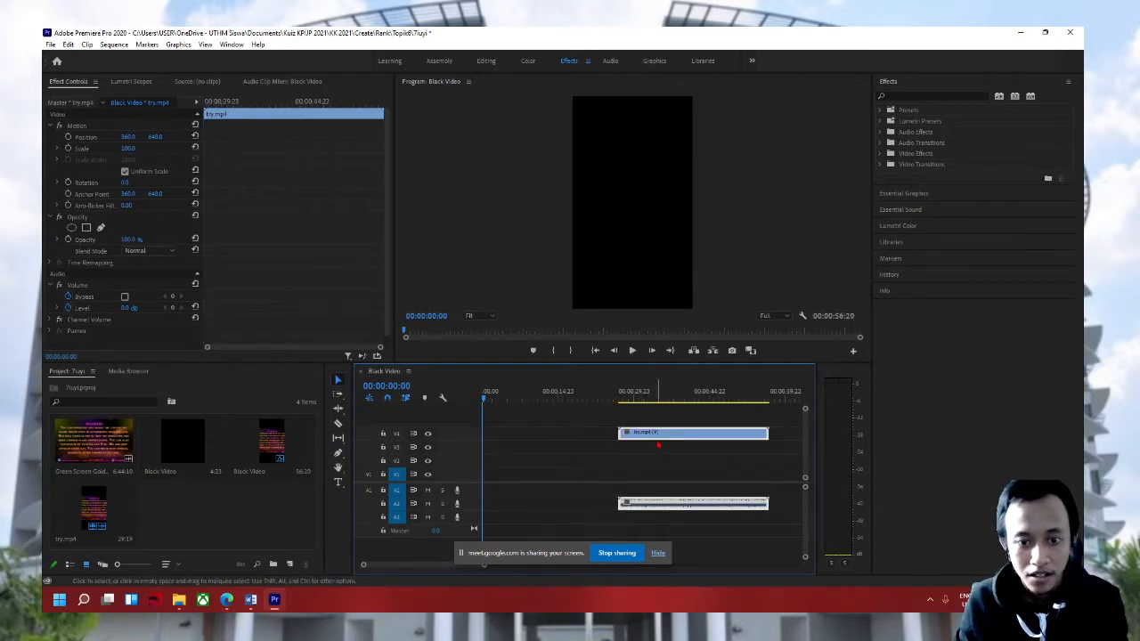
left_click_drag(656, 435, 509, 492)
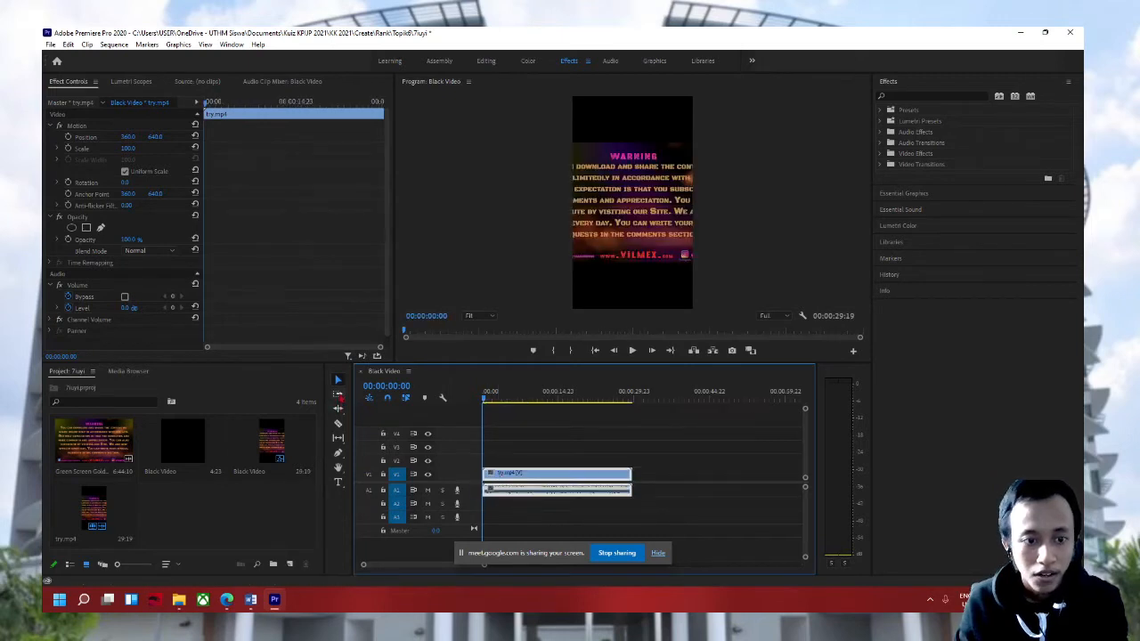
Step: Split the try.mp4 clip on the timeline into five pieces with the Razor tool
left_click(338, 423)
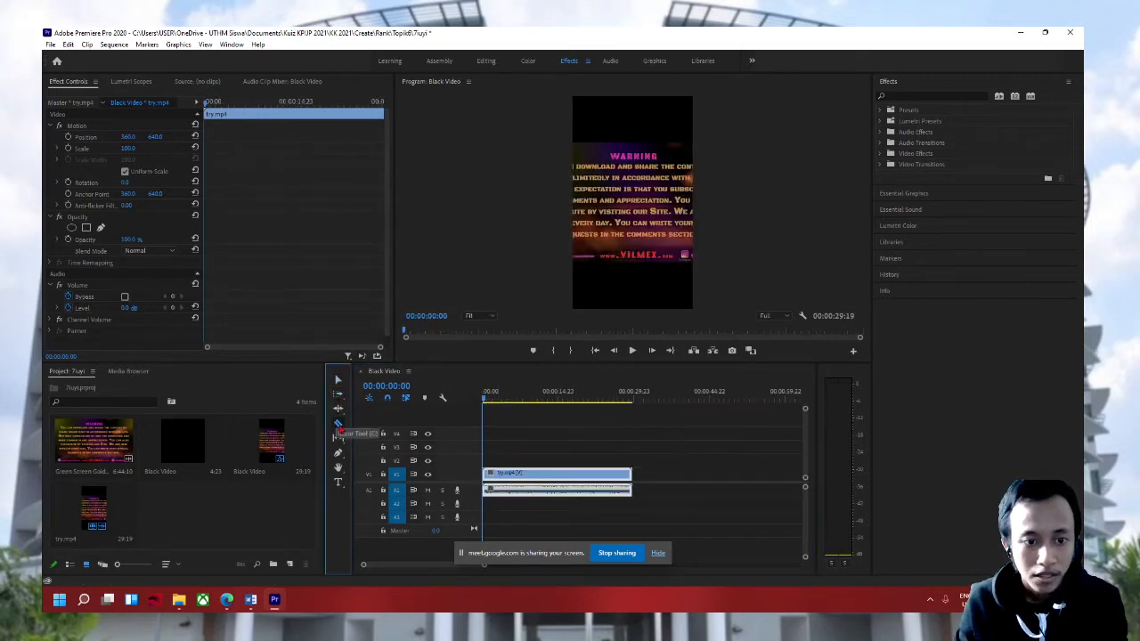
left_click(540, 472)
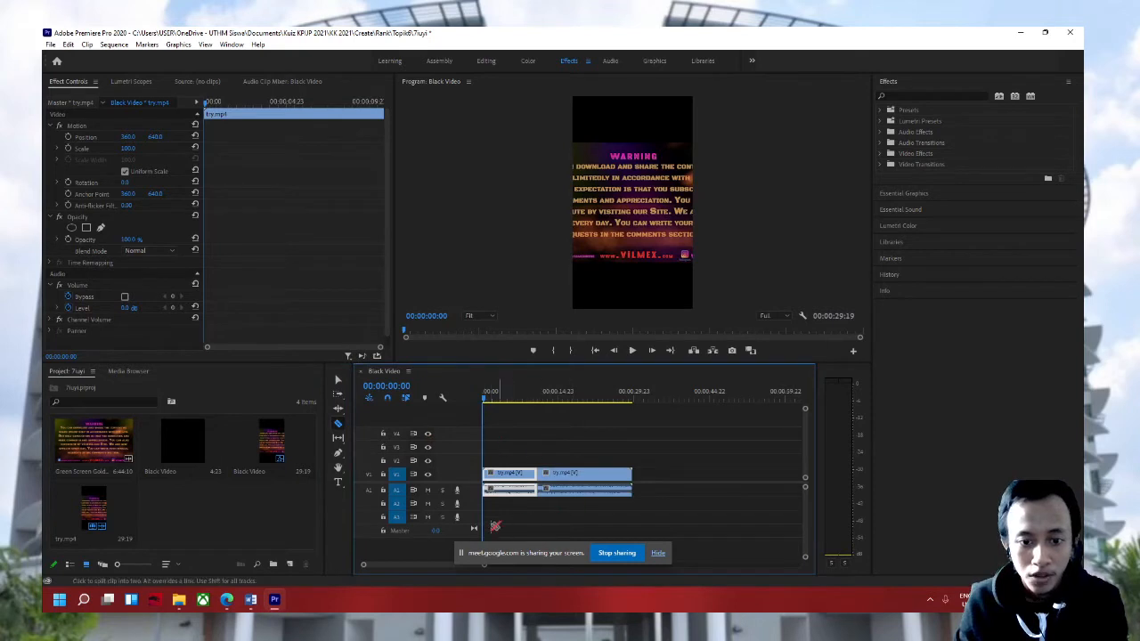
left_click(500, 472)
left_click(573, 472)
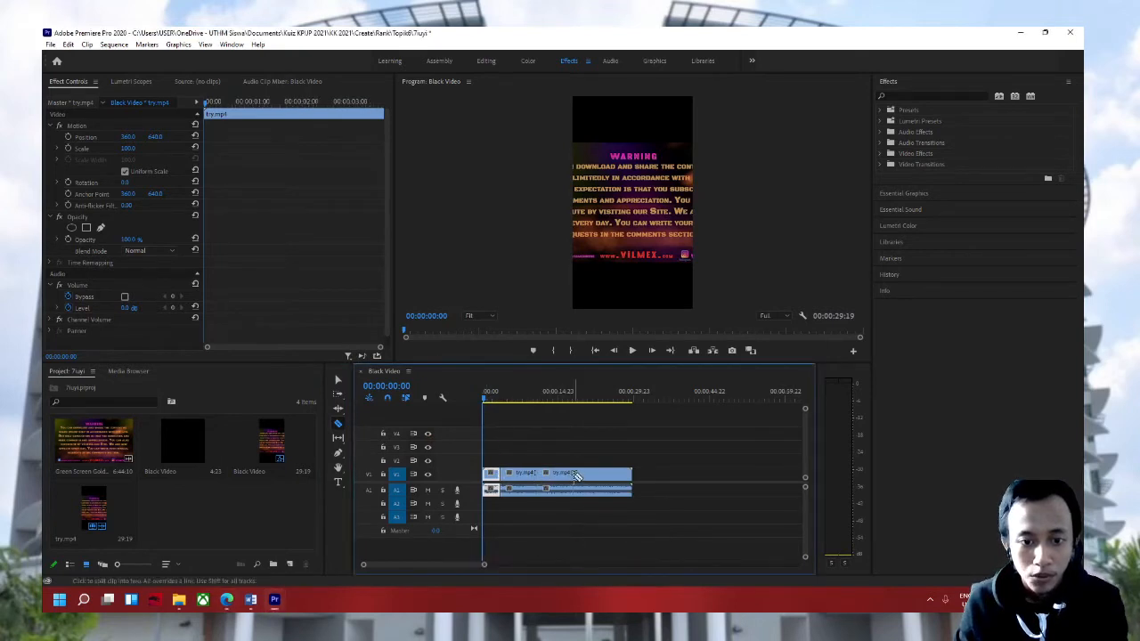
left_click(604, 472)
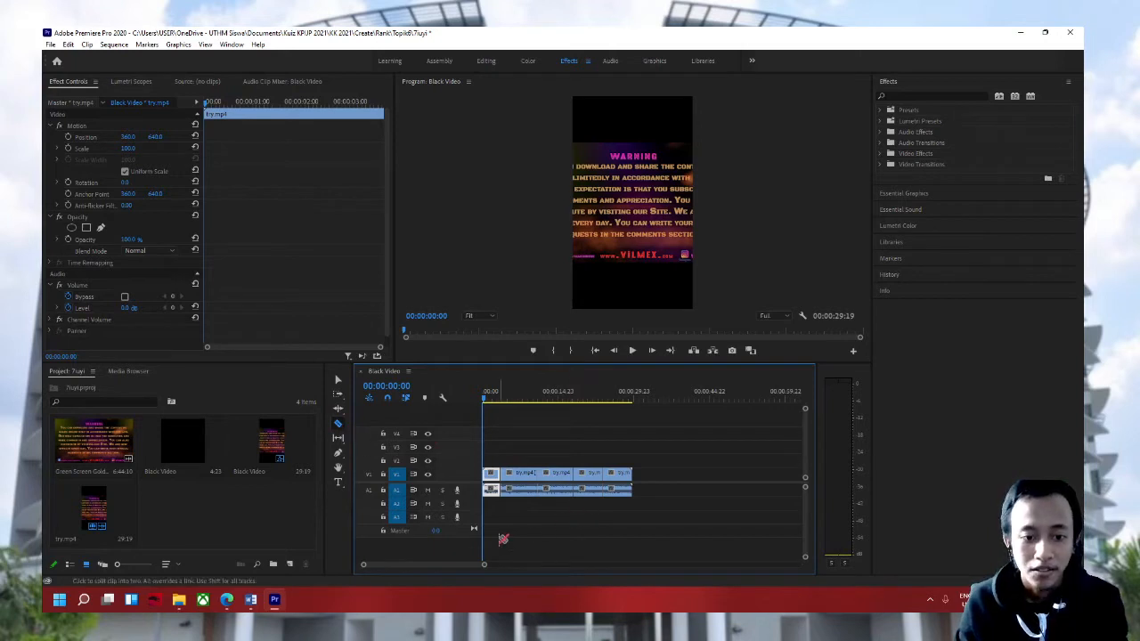
Step: Undo all four Razor cuts on the try.mp4 clip
key("ctrl+z")
key("ctrl+z")
key("ctrl+z")
key("ctrl+z")
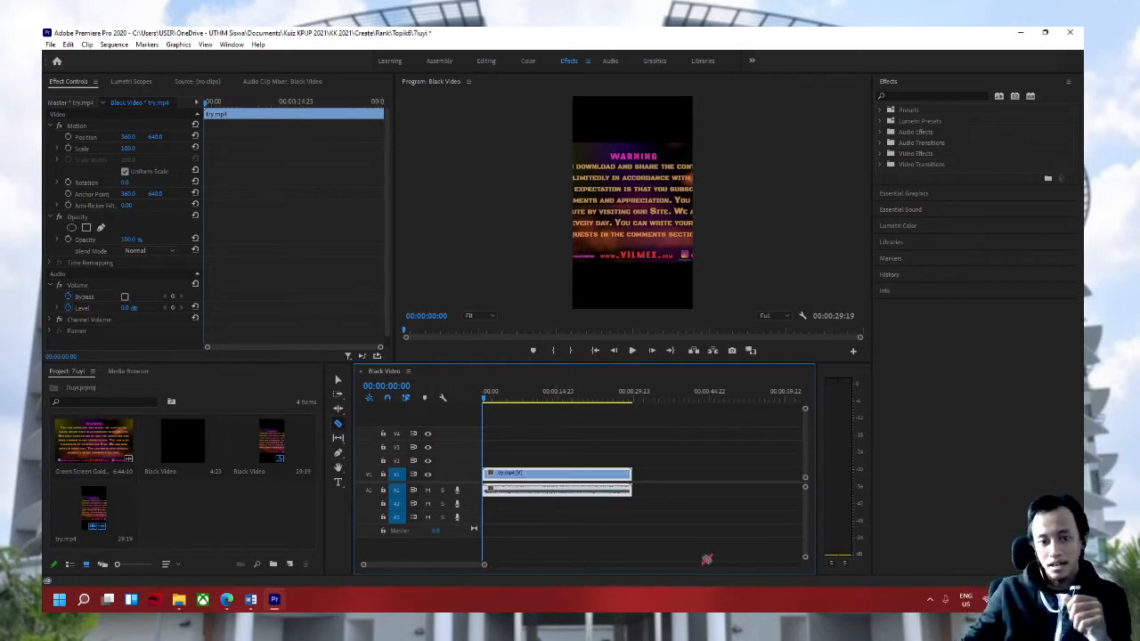
Step: Stop the sequence playback and move the timeline playhead to 00:00:03:20
left_click_drag(484, 565, 426, 565)
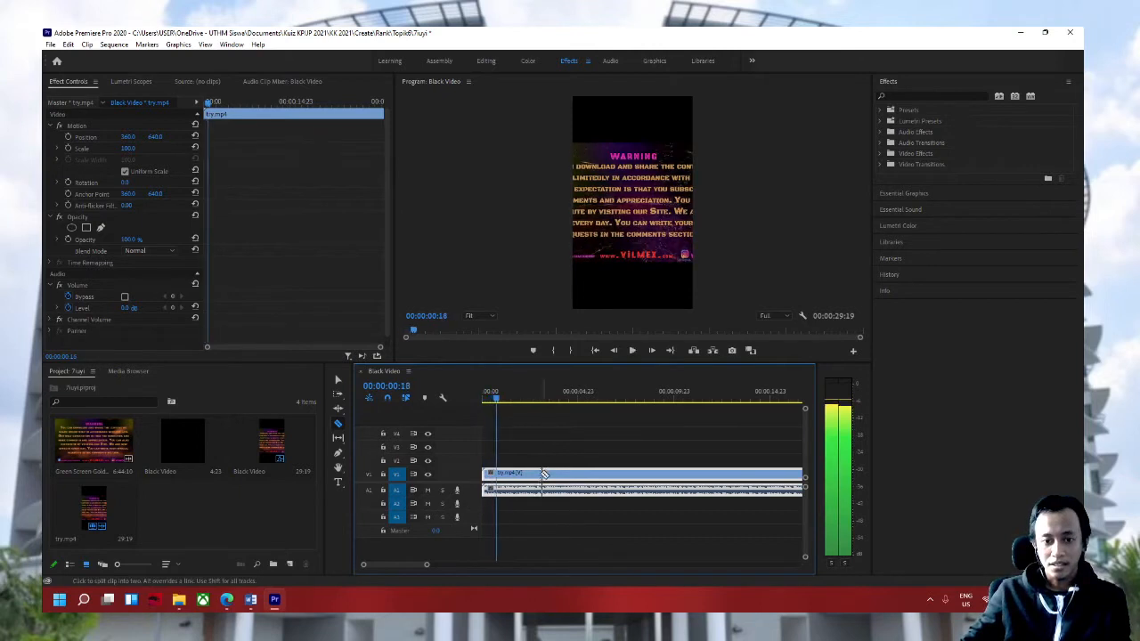
key("space")
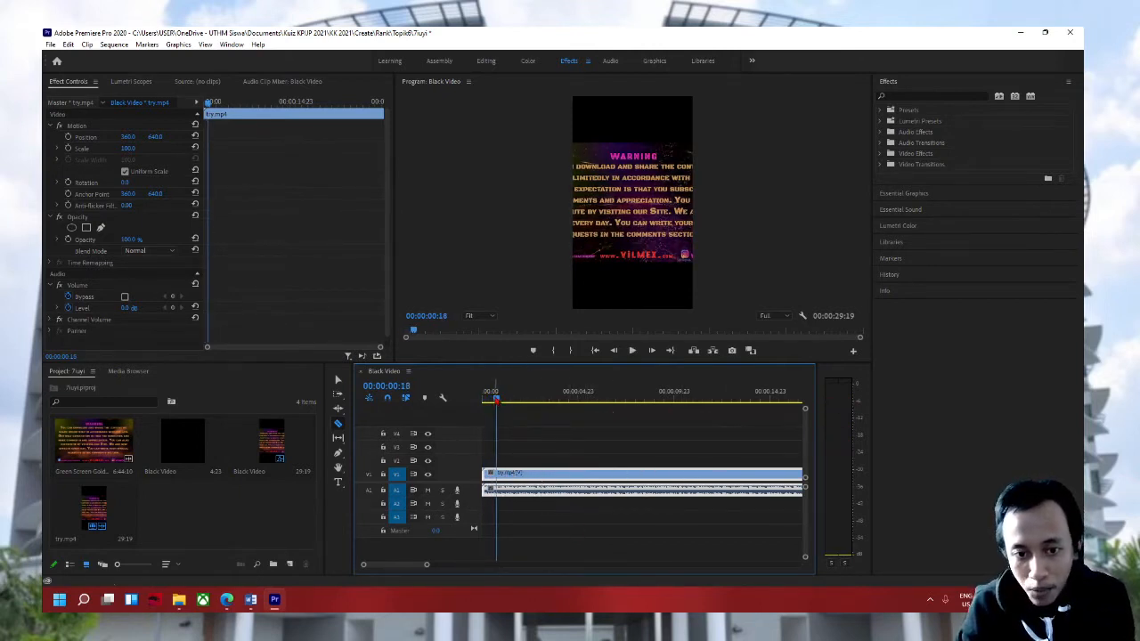
left_click_drag(496, 400, 555, 398)
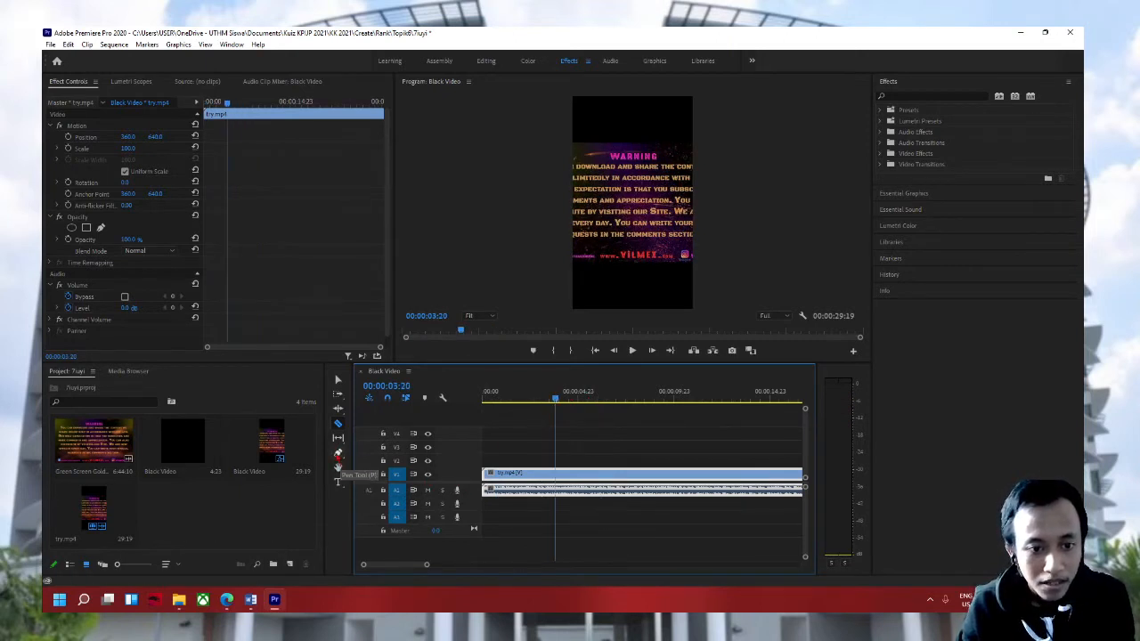
Step: Switch back to the Selection tool and select the try.mp4 clip to view its Effect Controls
left_click(337, 408)
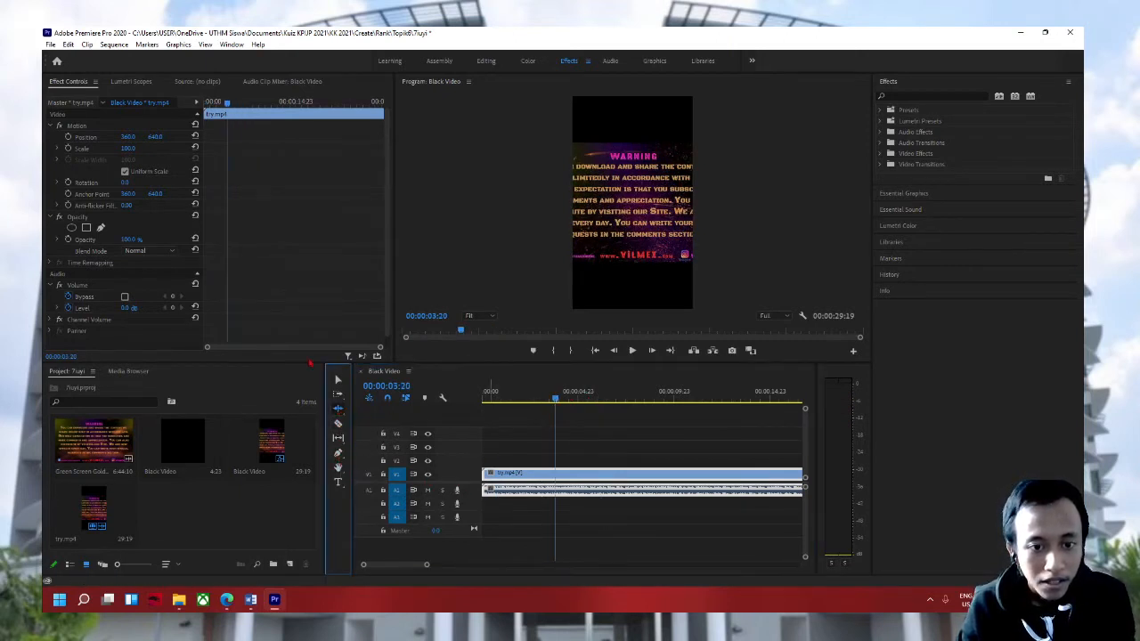
left_click(338, 380)
left_click(515, 476)
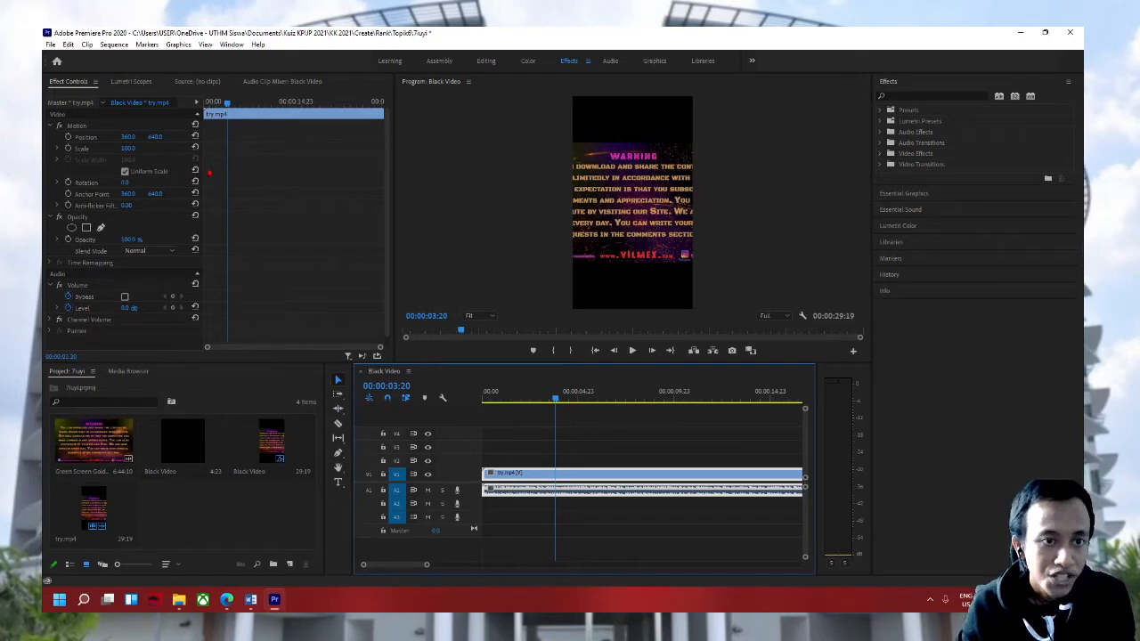
left_click(206, 115)
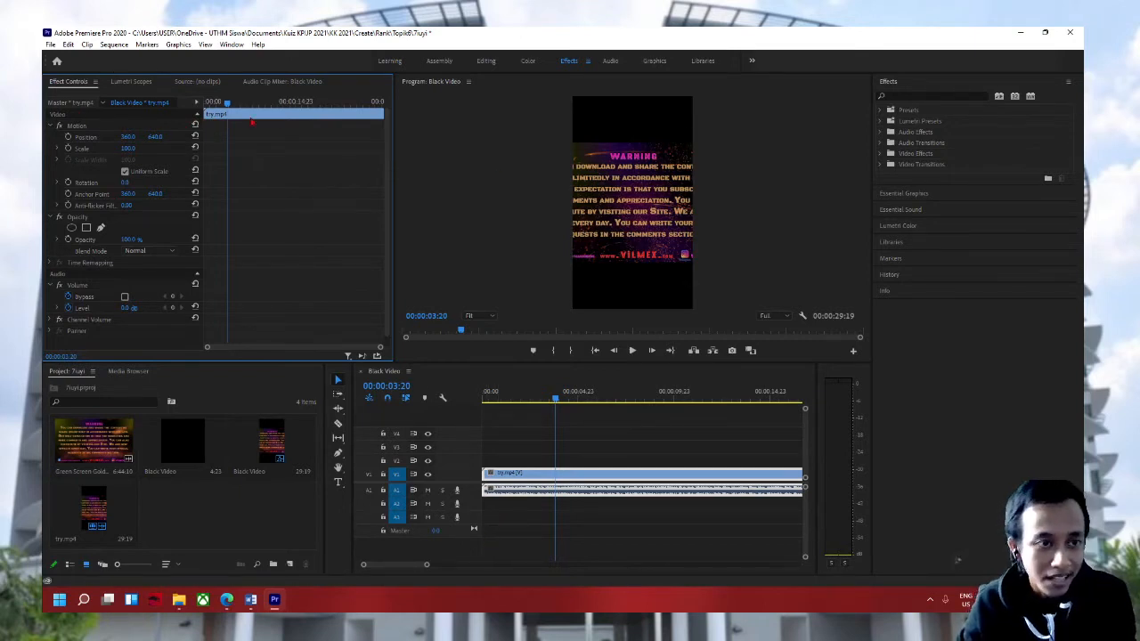
Step: Look through Lumetri Scopes, Source and Audio Clip Mixer, return to the try.mp4 clip's Effect Controls, and deselect the clip
left_click(133, 82)
left_click(197, 81)
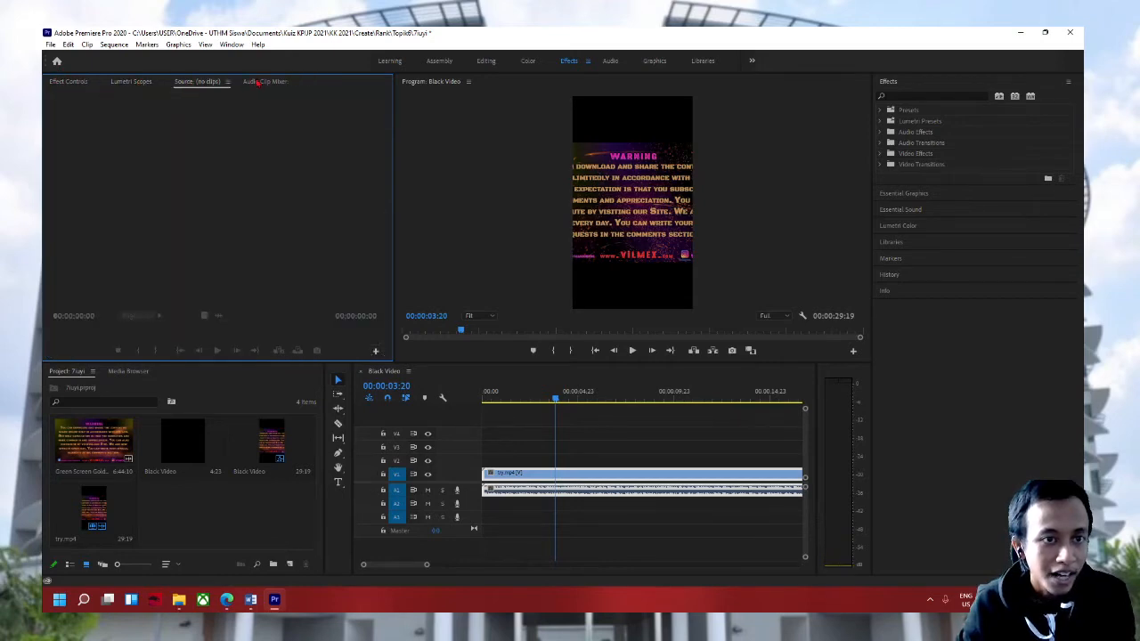
left_click(258, 82)
left_click(197, 81)
left_click(131, 81)
left_click(76, 82)
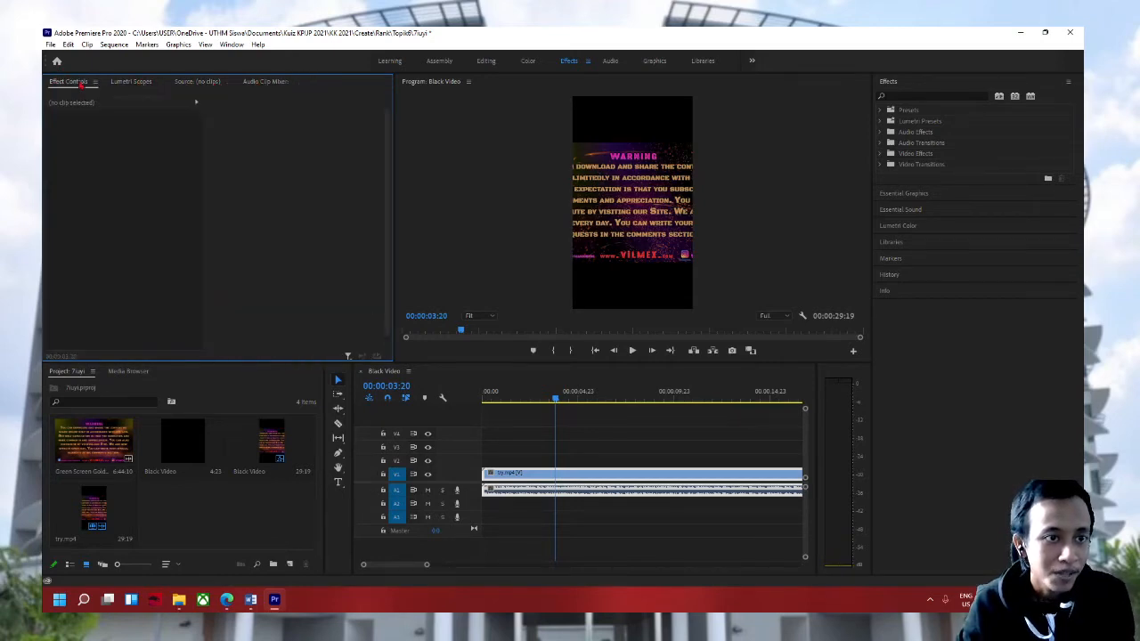
left_click(534, 473)
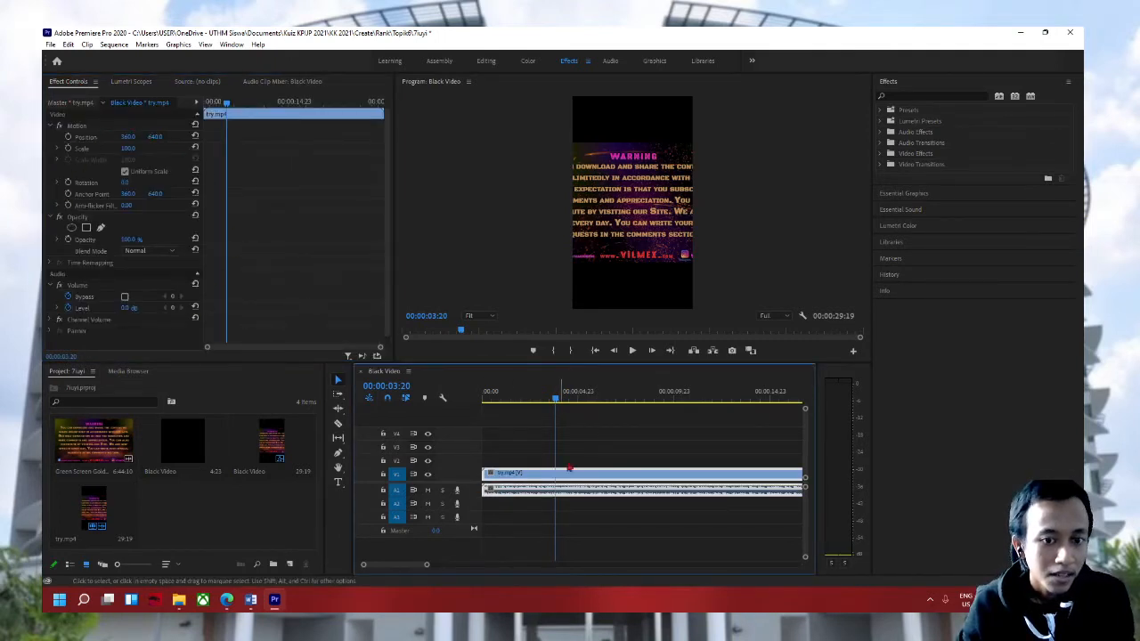
left_click(534, 458)
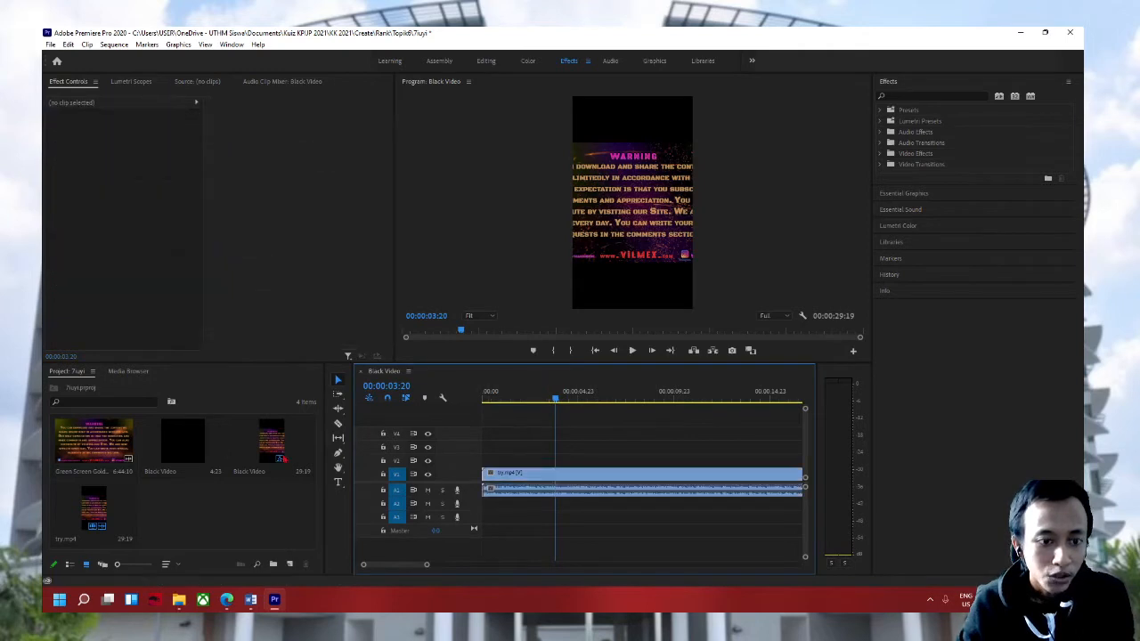
Step: Place the Green Screen Gold Dust clip on track V3 at about nine seconds and select it to view its Effect Controls
left_click_drag(93, 442, 680, 460)
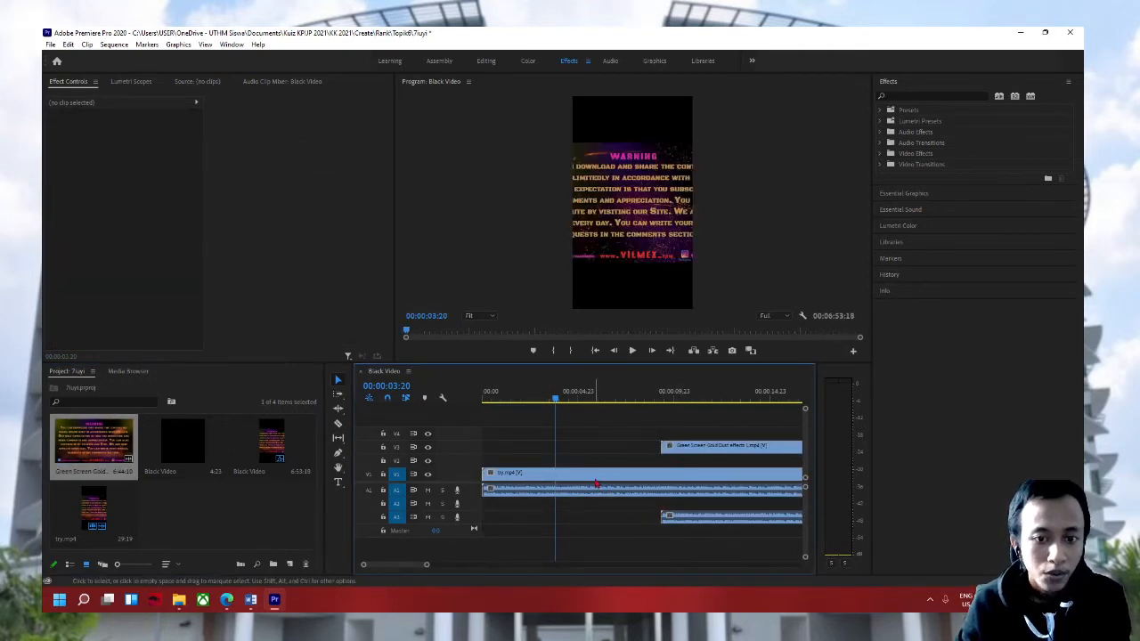
left_click(677, 449)
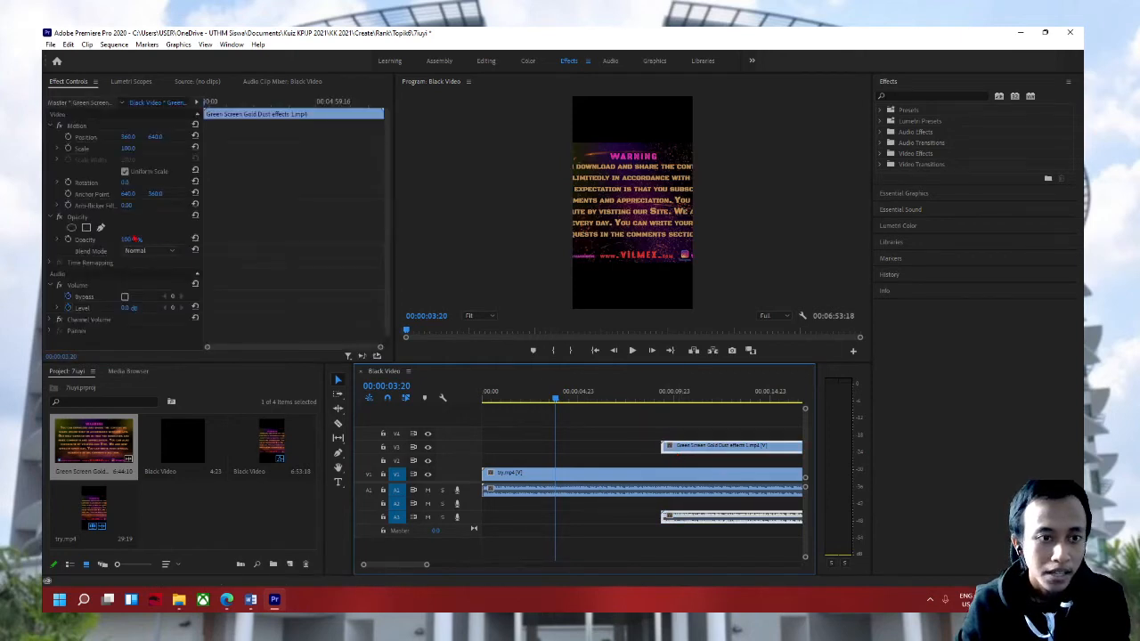
Step: Set the try.mp4 clip's scale to 87, position to 213, 469 and rotation to 2°
left_click(577, 472)
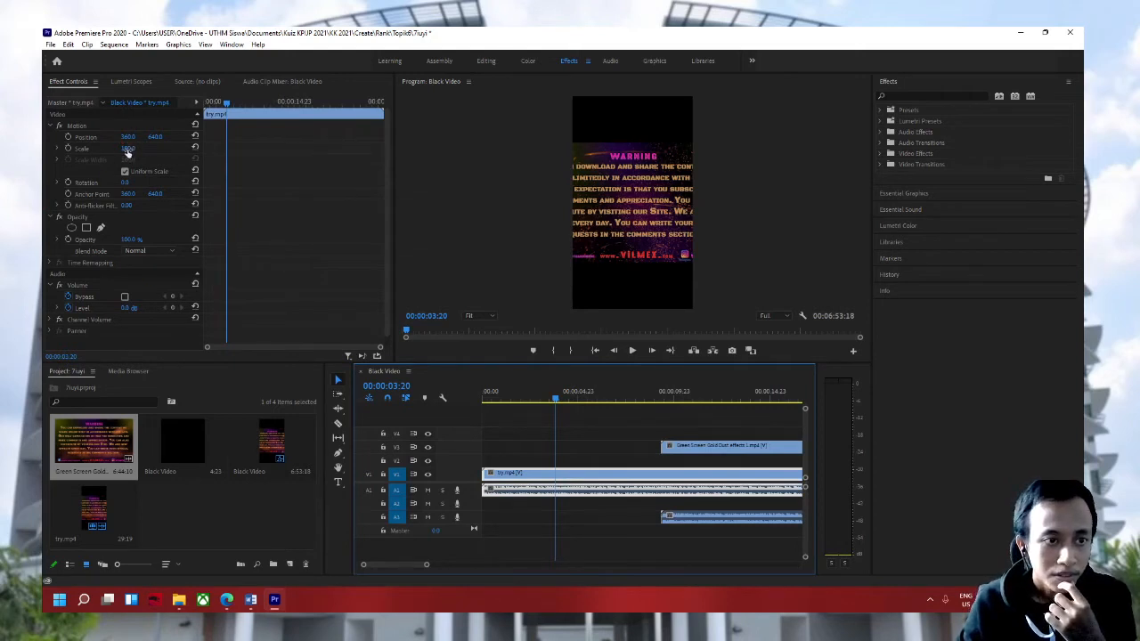
left_click_drag(128, 149, 51, 137)
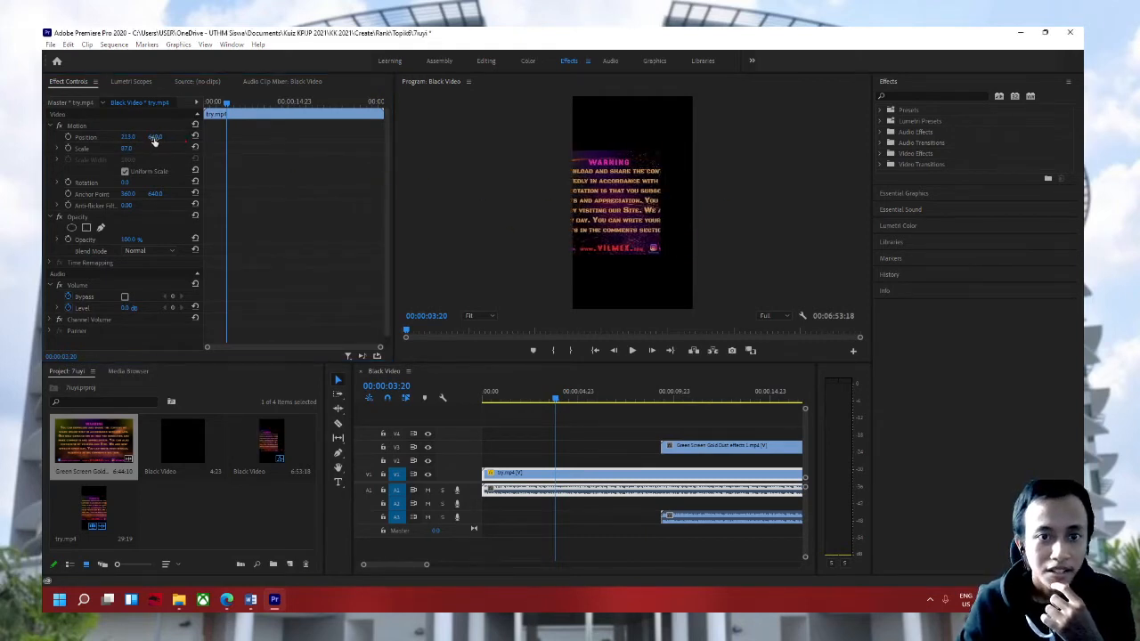
left_click_drag(155, 137, 63, 137)
mouse_move(126, 182)
left_mouse_down()
mouse_move(115, 183)
mouse_move(128, 182)
left_mouse_up()
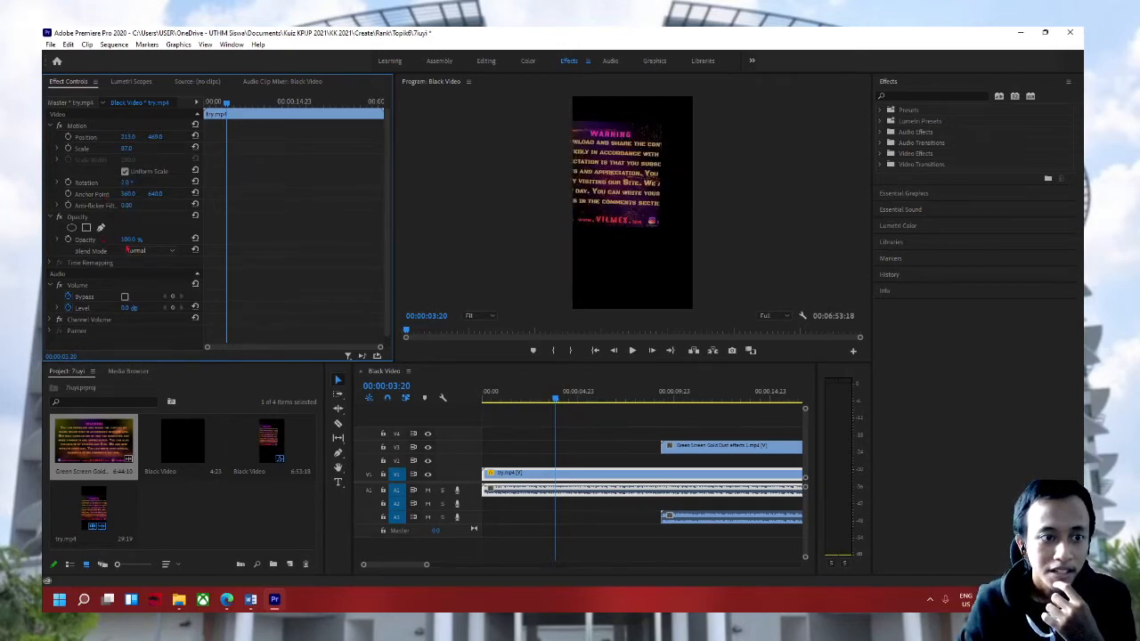
Step: Try a slightly lower opacity on the try.mp4 clip, restore it to 100%, and reduce the scale to 48
mouse_move(131, 240)
left_mouse_down()
mouse_move(85, 240)
mouse_move(129, 239)
left_mouse_up()
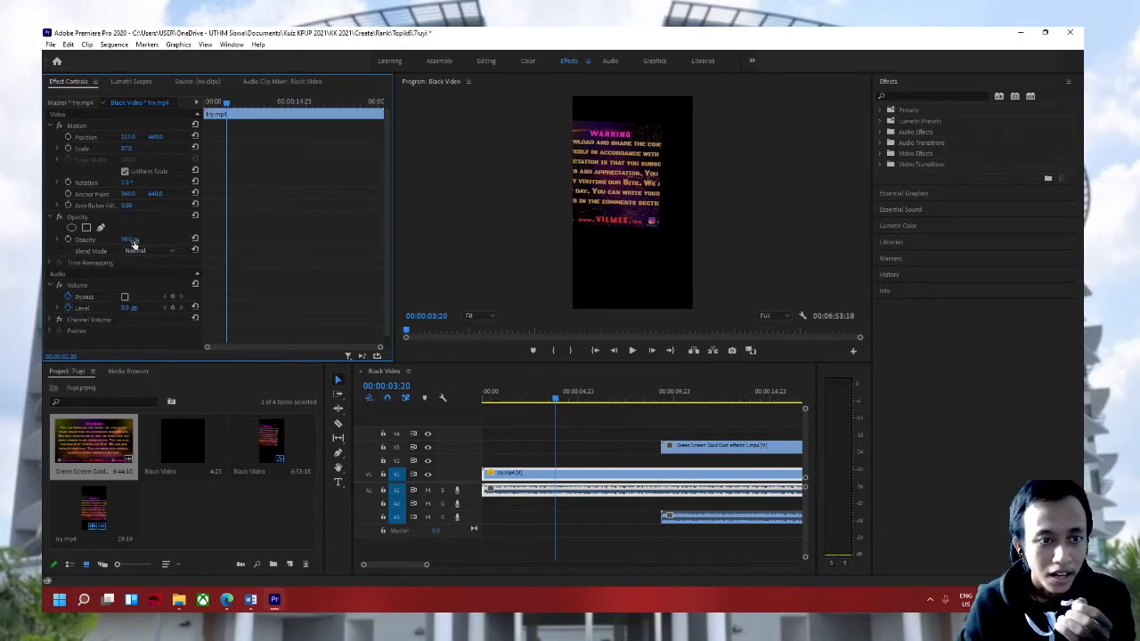
mouse_move(134, 241)
left_mouse_down()
mouse_move(121, 241)
mouse_move(137, 241)
left_mouse_up()
left_click_drag(131, 149, 136, 150)
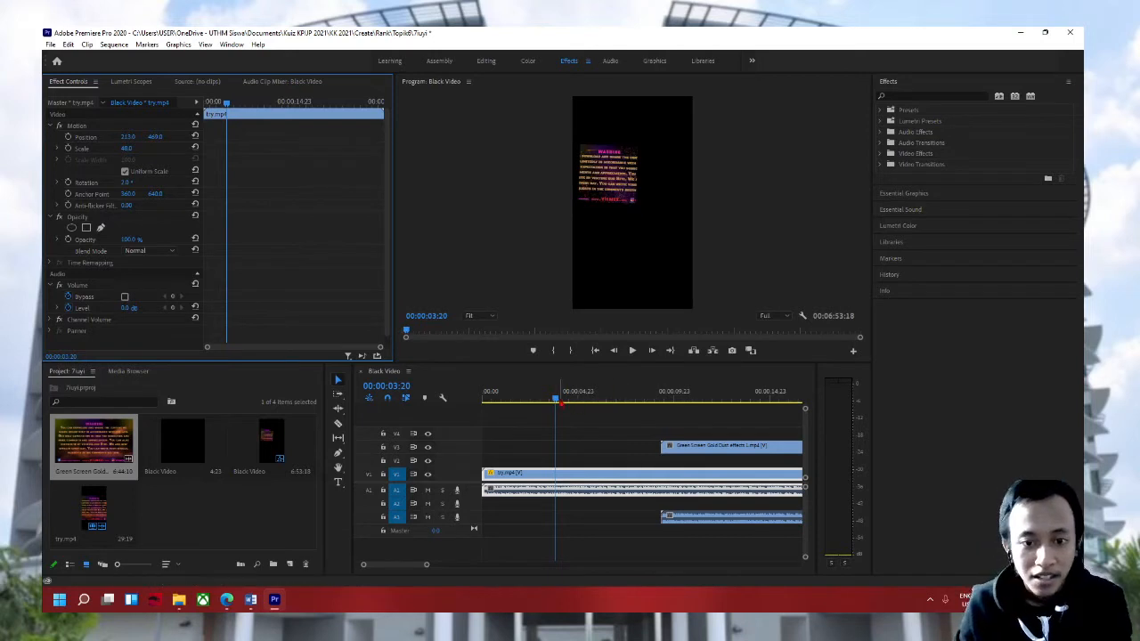
Step: Return the playhead to 00:00:00:00 and set the try.mp4 clip's scale to 100 and position to about 330, 606
left_click(489, 410)
key("space")
left_click_drag(488, 411, 446, 424)
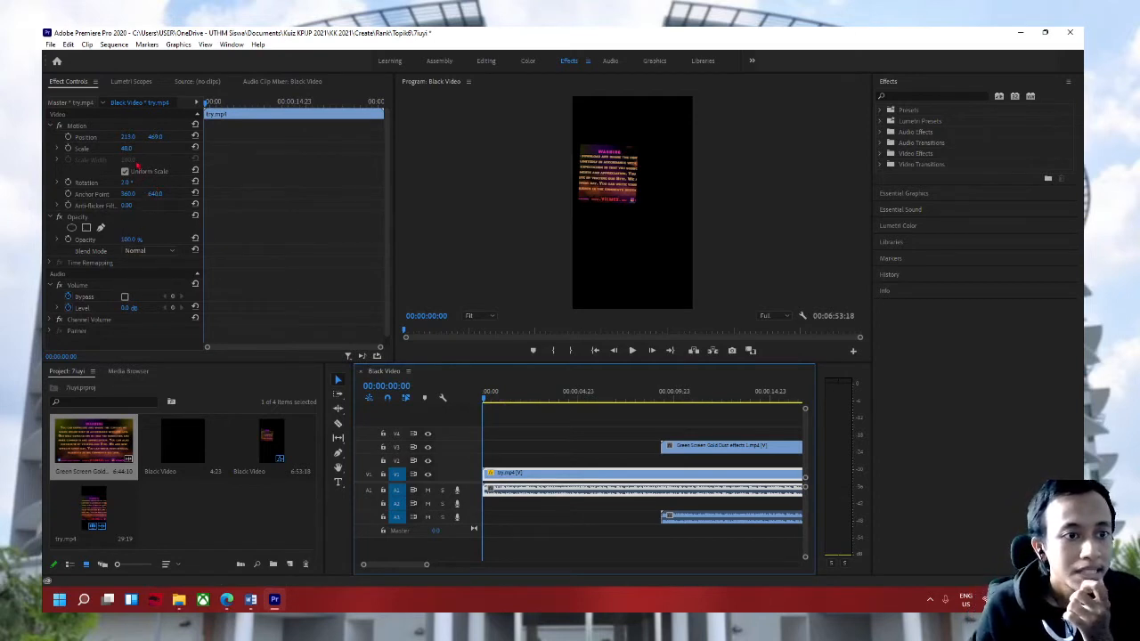
left_click(129, 148)
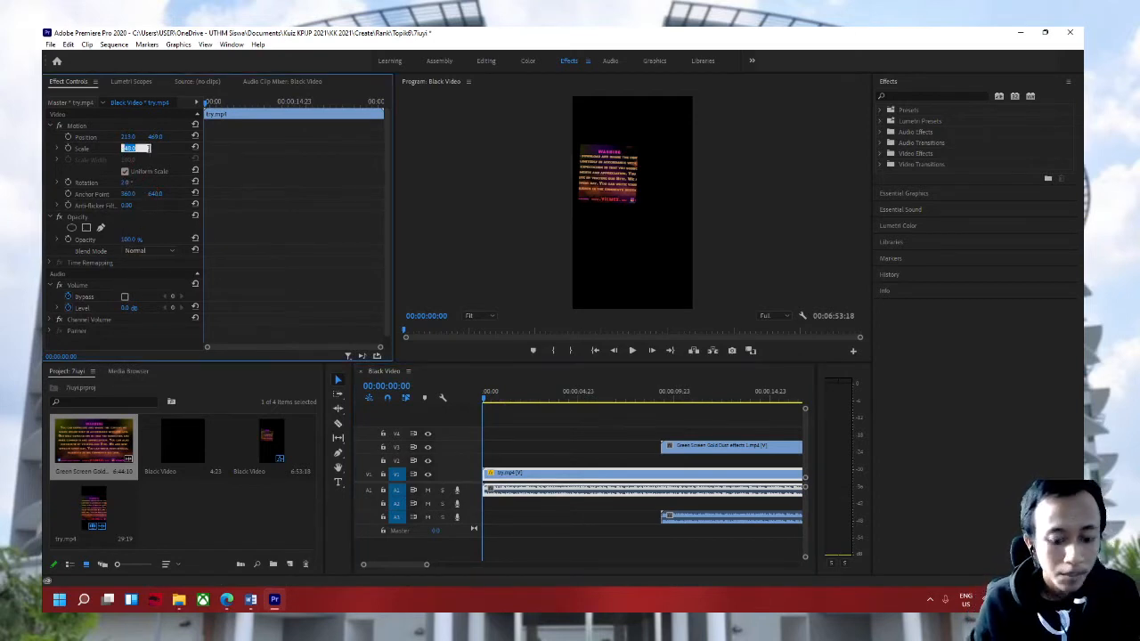
left_click(175, 153)
left_click(131, 150)
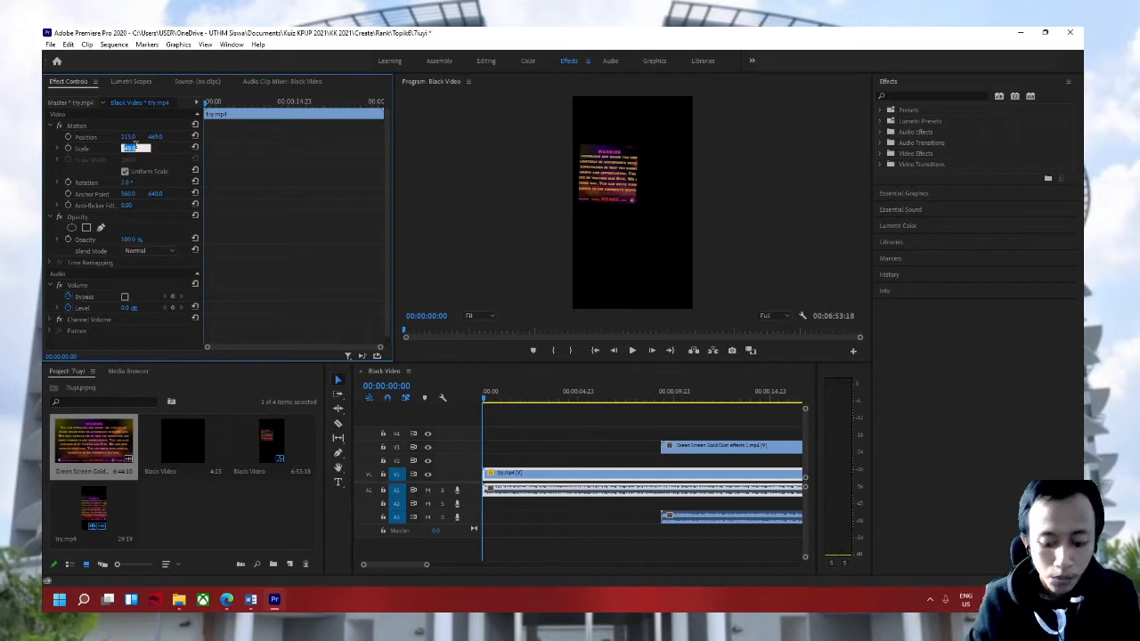
type("100")
key("Return")
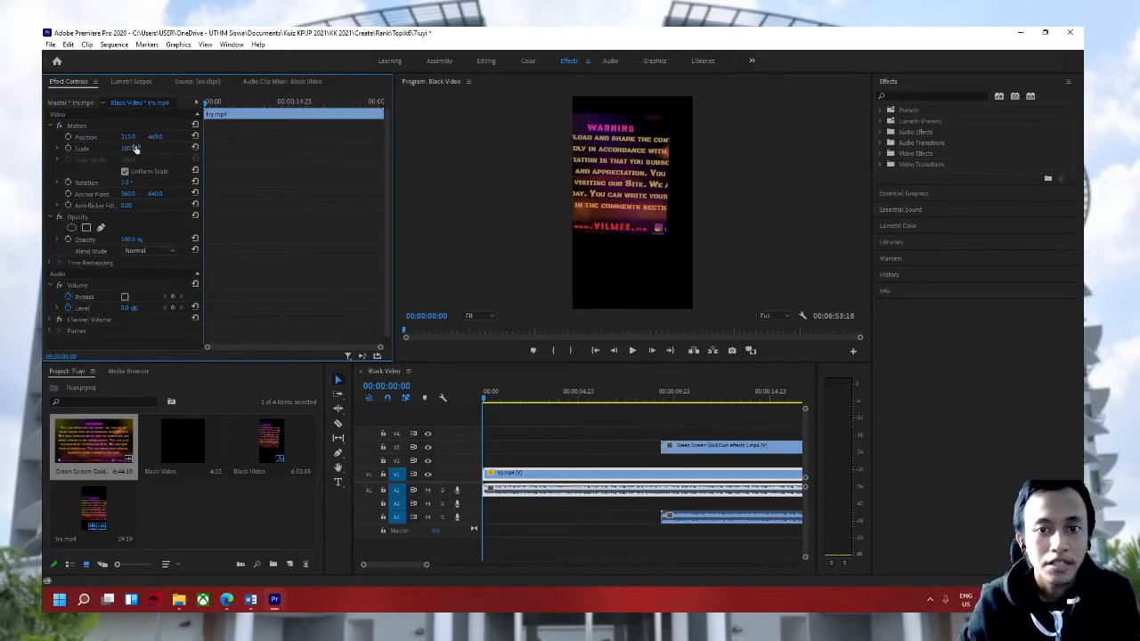
mouse_move(119, 148)
left_mouse_down()
mouse_move(149, 143)
mouse_move(112, 160)
left_mouse_up()
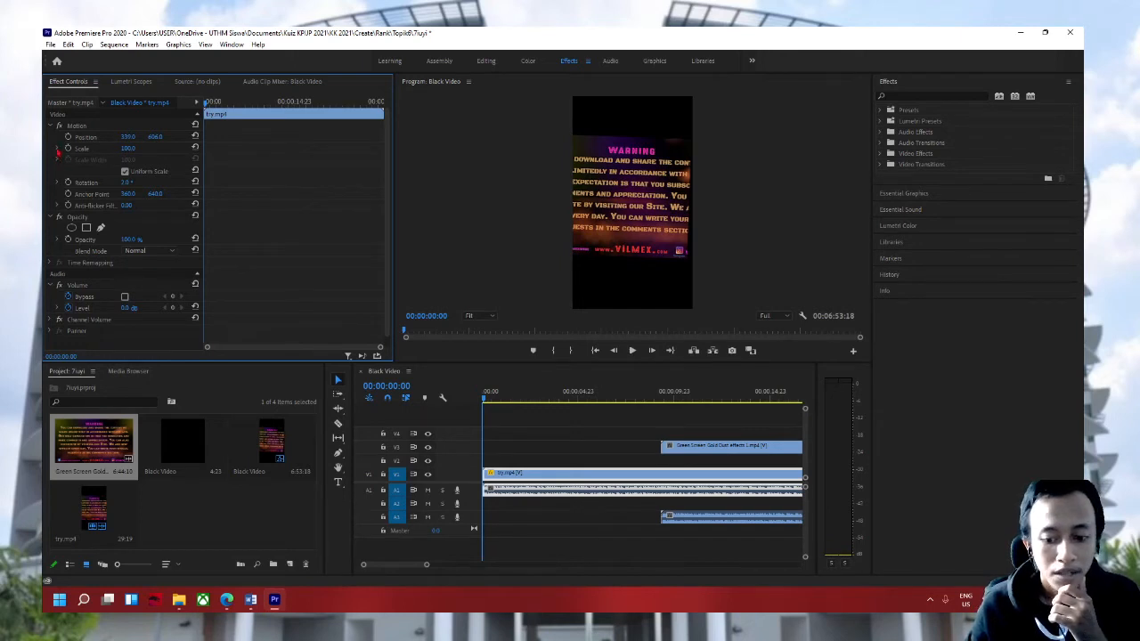
Step: Expand the Scale property and repeatedly toggle its keyframe animation on and off, deleting the existing keyframes
left_click(58, 149)
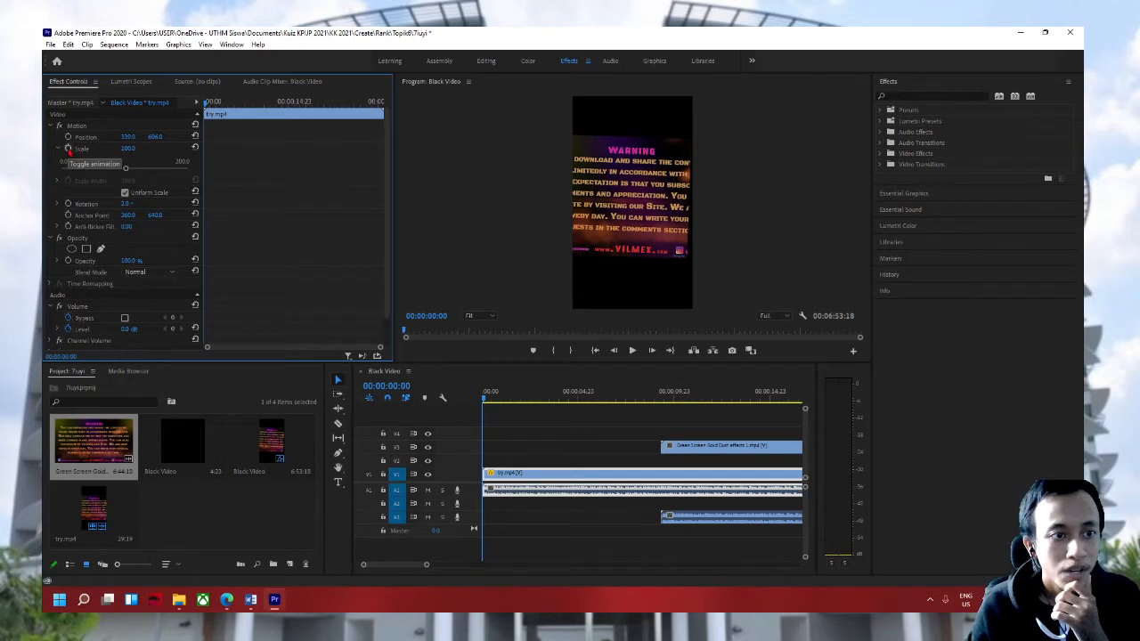
left_click(68, 148)
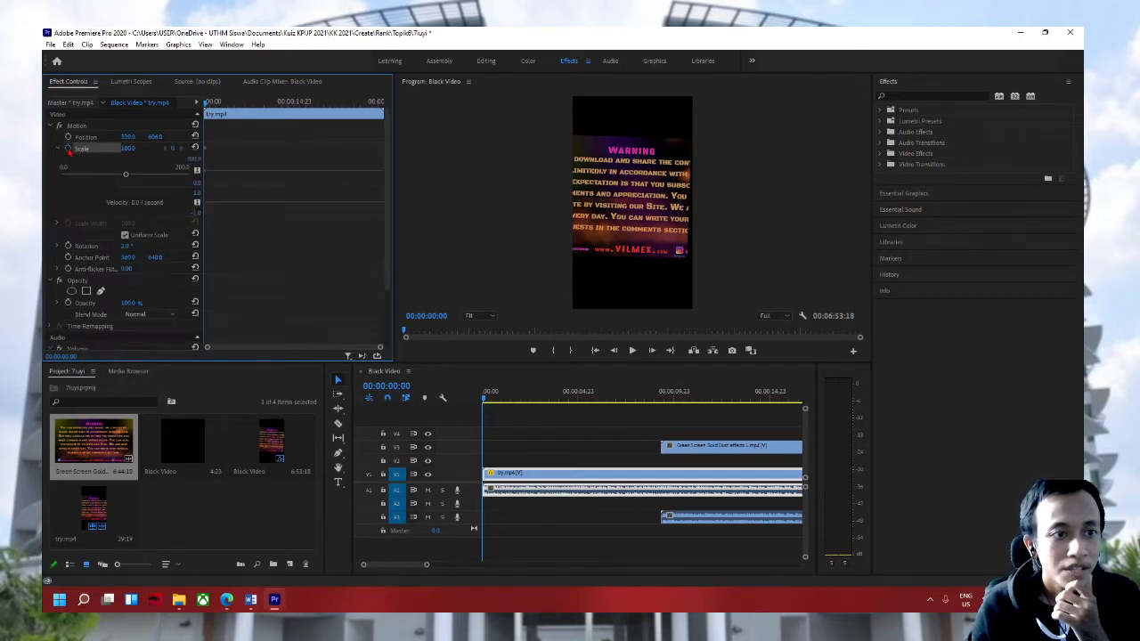
left_click(69, 150)
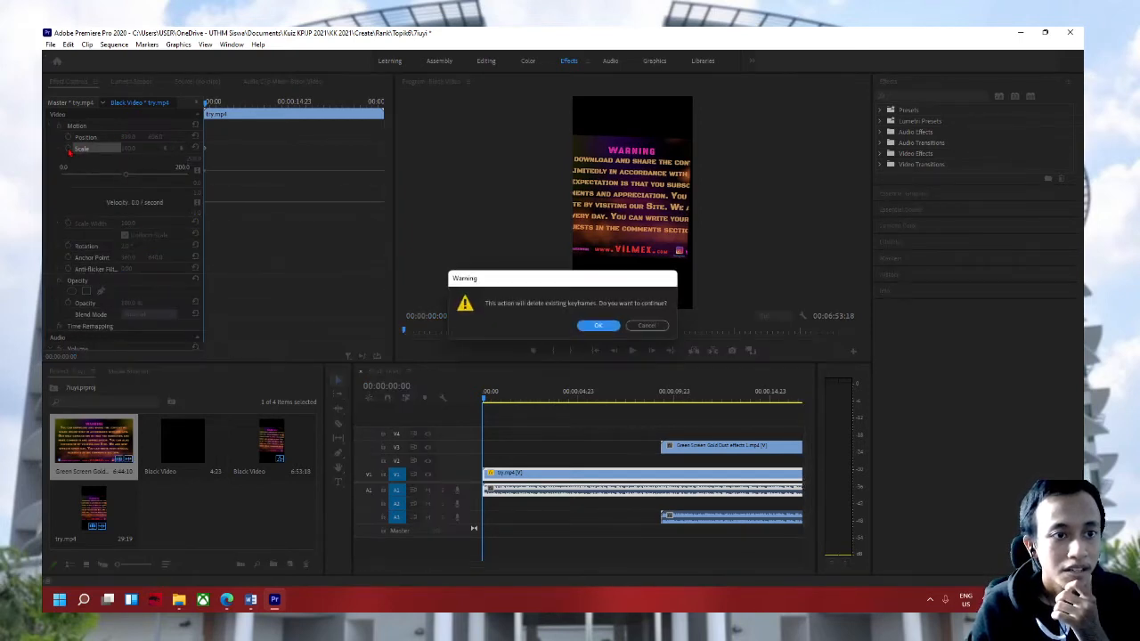
left_click(657, 327)
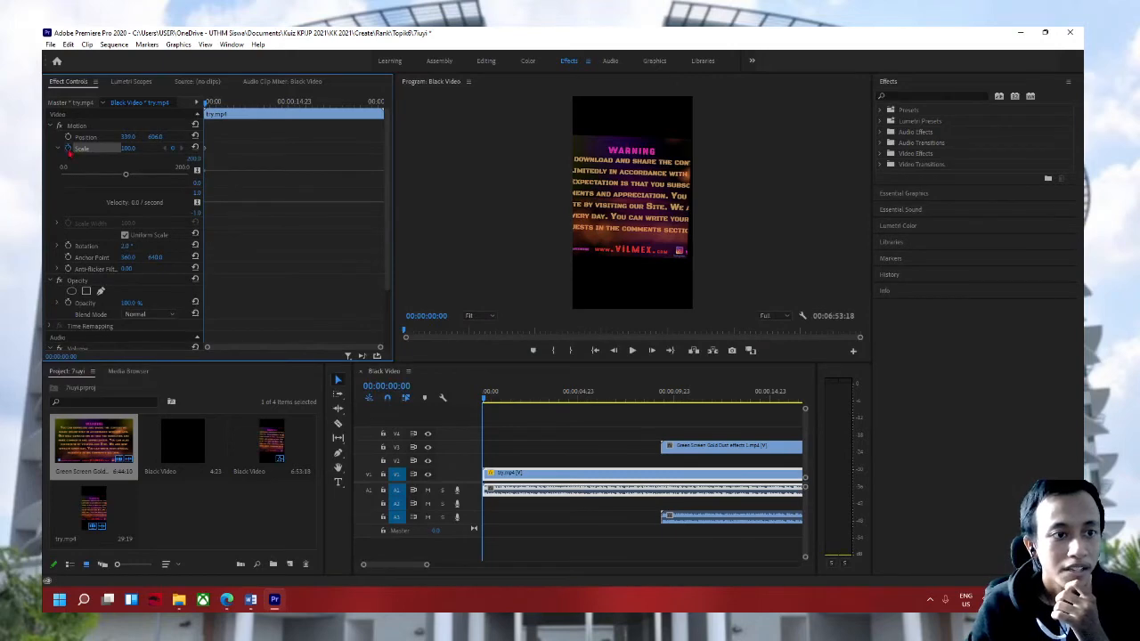
left_click(69, 150)
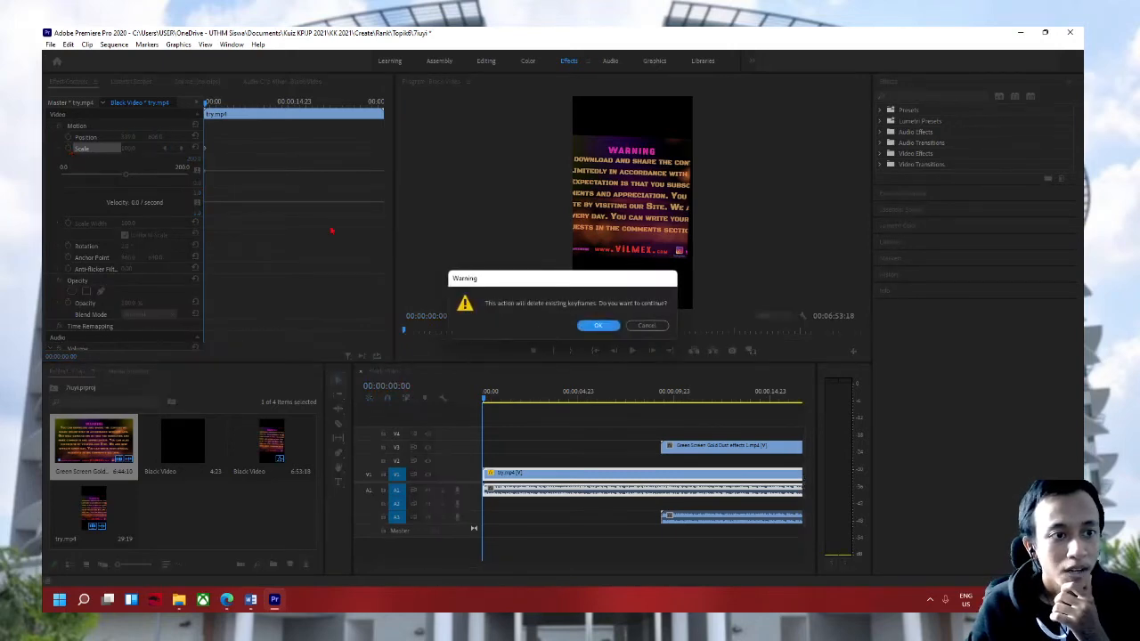
left_click(599, 325)
left_click(68, 148)
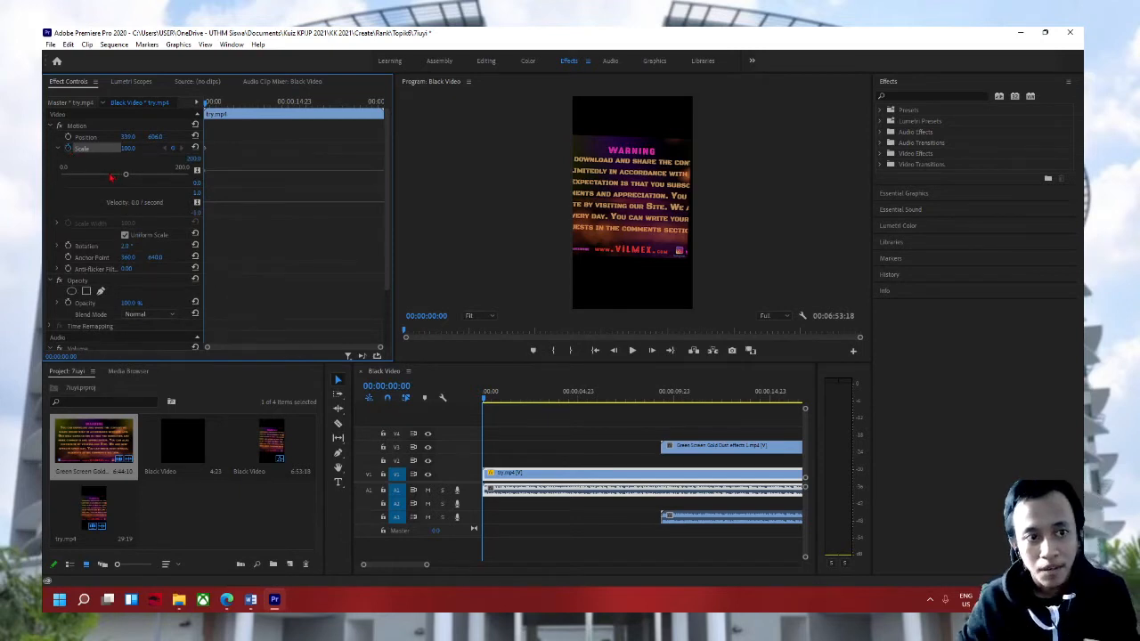
left_click(69, 149)
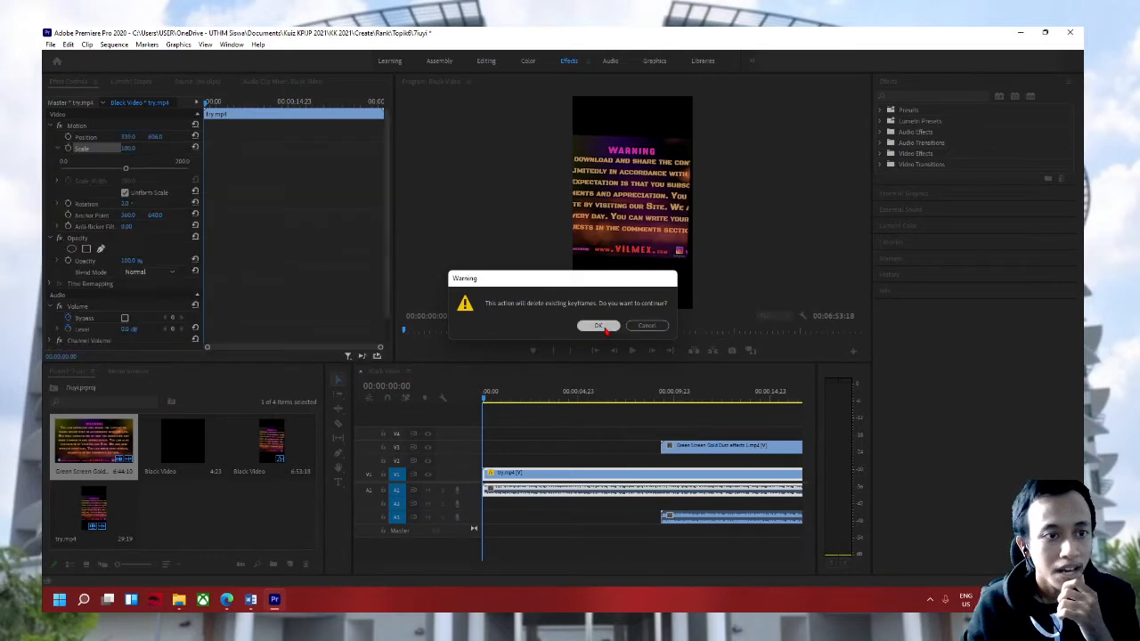
left_click(599, 325)
Step: Animate the try.mp4 clip's Scale with keyframes of 25.5 at 00:00:00:00 and about 138.7 at 00:00:07:21
left_click(69, 150)
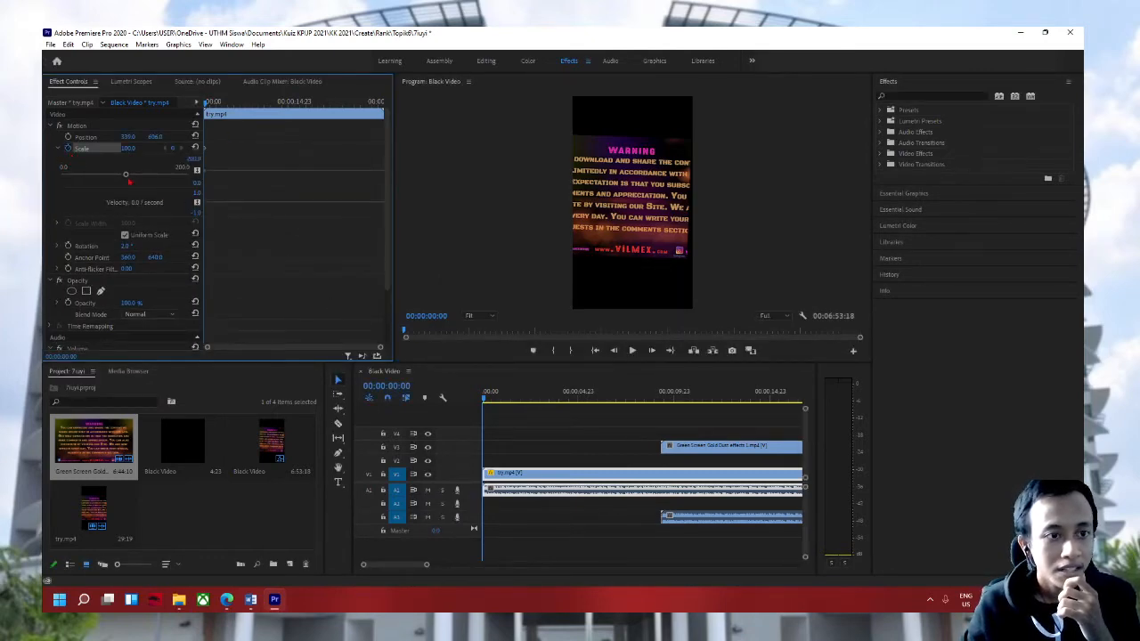
left_click_drag(129, 182, 77, 187)
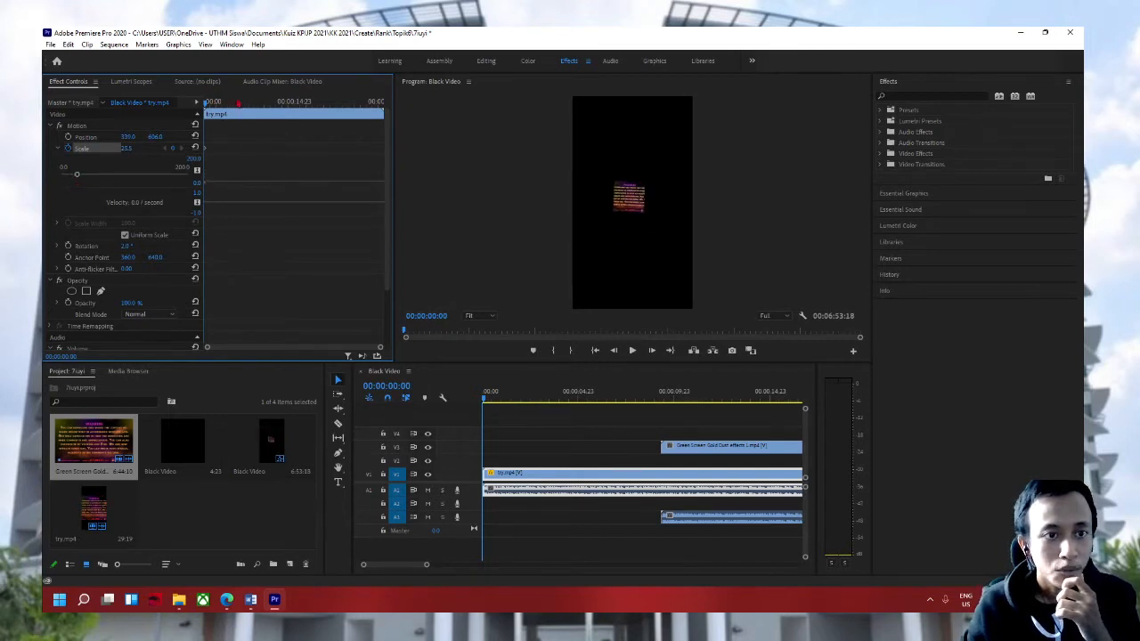
left_click(626, 409)
key("space")
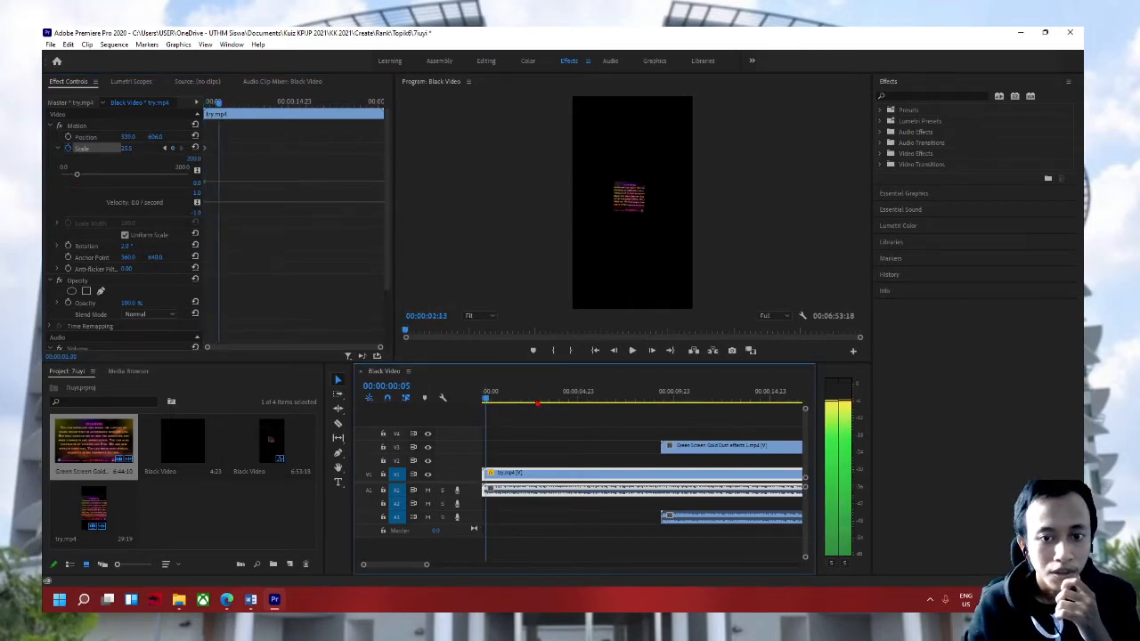
key("space")
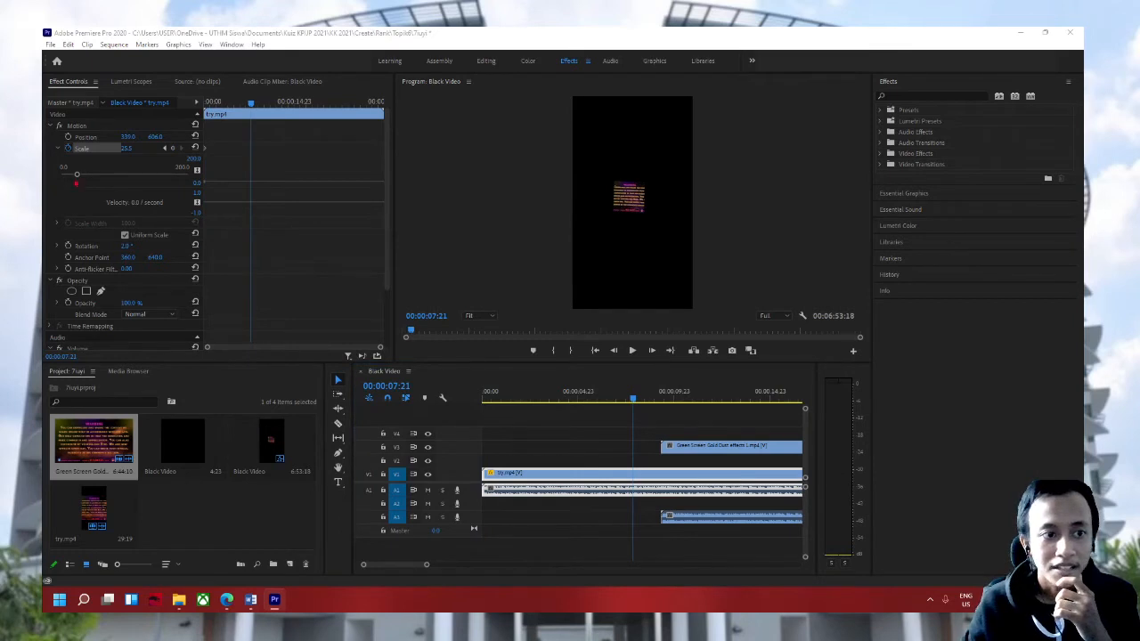
left_click_drag(80, 181, 149, 186)
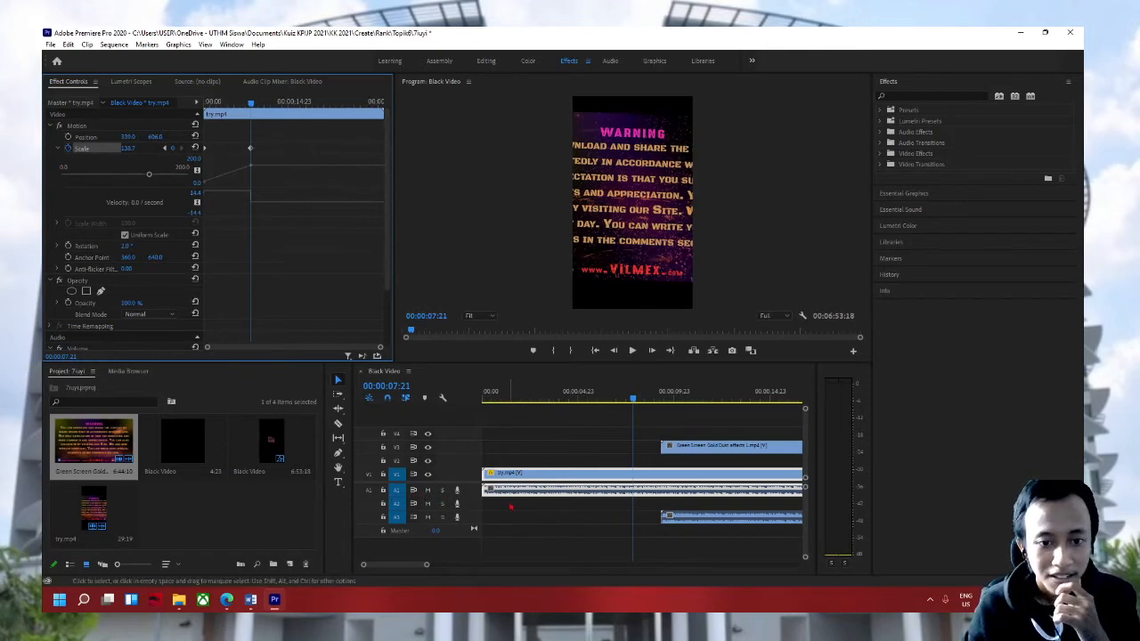
Step: Play the sequence from the start to preview the scale animation, stopping at 00:00:05:01
left_click(595, 350)
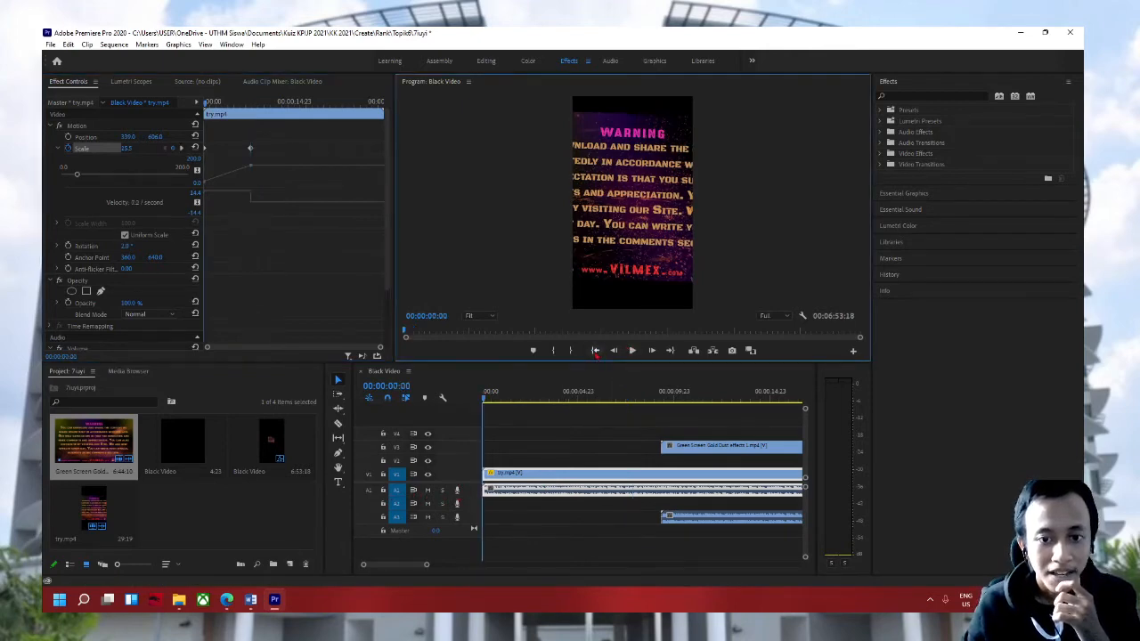
left_click(633, 350)
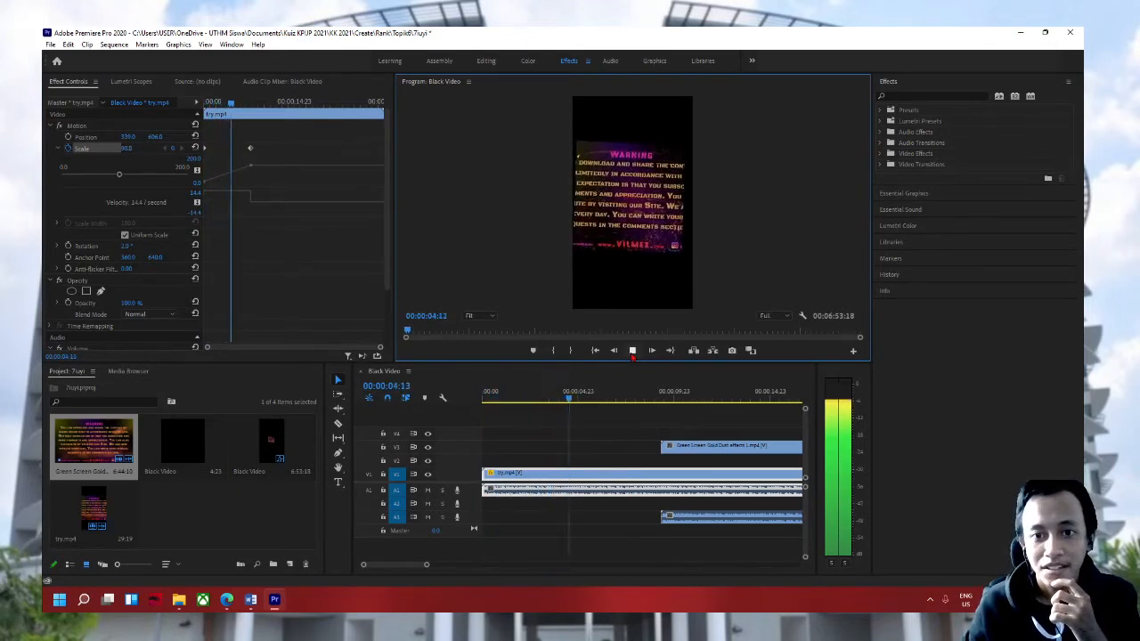
left_click(632, 350)
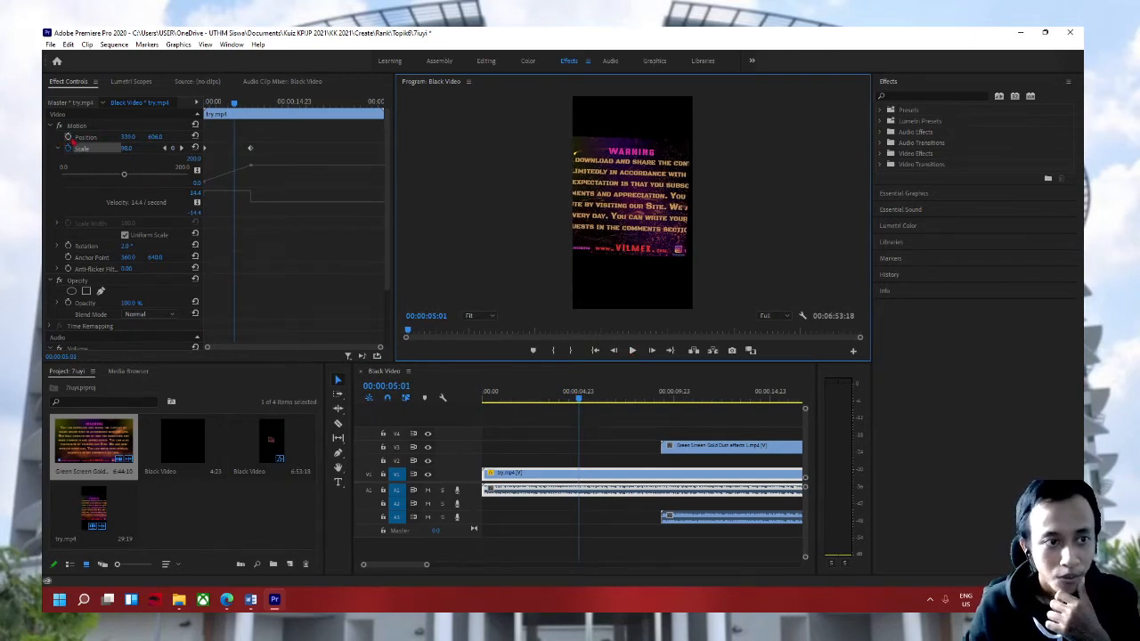
Step: Enable keyframe animation for the try.mp4 clip's Position at 00:00:05:01 and expand the property
left_click(68, 136)
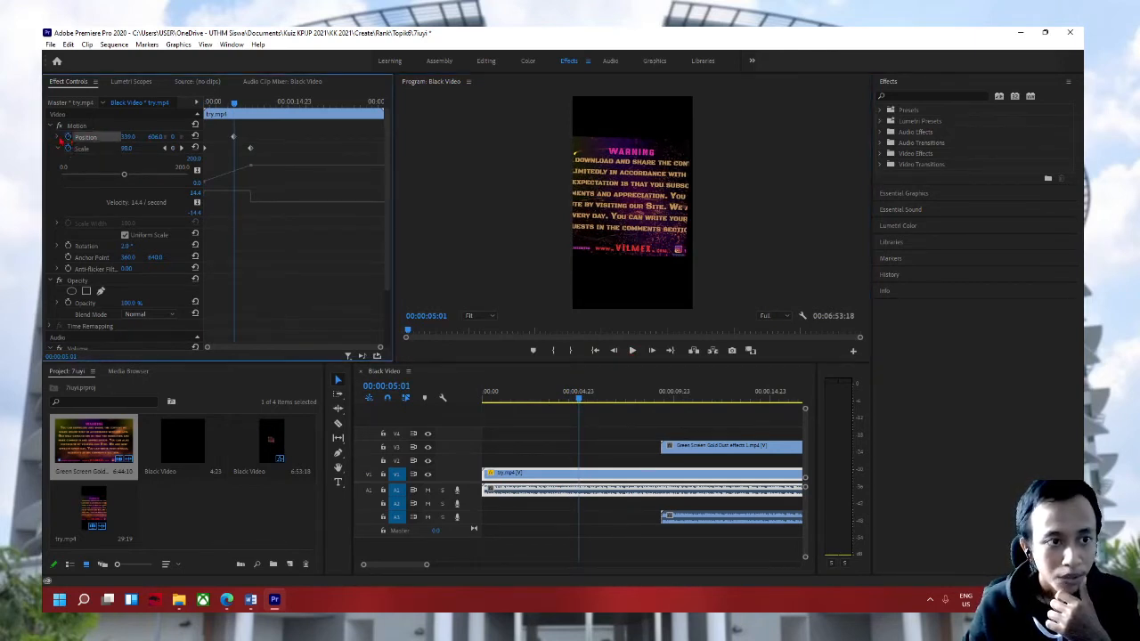
left_click(59, 137)
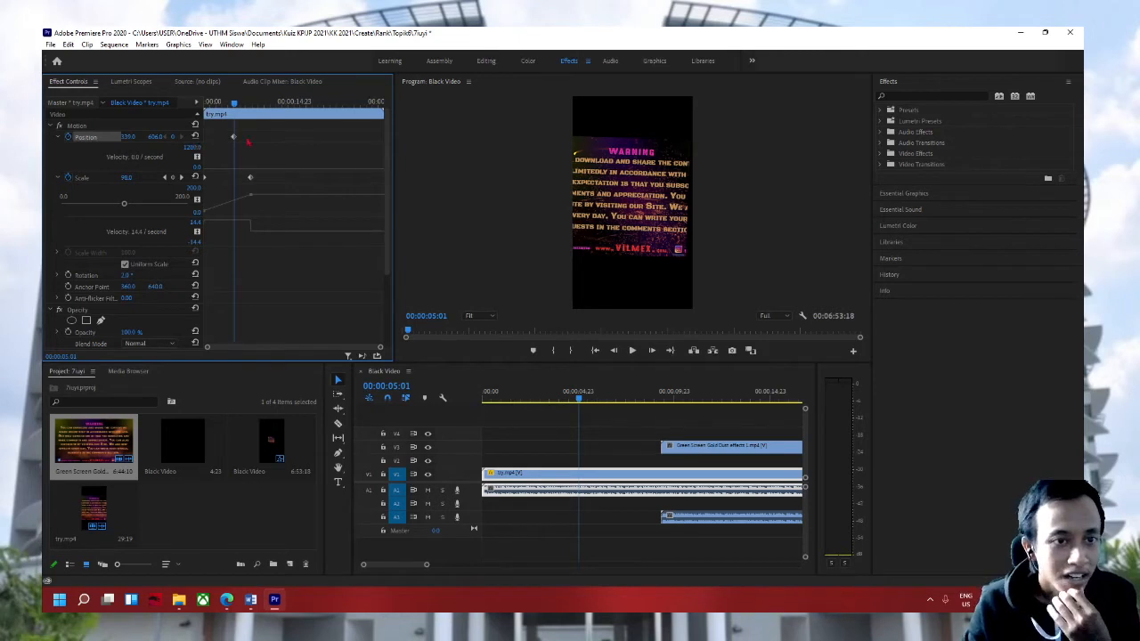
Step: Animate the try.mp4 clip's Rotation with keyframes of about -81° at 00:00:02:21 and about 224° at 00:00:00:00
left_click_drag(234, 105, 222, 105)
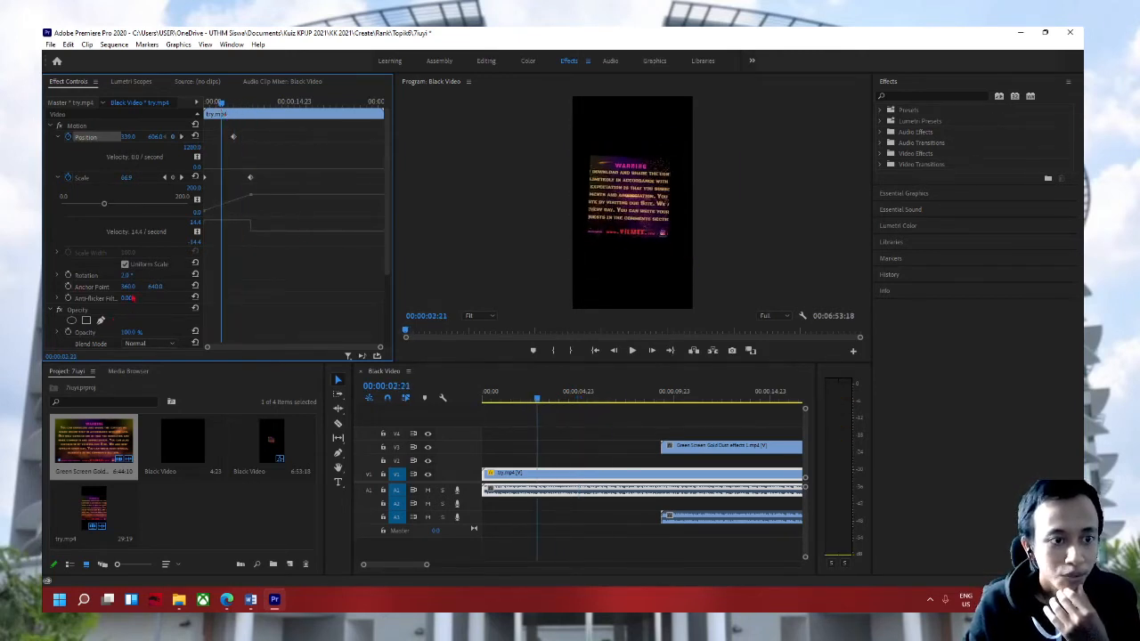
left_click(67, 274)
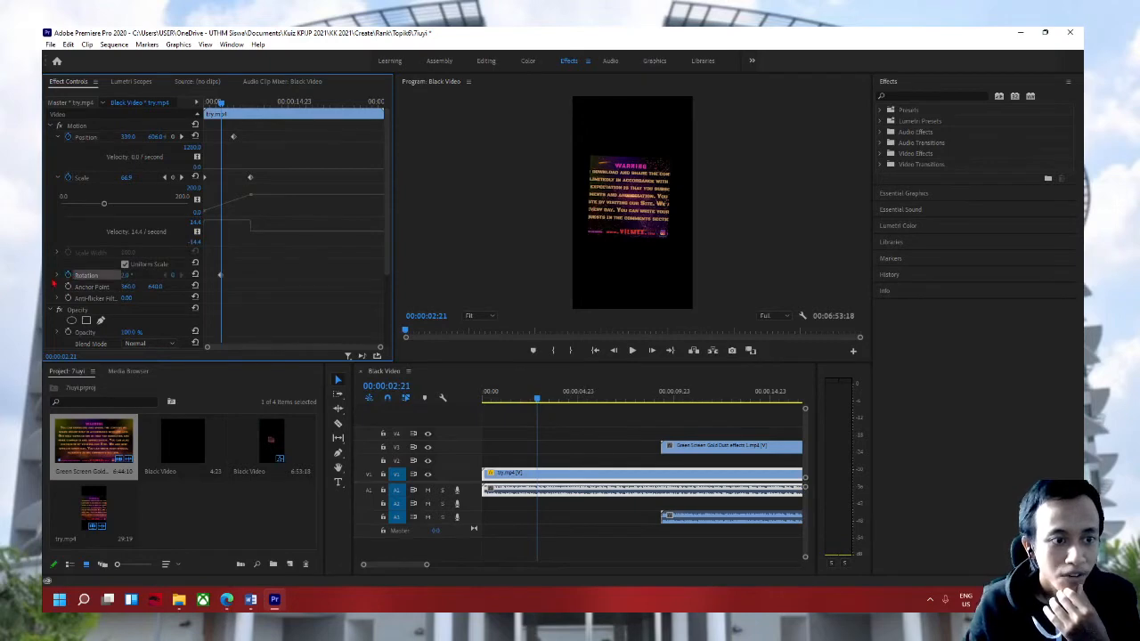
left_click(57, 275)
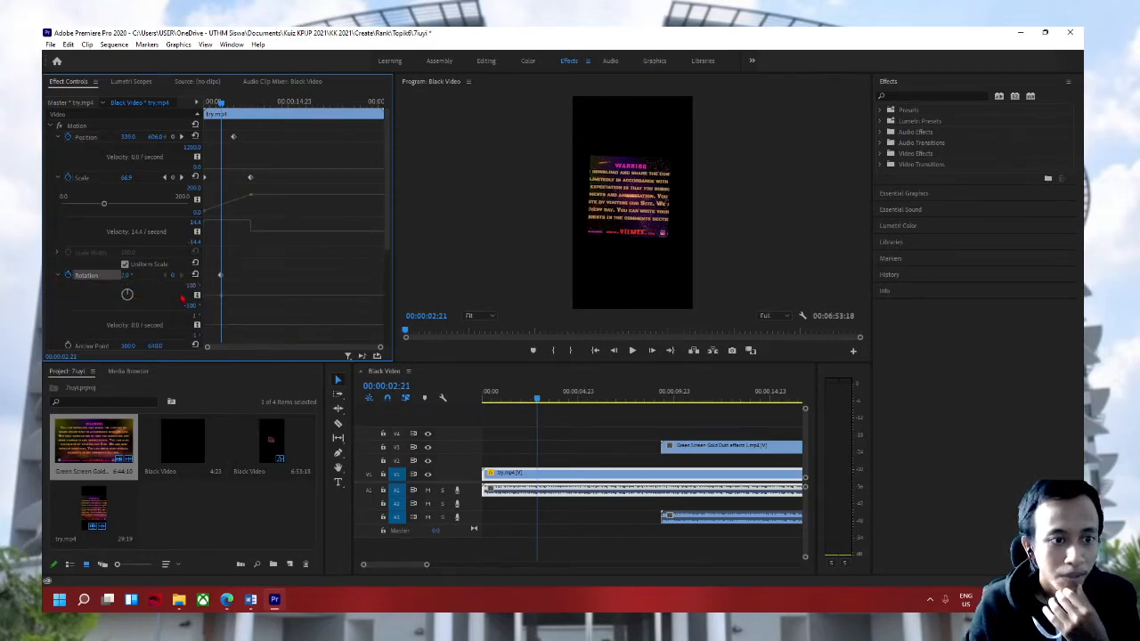
left_click_drag(182, 298, 163, 307)
scroll(163, 307, "down", 1)
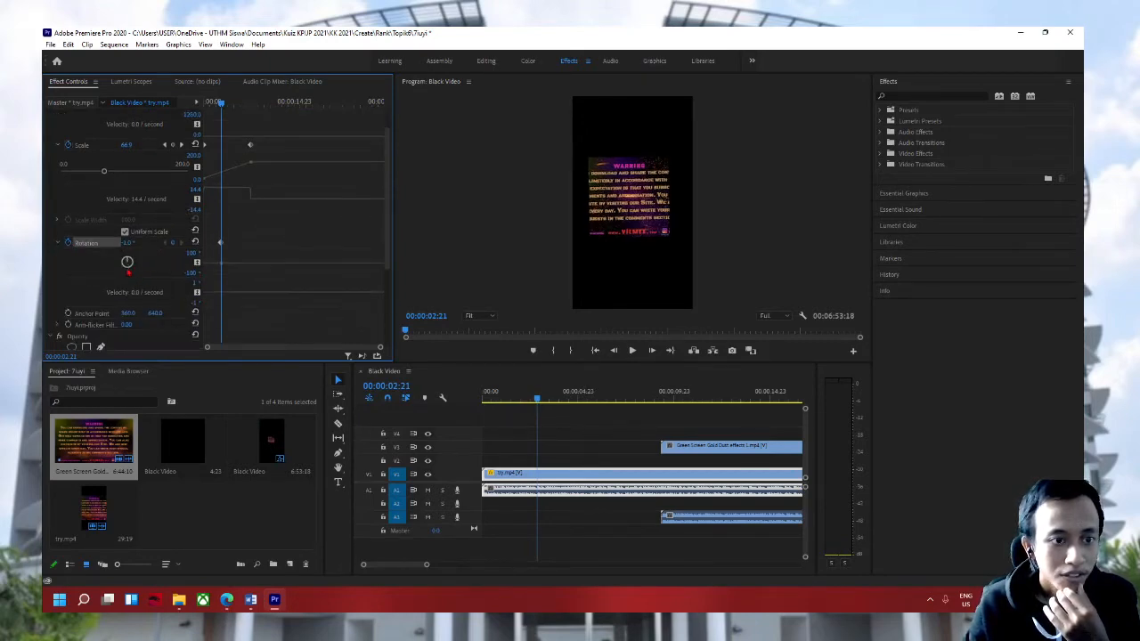
left_click_drag(129, 243, 92, 243)
left_click_drag(223, 110, 173, 119)
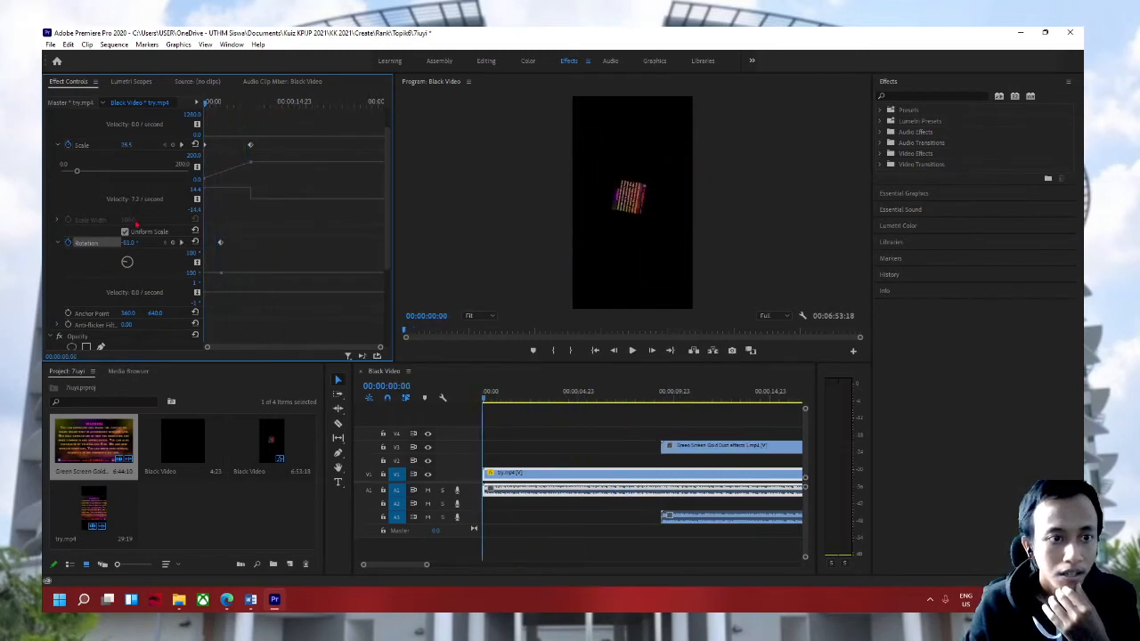
left_click_drag(127, 244, 149, 245)
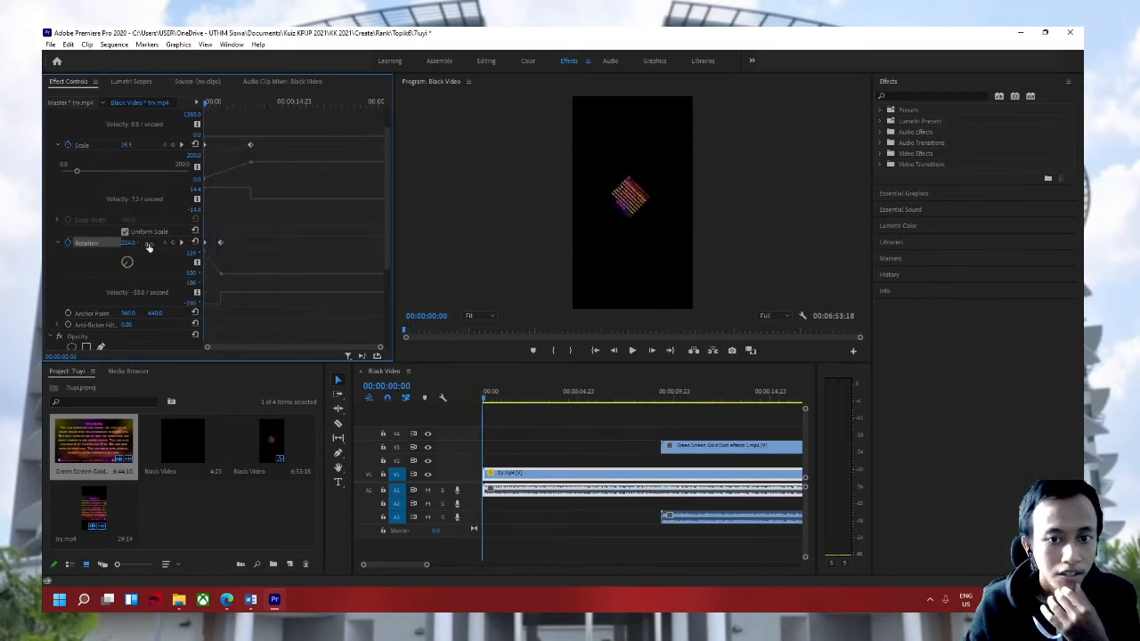
Step: Play the sequence from the start to preview the rotation animation, stopping at 00:00:04:22
left_click(632, 350)
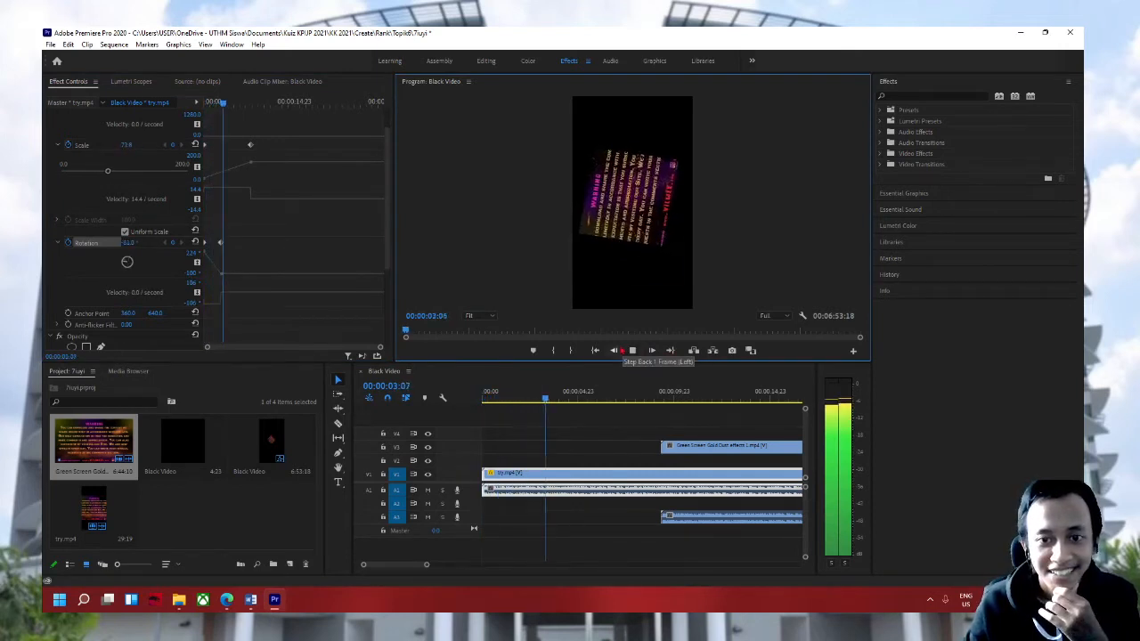
left_click(633, 350)
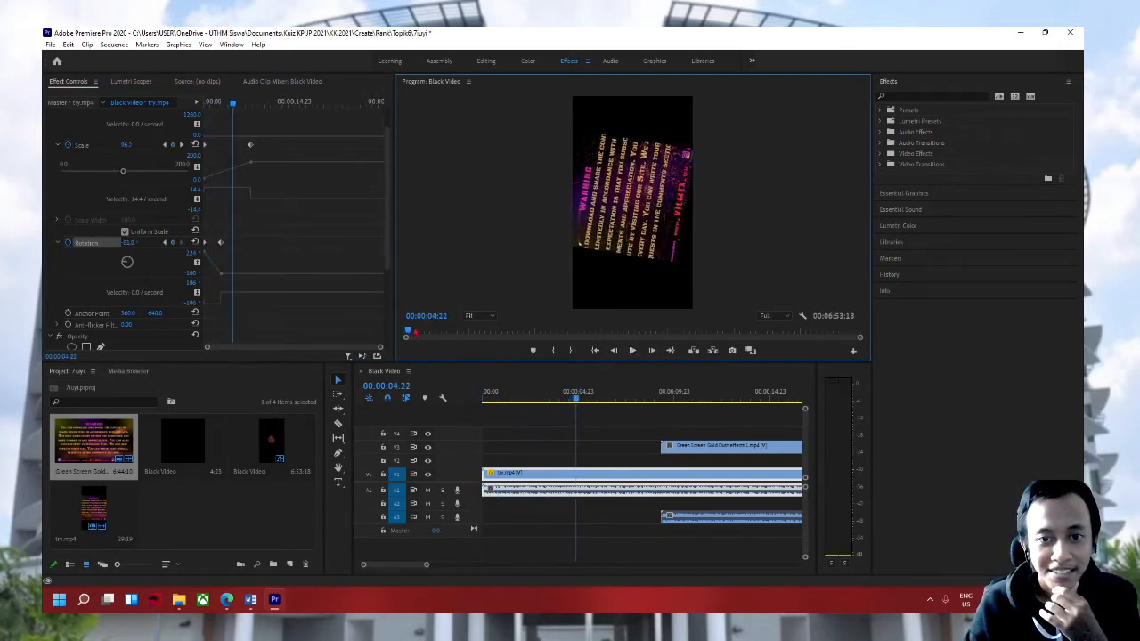
Step: Draw a small free-form Opacity mask over the centre of the try.mp4 clip and widen its feather to about 407
scroll(286, 260, "down", 2)
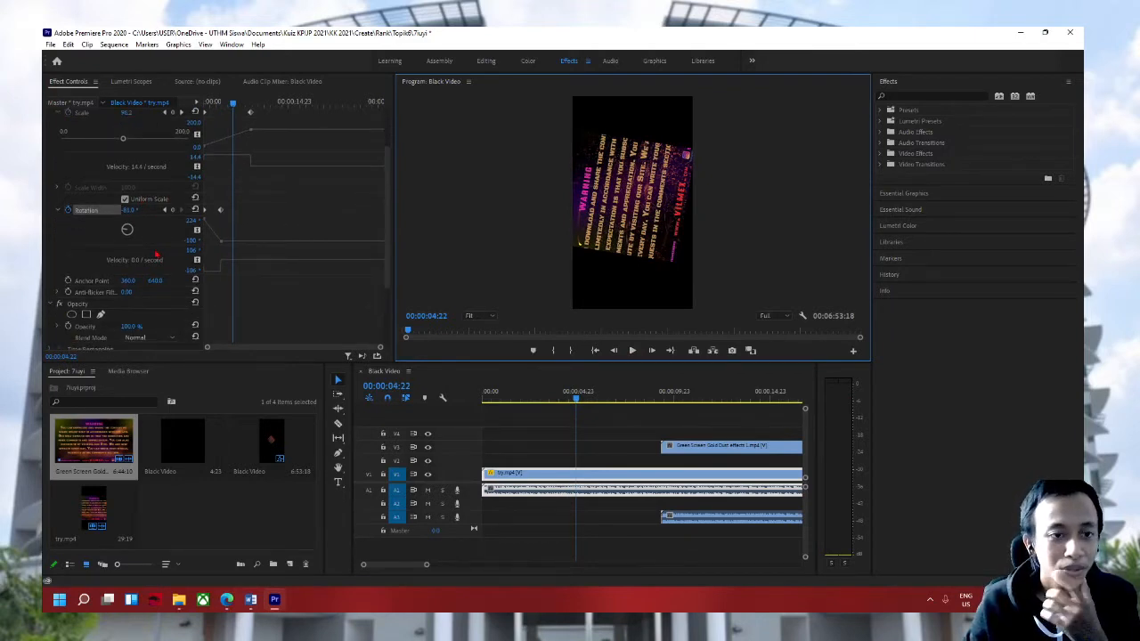
scroll(156, 255, "down", 5)
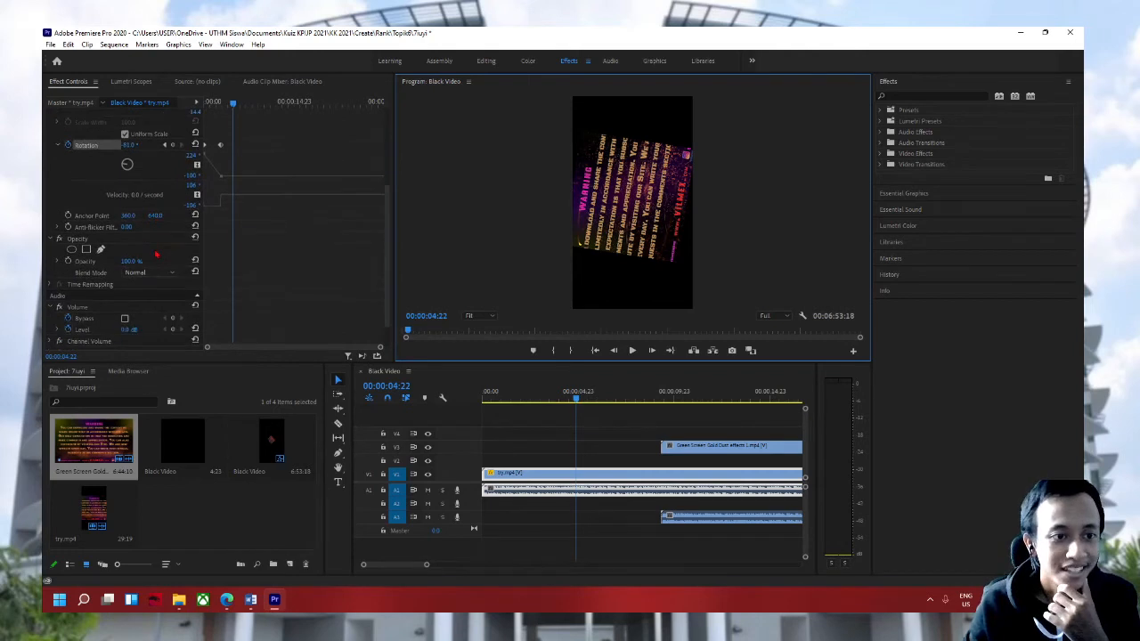
scroll(156, 253, "down", 1)
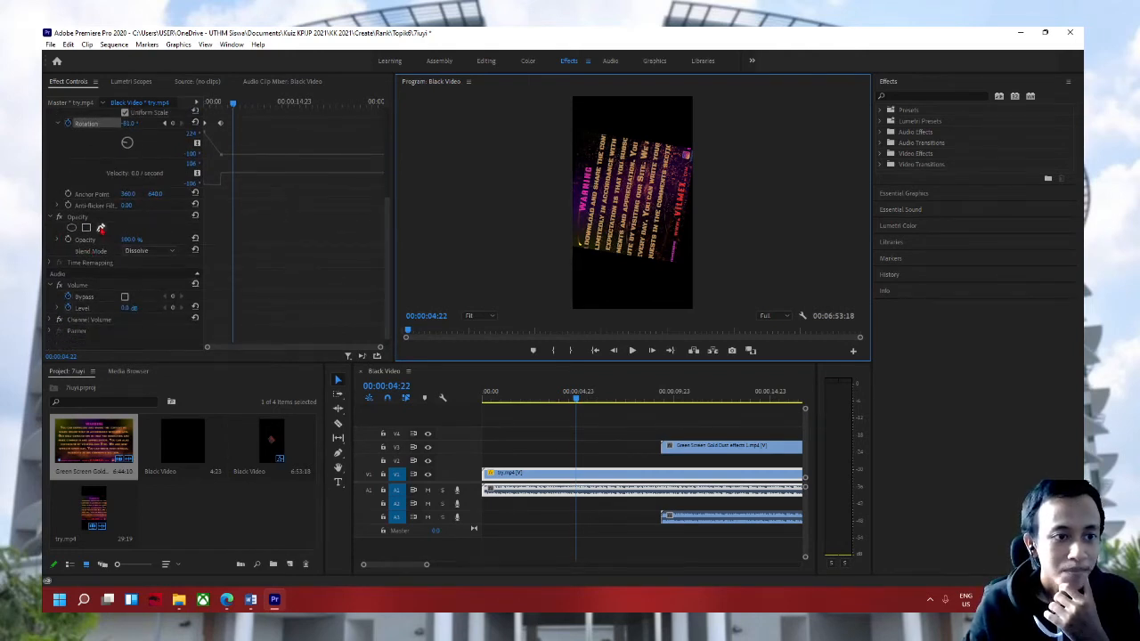
left_click(101, 228)
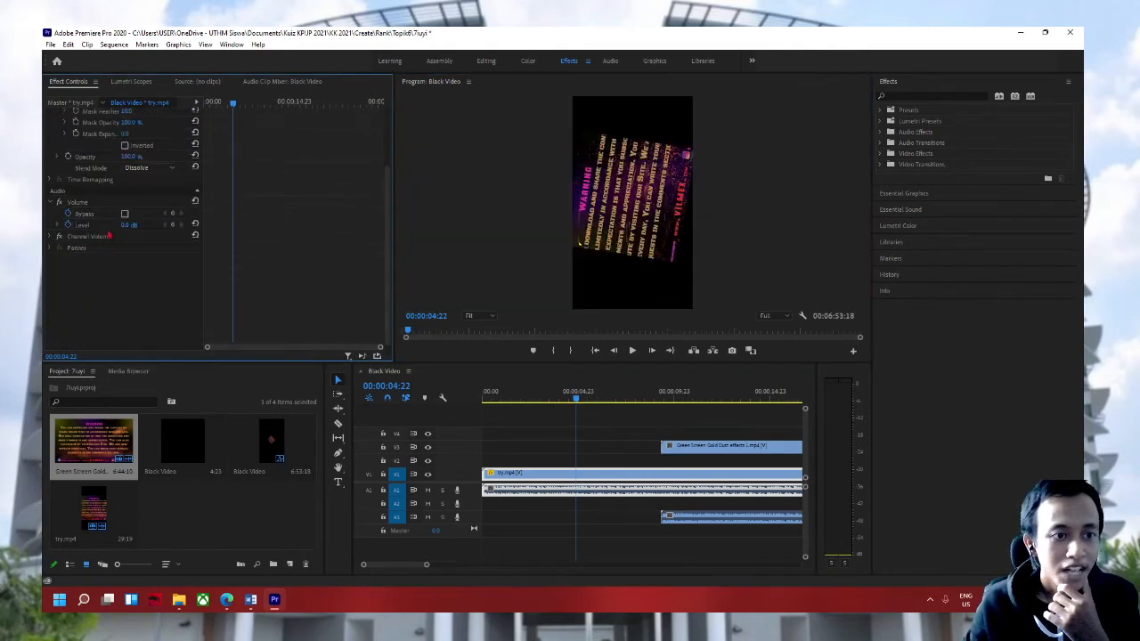
left_click(623, 223)
left_click(603, 179)
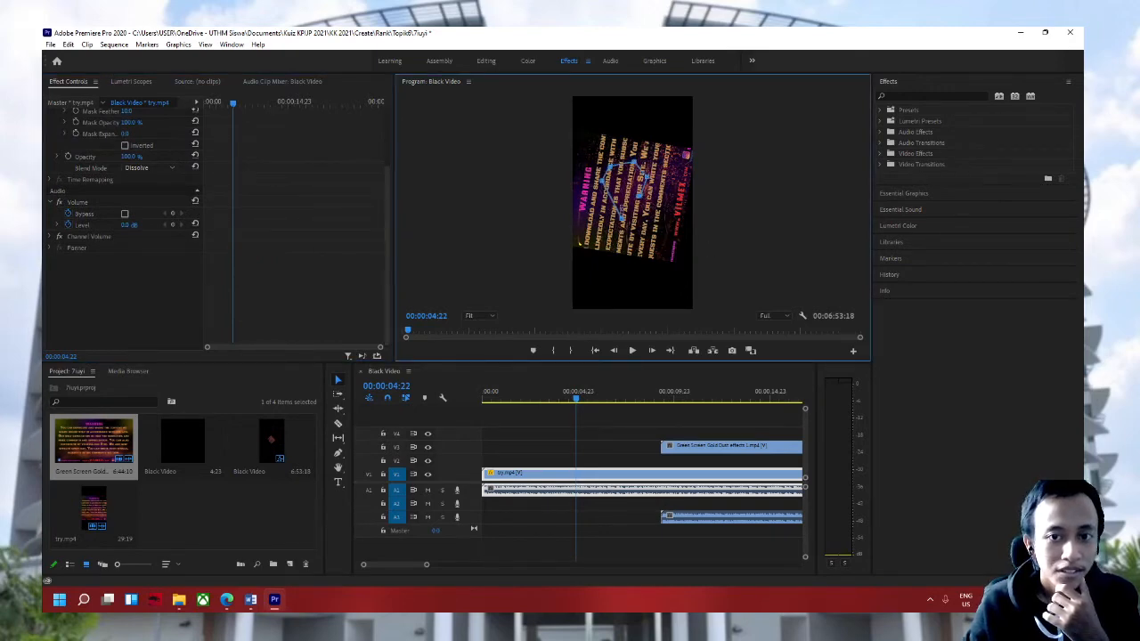
left_click(623, 220)
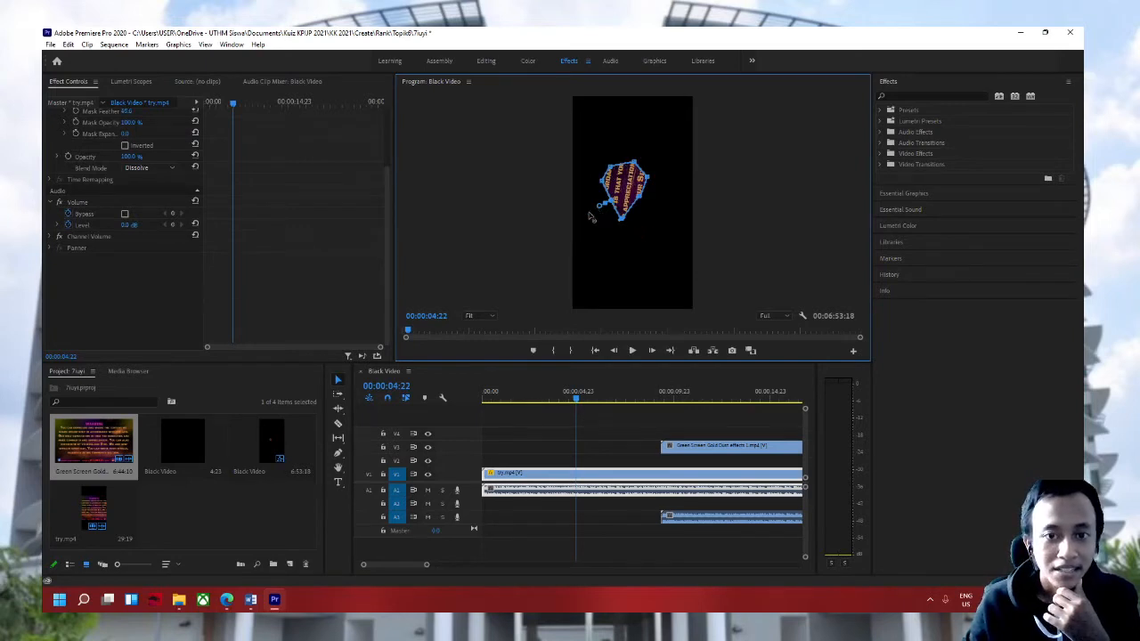
left_click_drag(599, 207, 572, 220)
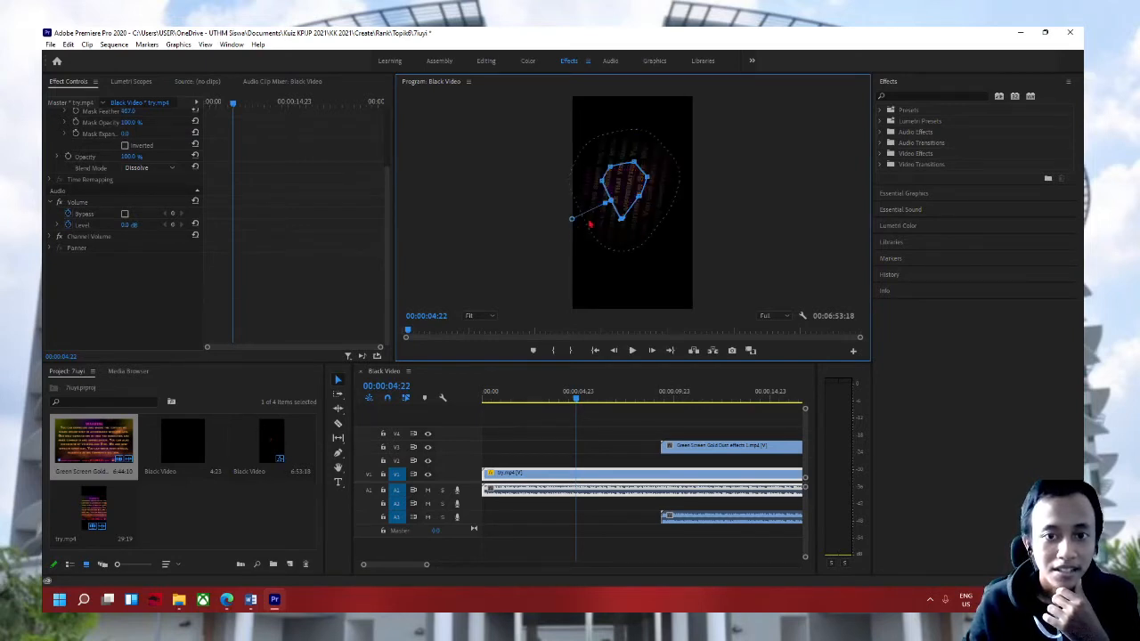
Step: Undo the mask feather change and the drawn mask shape on the try.mp4 clip
key("ctrl+z")
key("ctrl+z")
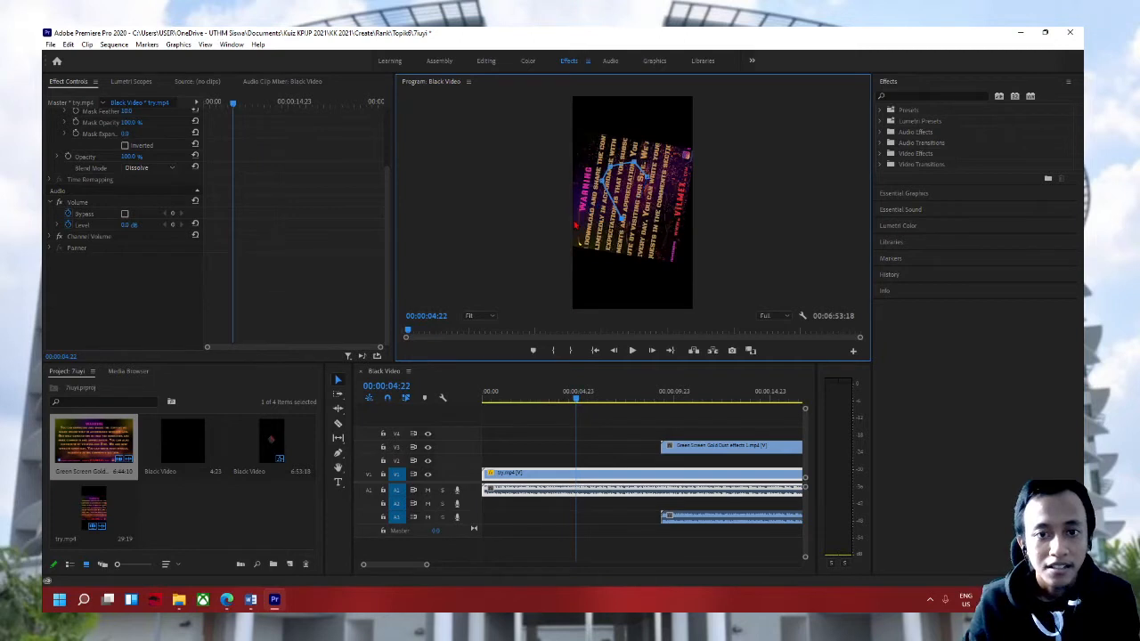
key("ctrl+z")
key("ctrl+z")
key("ctrl+z")
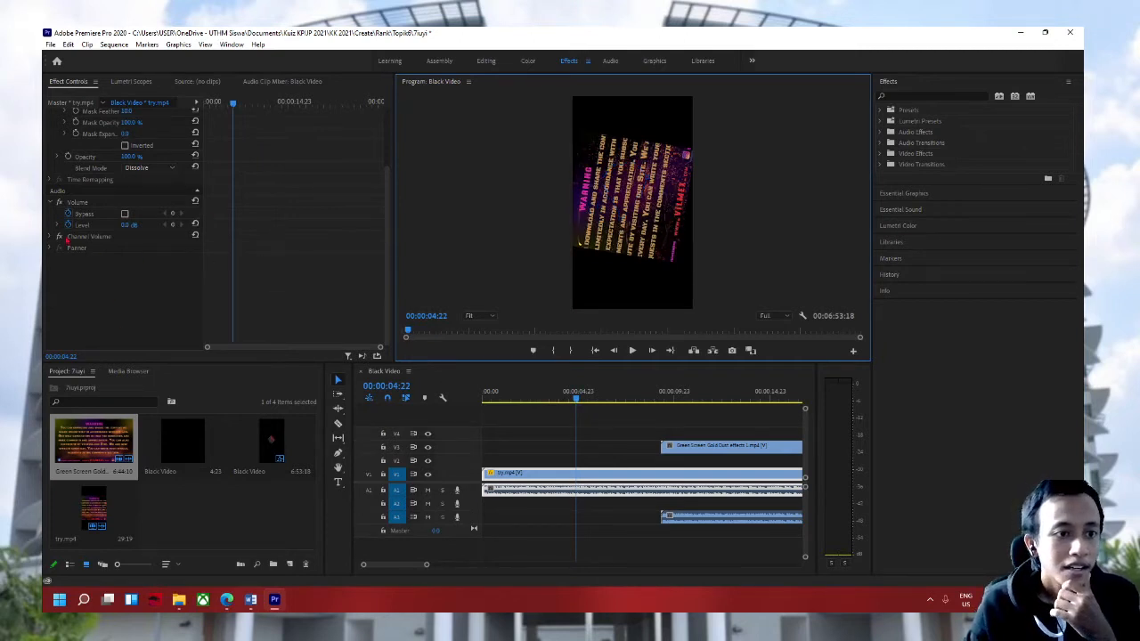
Step: Set a volume Level keyframe of about -62 dB on the try.mp4 clip at 00:00:00:00
left_click(600, 442)
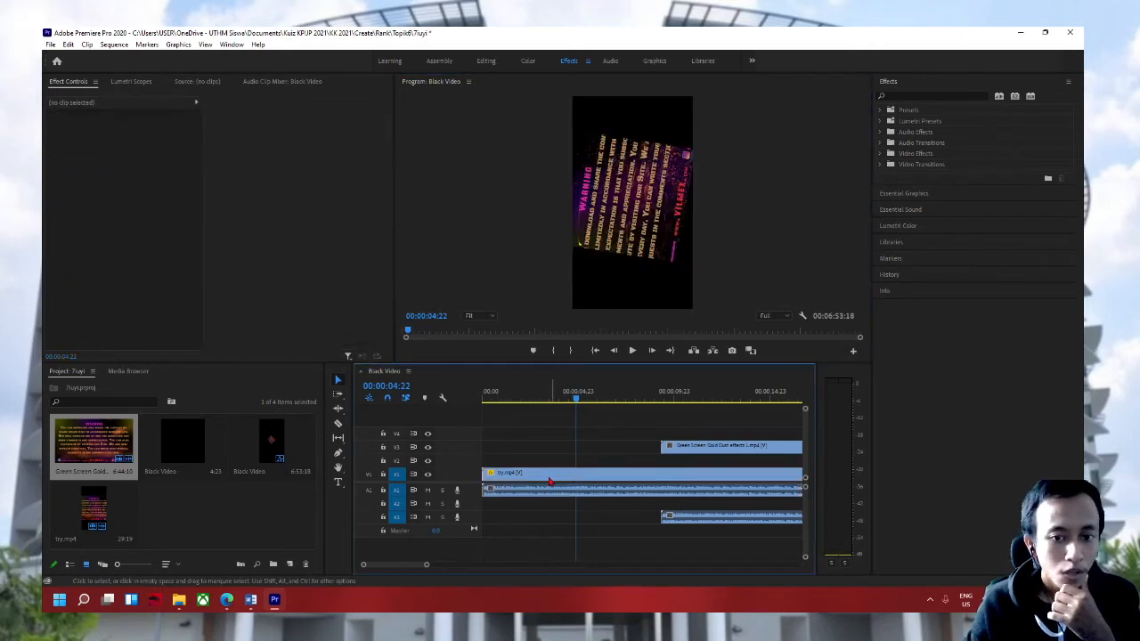
left_click_drag(570, 401, 533, 408)
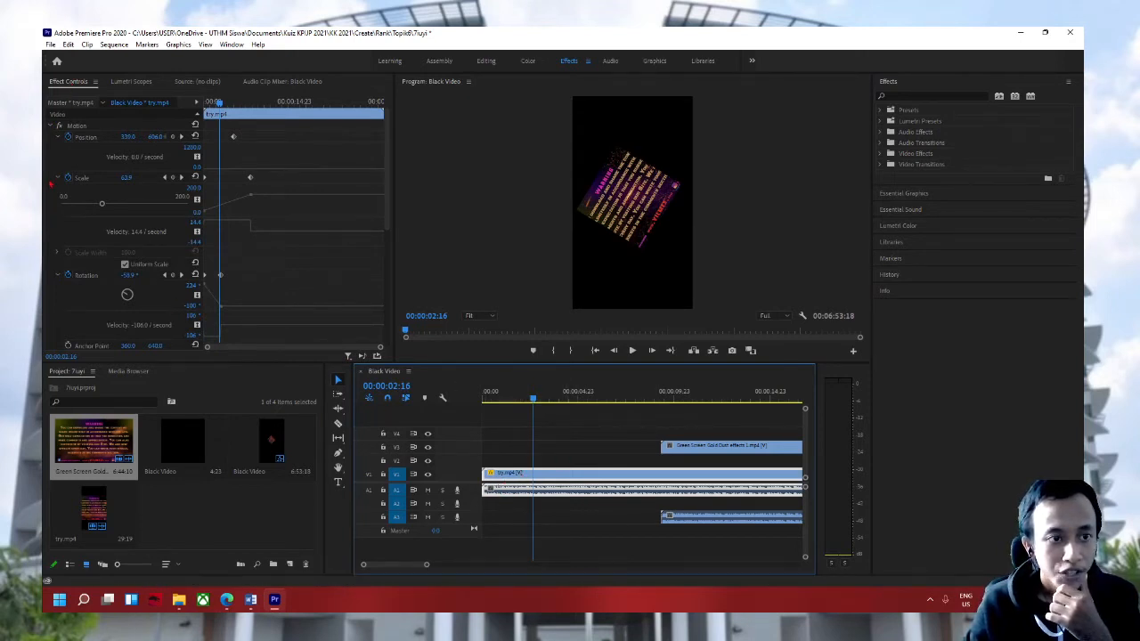
key("ctrl+s")
scroll(95, 231, "down", 5)
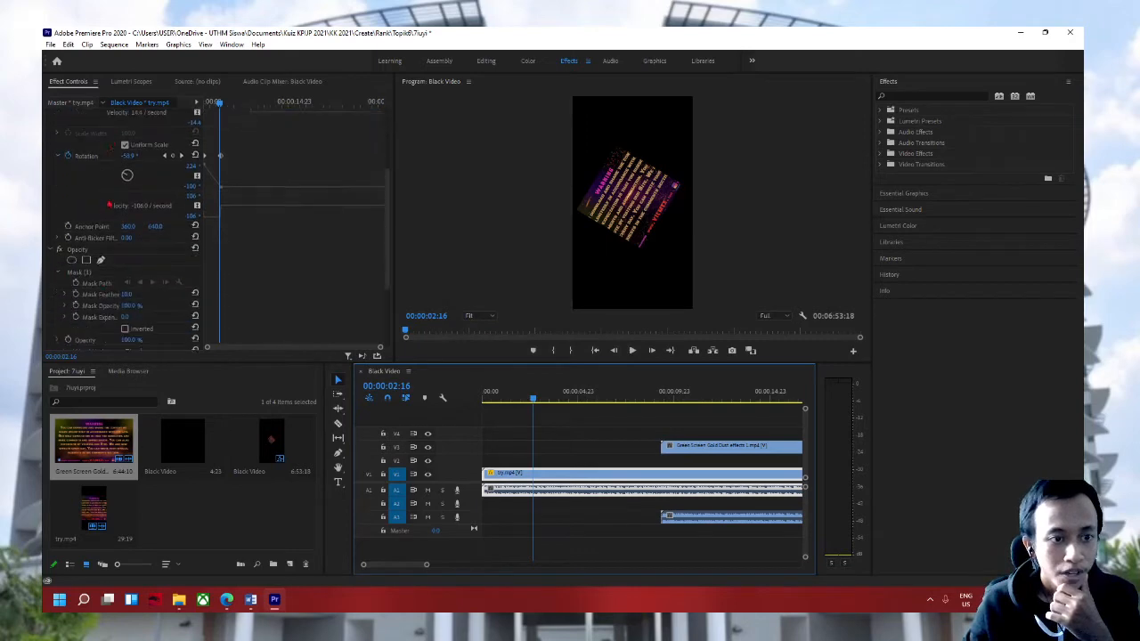
scroll(94, 230, "down", 1)
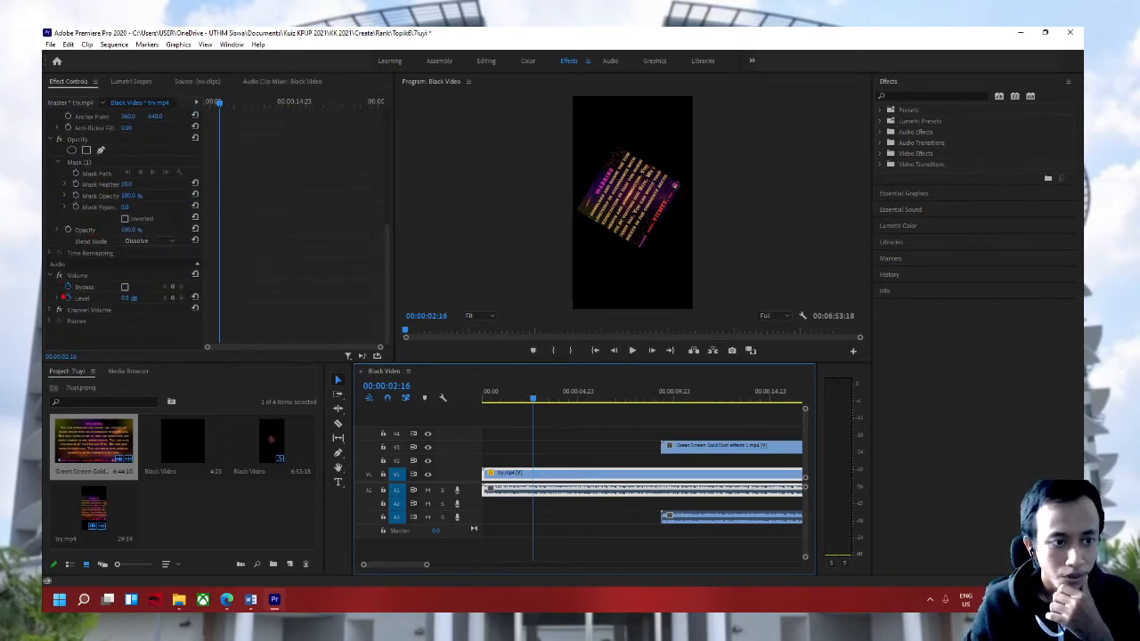
left_click(61, 301)
scroll(319, 260, "down", 3)
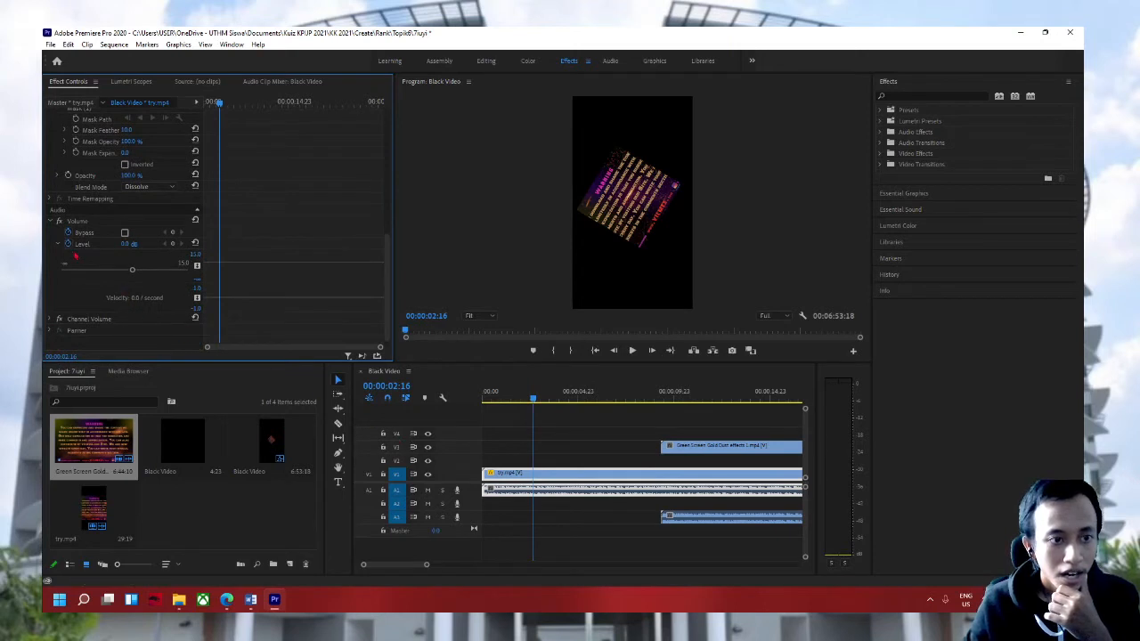
left_click(595, 350)
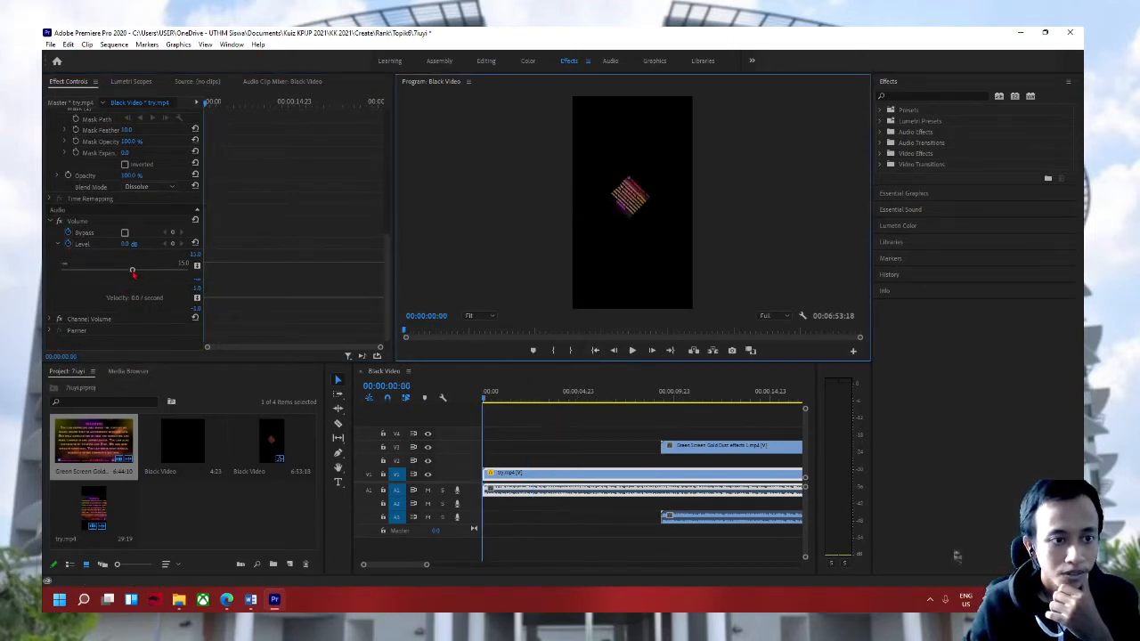
left_click_drag(132, 272, 66, 270)
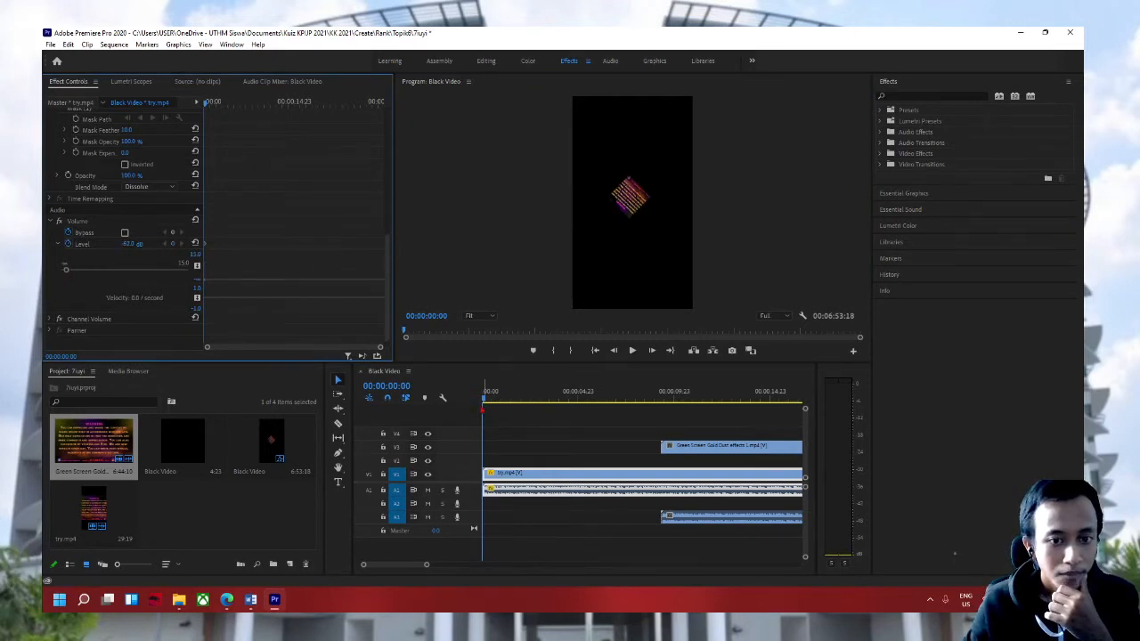
Step: At 00:00:05:01, enable Opacity keyframes for the try.mp4 clip and set its volume Level to about 4.7 dB
key("space")
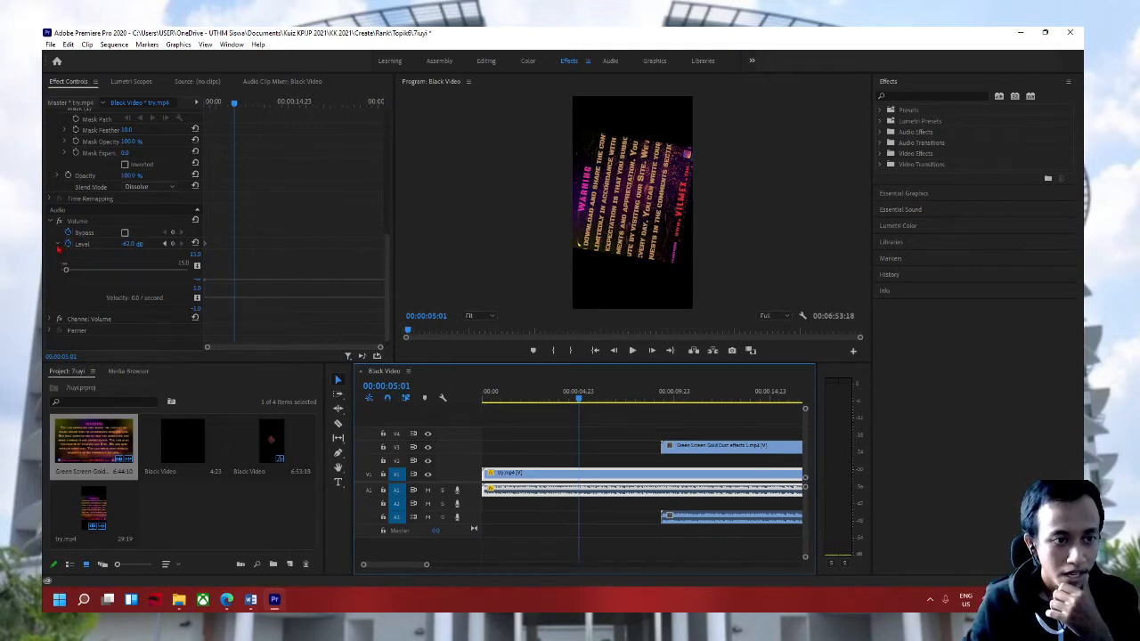
scroll(74, 175, "up", 1)
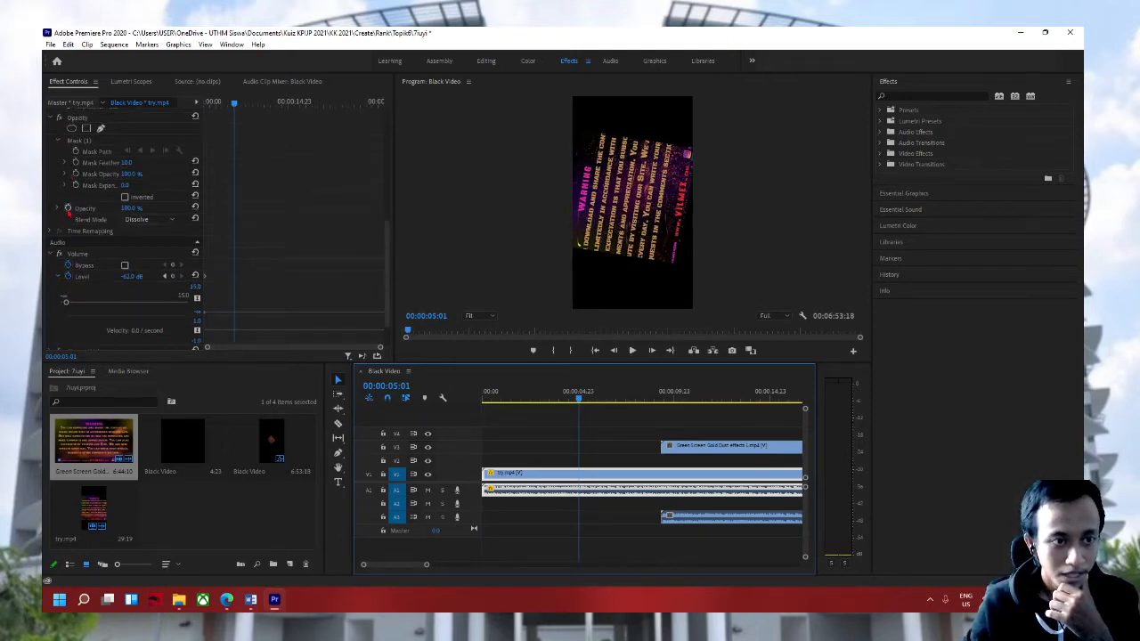
left_click(67, 207)
left_click(59, 208)
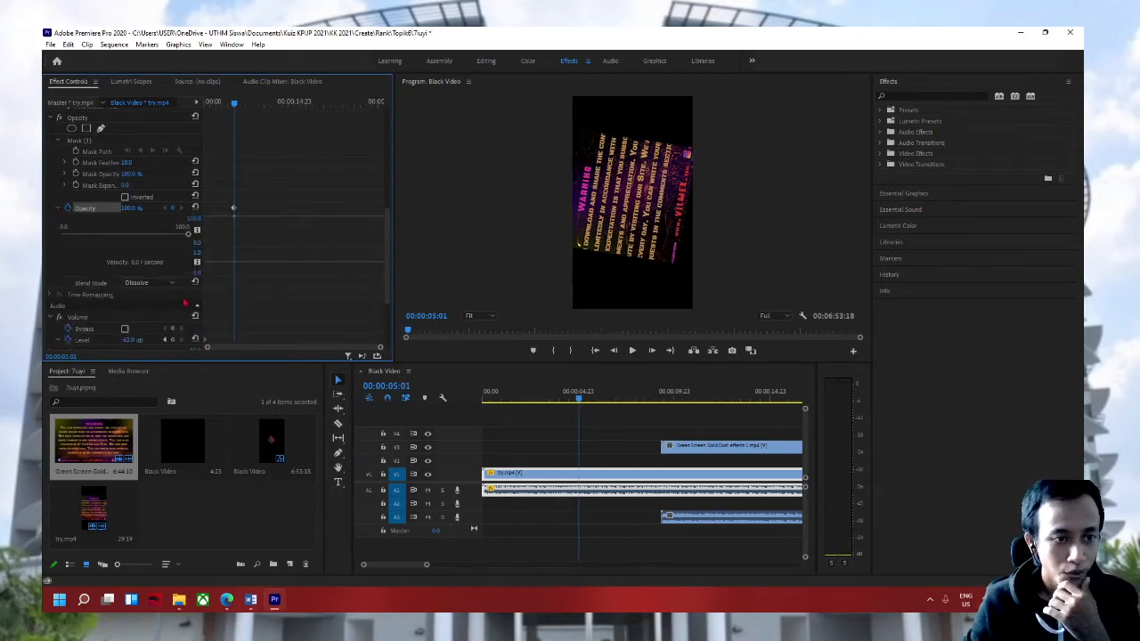
scroll(184, 303, "down", 3)
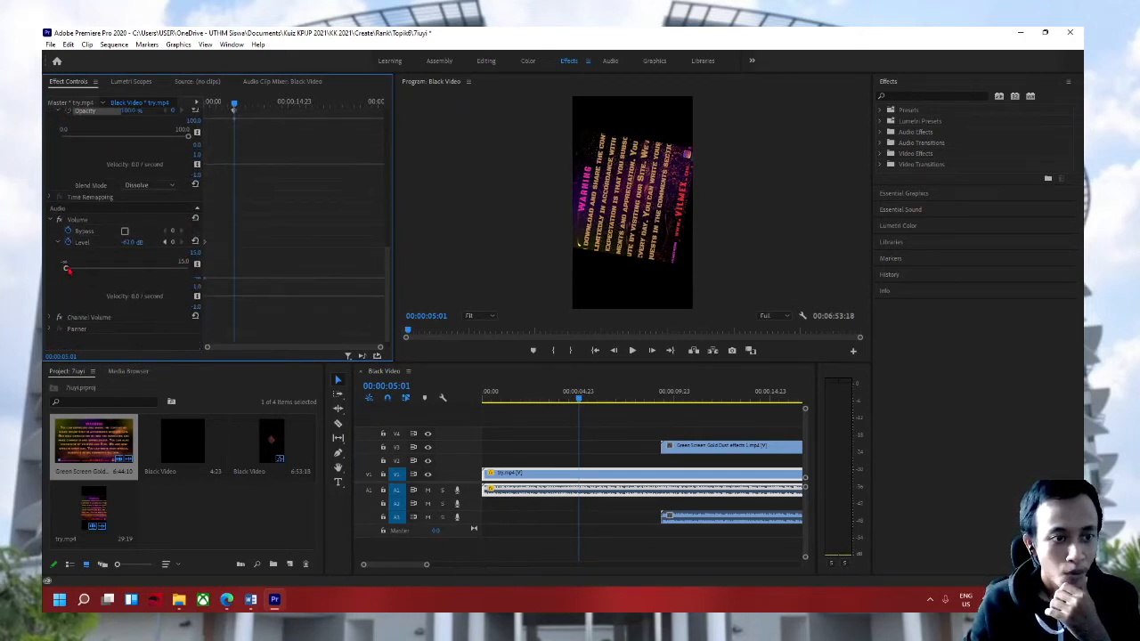
left_click_drag(66, 269, 153, 268)
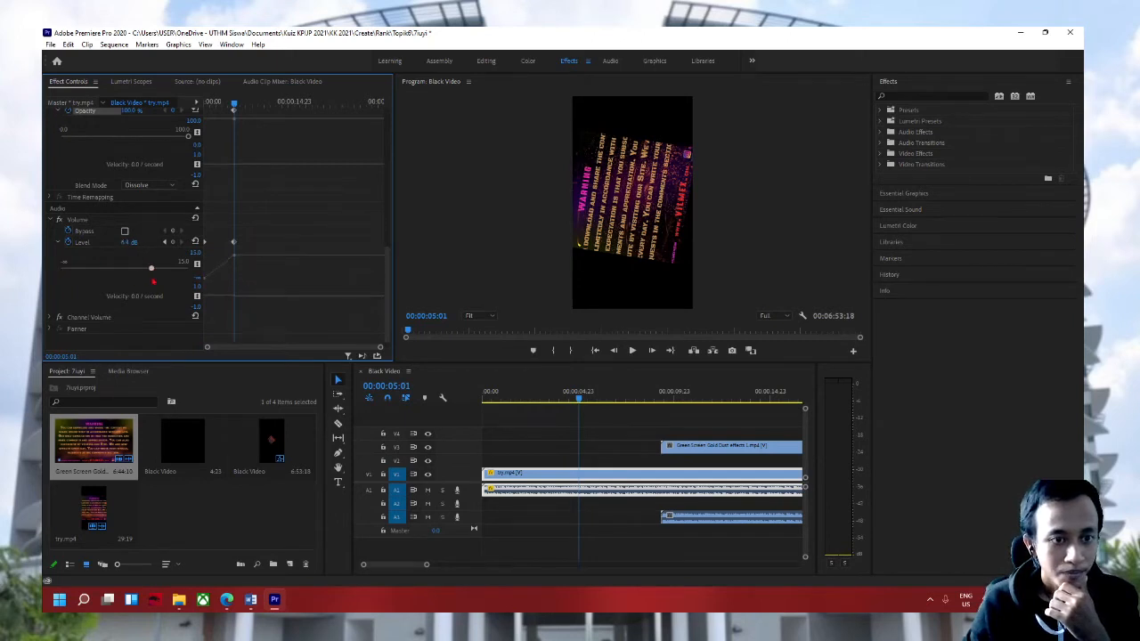
Step: Play the sequence from the start to preview the volume fade-in, stop at 00:00:05:19 and deselect the clip
left_click(594, 350)
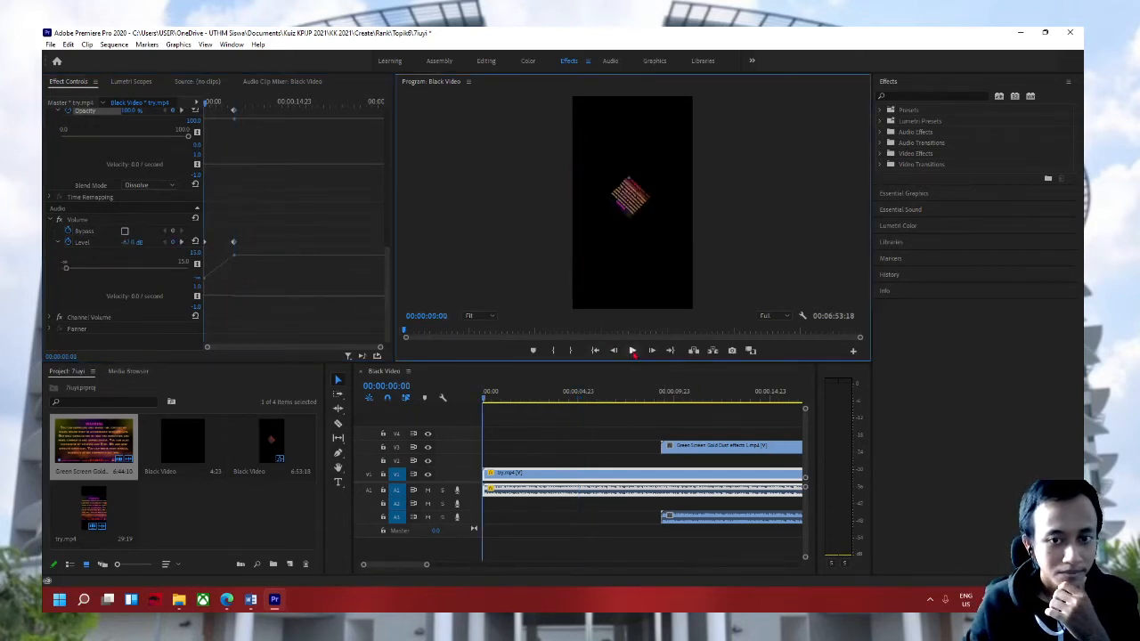
left_click(632, 349)
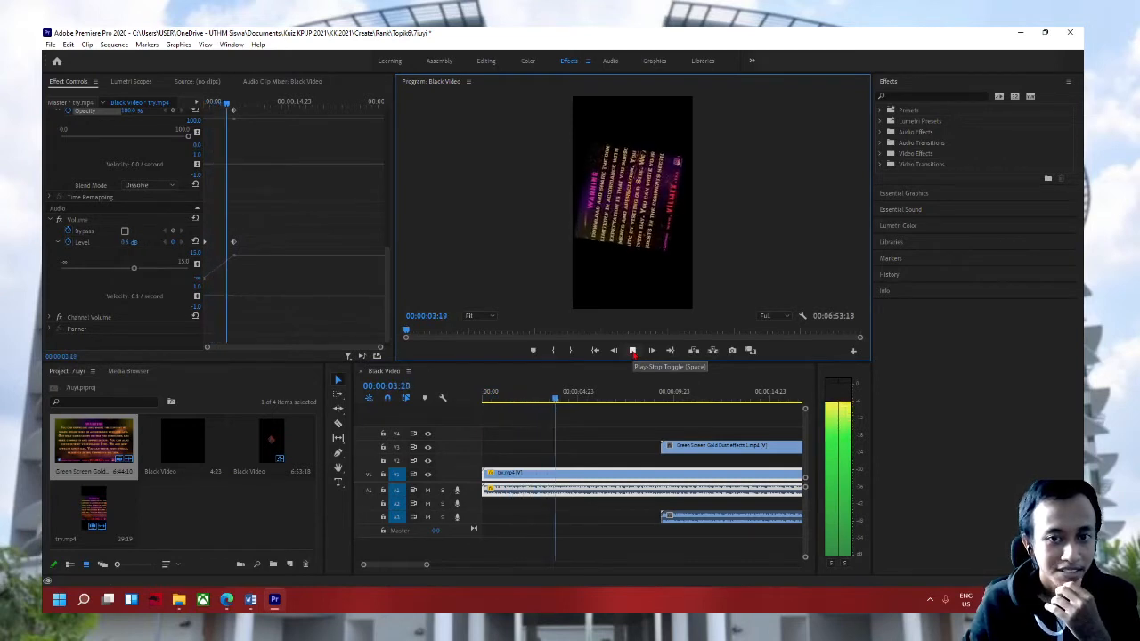
left_click(632, 351)
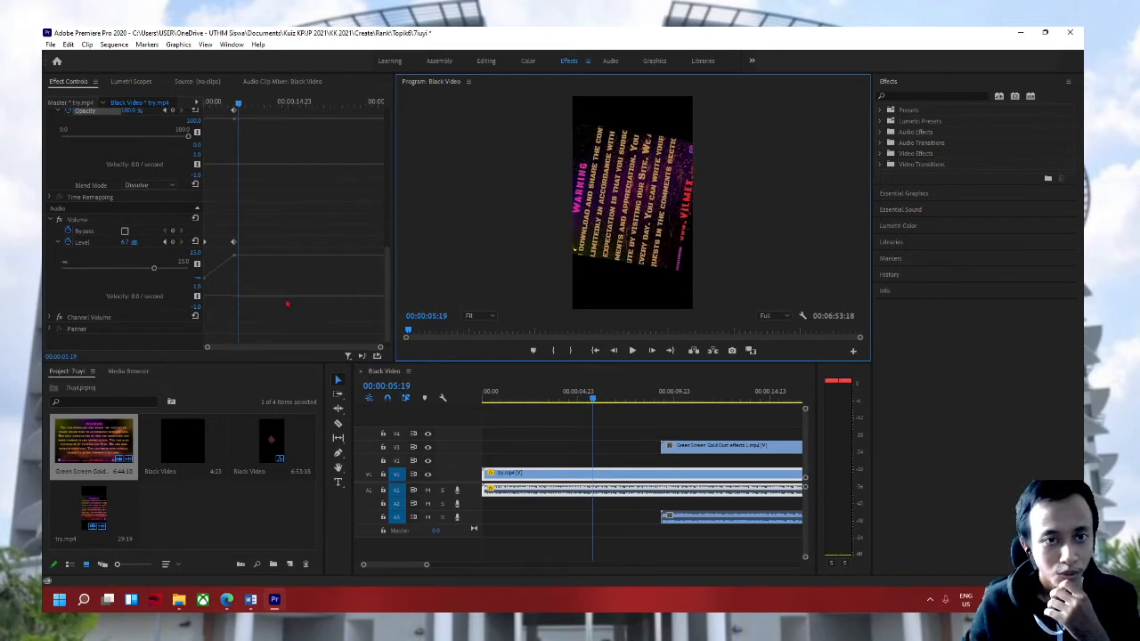
left_click(562, 465)
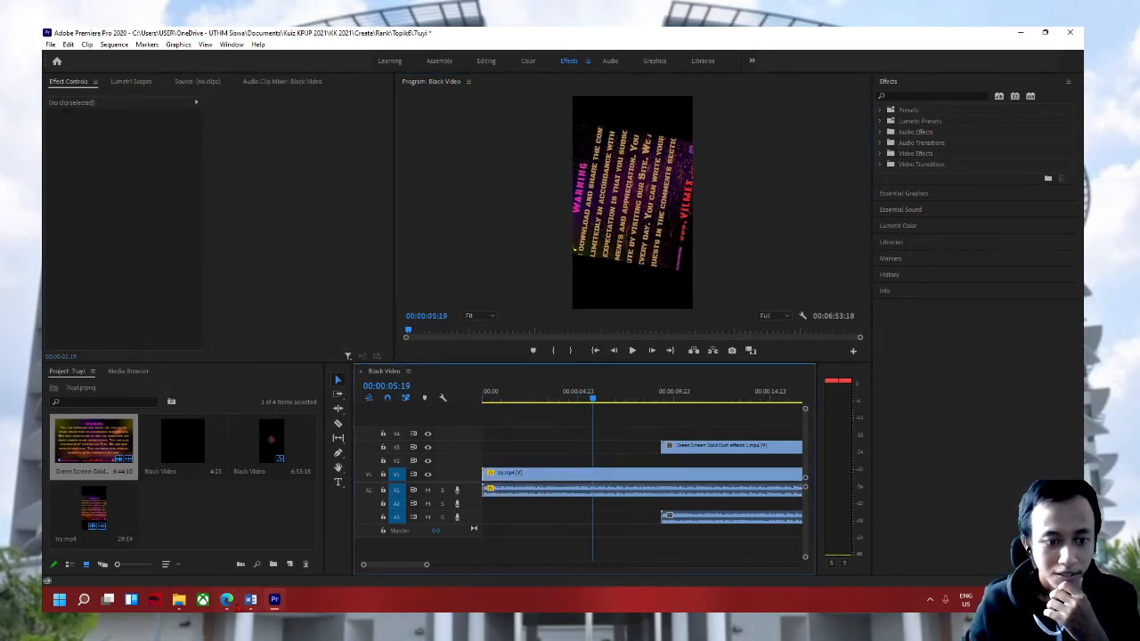
Step: Switch to the Word topic list, strike through "Basic Tool" and "Compress", and select "Some Tricks"
left_click(250, 599)
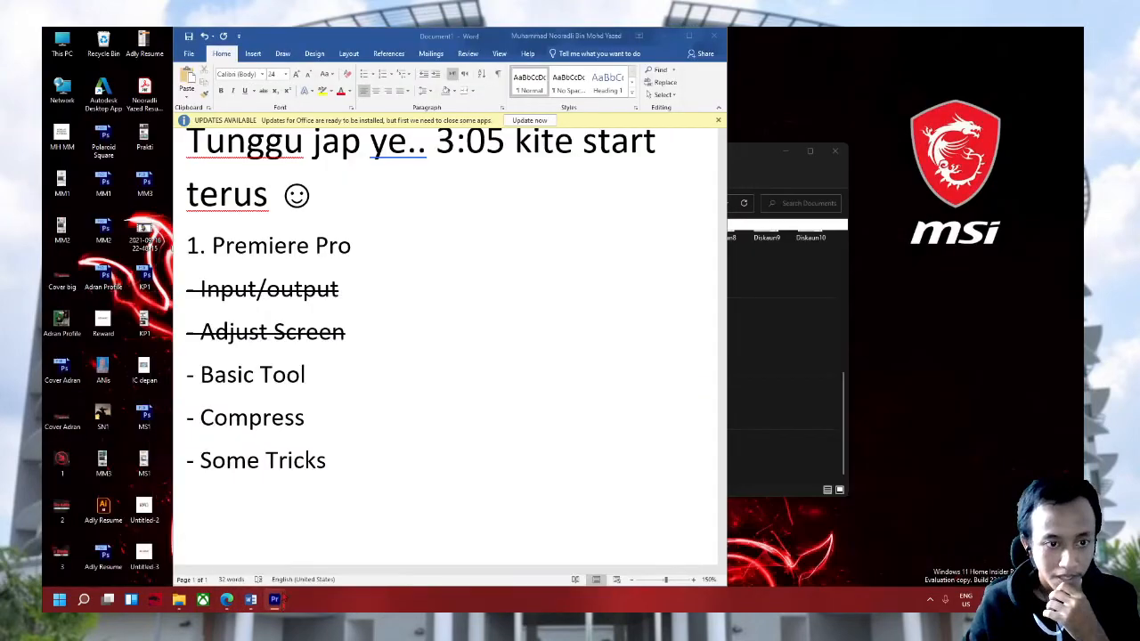
left_click_drag(306, 375, 199, 375)
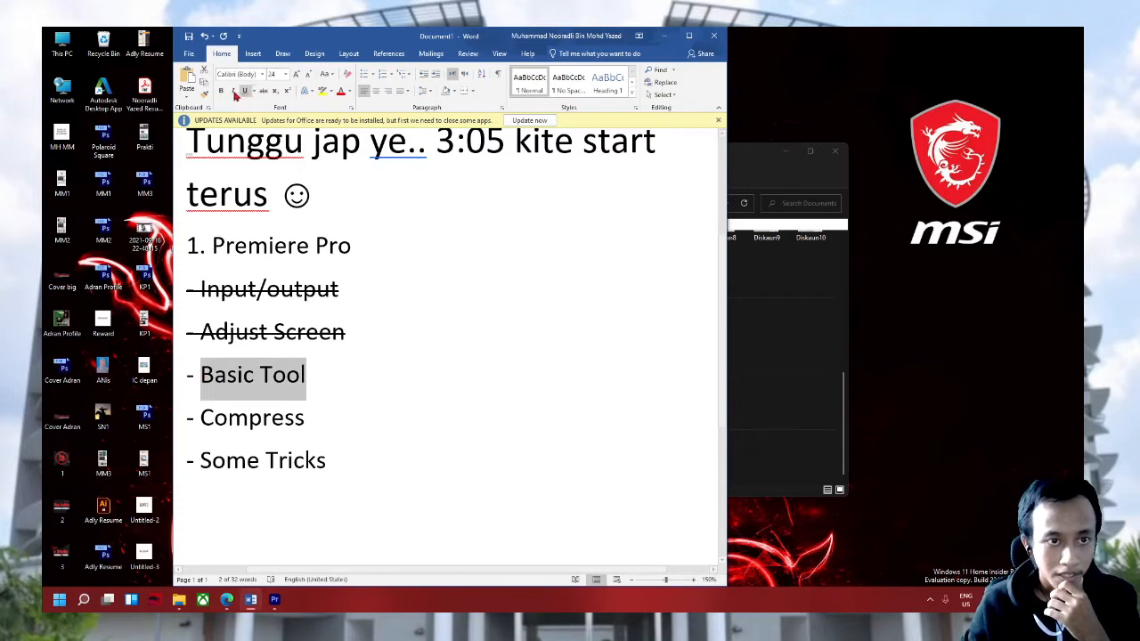
left_click(267, 94)
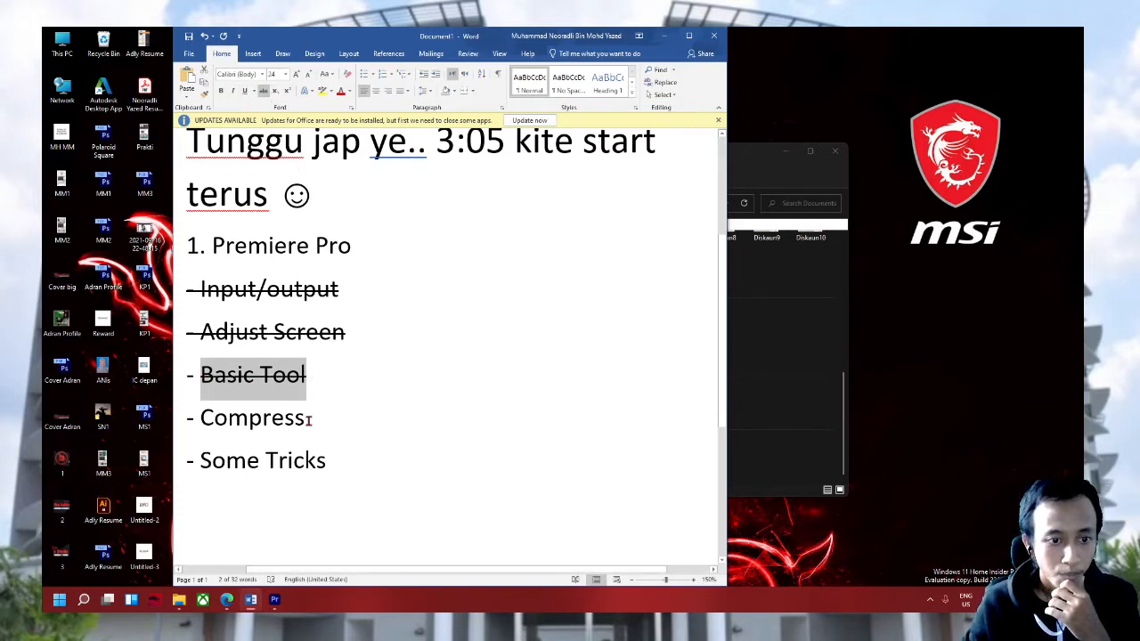
left_click_drag(306, 419, 200, 418)
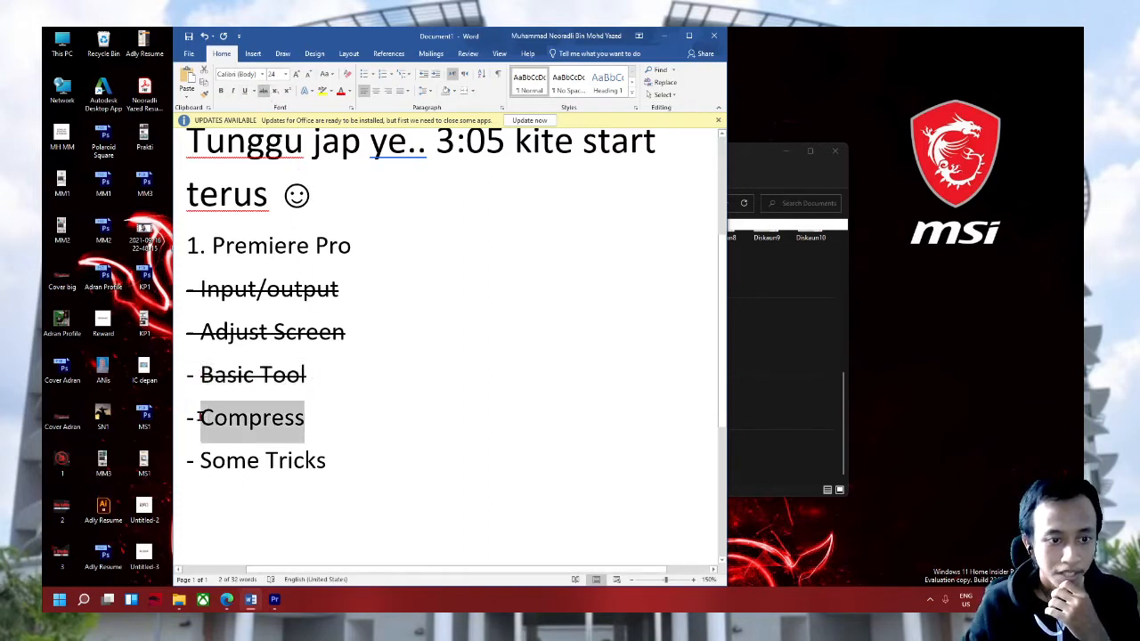
left_click(264, 92)
left_click(342, 422)
left_click_drag(329, 463, 198, 463)
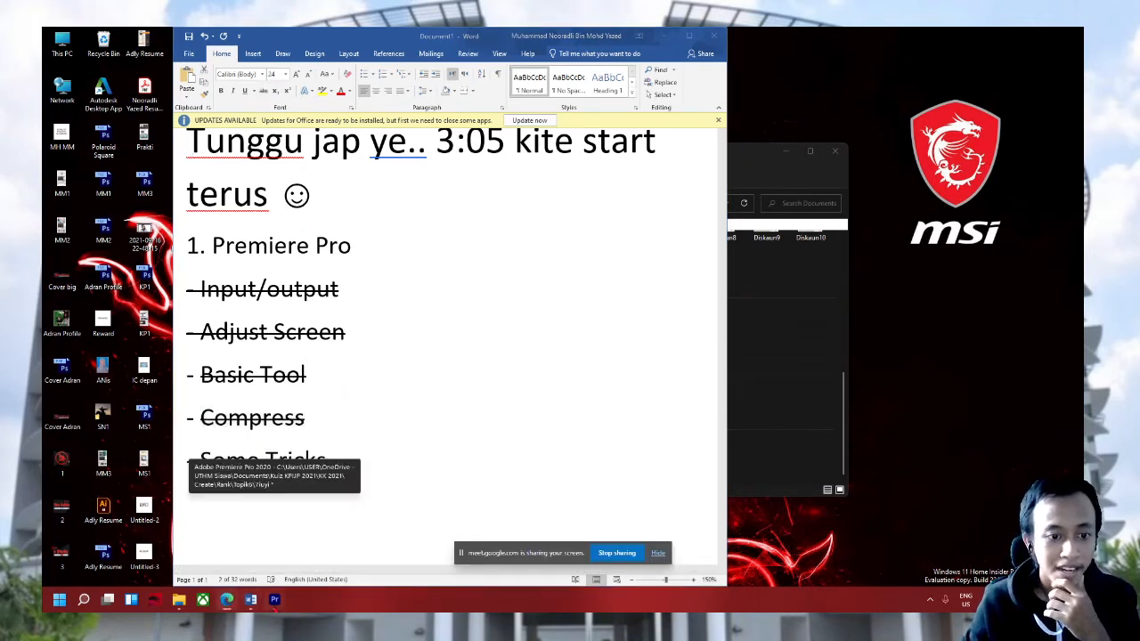
Step: Switch back to Premiere Pro and leave nothing selected in the Black Video timeline
left_click(274, 600)
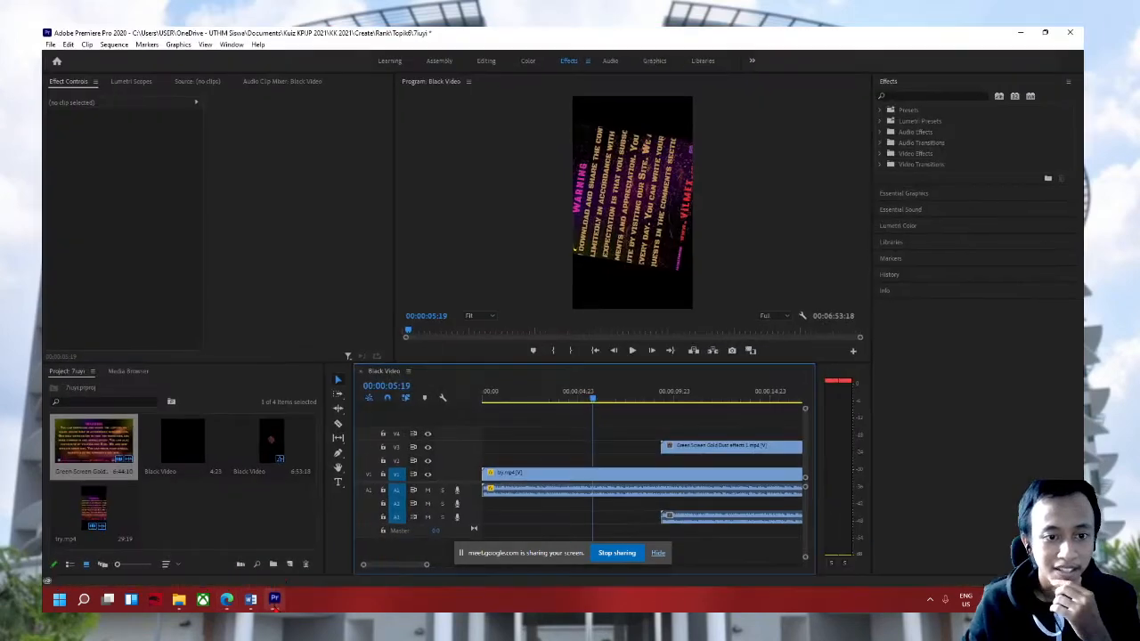
left_click(531, 447)
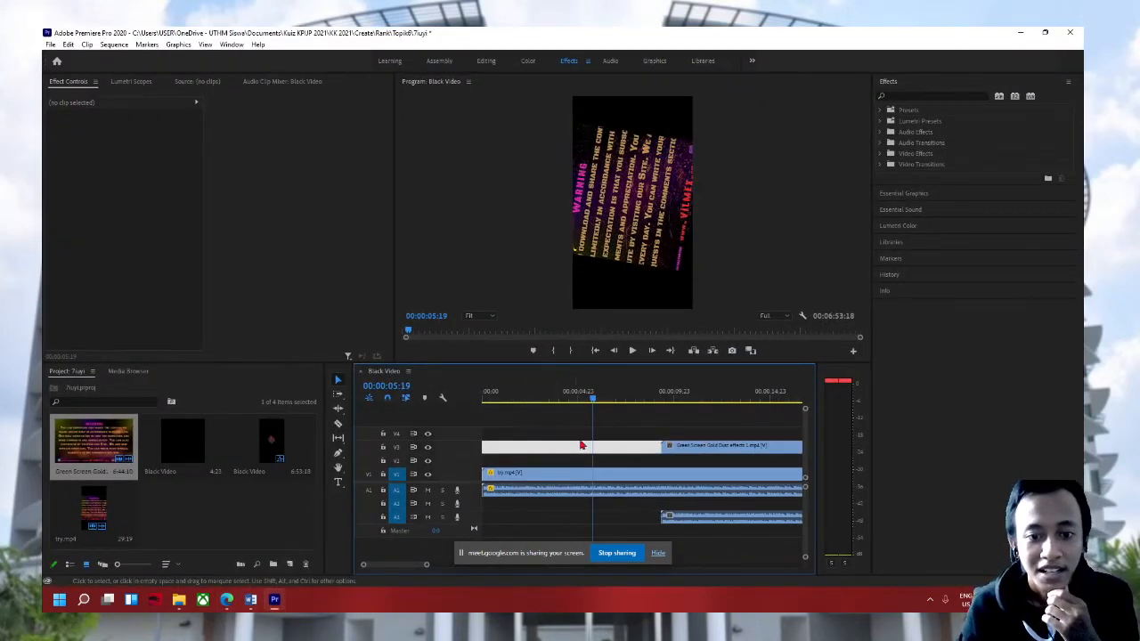
left_click(570, 430)
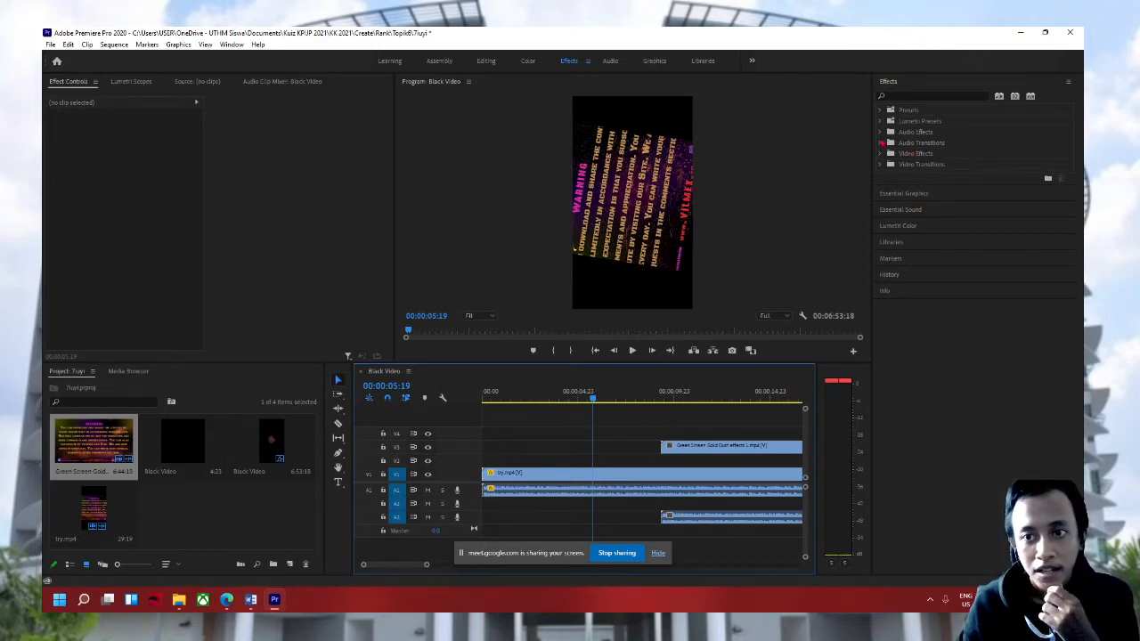
Step: Apply the Exponential Fade audio crossfade to the start and end of the try.mp4 clip's audio on A1
left_click(880, 131)
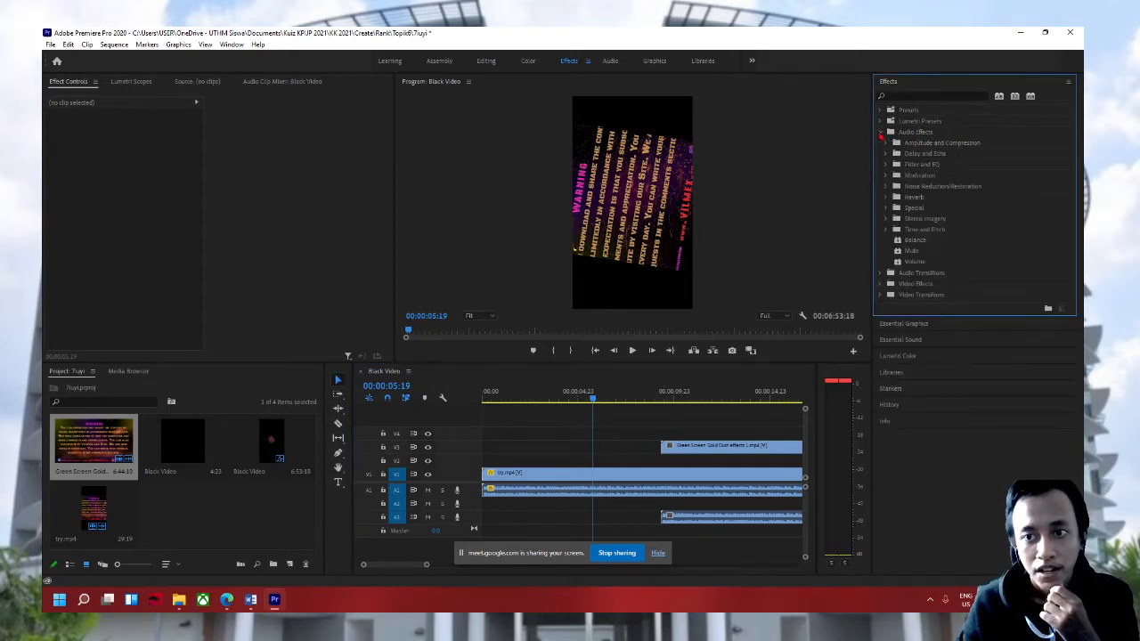
left_click(880, 132)
left_click(880, 142)
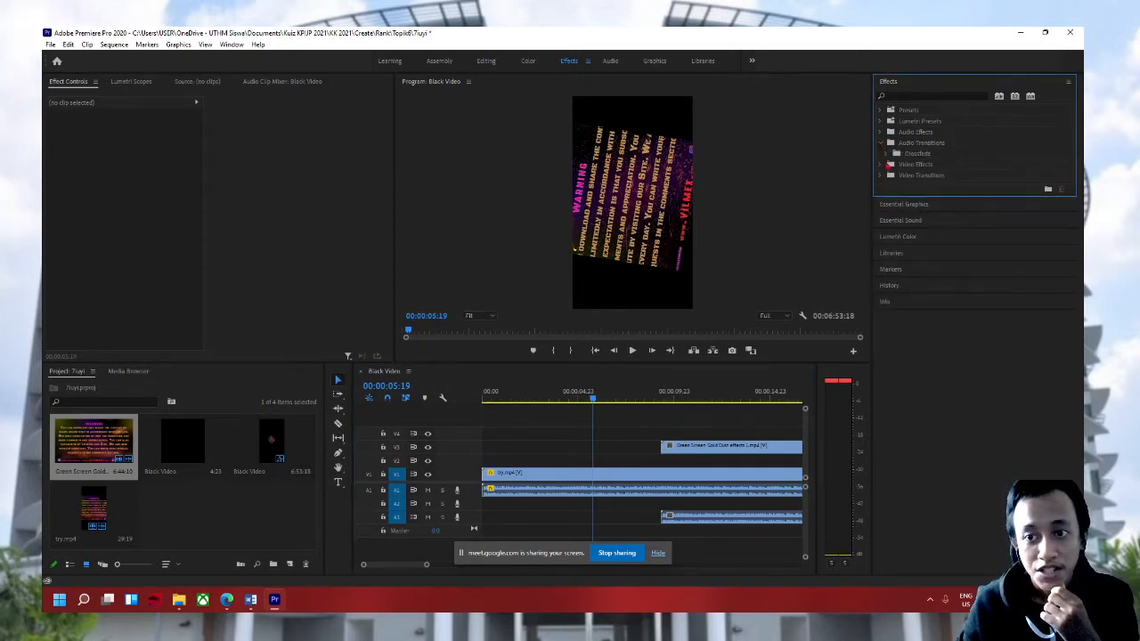
left_click(880, 175)
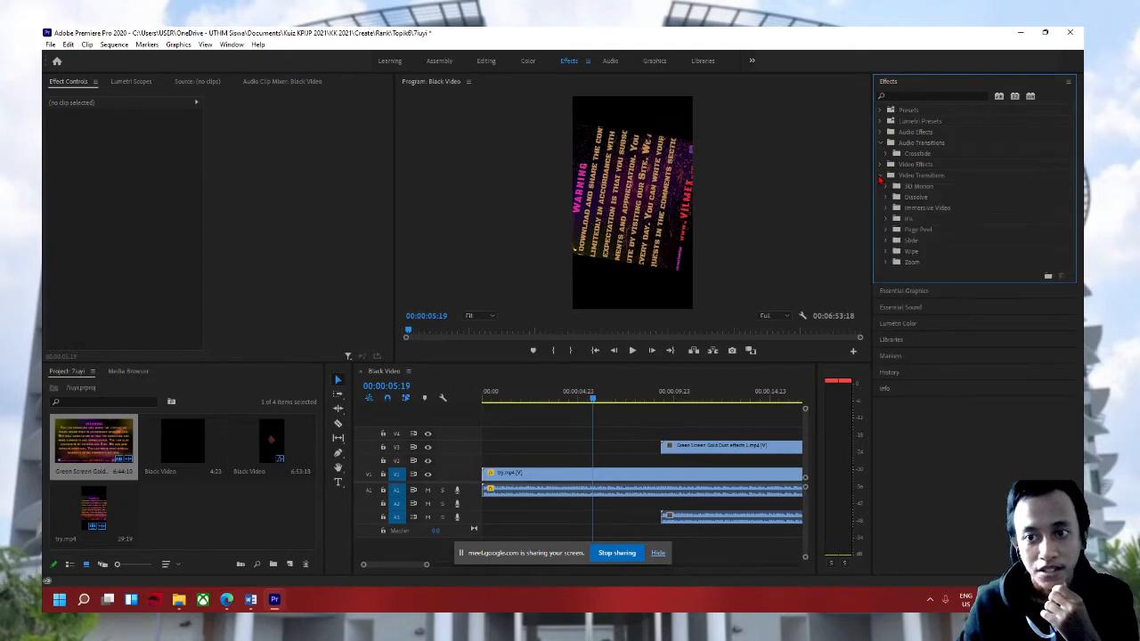
left_click(887, 155)
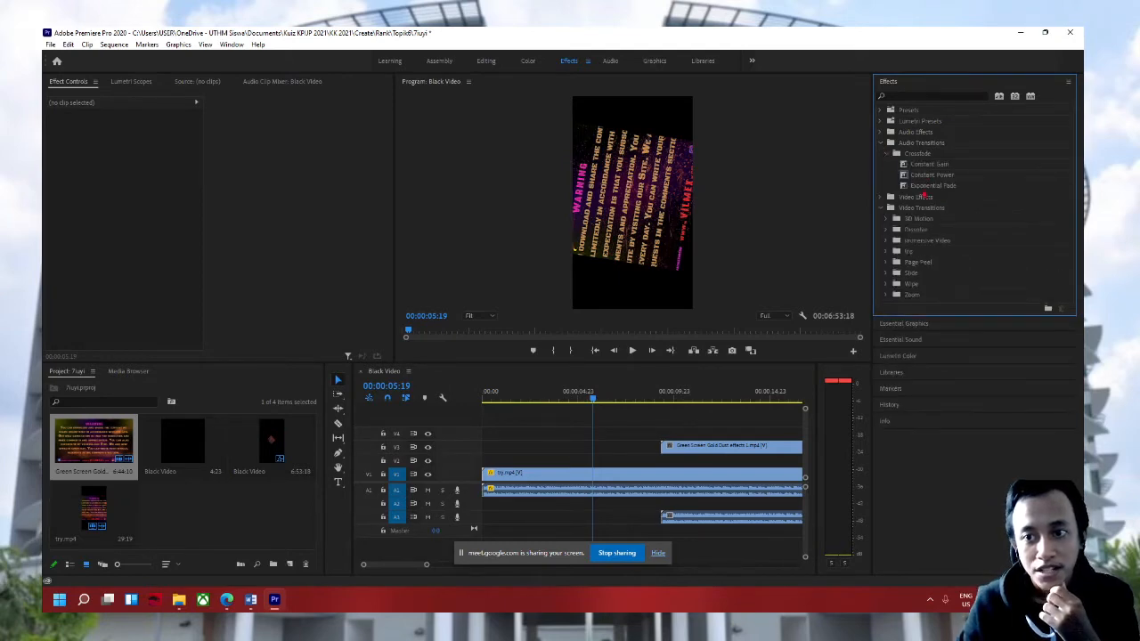
left_click_drag(931, 187, 487, 494)
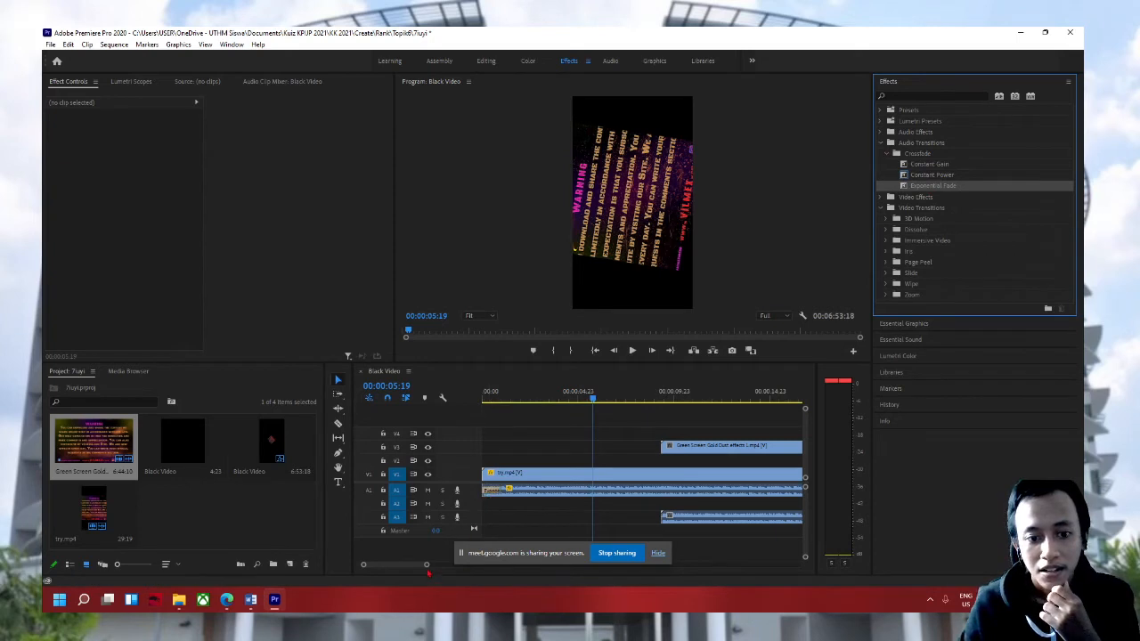
left_click_drag(426, 565, 462, 573)
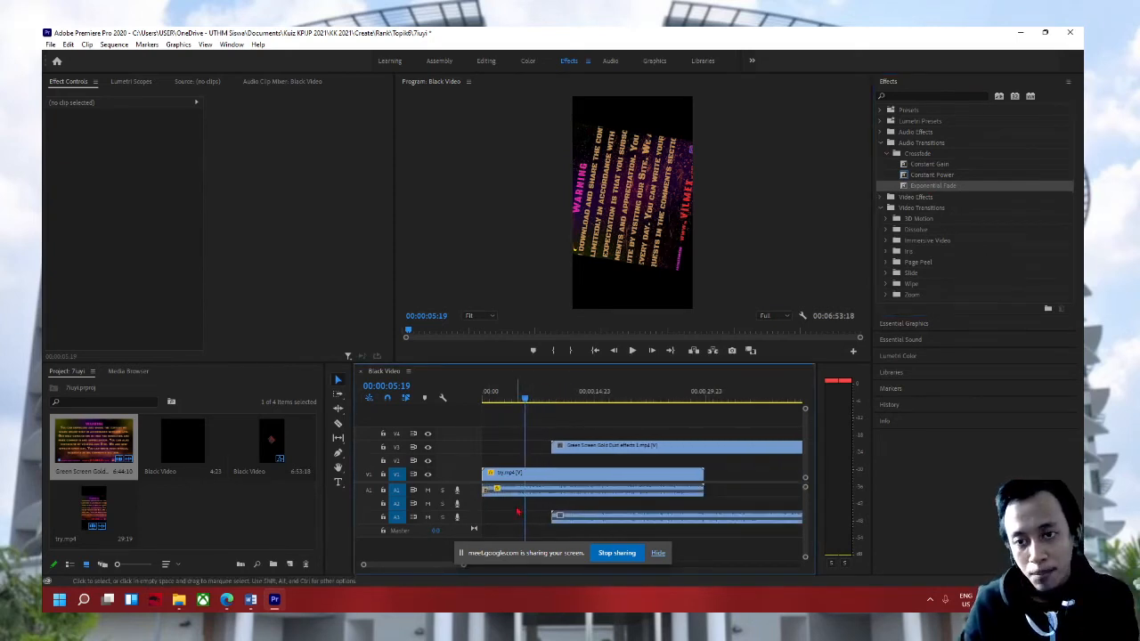
left_click(913, 211)
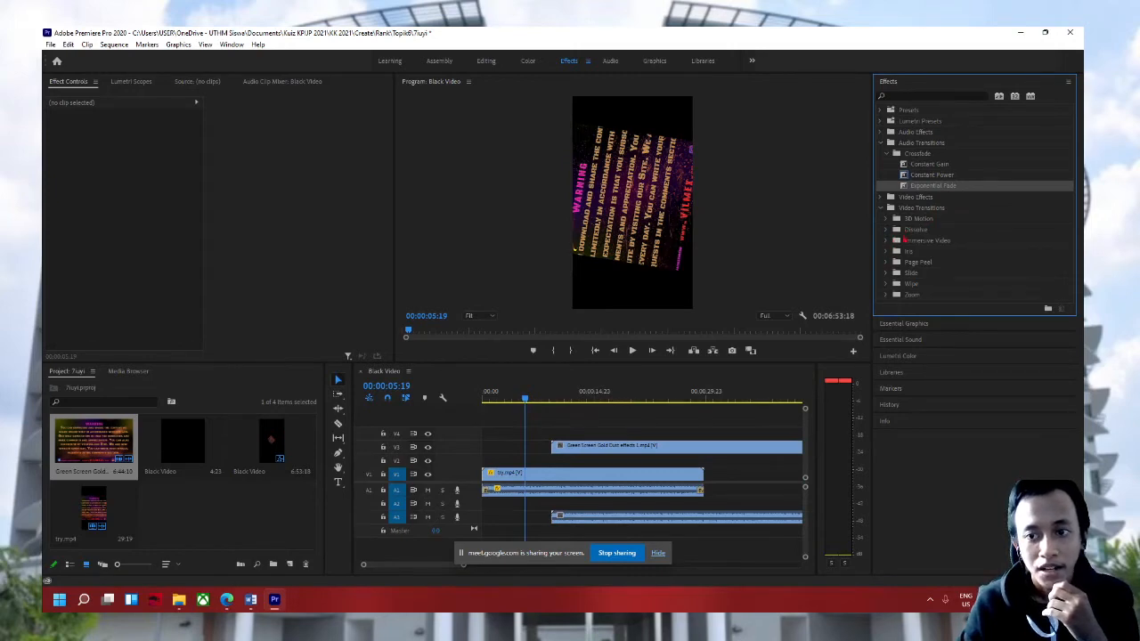
Step: Move the Green Screen Gold Dust clip to V1 directly after try.mp4 and apply the Iris Round transition at their cut
left_click_drag(593, 444, 728, 477)
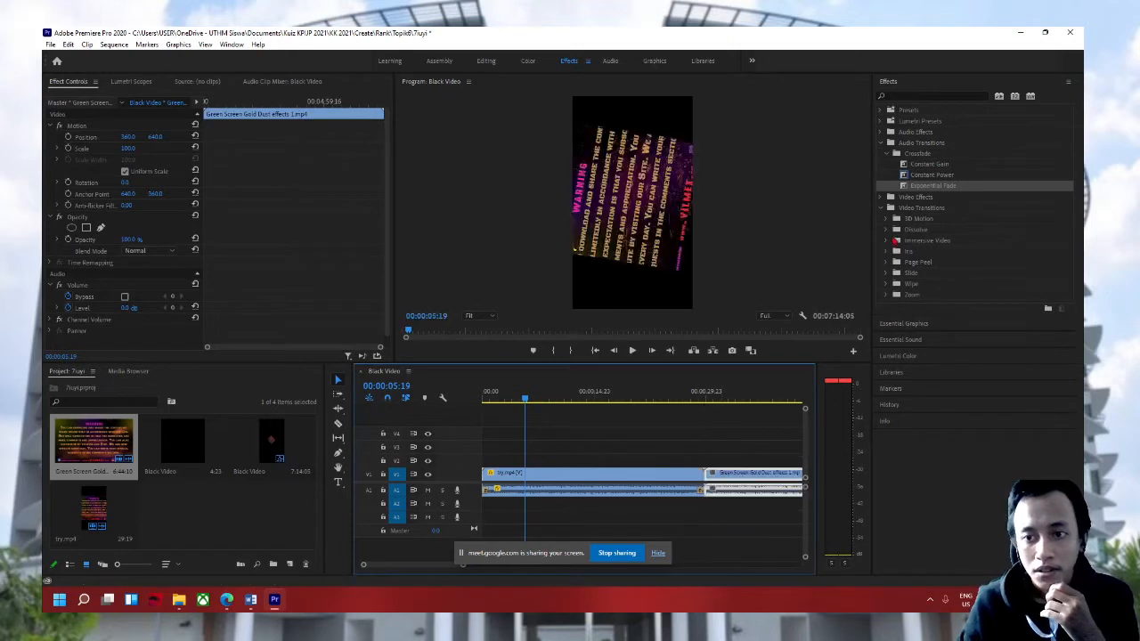
left_click(886, 220)
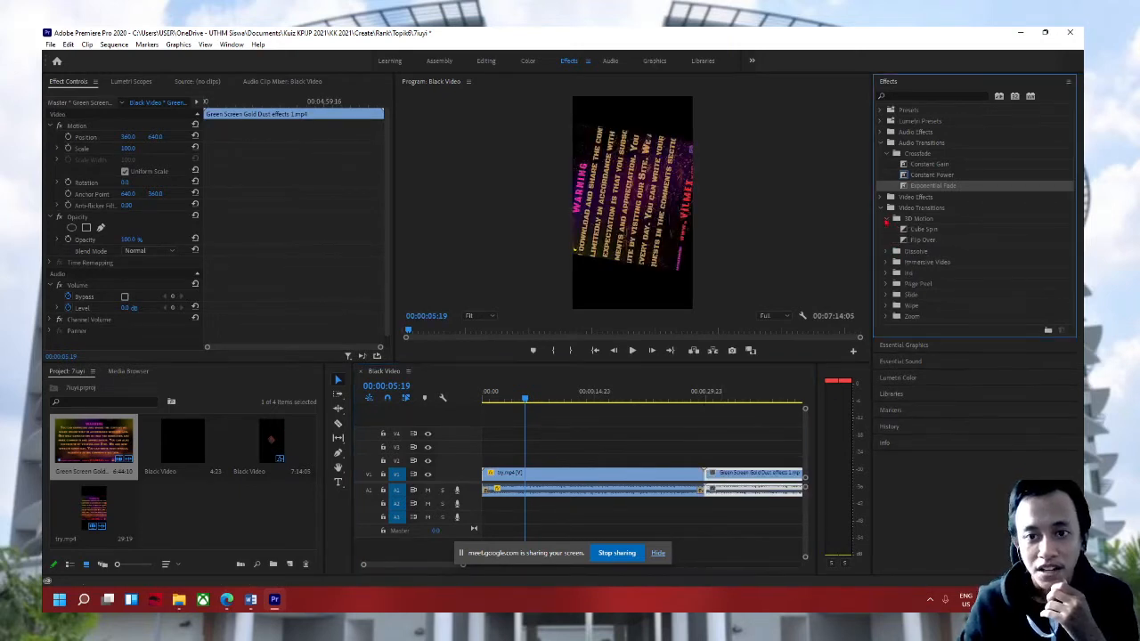
left_click(895, 273)
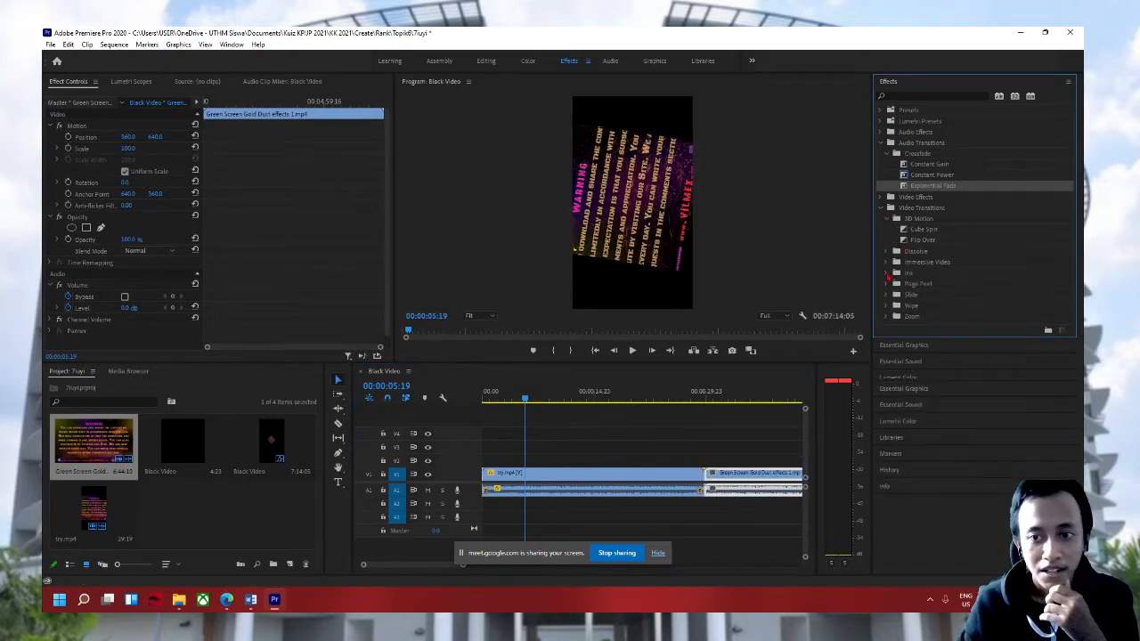
left_click_drag(922, 317, 703, 478)
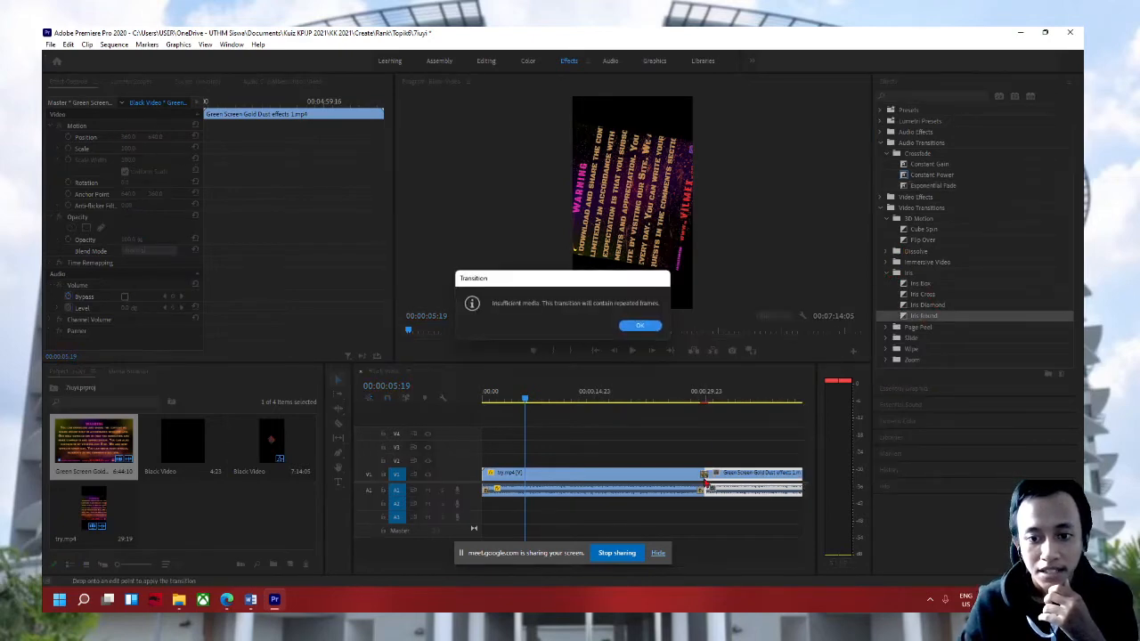
left_click(641, 324)
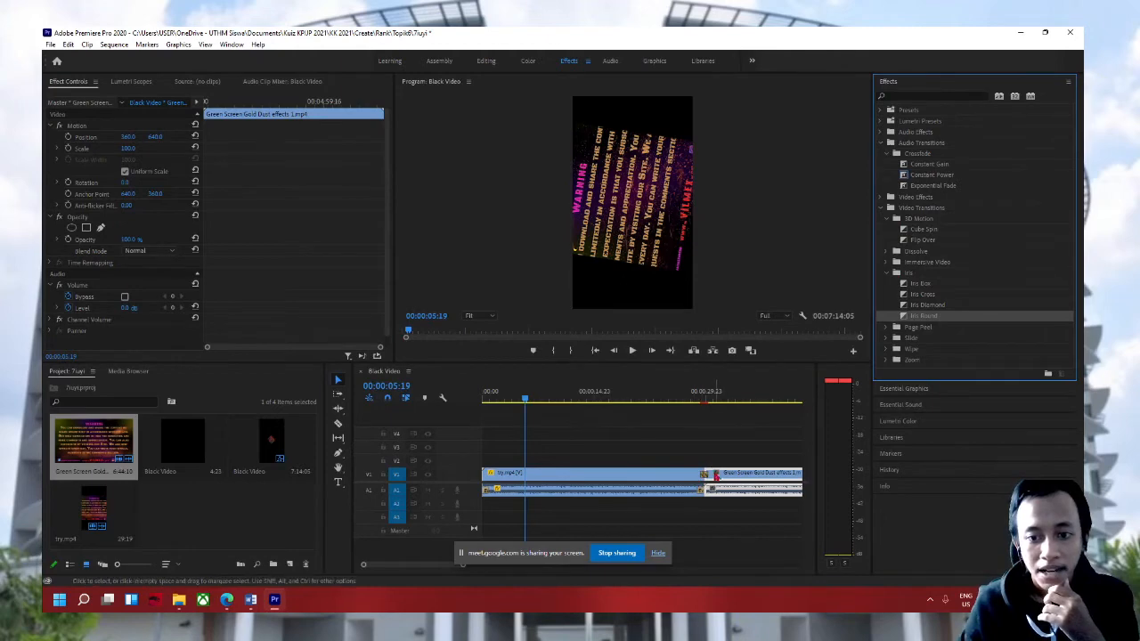
Step: Play the sequence across the cut to preview the Iris Round transition, stop at 00:00:30:08 and deselect the project items
left_click(694, 399)
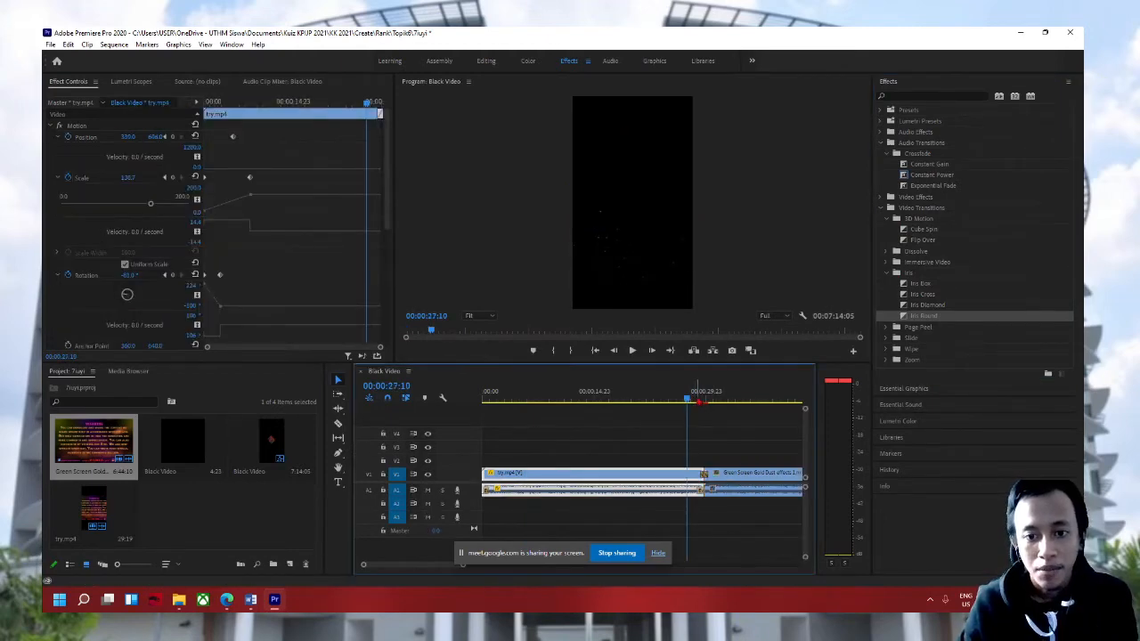
left_click_drag(687, 399, 700, 401)
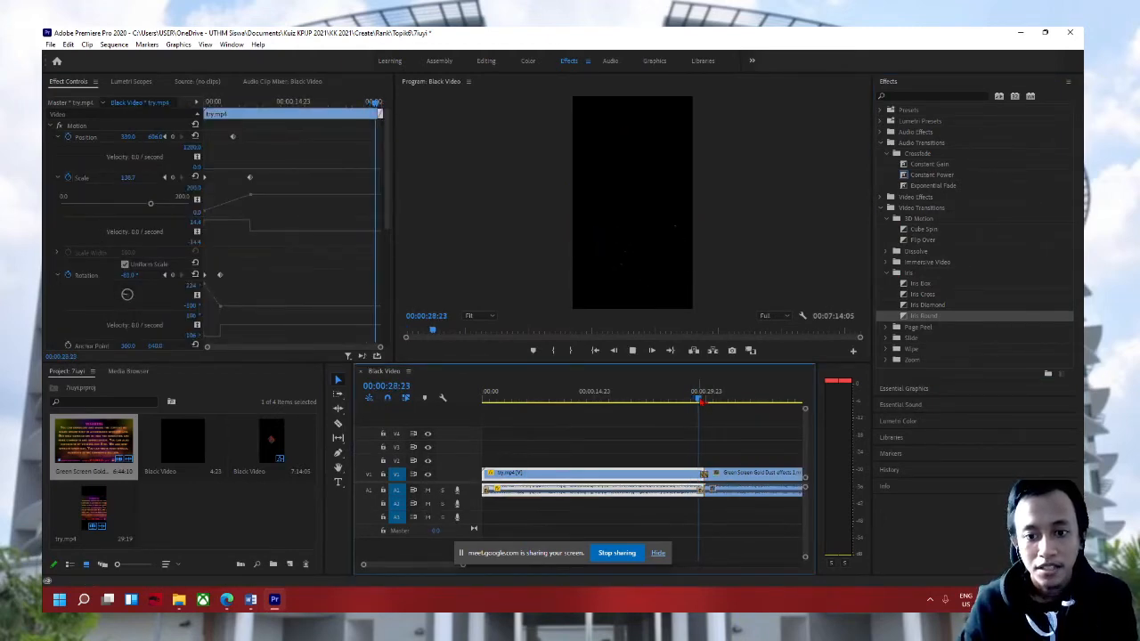
key("space")
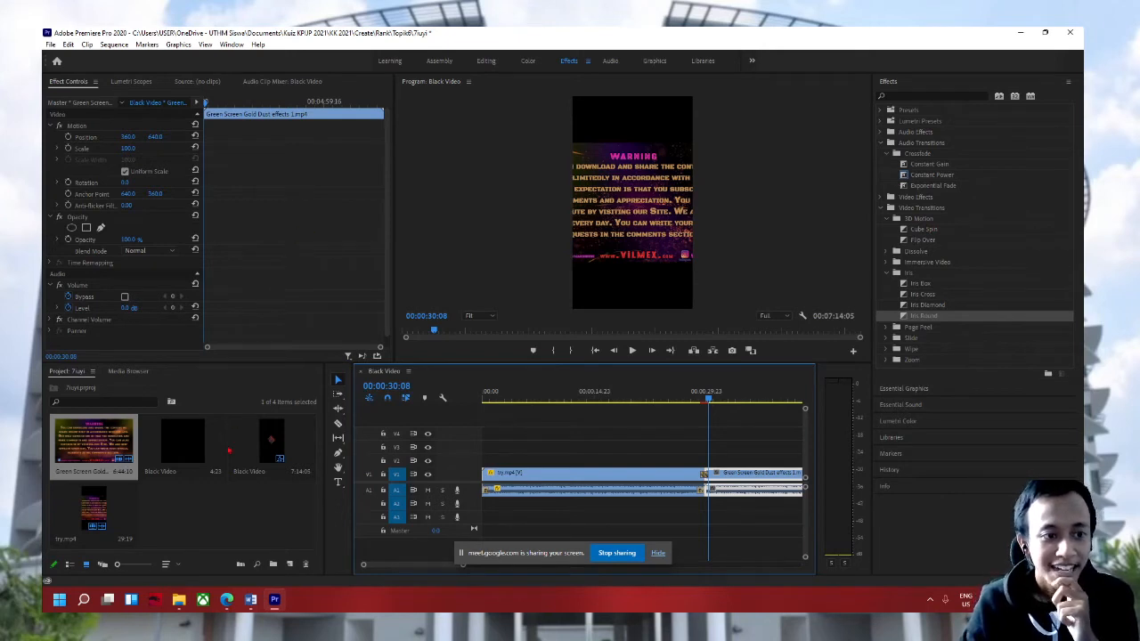
left_click(224, 490)
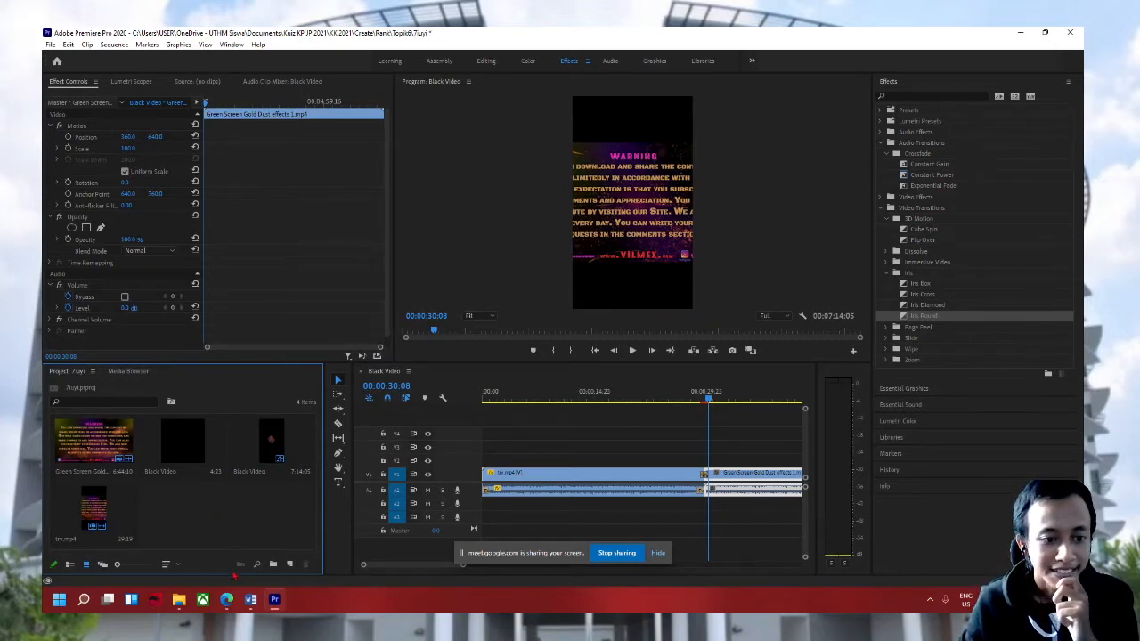
Step: Switch to File Explorer, look through the Pictures and Videos folders and select the Green Screen Animation Sparkle Glitter video
left_click(178, 600)
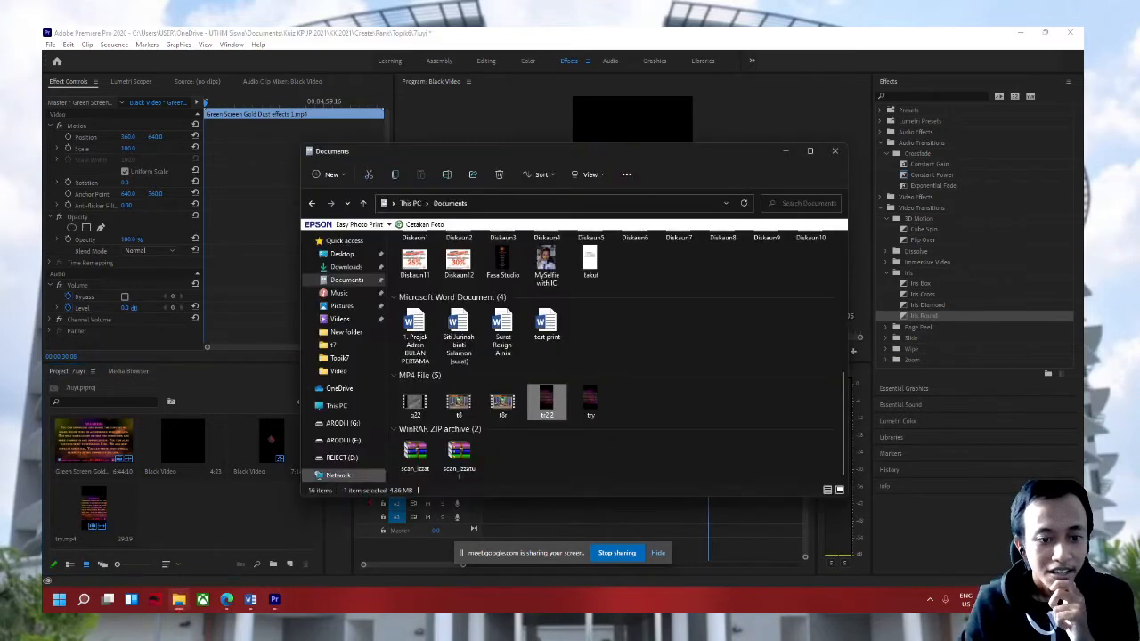
mouse_move(229, 601)
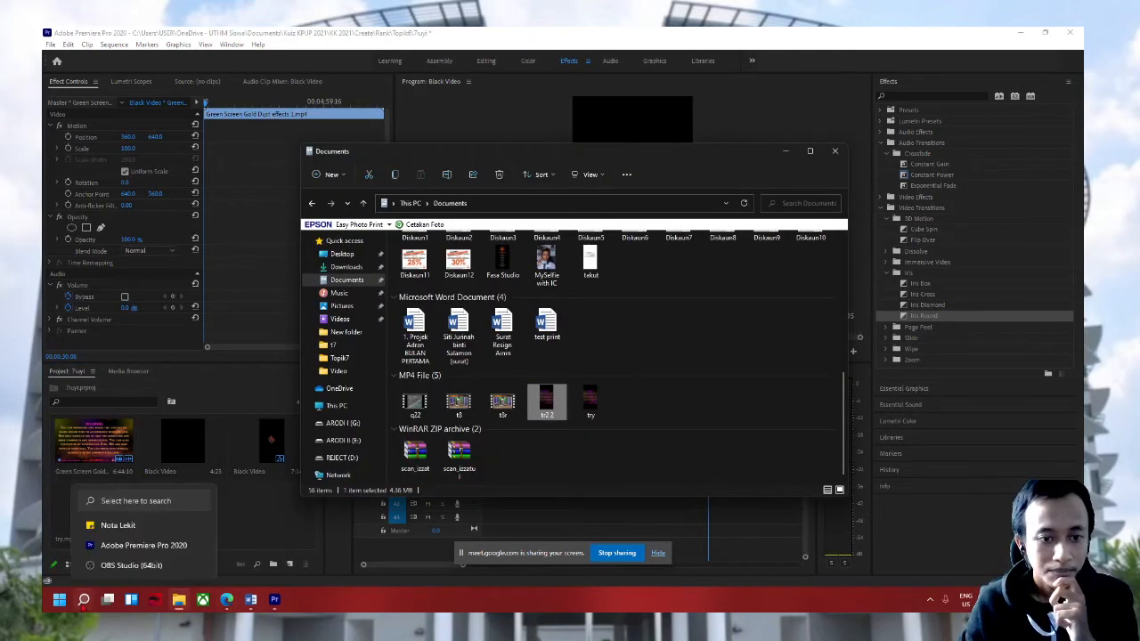
left_click(84, 599)
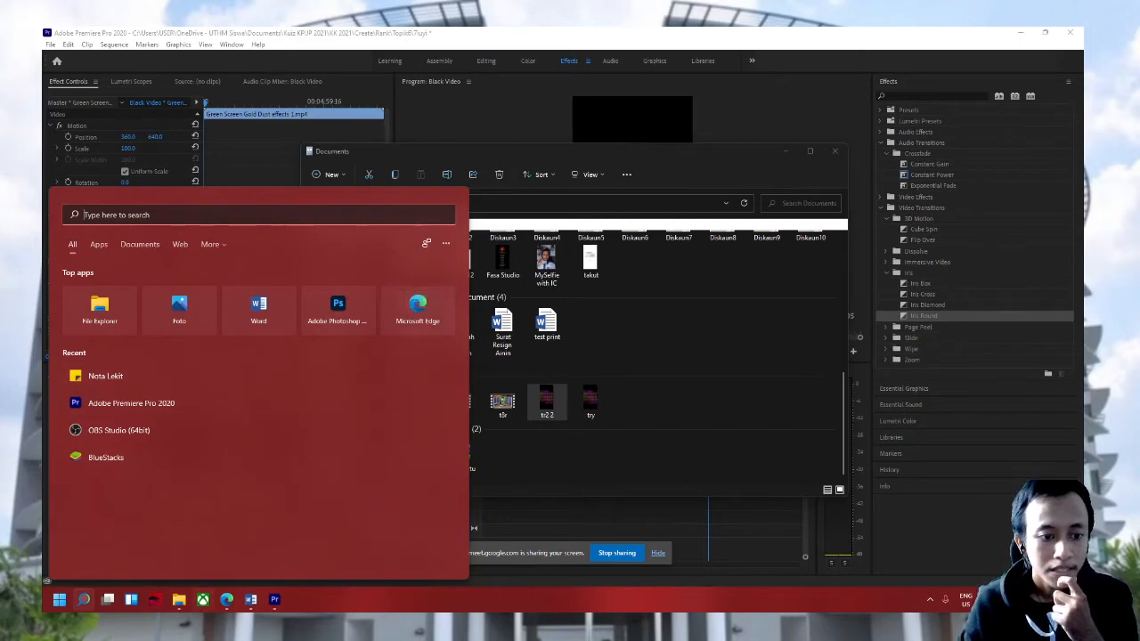
left_click(178, 600)
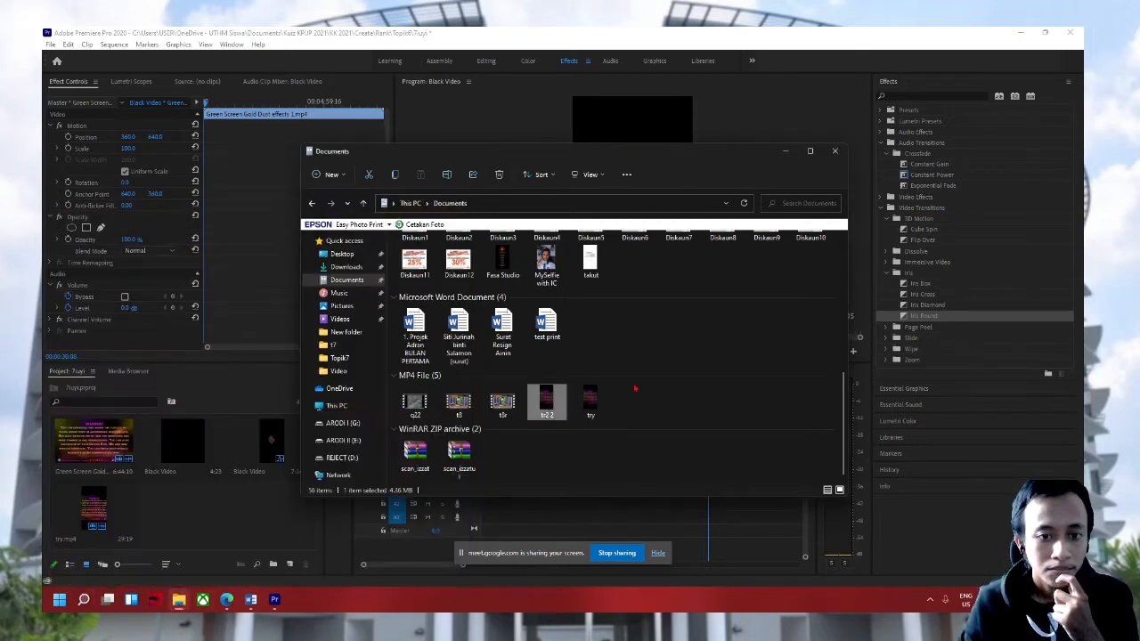
left_click(348, 306)
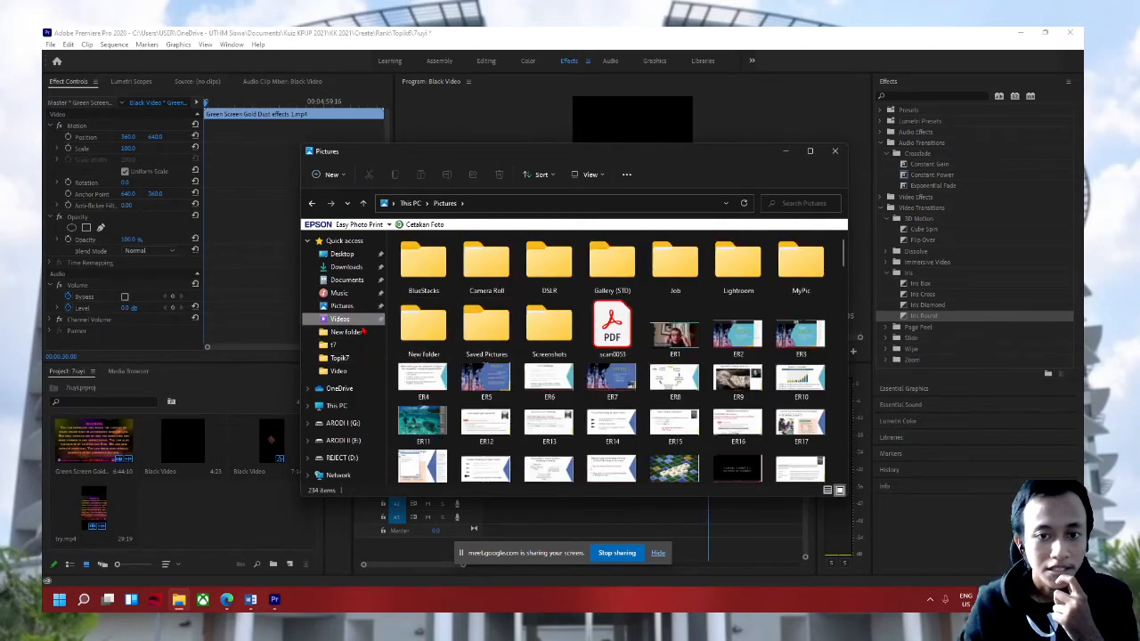
left_click(340, 319)
left_click(553, 418)
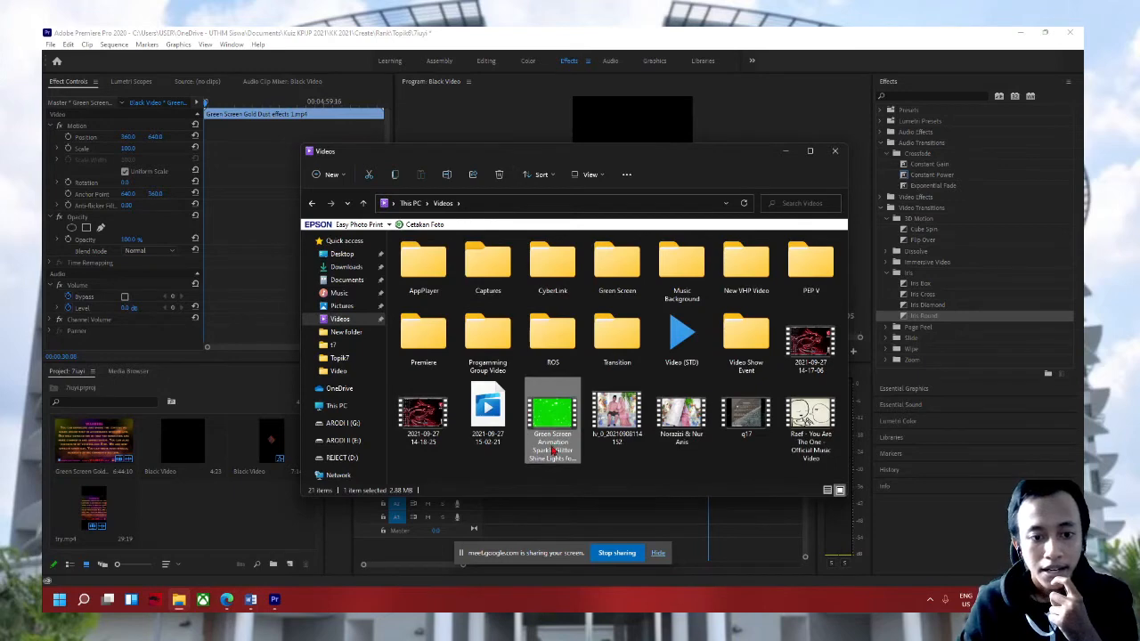
Step: Switch to Microsoft Edge and go to youtube.com
left_click(226, 600)
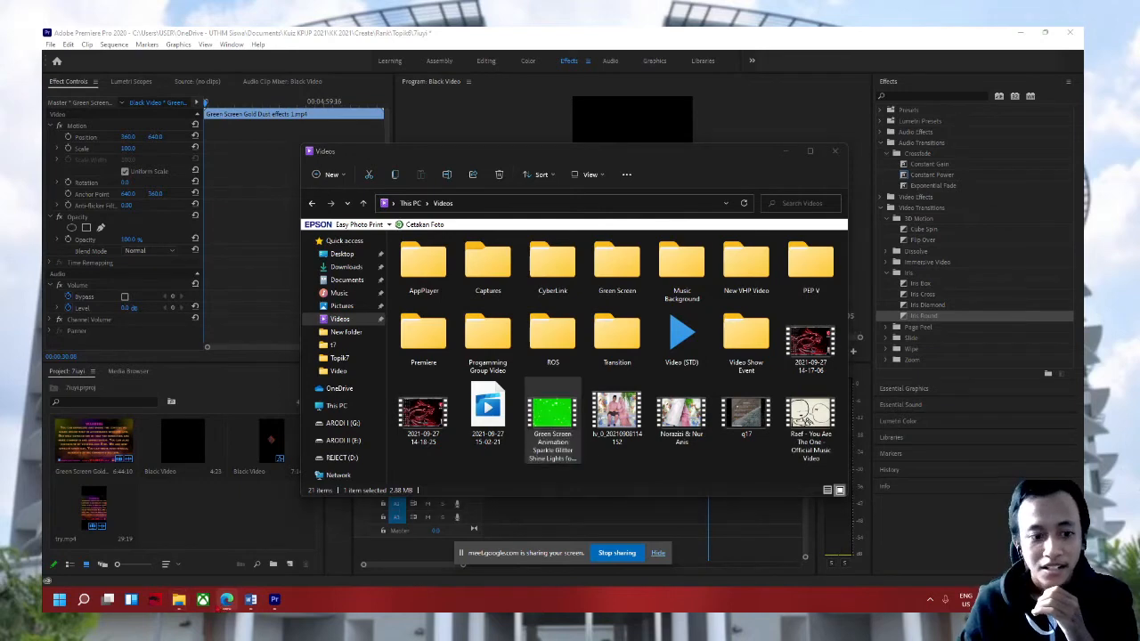
left_click(84, 599)
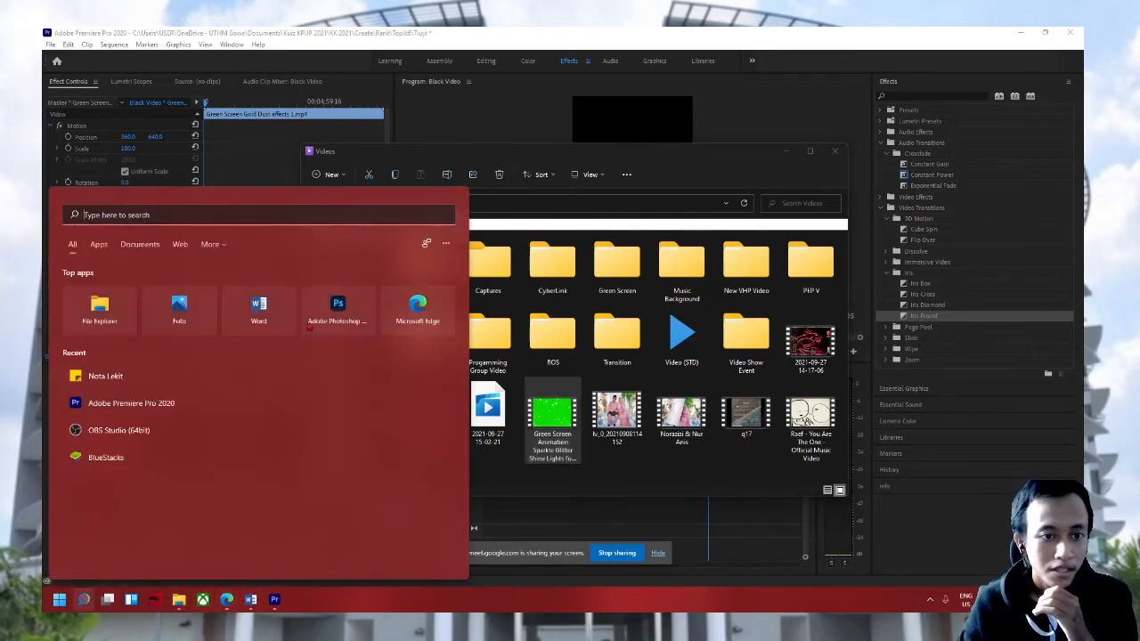
left_click(440, 320)
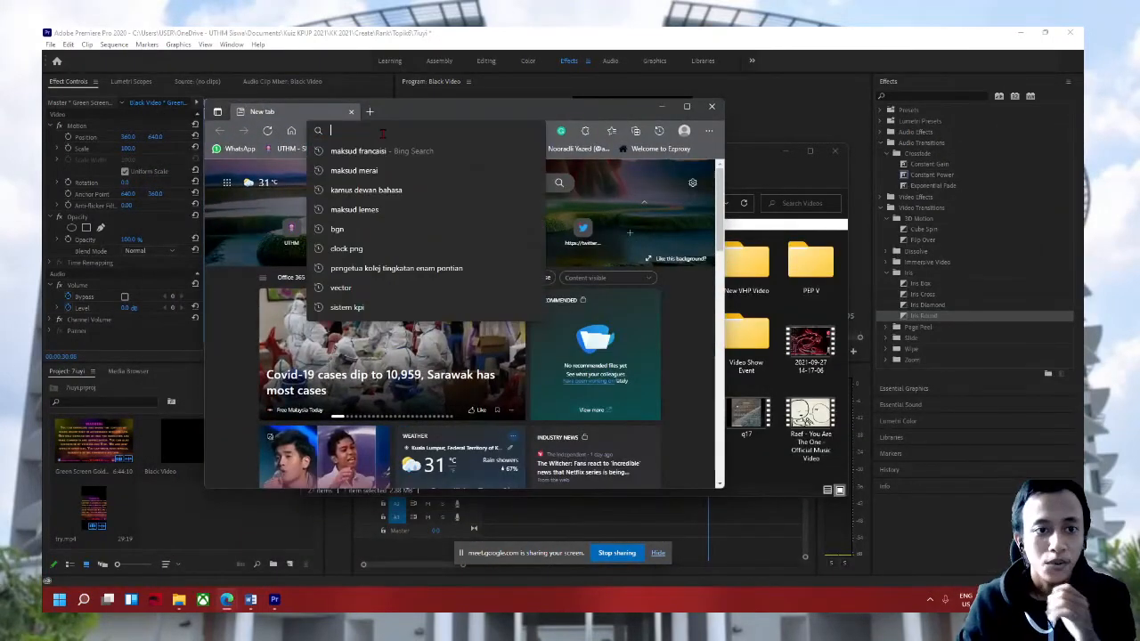
type("youtube.com")
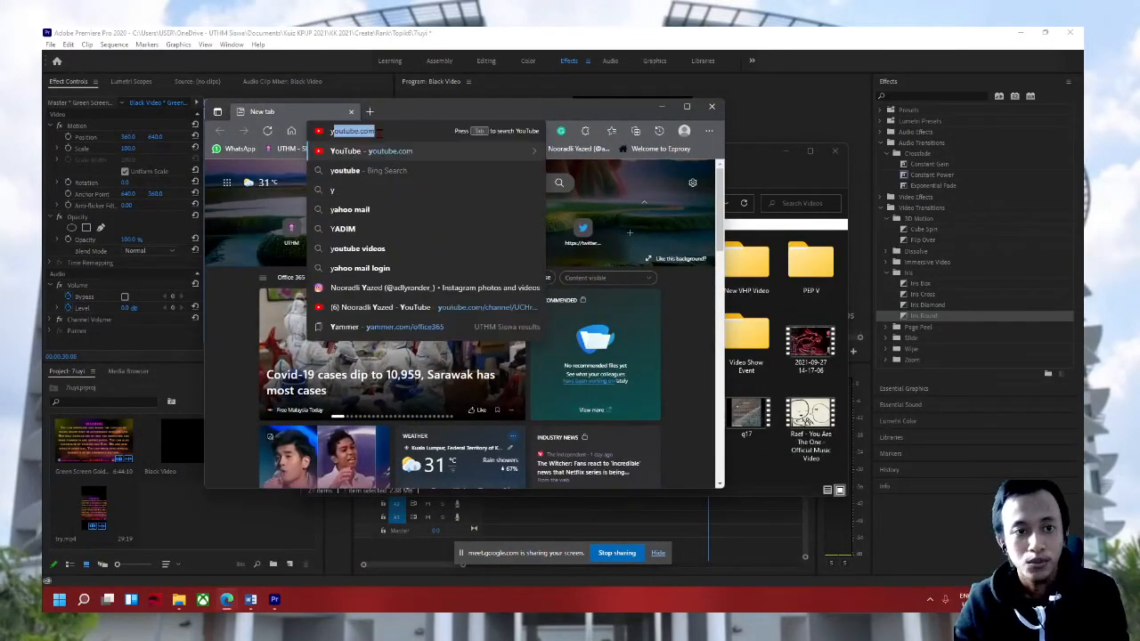
key("Return")
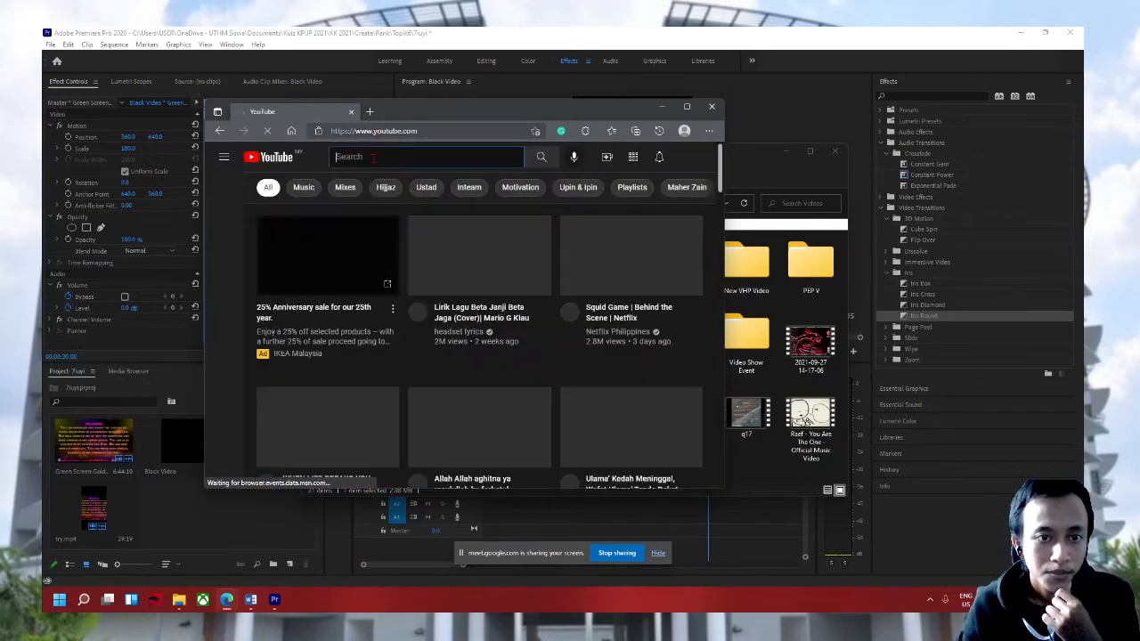
Step: Search YouTube for "frog jump green screen"
left_click(373, 157)
type("frog")
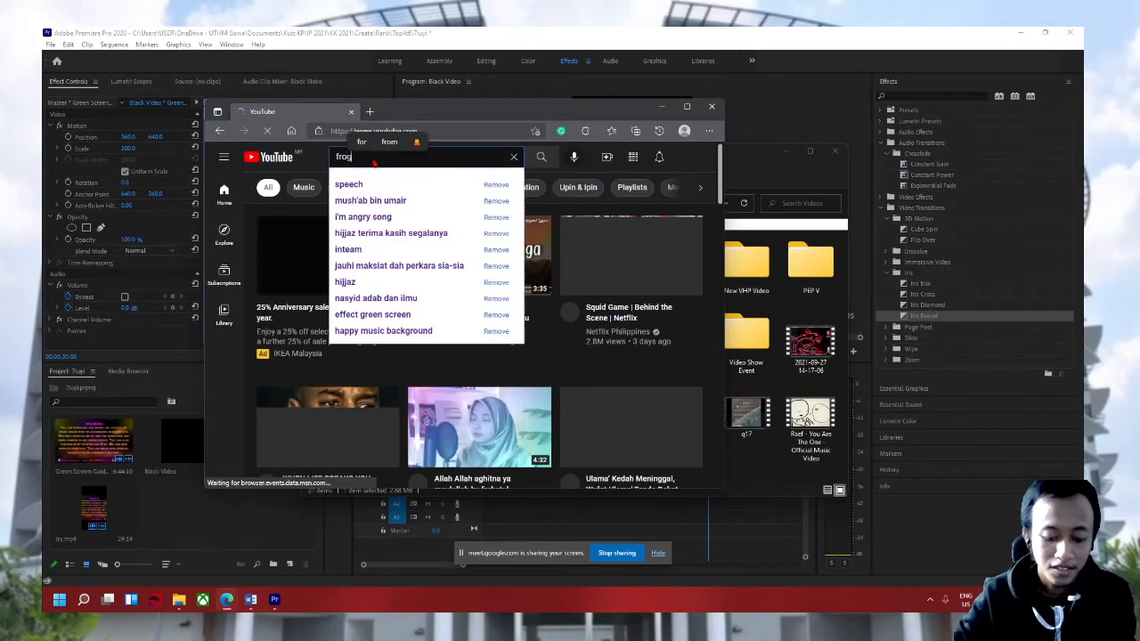
type(" jump green scee")
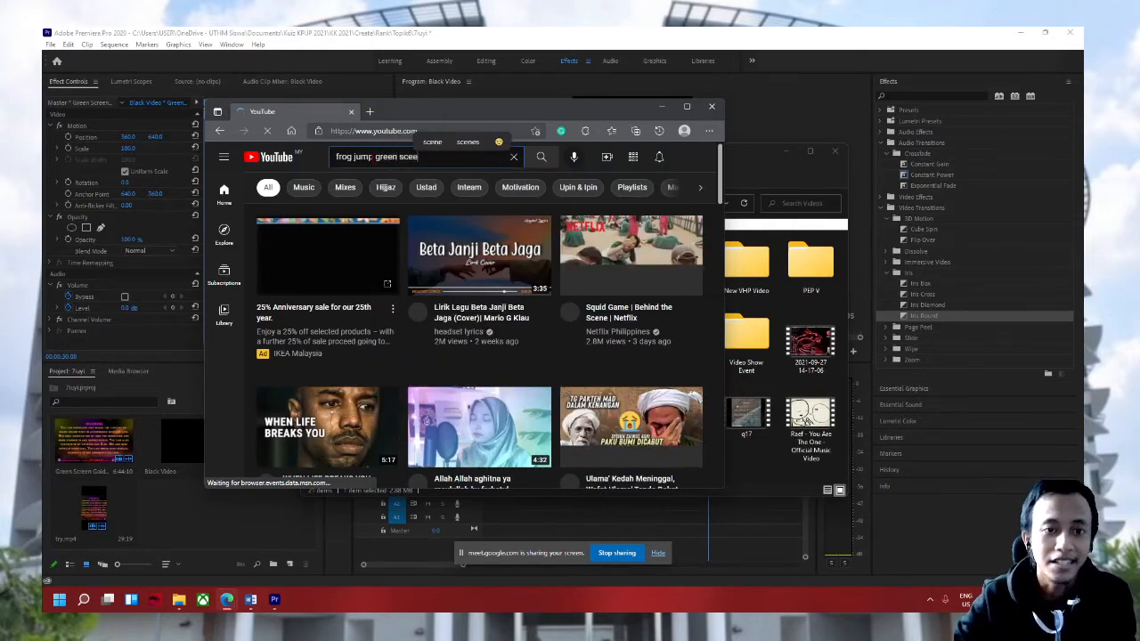
key("BackSpace")
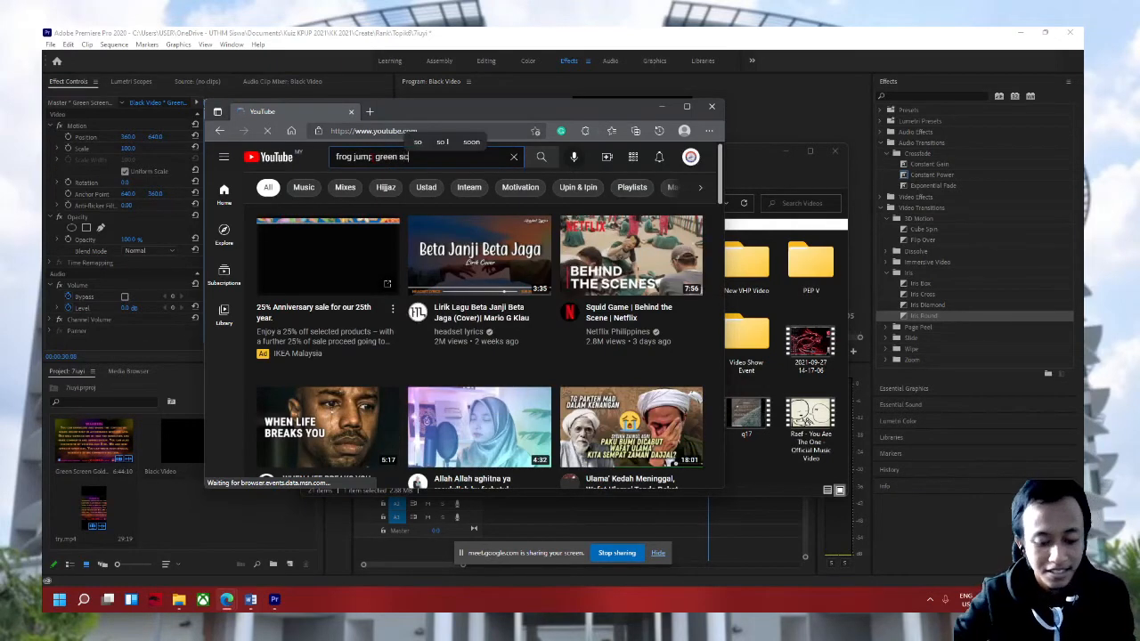
type("reen")
key("Return")
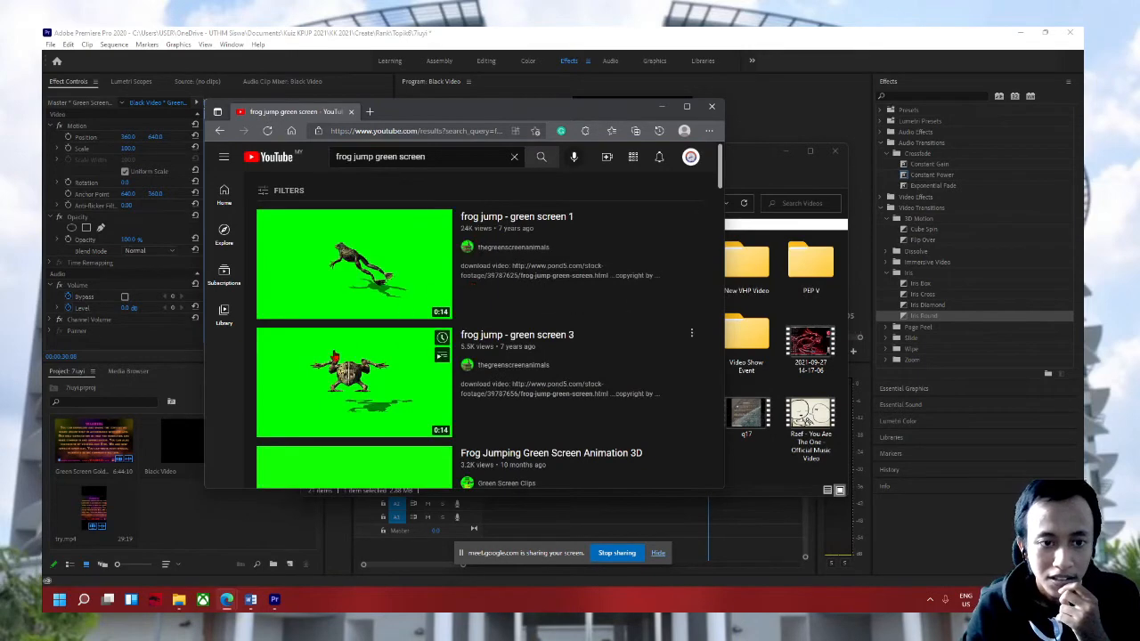
Step: Open the "frog jump - green screen 3" video, select its web address and open a new browser tab
scroll(354, 265, "down", 1)
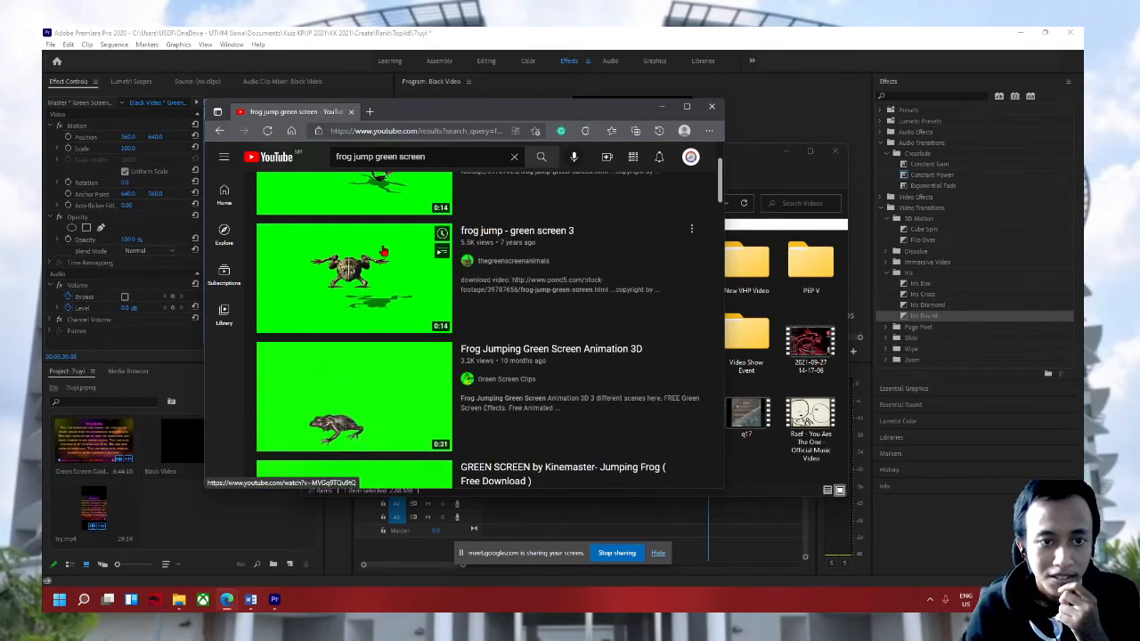
left_click(360, 267)
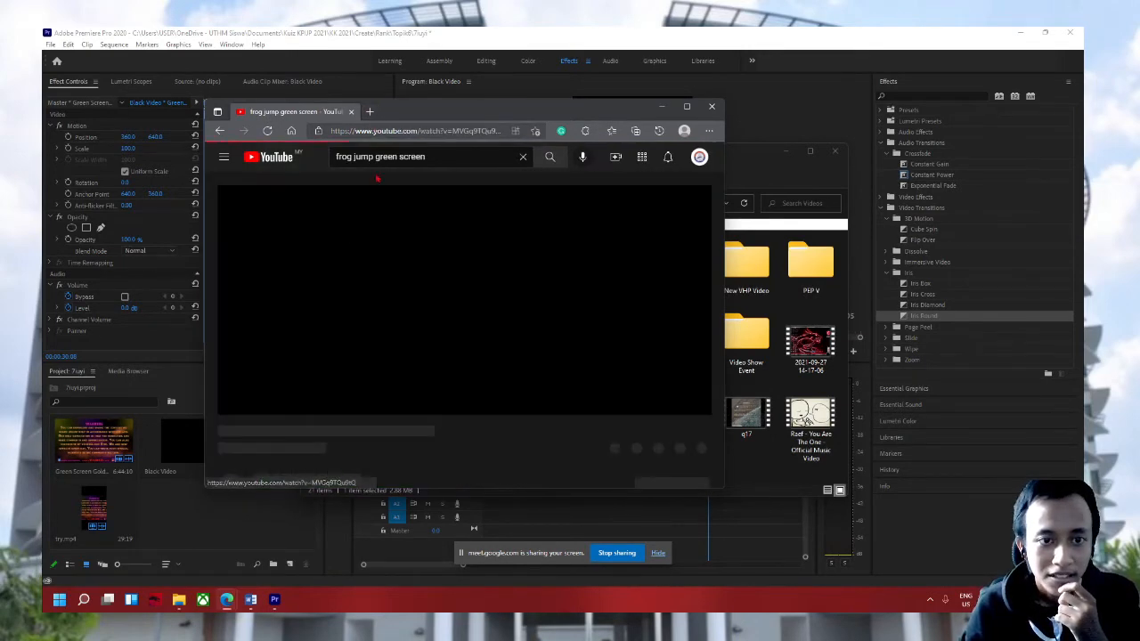
left_click(393, 131)
left_click(394, 275)
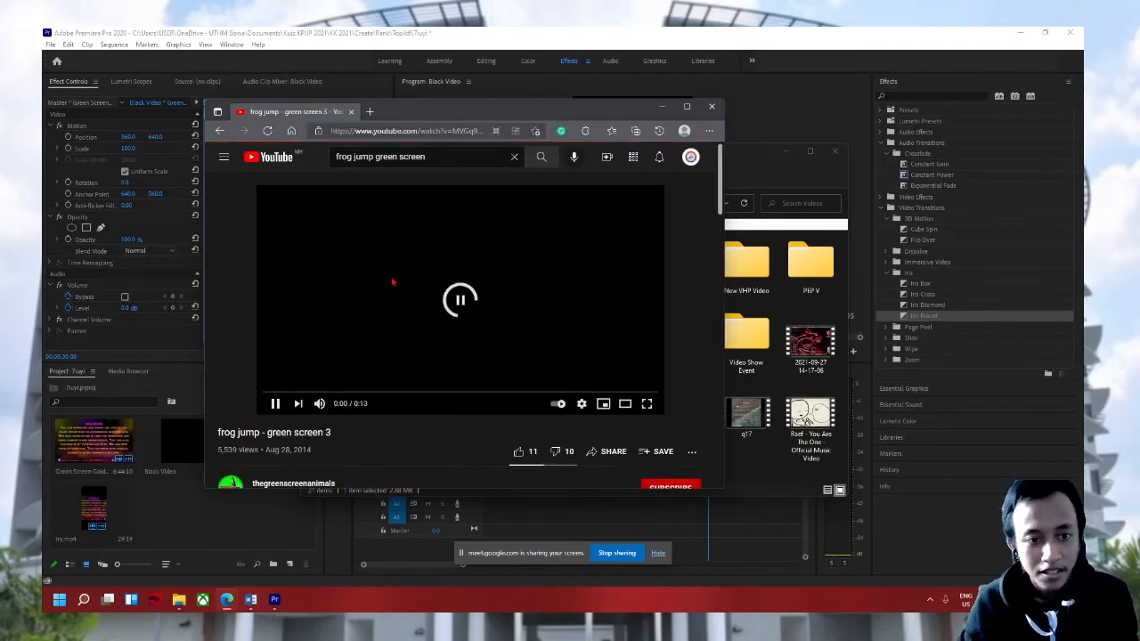
left_click(370, 111)
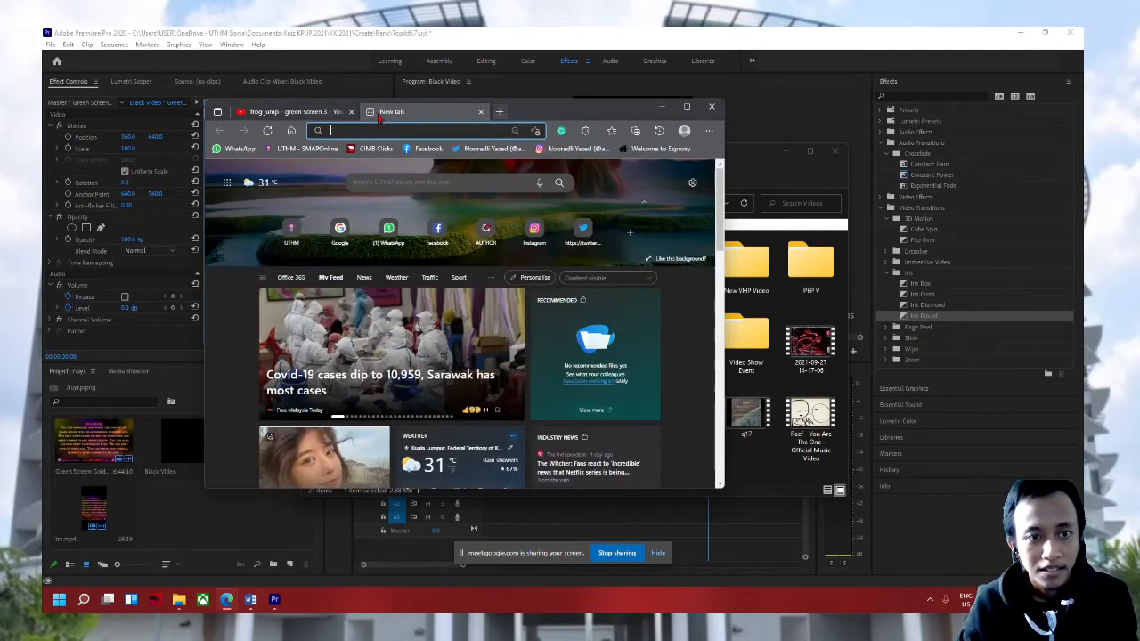
Step: Search the web for "save from net" and open the SaveFrom.net Online Video Downloader
type("save")
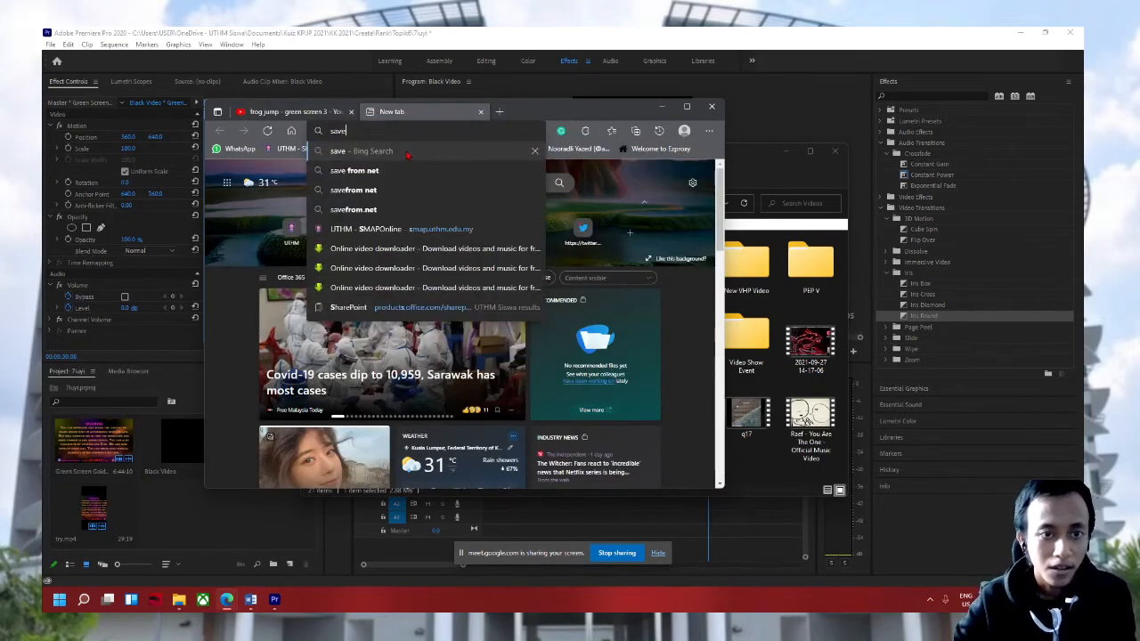
type(" from net")
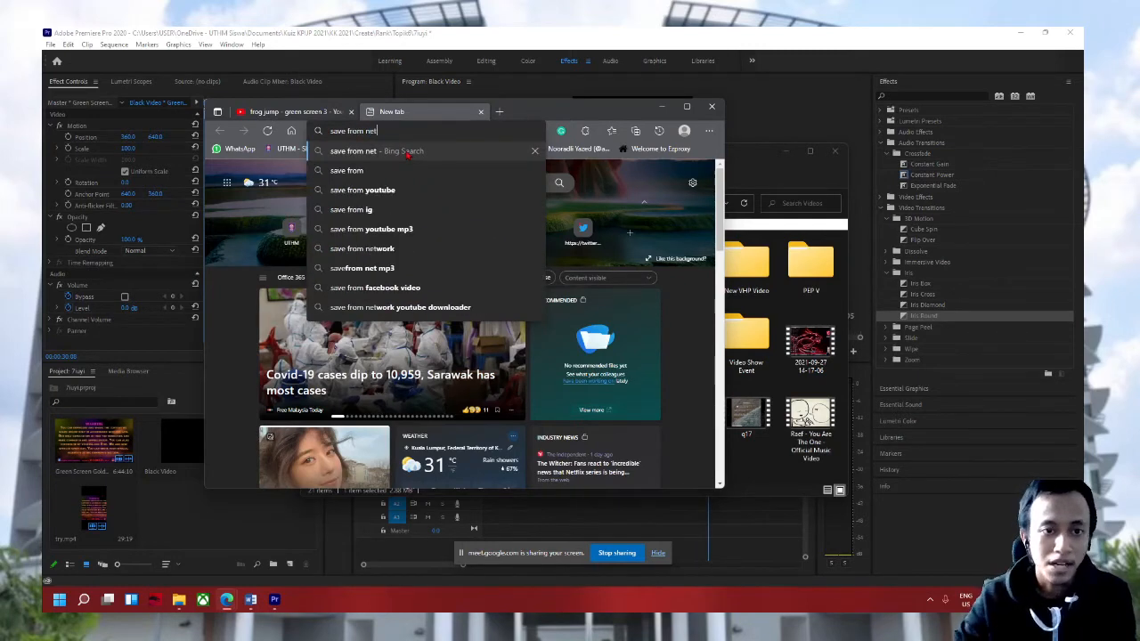
key("Return")
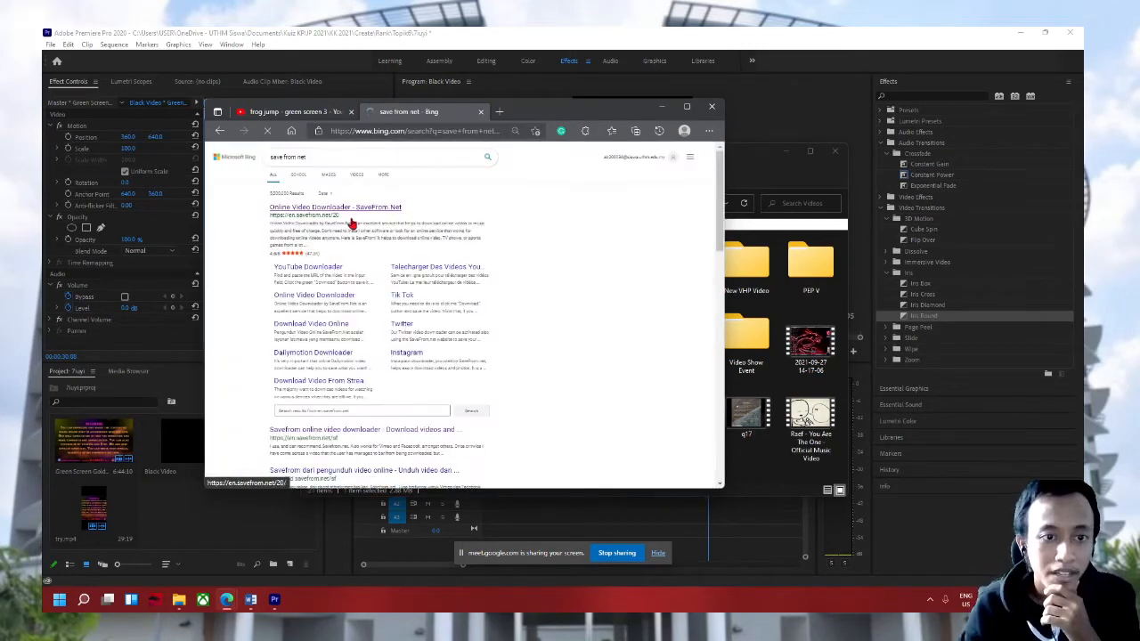
left_click(337, 213)
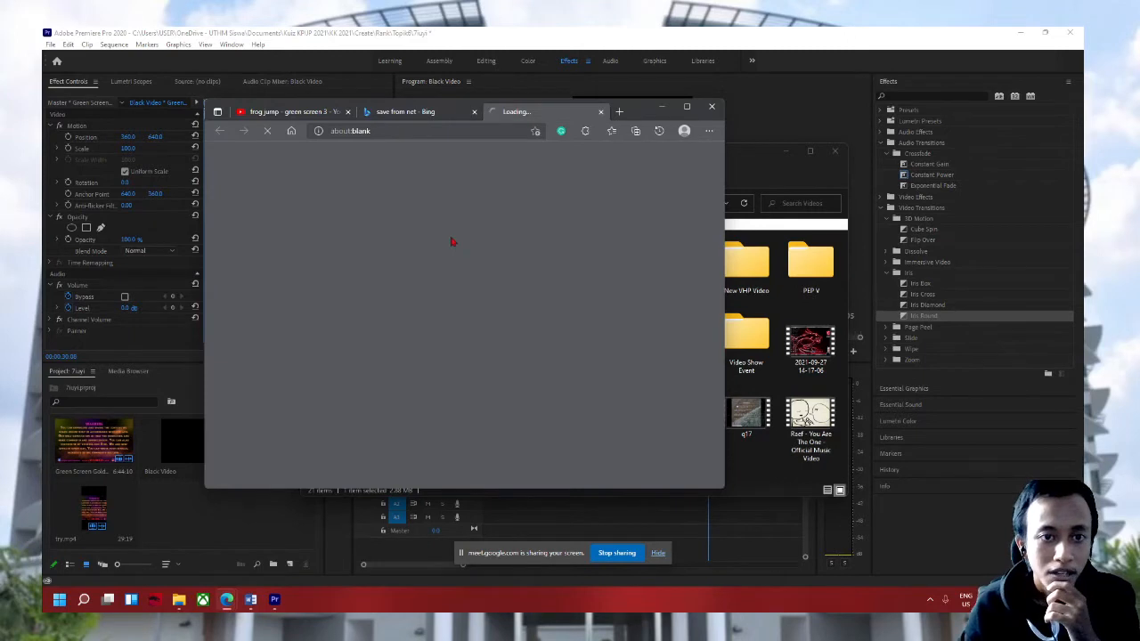
Step: Submit the copied frog jump video link to SaveFrom.net, download it as MP4 720 and close the advertising tab
left_click(413, 266)
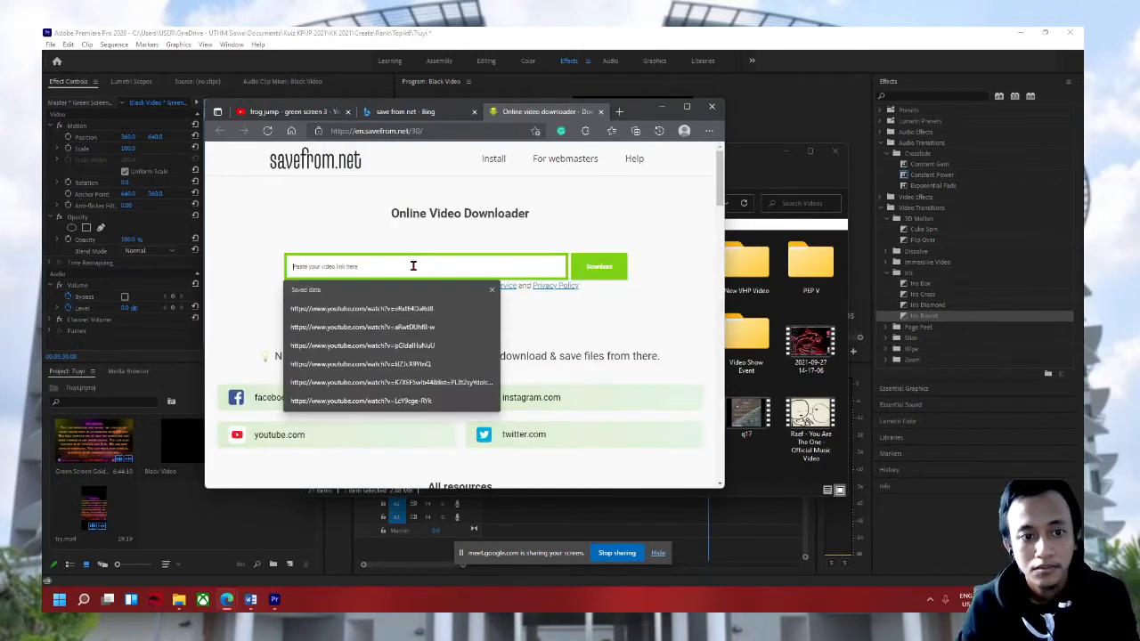
type("https://www.youtube.com/watch?v=MVGc9TOu9tQ")
left_click(601, 271)
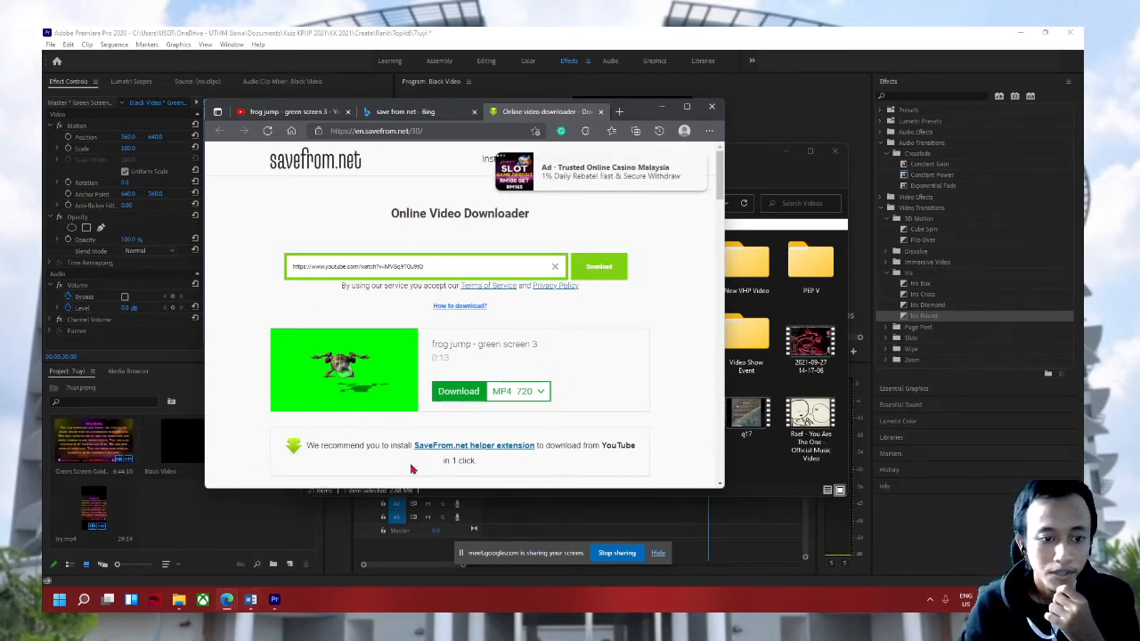
left_click(469, 393)
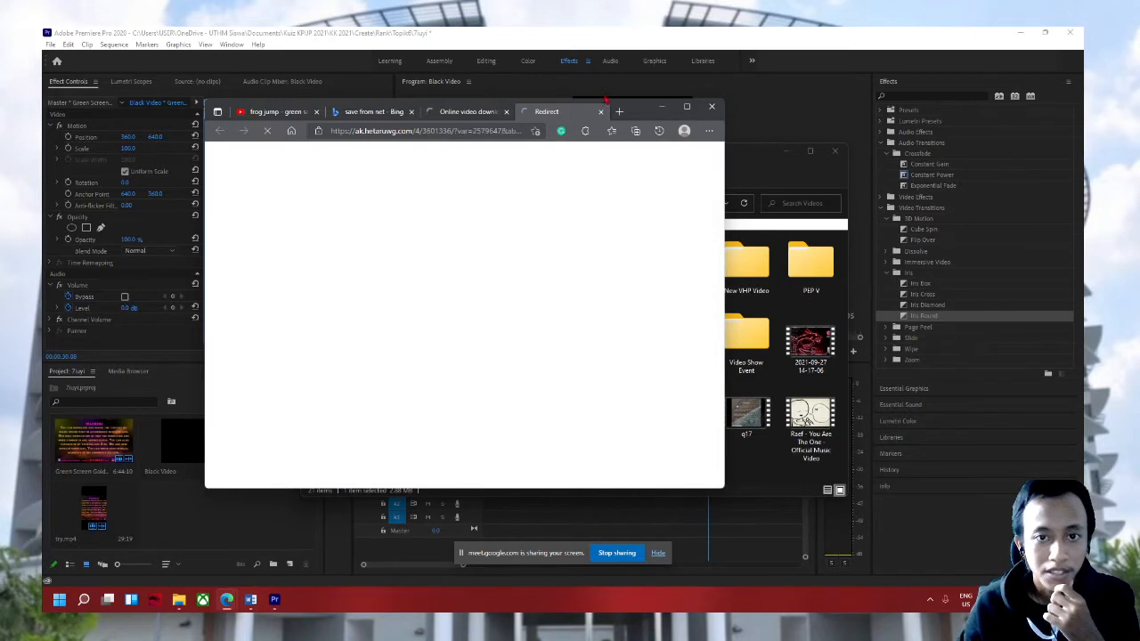
left_click(600, 112)
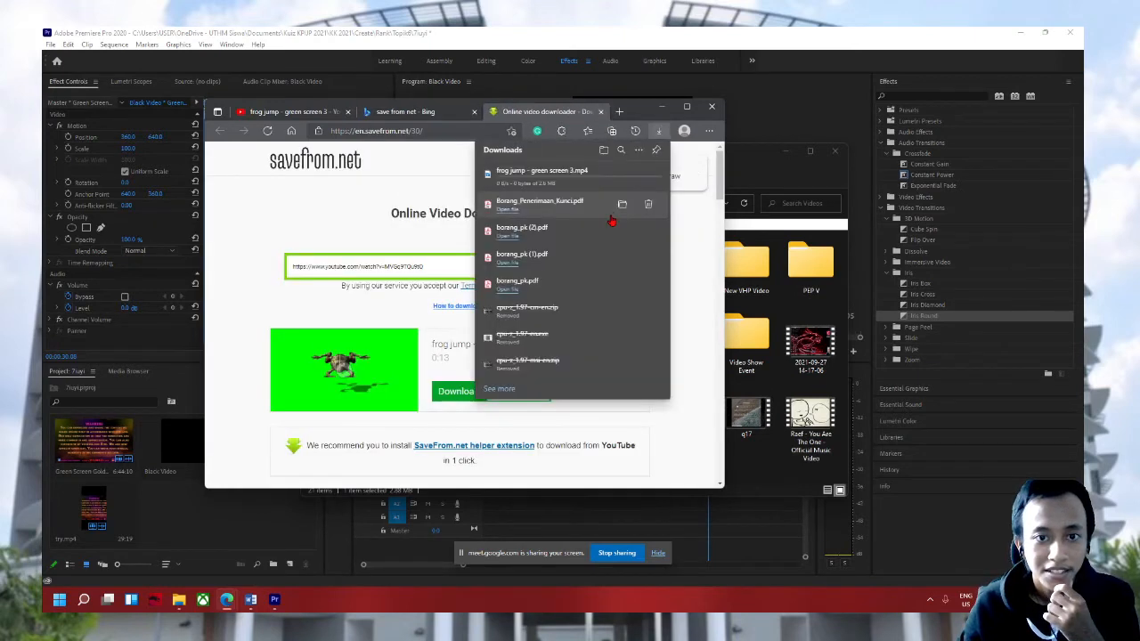
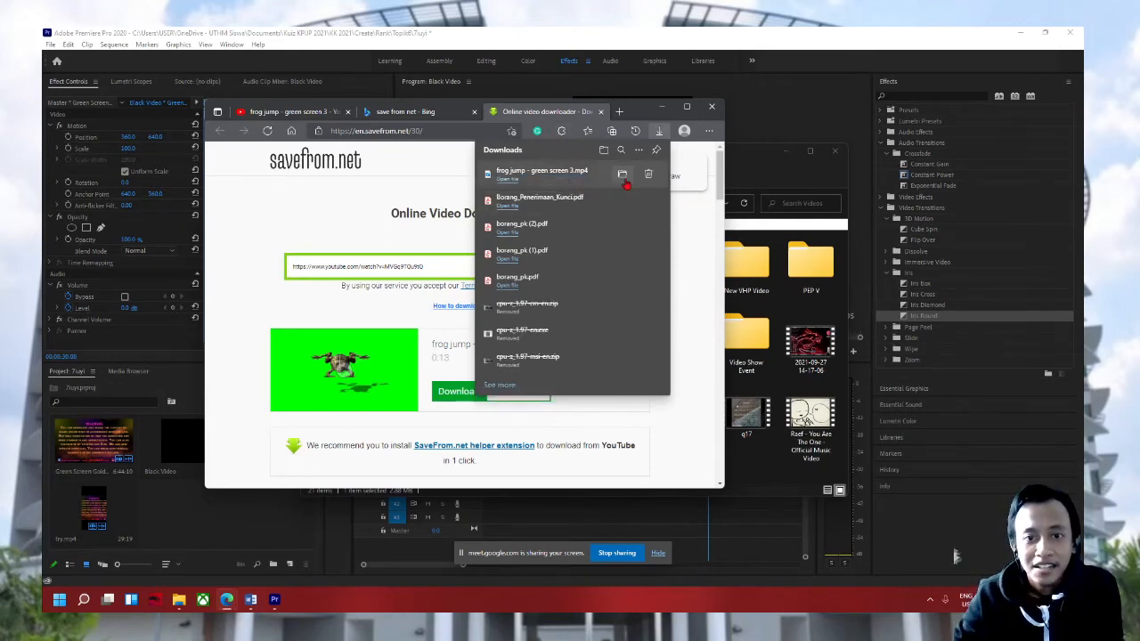
Step: Show the downloaded "frog jump - green screen 3" file in its folder, import it into the Premiere Pro project and return to Premiere Pro
left_click(622, 174)
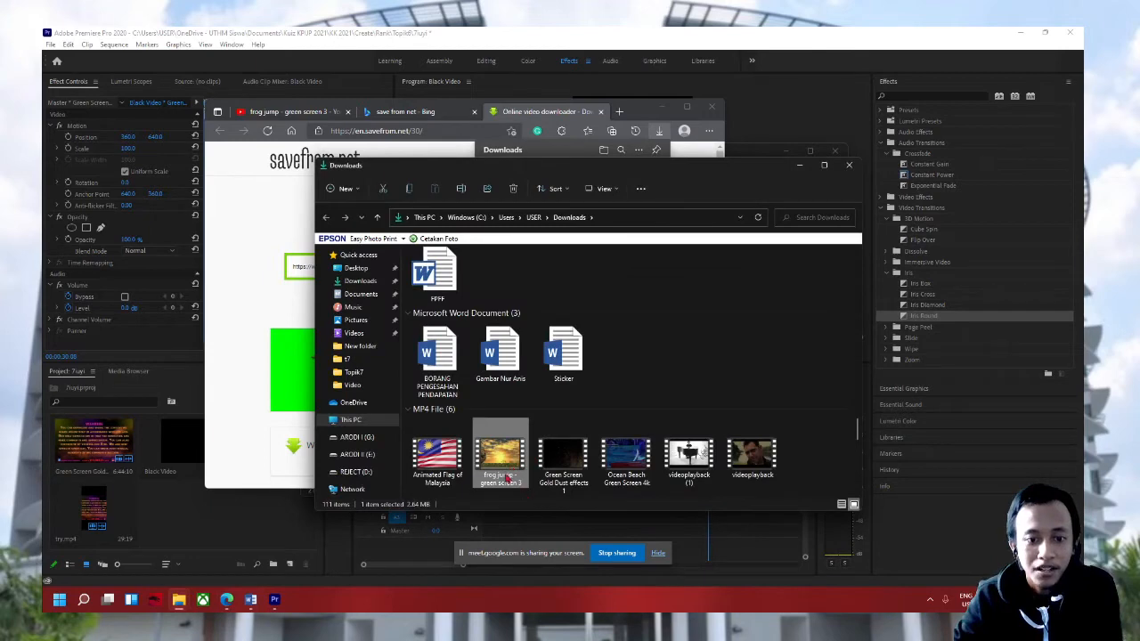
left_click_drag(505, 478, 285, 543)
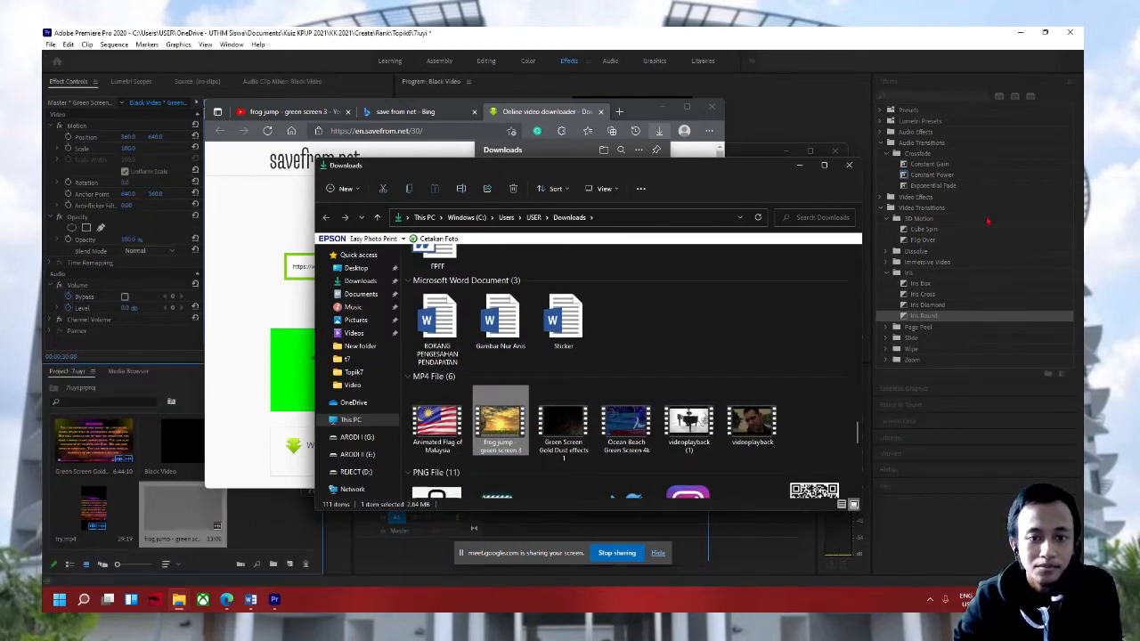
left_click(502, 41)
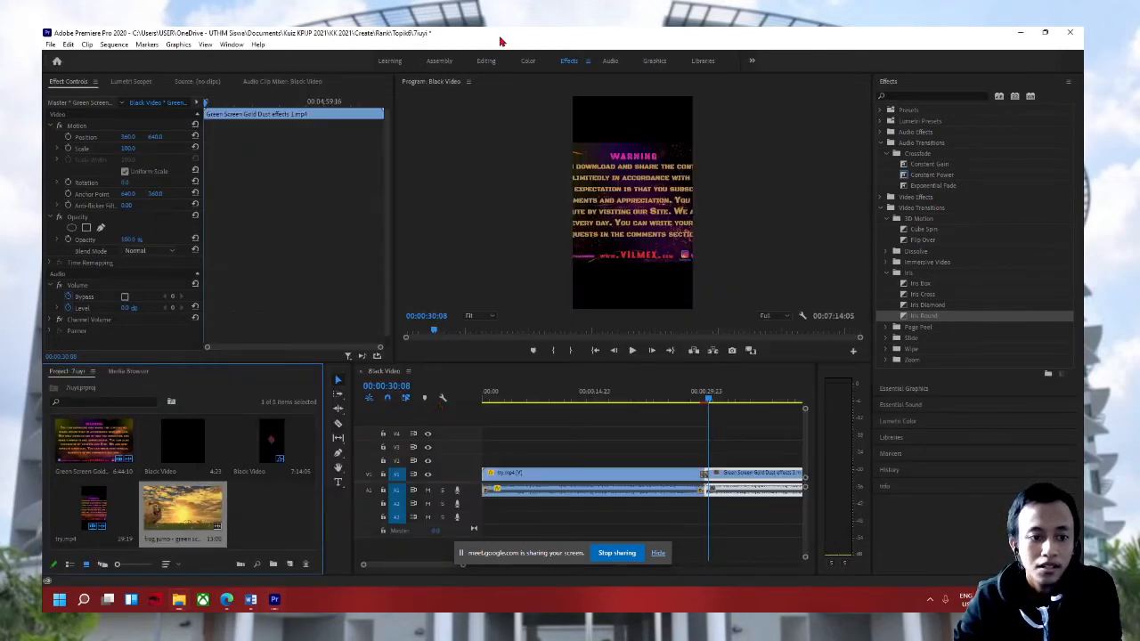
Step: Place the frog jump clip on track V2 above try.mp4, starting at about 00:00:09:14, and view it at 00:00:16:05
left_click_drag(159, 523, 559, 469)
left_click(604, 400)
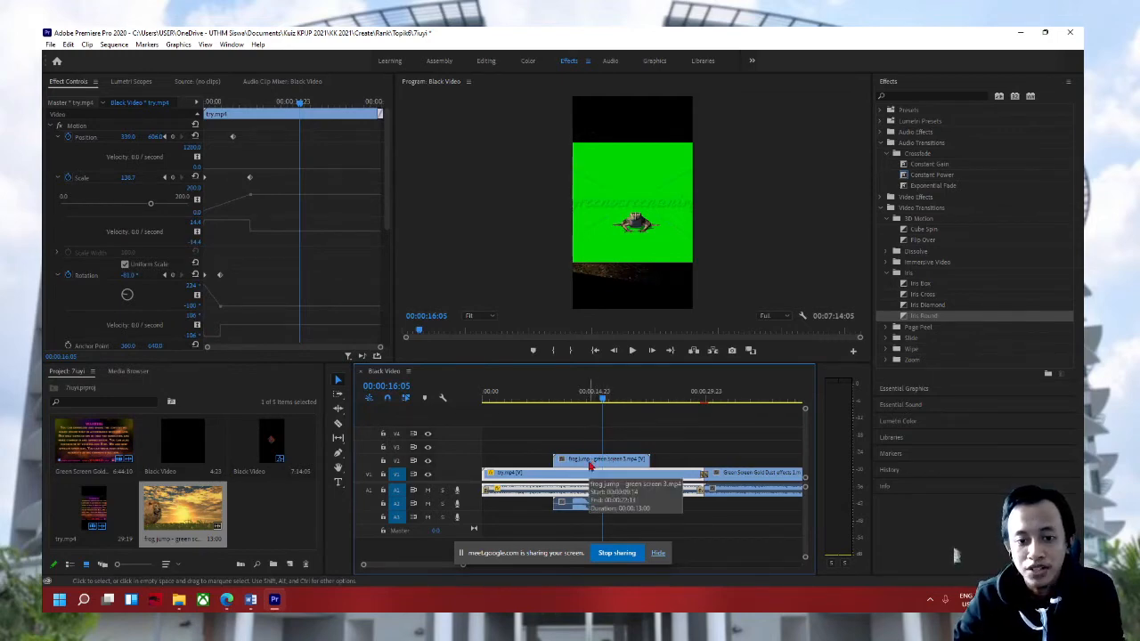
left_click(593, 463)
left_click(654, 438)
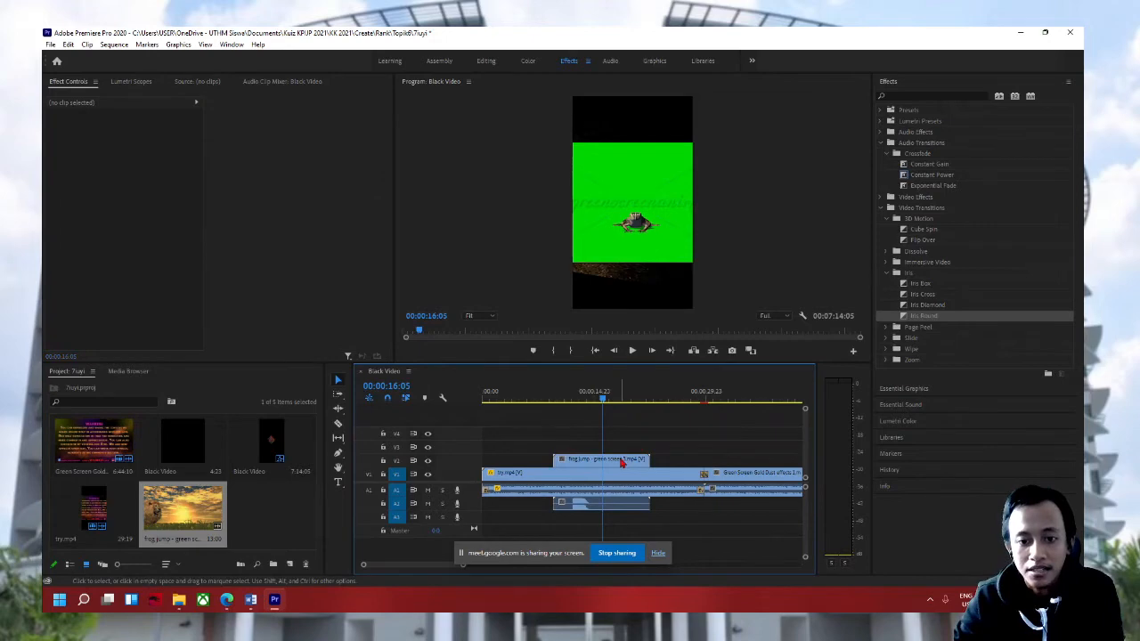
Step: Unlink the frog jump clip's audio from its video and select each part separately
left_click(621, 462)
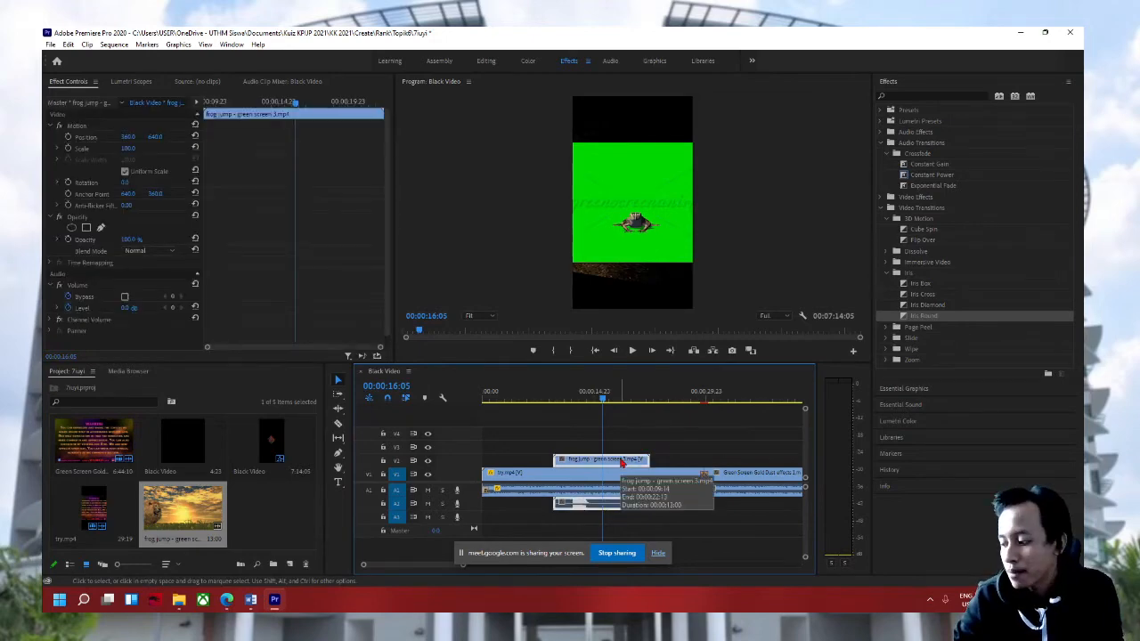
right_click(622, 462)
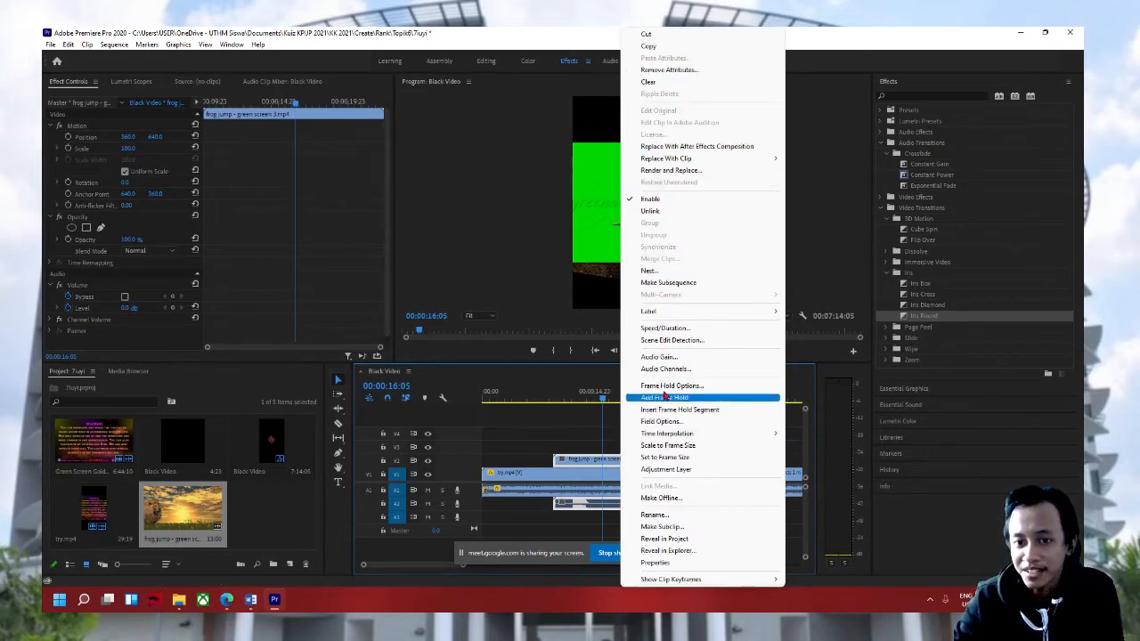
left_click(659, 215)
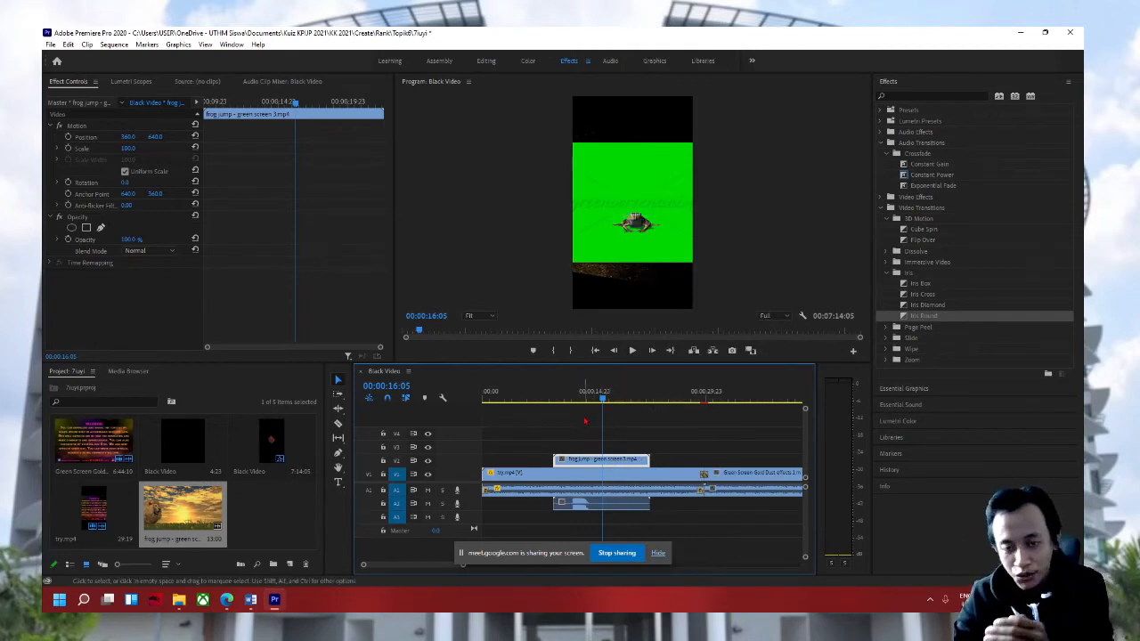
left_click(599, 505)
left_click(601, 463)
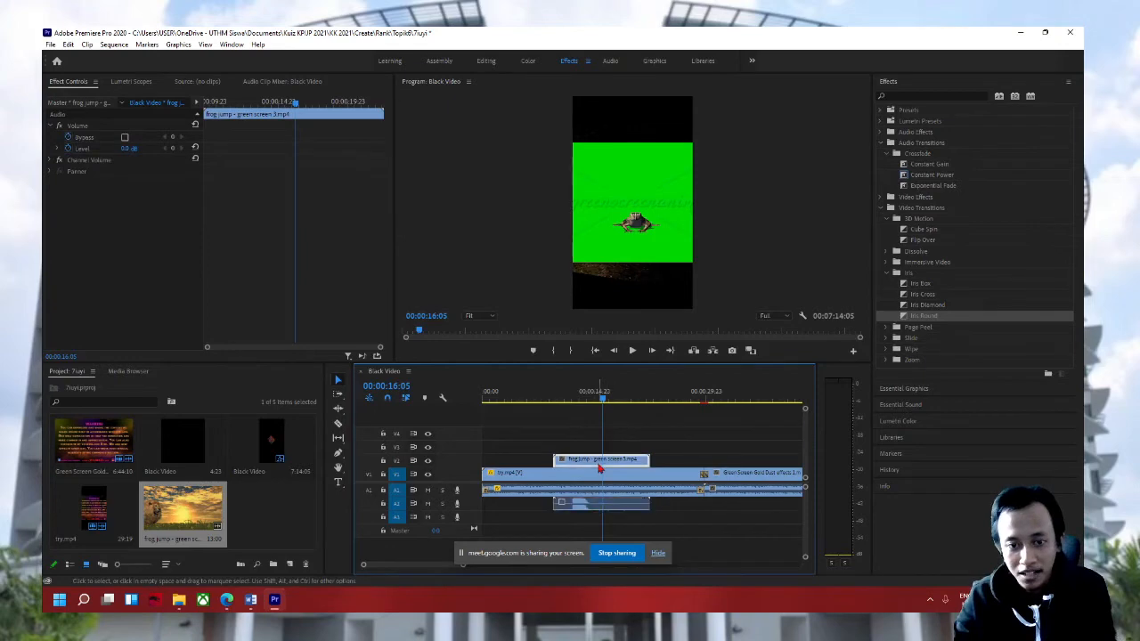
left_click(591, 503)
left_click(599, 446)
Step: Delete the frog jump clip's unlinked audio from track A2
left_click(670, 478)
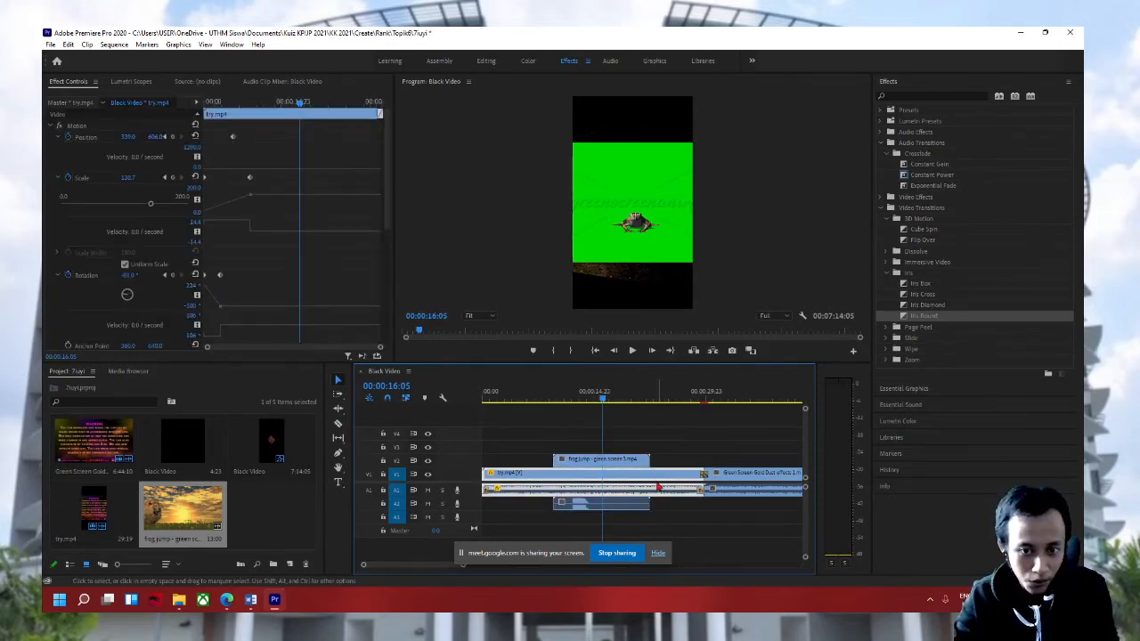
left_click(610, 460)
left_click(597, 504)
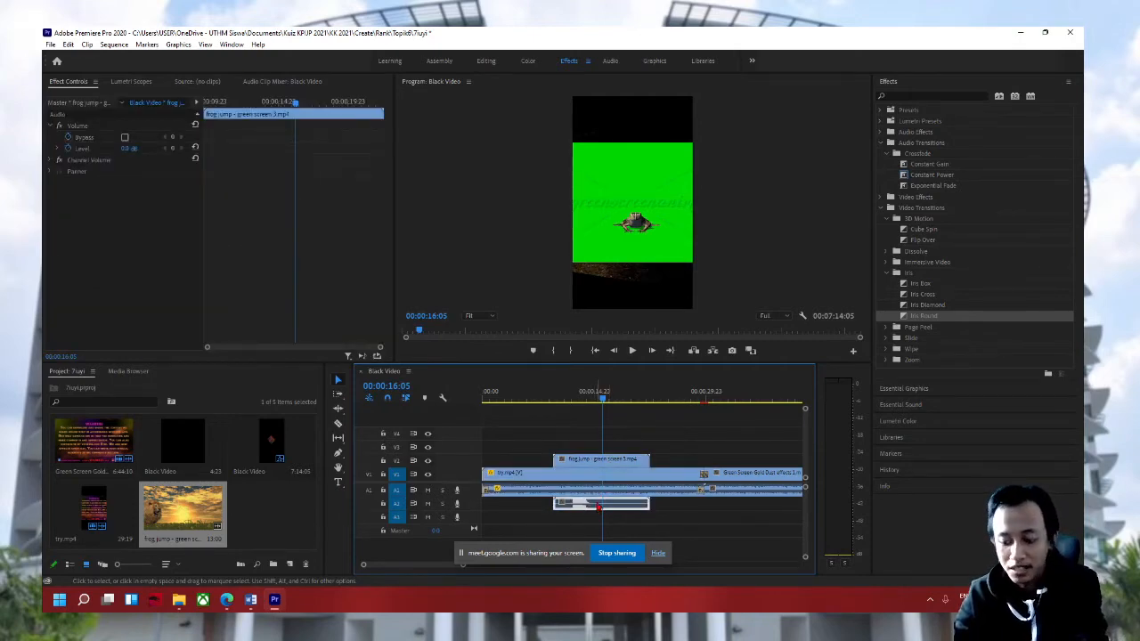
key("Delete")
Step: Move the frog jump clip slightly earlier on track V2 and play the sequence over it
left_click_drag(611, 461, 585, 465)
left_click(561, 397)
key("space")
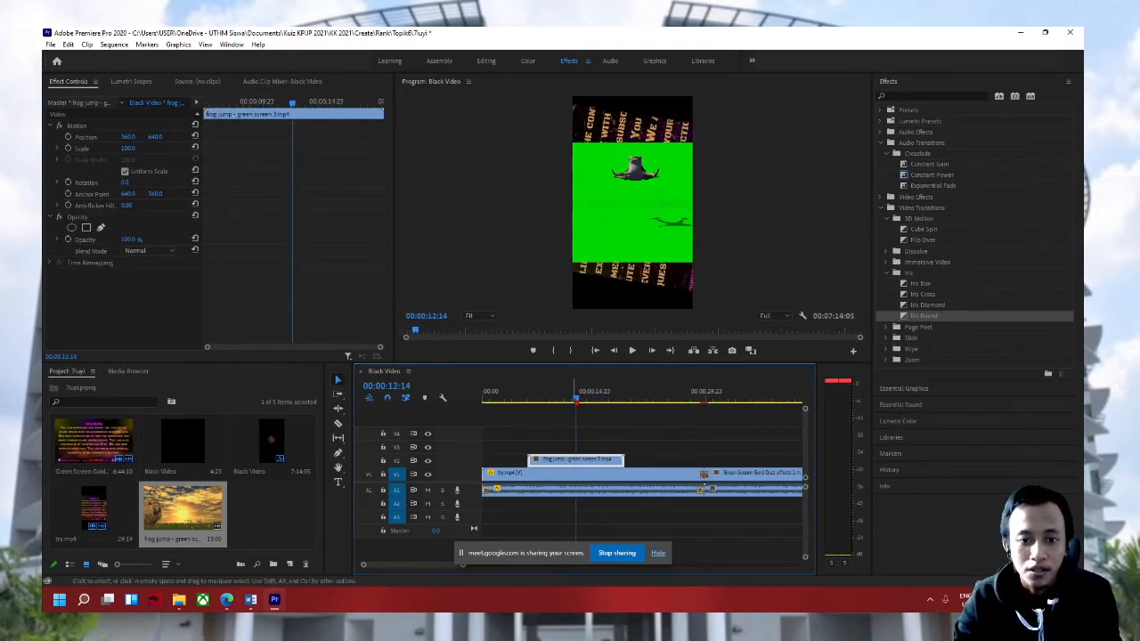
Step: Trim the start of the frog jump clip on V2 to 00:00:13:16 and preview the shortened clip
mouse_move(576, 403)
left_mouse_down()
mouse_move(545, 406)
mouse_move(576, 408)
left_mouse_up()
left_click_drag(532, 459, 579, 458)
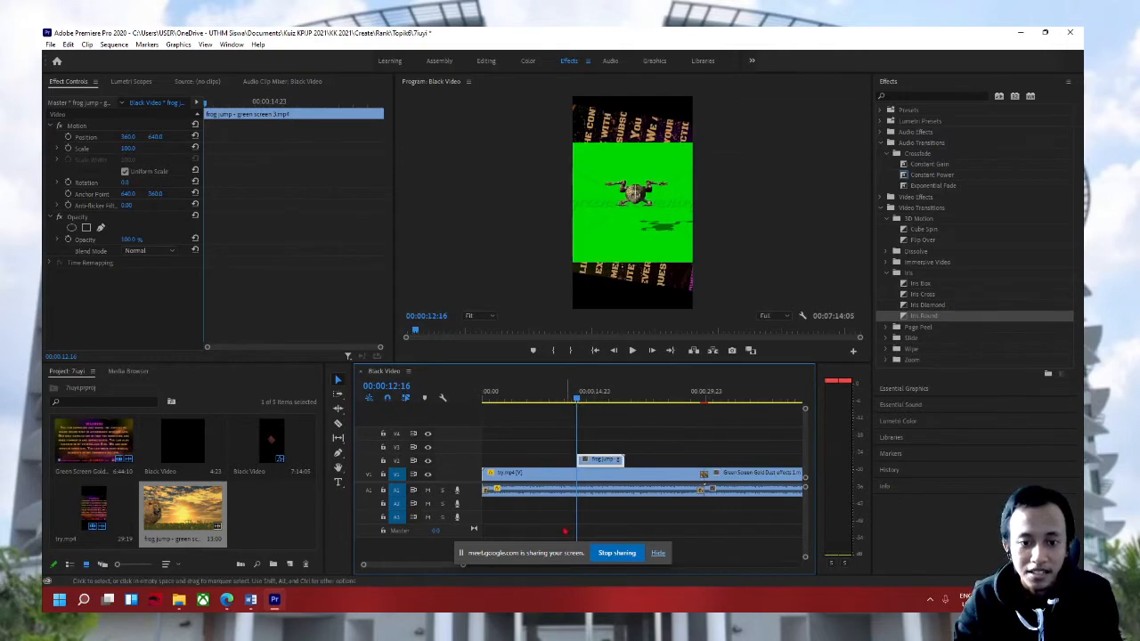
mouse_move(577, 459)
left_mouse_down()
mouse_move(518, 457)
mouse_move(583, 463)
left_mouse_up()
left_click_drag(577, 403, 581, 403)
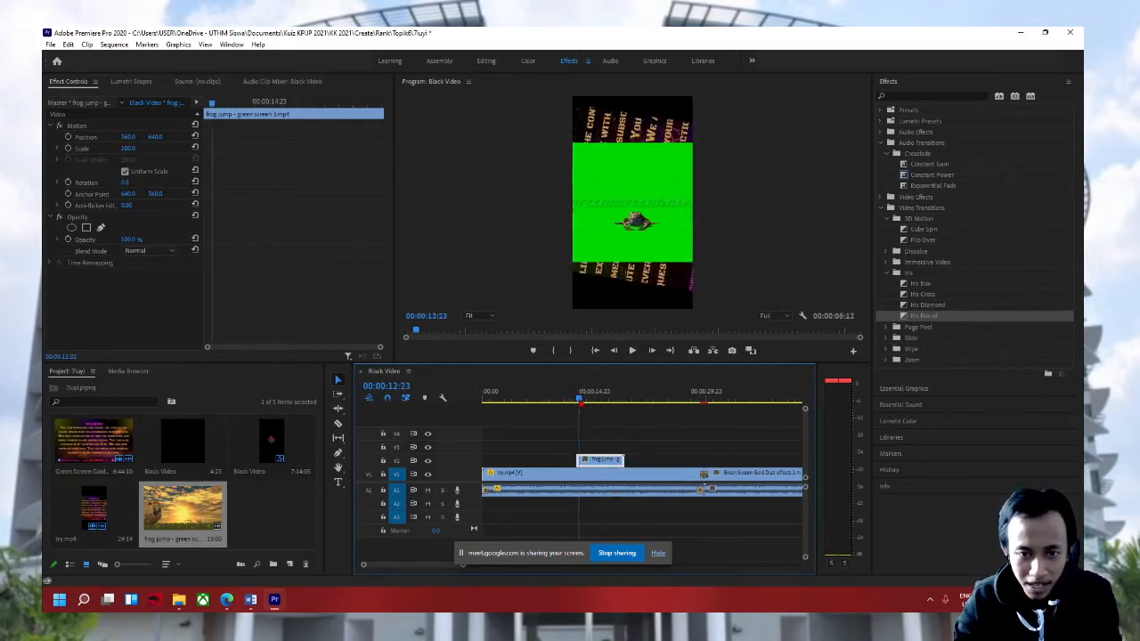
key("space")
key("space")
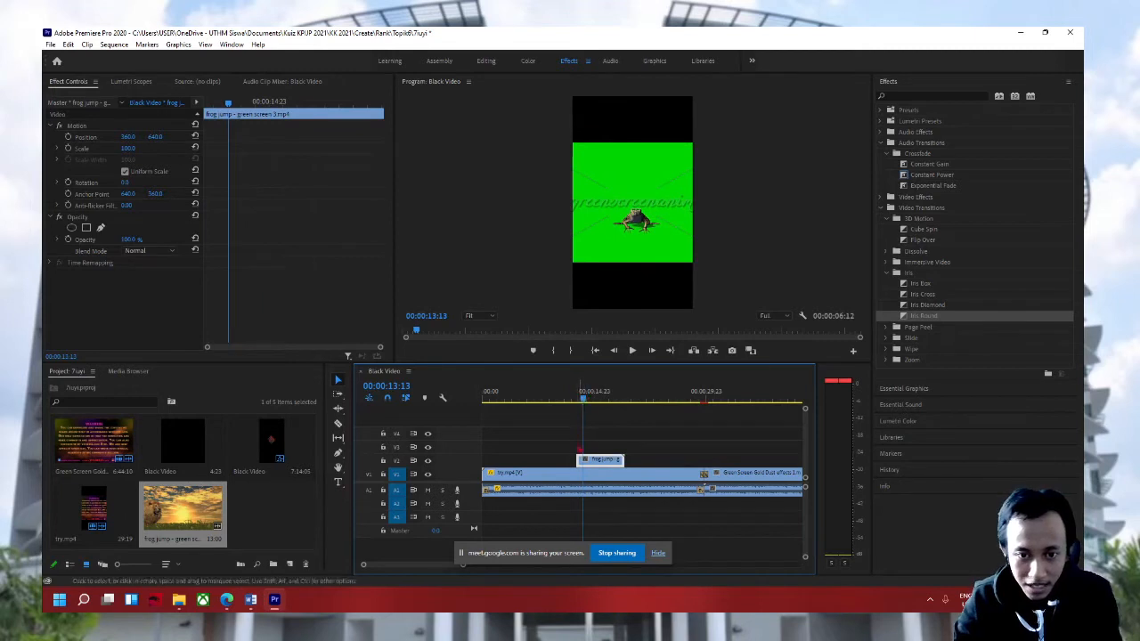
left_click_drag(579, 460, 584, 460)
key("space")
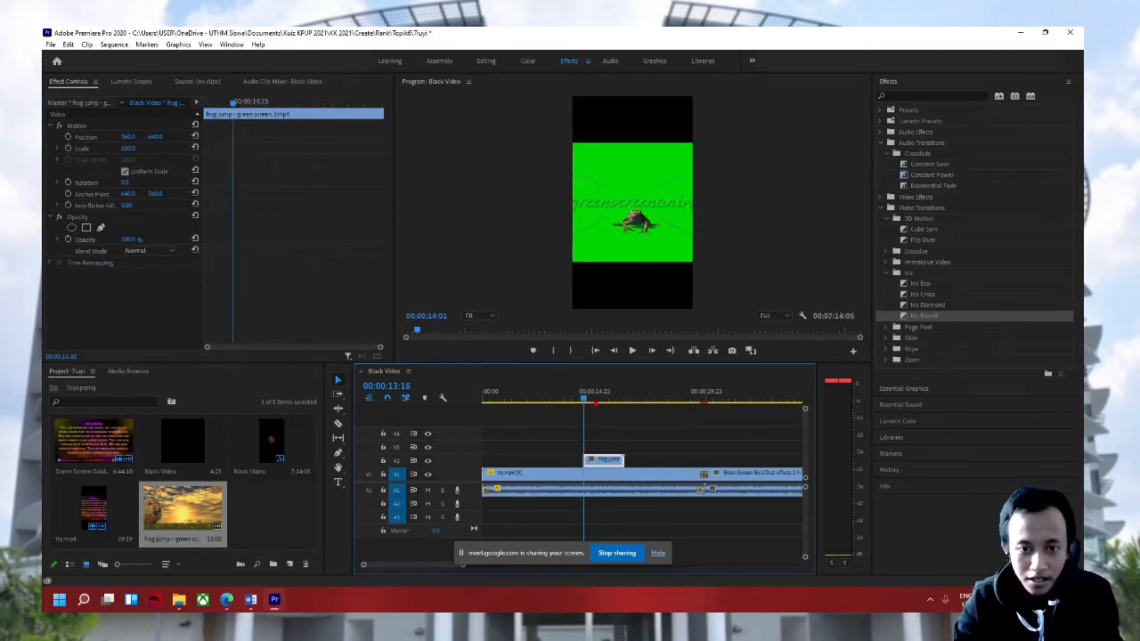
key("space")
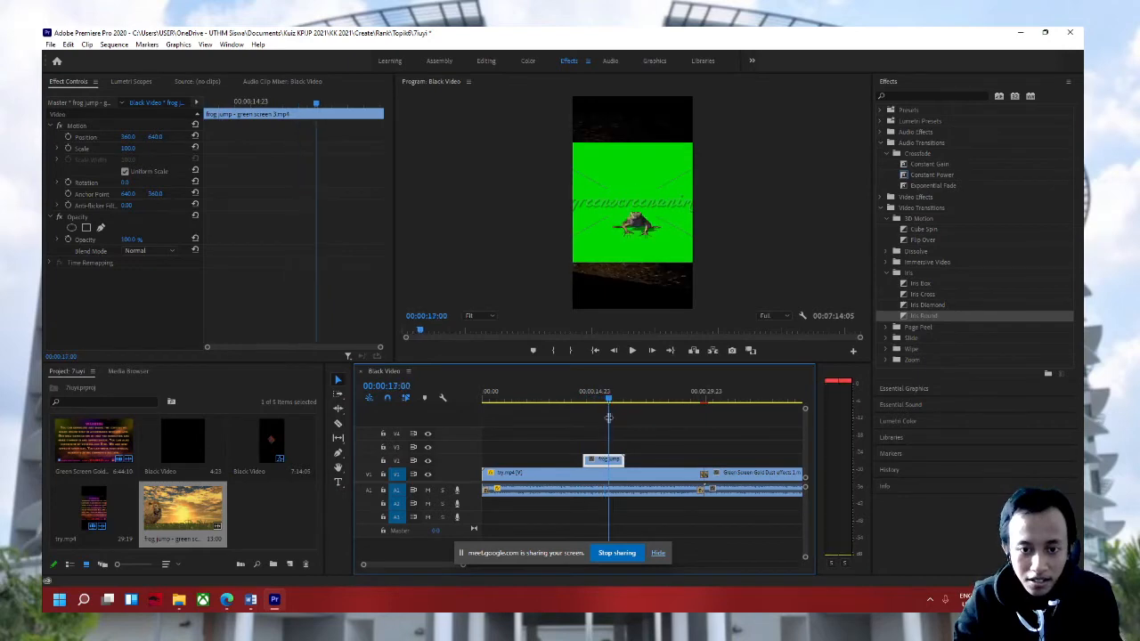
Step: Trim the end of the frog jump clip on V2 to the playhead at 00:00:17:00 and hide the screen-sharing notice
left_click_drag(619, 463, 607, 462)
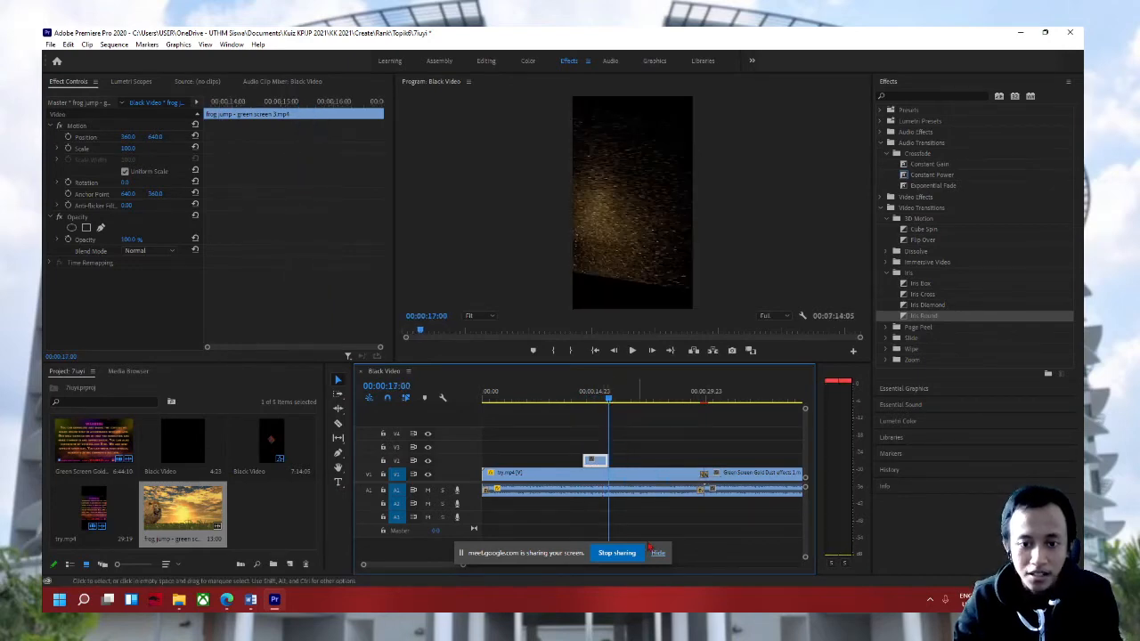
left_click(659, 556)
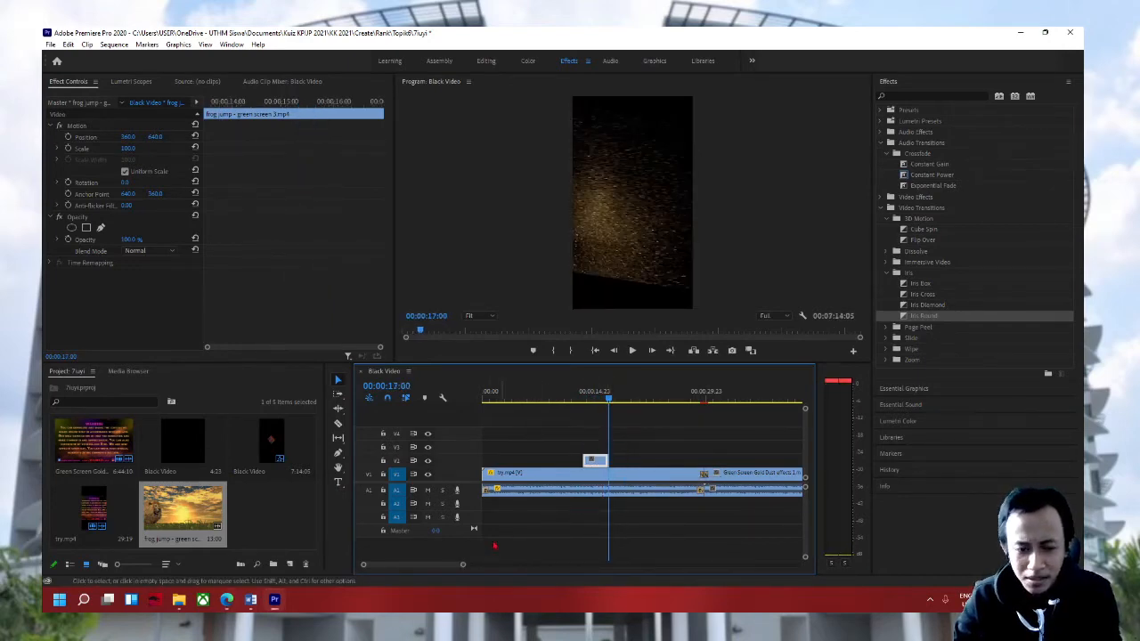
left_click_drag(463, 566, 436, 568)
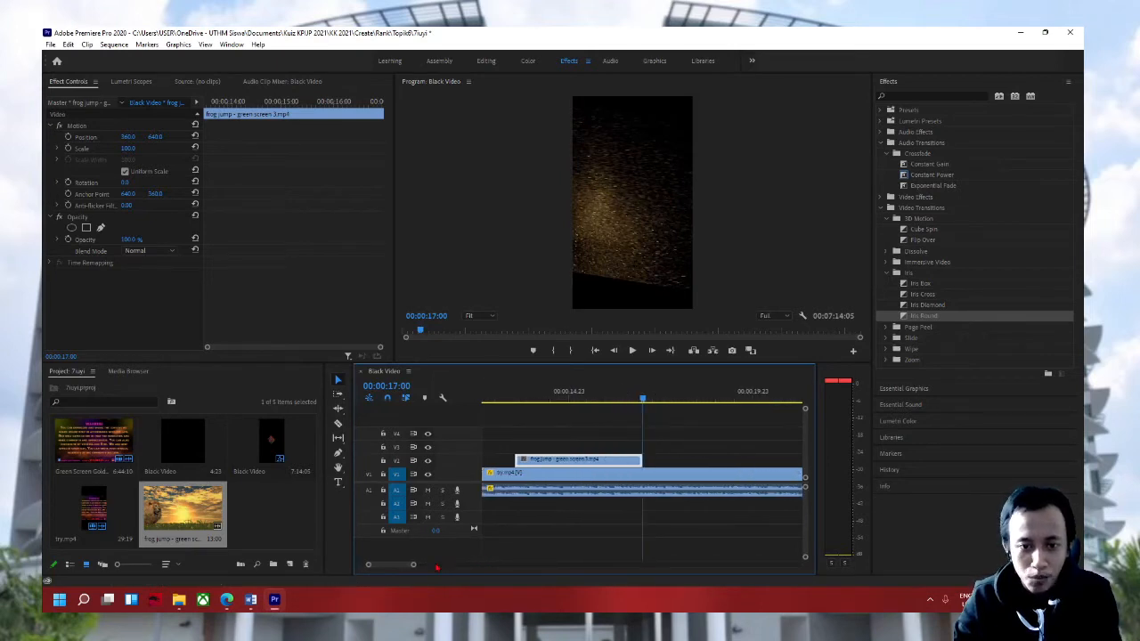
Step: Find the Ultra Key video effect by collapsing the transition folders and searching the effects for "ultra key"
left_click(883, 143)
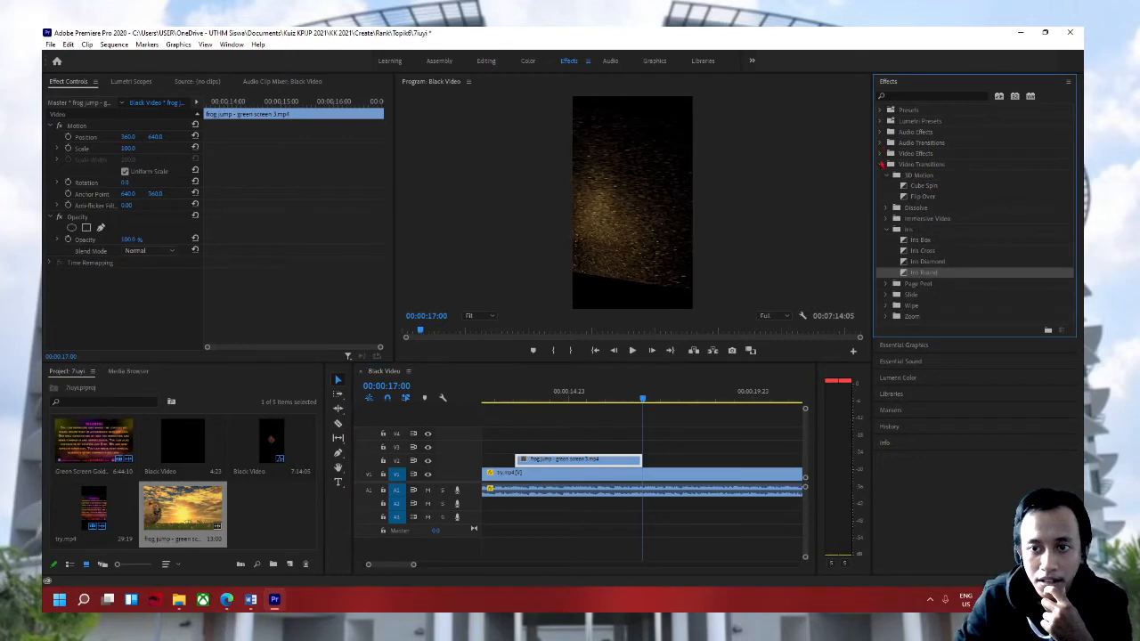
left_click(882, 153)
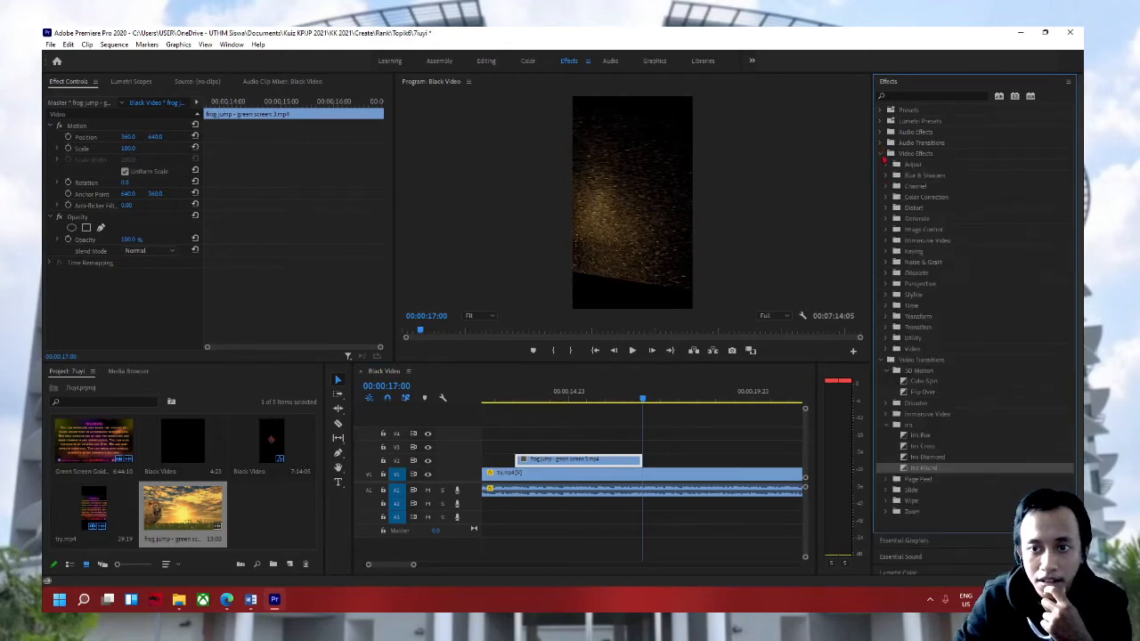
left_click(883, 155)
left_click(882, 165)
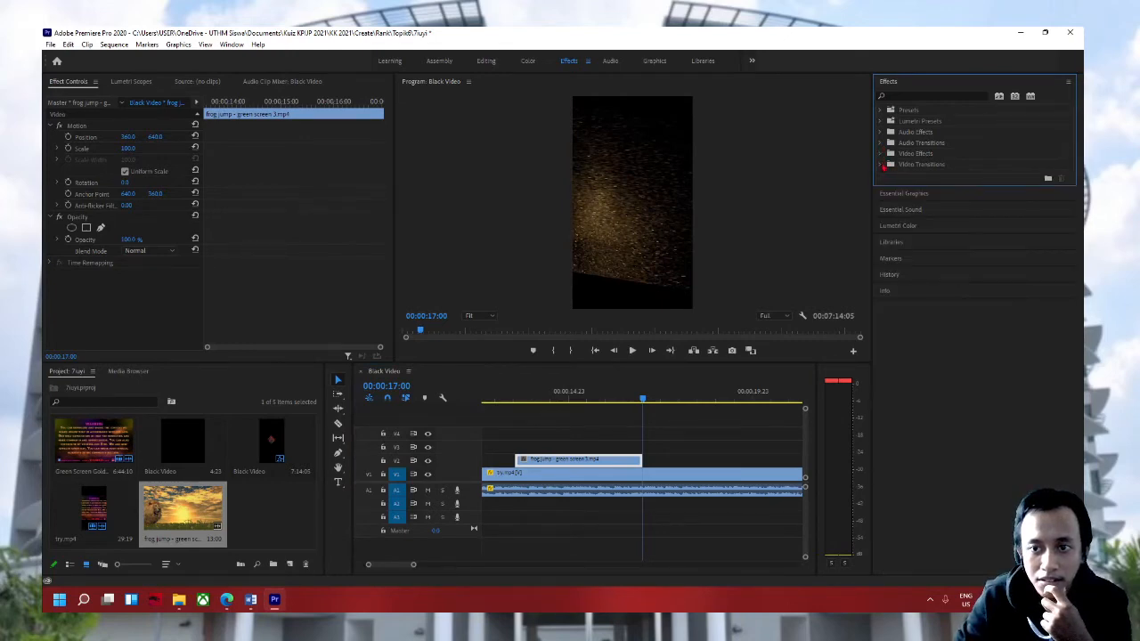
left_click(881, 154)
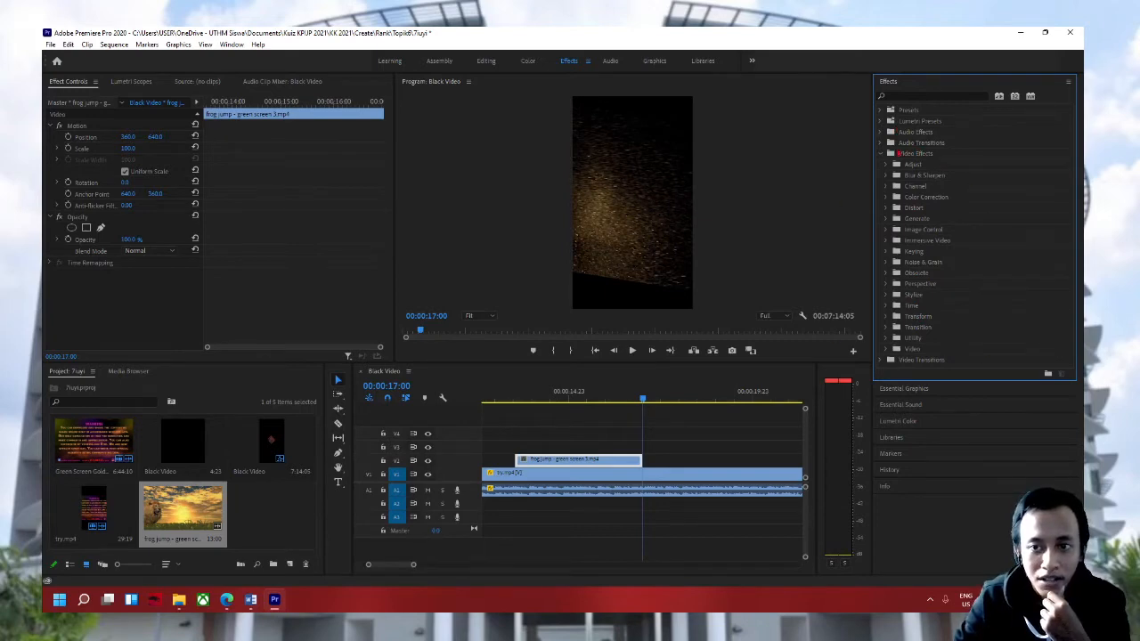
left_click(904, 95)
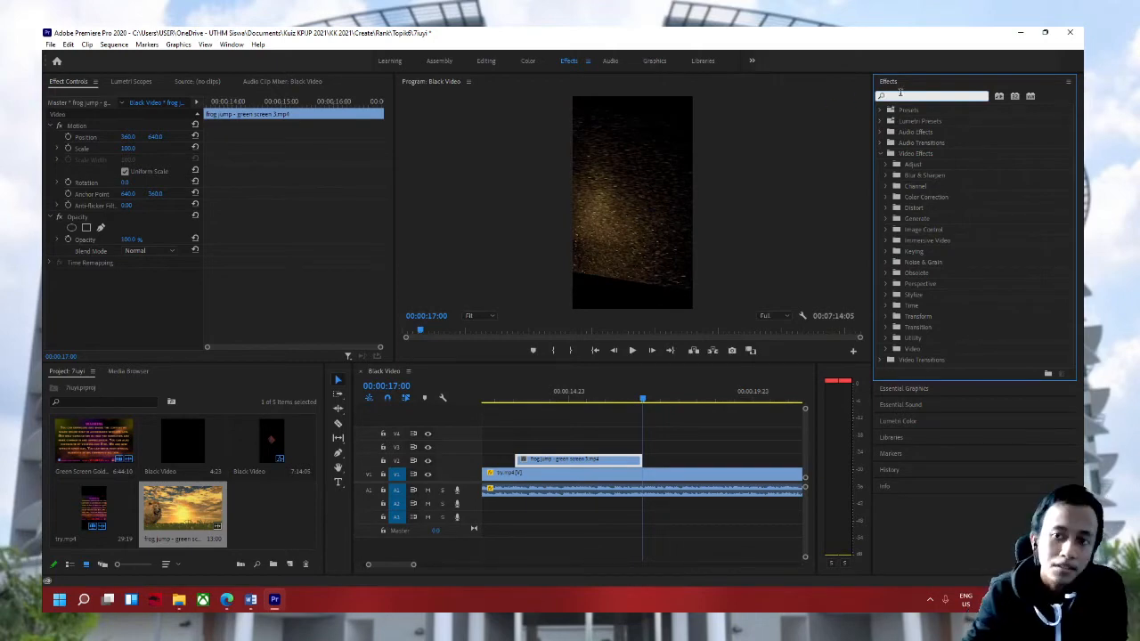
type("ultra key")
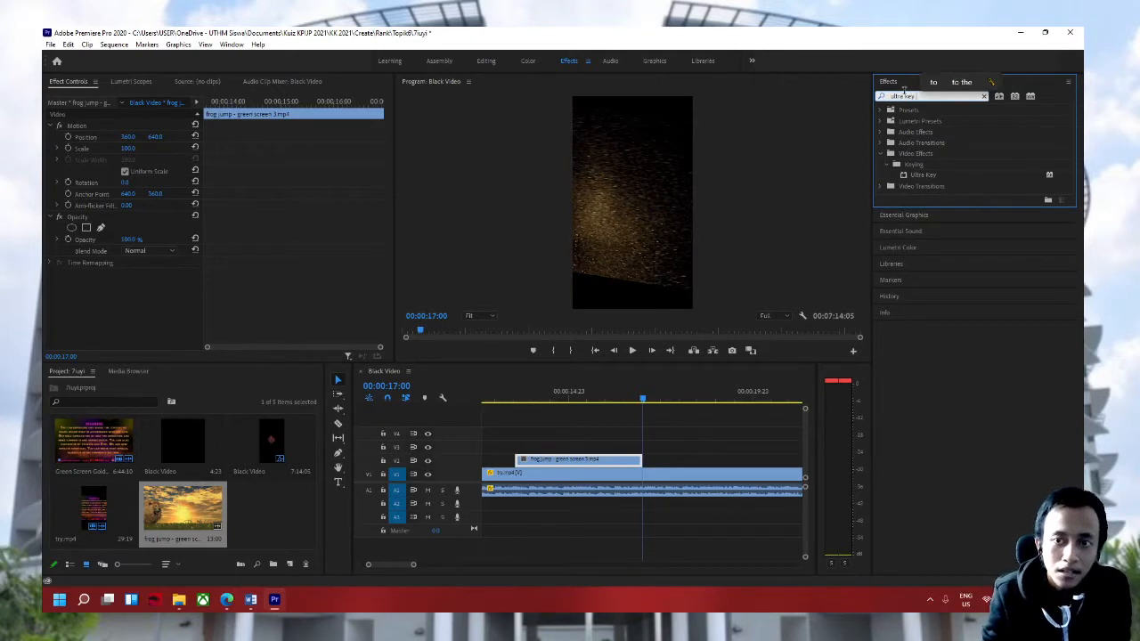
left_click(924, 176)
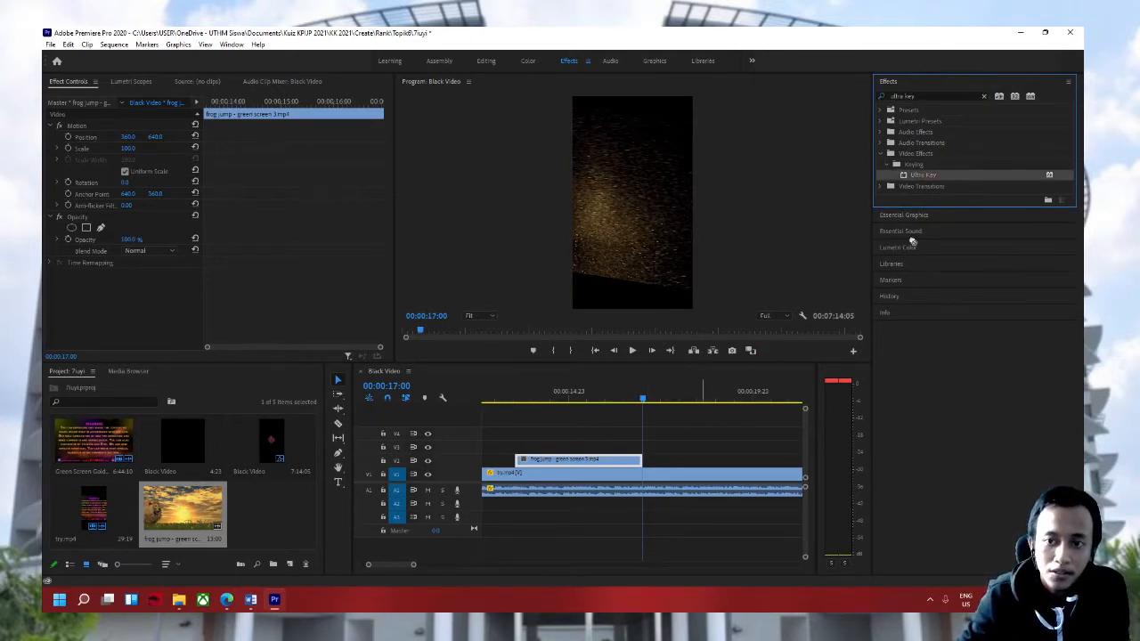
Step: Apply Ultra Key to the frog clip and sample its green background as the key color at 00:00:15:12
left_click_drag(955, 178, 607, 459)
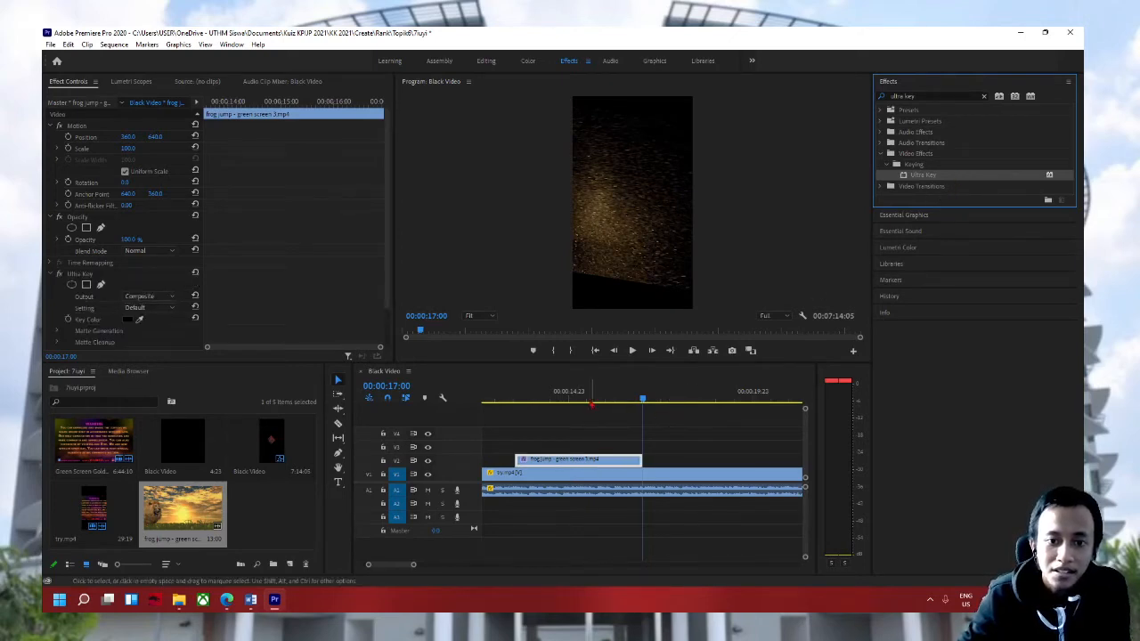
left_click(588, 398)
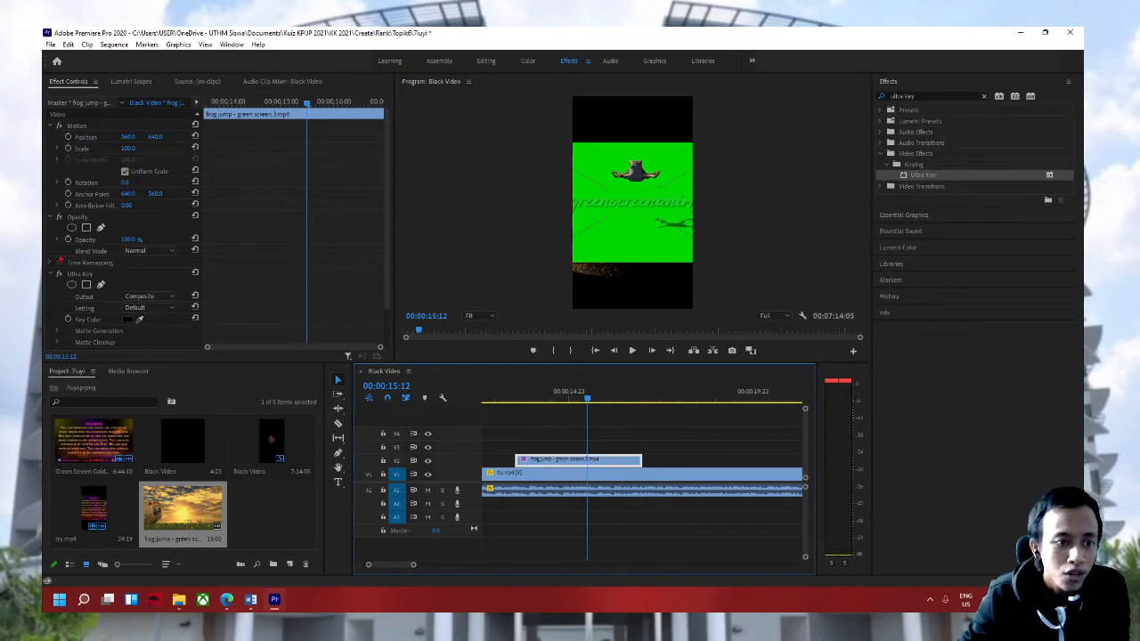
scroll(117, 276, "down", 2)
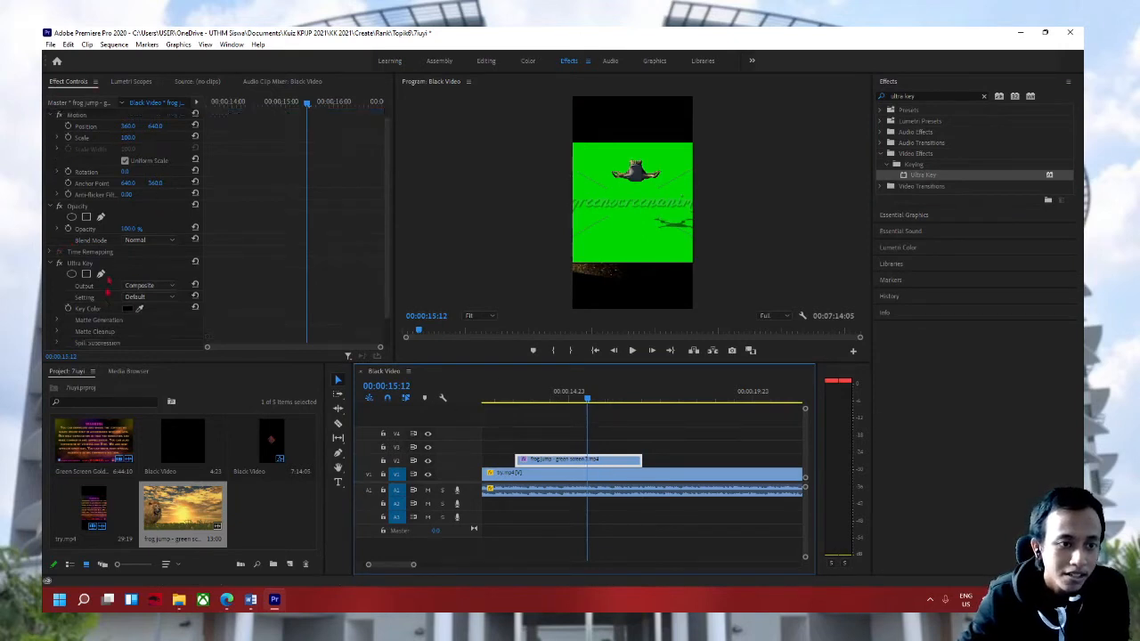
key("ctrl+z")
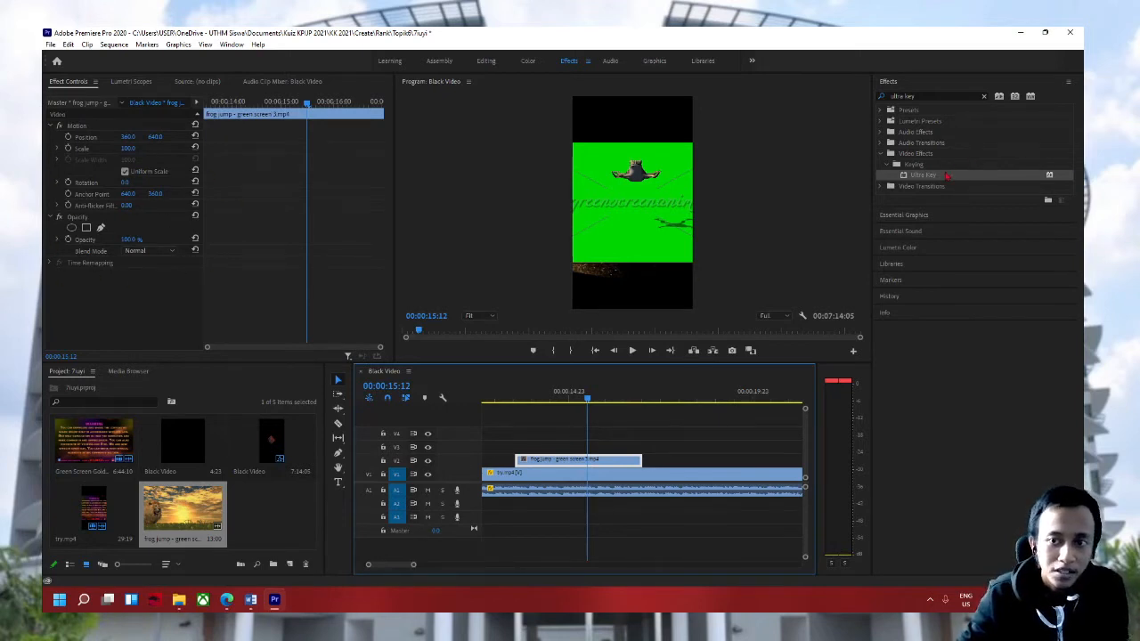
left_click_drag(947, 176, 661, 457)
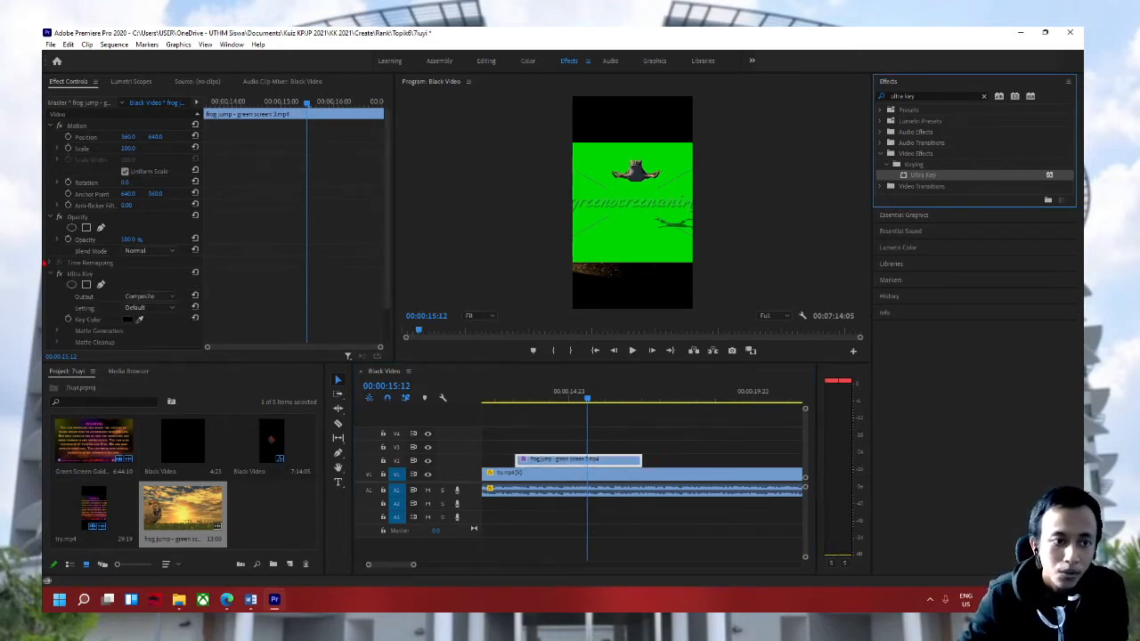
scroll(265, 269, "down", 2)
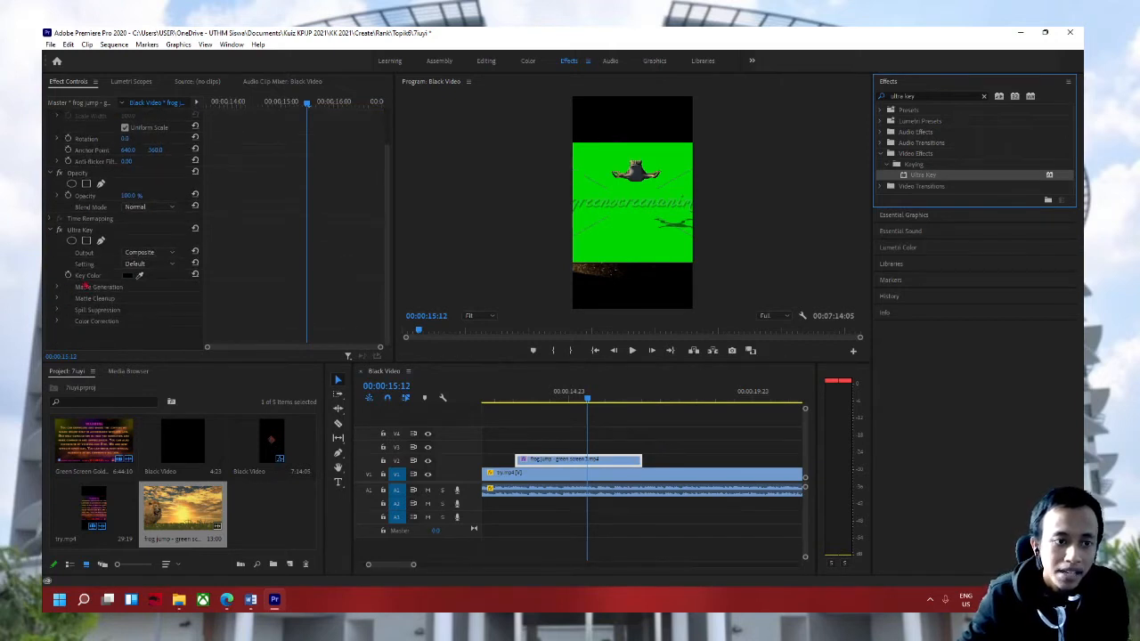
left_click(140, 276)
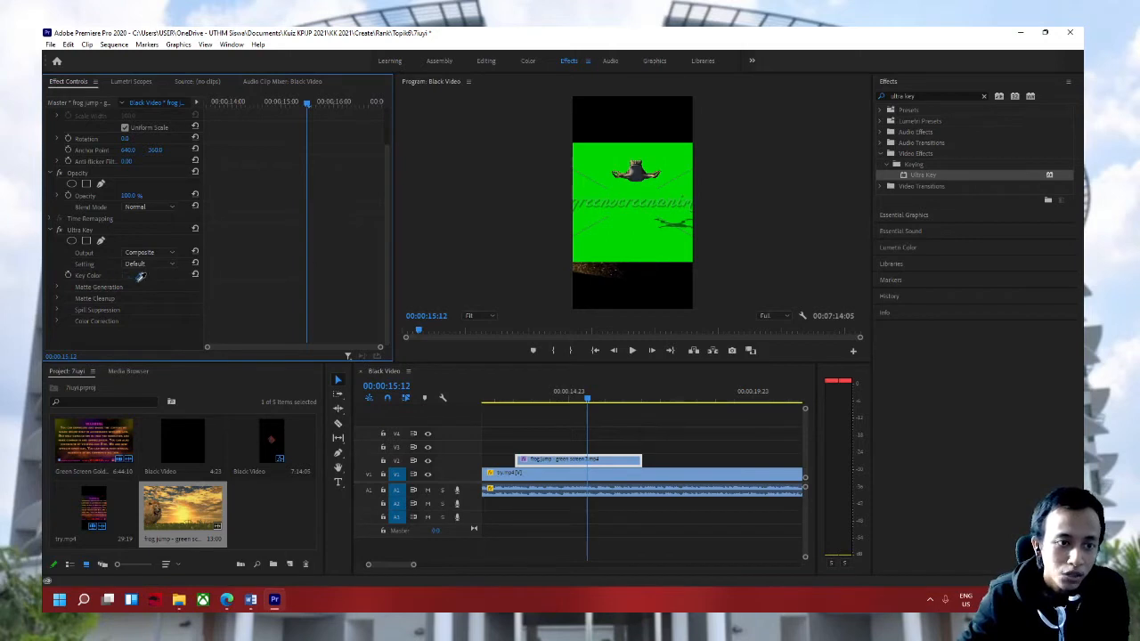
left_click(641, 219)
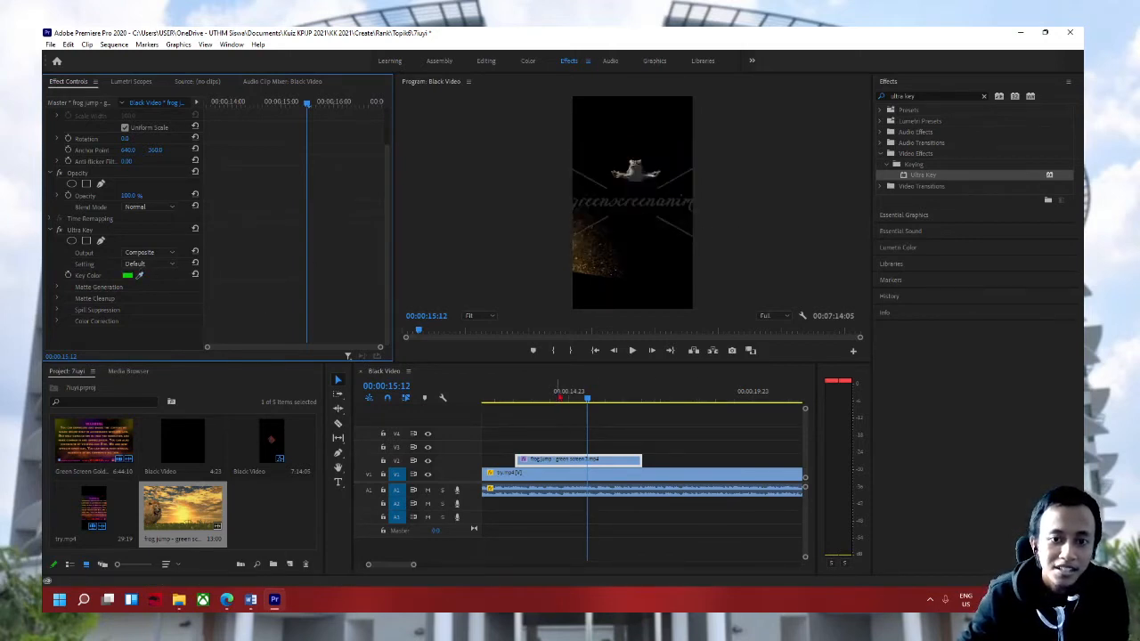
Step: Adjust the frog clip: position 284, 883, scale 174, rotation -32°, and an opacity reduced to roughly three quarters
scroll(252, 196, "up", 2)
left_click_drag(129, 138, 96, 138)
left_click_drag(158, 137, 291, 137)
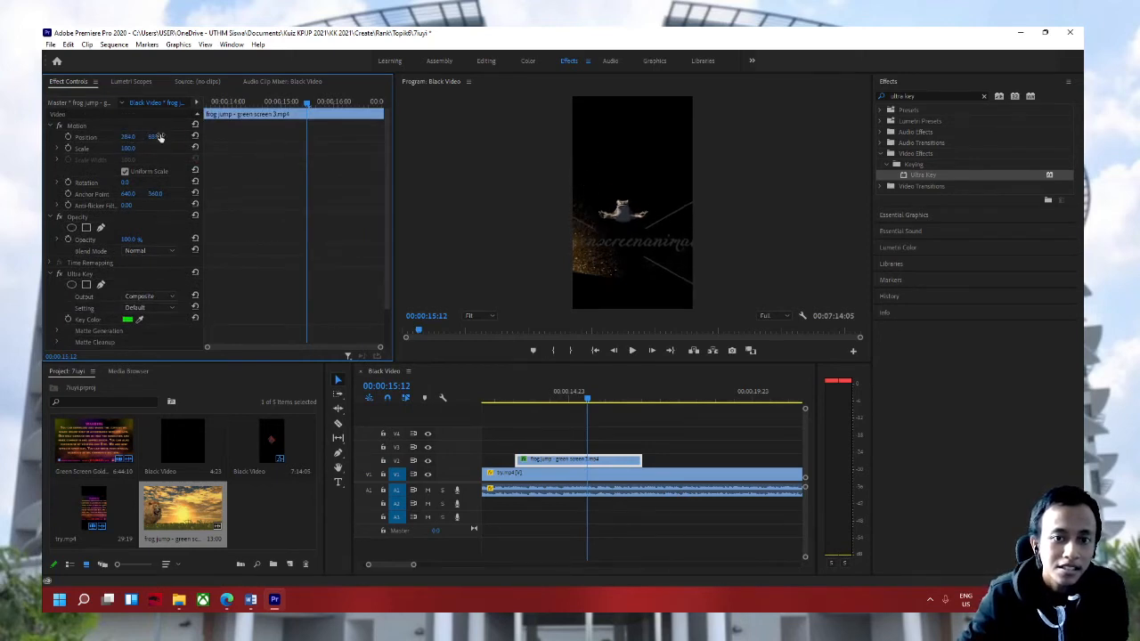
left_click_drag(127, 150, 196, 149)
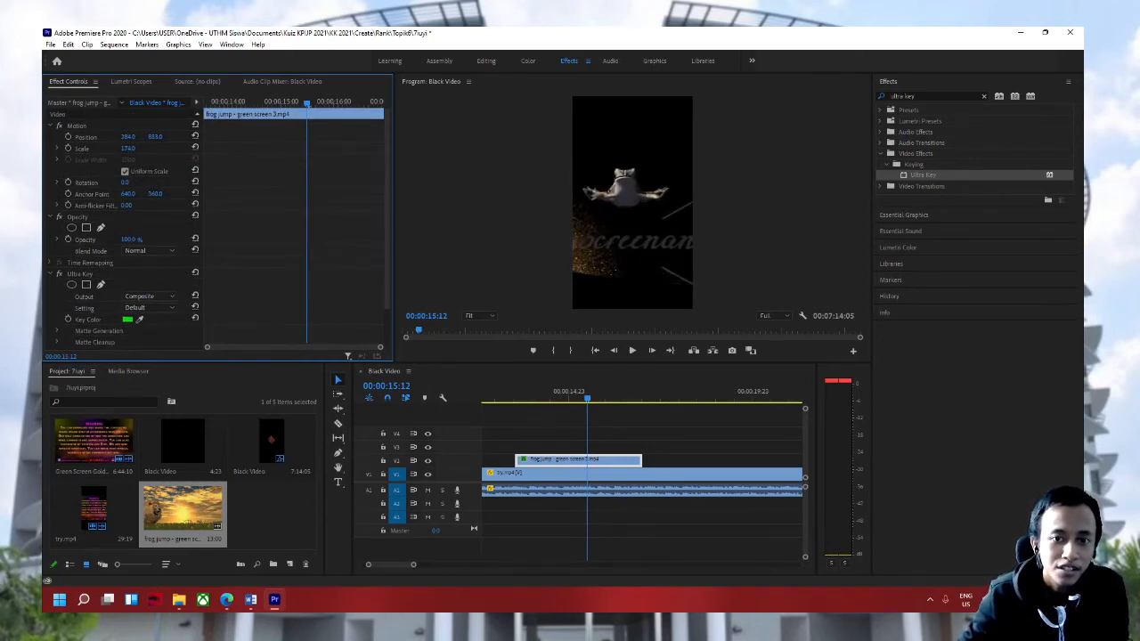
left_click_drag(132, 240, 111, 240)
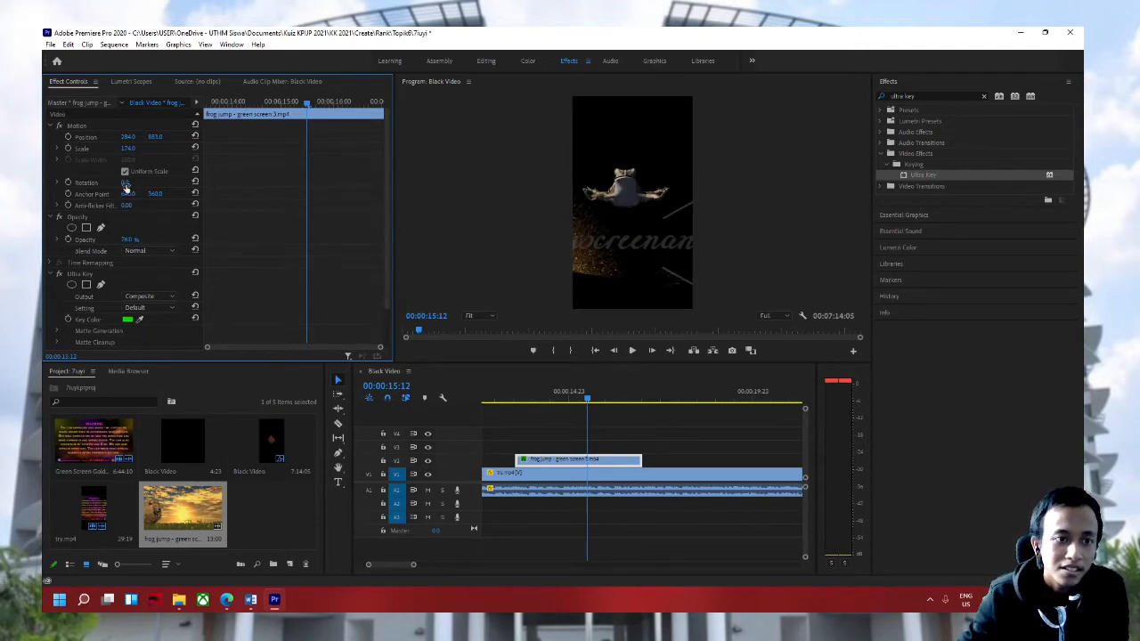
left_click_drag(125, 184, 100, 184)
Step: Play back the keyed frog clip over the background, including again from 00:00:13:20 near its start
key("space")
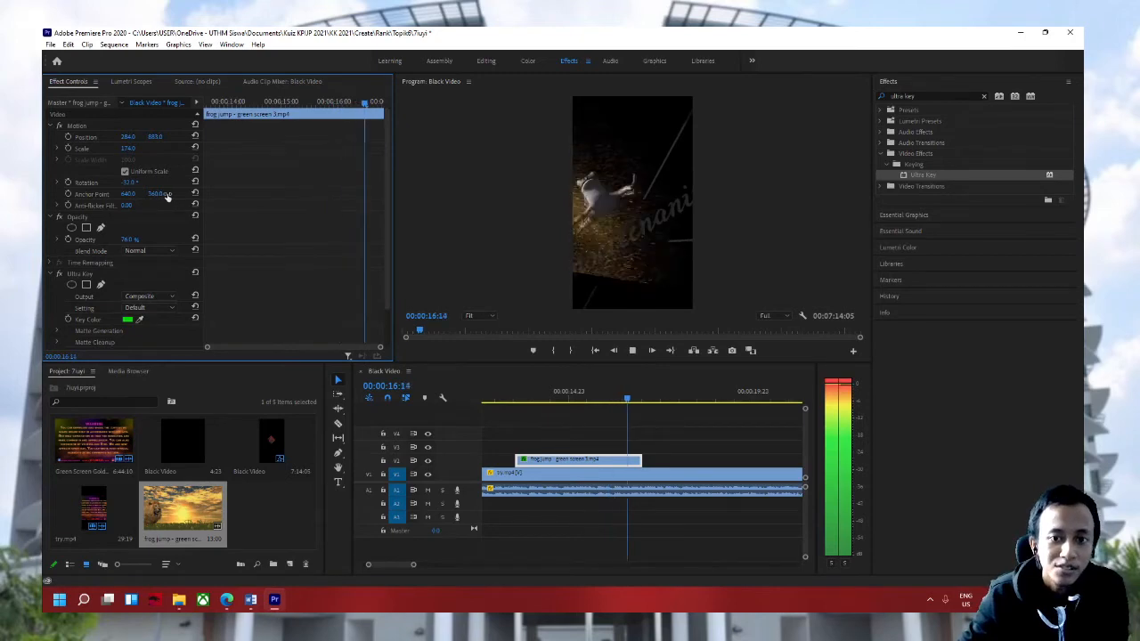
key("space")
left_click(527, 397)
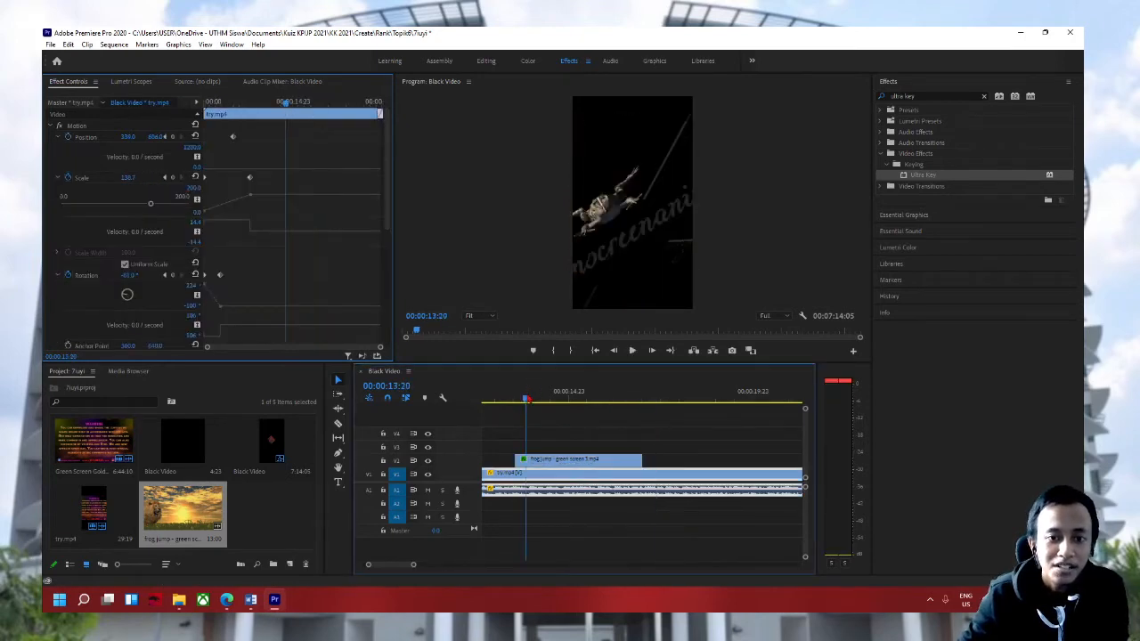
key("space")
key("space")
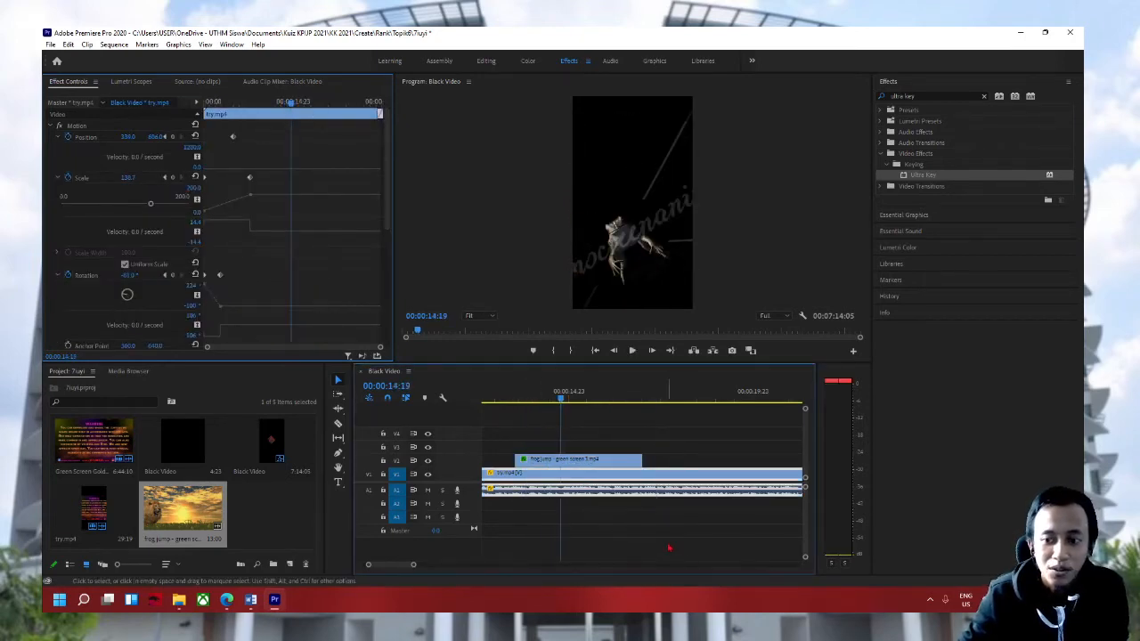
left_click(511, 533)
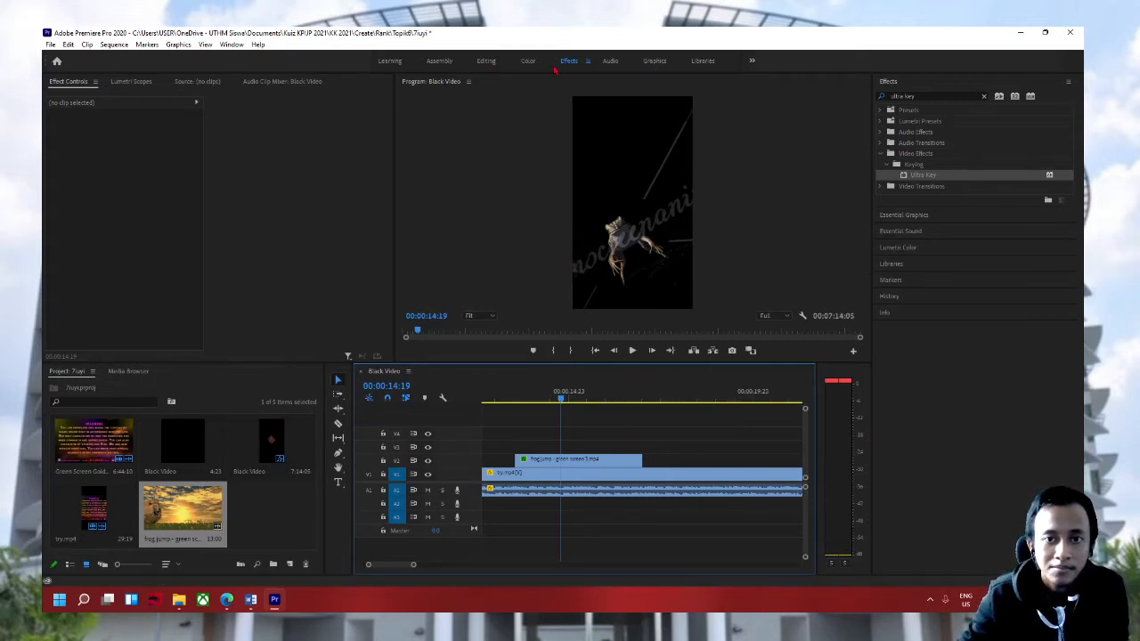
left_click(611, 61)
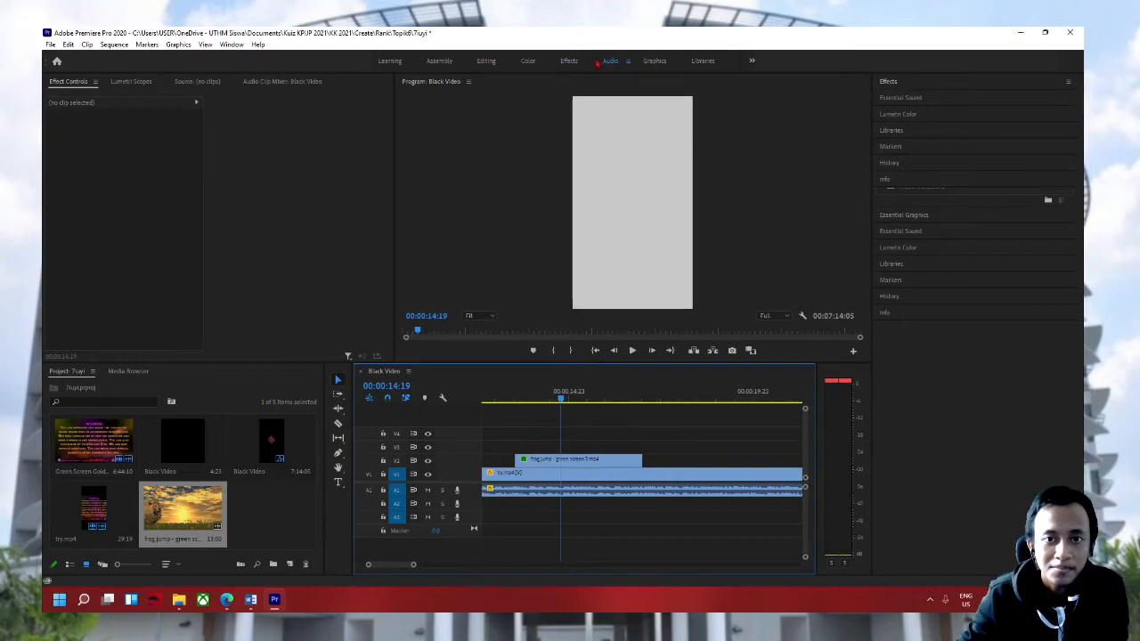
left_click(570, 62)
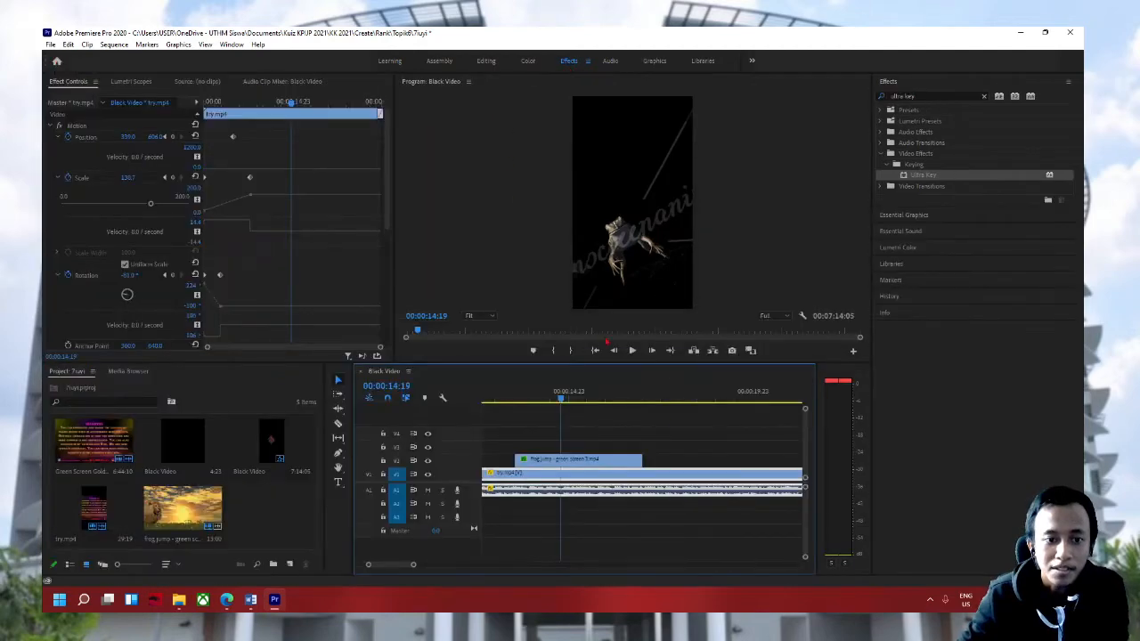
left_click(538, 530)
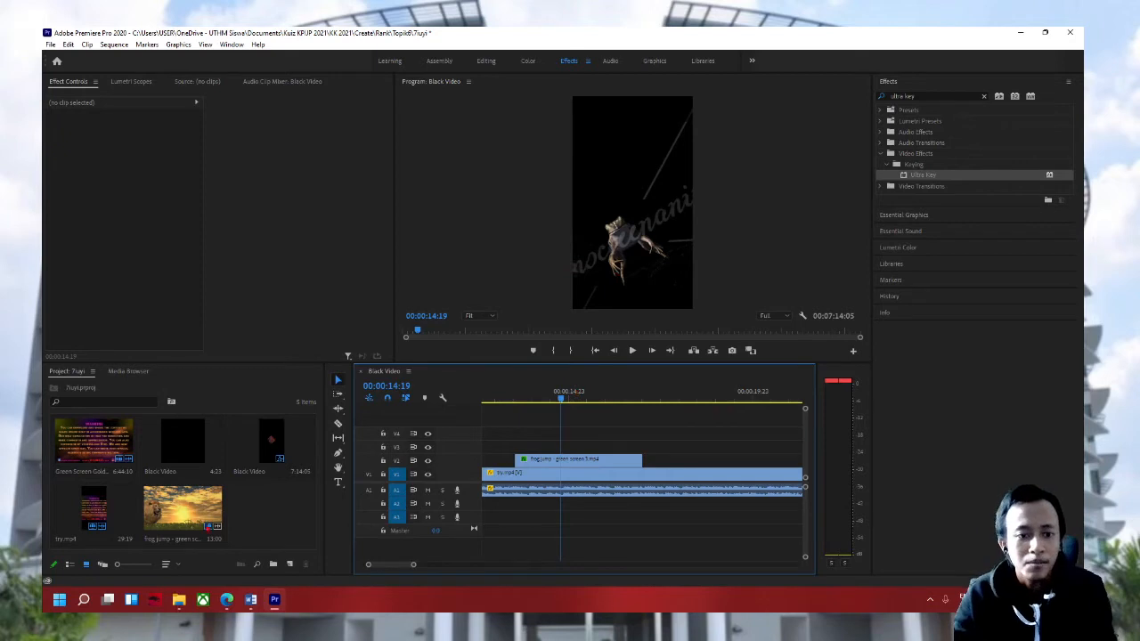
left_click(83, 600)
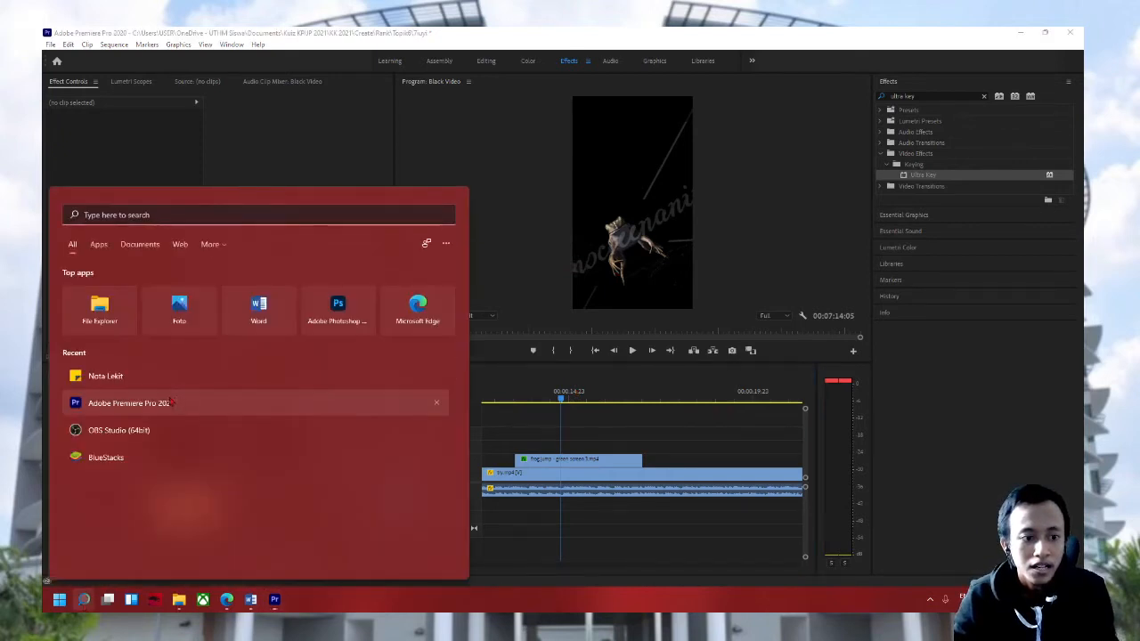
key("Escape")
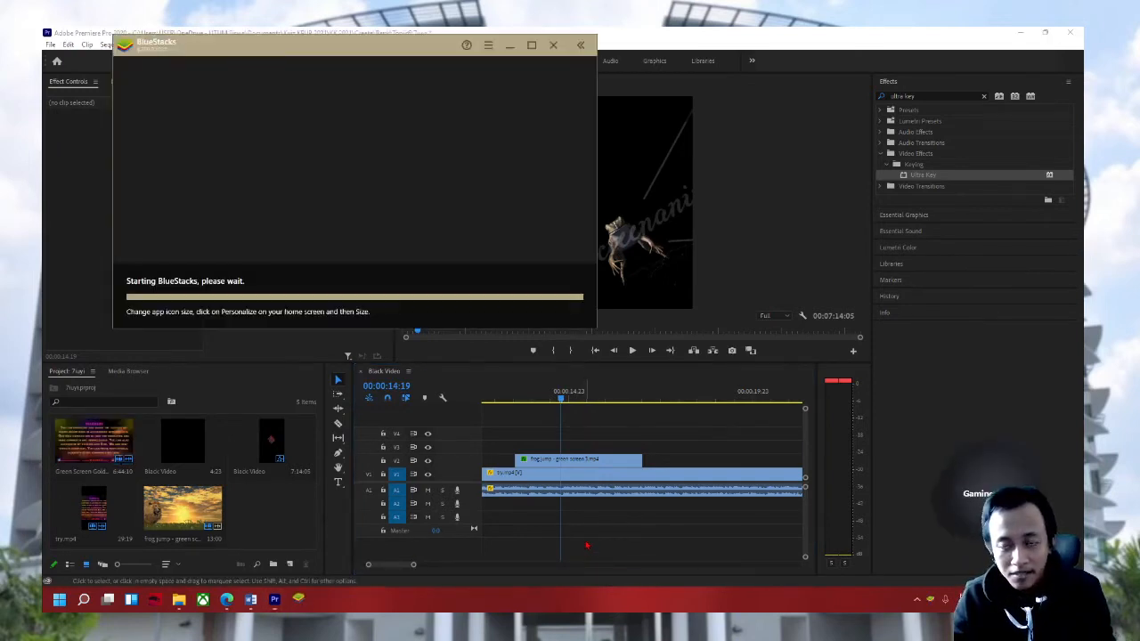
left_click(347, 218)
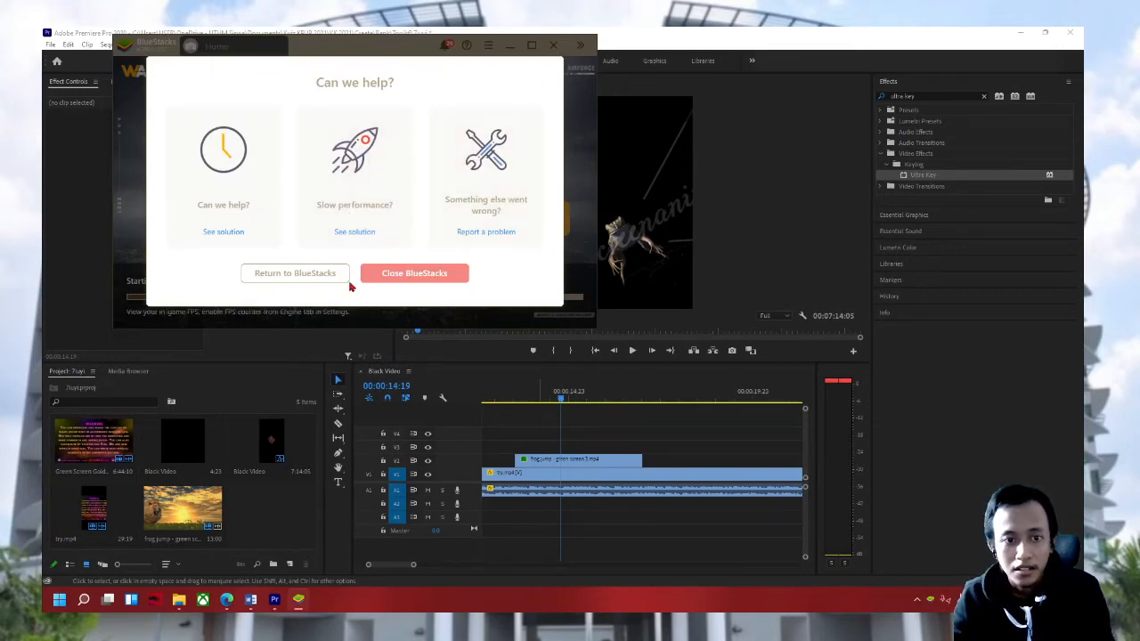
left_click(383, 273)
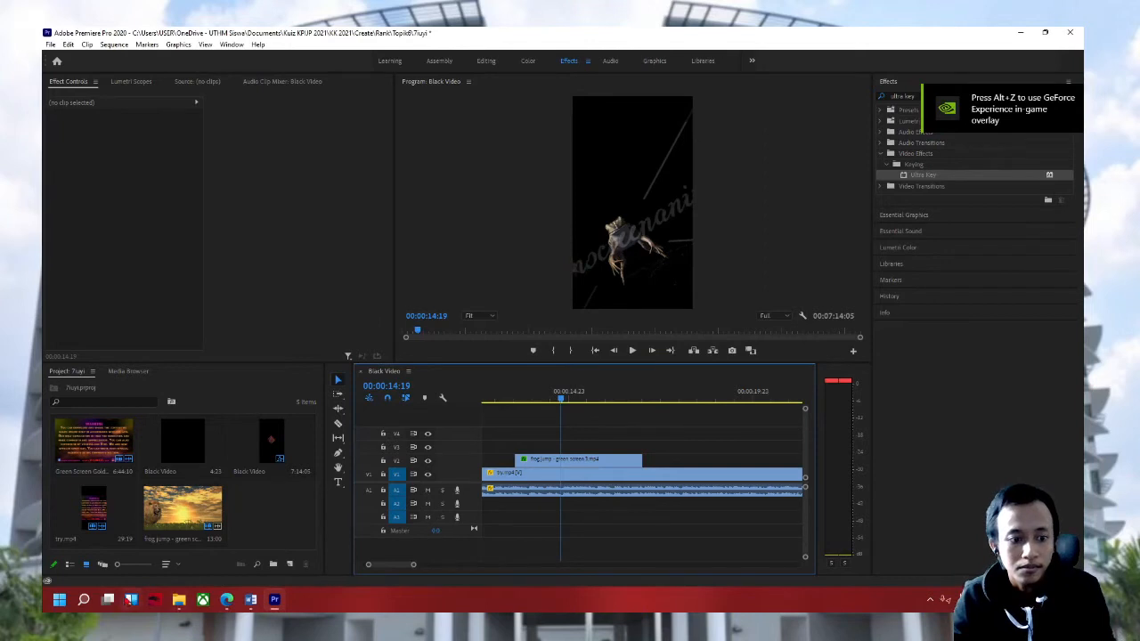
Step: Launch BlueStacks and move its window toward the middle of the screen
left_click(83, 599)
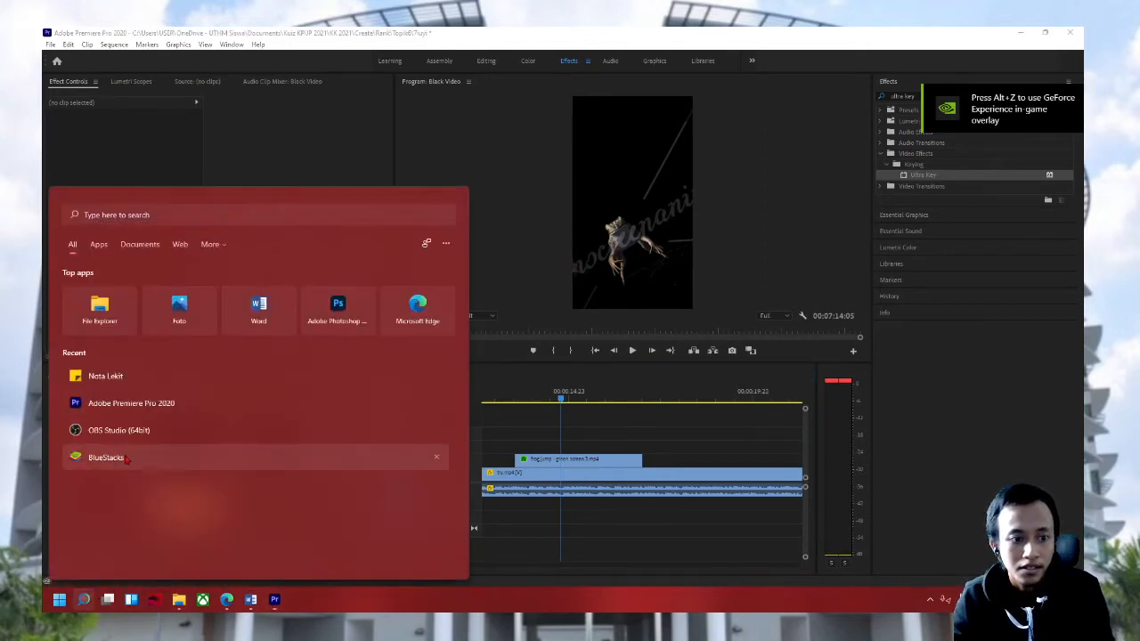
left_click(127, 458)
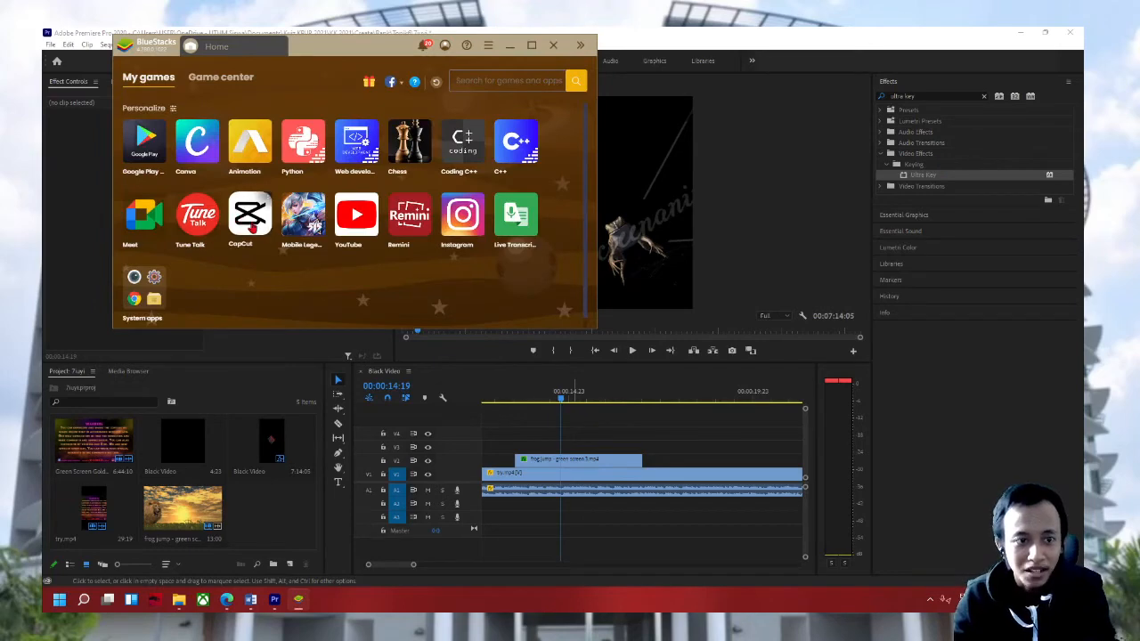
left_click_drag(378, 50, 657, 141)
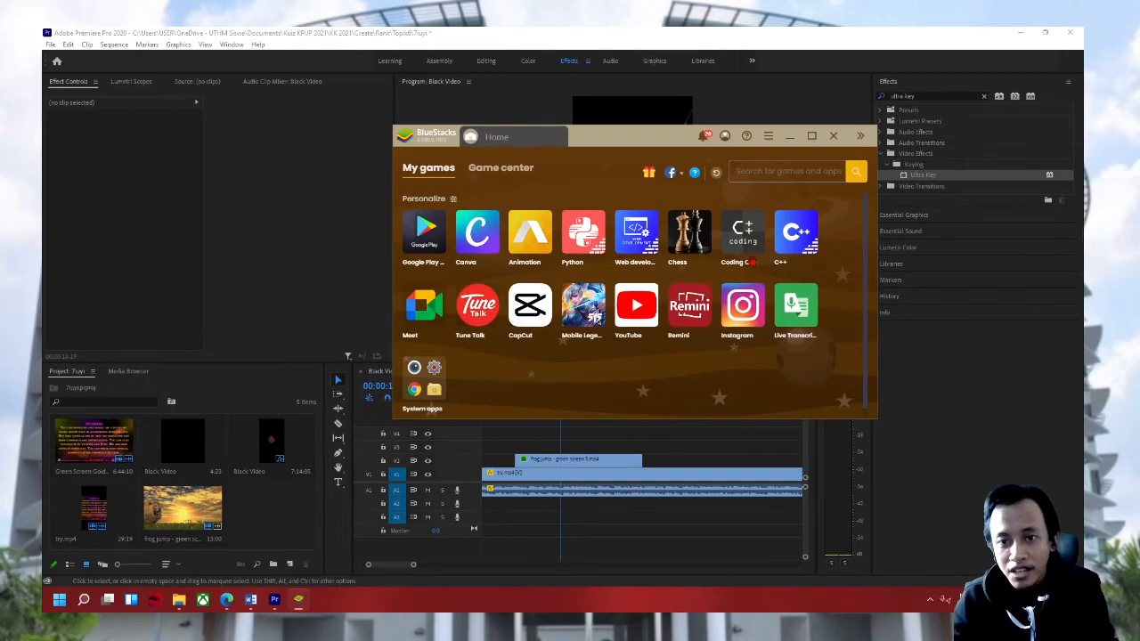
Step: Reposition the BlueStacks window, dismiss the Instagram notification and exit BlueStacks
left_click_drag(600, 145, 469, 133)
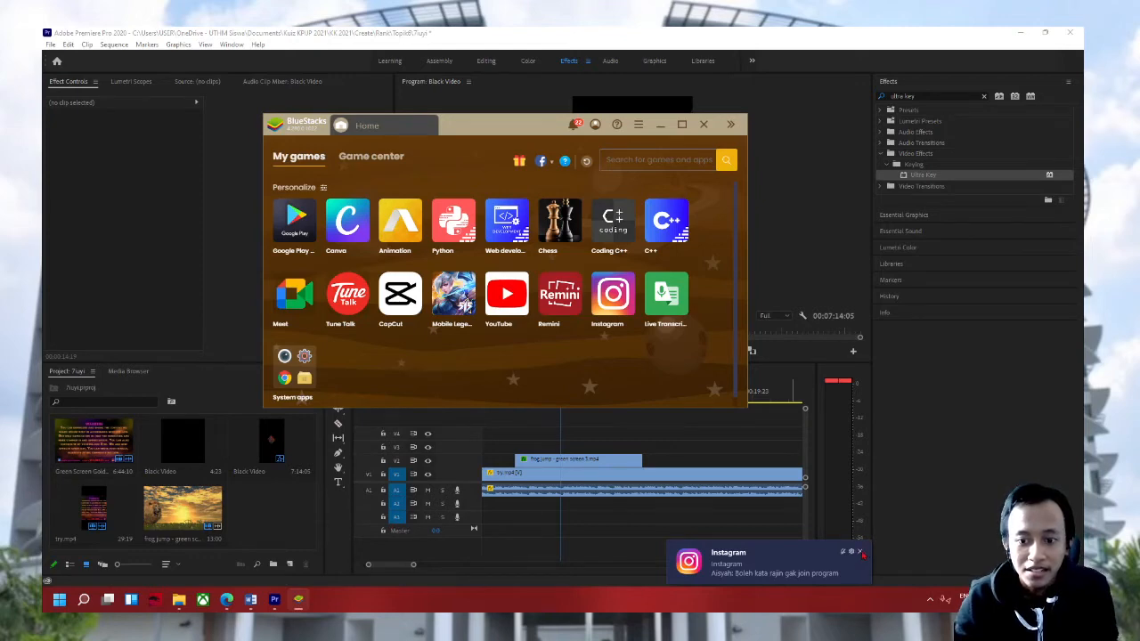
left_click(860, 552)
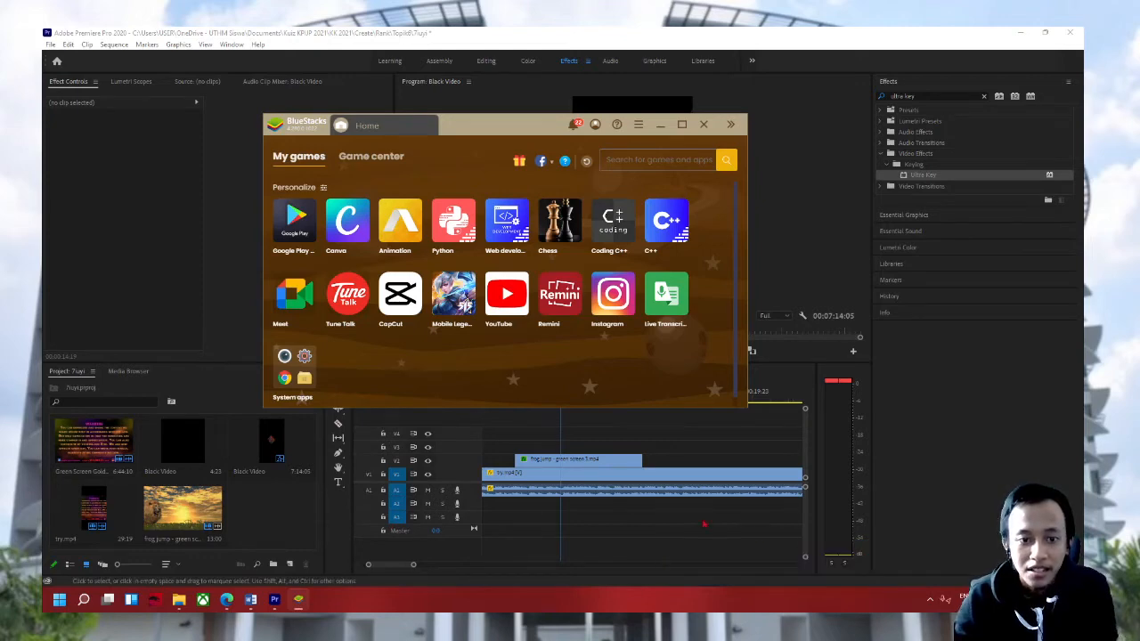
left_click(705, 126)
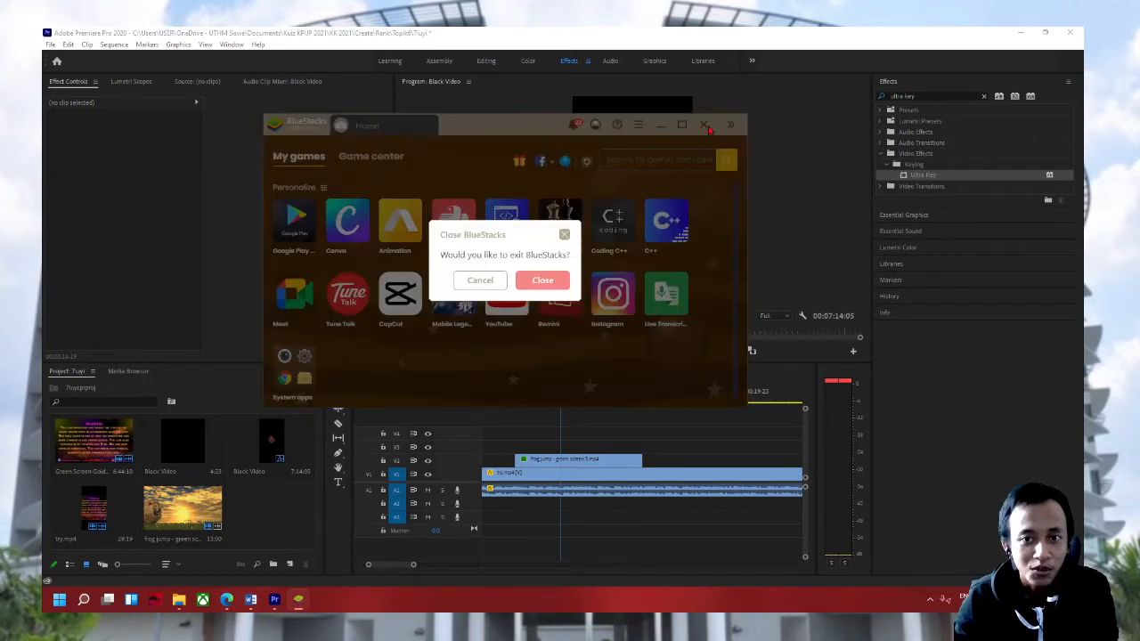
left_click(542, 278)
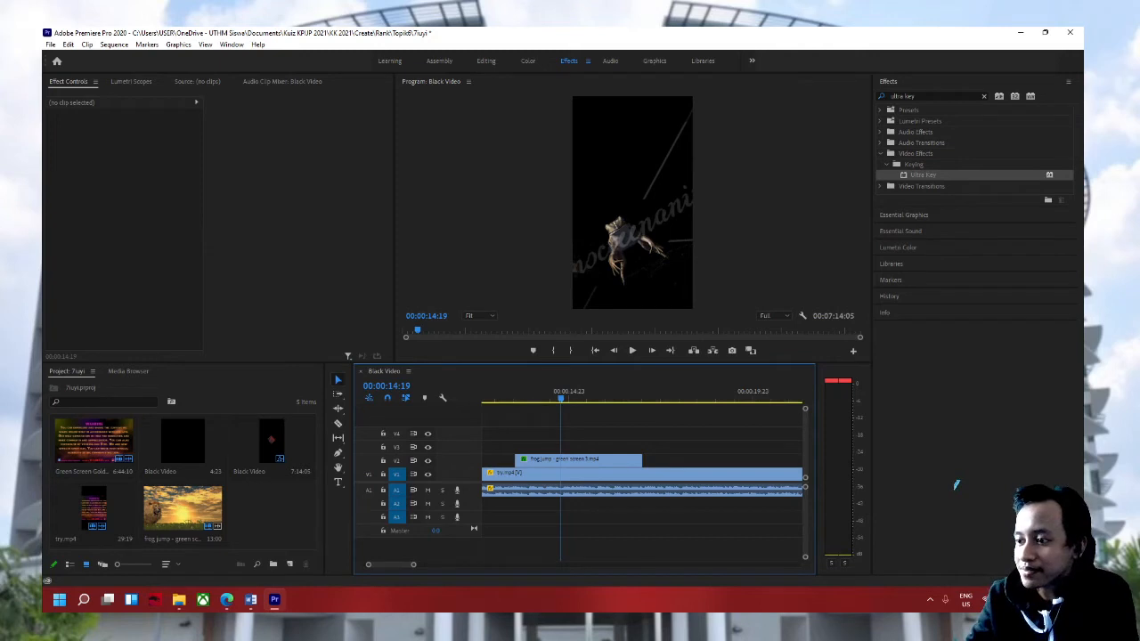
Step: Shift try.mp4 and the Green Screen Gold Dust clip together to a later point in the timeline, clearing the start
scroll(543, 428, "up", 3)
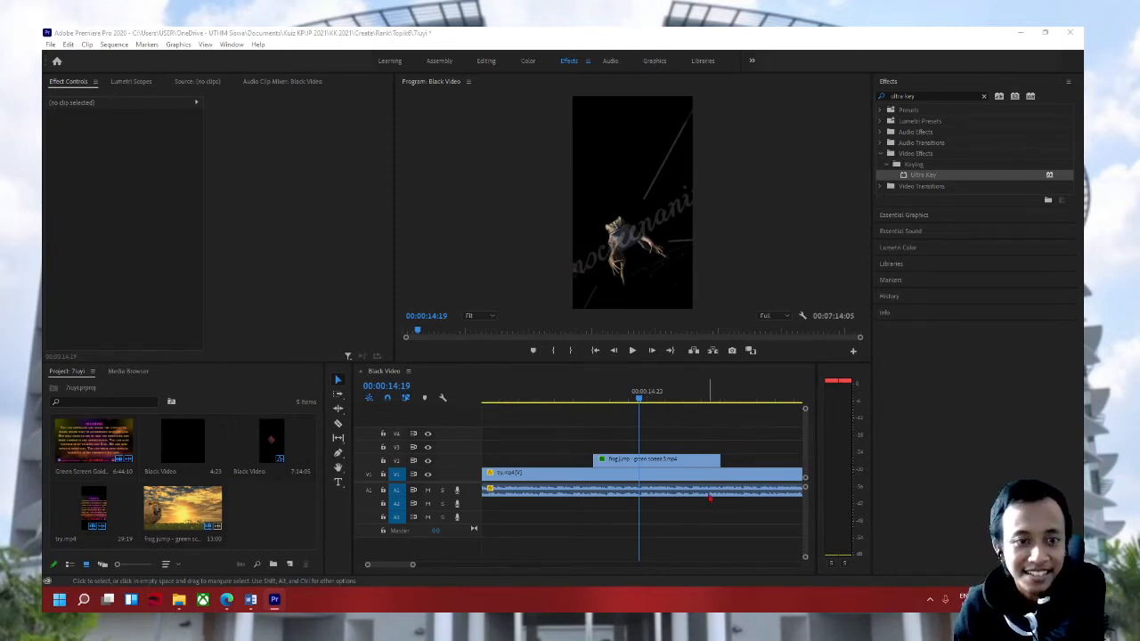
left_click(582, 436)
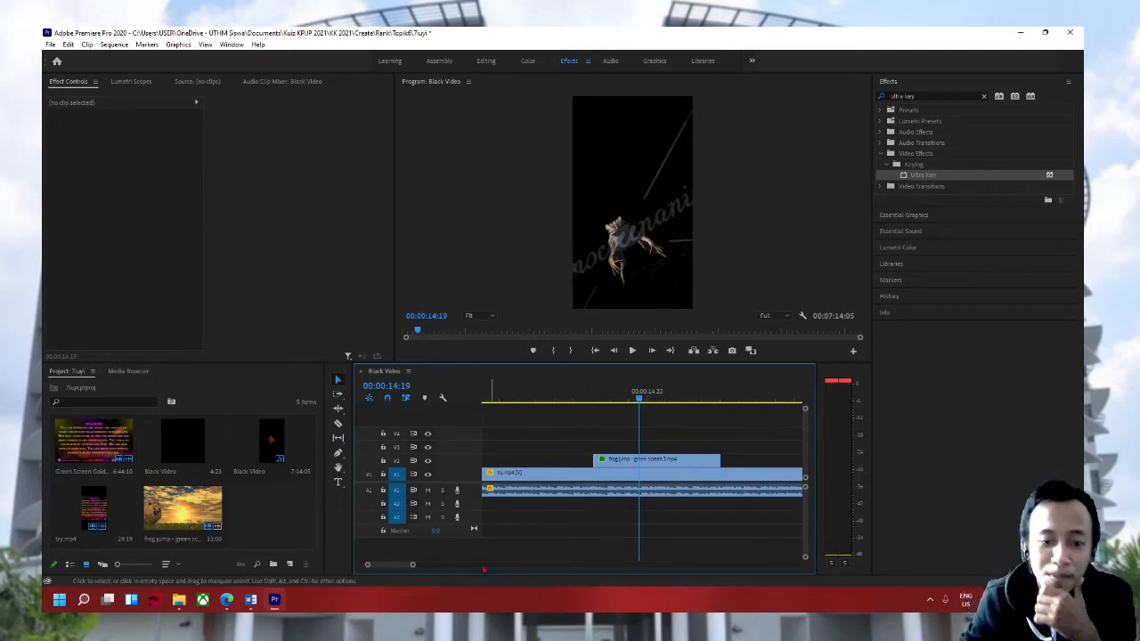
left_click_drag(410, 567, 489, 567)
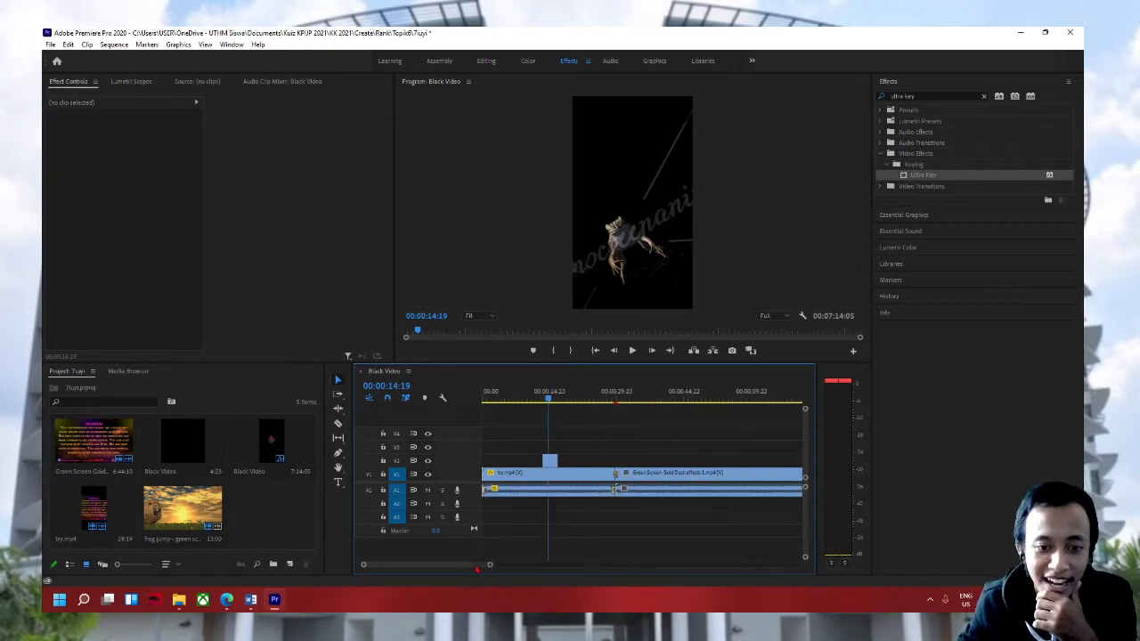
left_click(554, 492)
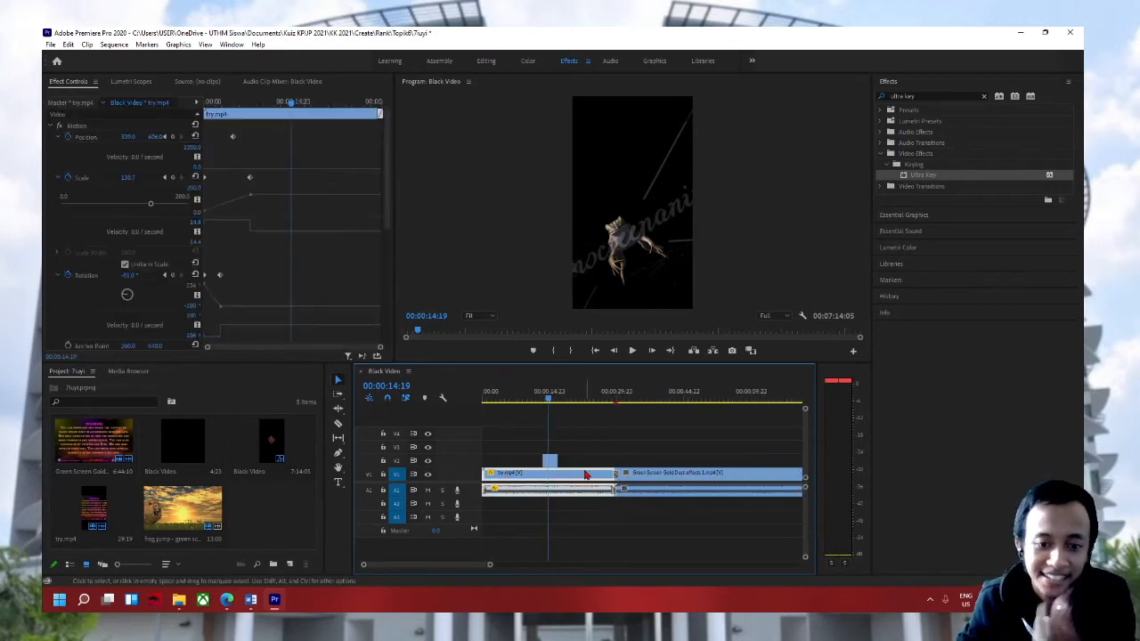
left_click(639, 484, "shift")
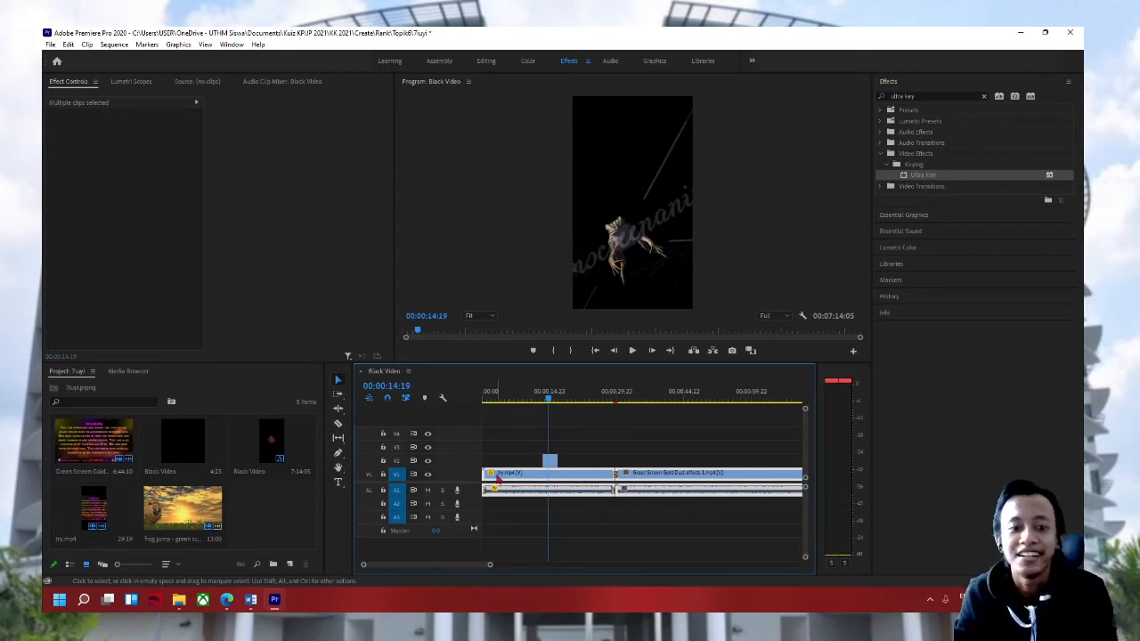
left_click_drag(510, 483, 628, 483)
Step: Move the frog clip down to the start of track V1 and play the sequence from the beginning
left_click(557, 466)
left_click_drag(552, 462, 491, 476)
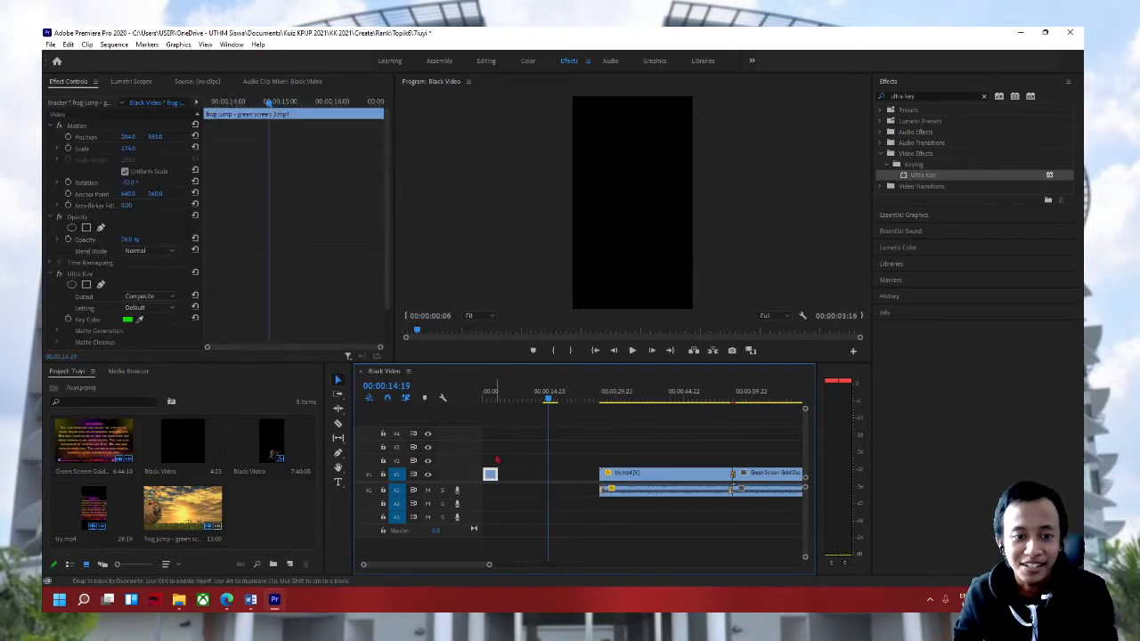
left_click(488, 397)
left_click(596, 351)
key("space")
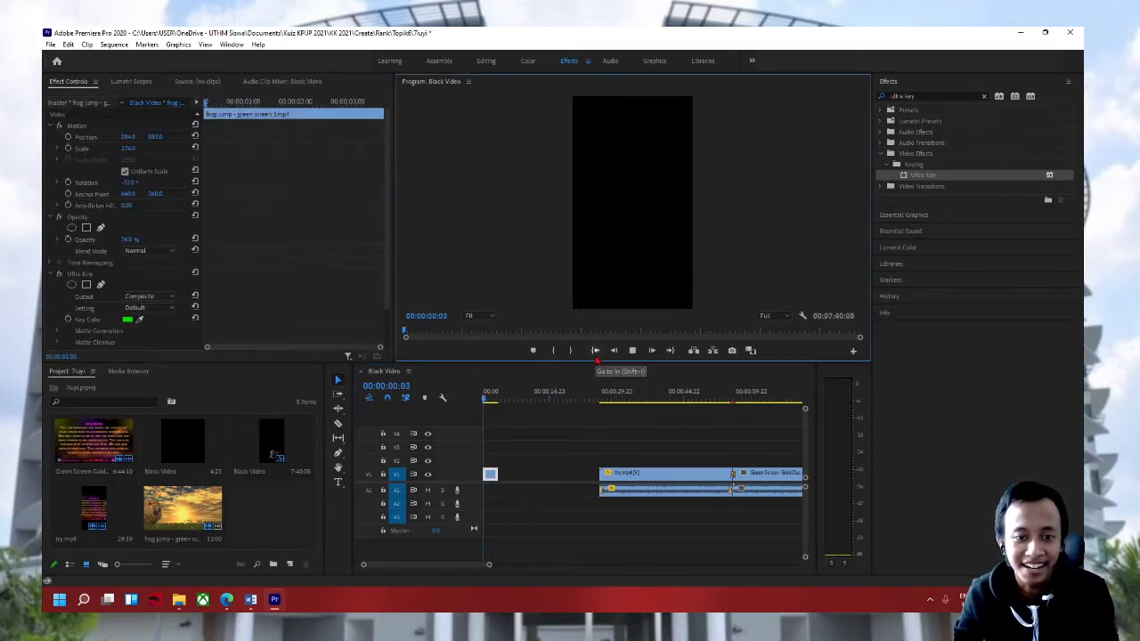
key("space")
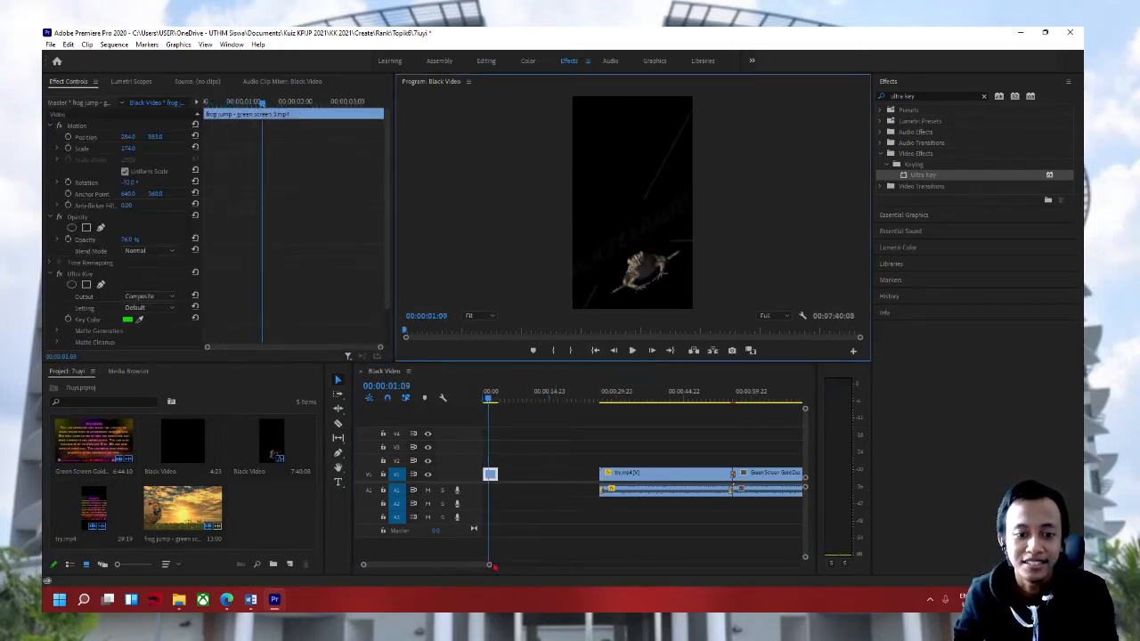
Step: Speed up the frog clip on V1 to 300%
left_click_drag(492, 565, 428, 564)
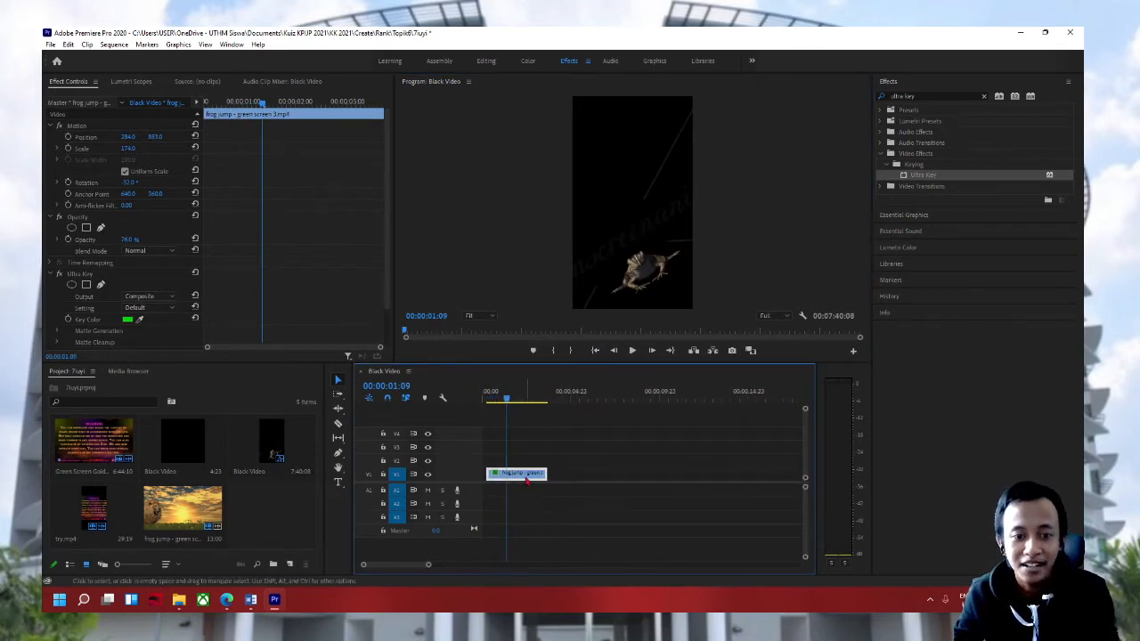
left_click(543, 447)
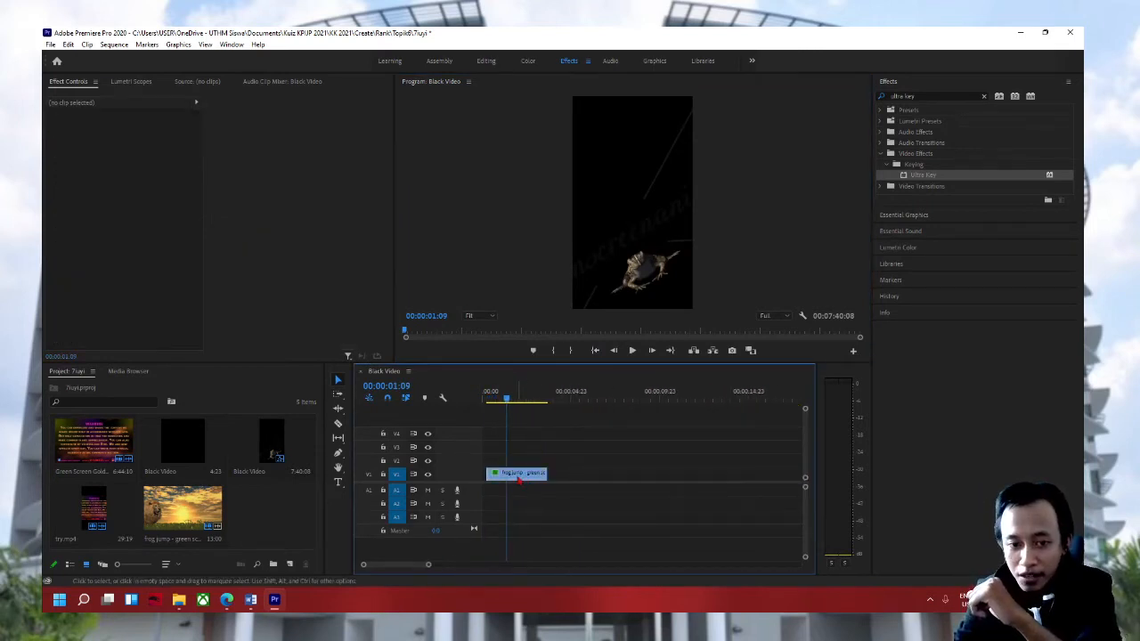
left_click(519, 477)
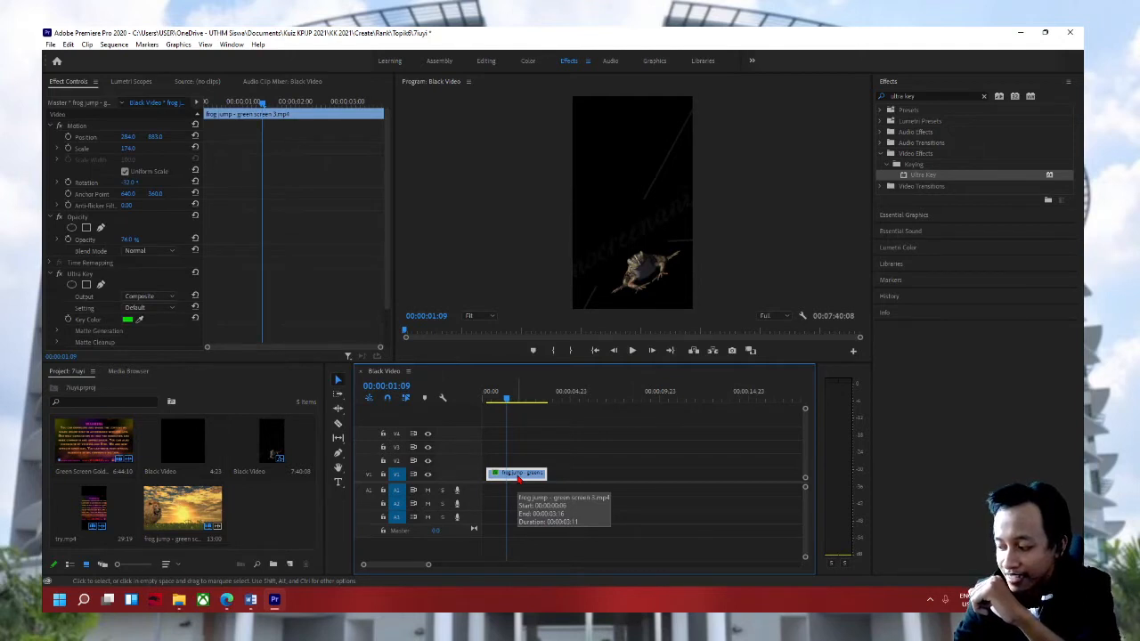
right_click(519, 479)
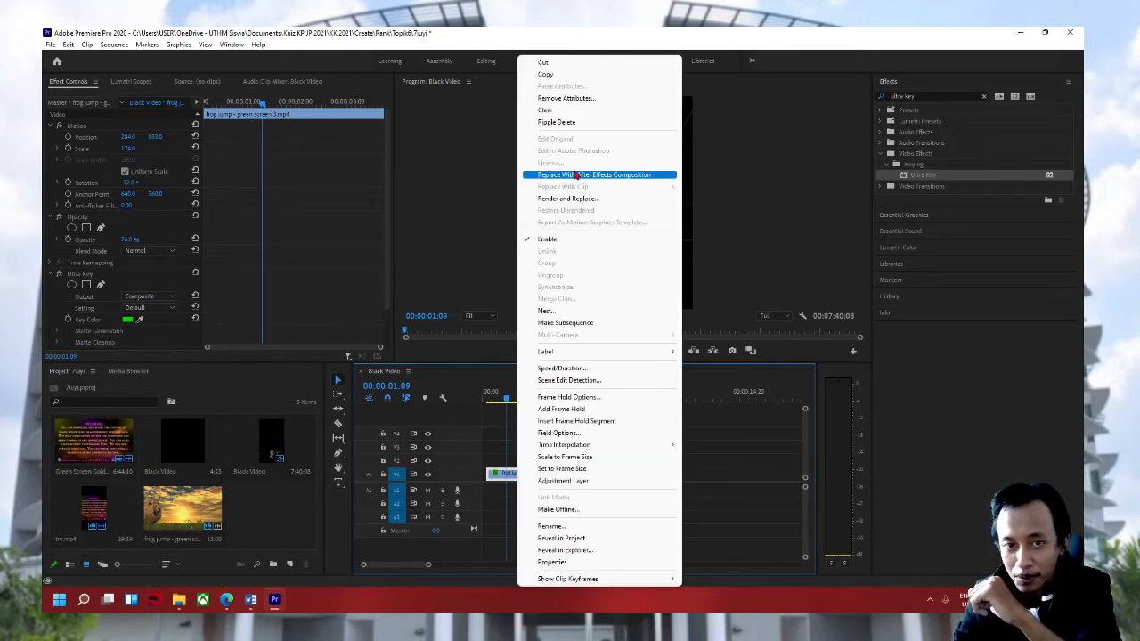
left_click(592, 368)
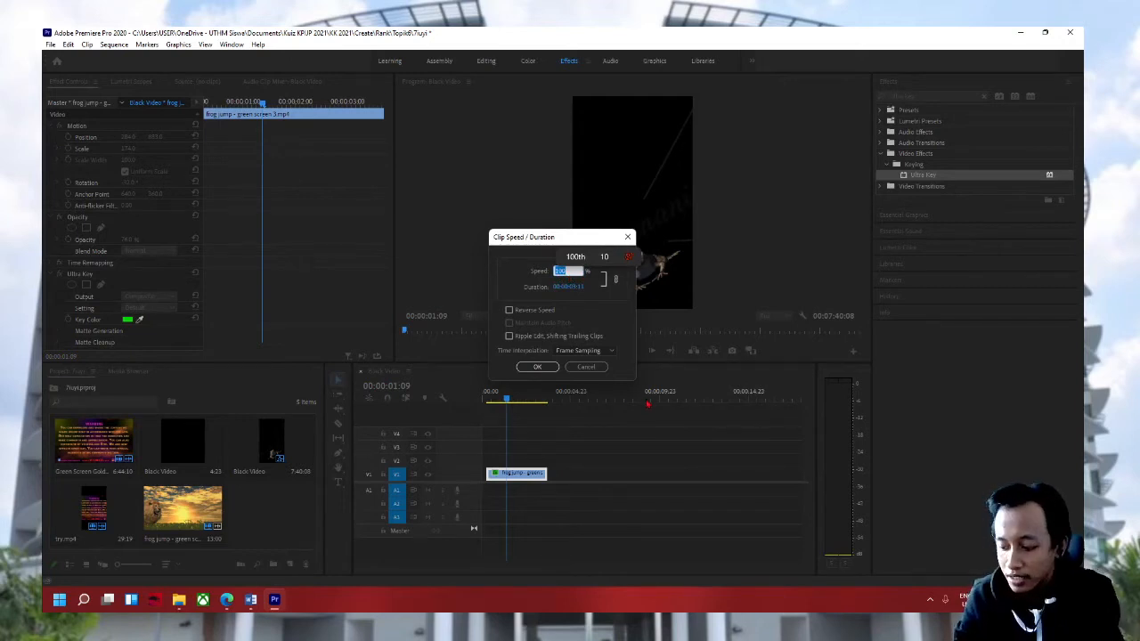
type("200")
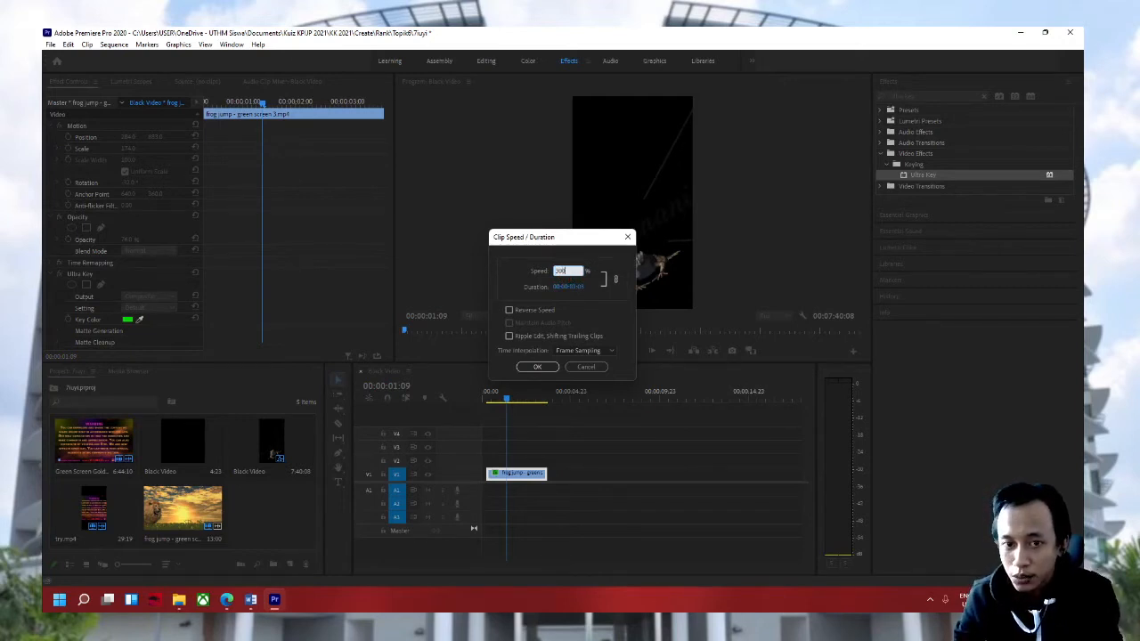
key("BackSpace")
key("BackSpace")
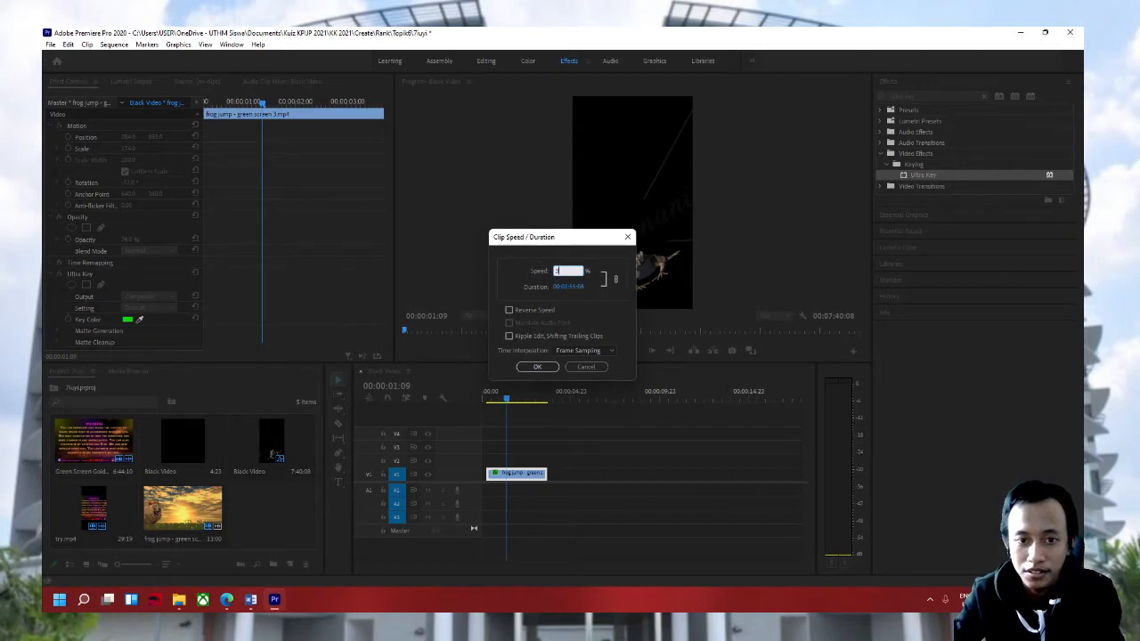
type("0")
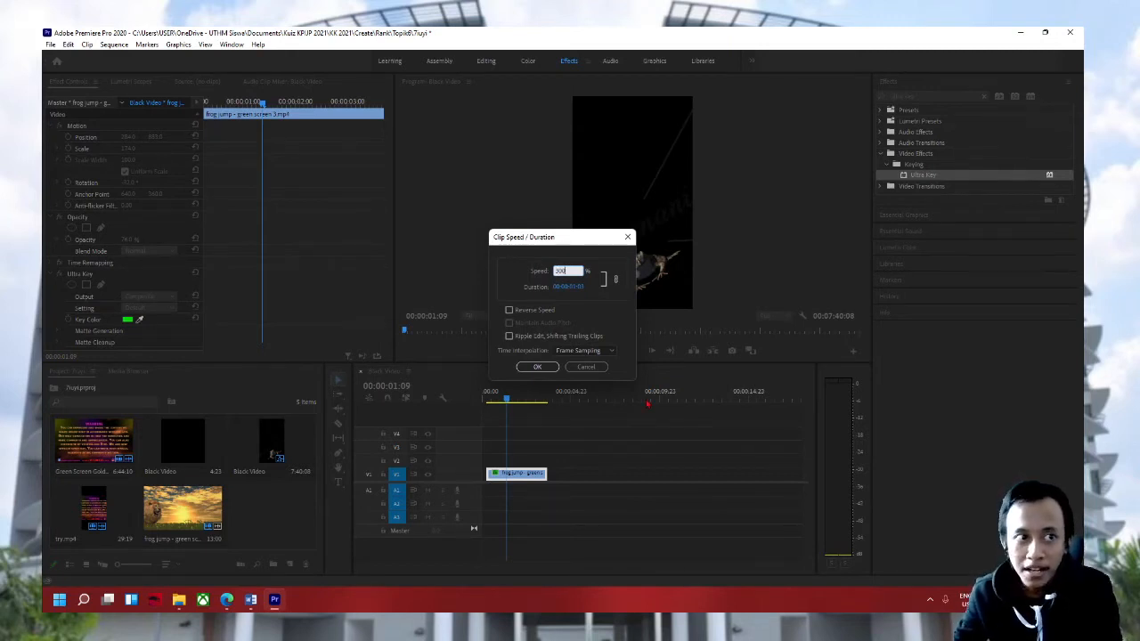
type("0")
key("Return")
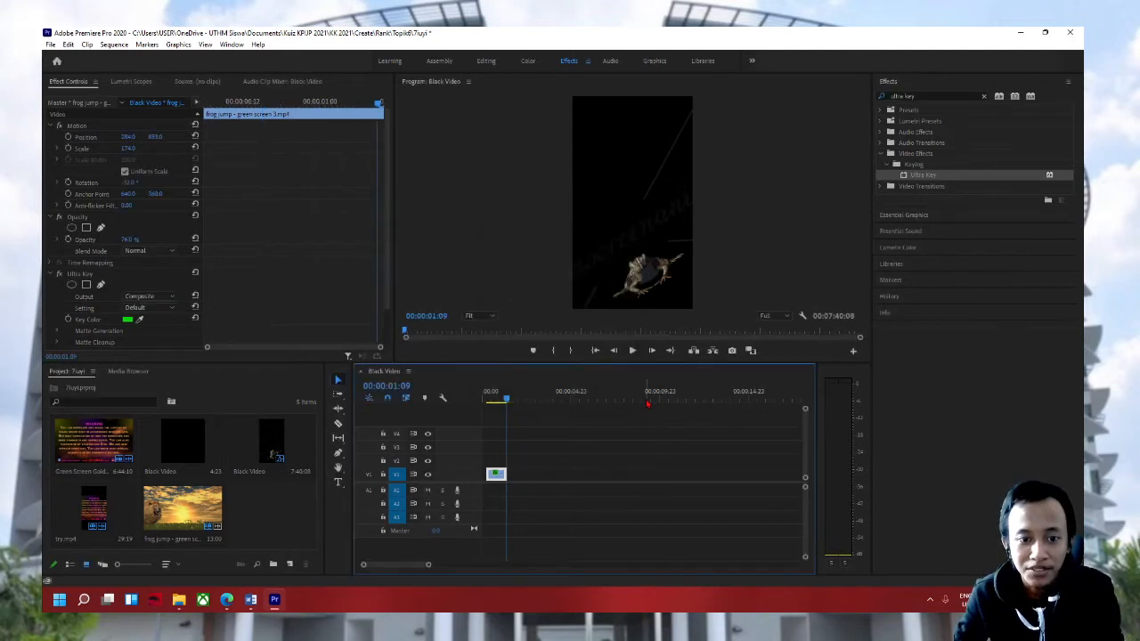
Step: Try slowing the frog clip to 20% speed, then undo the speed change after playback
right_click(511, 473)
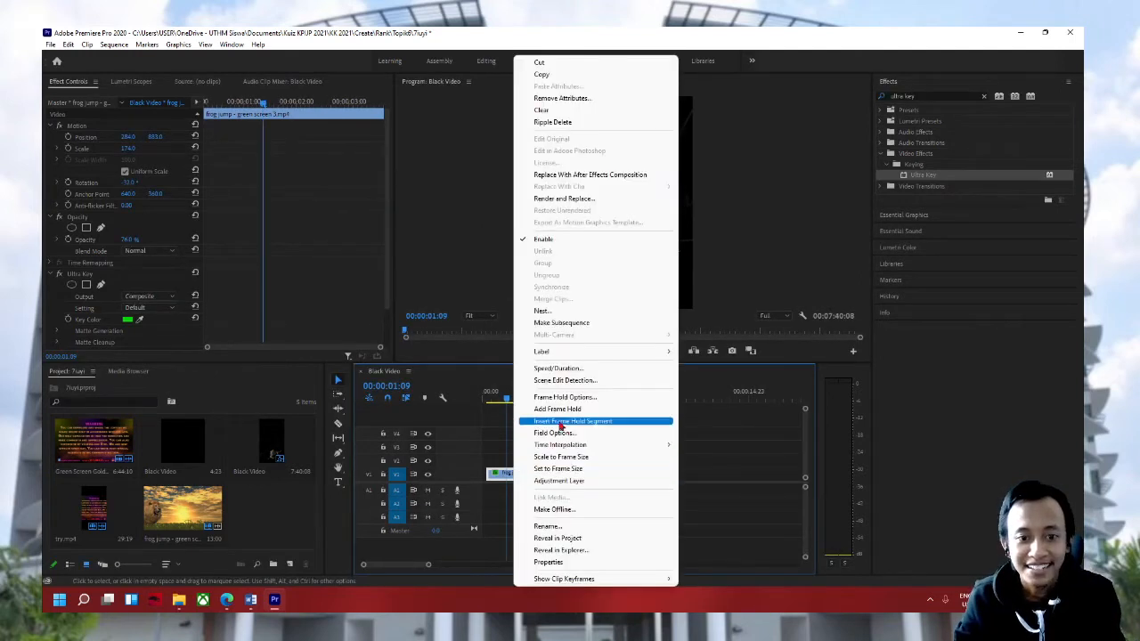
left_click(559, 368)
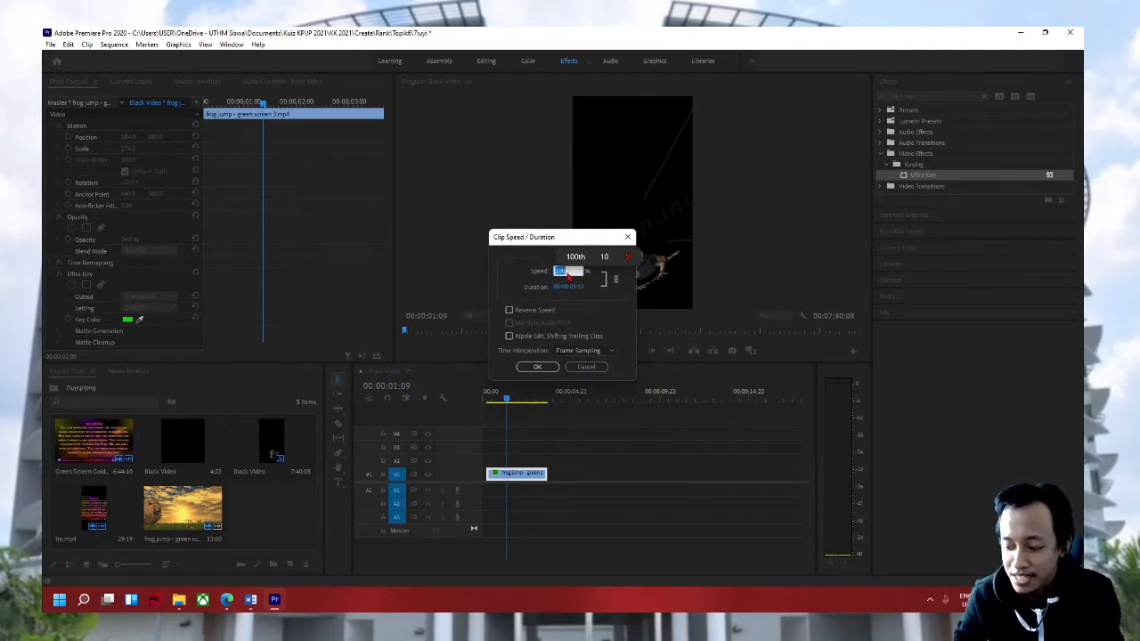
type("20")
key("Return")
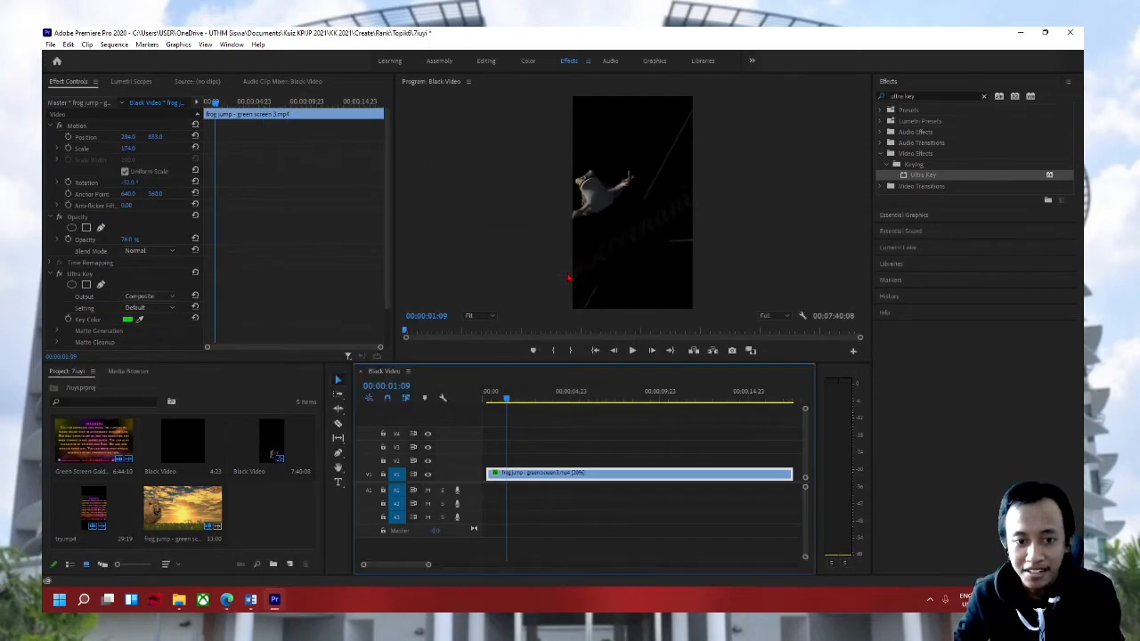
key("space")
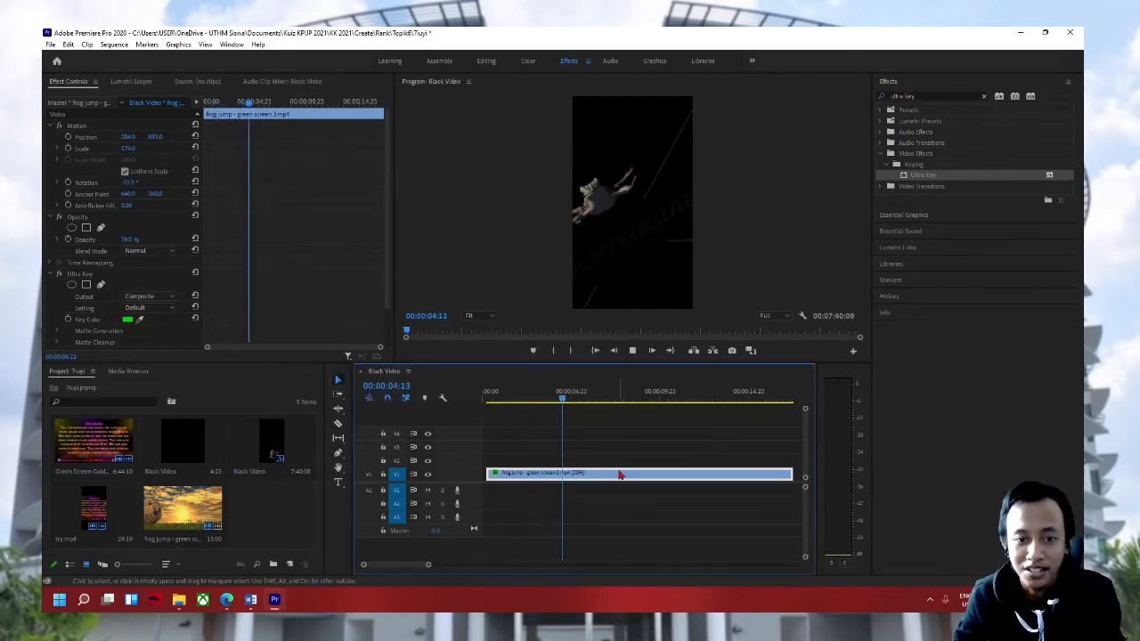
key("ctrl+z")
Step: Set the frog clip's playback speed to 300% and play back the accelerated jump
right_click(522, 477)
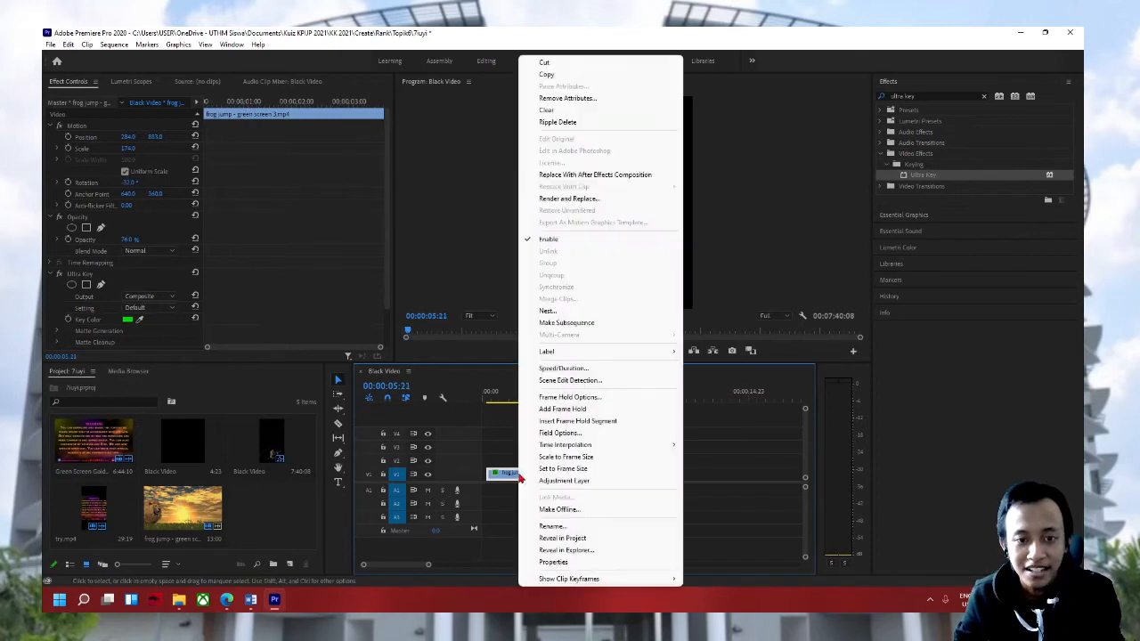
left_click(564, 368)
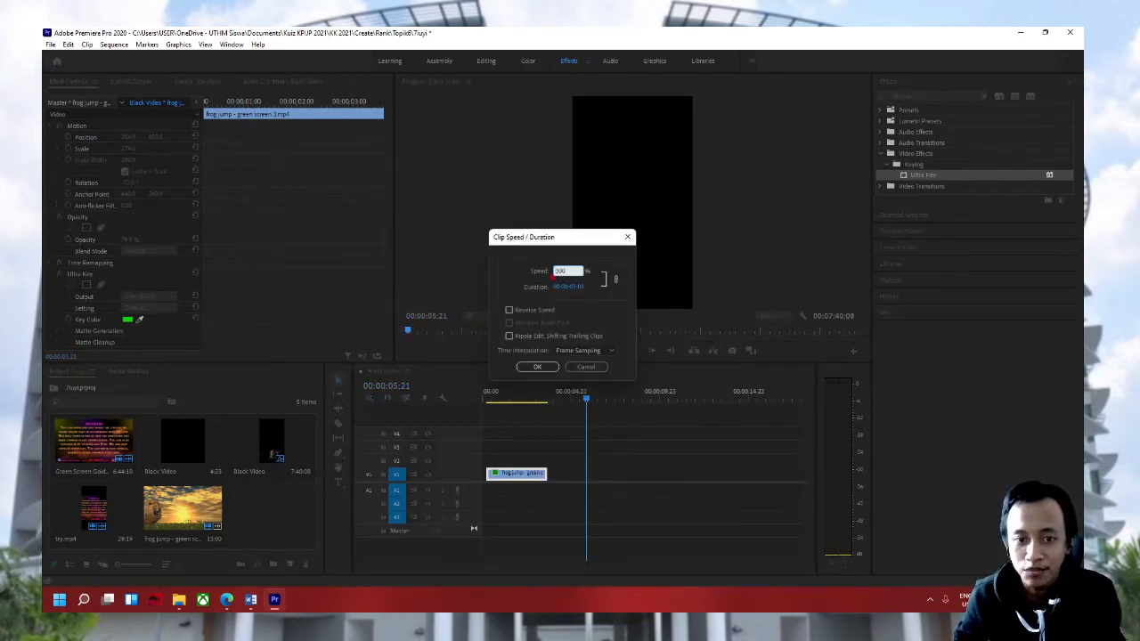
left_click(537, 367)
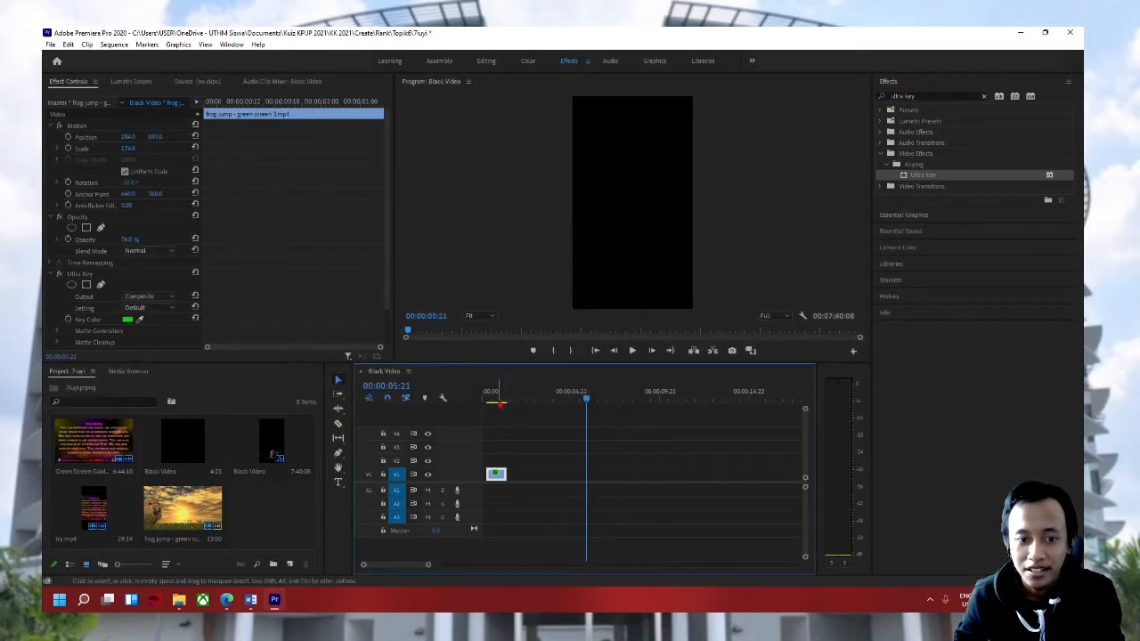
key("space")
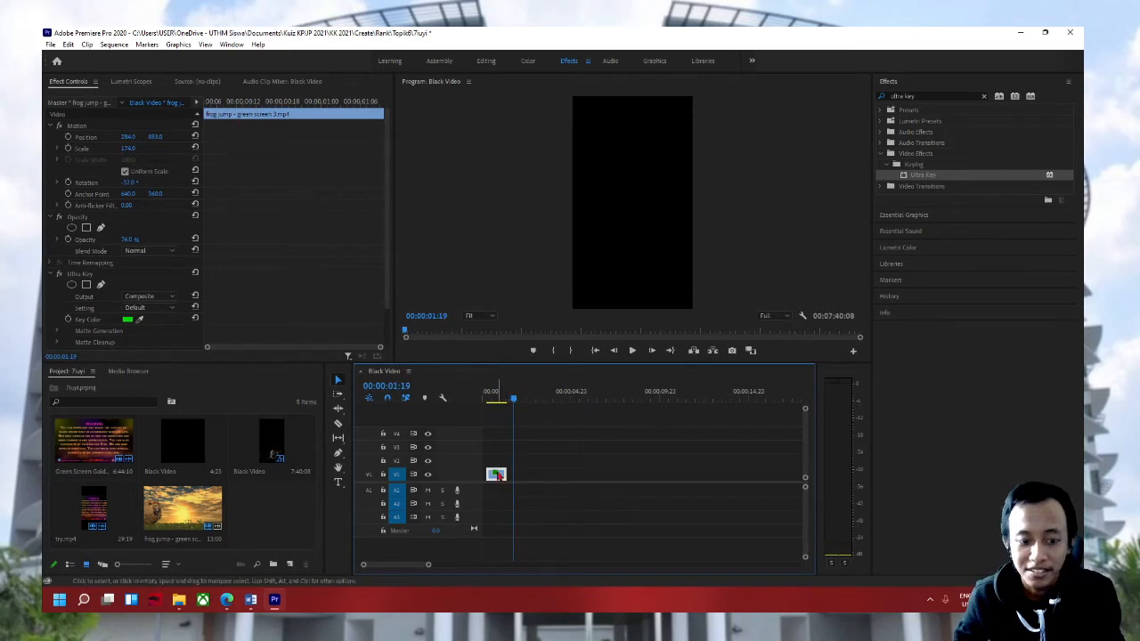
Step: Duplicate the accelerated frog clip directly after the original on V1 and play the pair
key("ctrl+c")
key("ctrl+v")
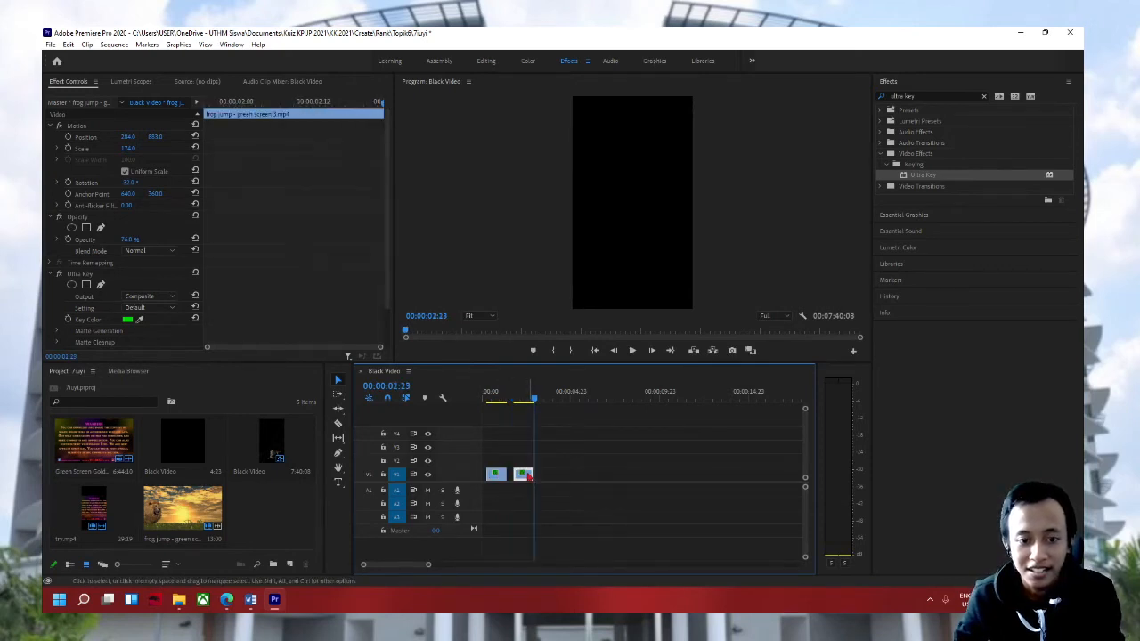
left_click_drag(527, 476, 520, 475)
key("space")
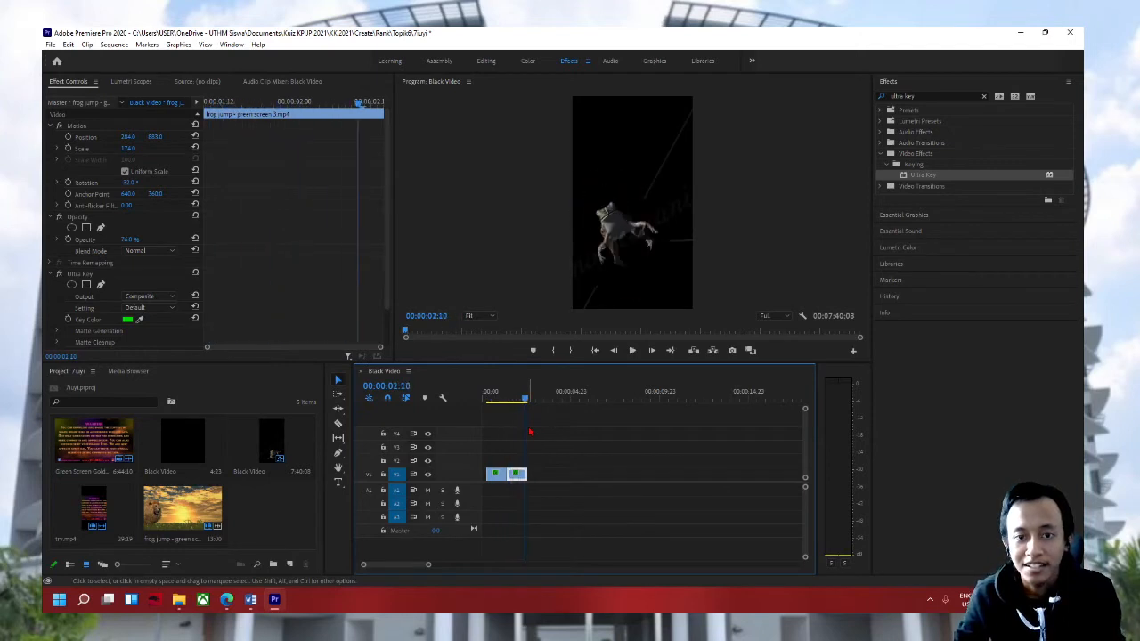
Step: Set the second, duplicated frog clip to play in reverse at 300% speed
right_click(518, 475)
left_click(499, 477)
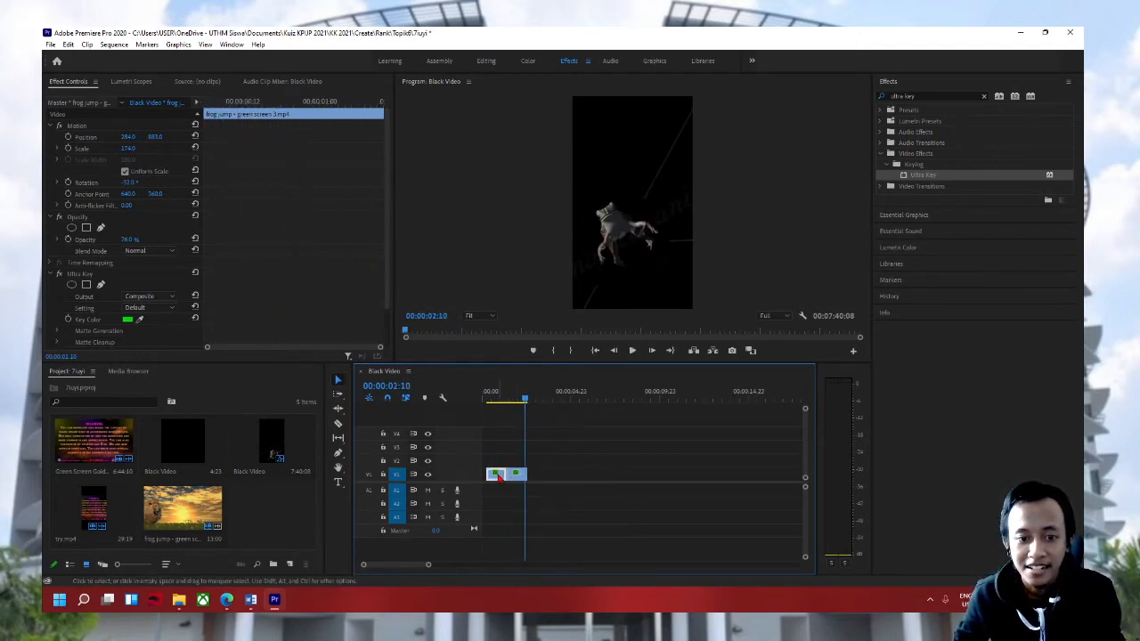
right_click(497, 475)
left_click(579, 442)
left_click_drag(428, 566, 408, 567)
right_click(537, 481)
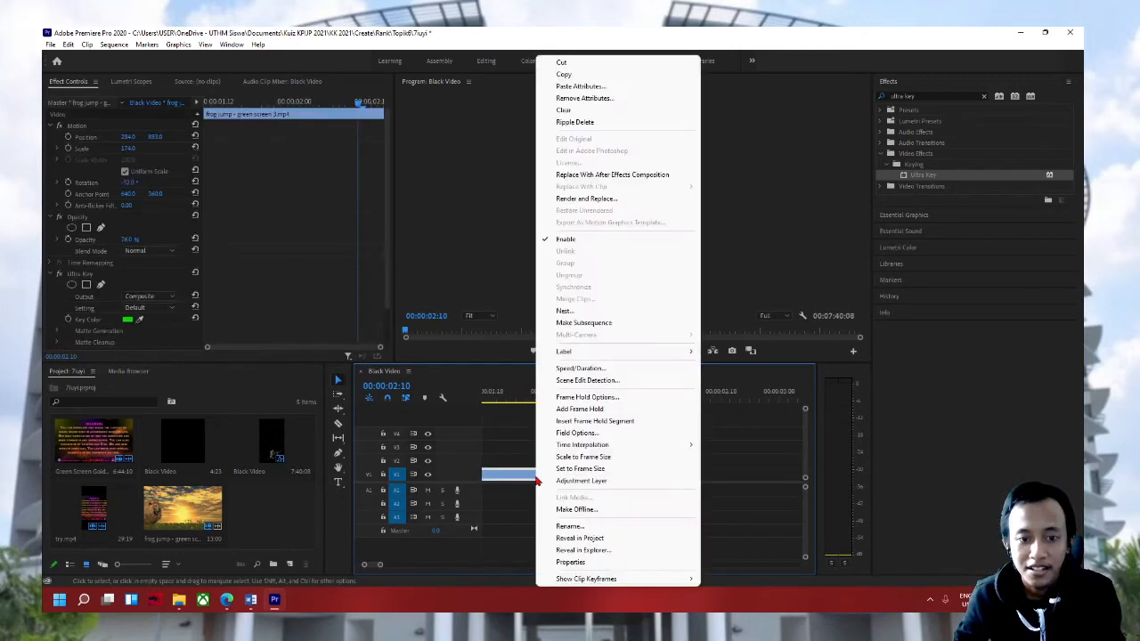
left_click(586, 374)
type("300")
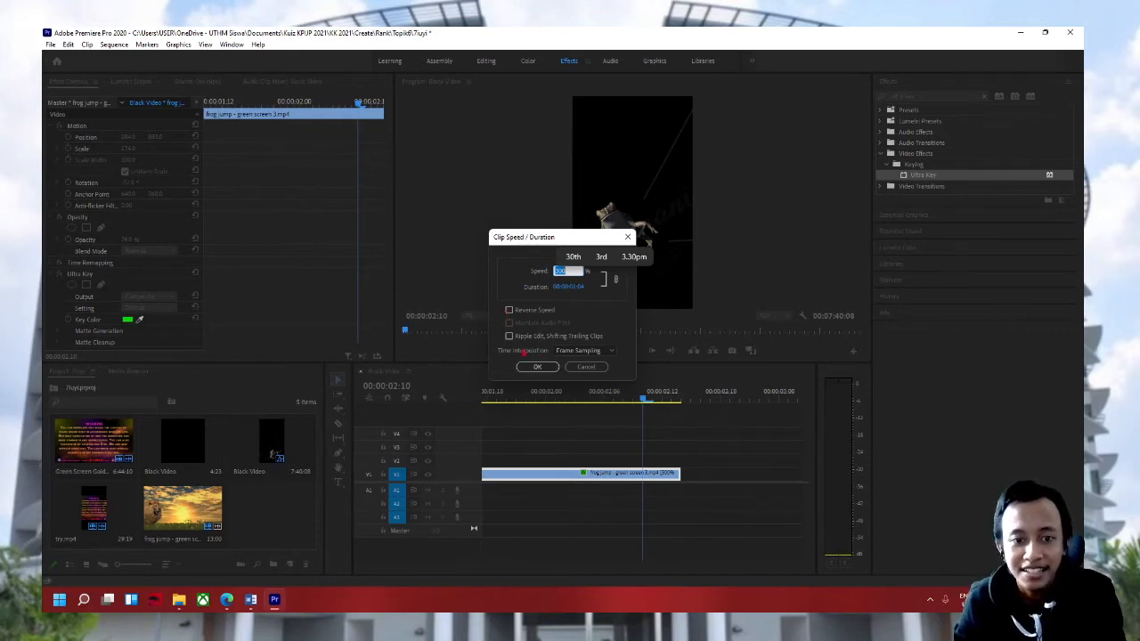
left_click(537, 366)
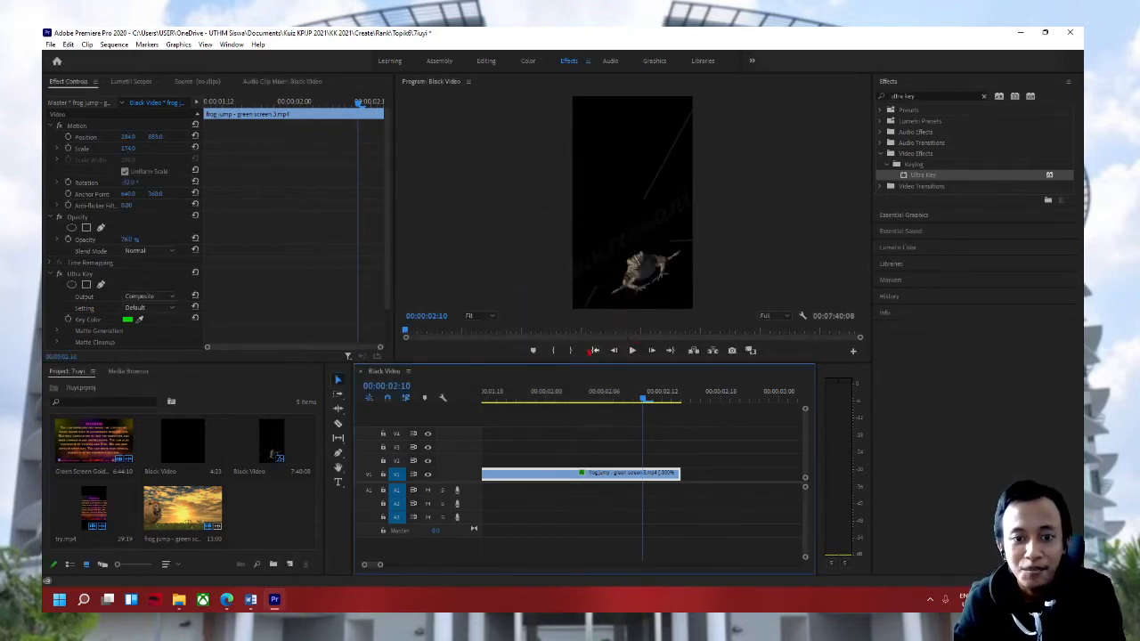
Step: Play back the forward and reversed frog clips from the start of the sequence
left_click(594, 351)
key("space")
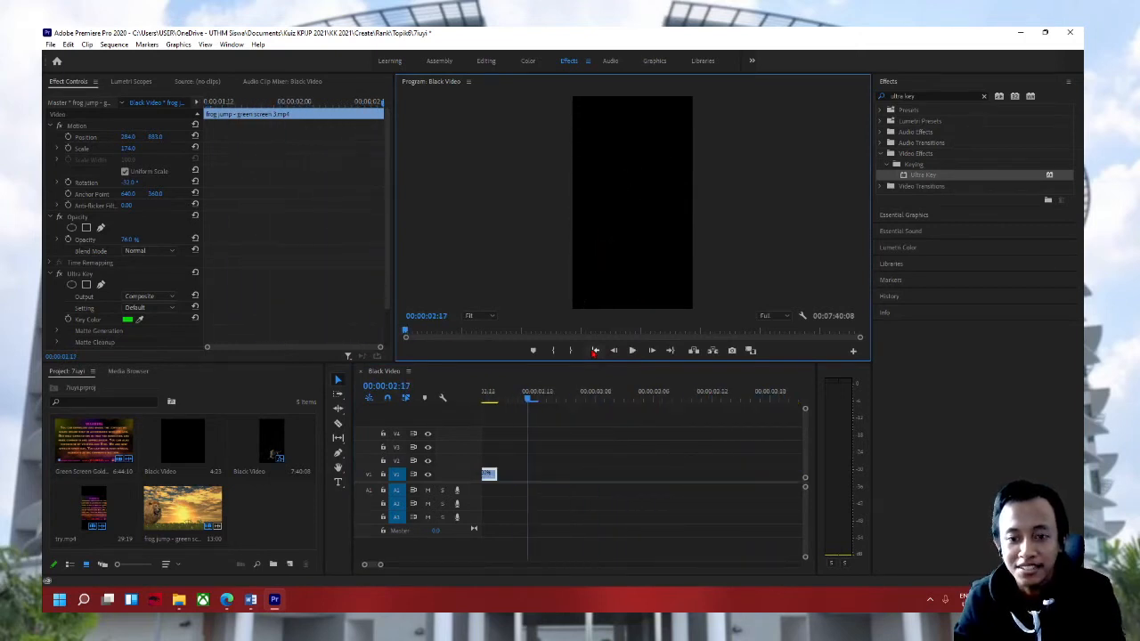
left_click_drag(380, 565, 440, 565)
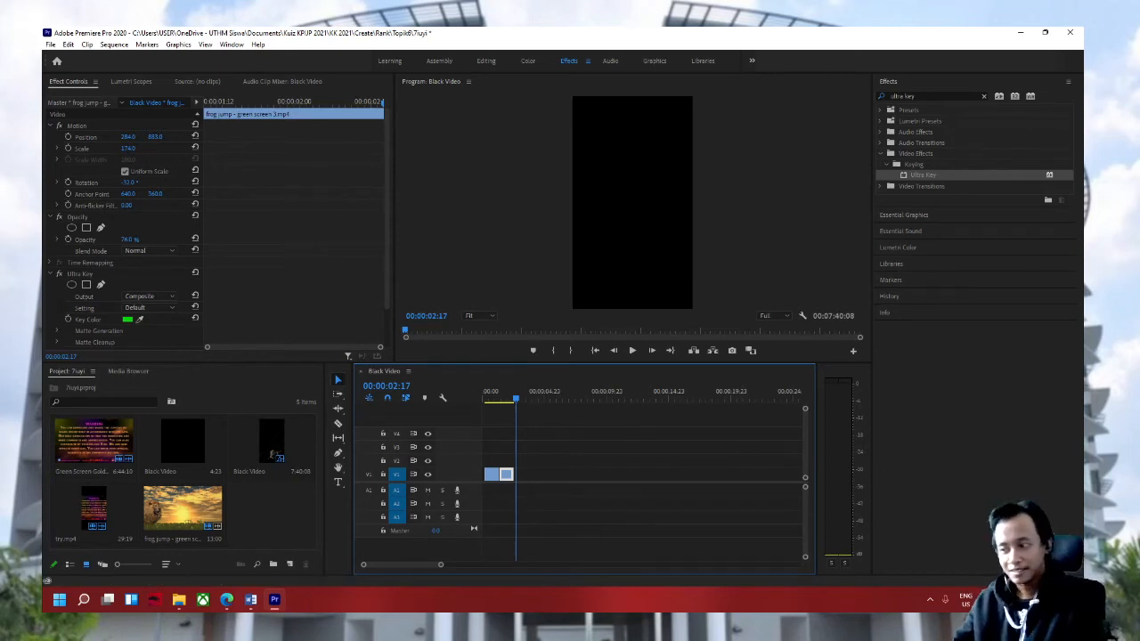
left_click(569, 459)
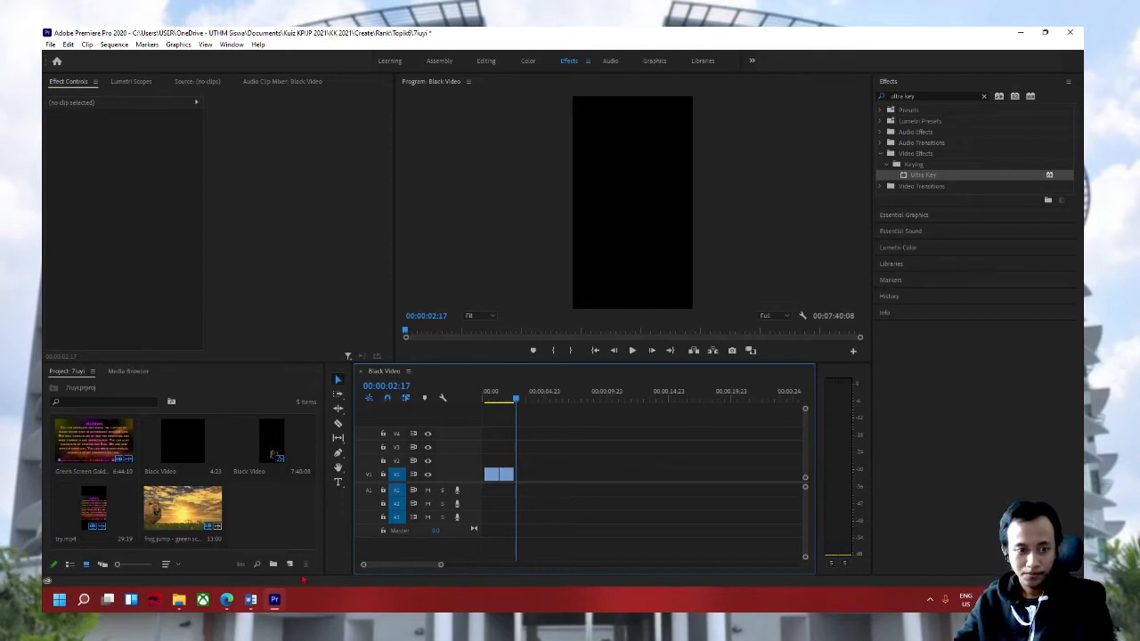
Step: Switch to the File Explorer window showing the Downloads folder
left_click(267, 505)
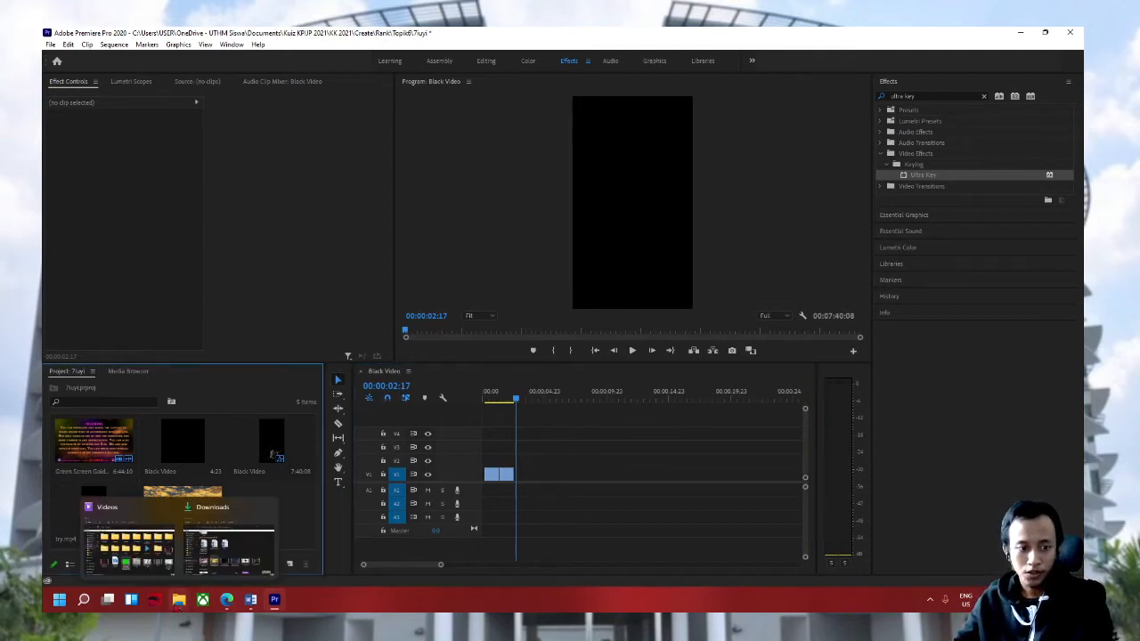
left_click(179, 601)
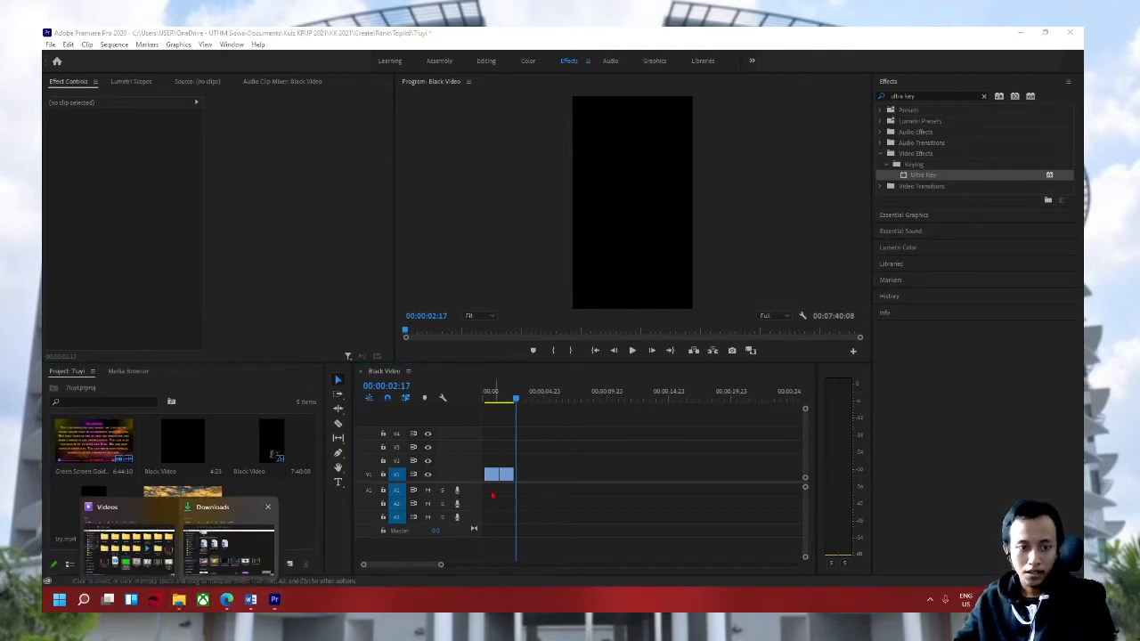
left_click(582, 494)
left_click(251, 524)
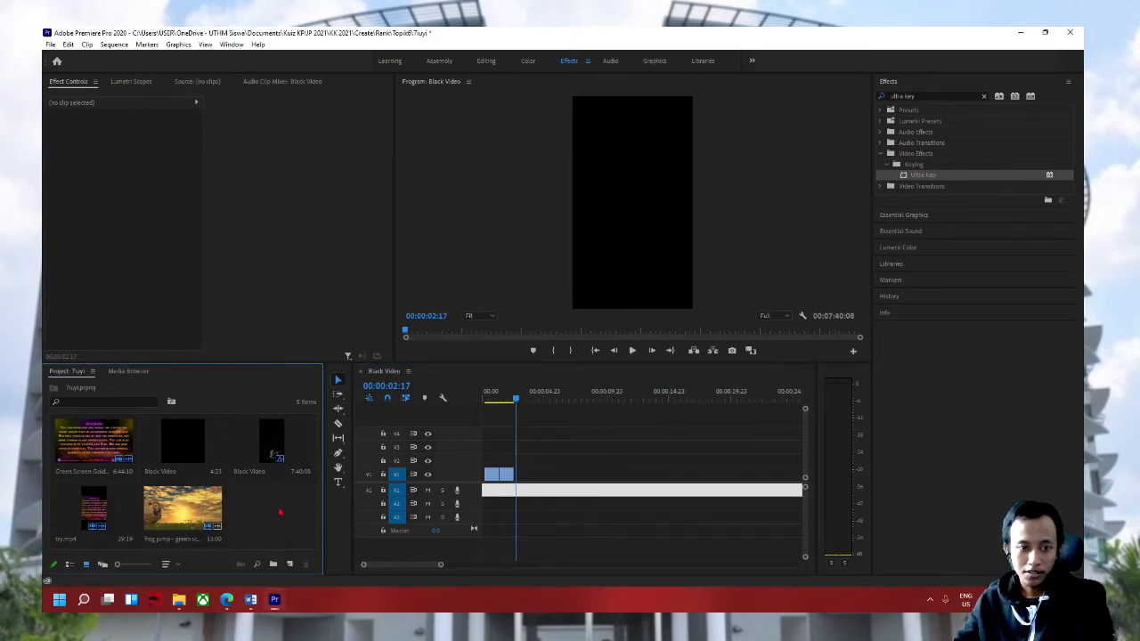
left_click(536, 458)
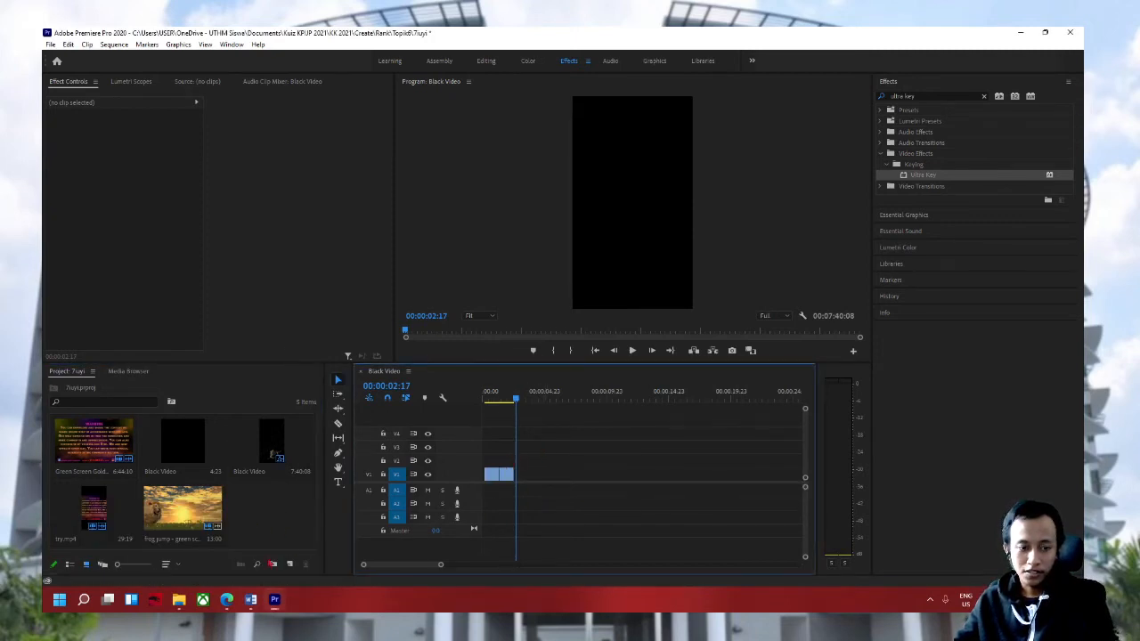
left_click(179, 599)
left_click(239, 540)
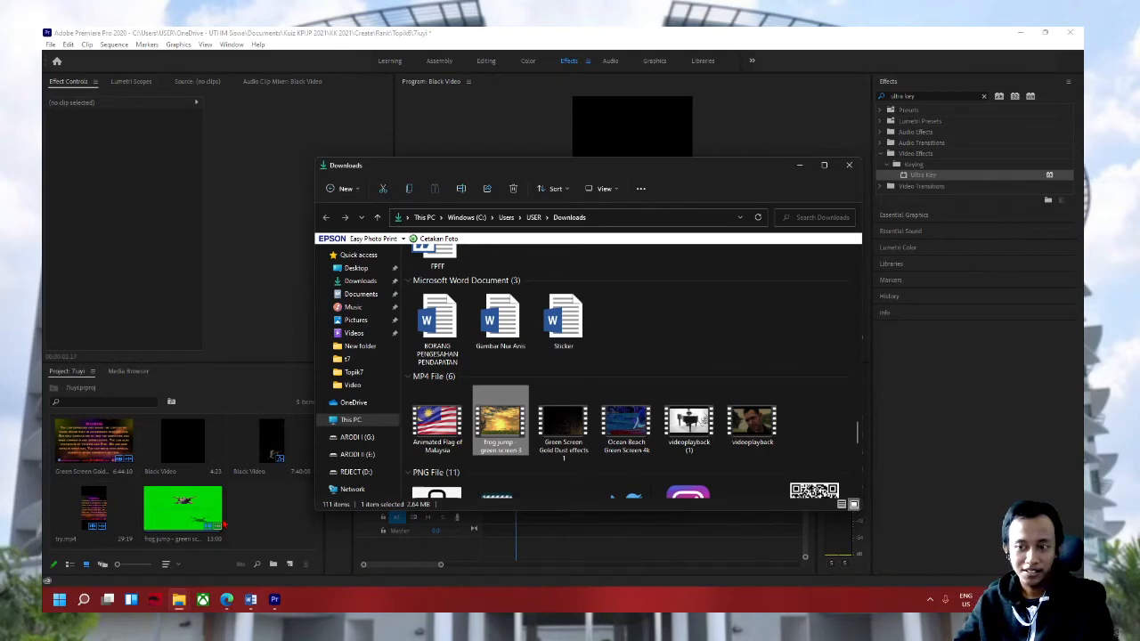
left_click(743, 343)
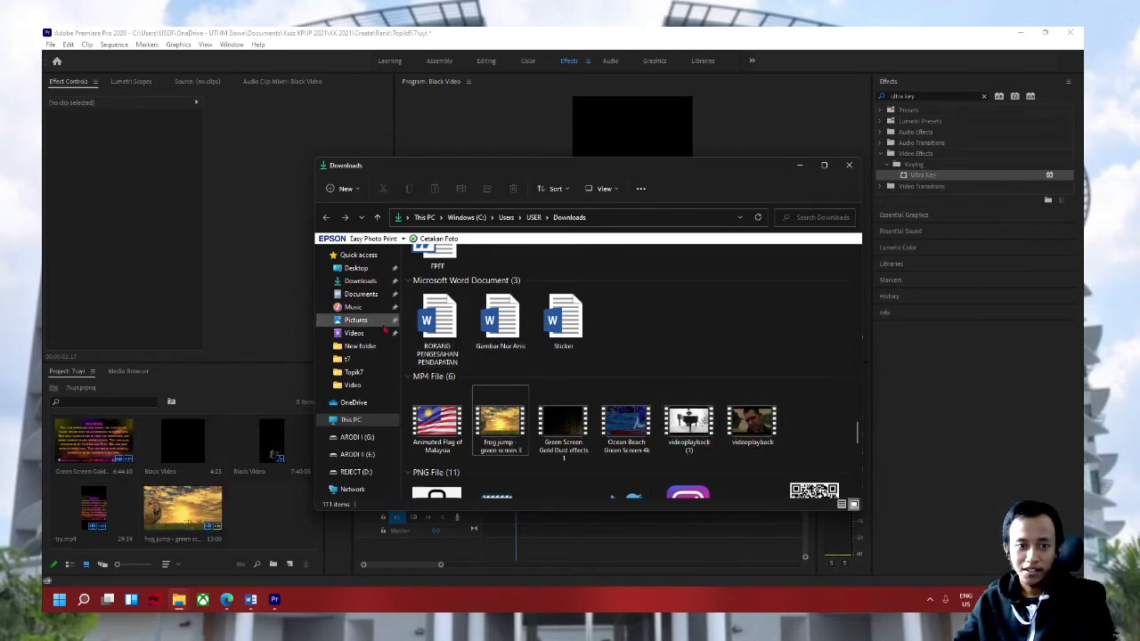
Step: Import "Raef - You Are The One - Official Music Video" from the Videos folder and place it on V1 and A1 after the frog clips
left_click(356, 322)
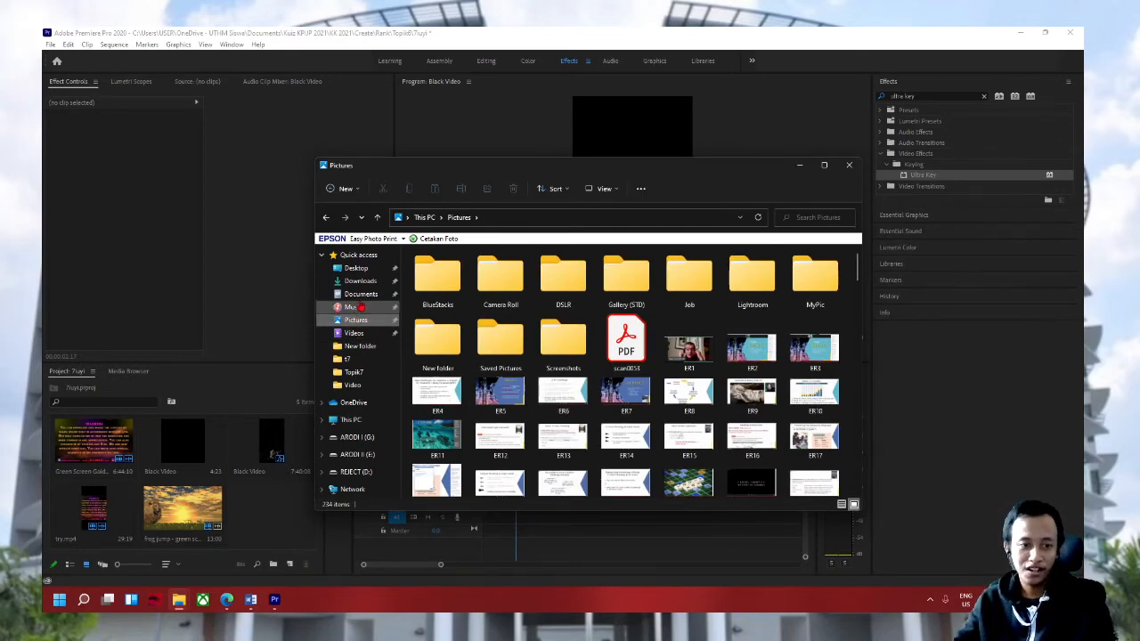
scroll(594, 392, "down", 10)
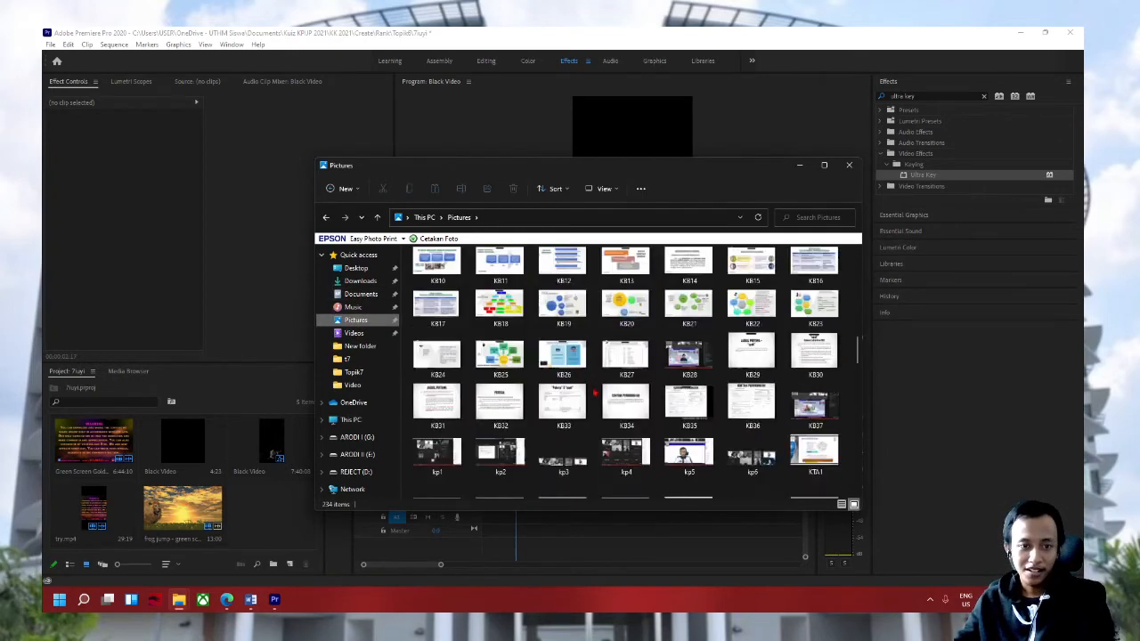
scroll(594, 392, "up", 10)
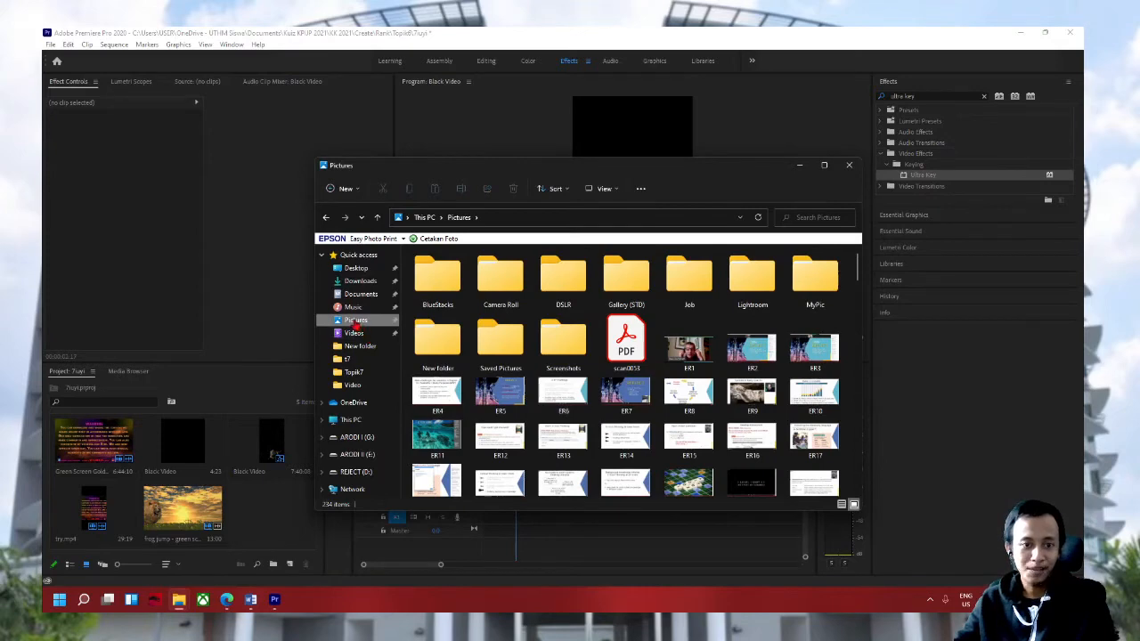
left_click(353, 333)
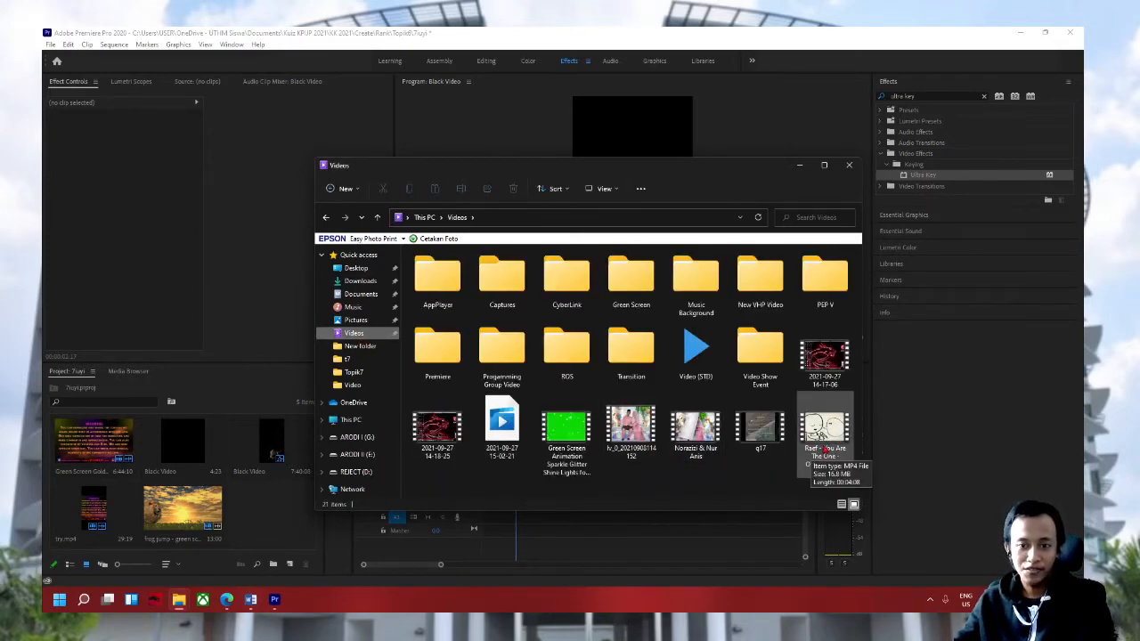
left_click(826, 435)
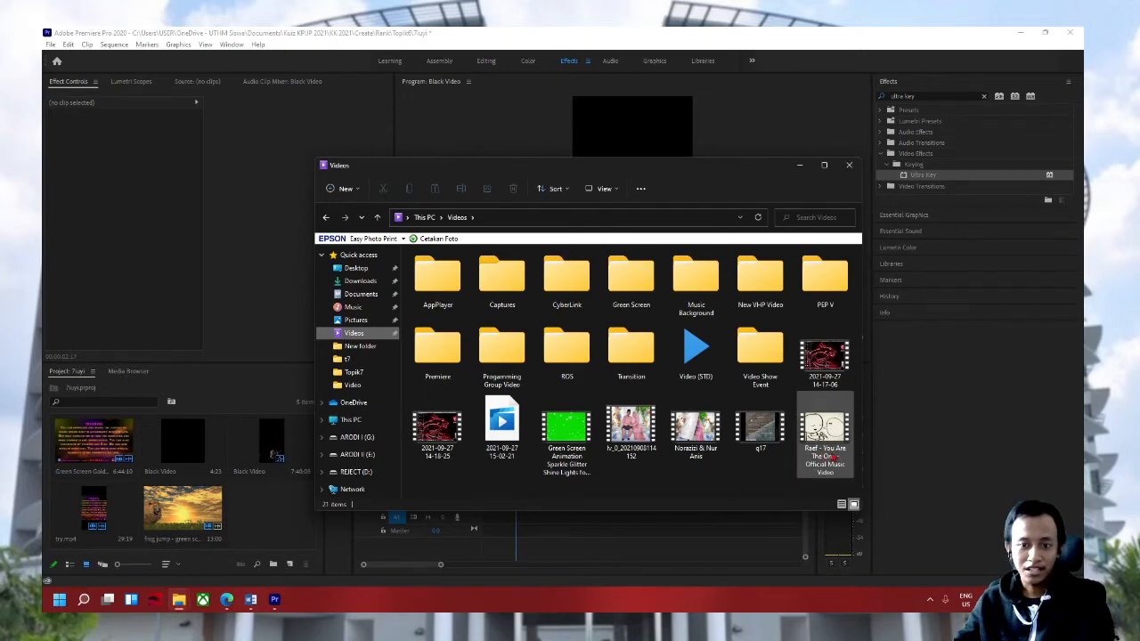
left_click_drag(714, 502, 274, 524)
left_click_drag(272, 505, 533, 481)
left_click(287, 520)
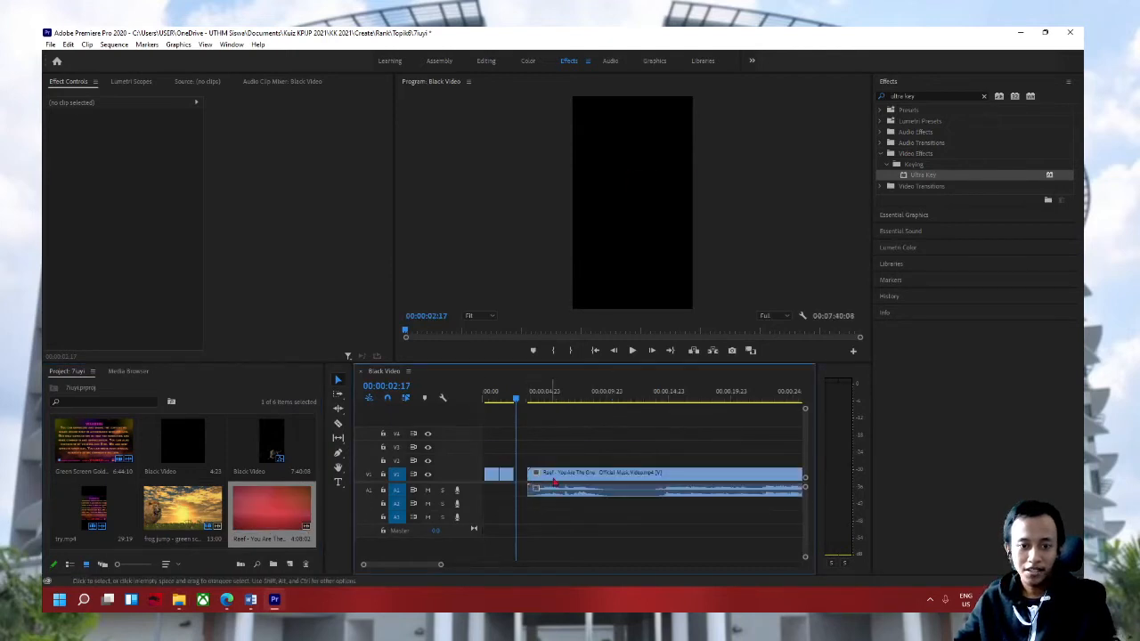
Step: Unlink the music video's picture from its sound and delete only the video part from V1
left_click(560, 474)
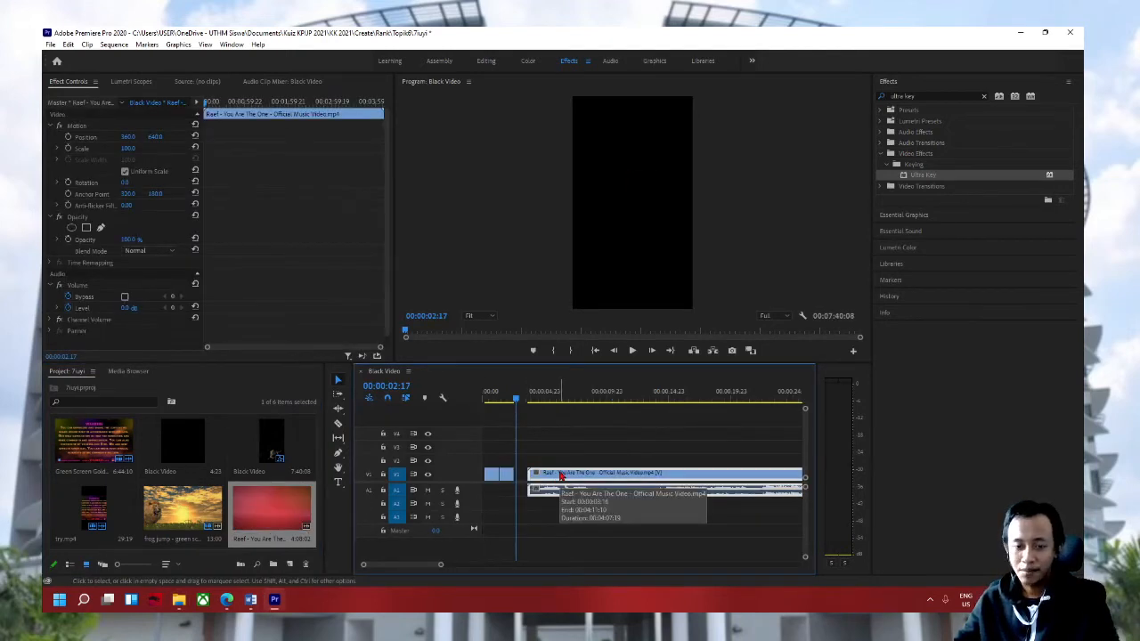
right_click(560, 476)
left_click(592, 214)
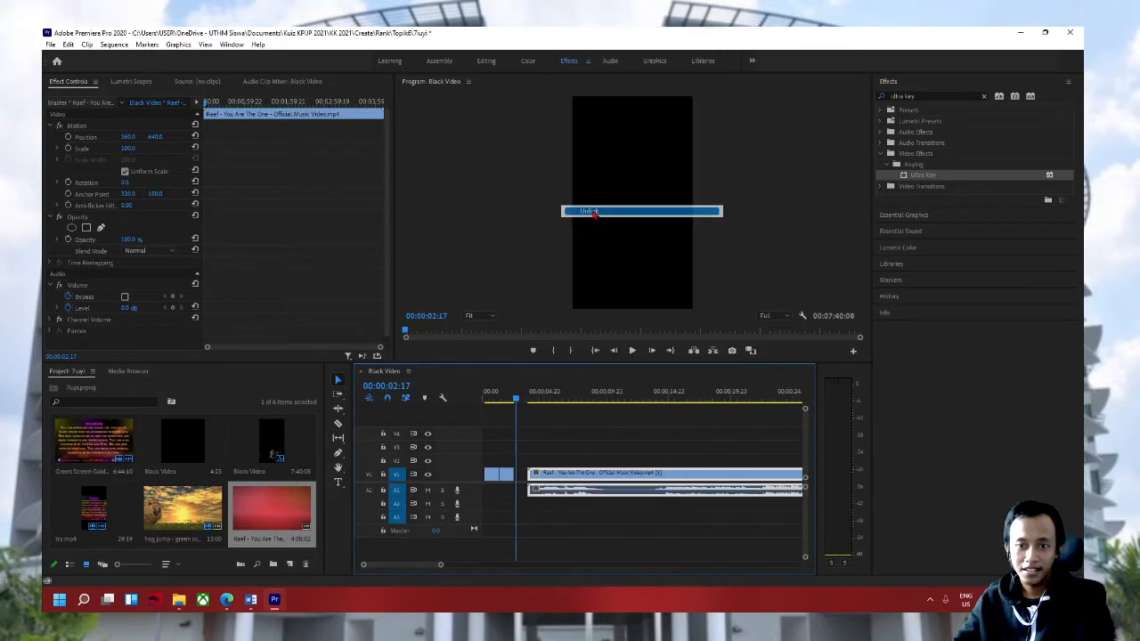
left_click(579, 397)
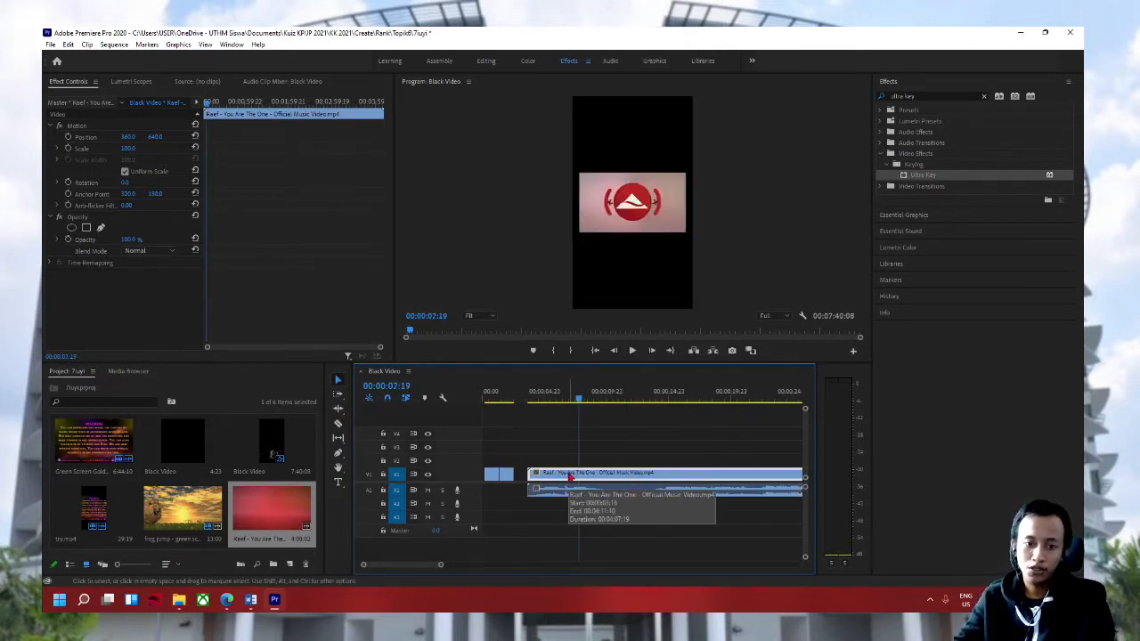
left_click(522, 509)
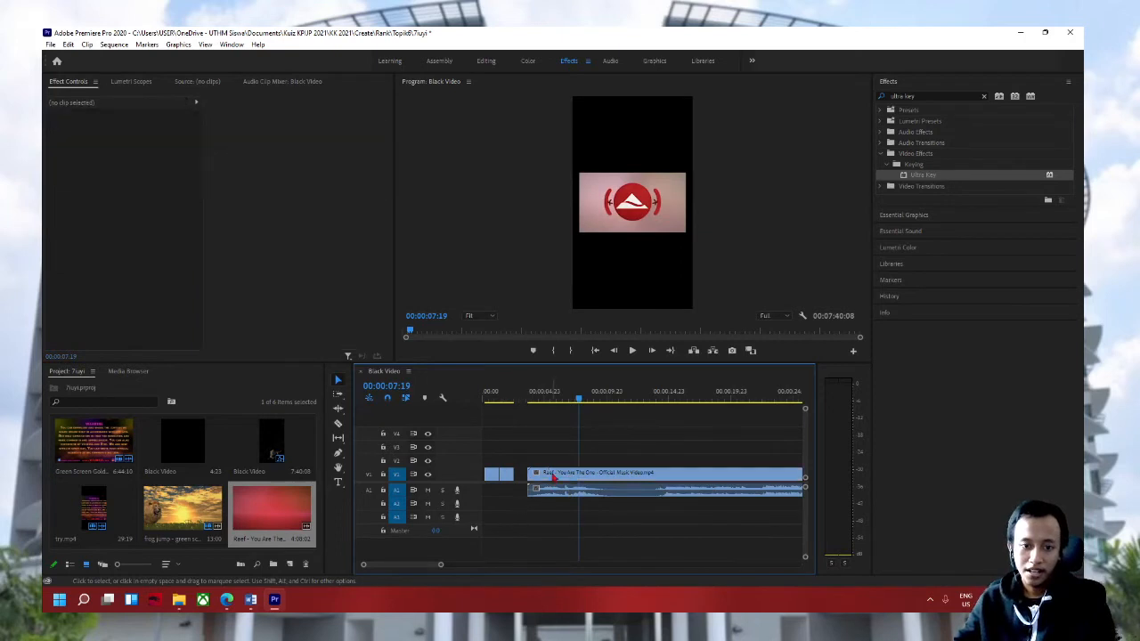
left_click(552, 476)
key("Delete")
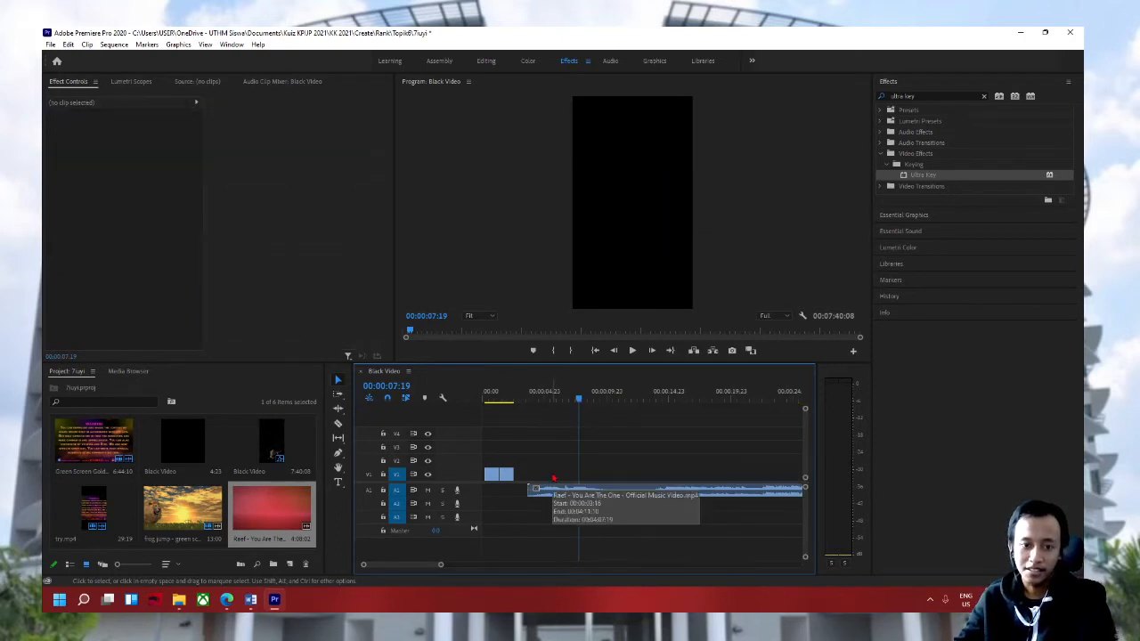
Step: Play a bit of the remaining song audio and move it on A1 to the sequence start, beneath the frog clips
key("space")
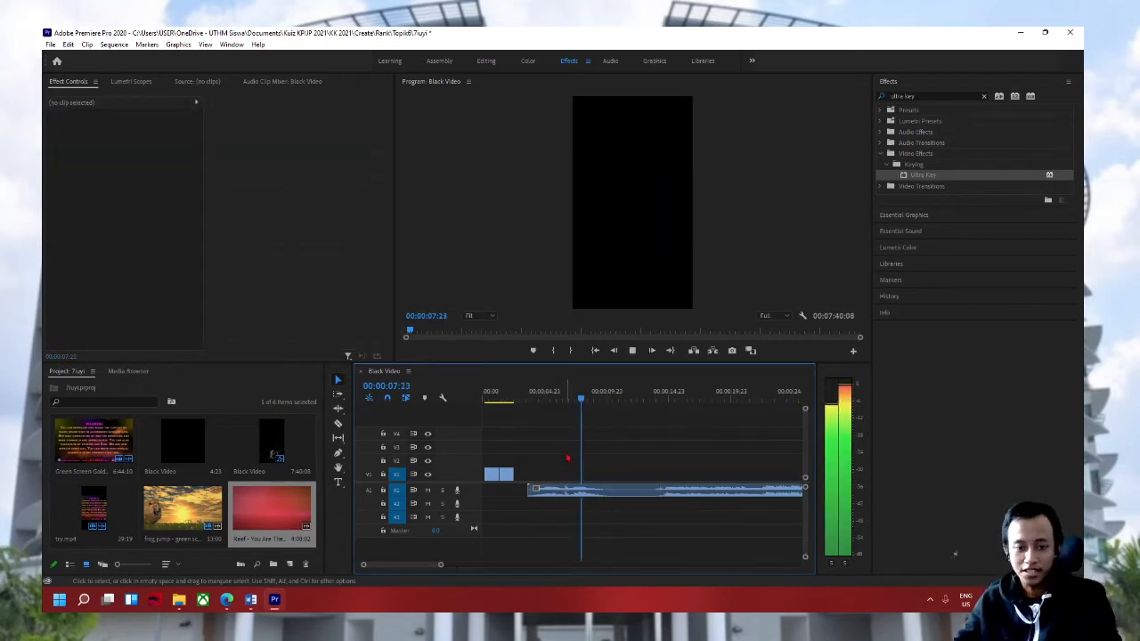
left_click(557, 488)
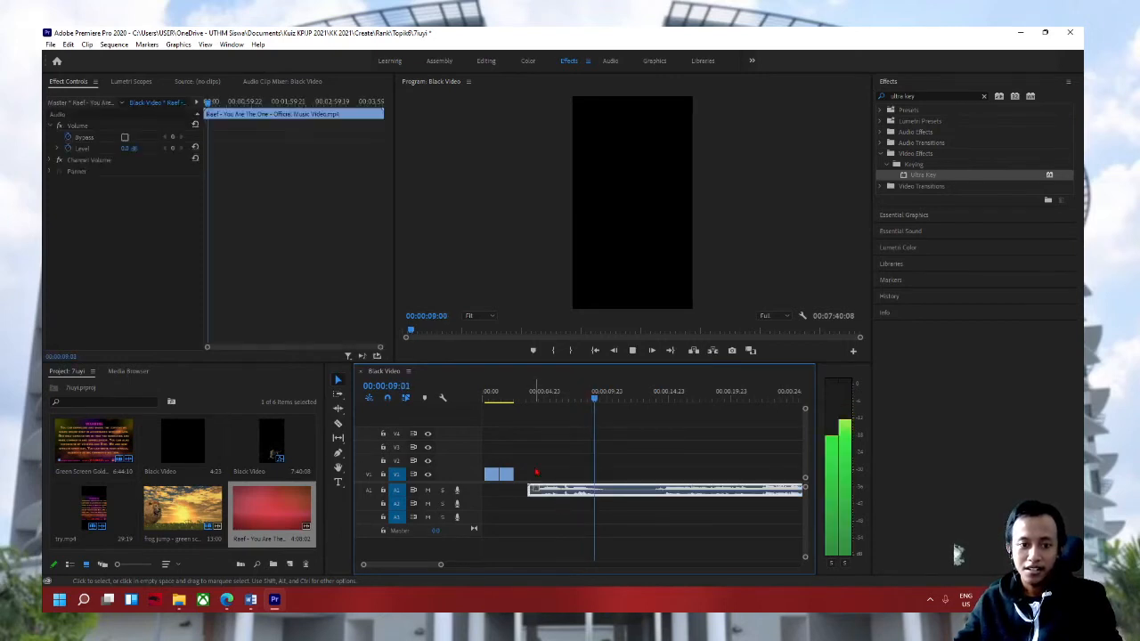
key("space")
left_click_drag(559, 491, 515, 492)
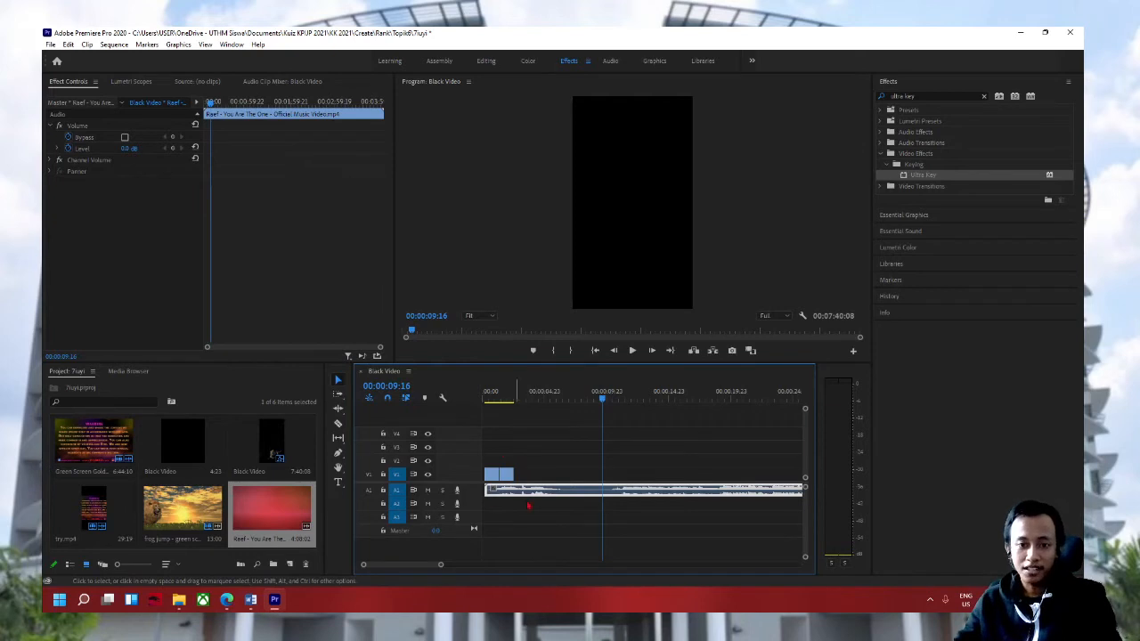
left_click(560, 463)
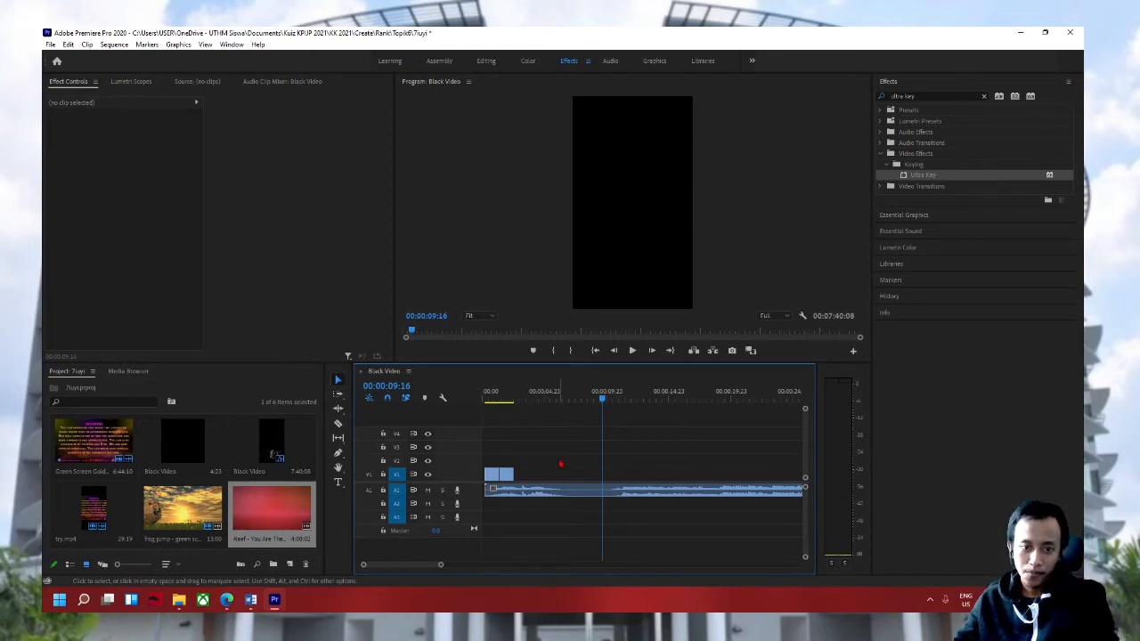
Step: Try switching Export Audio and Export Video off and on in the H.264 export settings, closing them without exporting
key("ctrl+m")
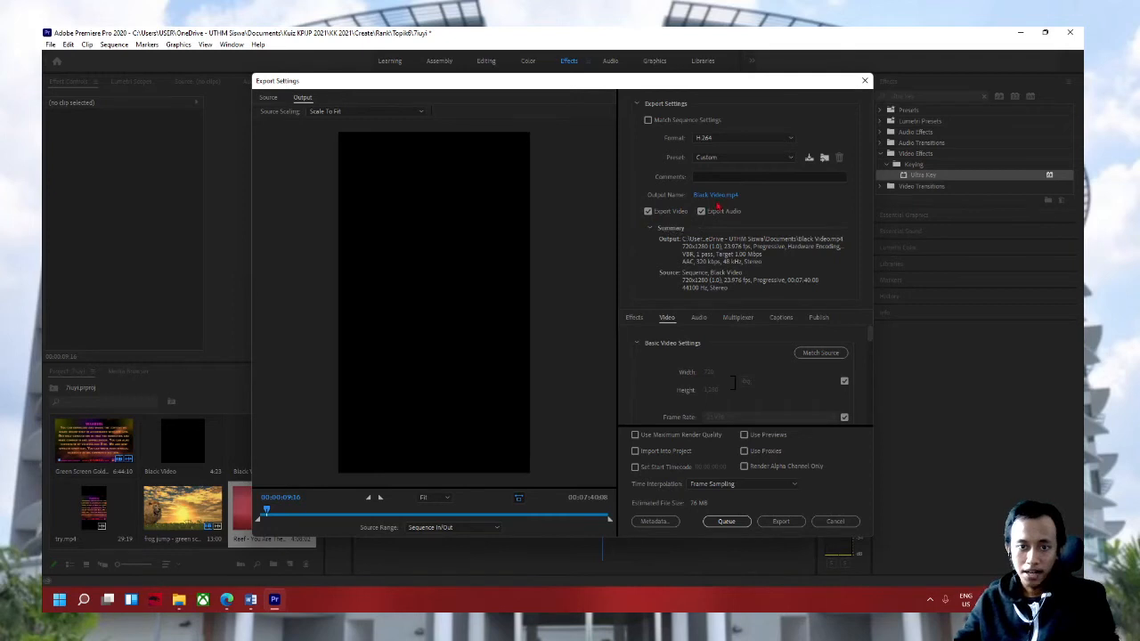
left_click(700, 212)
left_click(700, 212)
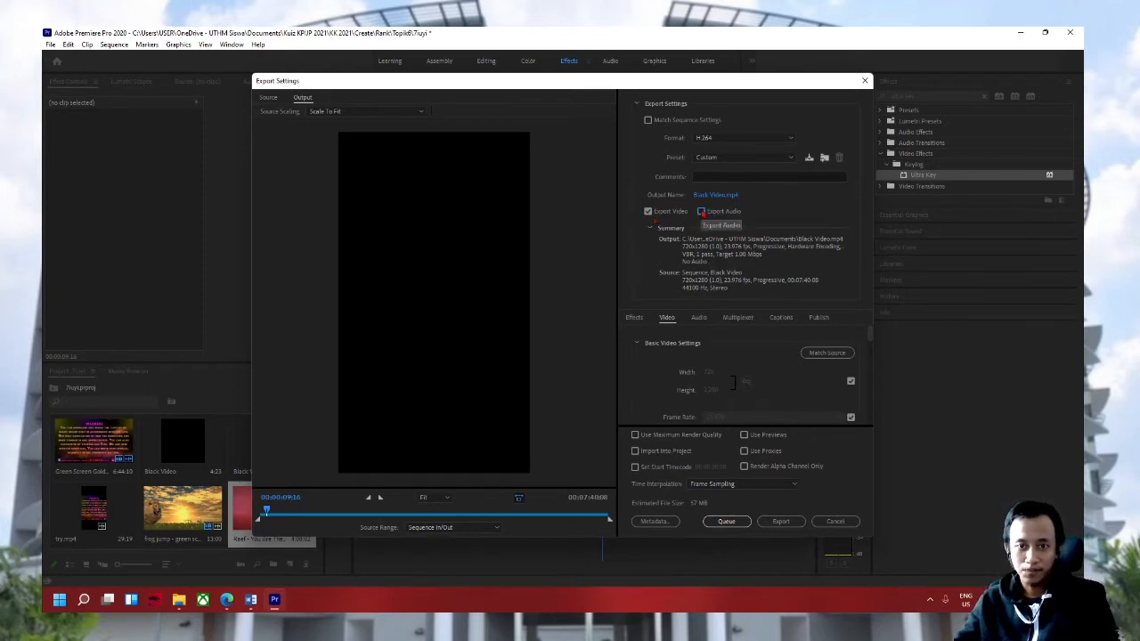
left_click(701, 212)
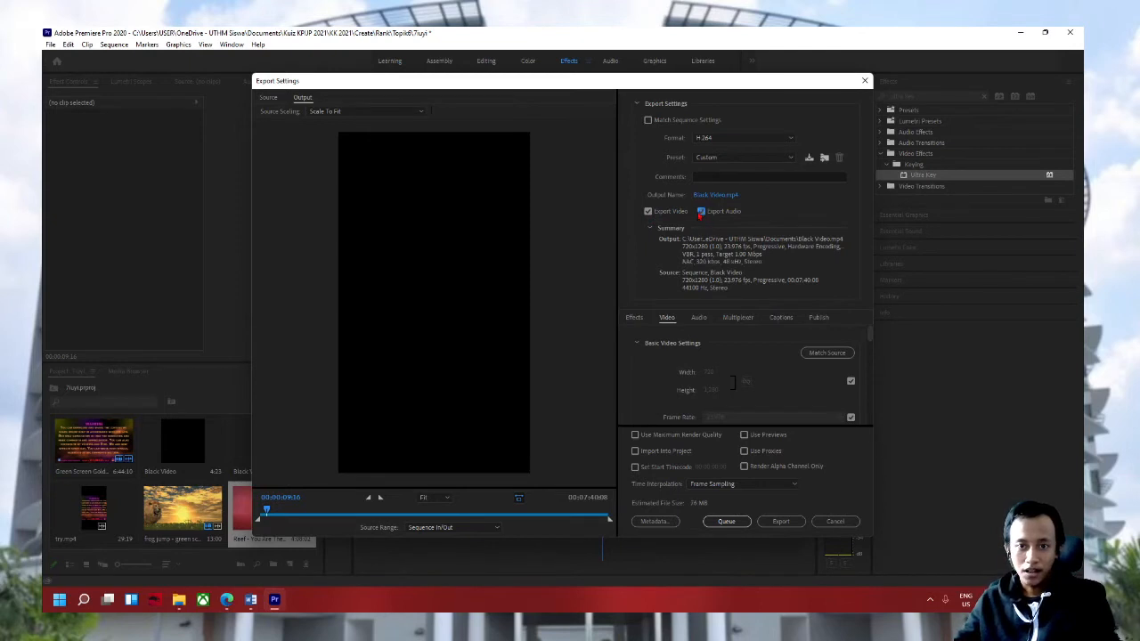
left_click(648, 212)
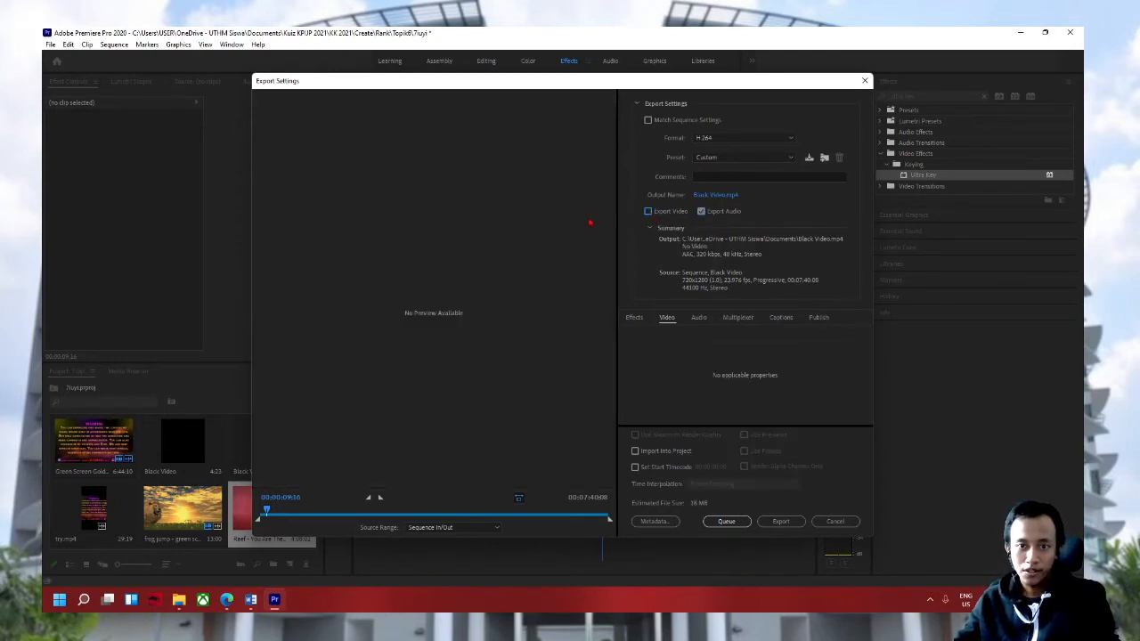
left_click(701, 212)
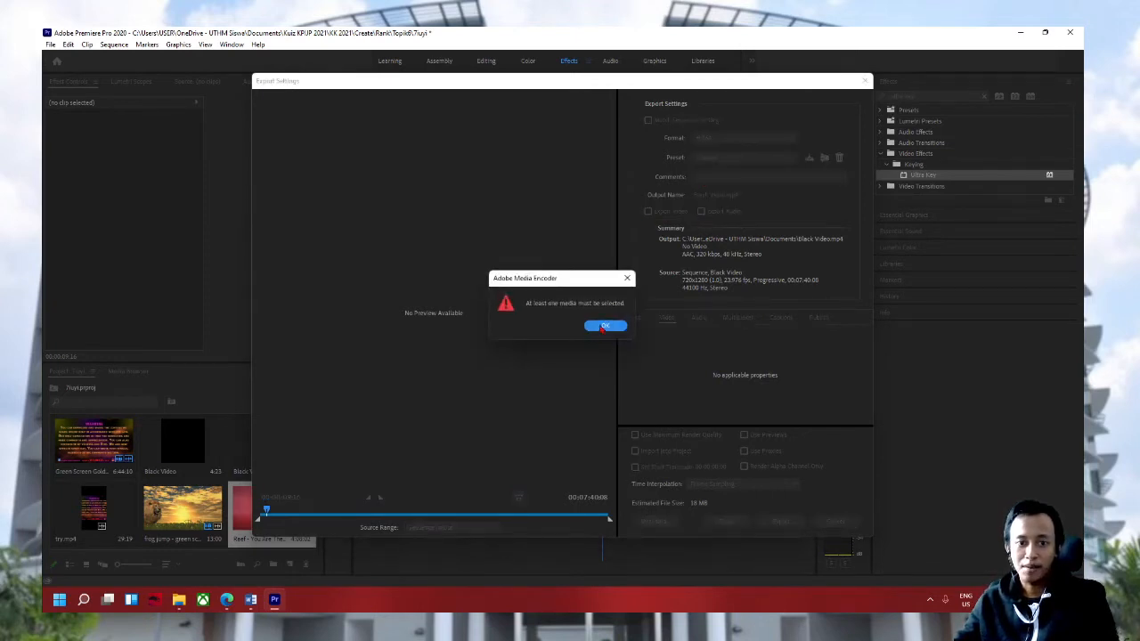
left_click(605, 326)
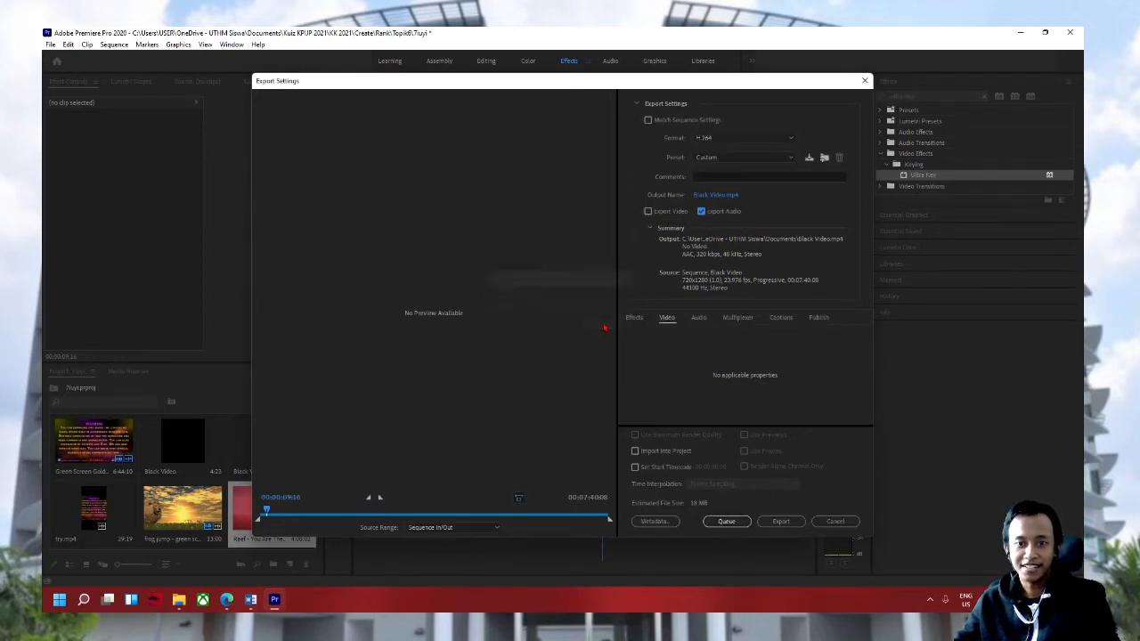
left_click(650, 213)
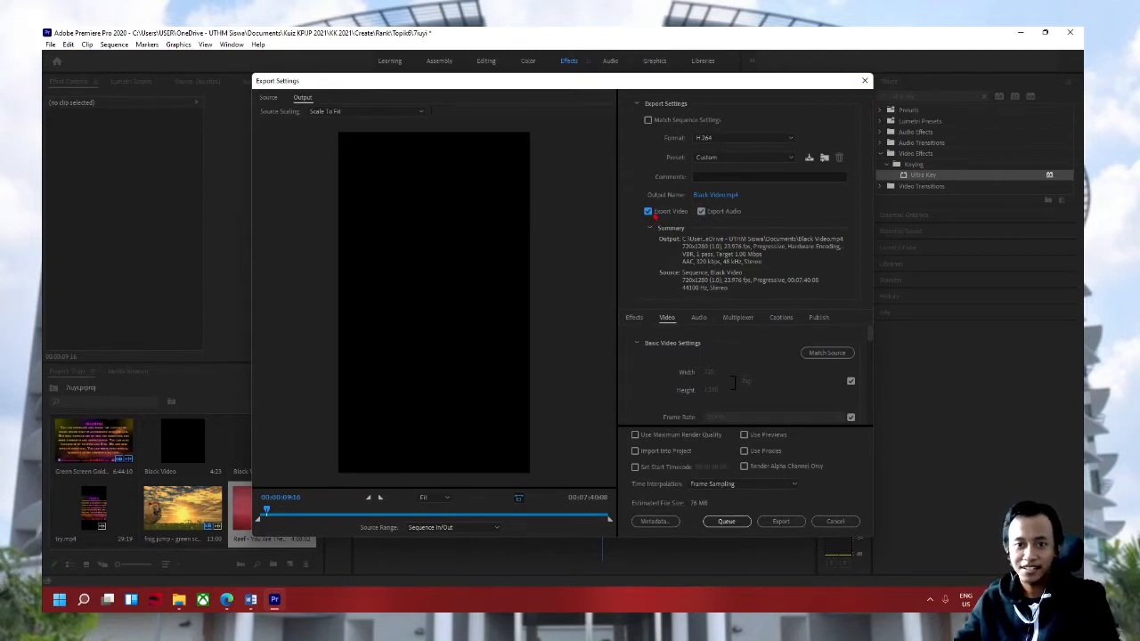
left_click(647, 212)
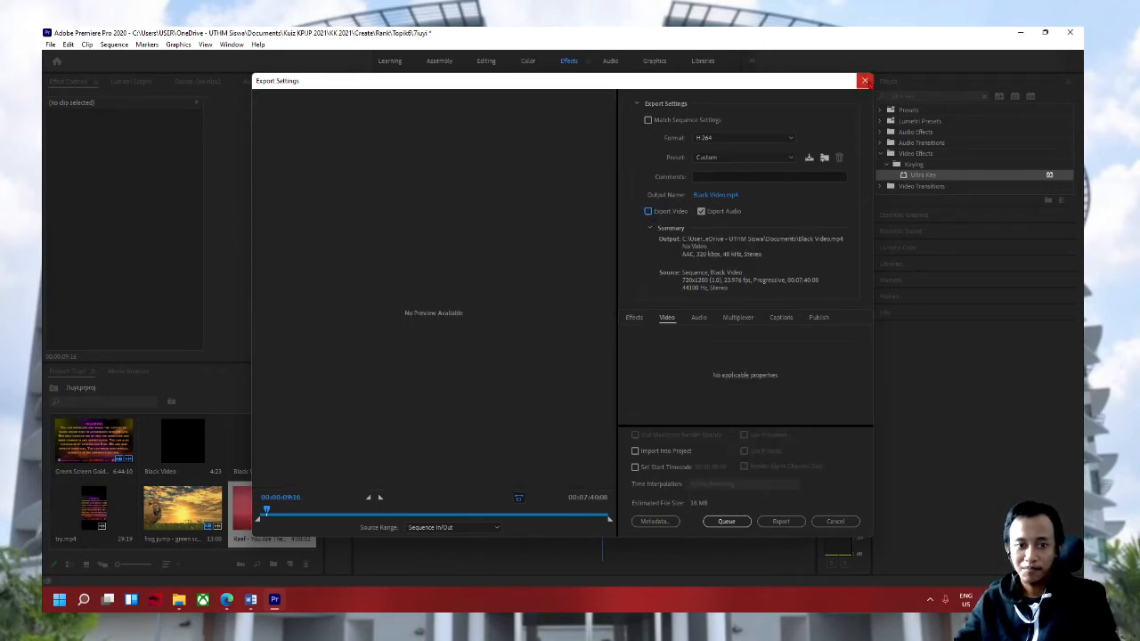
left_click(863, 81)
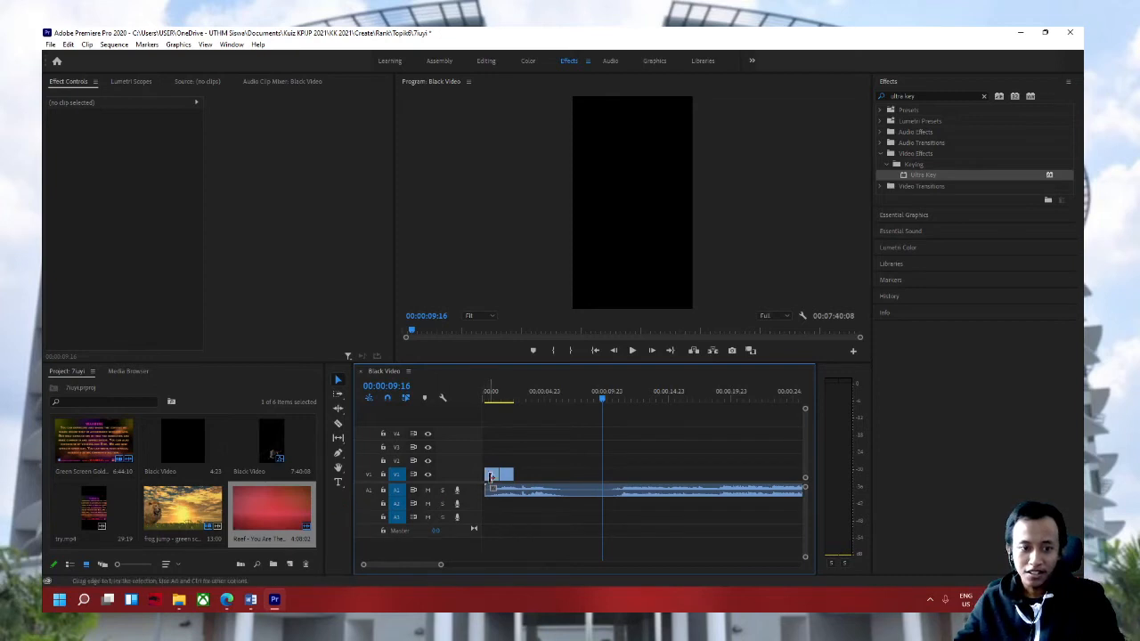
Step: Save the project
left_click_drag(500, 474, 514, 459)
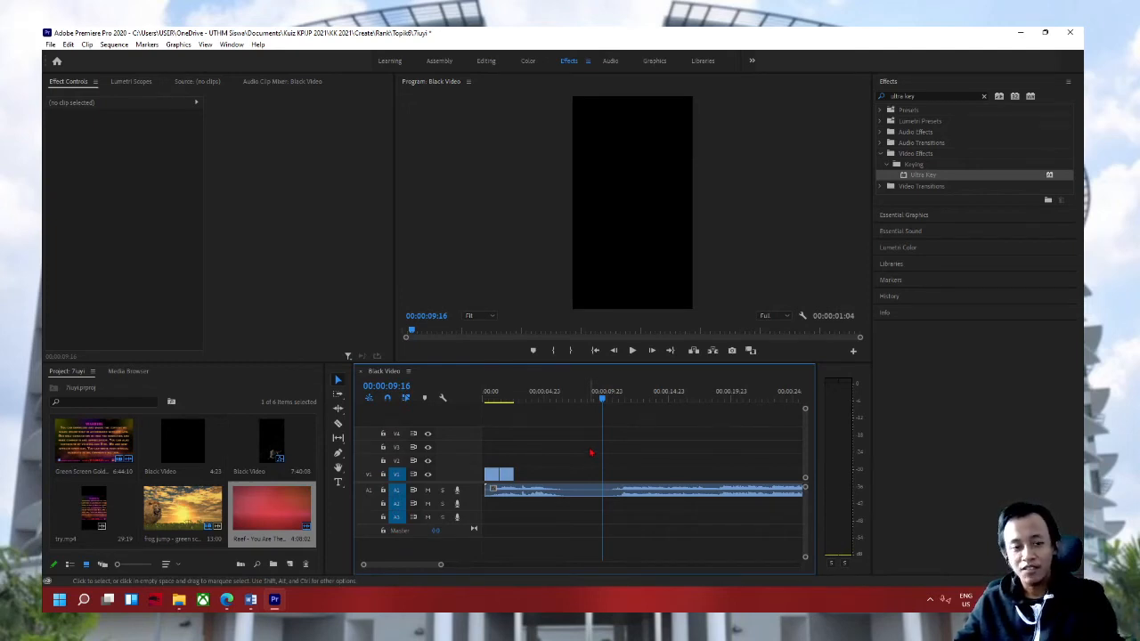
key("ctrl+s")
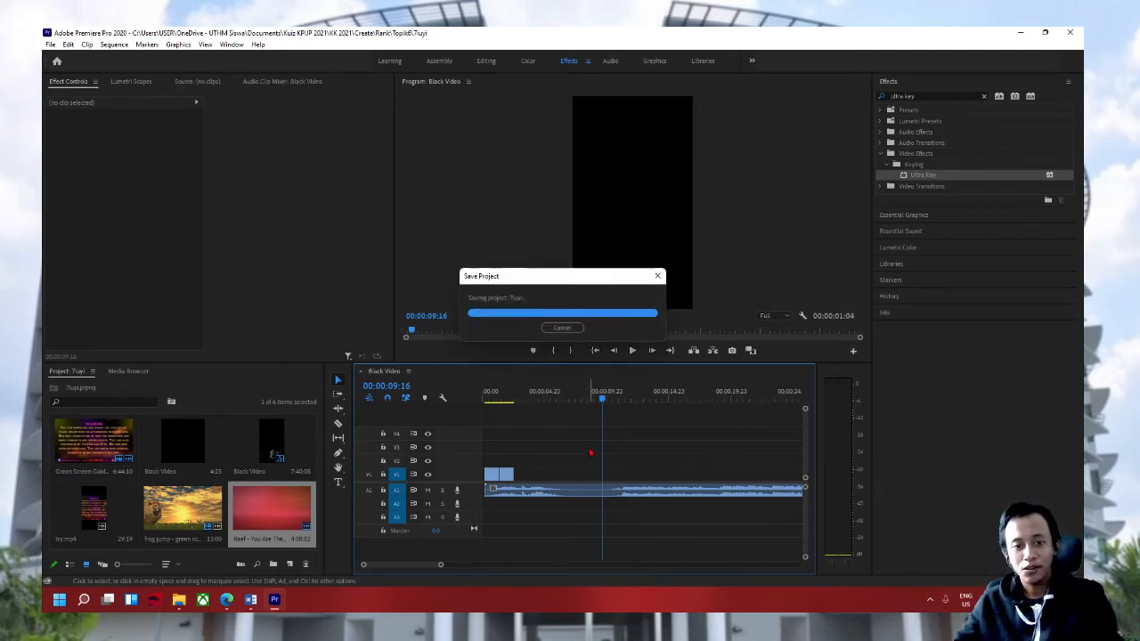
key("ctrl+s")
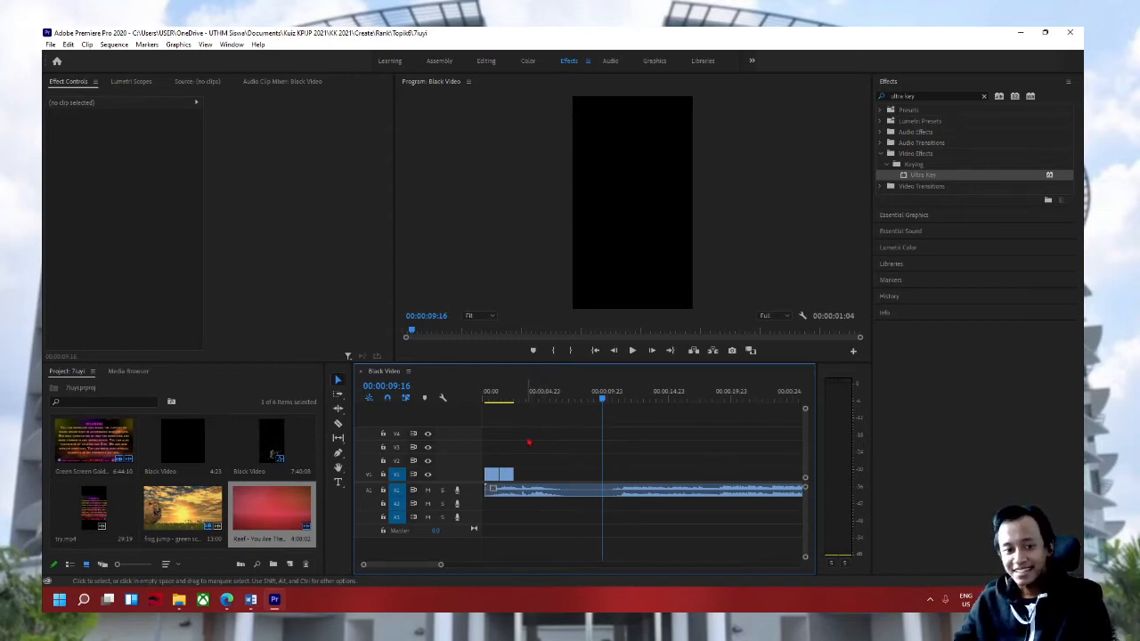
key("ctrl+s")
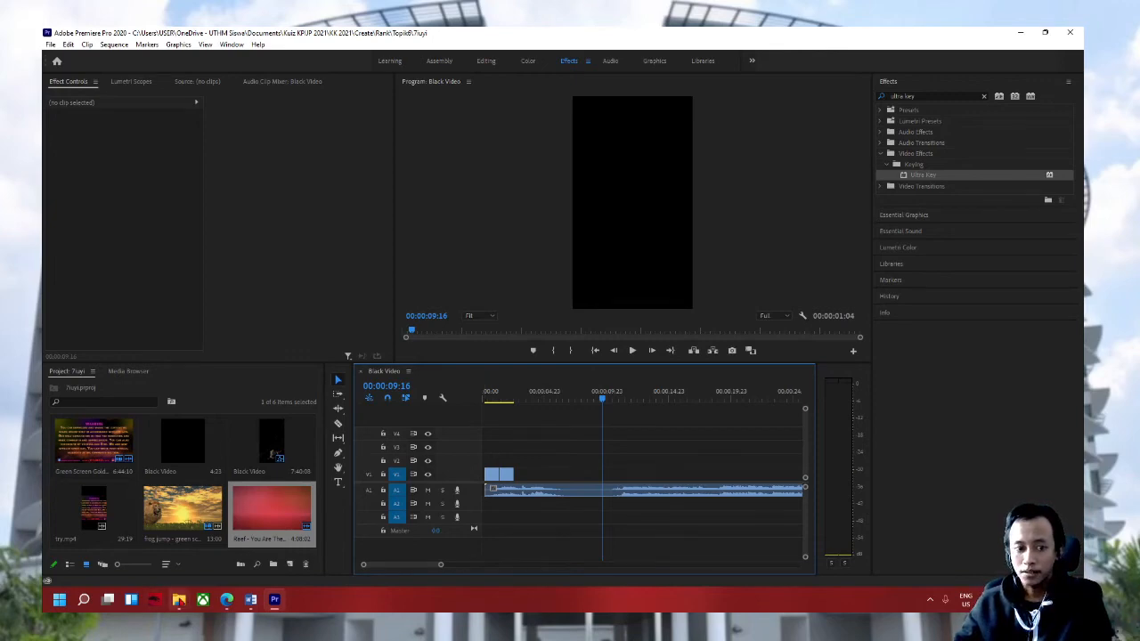
mouse_move(178, 600)
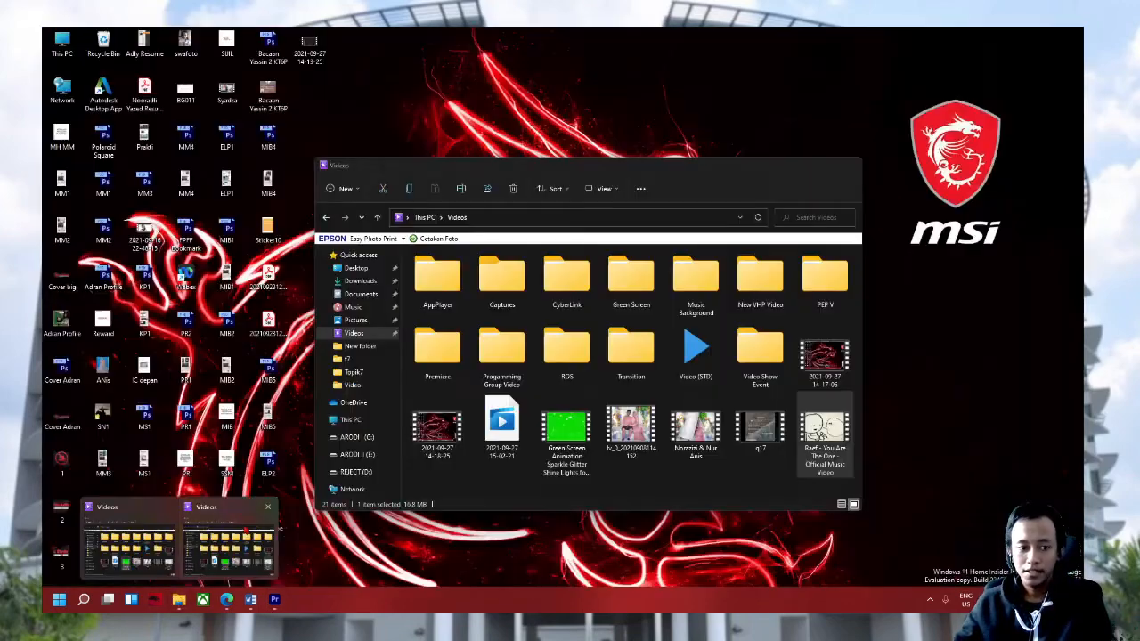
left_click(228, 545)
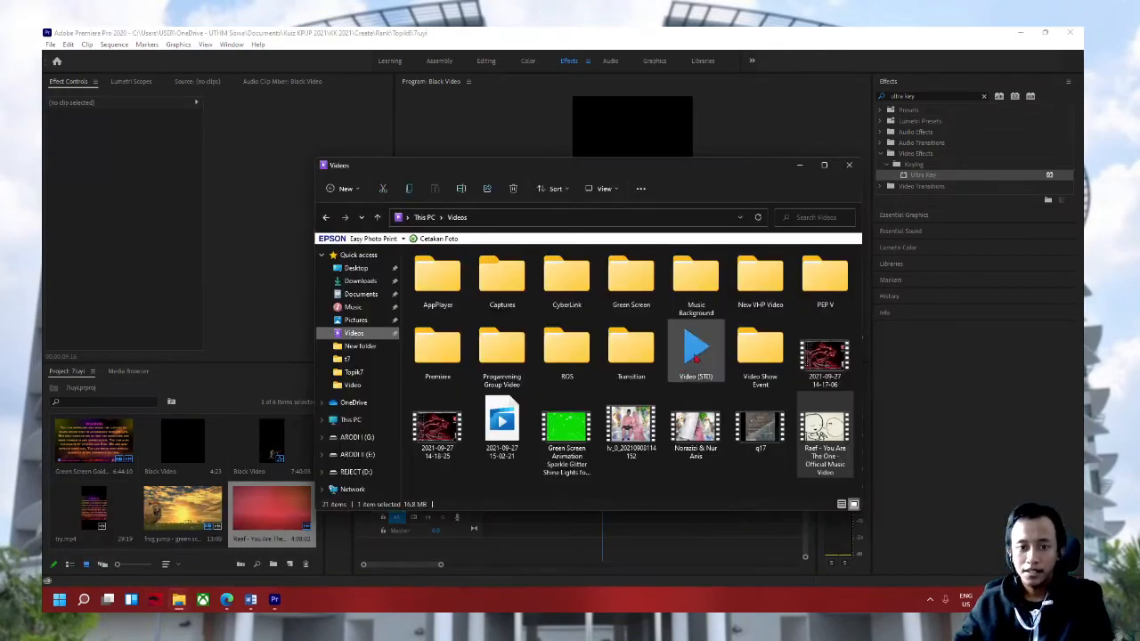
left_click_drag(830, 377, 196, 513)
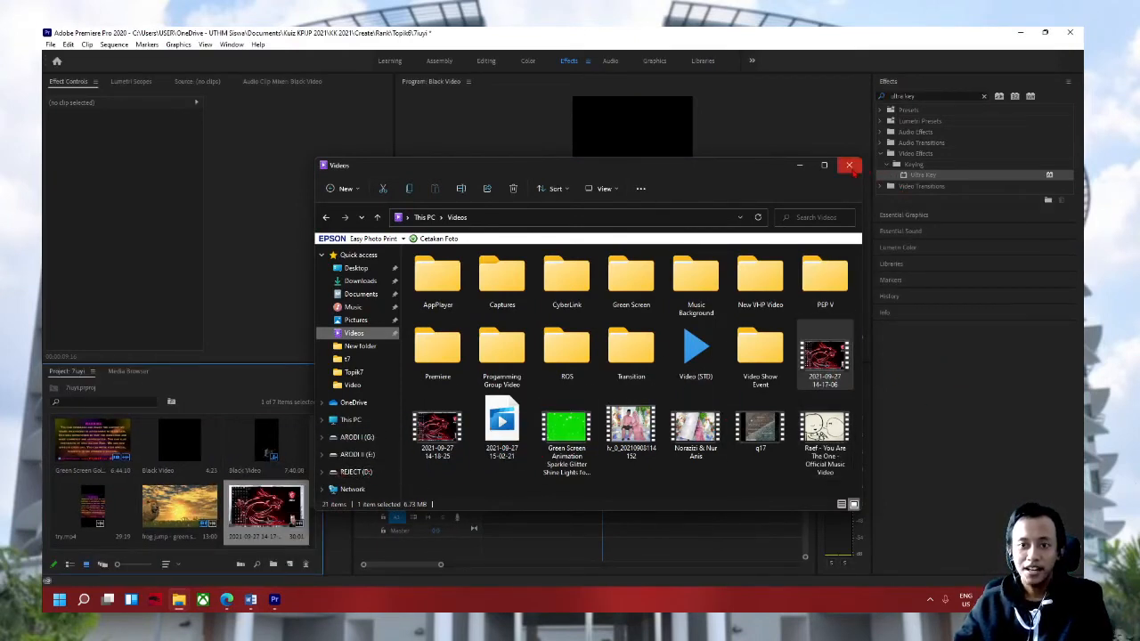
left_click(849, 165)
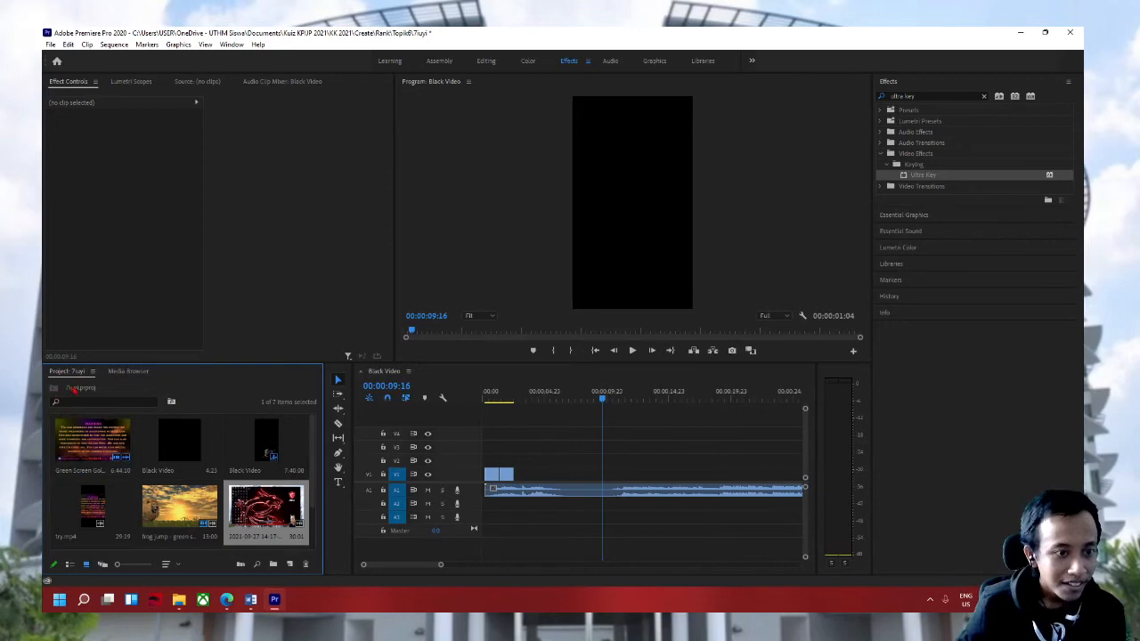
left_click(51, 44)
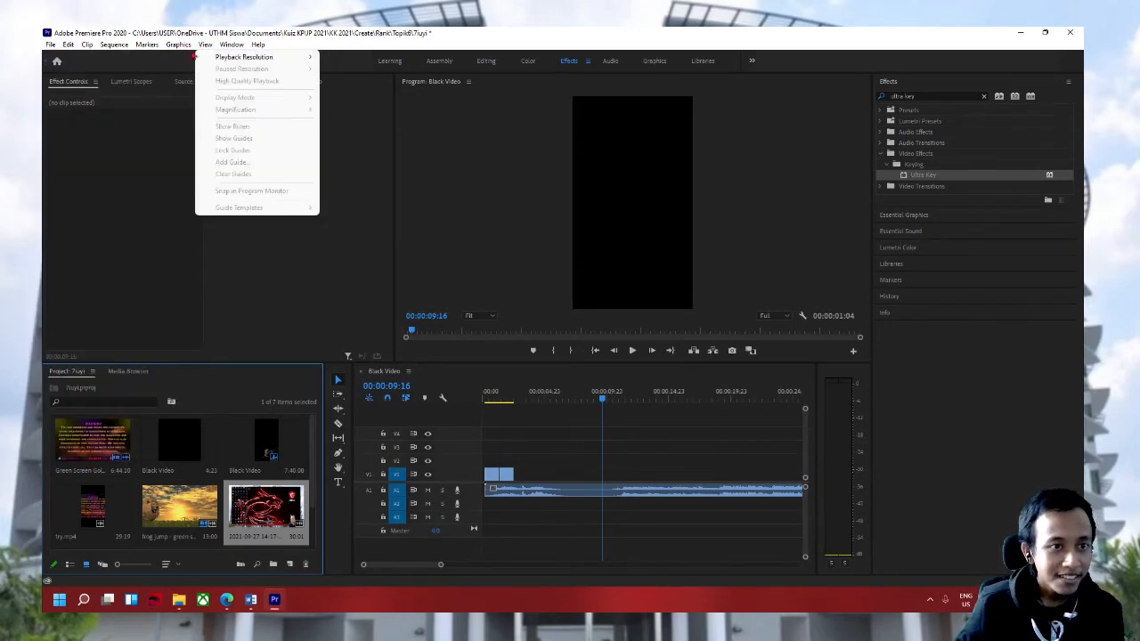
left_click(495, 35)
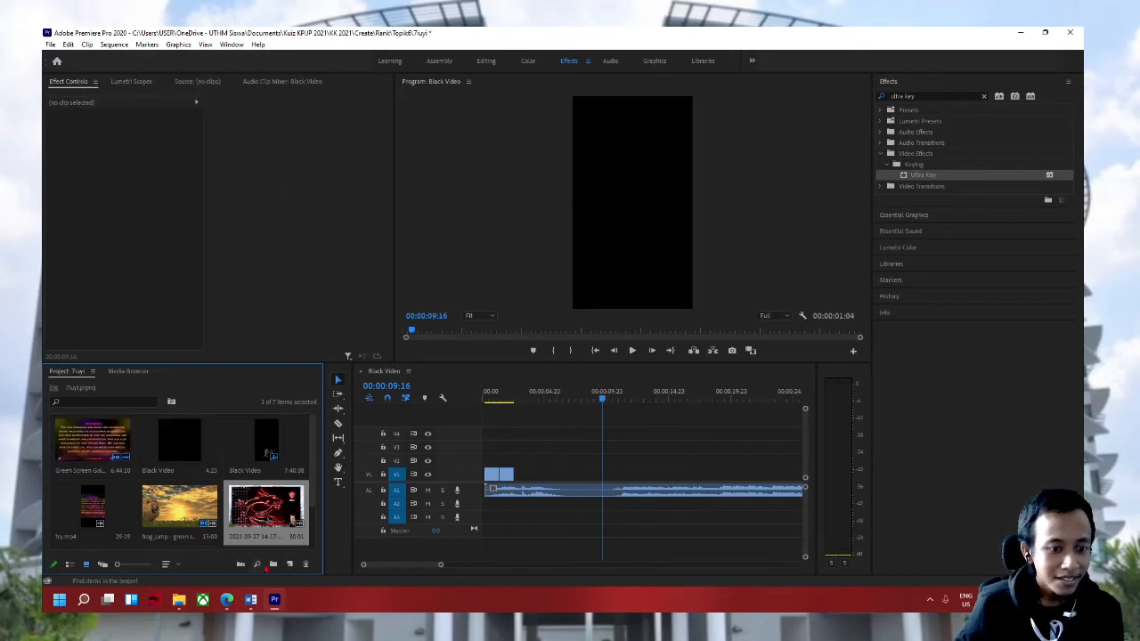
left_click(274, 565)
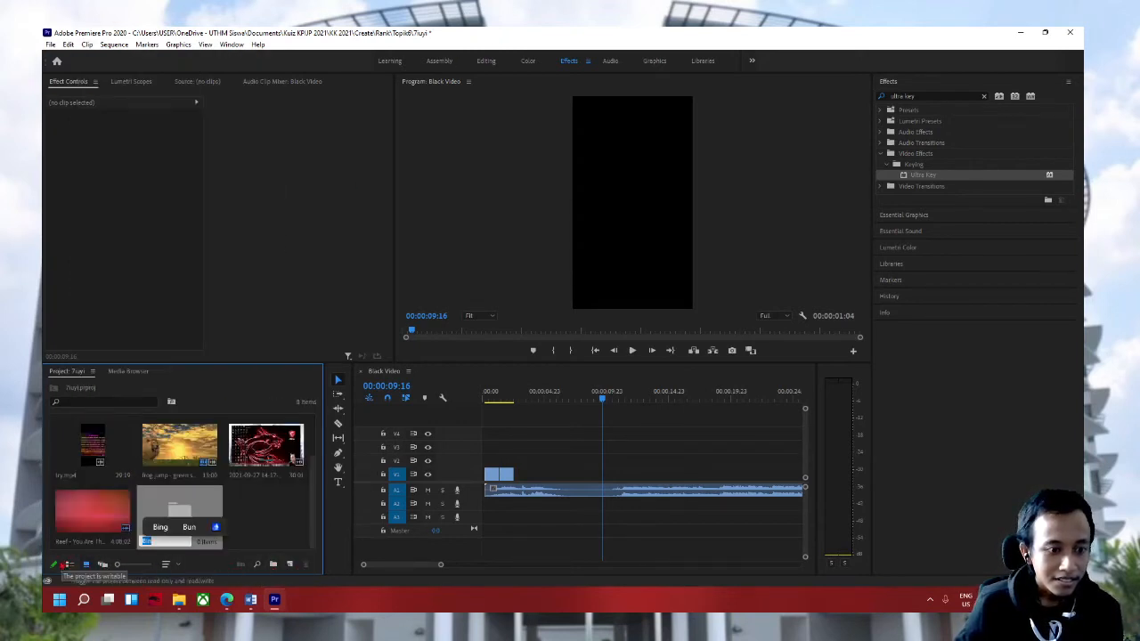
left_click(264, 525)
left_click(182, 515)
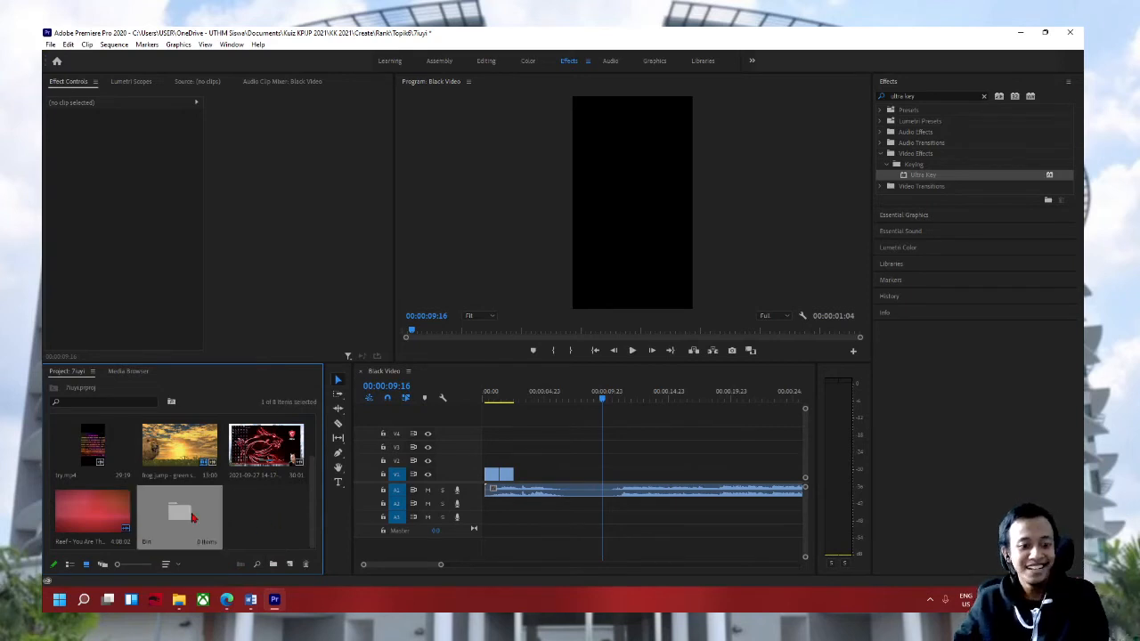
key("Delete")
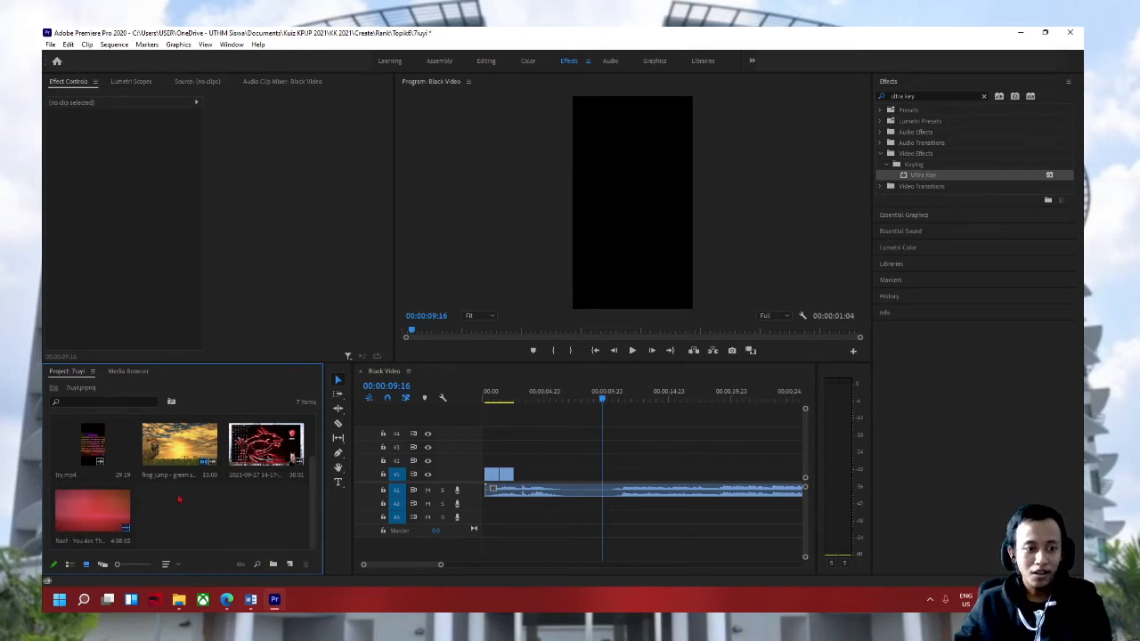
scroll(179, 500, "up", 2)
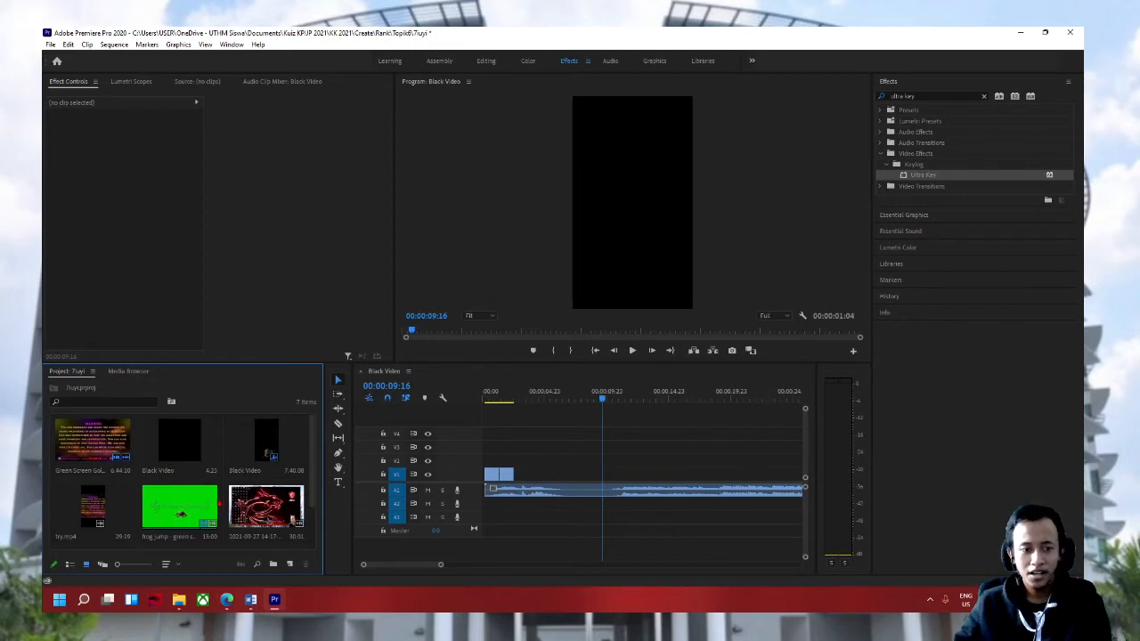
left_click(273, 564)
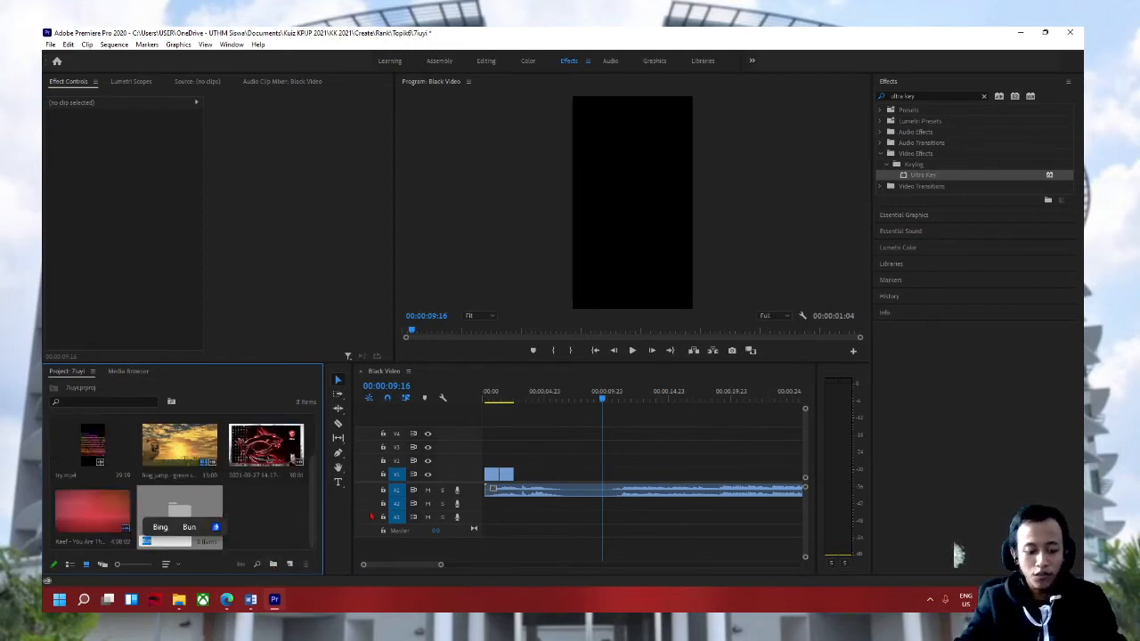
type("filter")
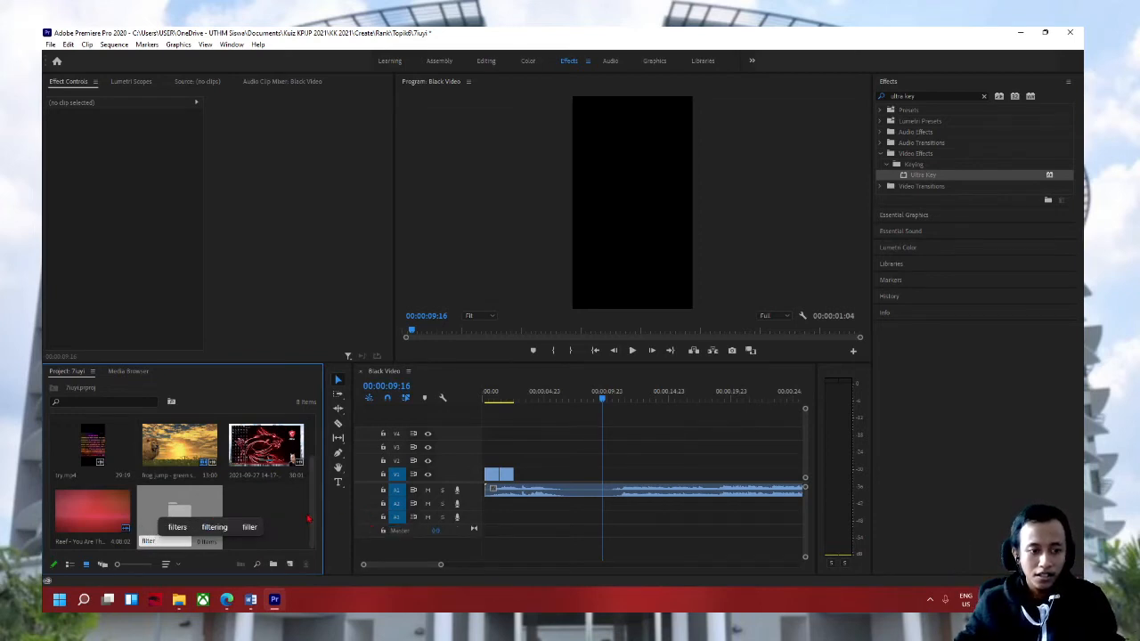
key("Return")
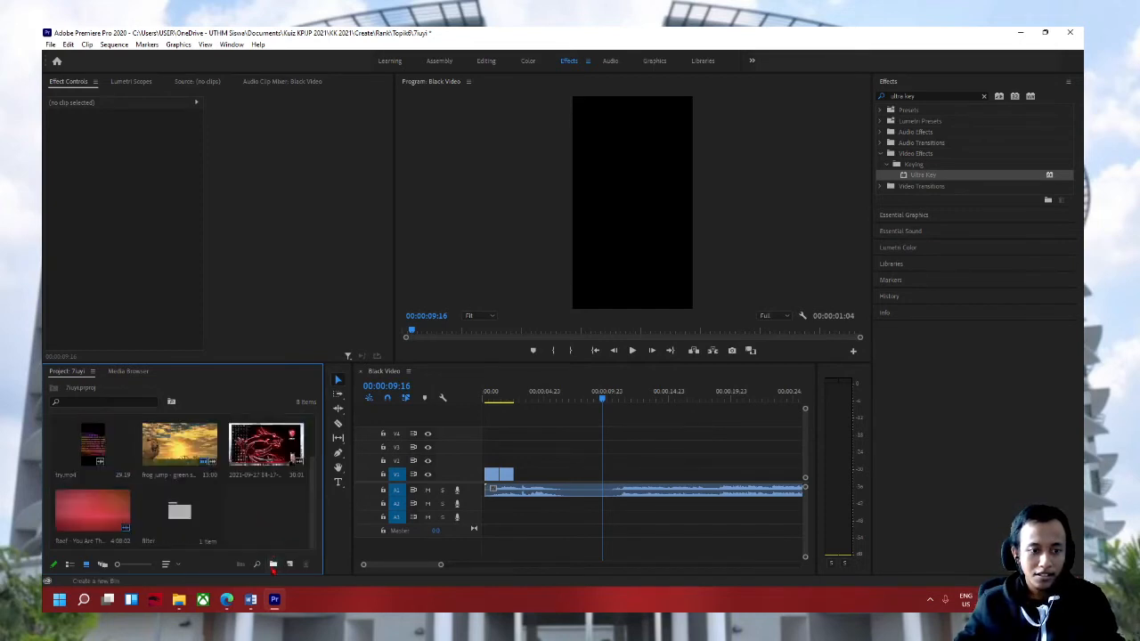
left_click(180, 507)
left_click_drag(258, 456, 179, 520)
left_click_drag(178, 457, 93, 516)
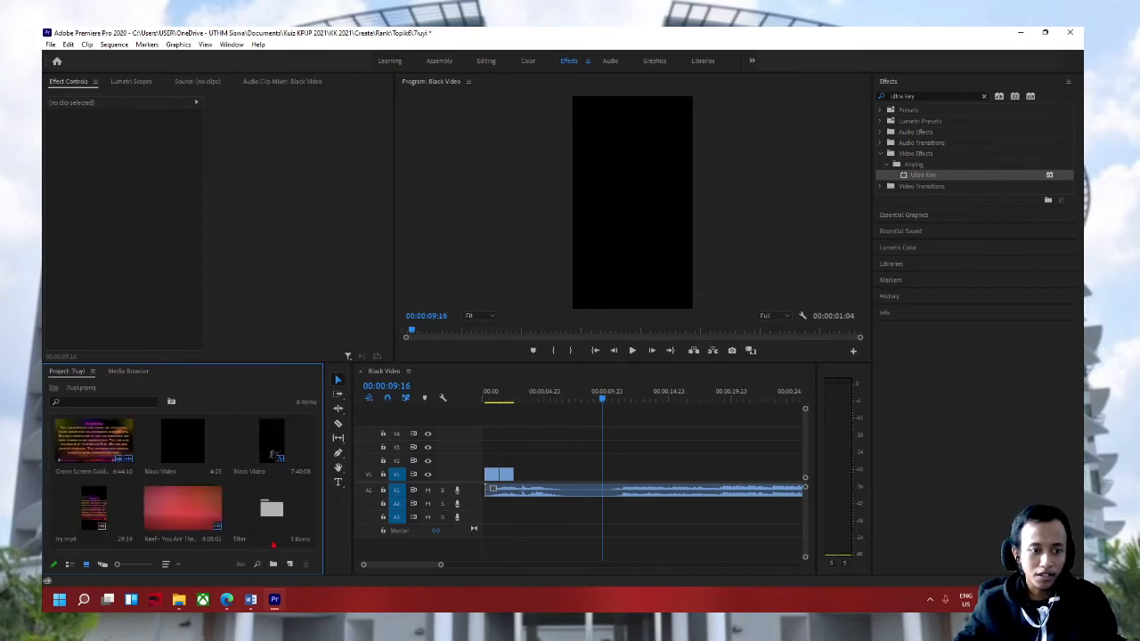
Step: Create another project bin named "gambar"
left_click(272, 564)
type("gambar")
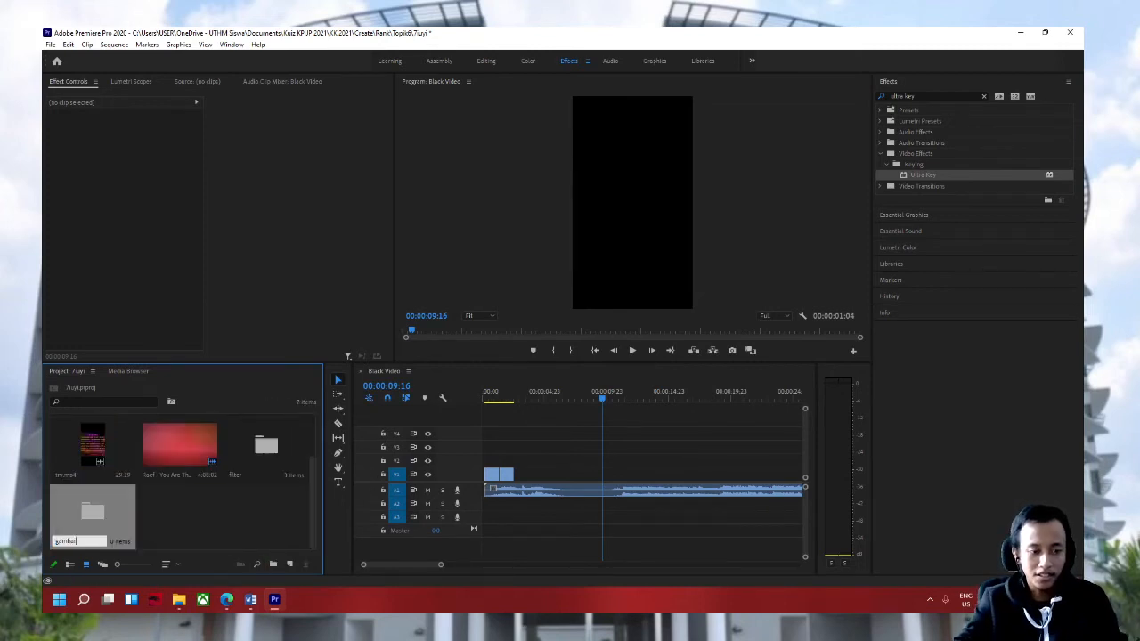
key("Return")
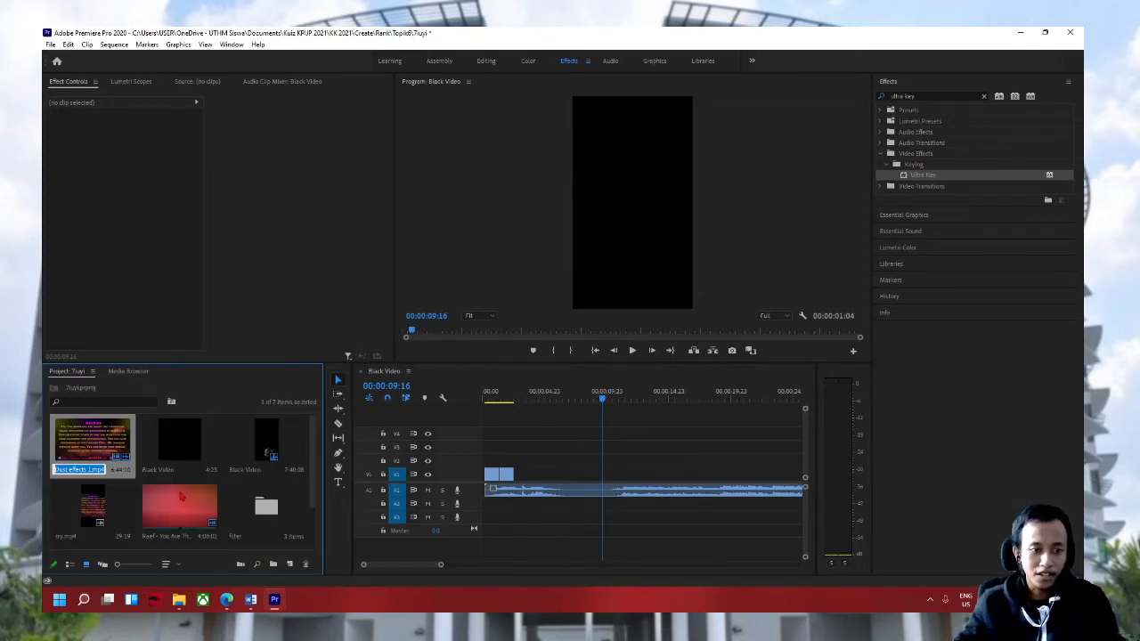
Step: Open the filter bin to view the items stored in it
scroll(252, 512, "down", 2)
double_click(267, 457)
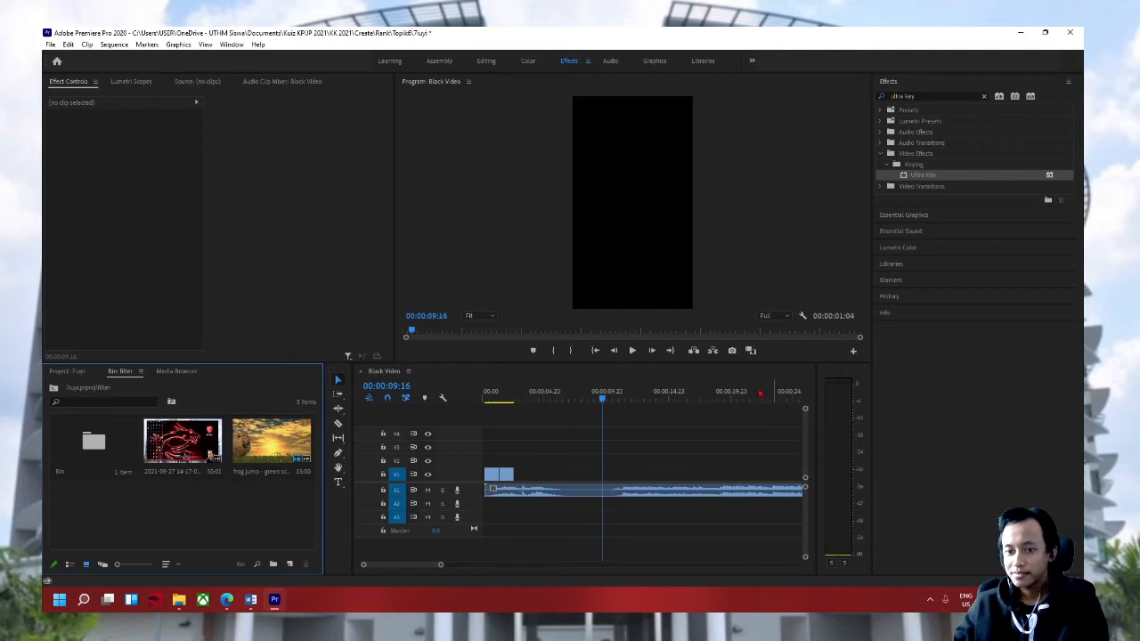
left_click(681, 435)
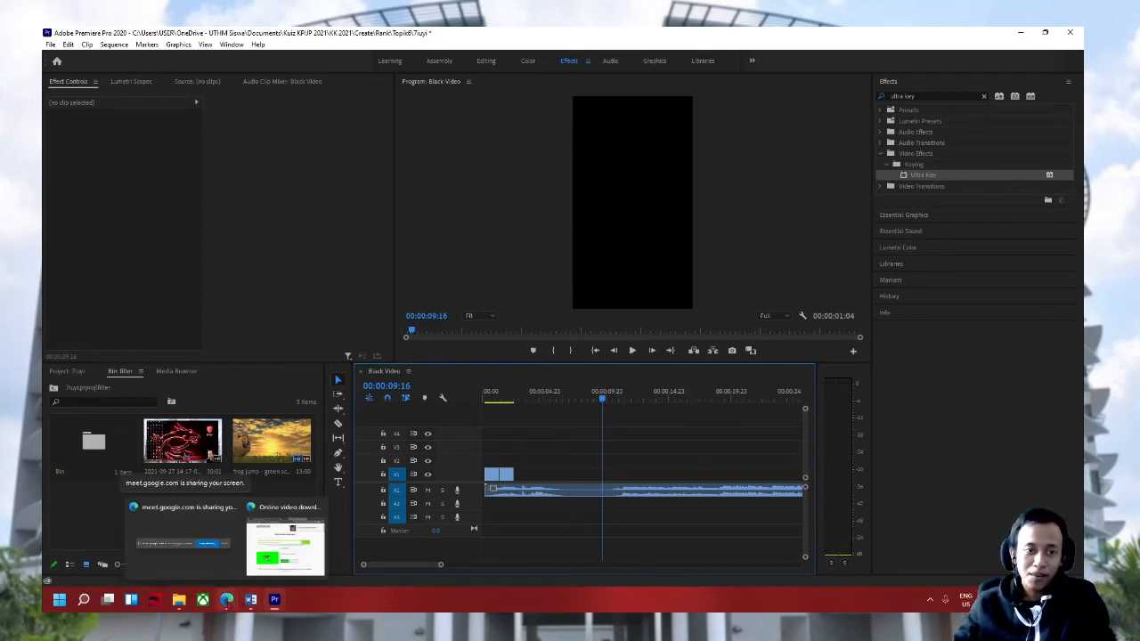
Step: Switch to the Edge browser and bring up the YouTube page of the frog jump green screen video
left_click(226, 599)
left_click(179, 599)
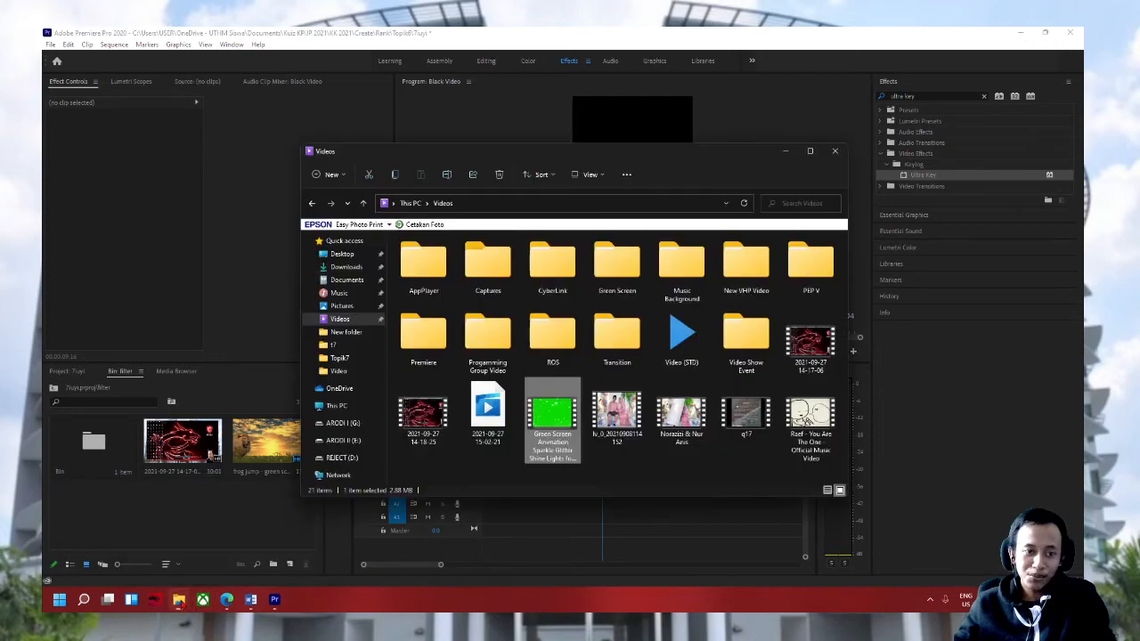
mouse_move(226, 599)
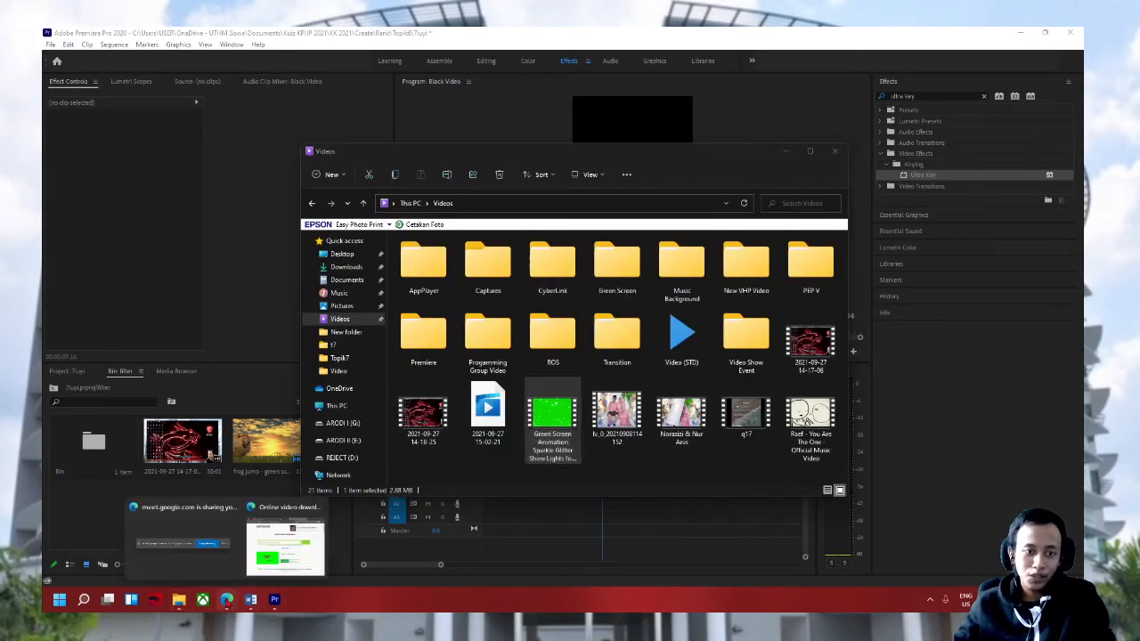
left_click(274, 545)
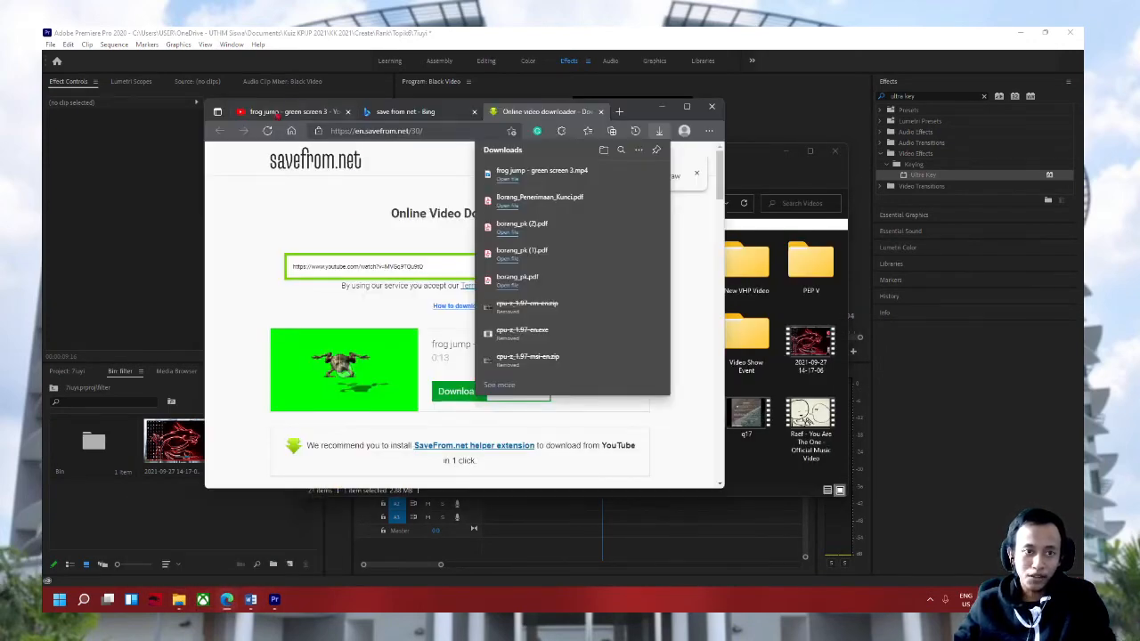
left_click(283, 112)
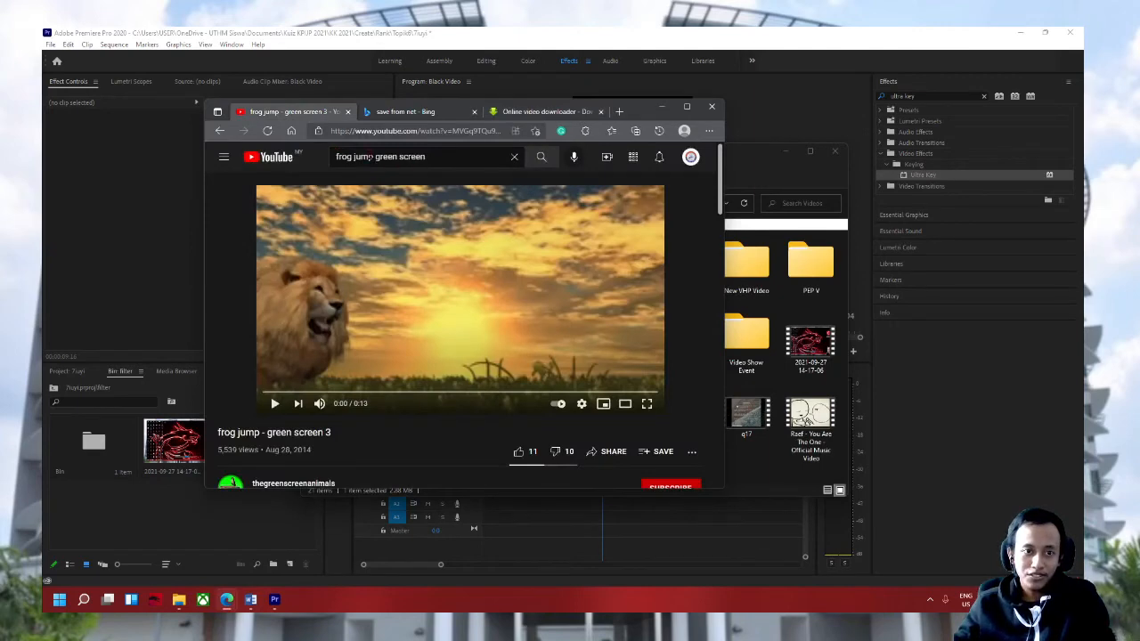
Step: Change the YouTube search to "smoke green screen" and run it
left_click(368, 156)
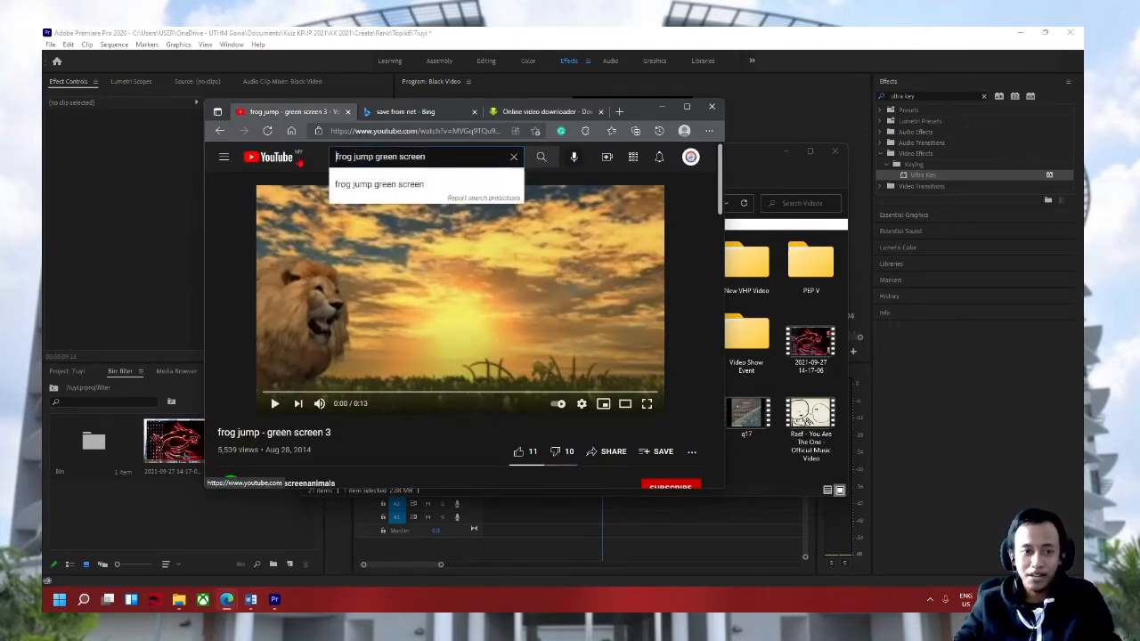
key("Delete")
key("Delete")
key("Delete")
key("Delete")
key("Delete")
key("Delete")
key("Delete")
key("Delete")
key("Delete")
key("Delete")
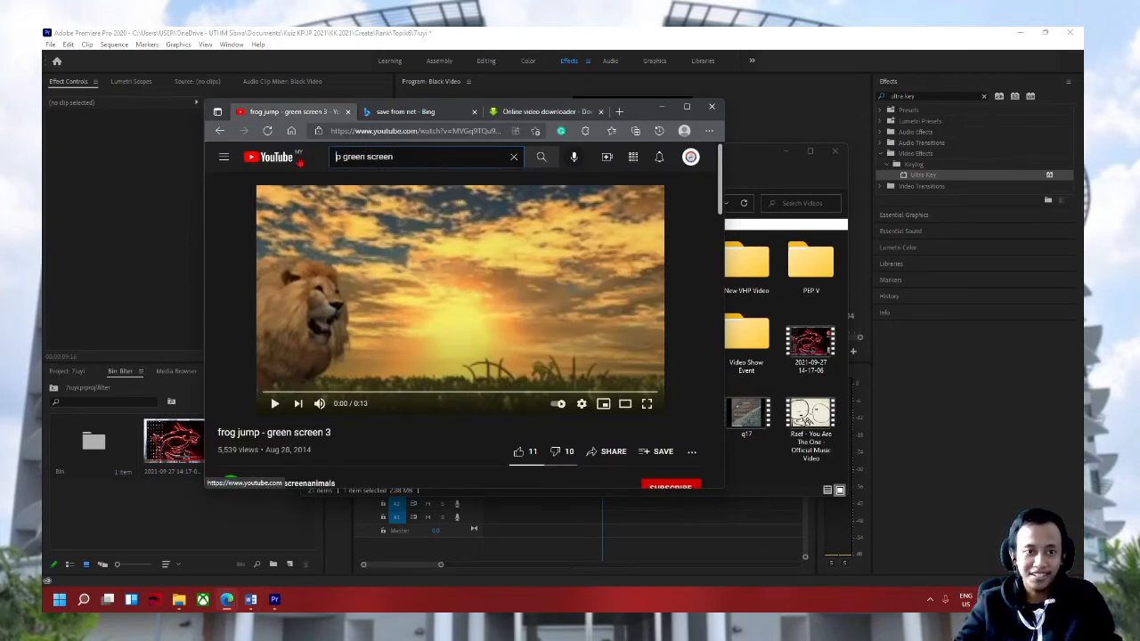
type("smoke")
key("Return")
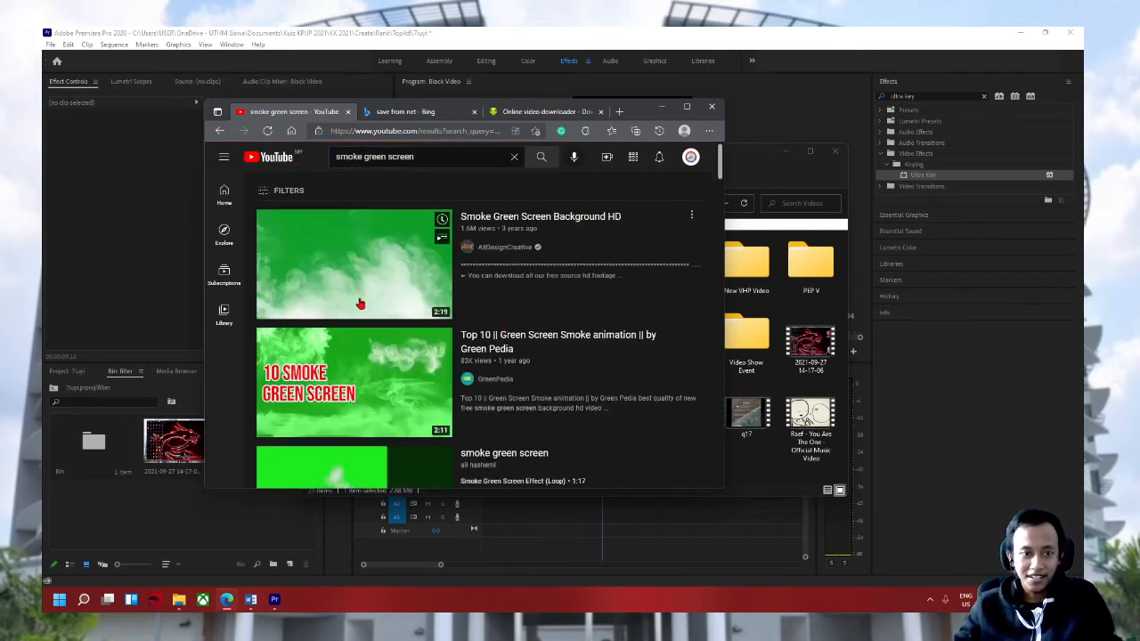
Step: Browse the results, open the full "smoke green screen" playlist and play its third video, "Smoke :Green Screen Free - Download"
scroll(403, 395, "down", 2)
scroll(370, 414, "down", 3)
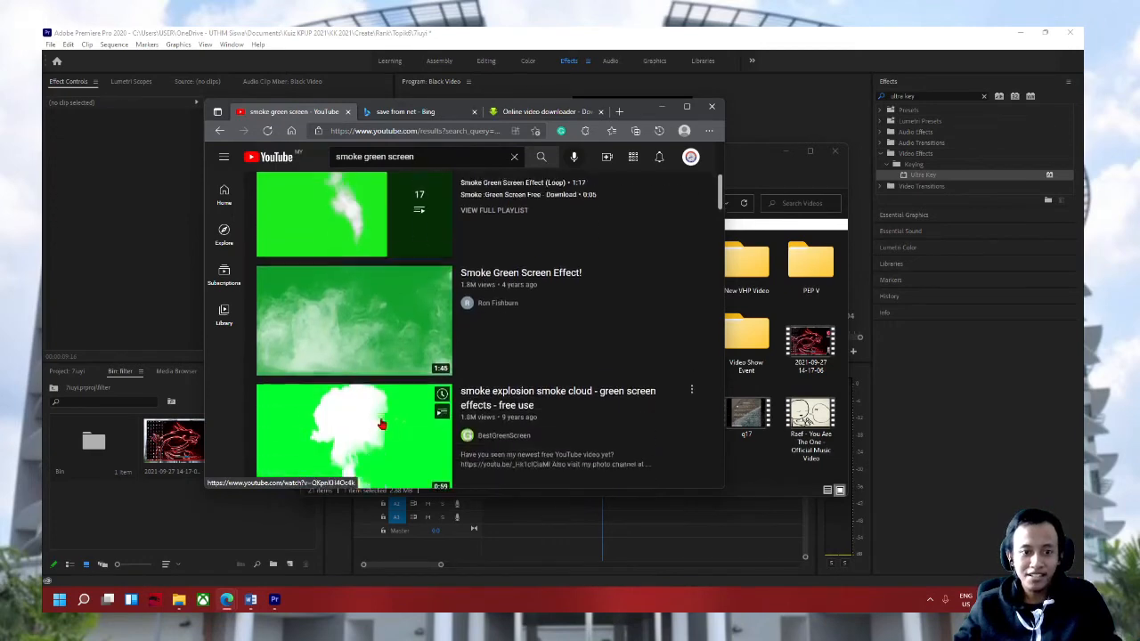
scroll(379, 383, "up", 5)
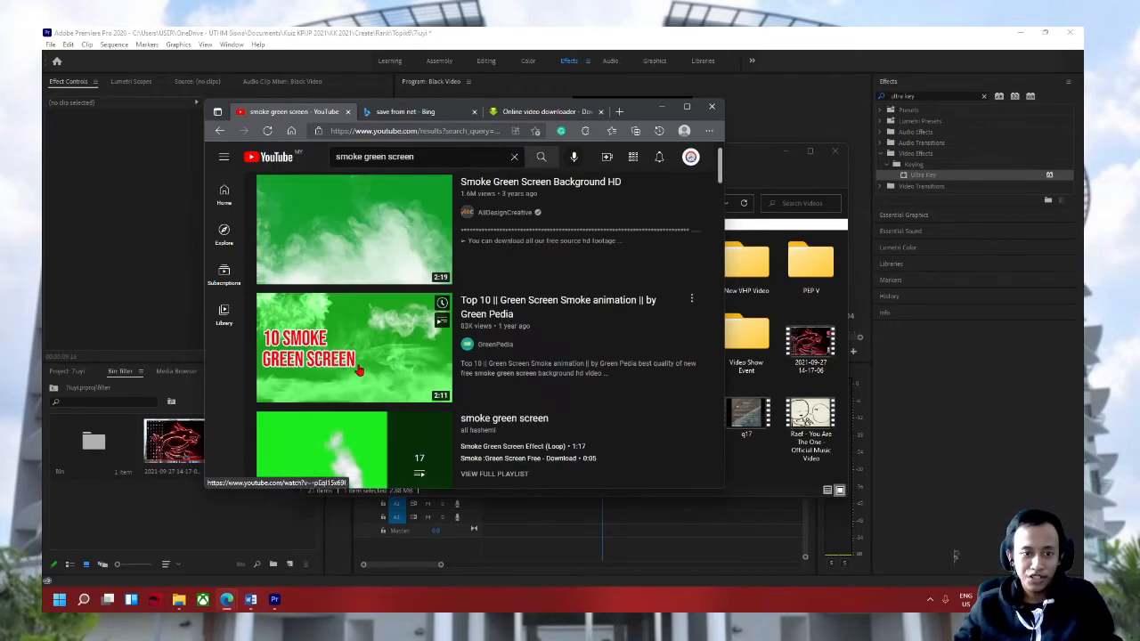
scroll(381, 300, "down", 3)
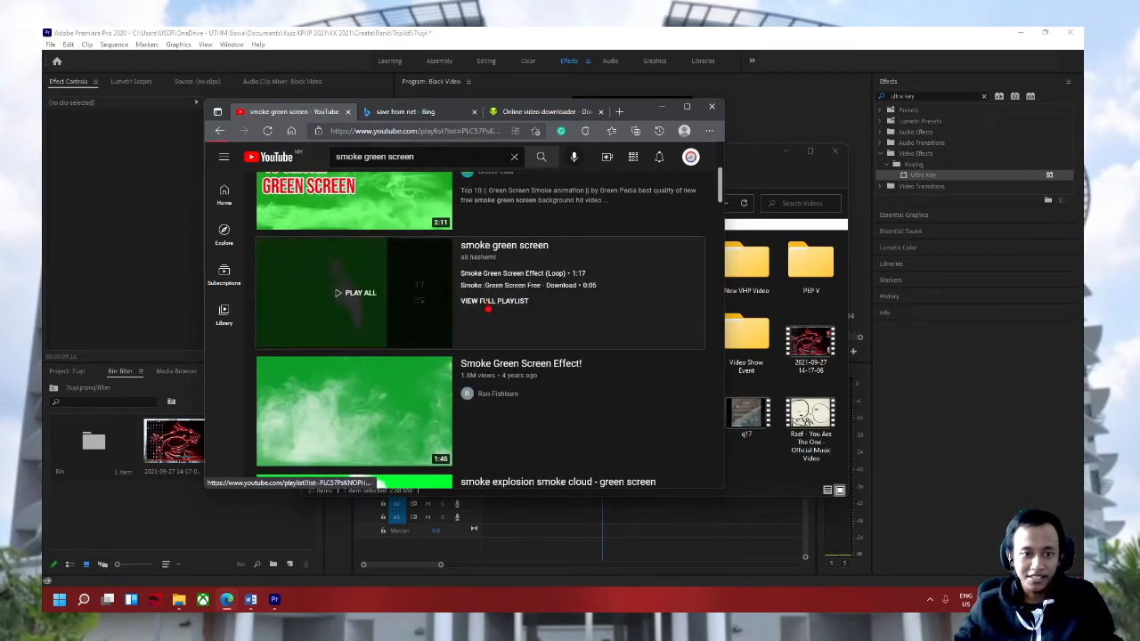
left_click(486, 303)
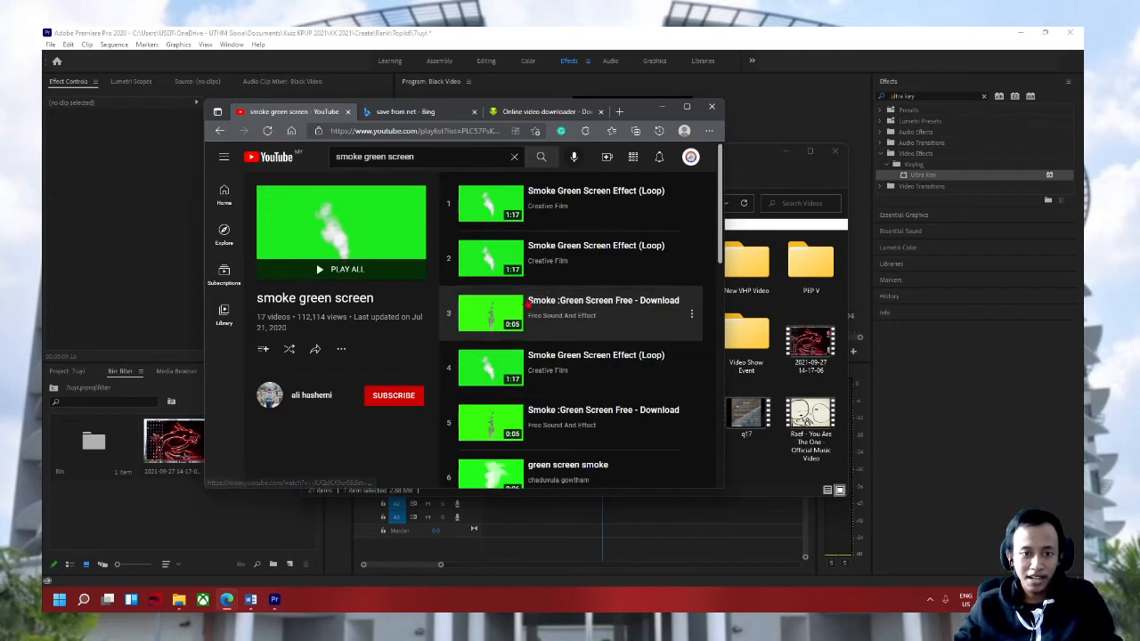
left_click(468, 311)
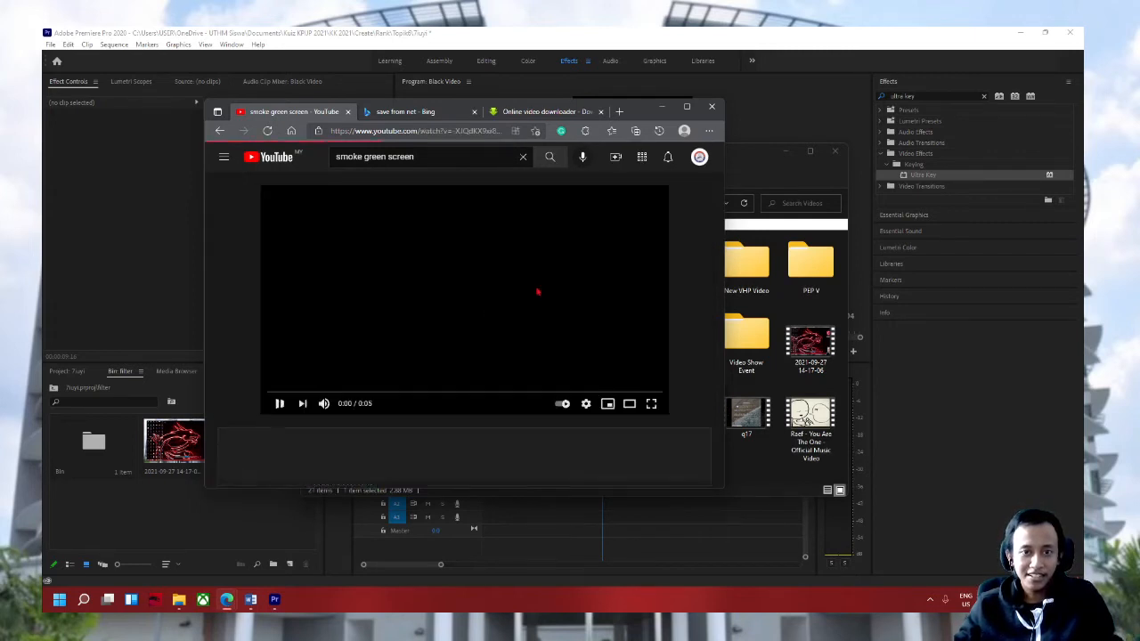
Step: Replace the link in the savefrom.net downloader with the smoke video's YouTube address and submit it for download
left_click(454, 242)
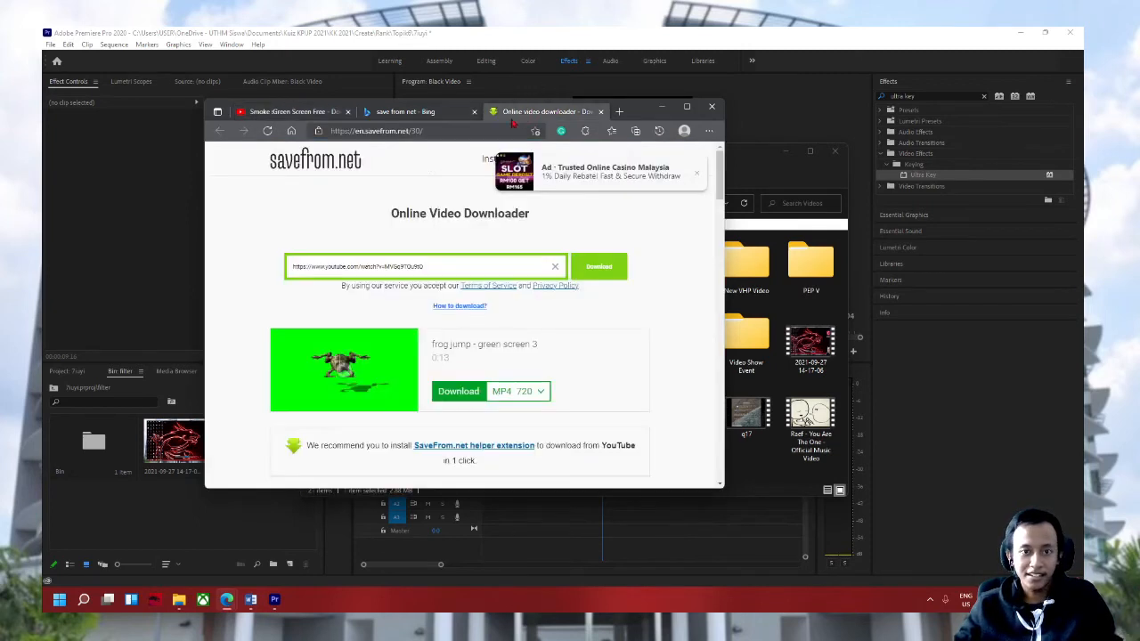
left_click(538, 110)
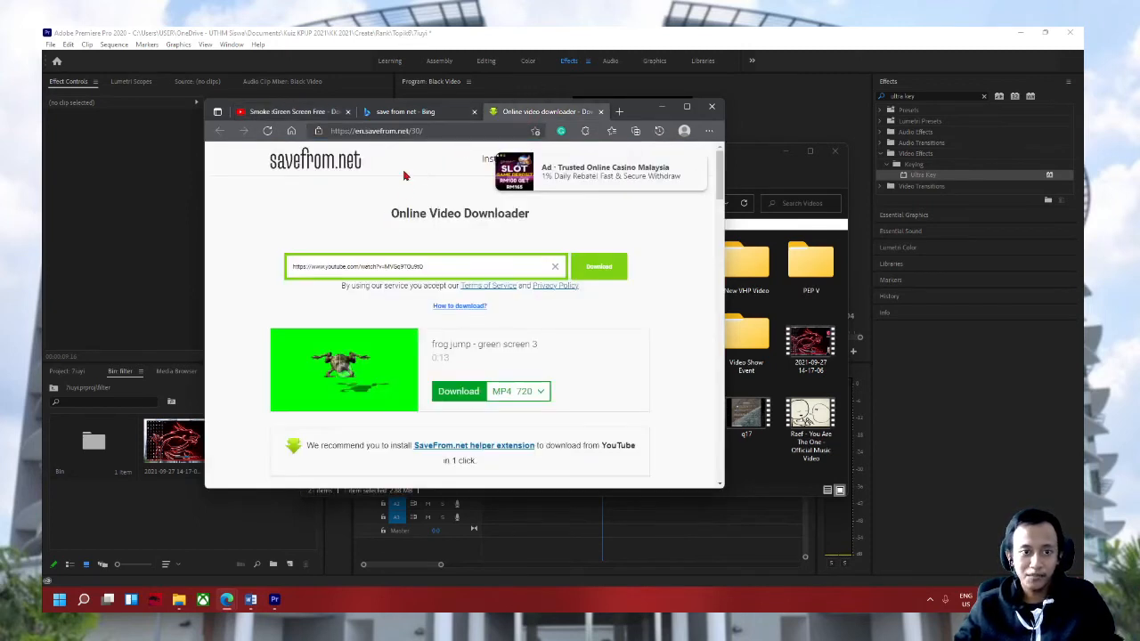
triple_click(387, 266)
key("ctrl+v")
left_click(587, 266)
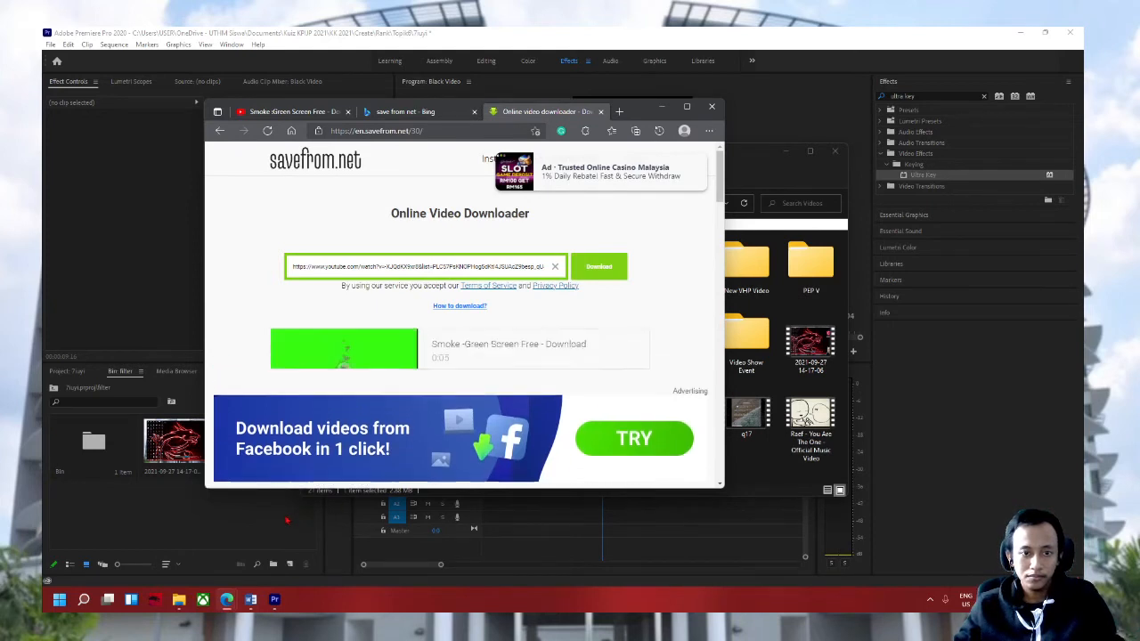
Step: Download the smoke green screen video, bring it from the Downloads folder into the project's bin, and return to Premiere Pro
left_click(464, 392)
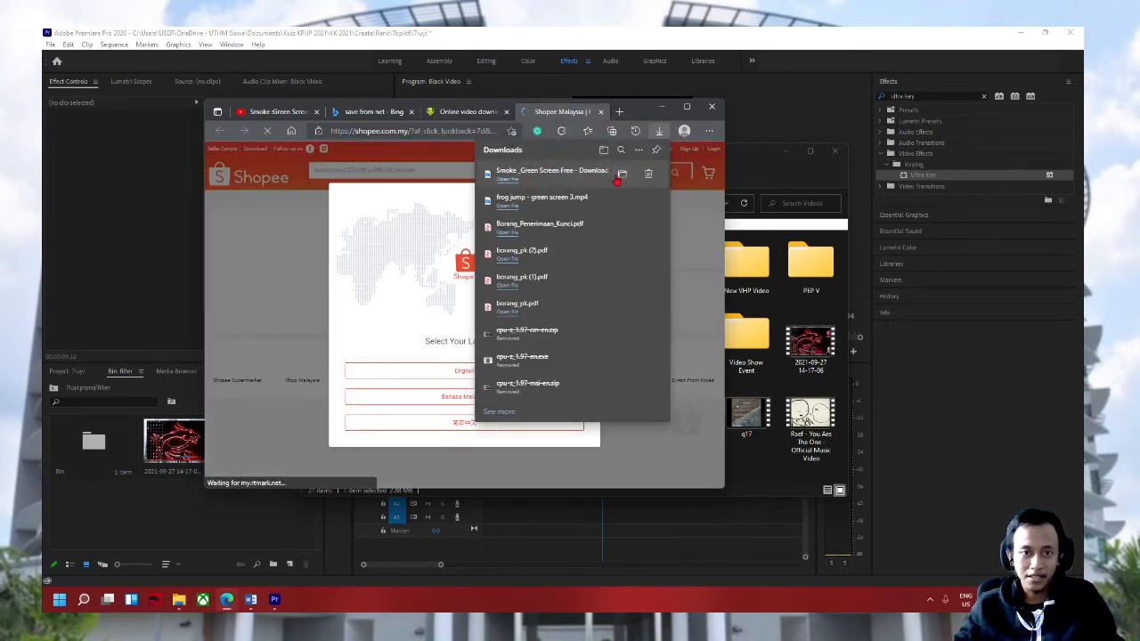
left_click(622, 175)
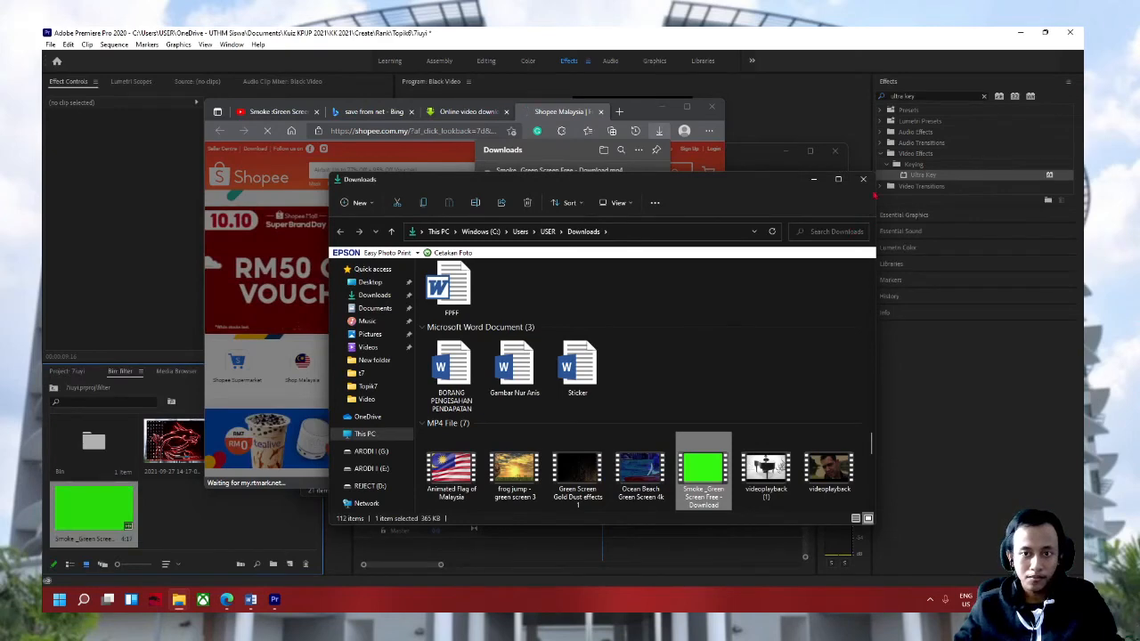
left_click(863, 182)
left_click(834, 151)
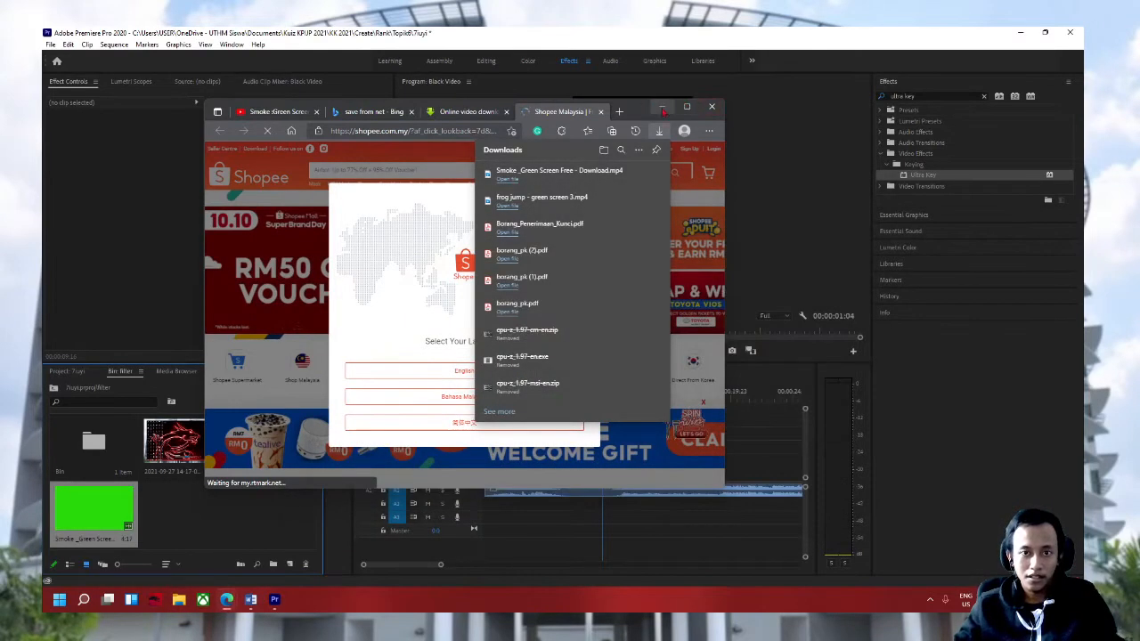
left_click(661, 107)
Step: Delete the leftover audio clip and the second frog clip segment from the sequence, with the playhead moved to the start
left_click(541, 491)
key("Delete")
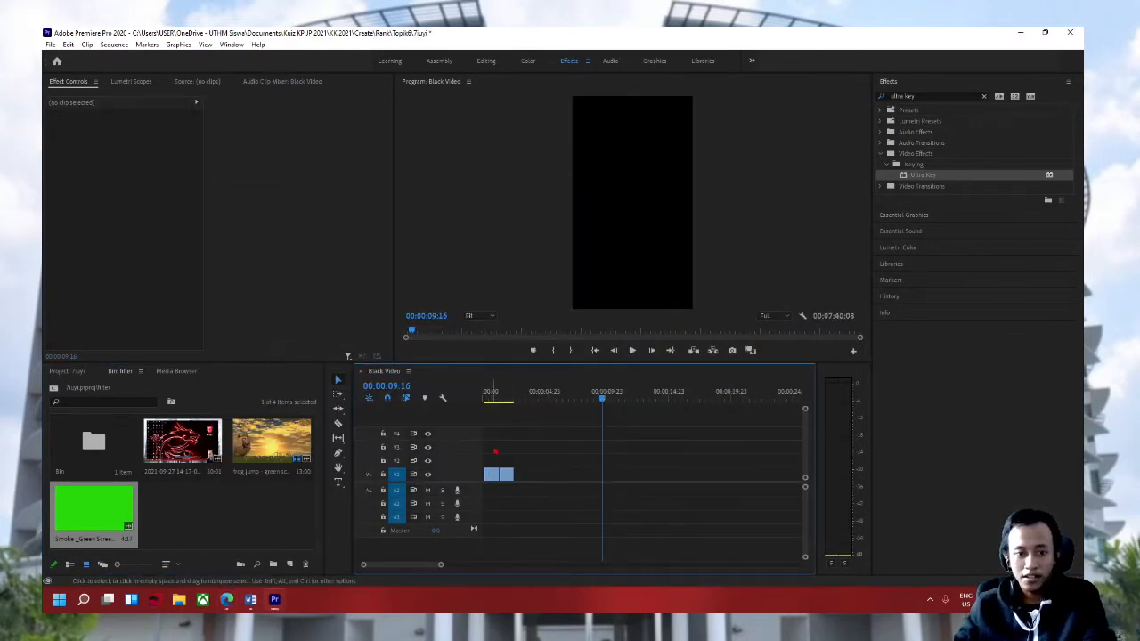
left_click_drag(520, 395, 481, 397)
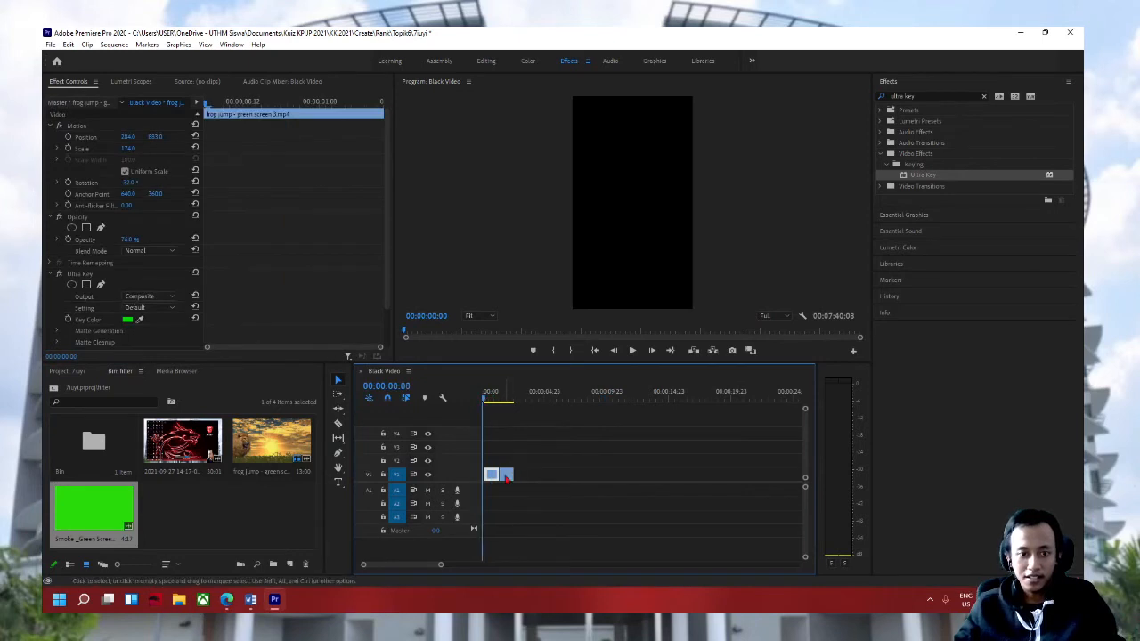
left_click(506, 477)
key("Delete")
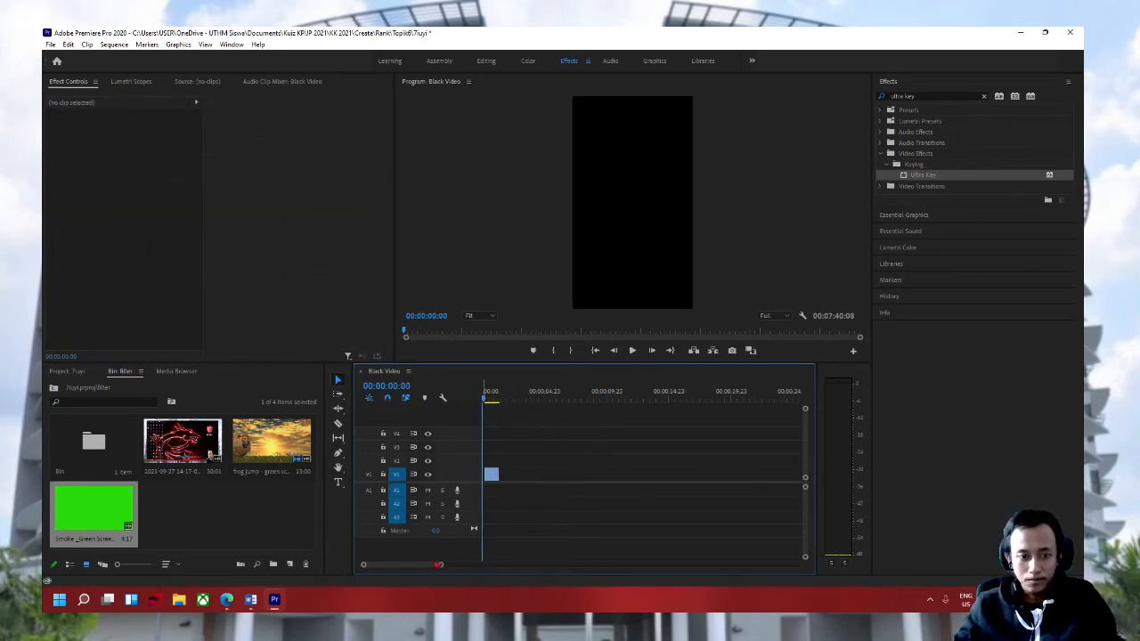
Step: Set the remaining frog clip's speed to 100%
left_click_drag(442, 564, 400, 564)
left_click(501, 478)
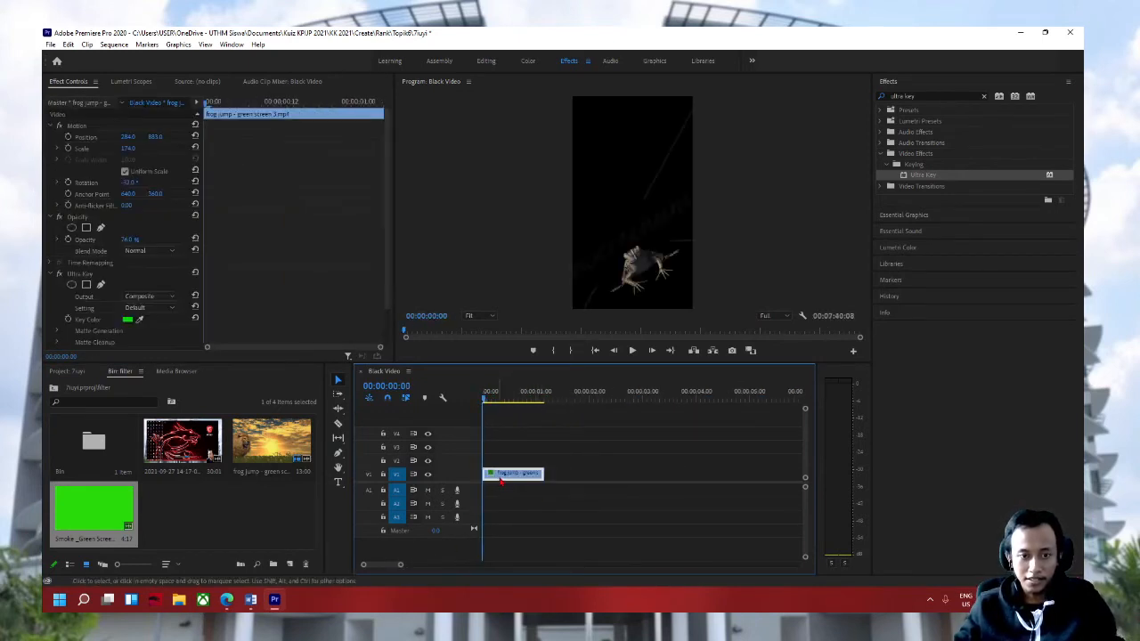
left_click(540, 475)
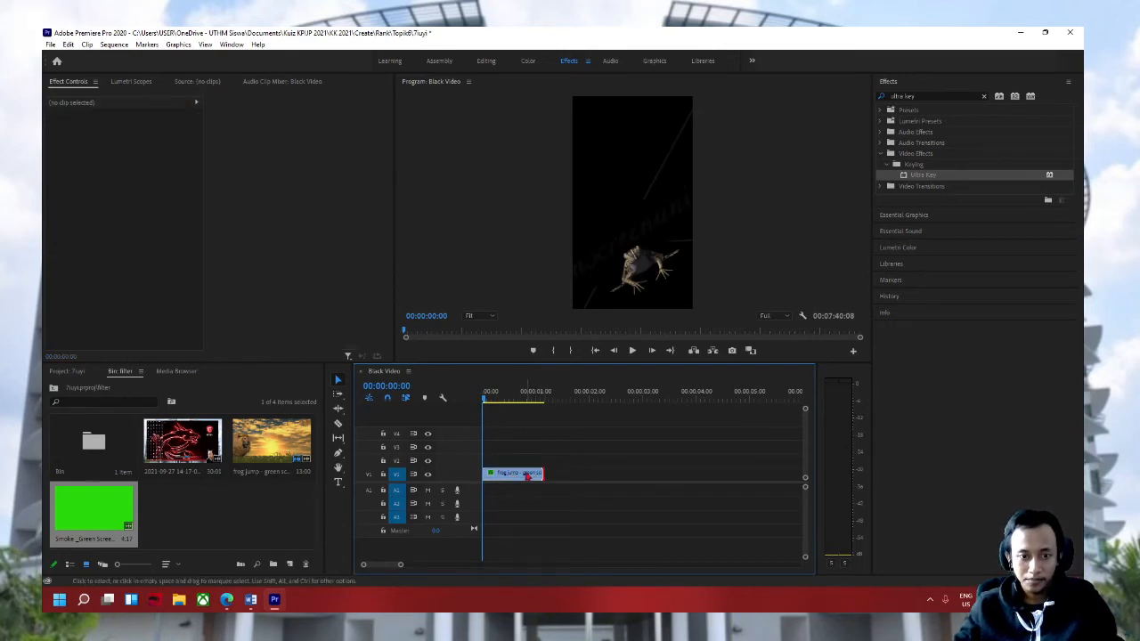
right_click(525, 473)
left_click(570, 369)
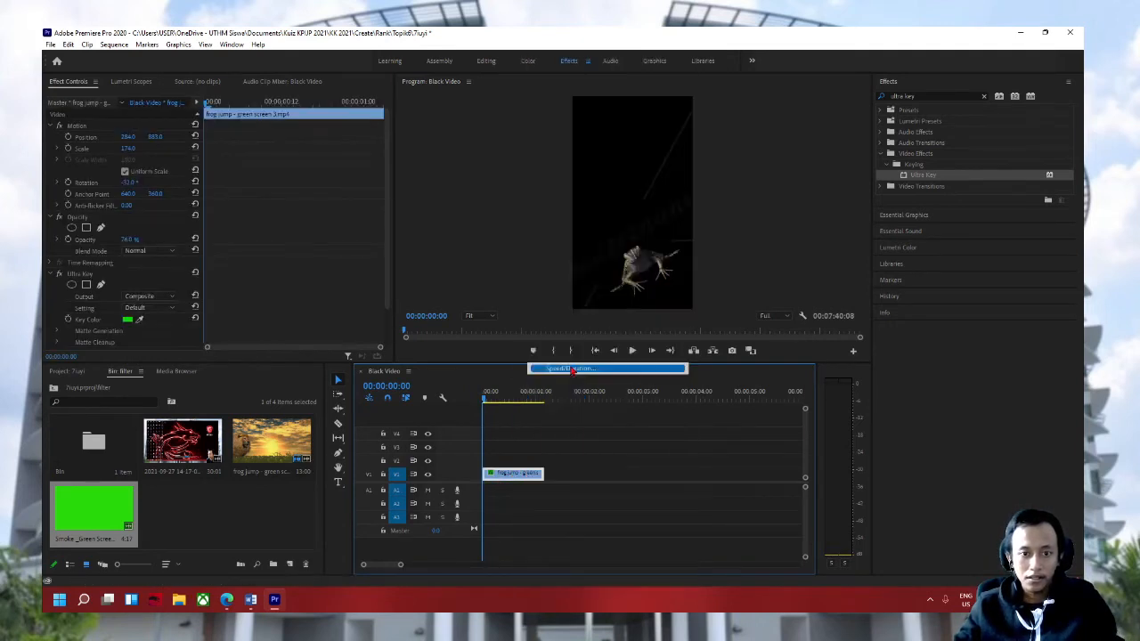
type("100")
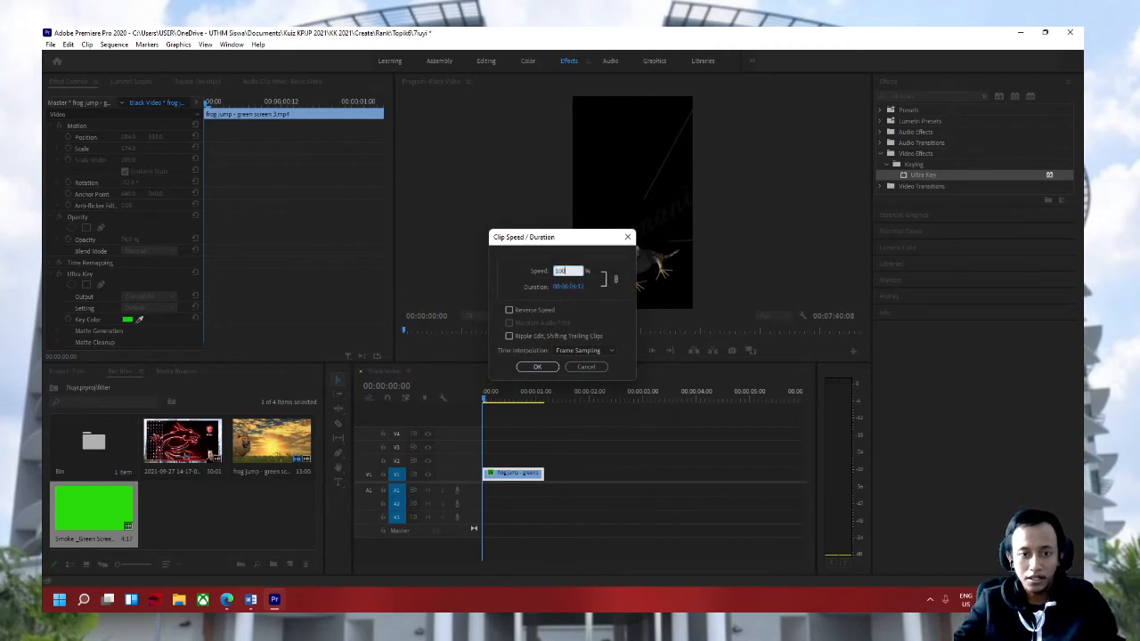
key("Return")
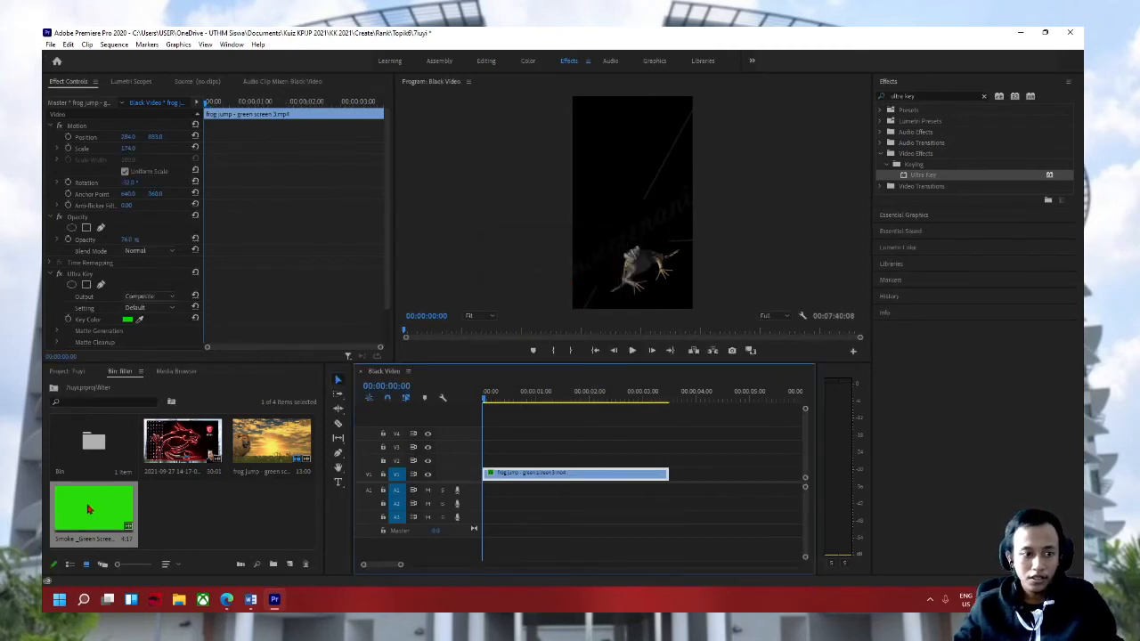
Step: Place the smoke clip on V2 above the frog clip at the sequence start and play up to visible smoke at 00:00:00:16
left_click_drag(111, 505, 477, 504)
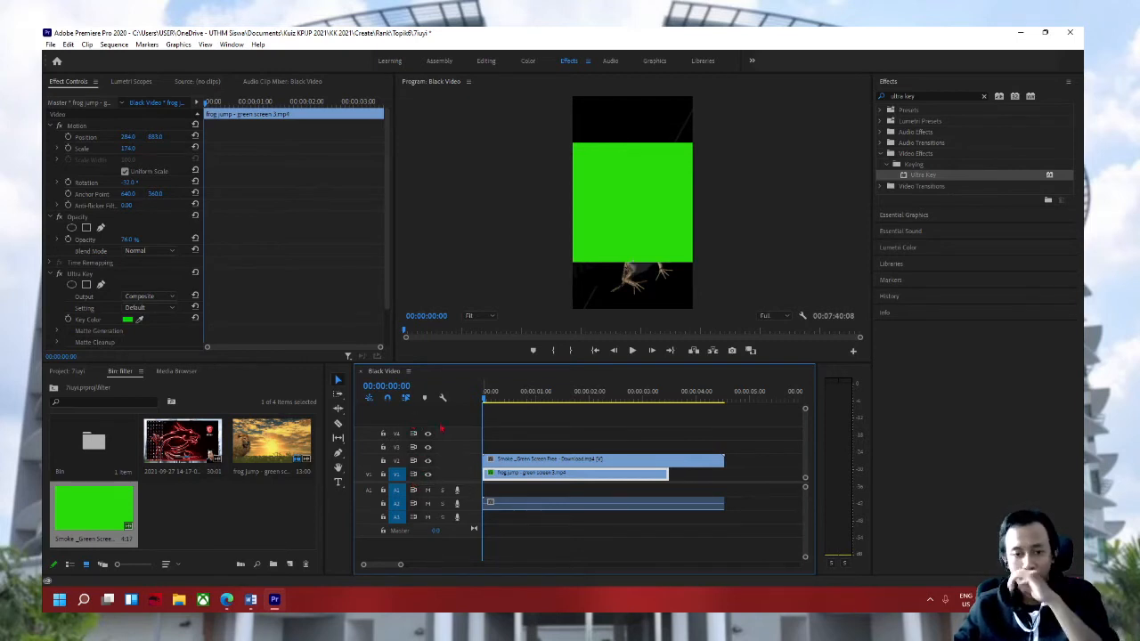
left_click(533, 459)
key("space")
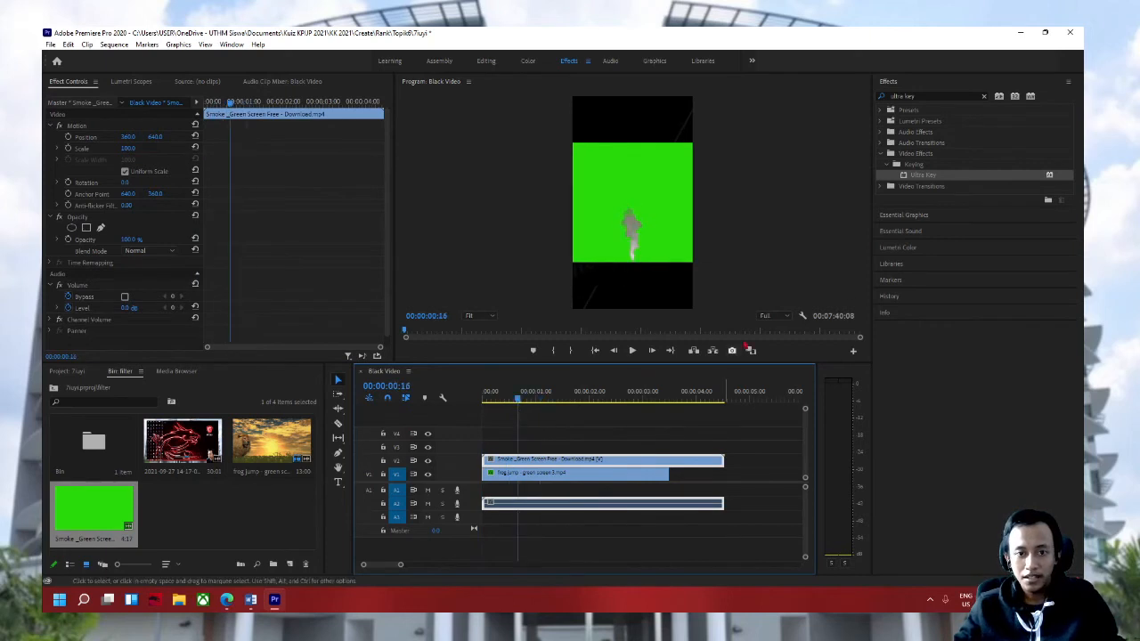
Step: Apply Ultra Key to the smoke clip and sample its green background as the key color
left_click_drag(919, 179, 592, 460)
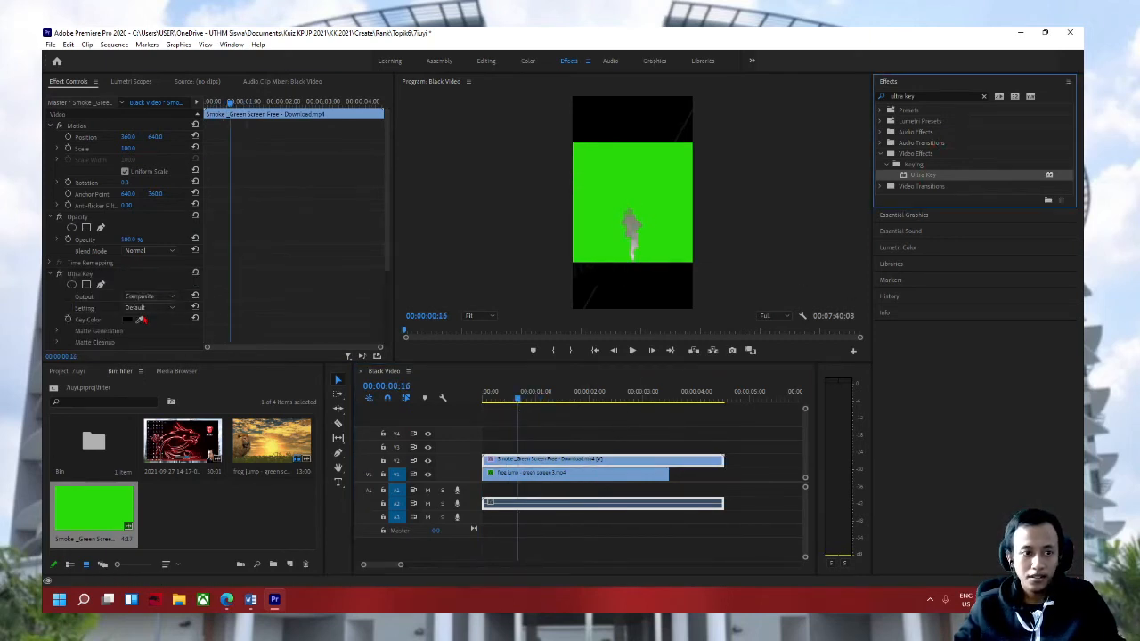
left_click(139, 319)
left_click(651, 148)
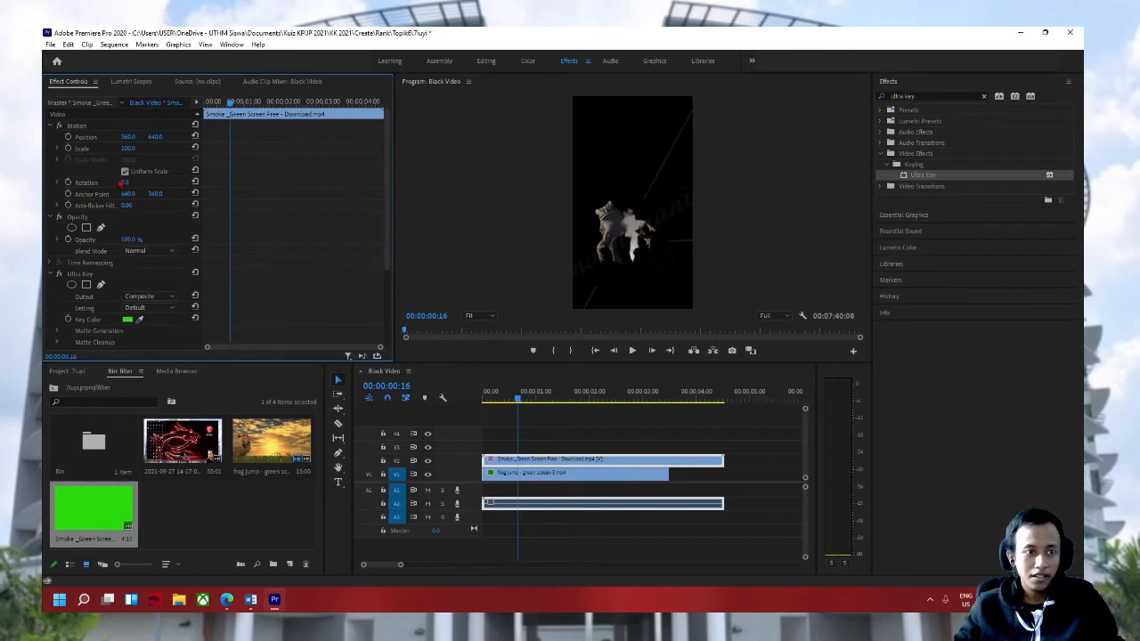
Step: Scale the smoke clip to 427 and shift it slightly upward, then reposition the frog clip to 293, 975
left_click_drag(129, 150, 307, 150)
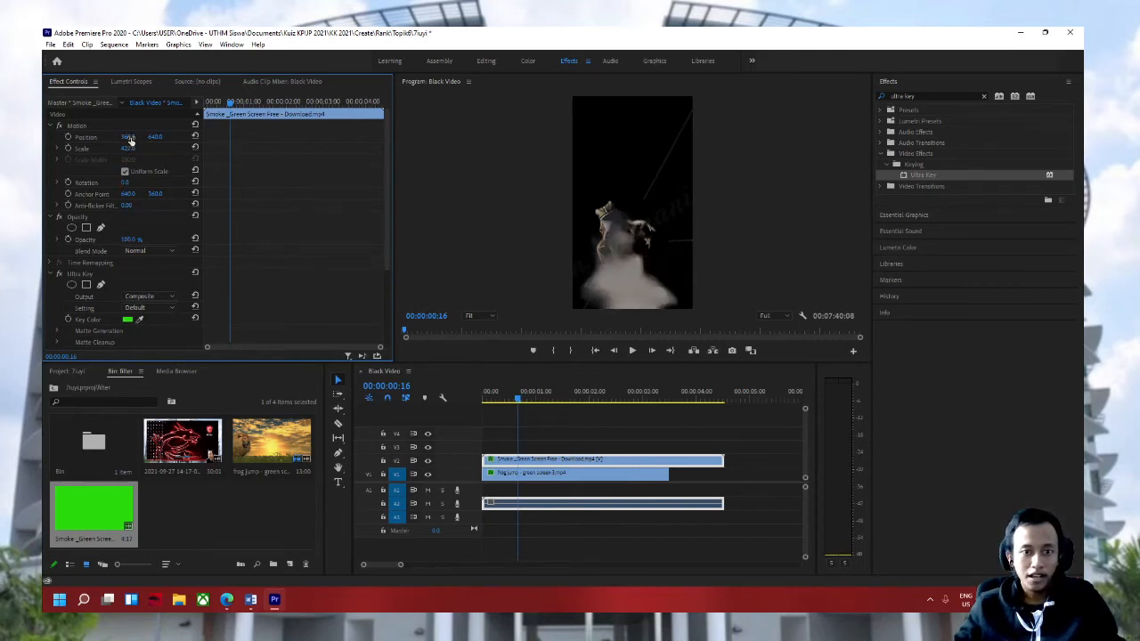
left_click_drag(128, 137, 88, 137)
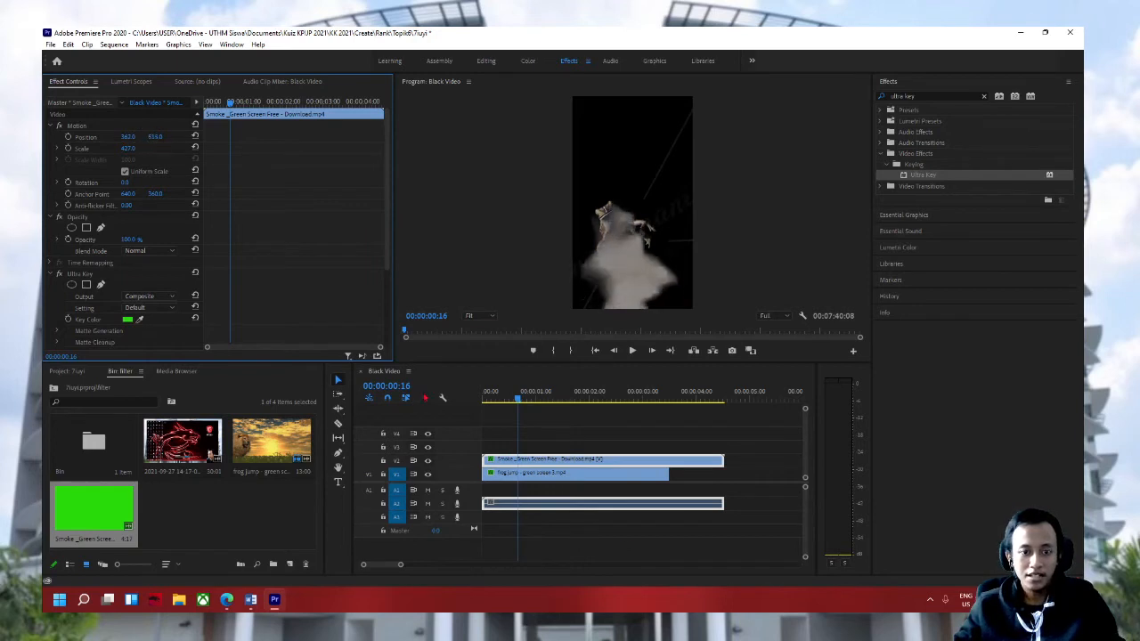
left_click(572, 474)
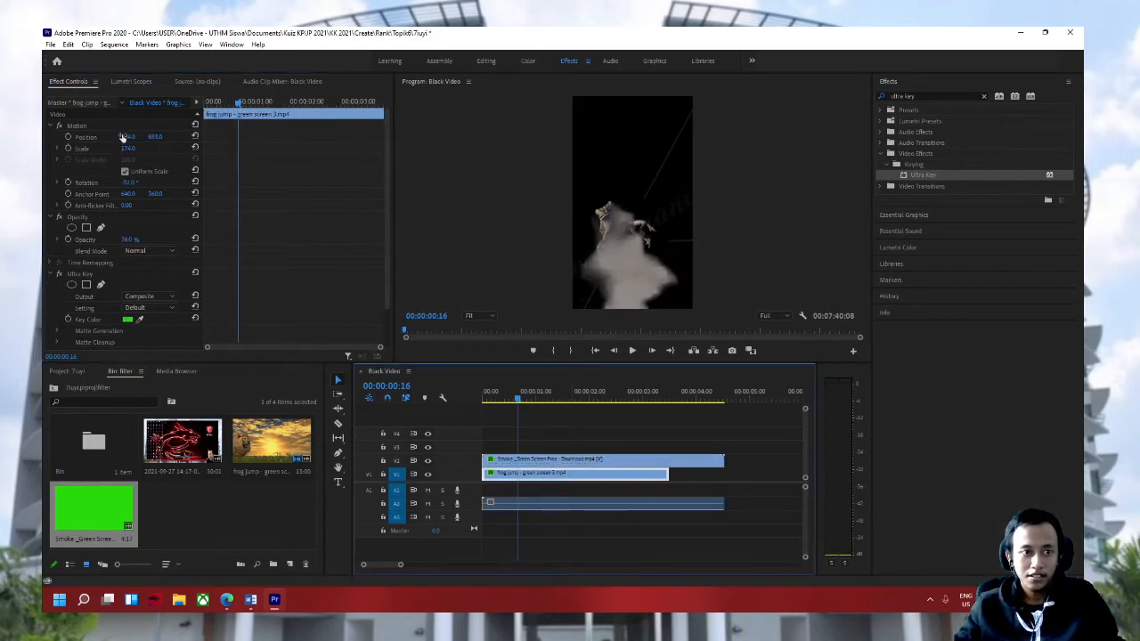
left_click_drag(128, 137, 159, 137)
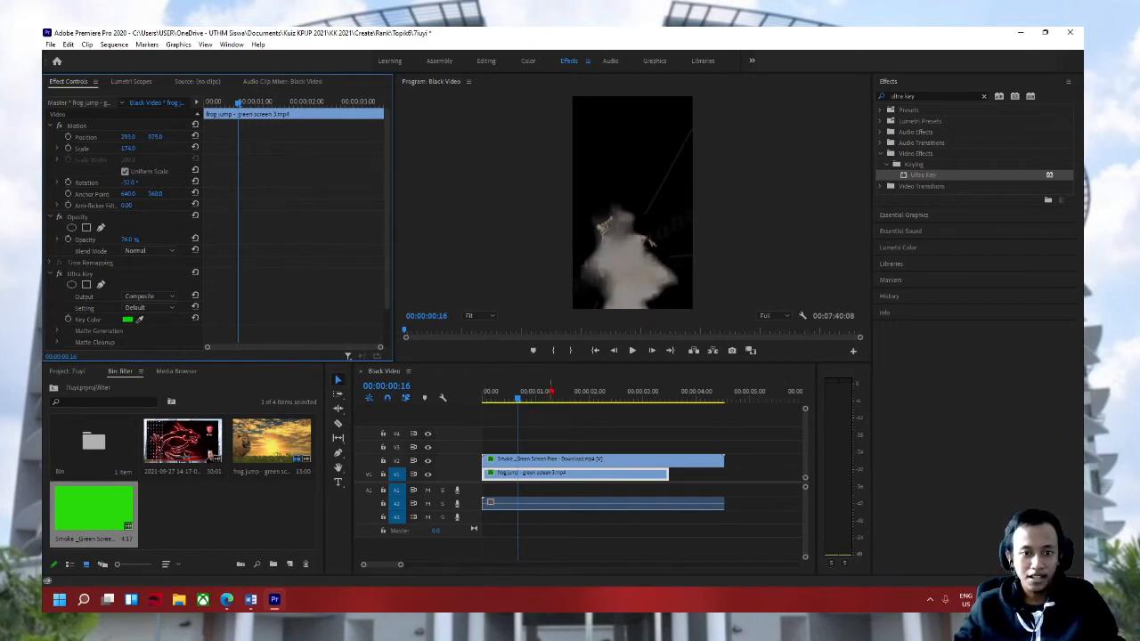
Step: Enable opacity animation on the frog clip at 00:00:00:00 and set its opacity there to 0%
left_click(595, 350)
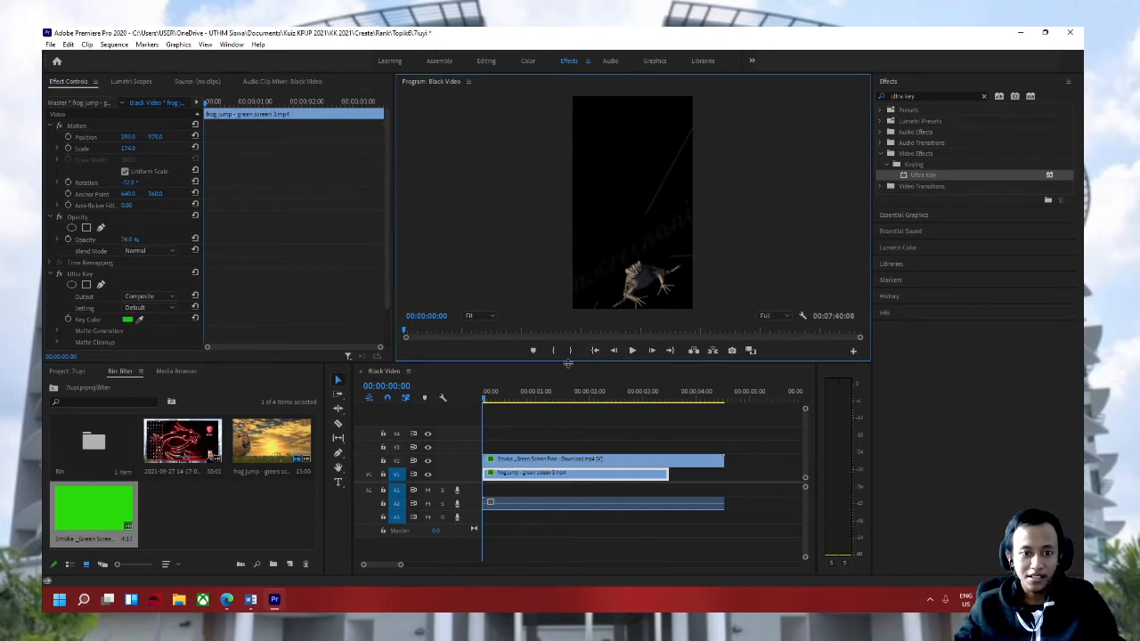
left_click(504, 475)
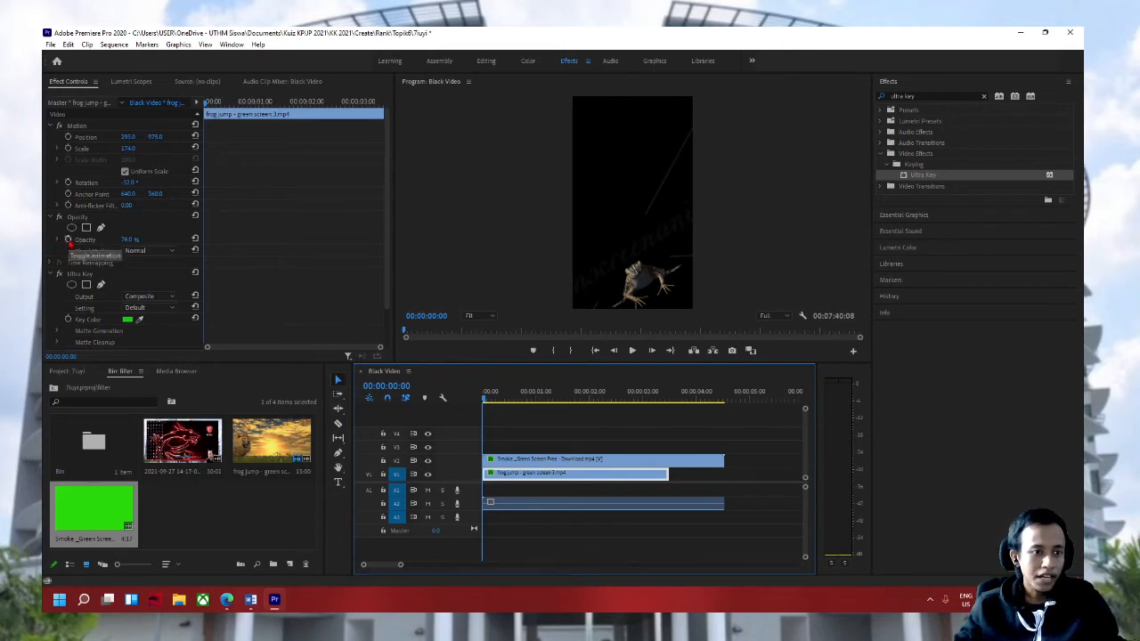
left_click(71, 241)
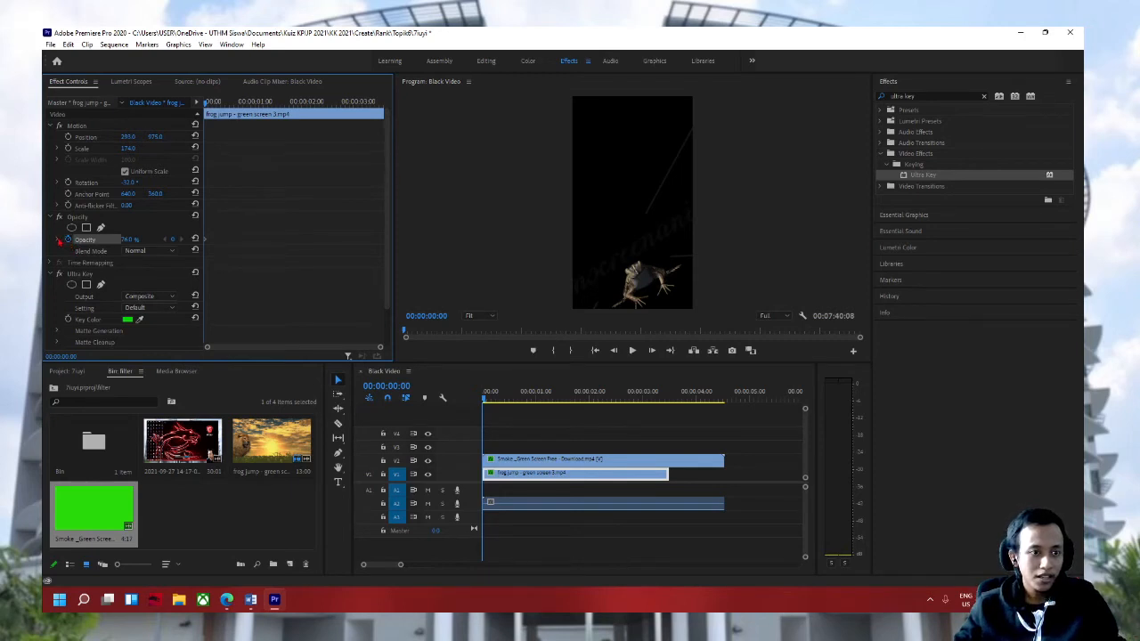
left_click(59, 240)
left_click_drag(129, 241, 40, 240)
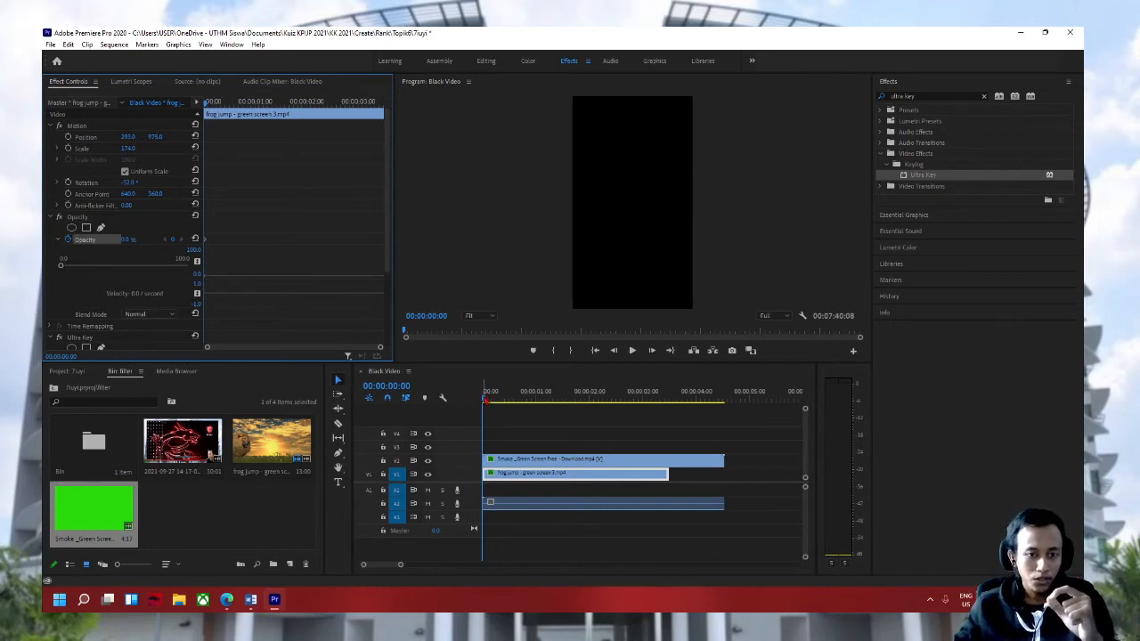
Step: Add a 100% opacity keyframe to the frog clip at 00:00:02:07
key("space")
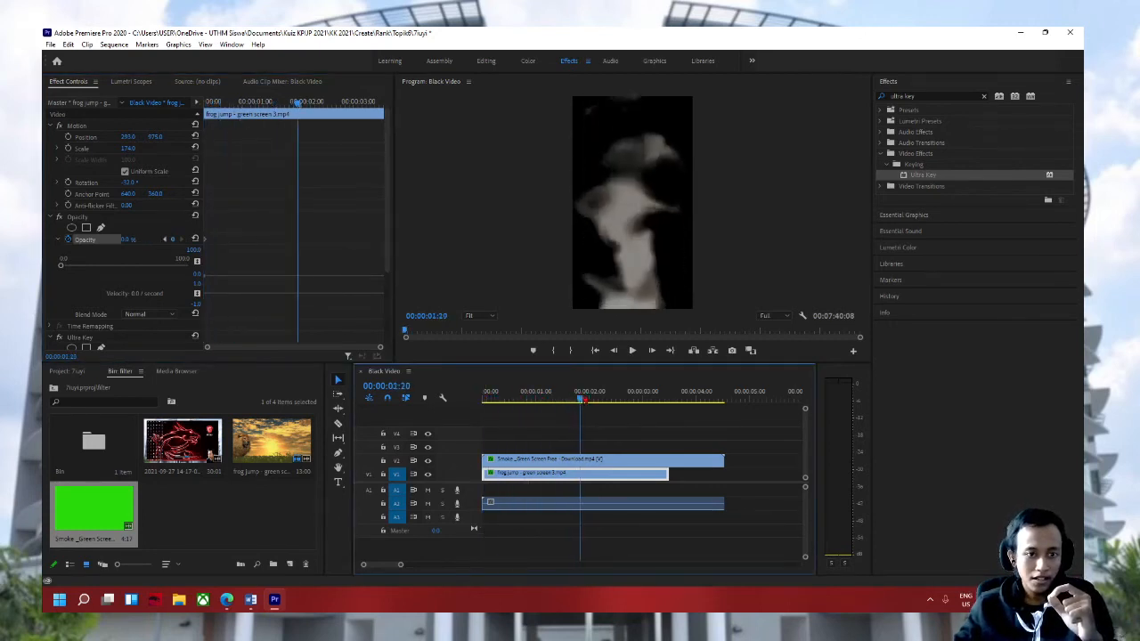
left_click_drag(585, 400, 606, 399)
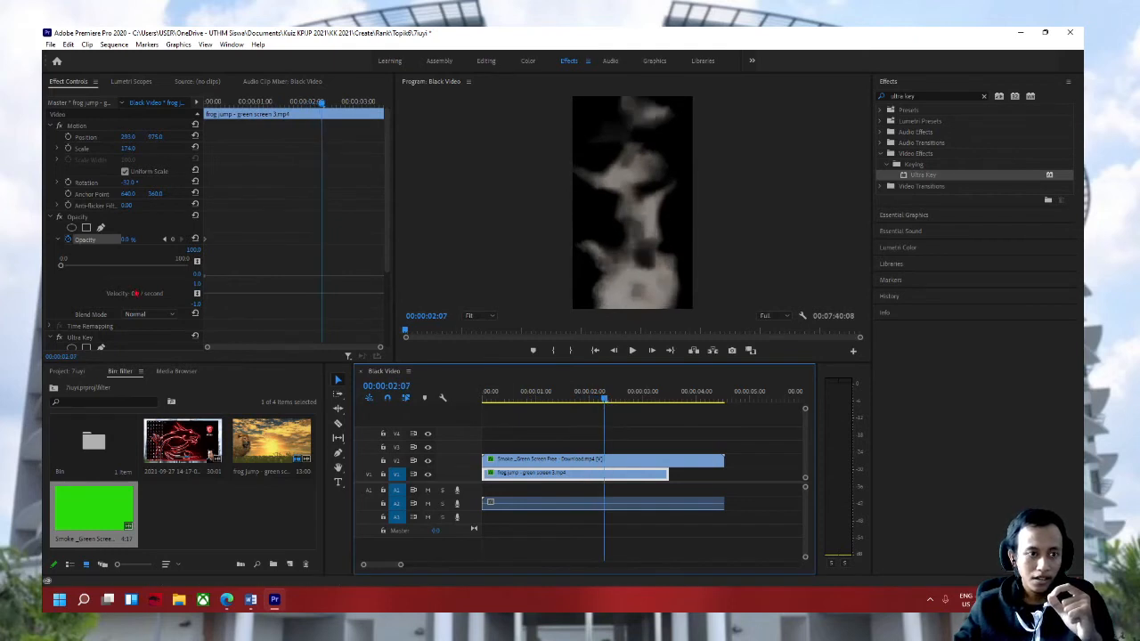
left_click(125, 240)
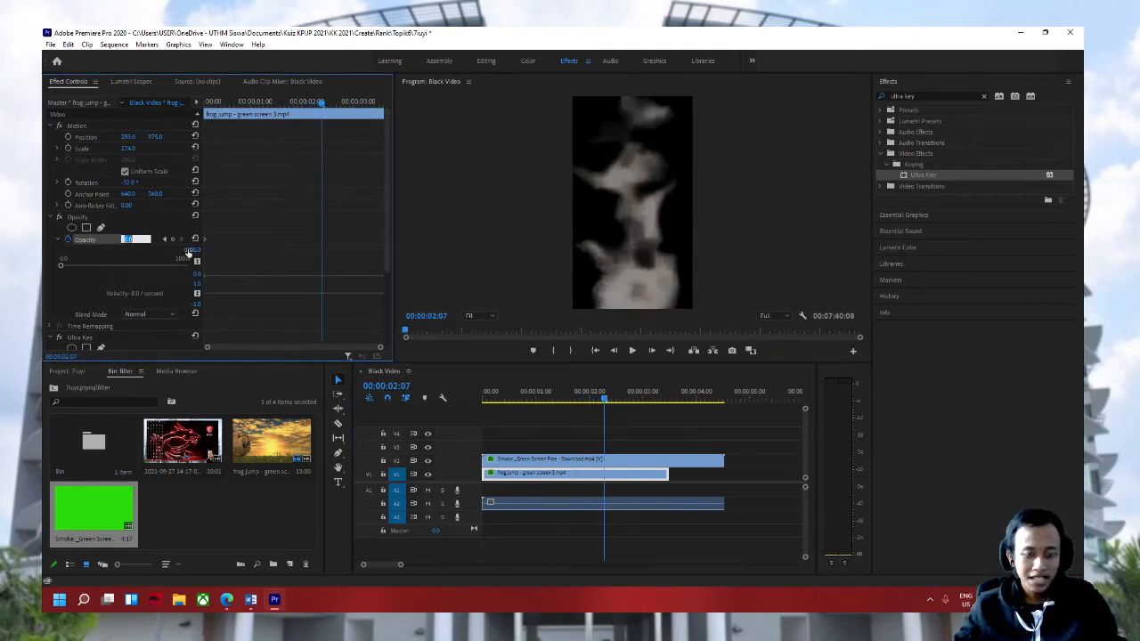
type("100")
key("Return")
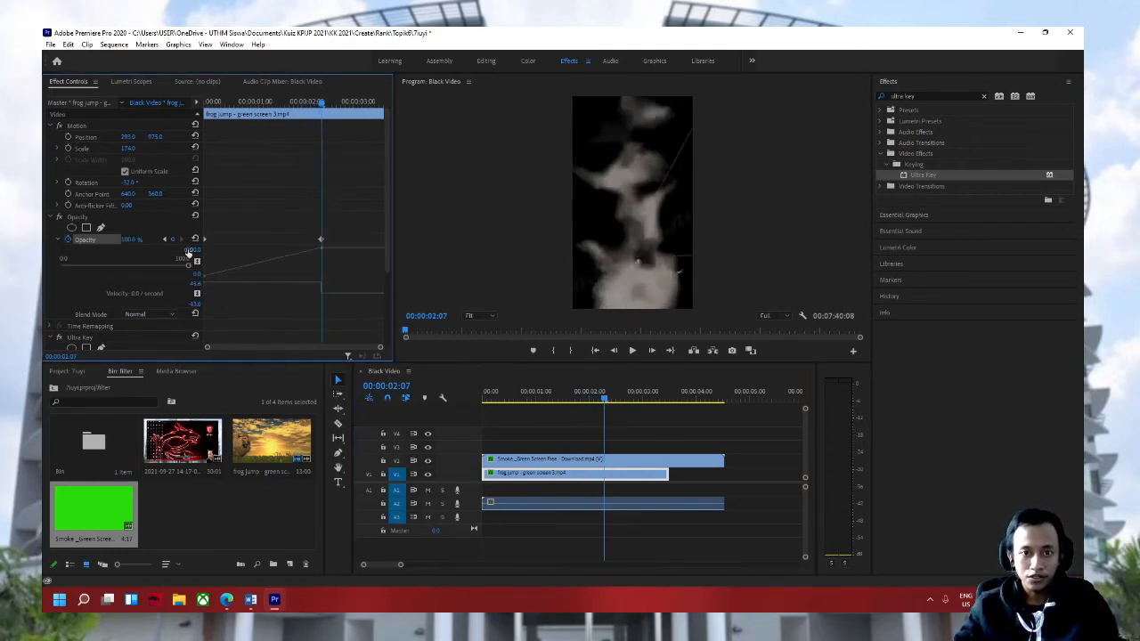
Step: Trim the end of the smoke clip on V2 to a length of about 00:00:02:02, checking the frame at 00:00:01:19
left_click_drag(723, 460, 594, 469)
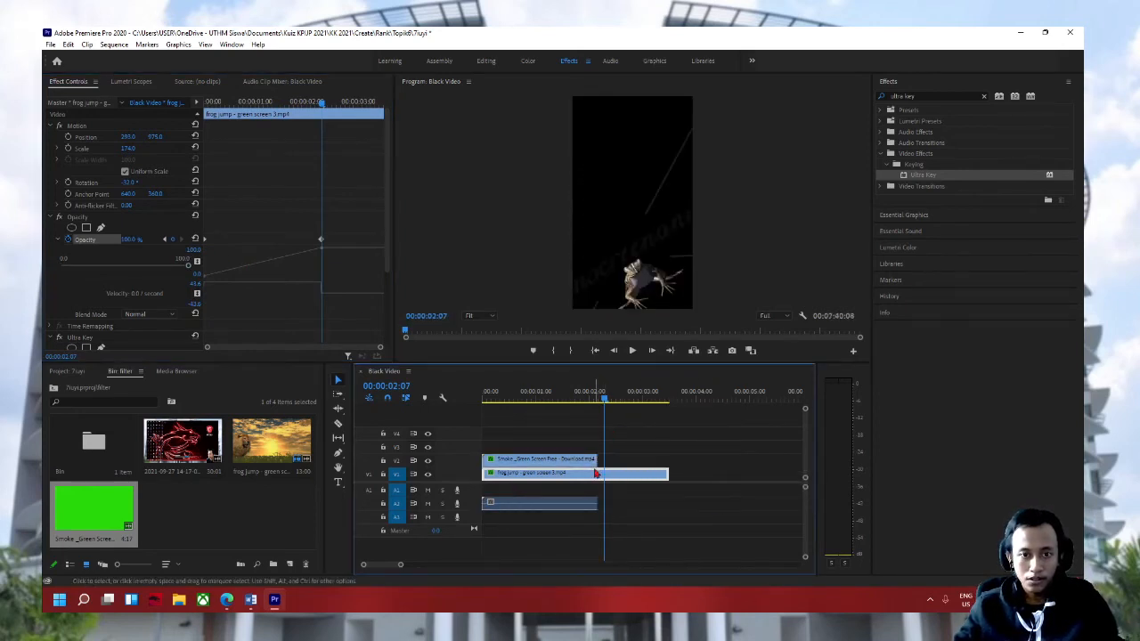
left_click_drag(603, 400, 577, 403)
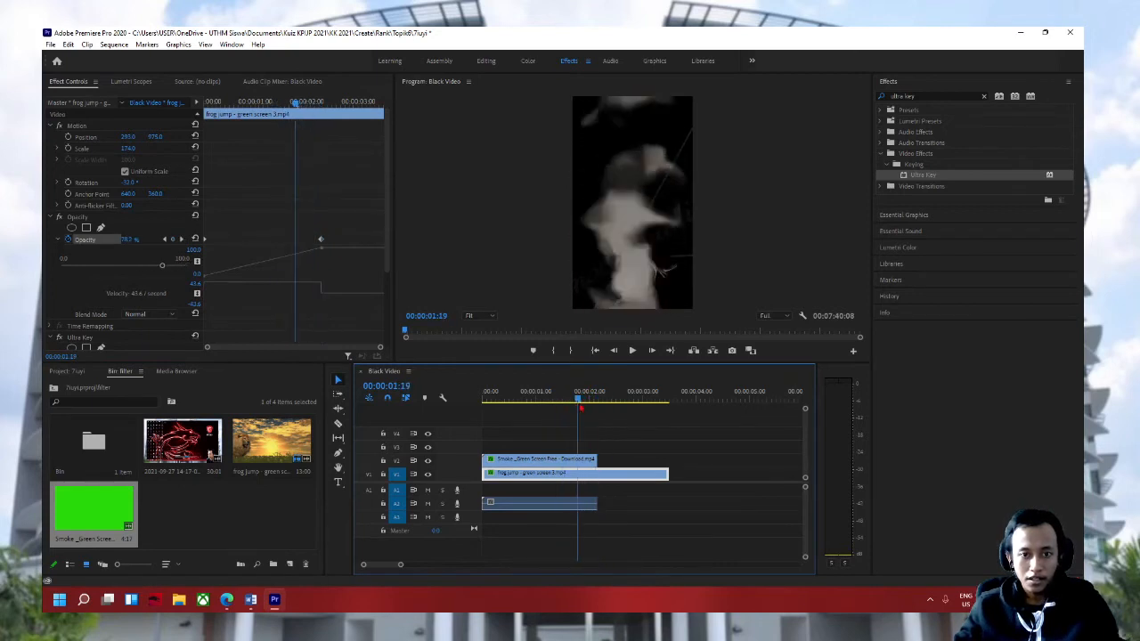
left_click_drag(595, 462, 590, 461)
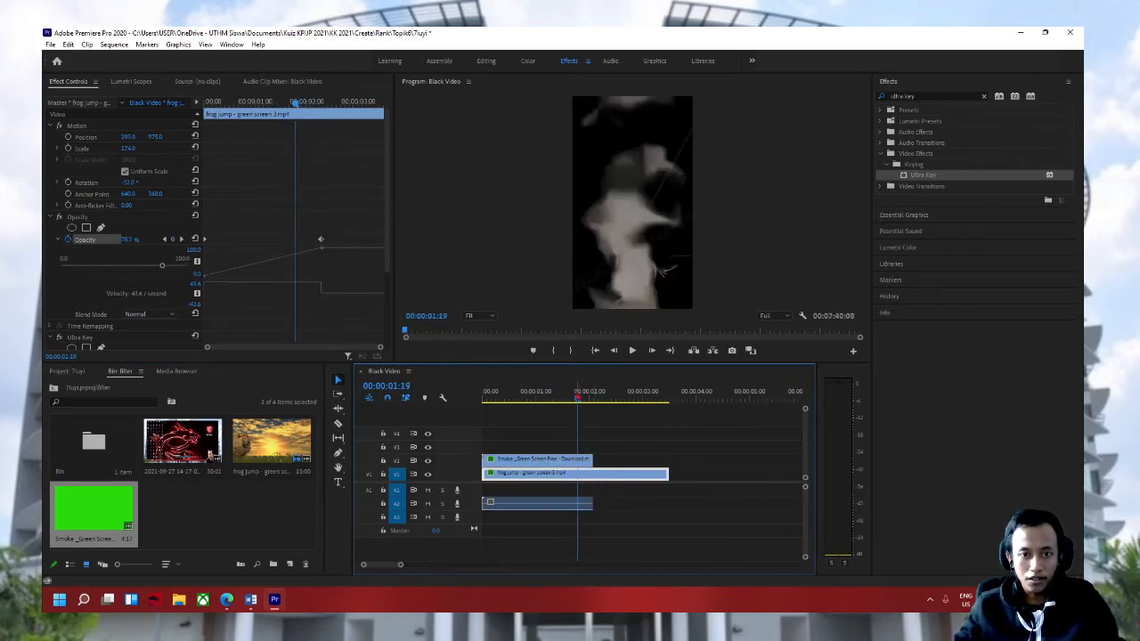
left_click(567, 463)
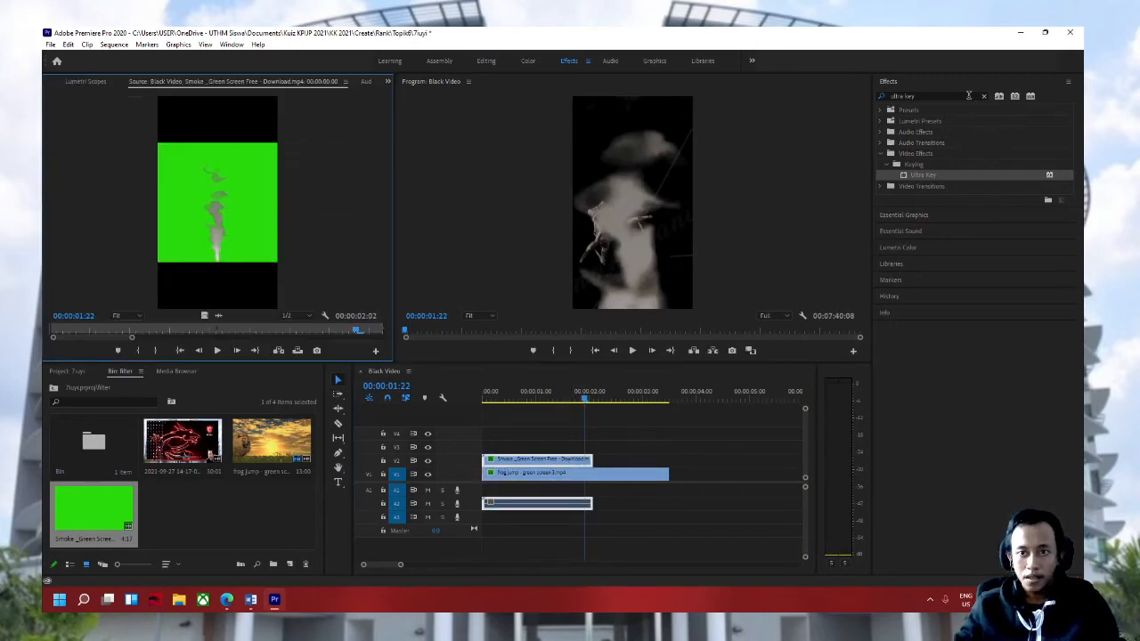
left_click(984, 101)
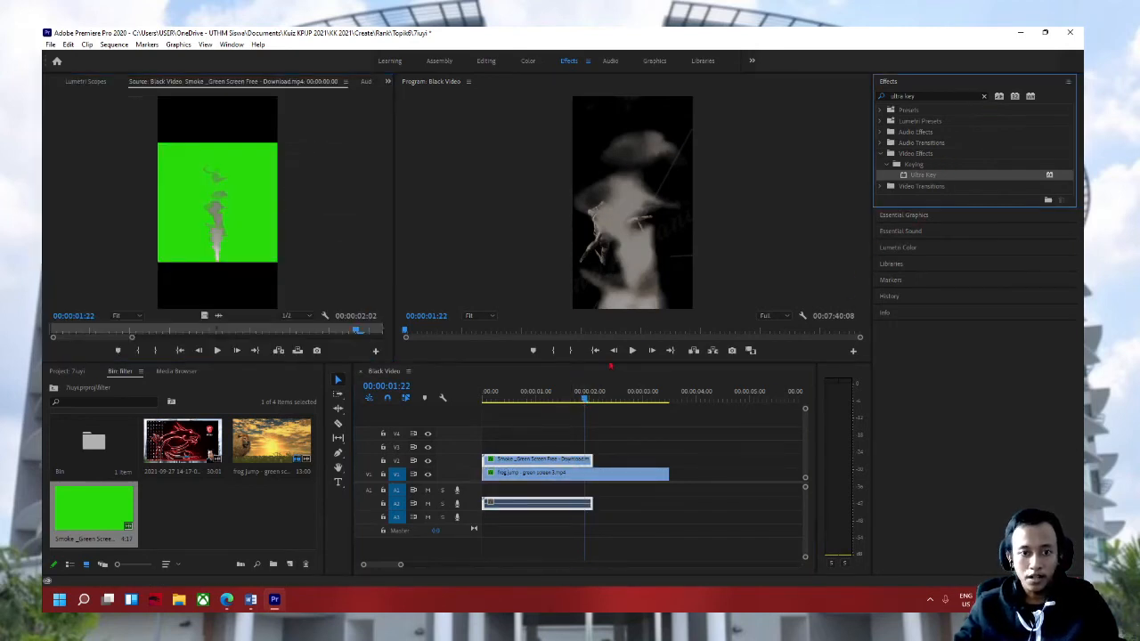
left_click(85, 83)
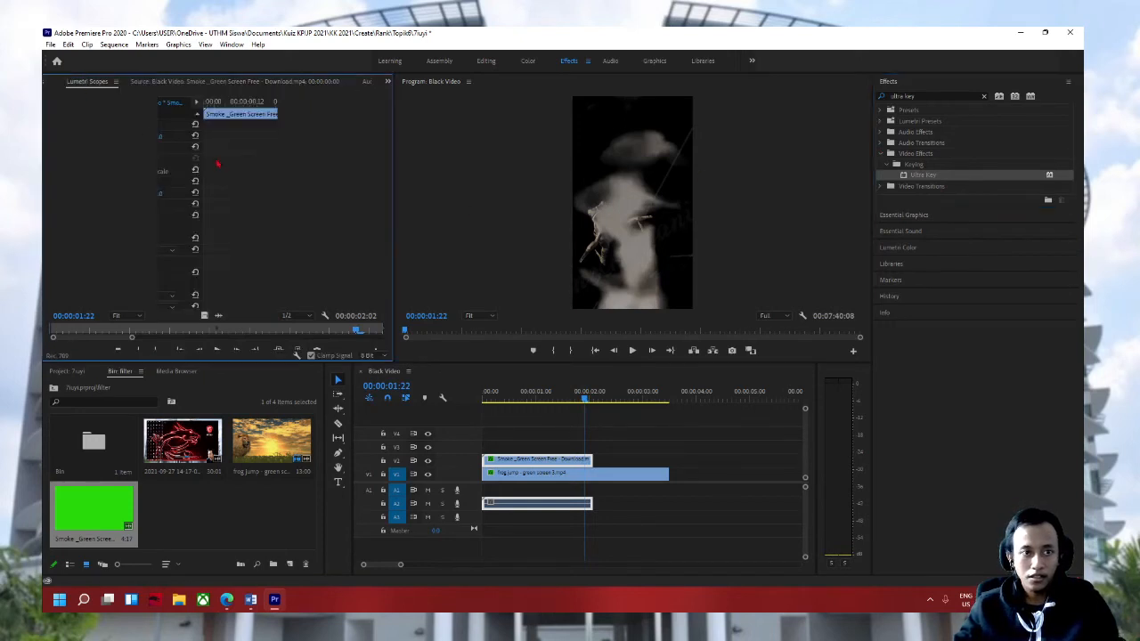
left_click(638, 469)
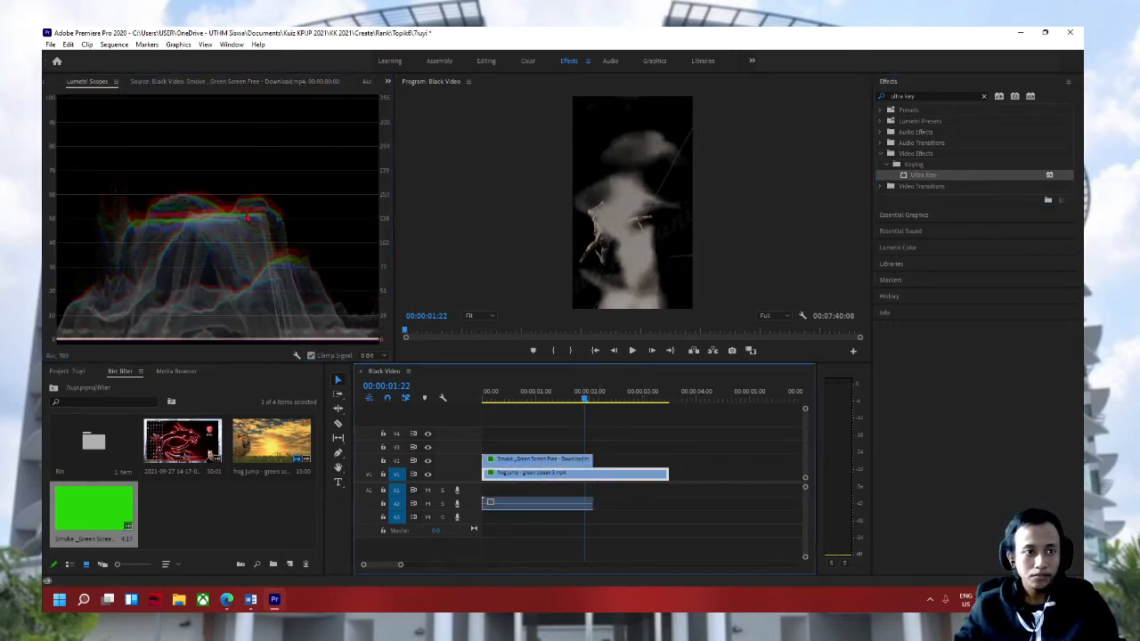
left_click(367, 81)
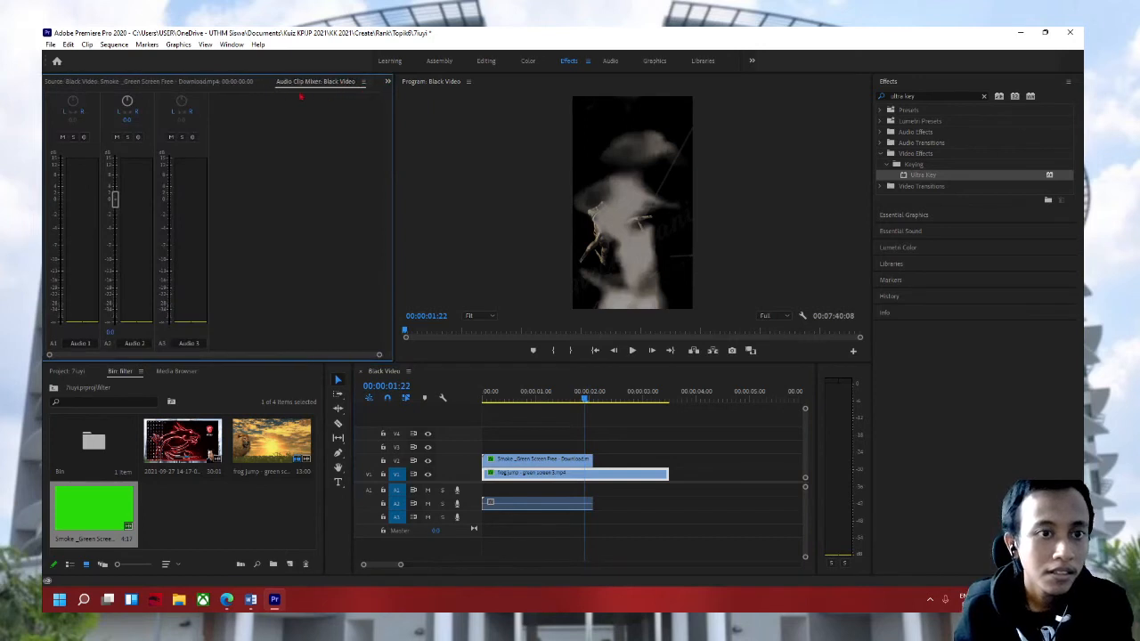
Step: Bring the effect controls into view in place of the audio clip mixer
left_click(205, 81)
left_click(57, 86)
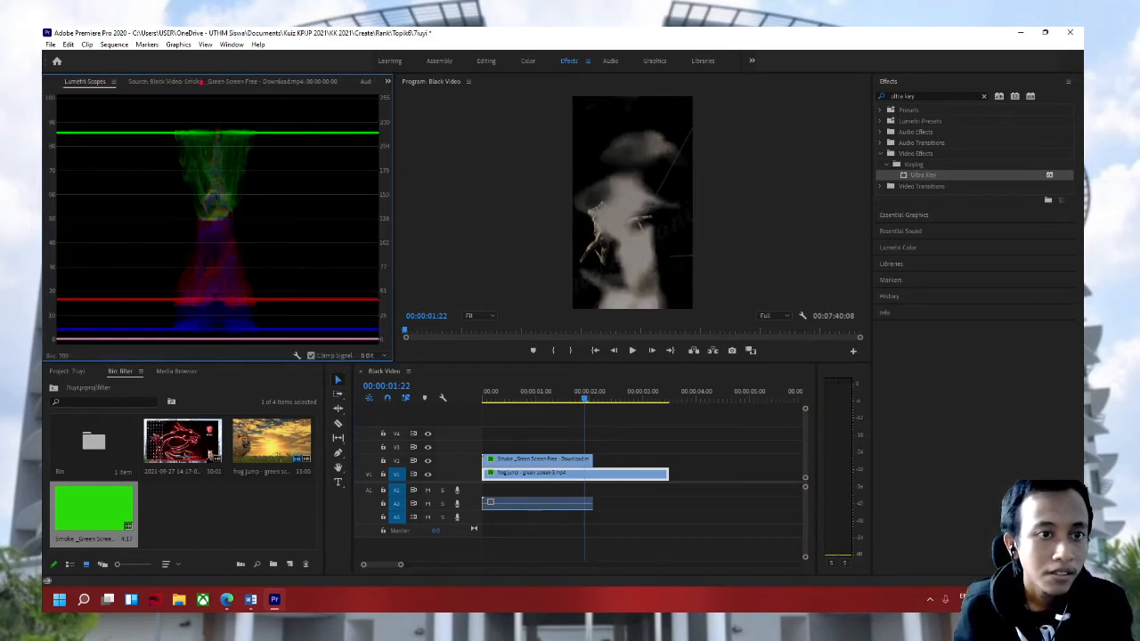
left_click(56, 83)
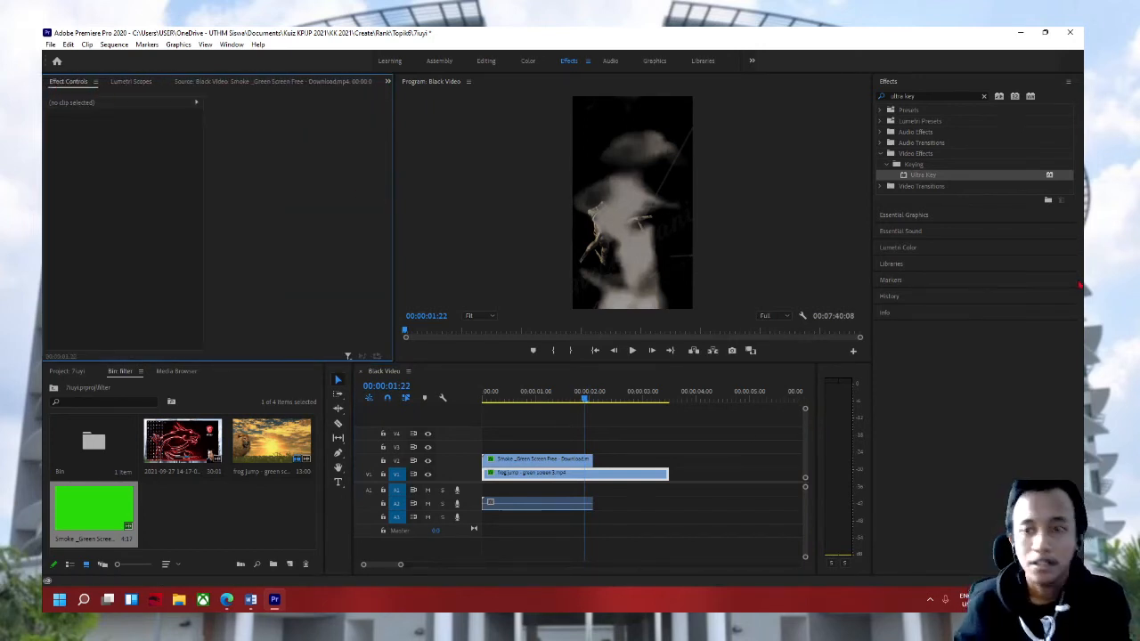
Step: Clear the effects search and apply the Cross Dissolve video transition to the end of the smoke clip on V2
left_click(986, 105)
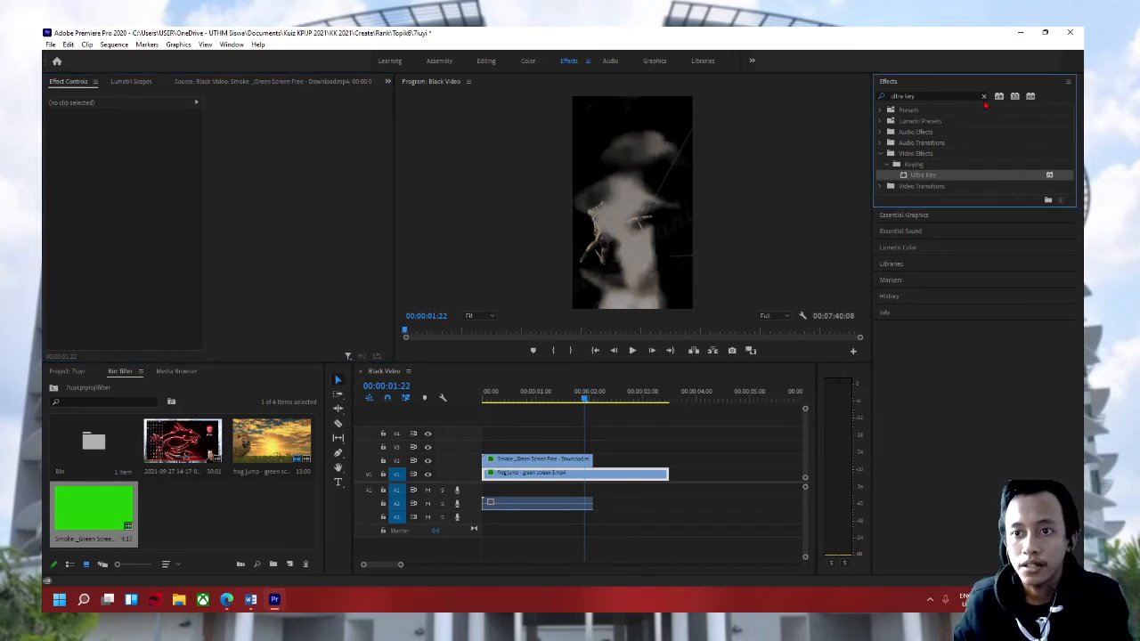
left_click(984, 97)
left_click(878, 165)
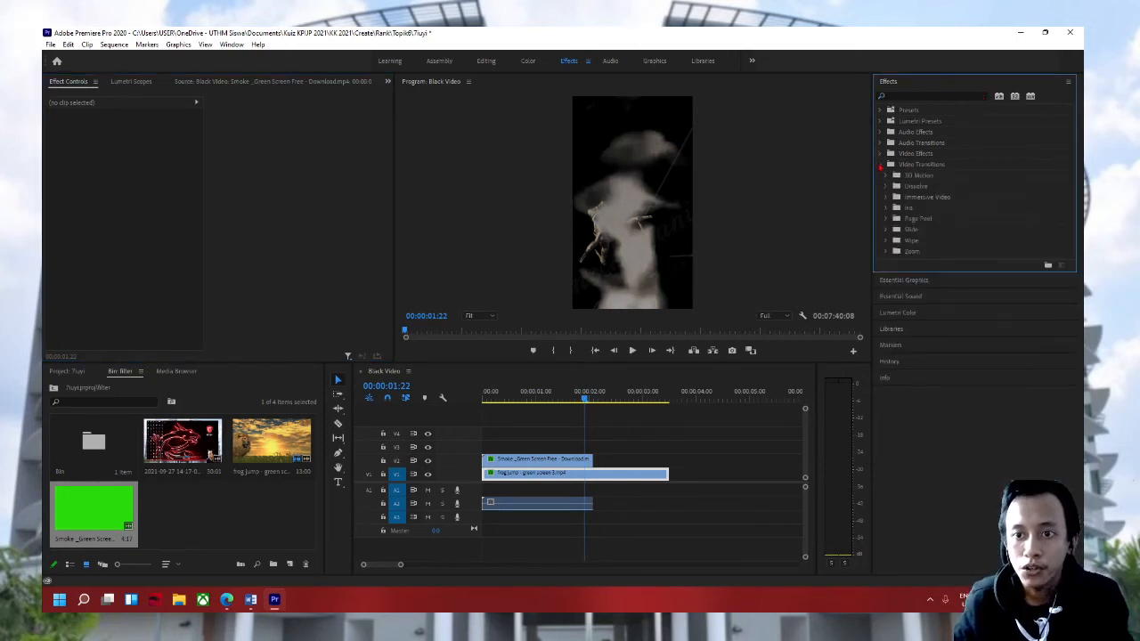
left_click(887, 187)
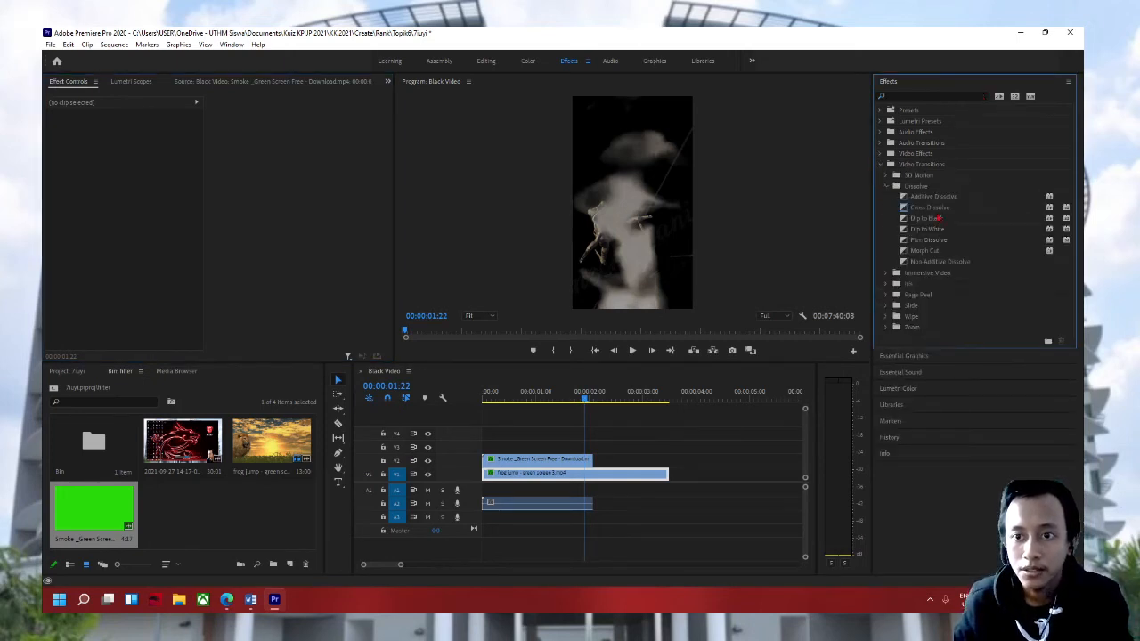
left_click_drag(930, 211, 659, 476)
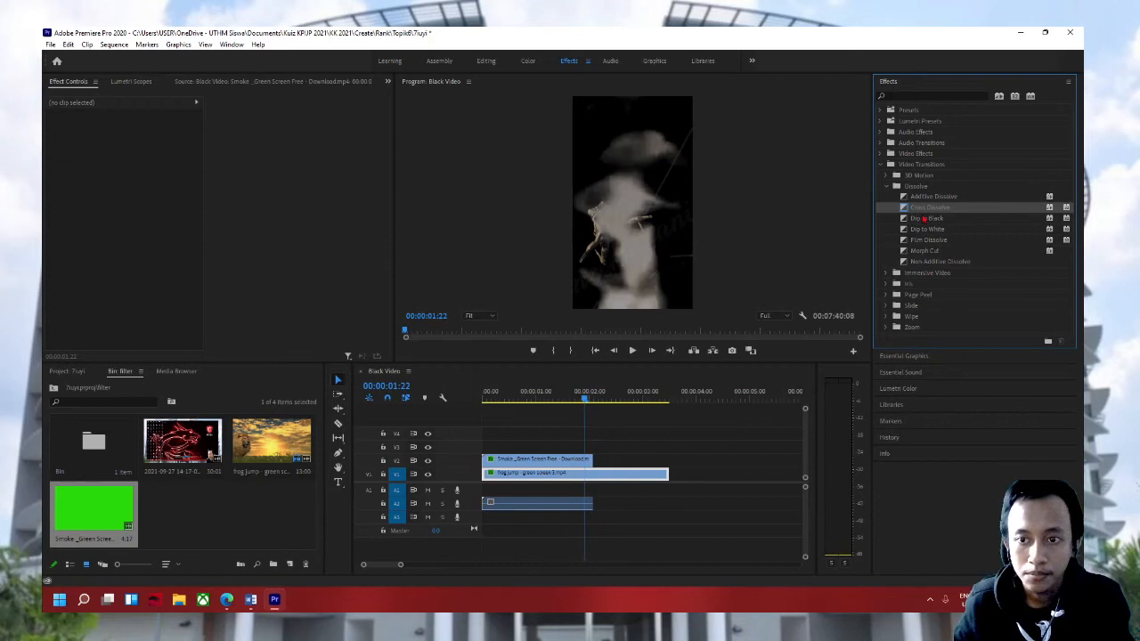
left_click_drag(928, 208, 556, 475)
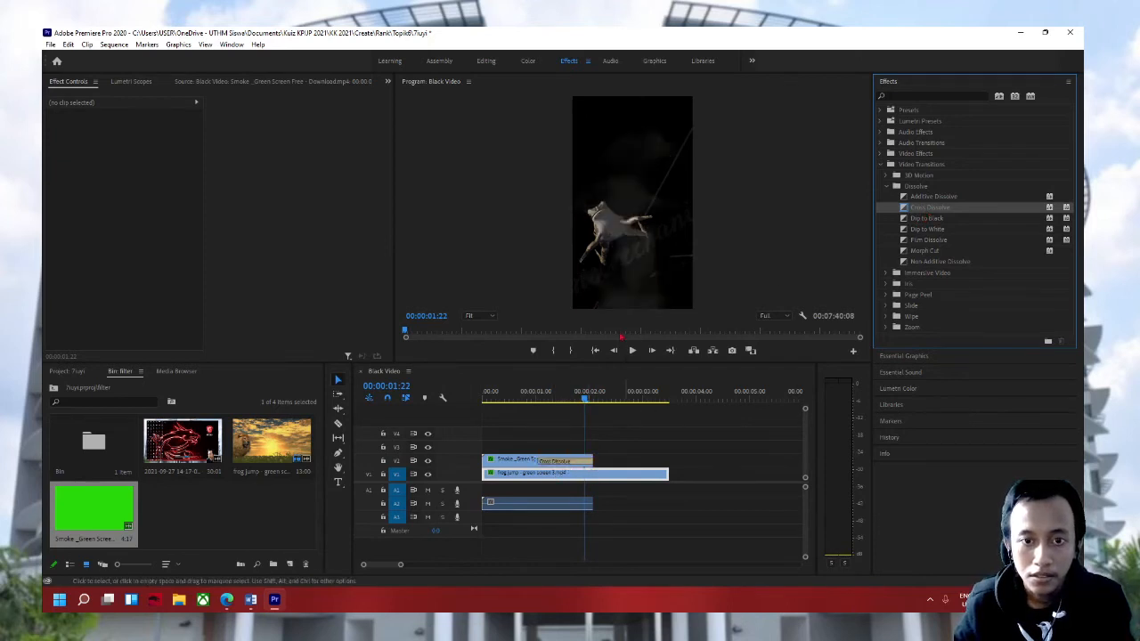
Step: Play the composite from the start of the sequence twice to review the smoke fading out over the frog
left_click(520, 398)
key("Home")
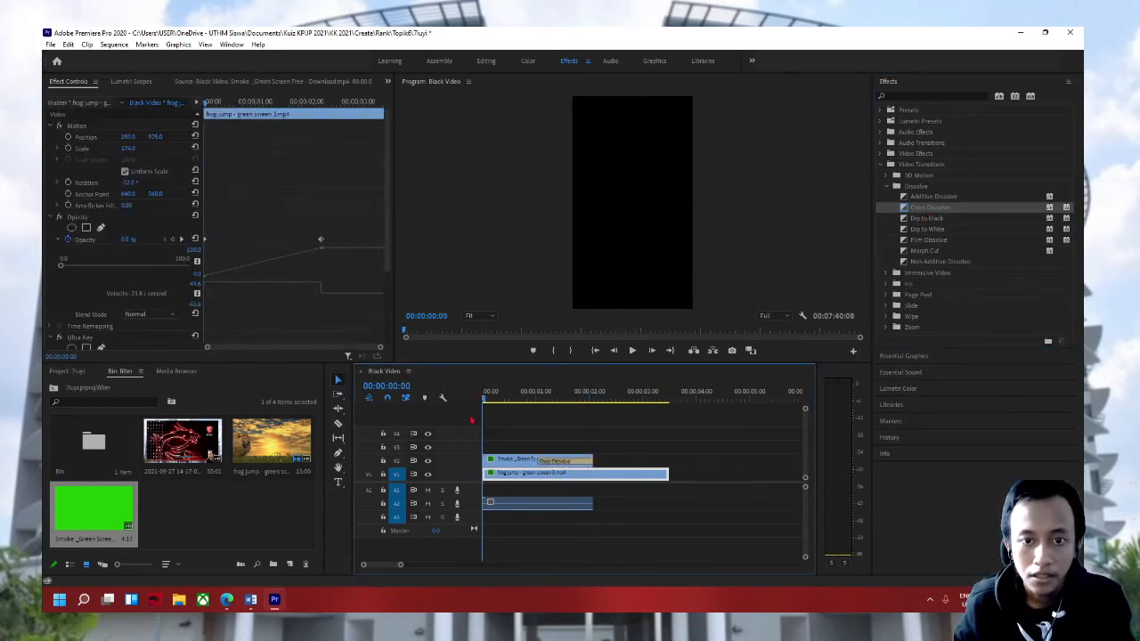
key("space")
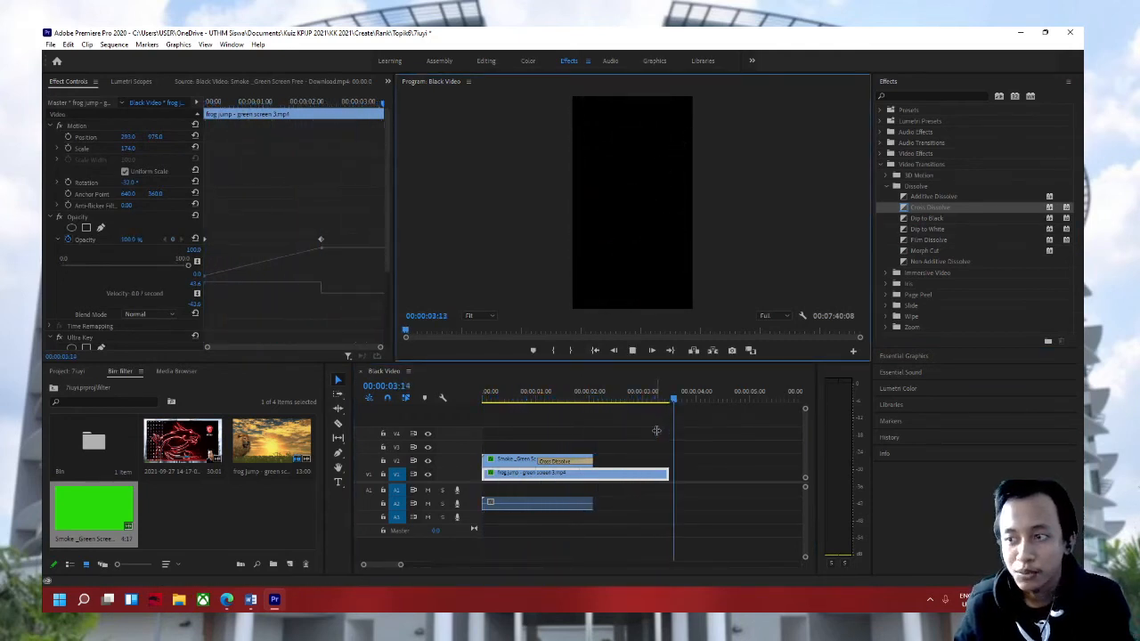
key("space")
left_click(597, 353)
key("space")
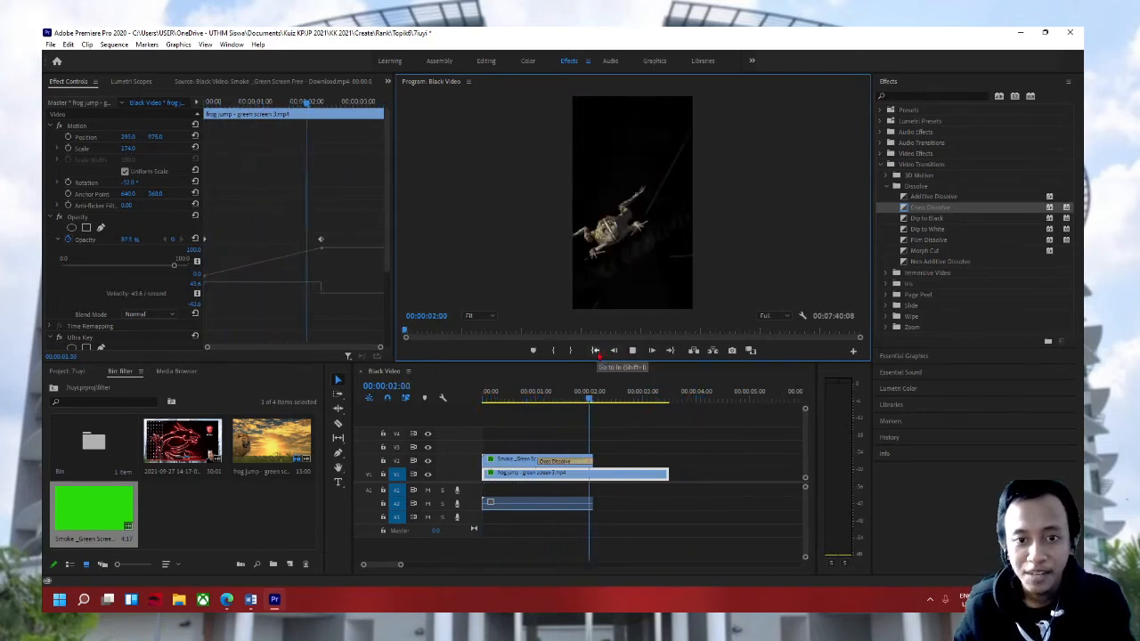
key("space")
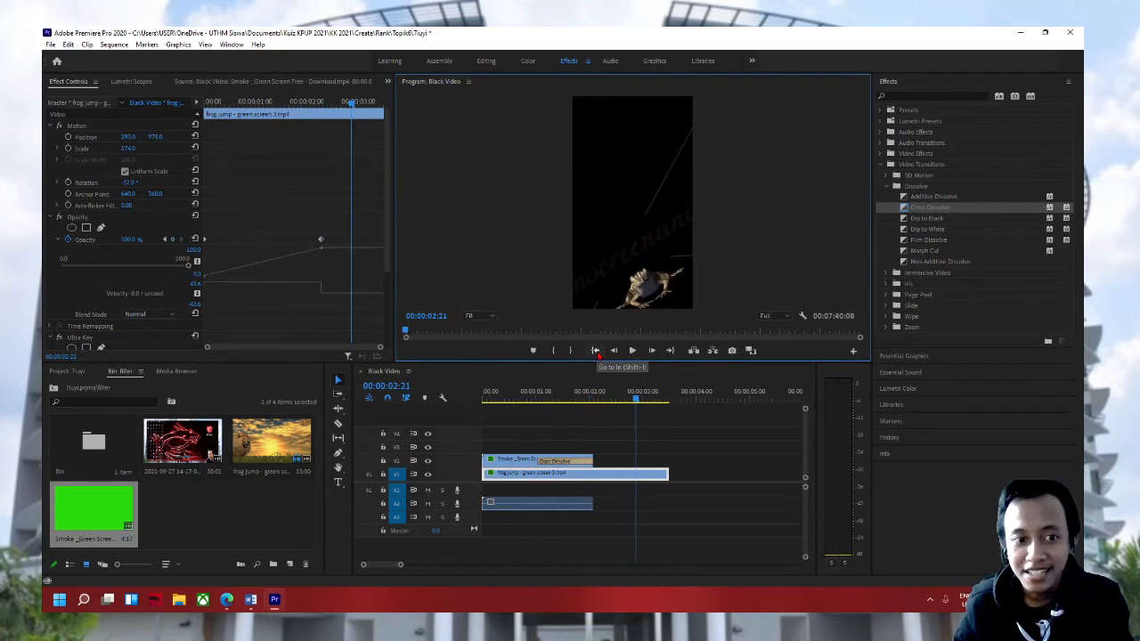
Step: Lengthen the smoke clip's Cross Dissolve to a duration of 00:00:01:14 and check the frame at 00:00:01:07
left_click_drag(598, 396, 514, 415)
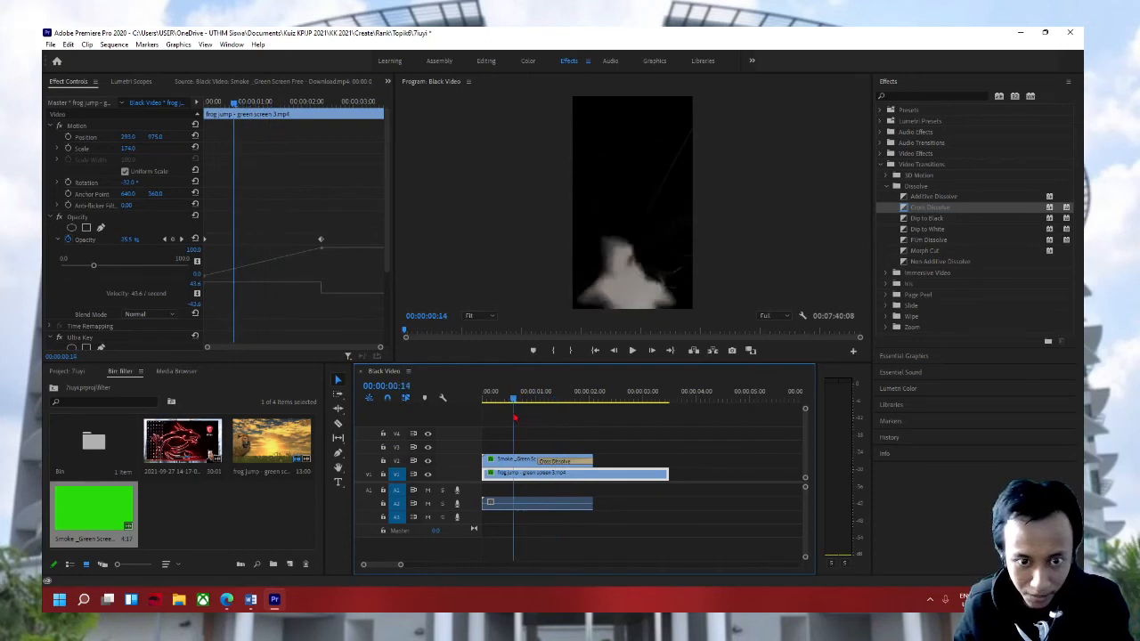
left_click(543, 458)
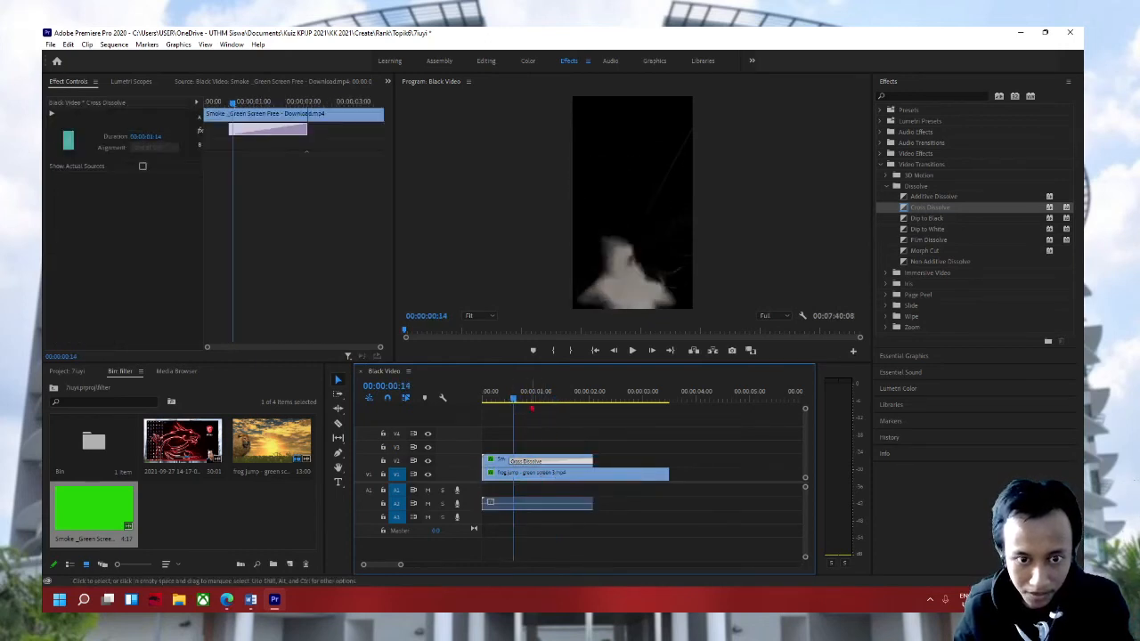
left_click_drag(513, 405, 551, 405)
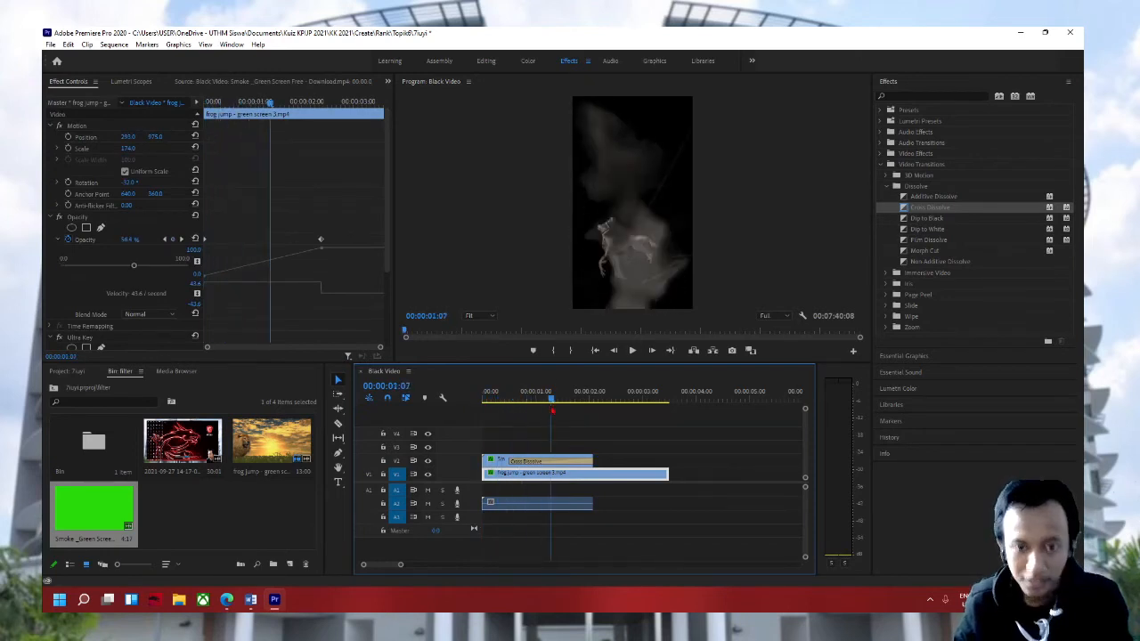
Step: Delete the Cross Dissolve transition from the smoke clip on V2
left_click(696, 433)
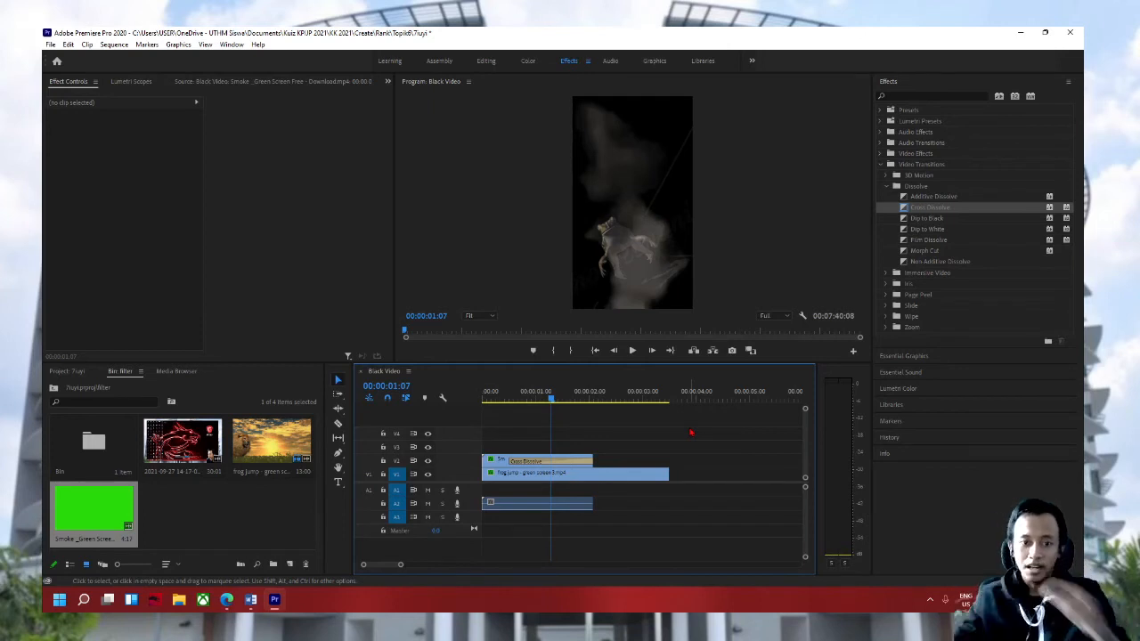
left_click(530, 461)
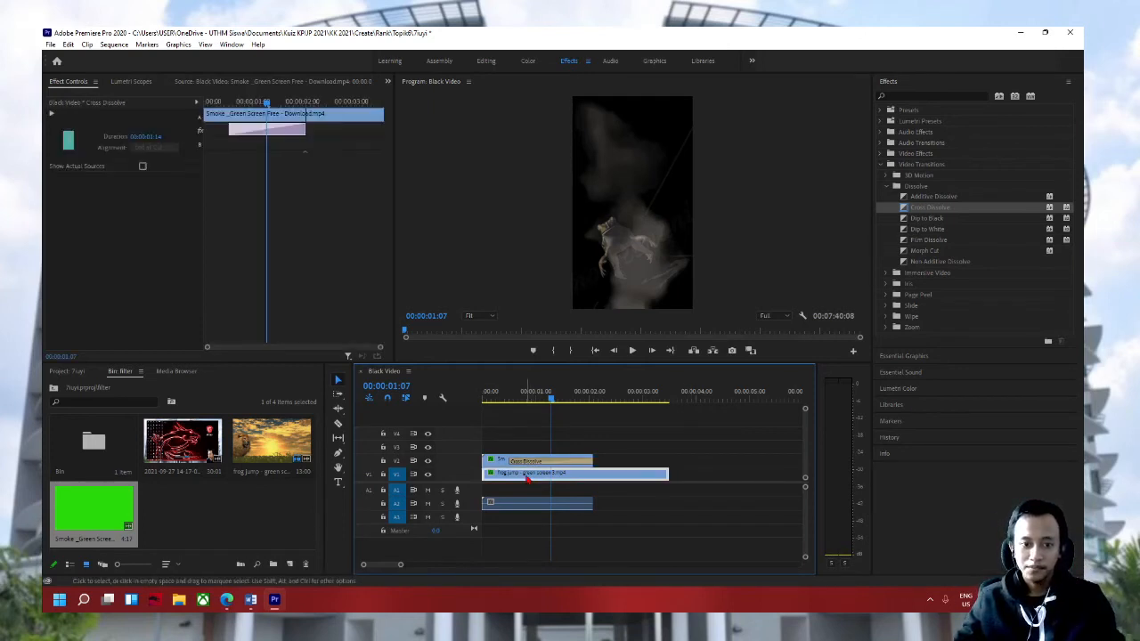
left_click(527, 477)
left_click(726, 554)
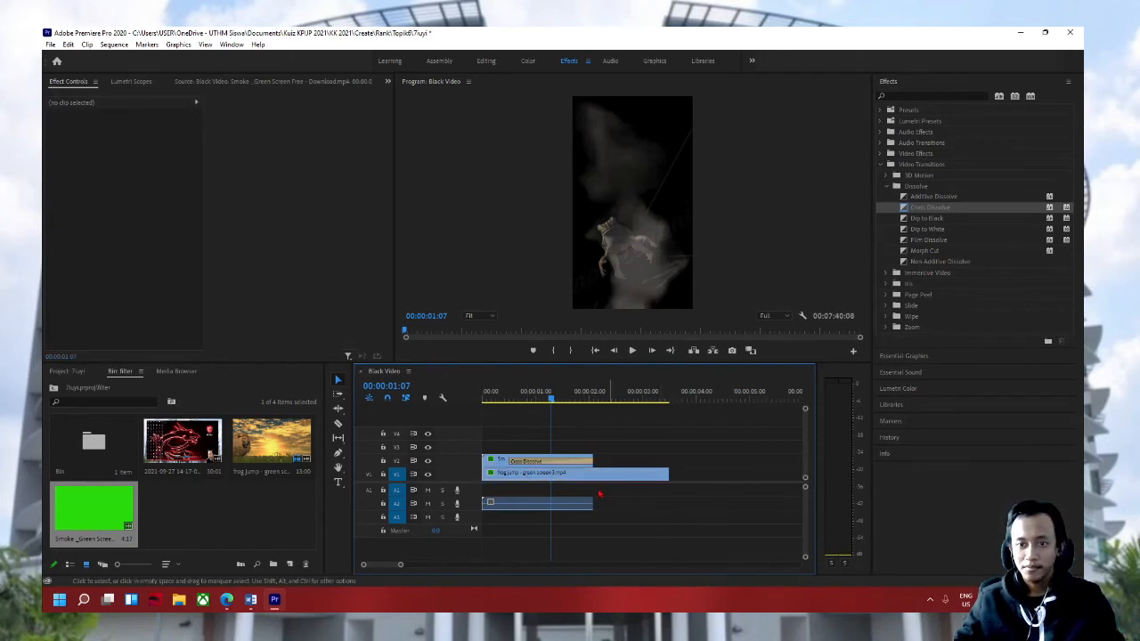
left_click(561, 464)
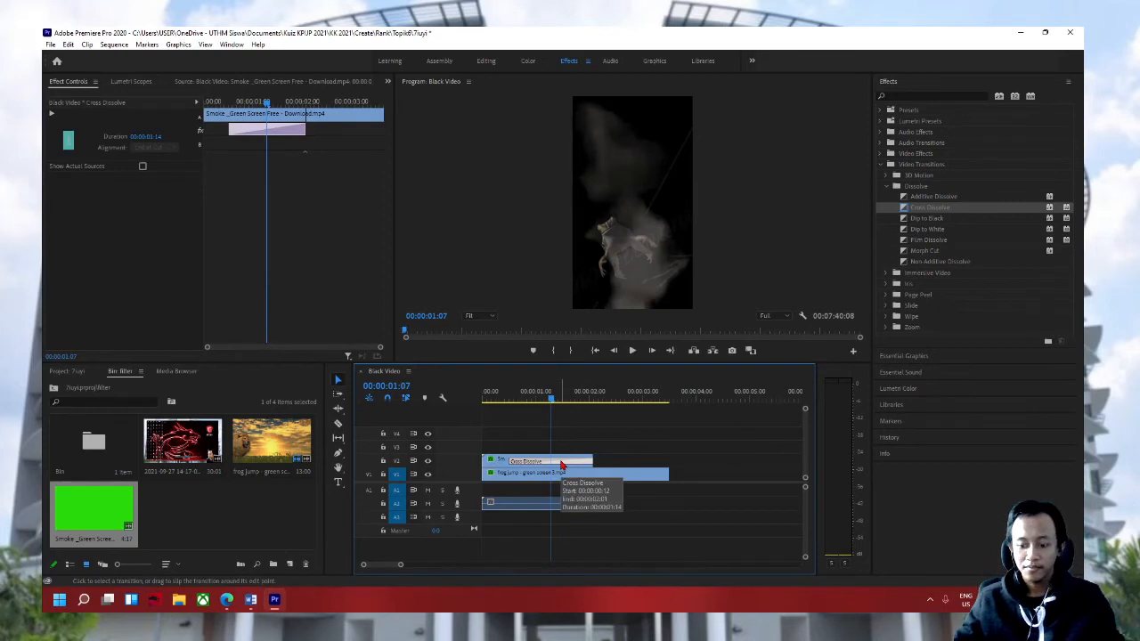
key("Delete")
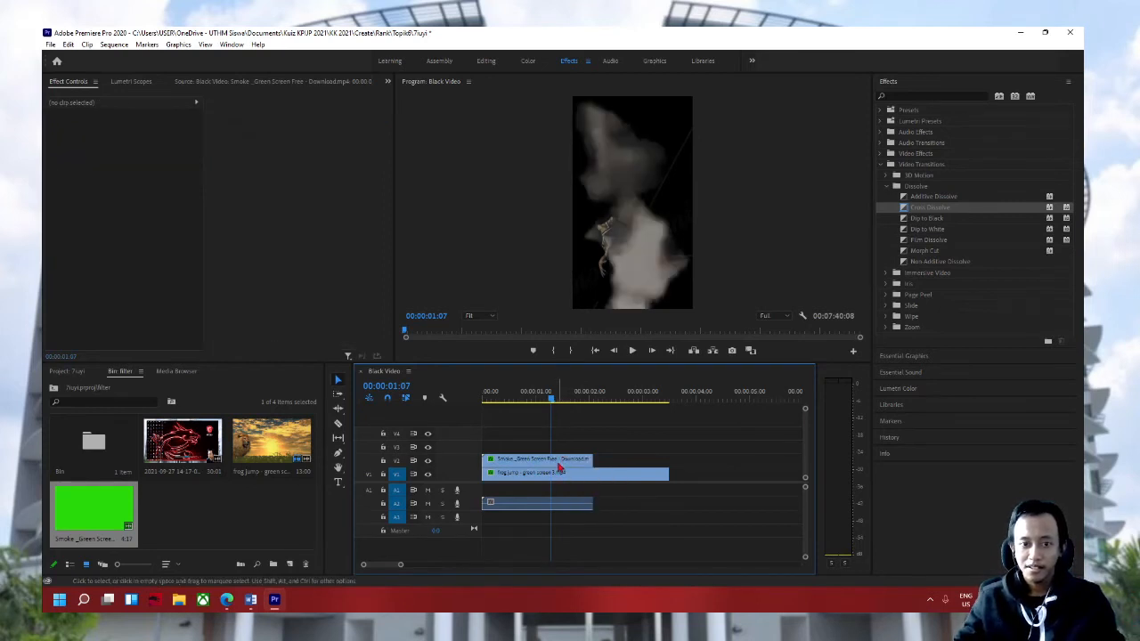
Step: Switch to the YouTube page in the browser and search for "doctor strange green screen"
mouse_move(274, 599)
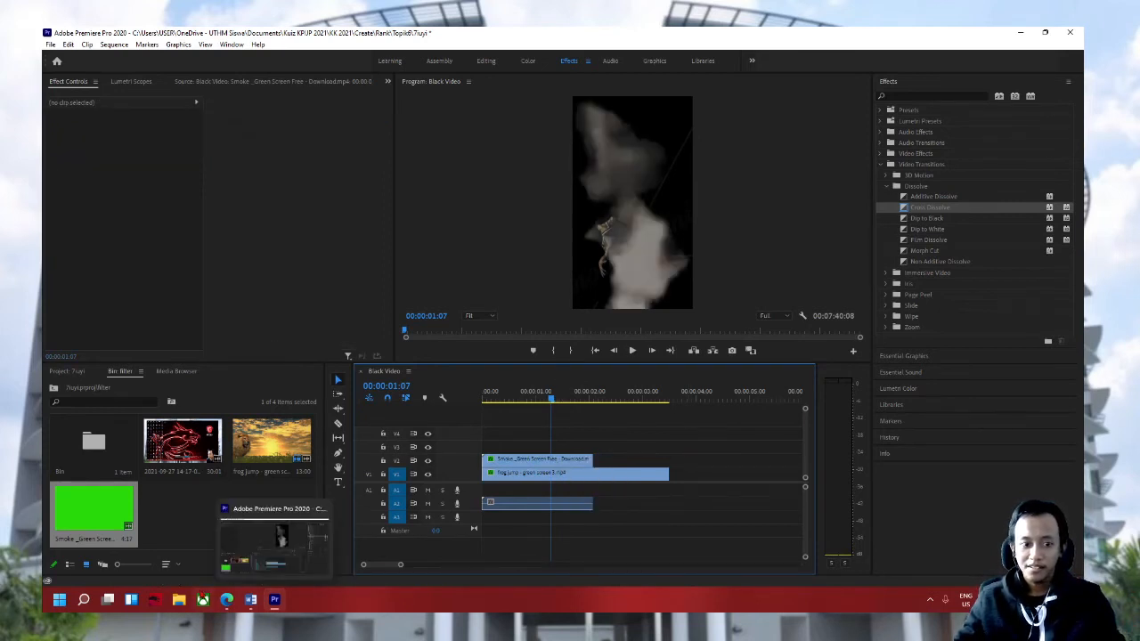
mouse_move(227, 599)
left_click(274, 556)
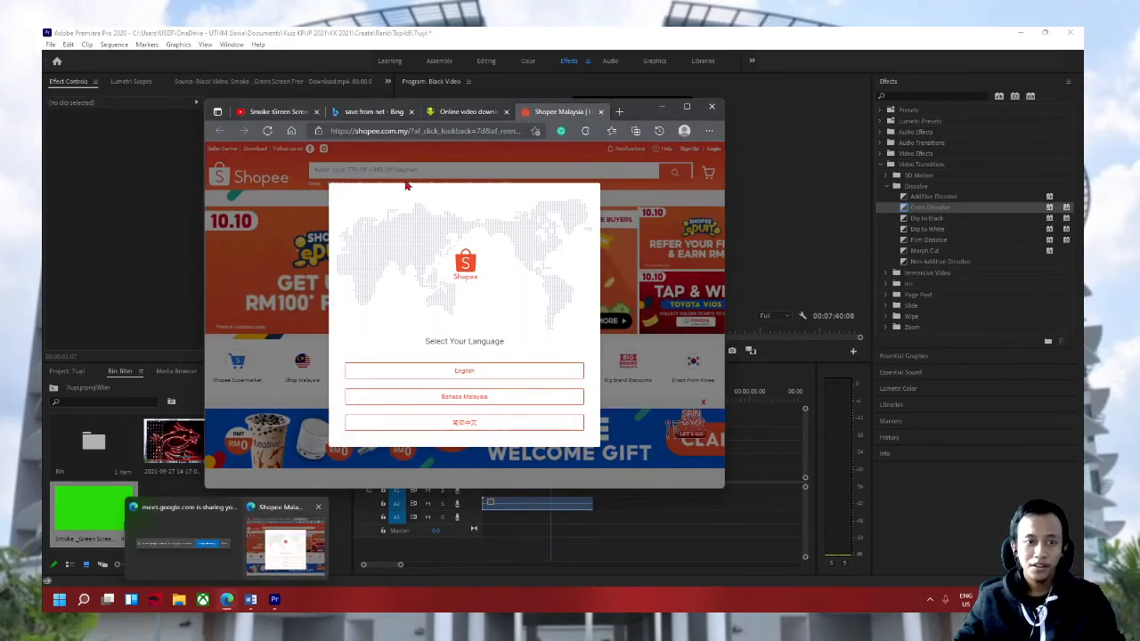
left_click(277, 112)
left_click(359, 156)
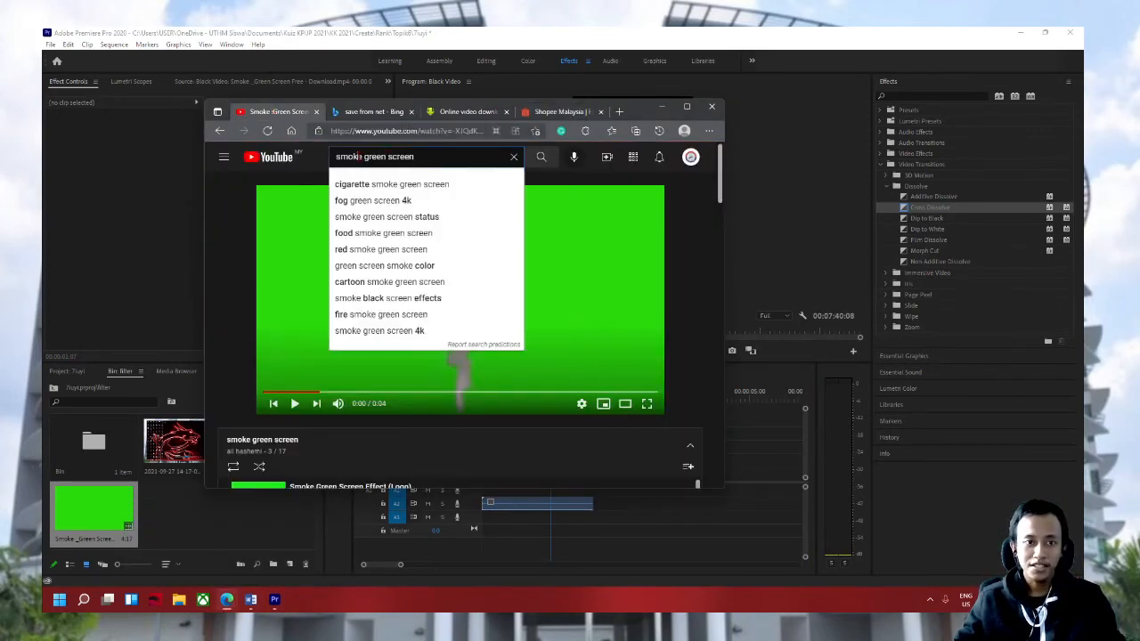
left_click_drag(363, 157, 332, 162)
type("Doctor")
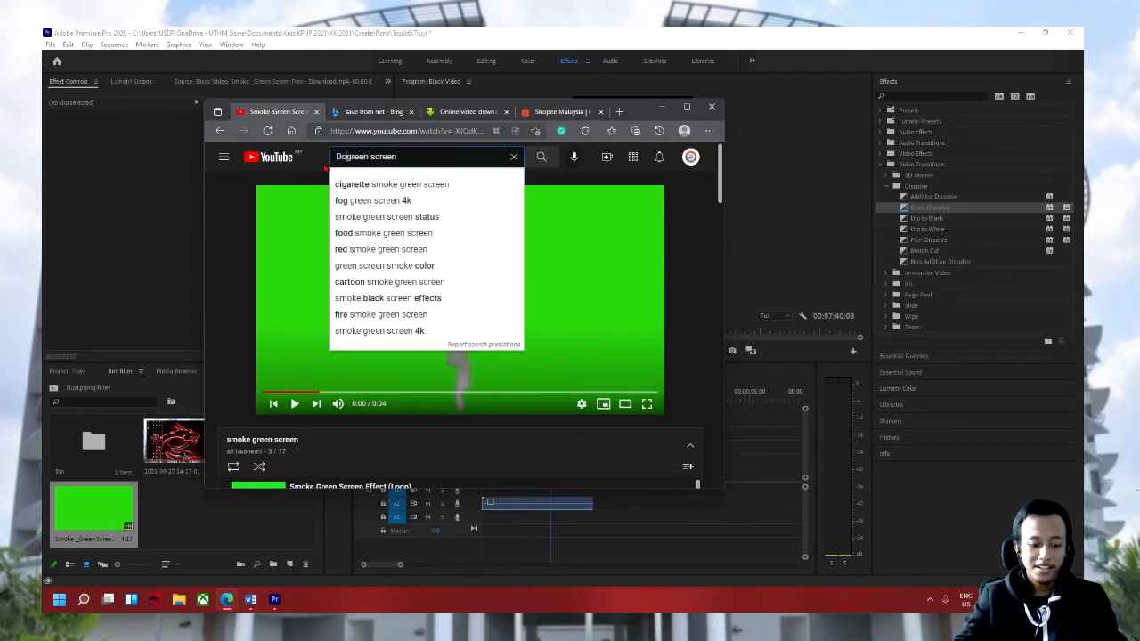
type(" s")
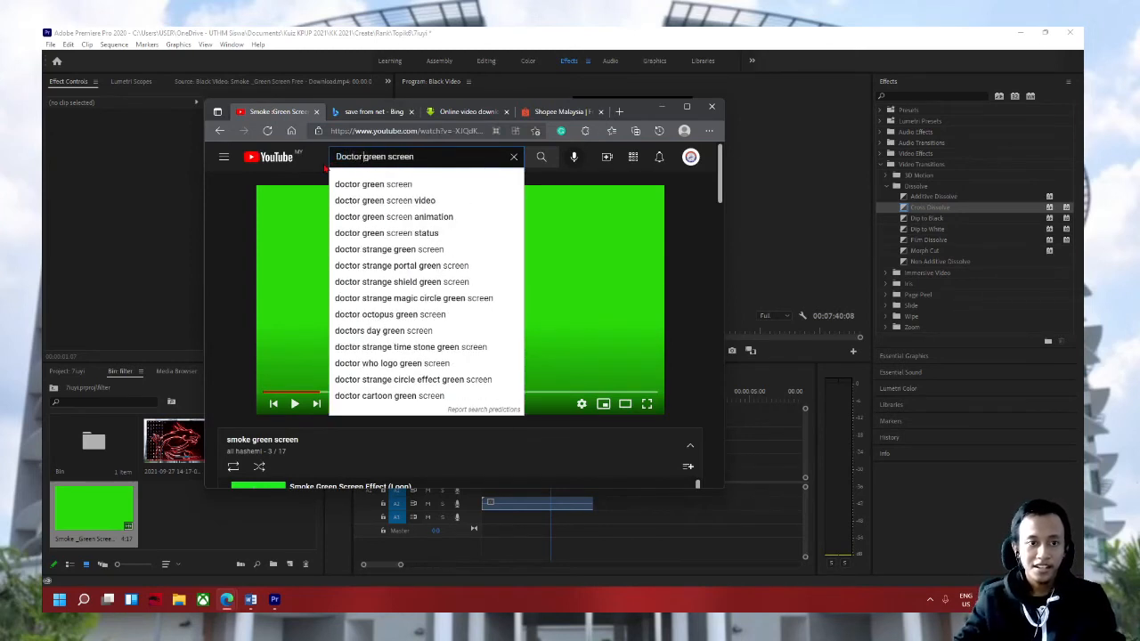
type("trange")
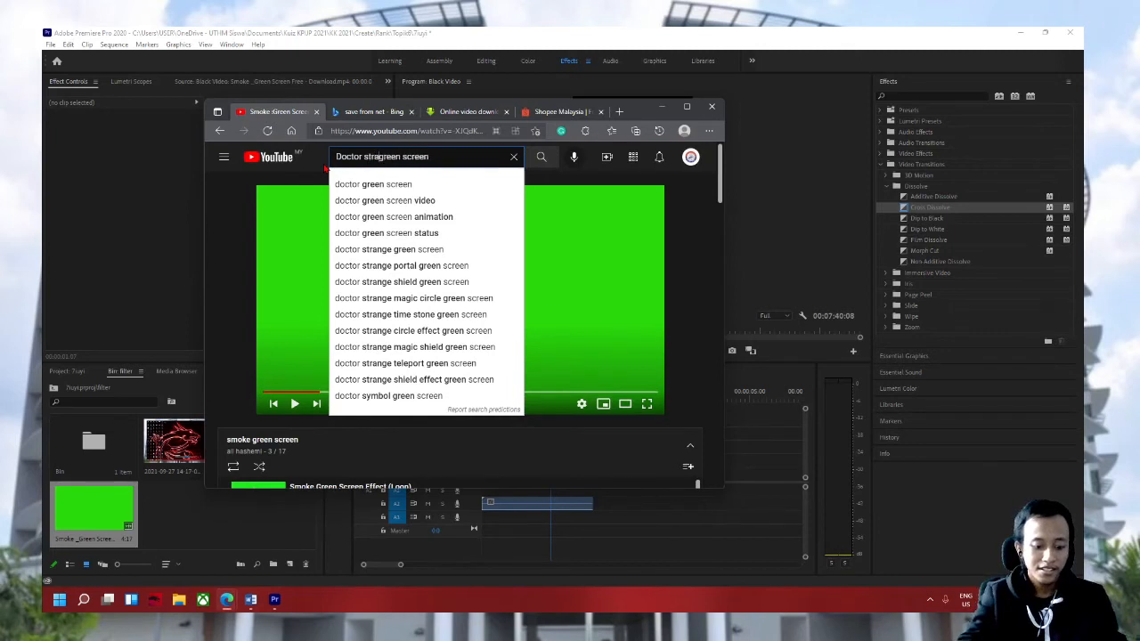
key("Down")
key("Return")
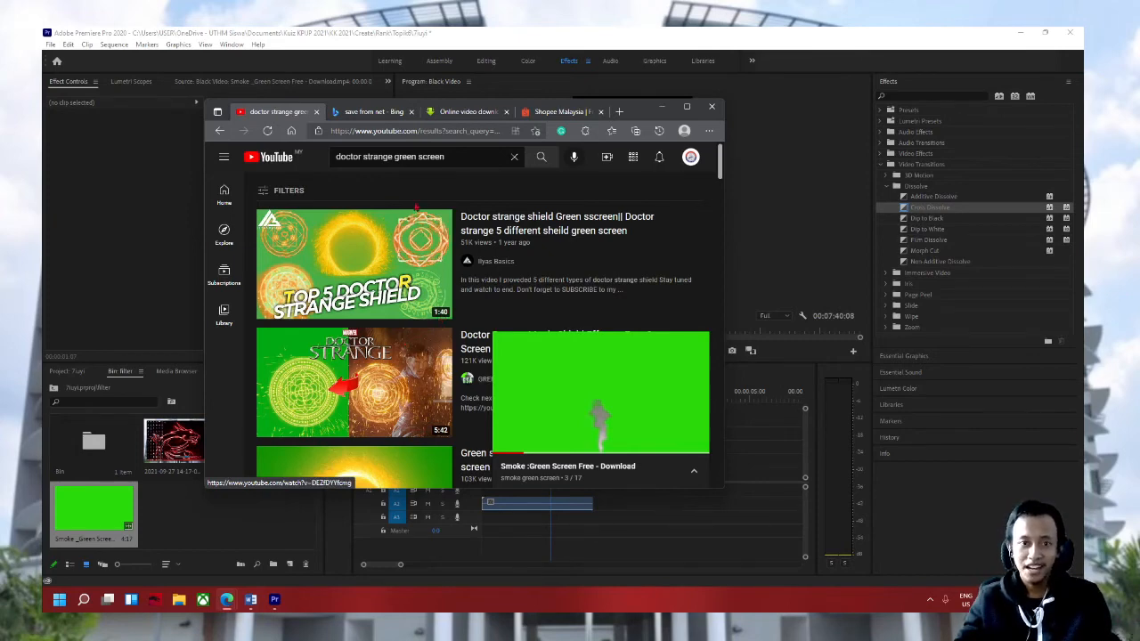
Step: Return to Premiere Pro, select the smoke clip on V2 and activate the horizontal Type tool
left_click(612, 527)
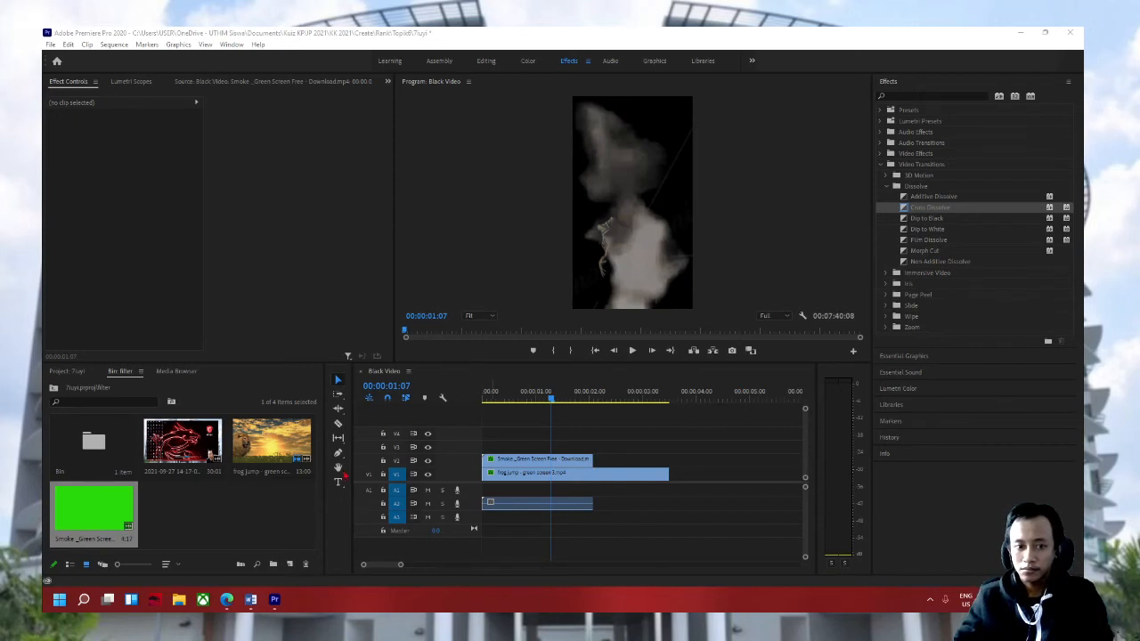
left_click(340, 483)
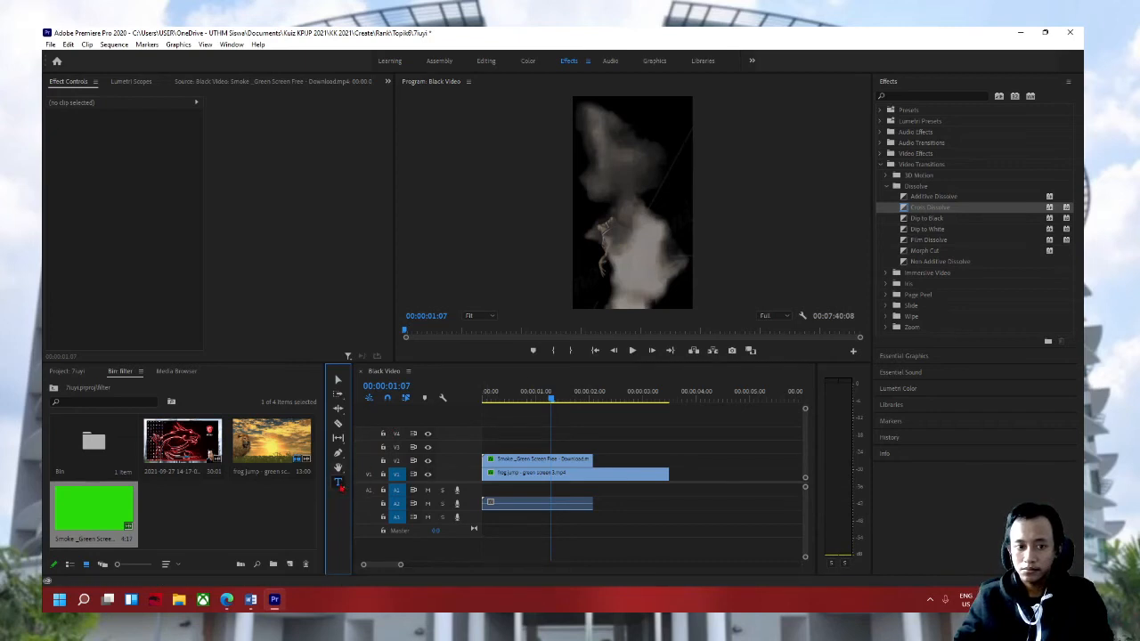
left_click(566, 463)
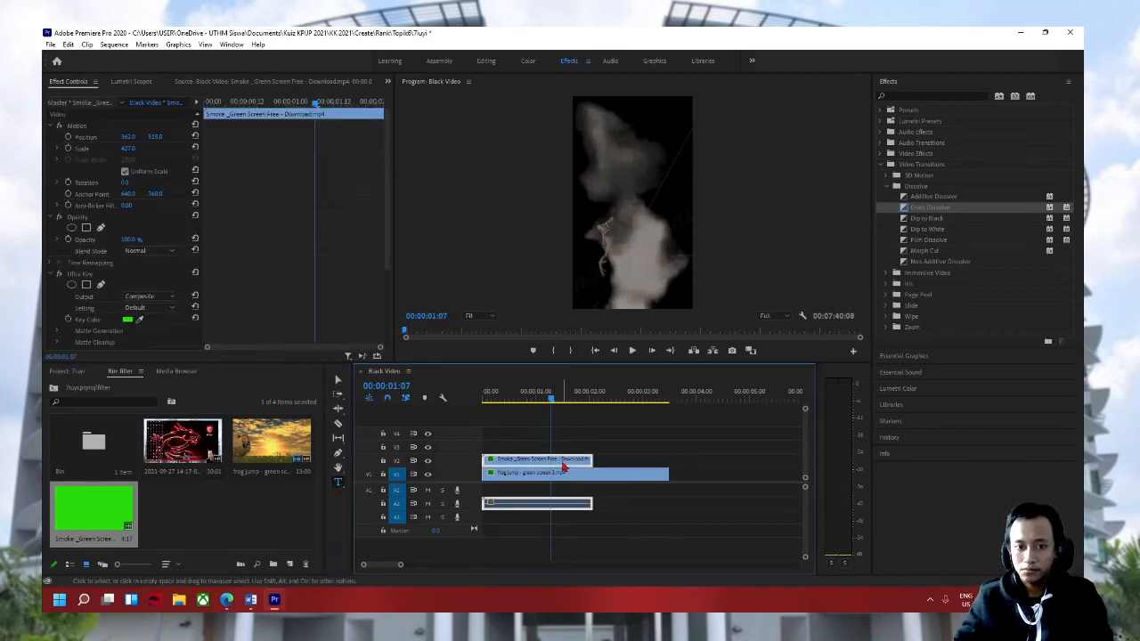
left_click(341, 484)
left_click(367, 482)
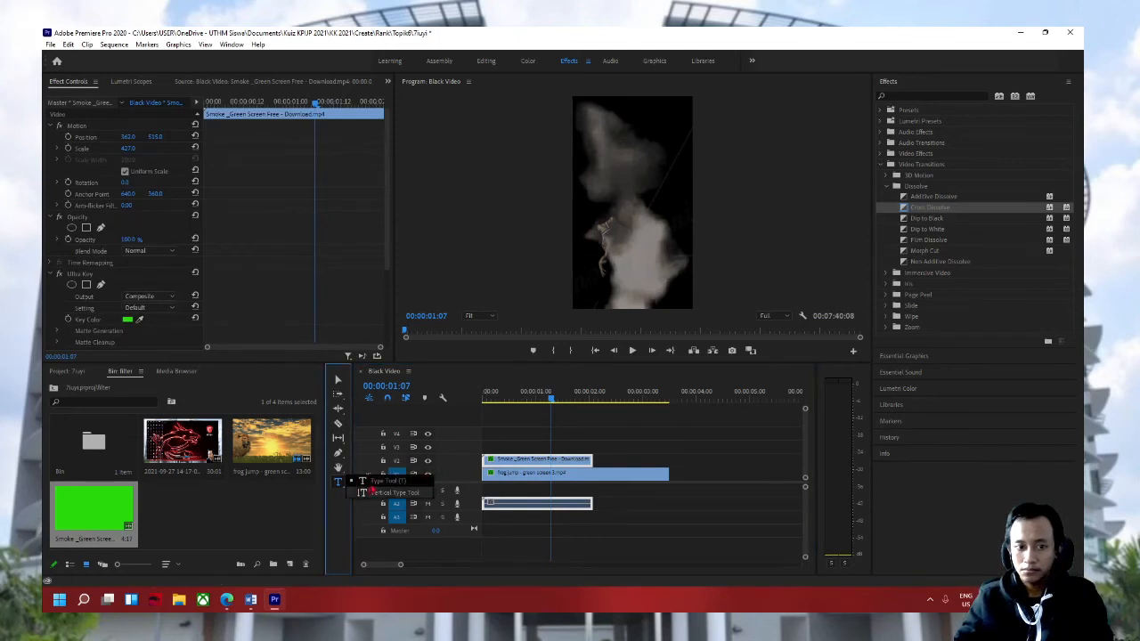
left_click(305, 498)
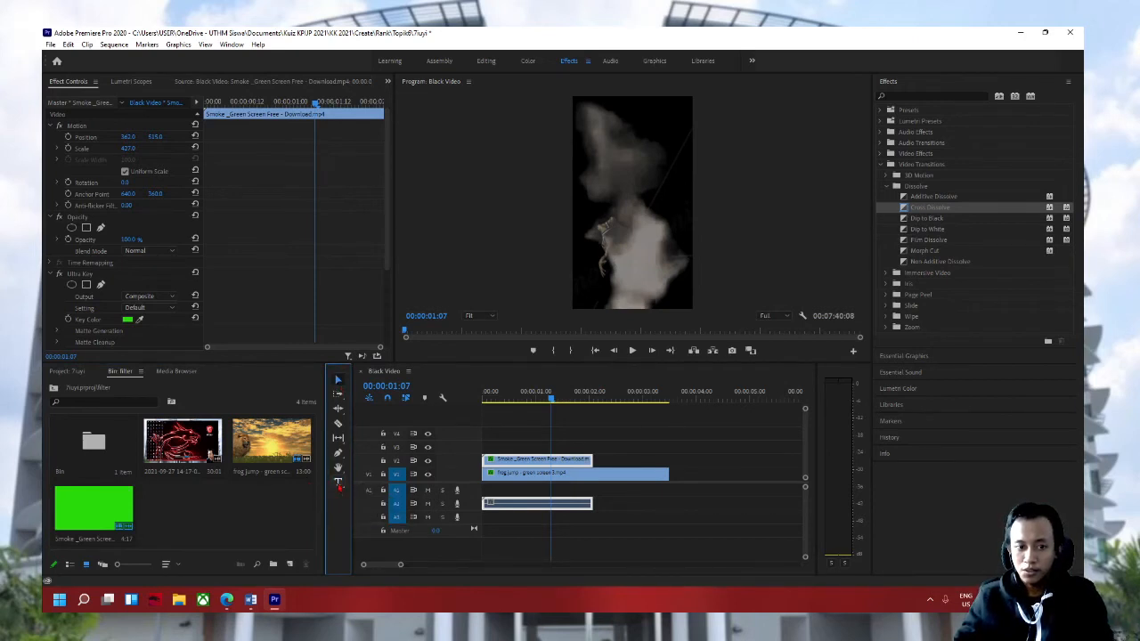
left_click(338, 481)
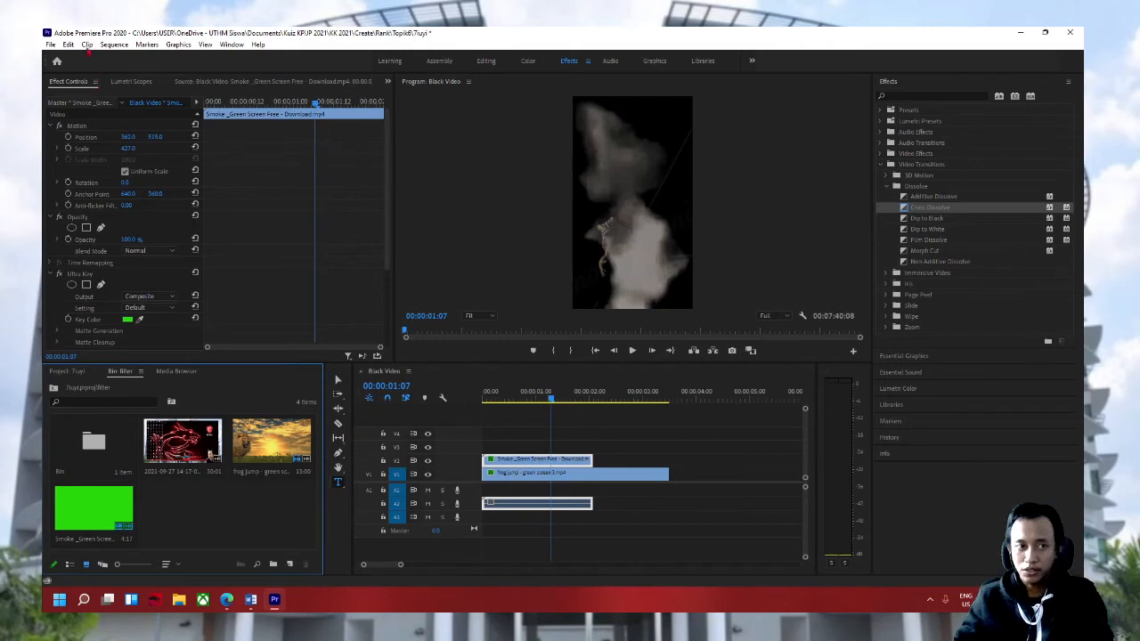
left_click(50, 45)
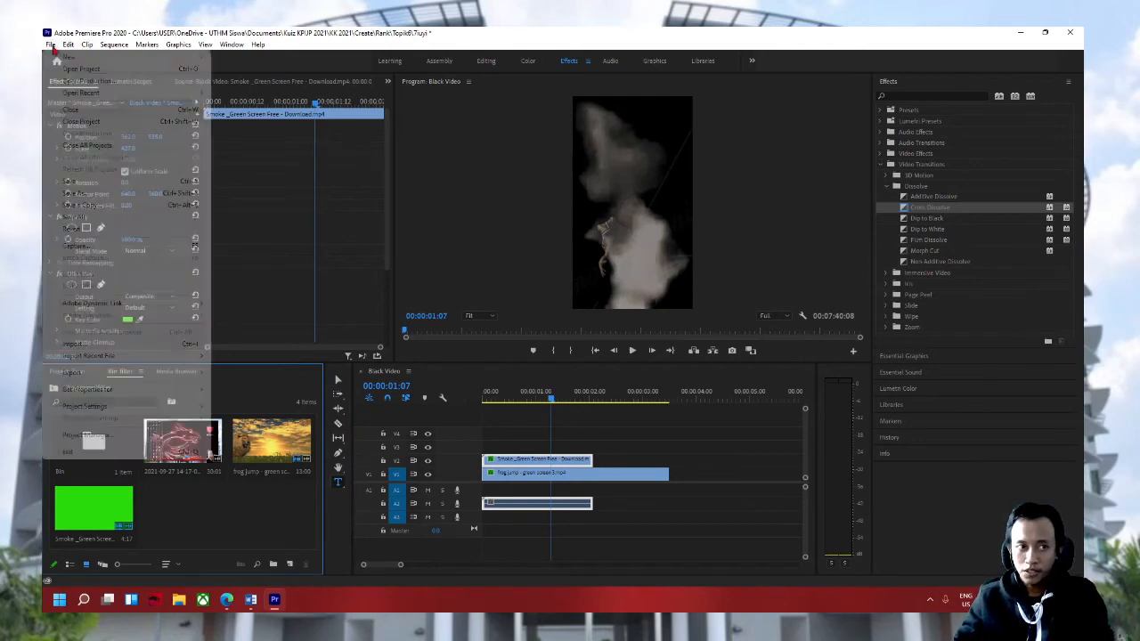
mouse_move(64, 44)
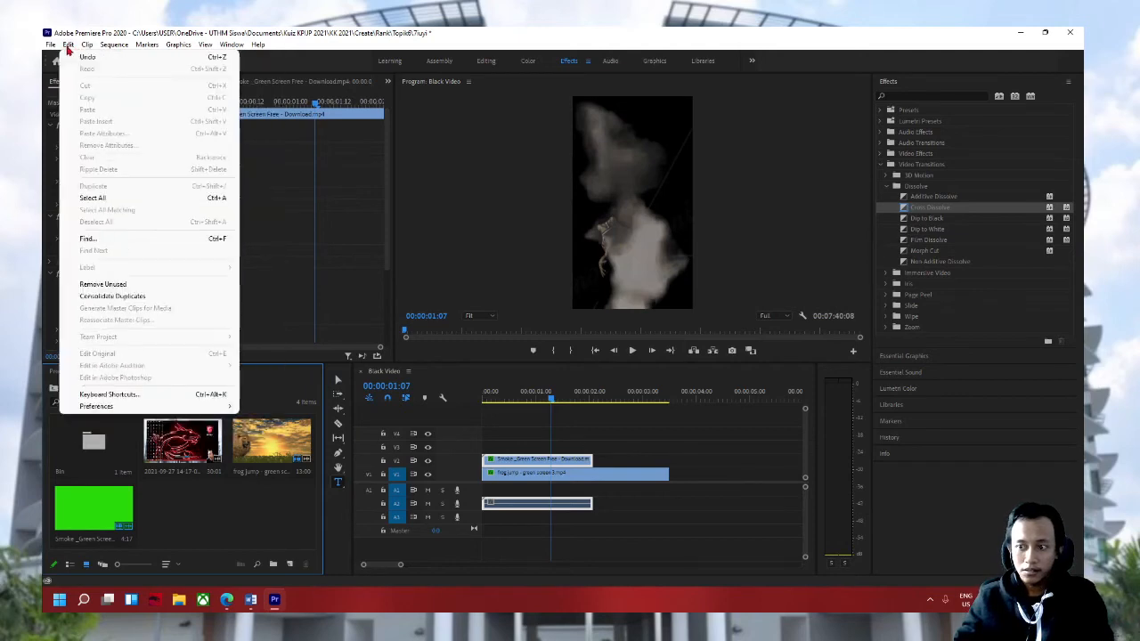
left_click(51, 44)
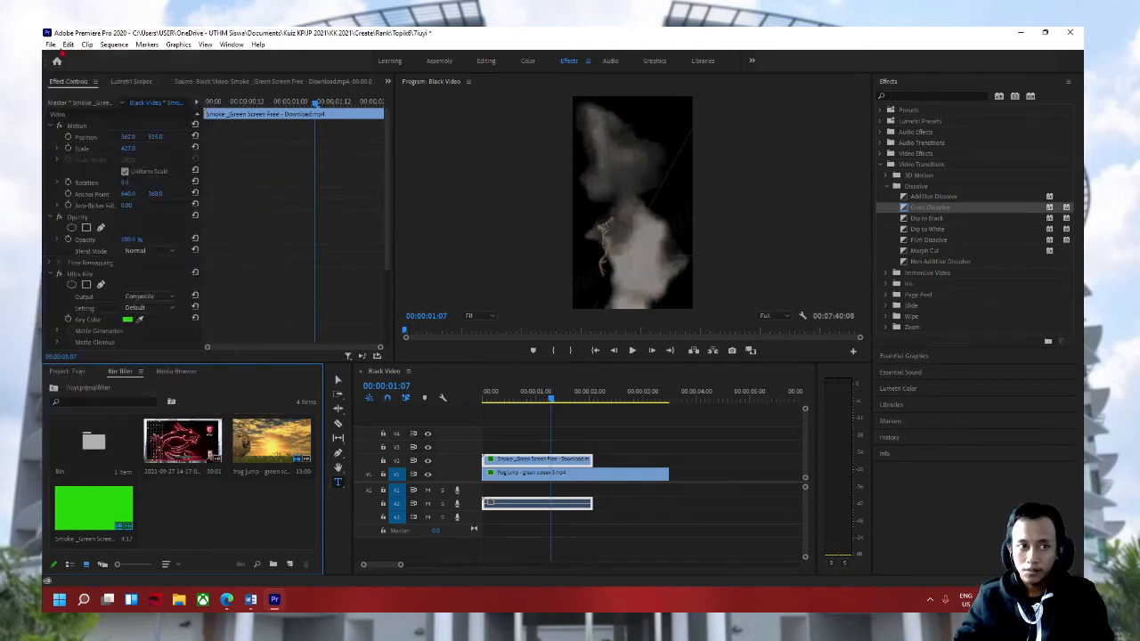
left_click(51, 44)
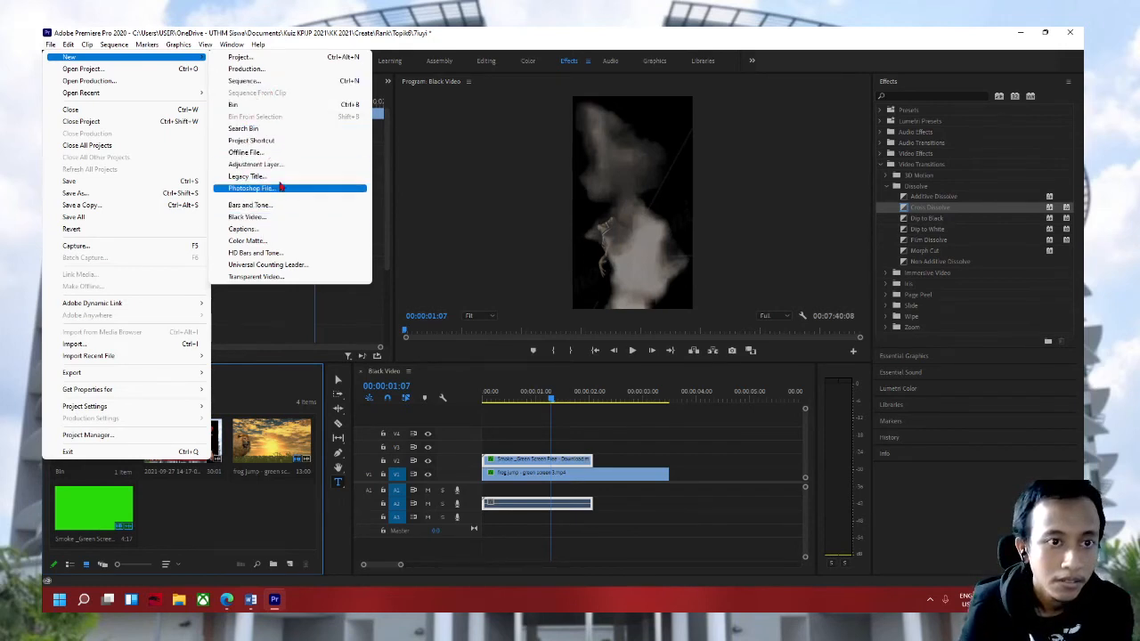
left_click(250, 495)
right_click(251, 494)
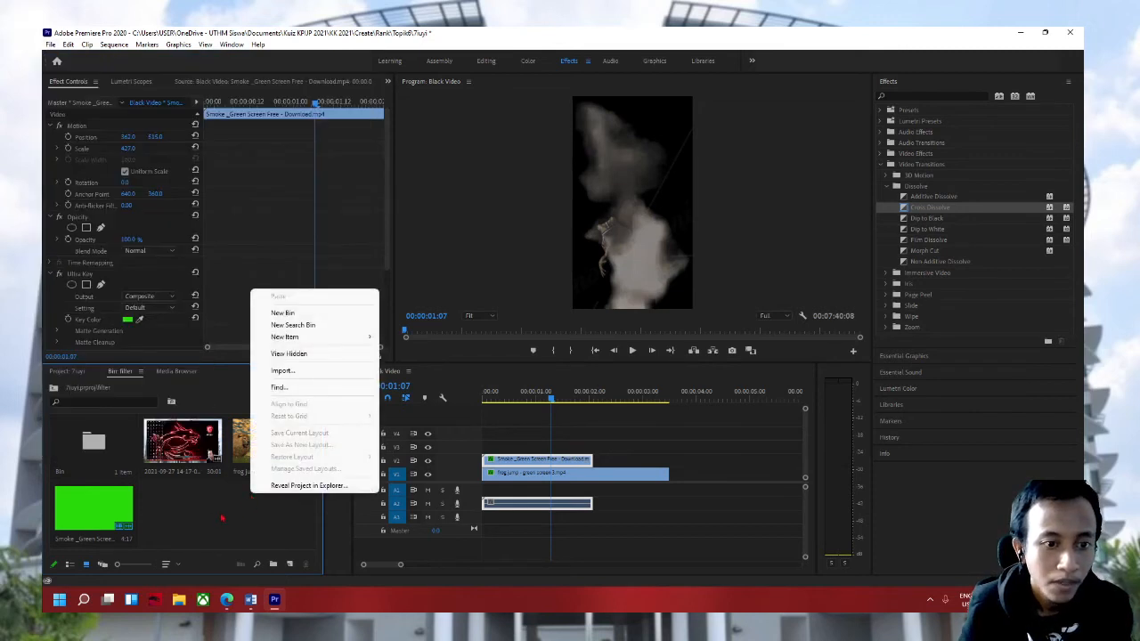
left_click(219, 524)
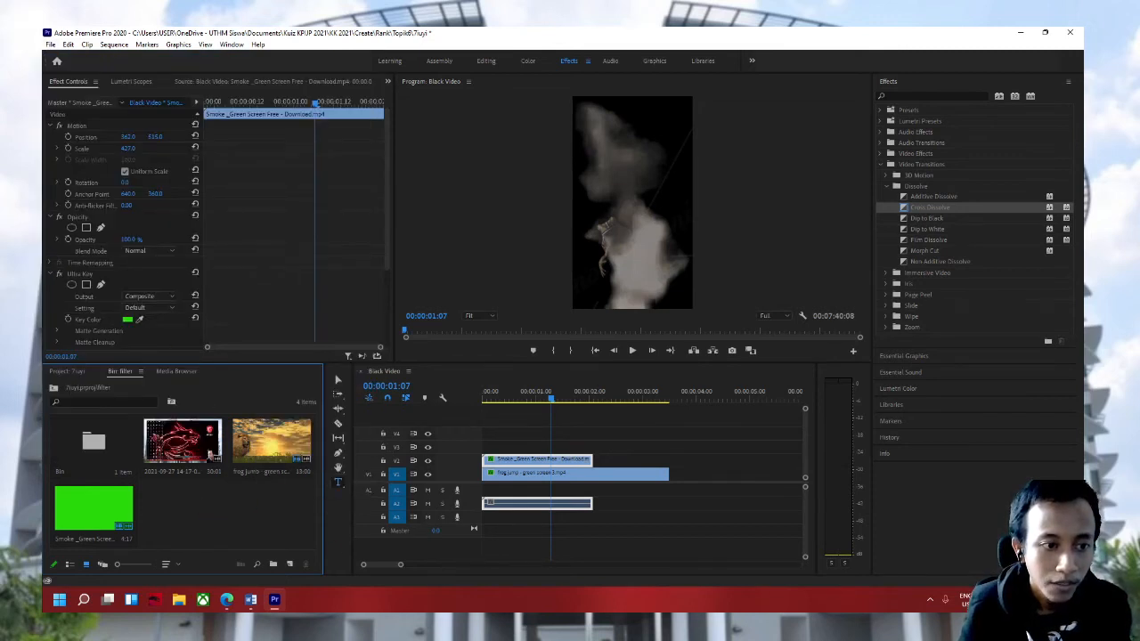
Step: Try adding a CEA-608 captions item with stream CC1 at 23.976 fps to the bin, and delete it again
right_click(207, 523)
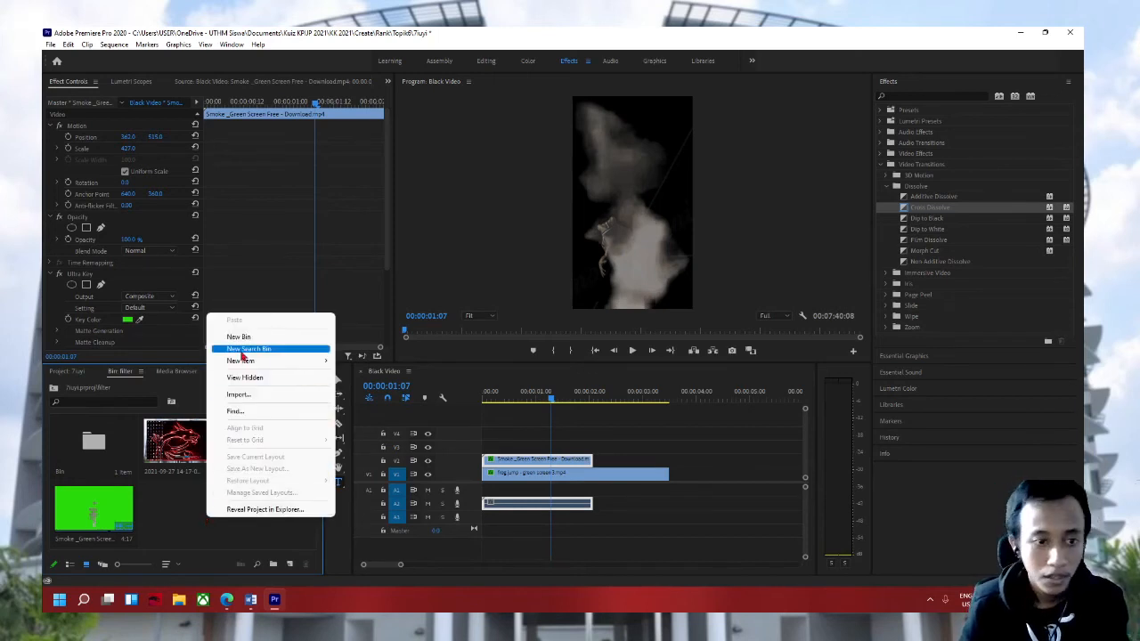
mouse_move(244, 365)
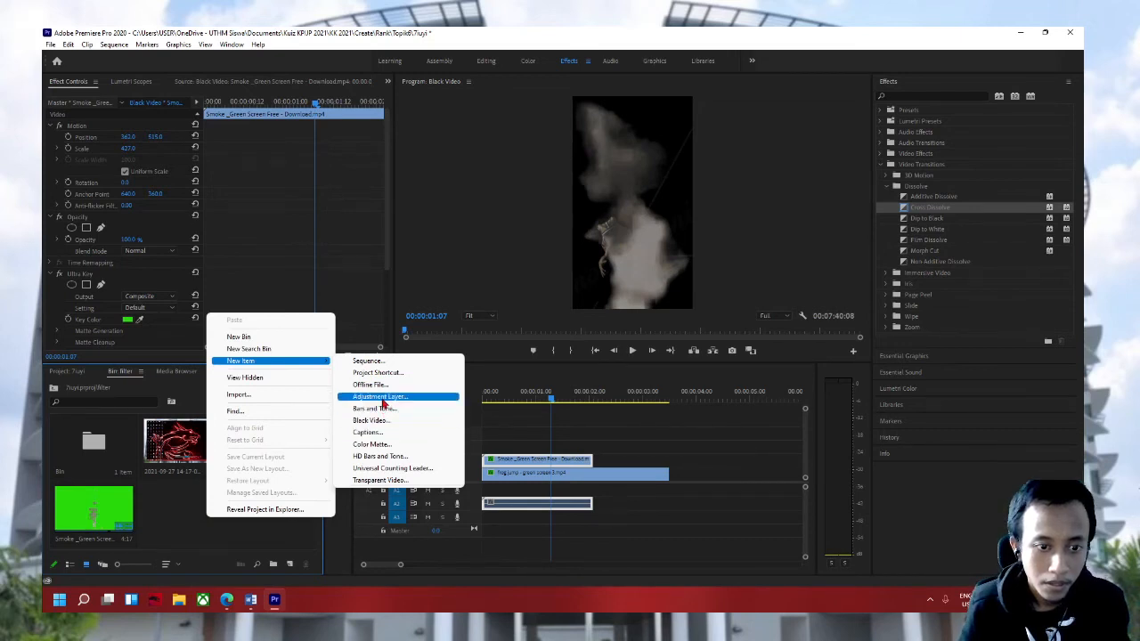
left_click(381, 433)
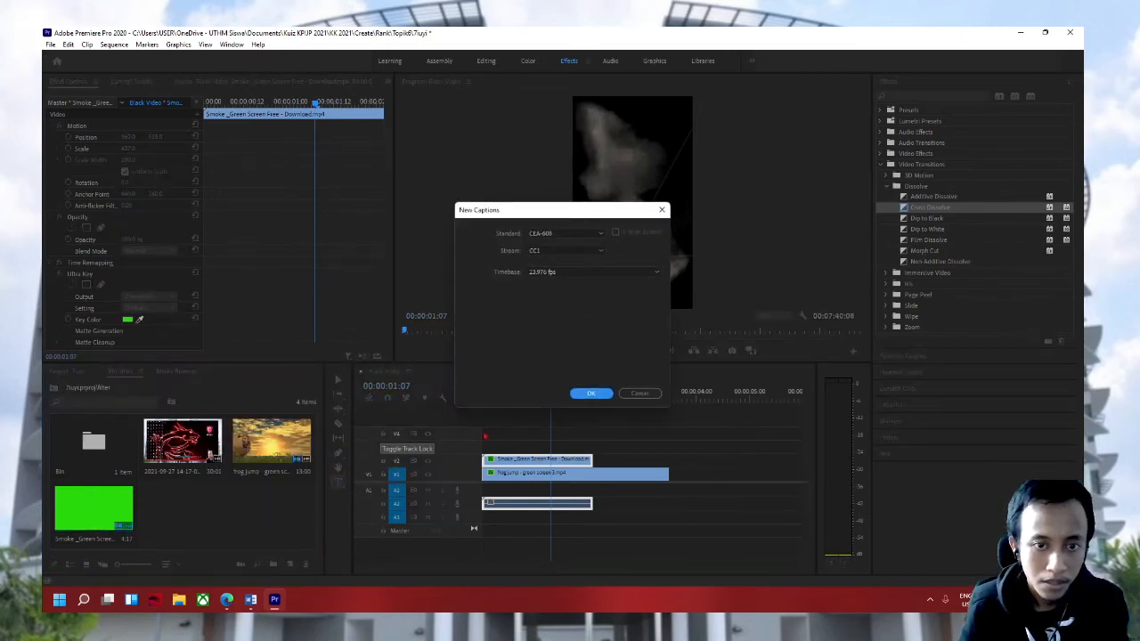
left_click(591, 394)
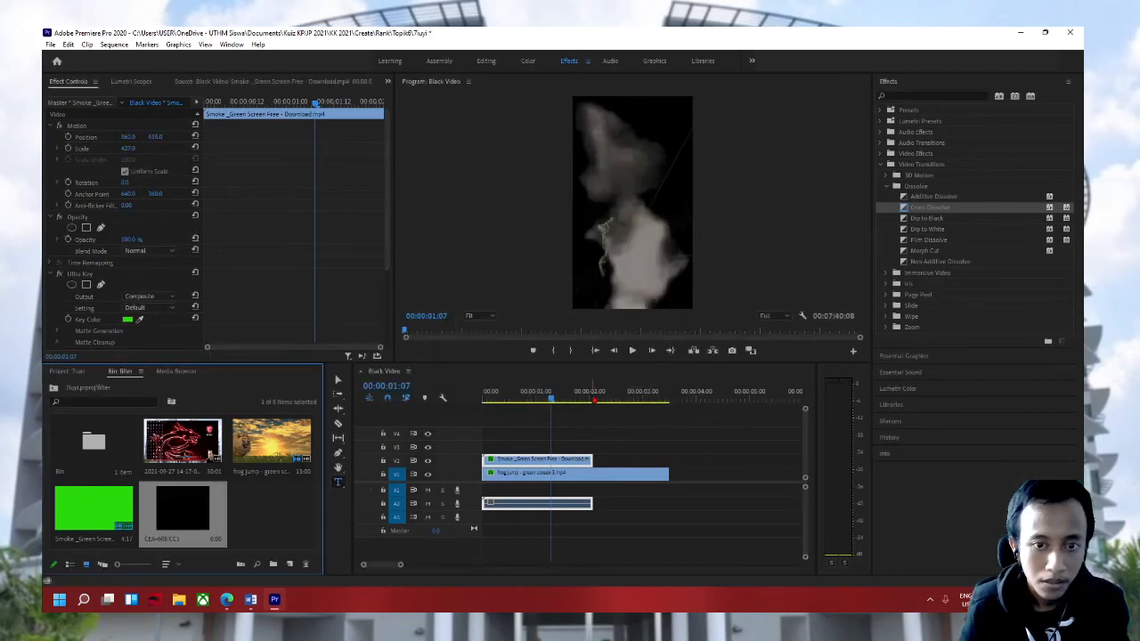
key("Delete")
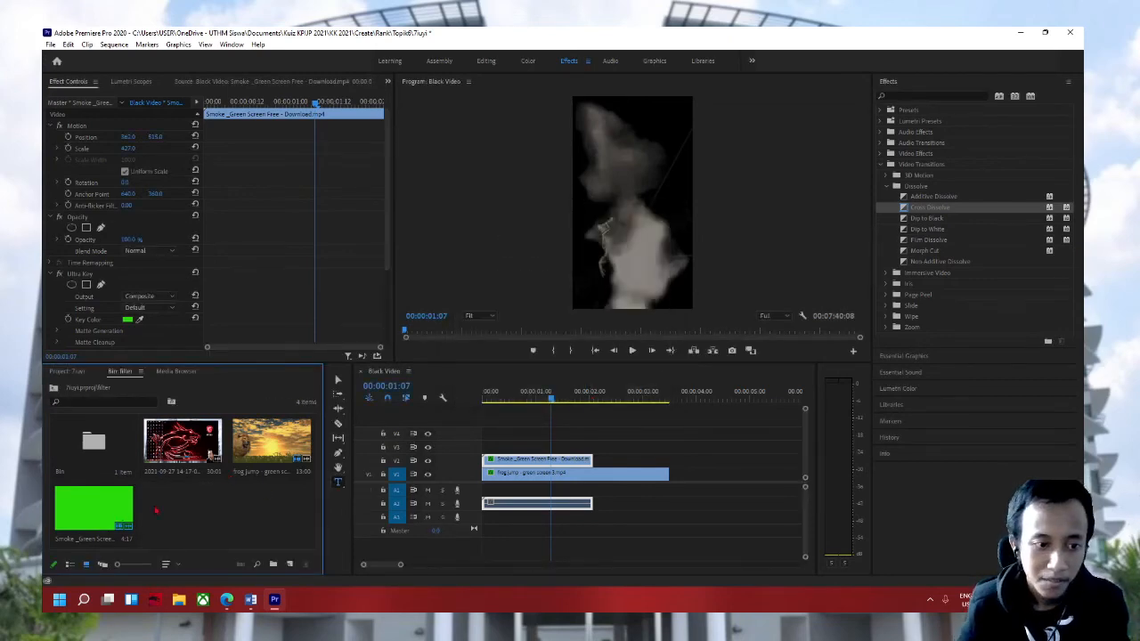
right_click(222, 507)
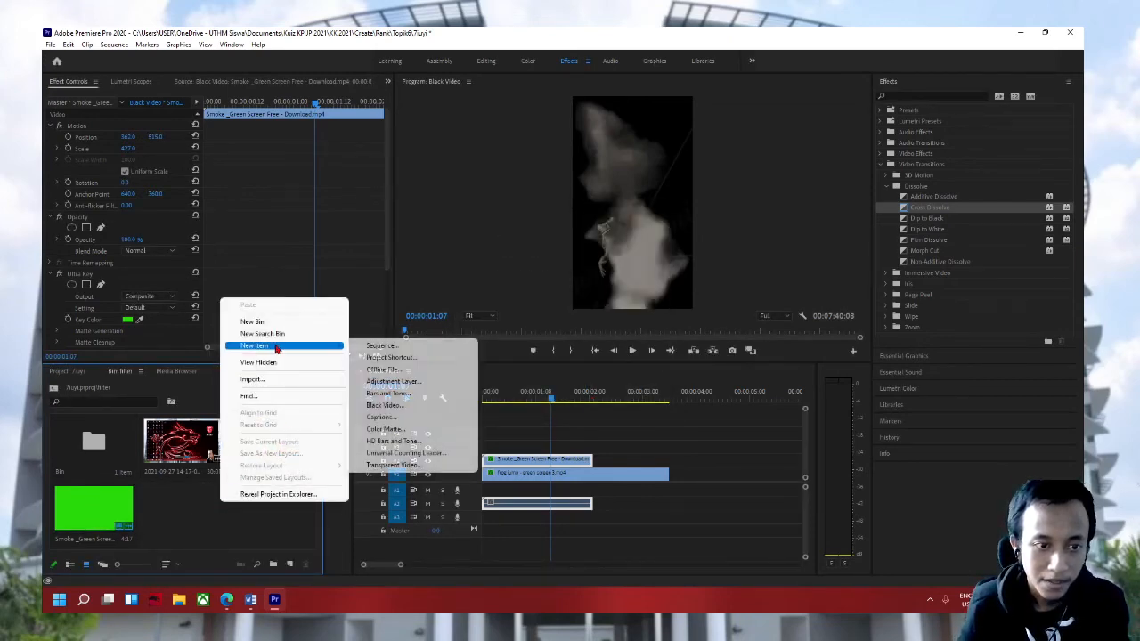
mouse_move(273, 347)
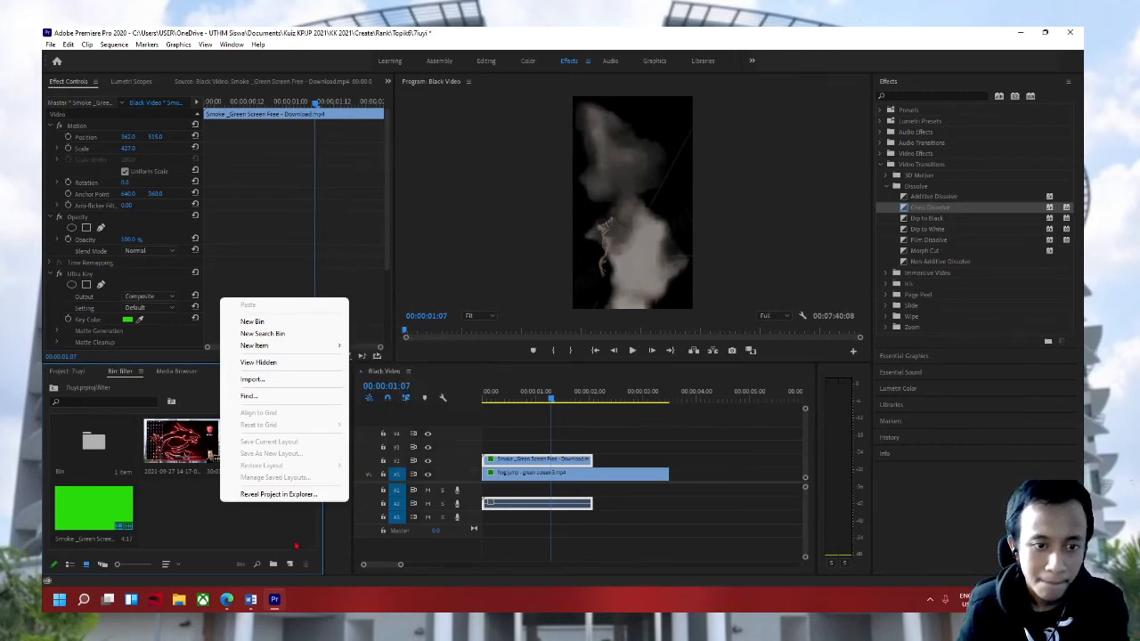
left_click(263, 536)
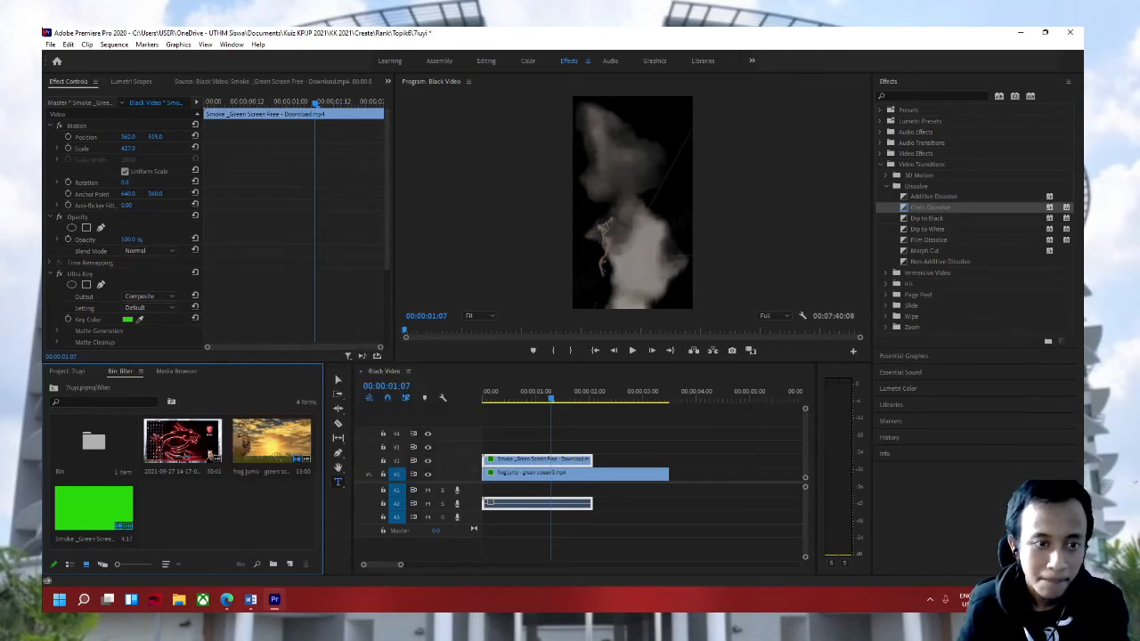
left_click(61, 44)
left_click(52, 44)
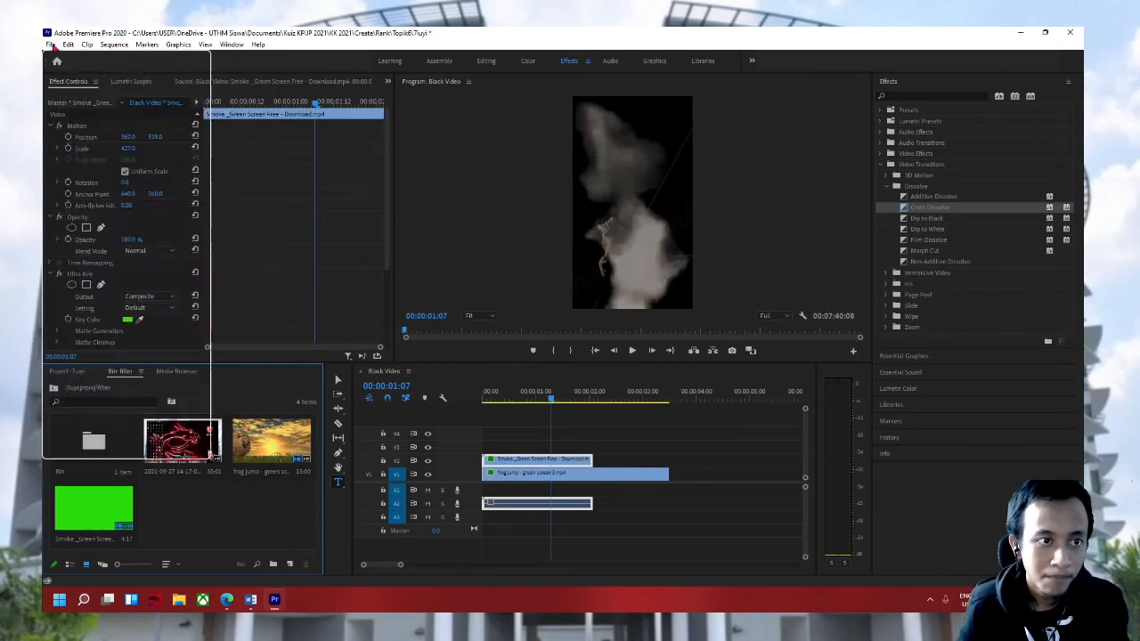
left_click(51, 45)
mouse_move(68, 57)
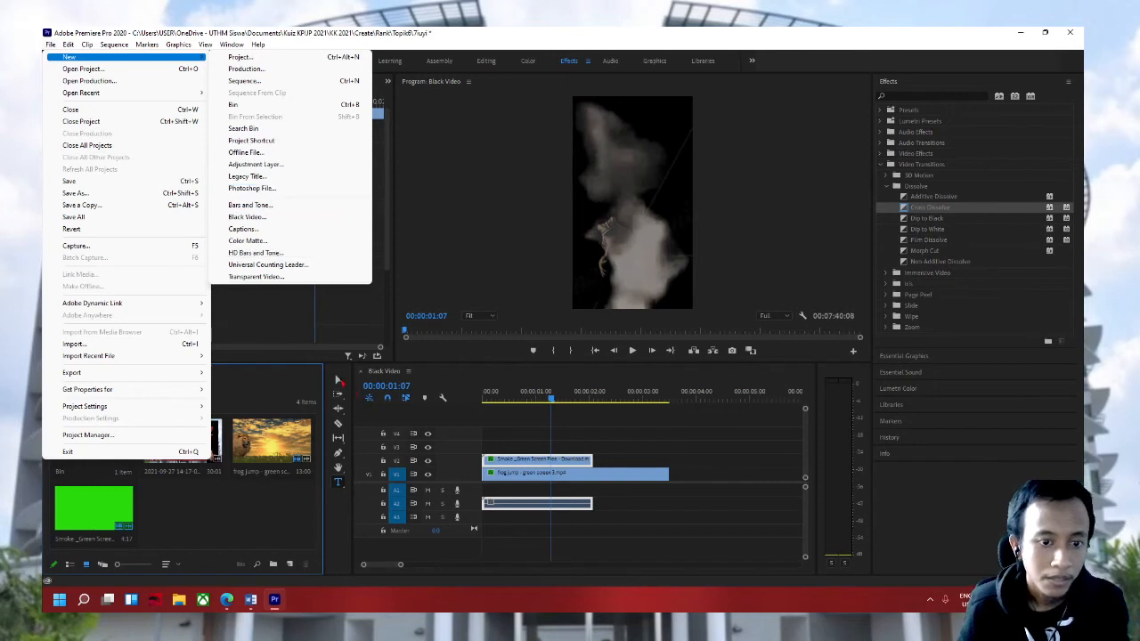
left_click(339, 380)
right_click(286, 523)
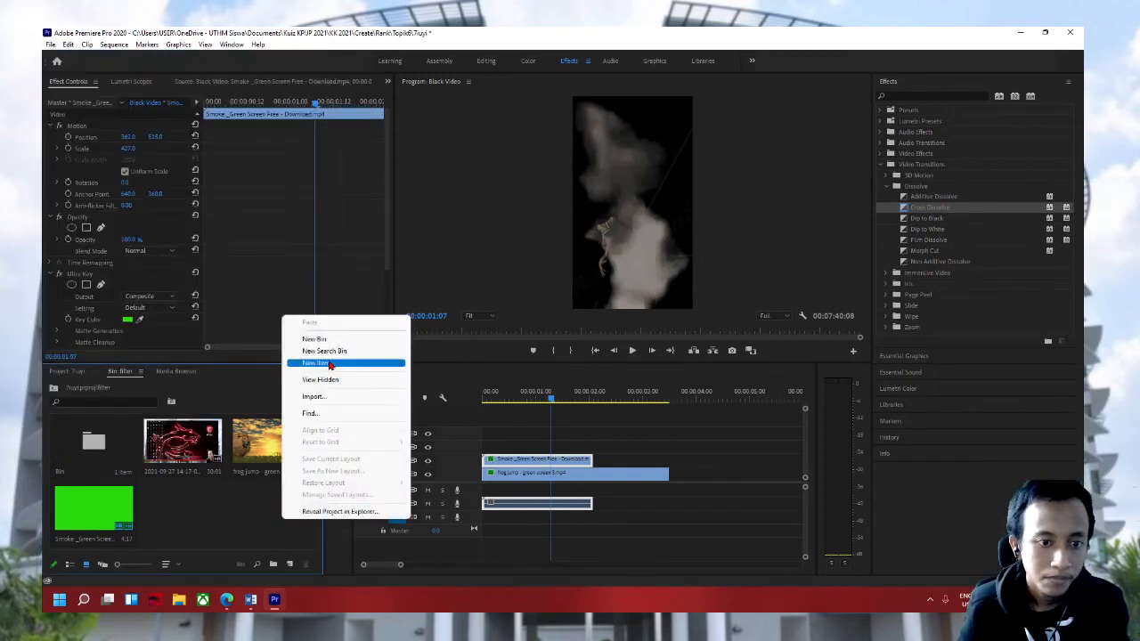
mouse_move(330, 365)
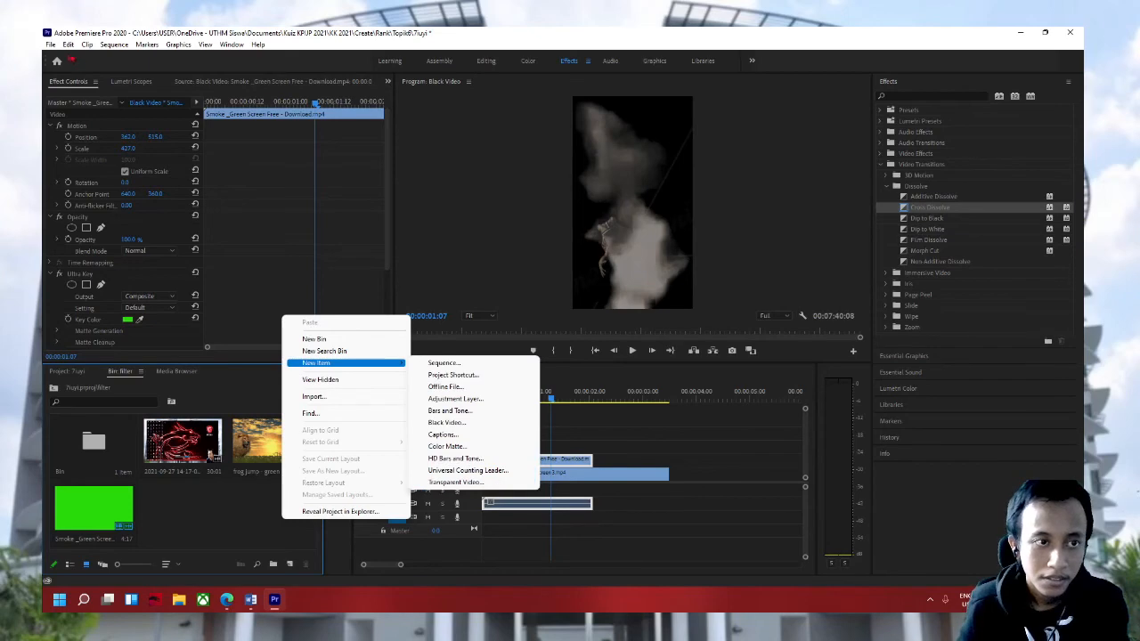
Step: Create a legacy title at 720 by 1280 and 23.976 fps, keeping the default name
left_click(51, 44)
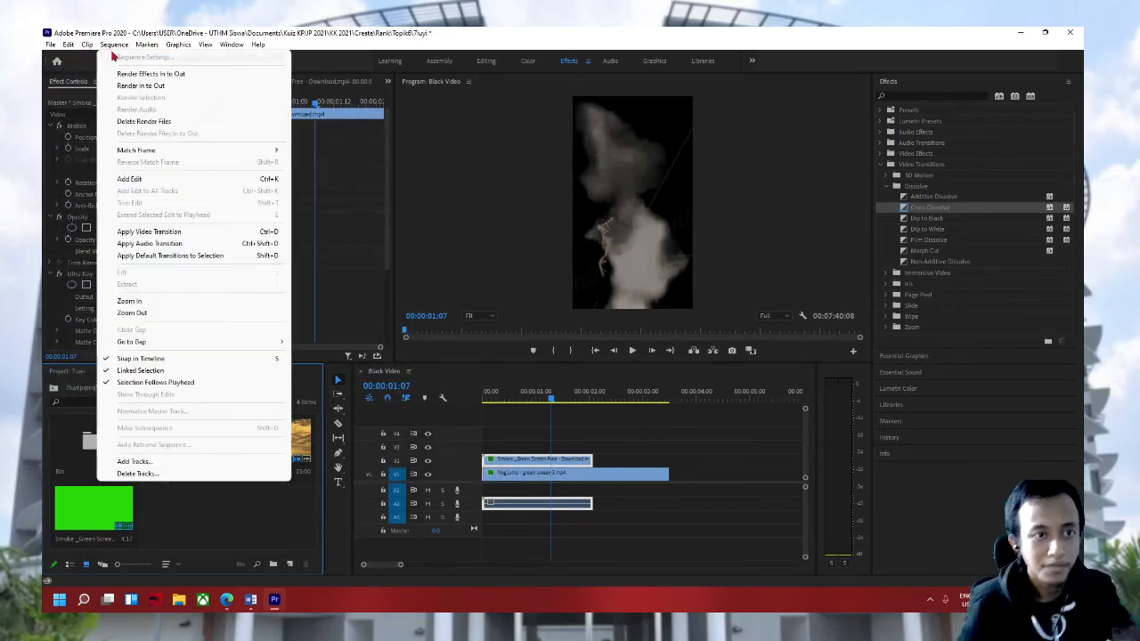
mouse_move(71, 57)
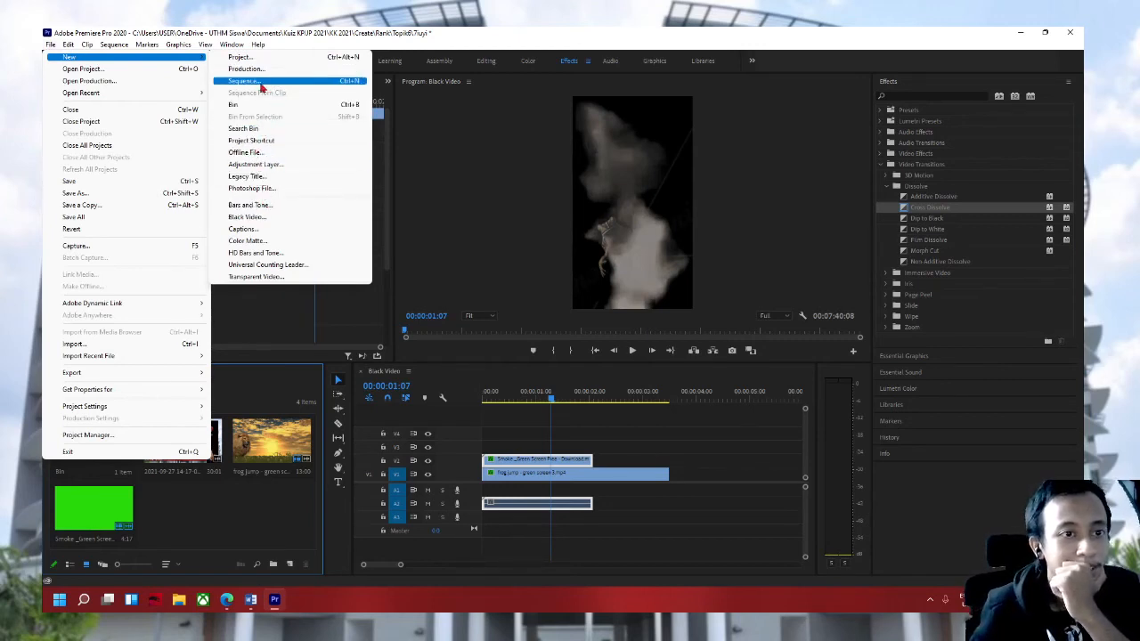
left_click(258, 176)
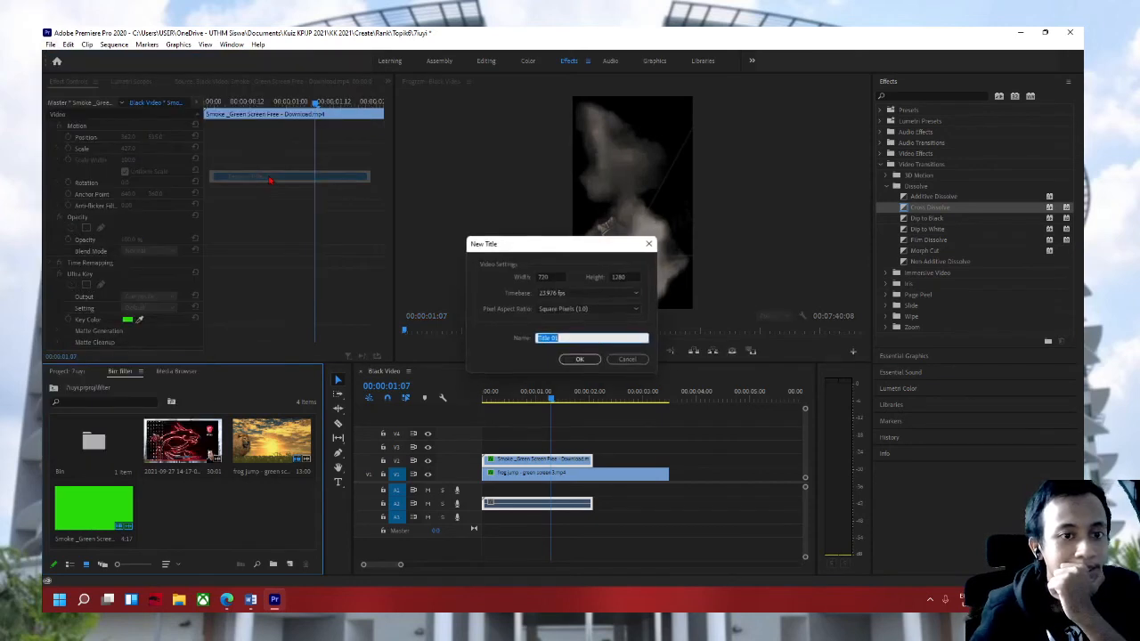
left_click(594, 361)
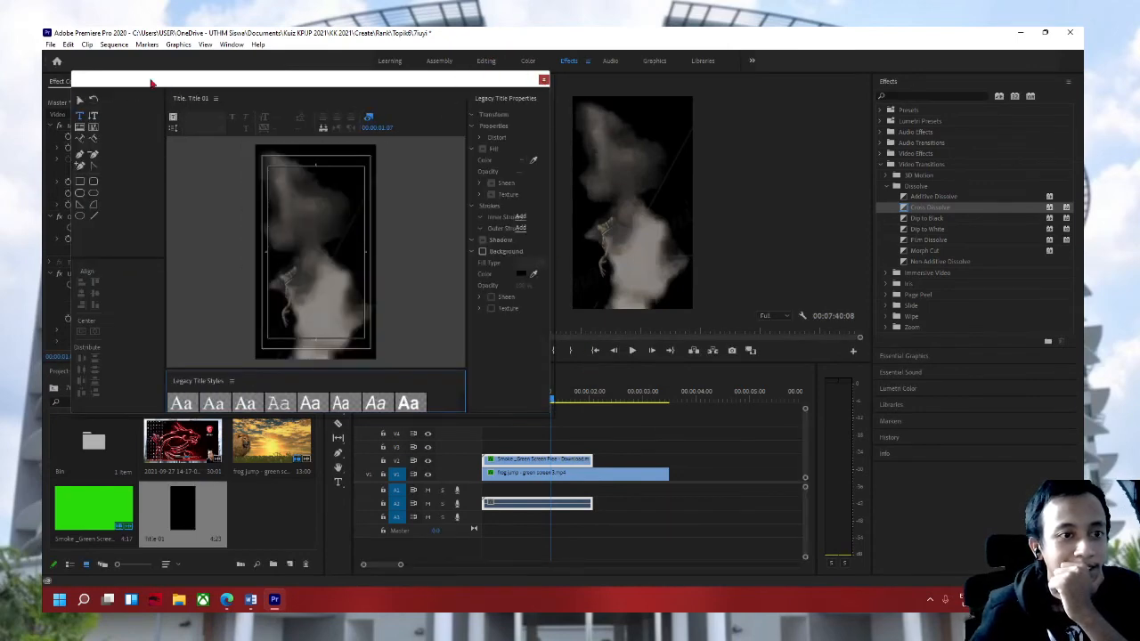
Step: Create another legacy title named "jytjyt" with the same video settings
left_click(61, 48)
left_click(62, 46)
left_click(55, 48)
left_click(62, 46)
mouse_move(52, 48)
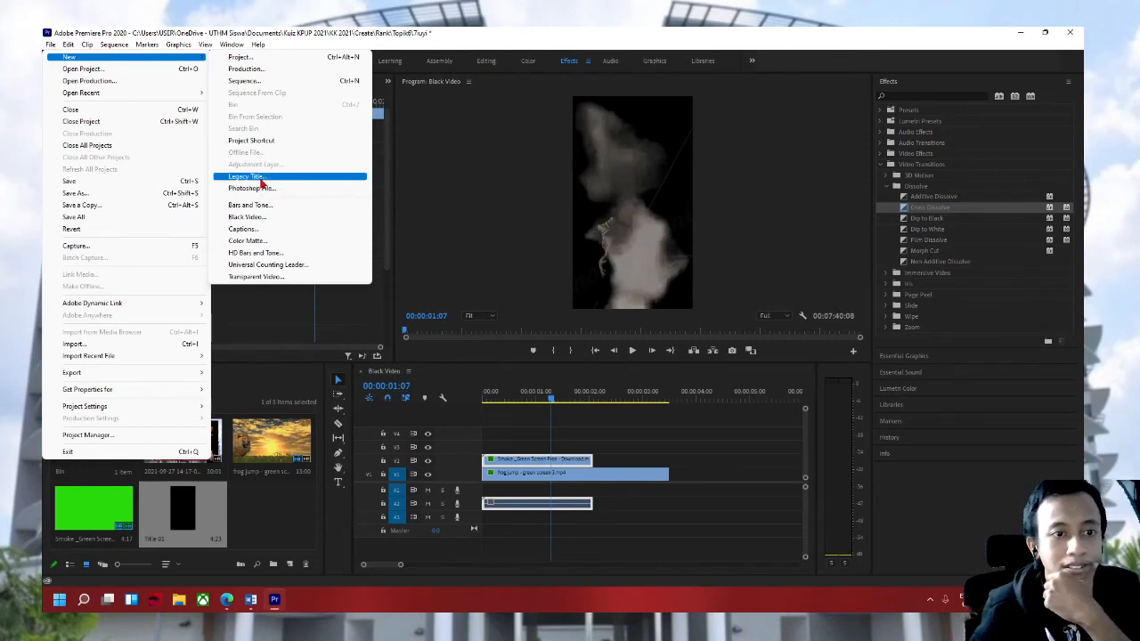
left_click(259, 178)
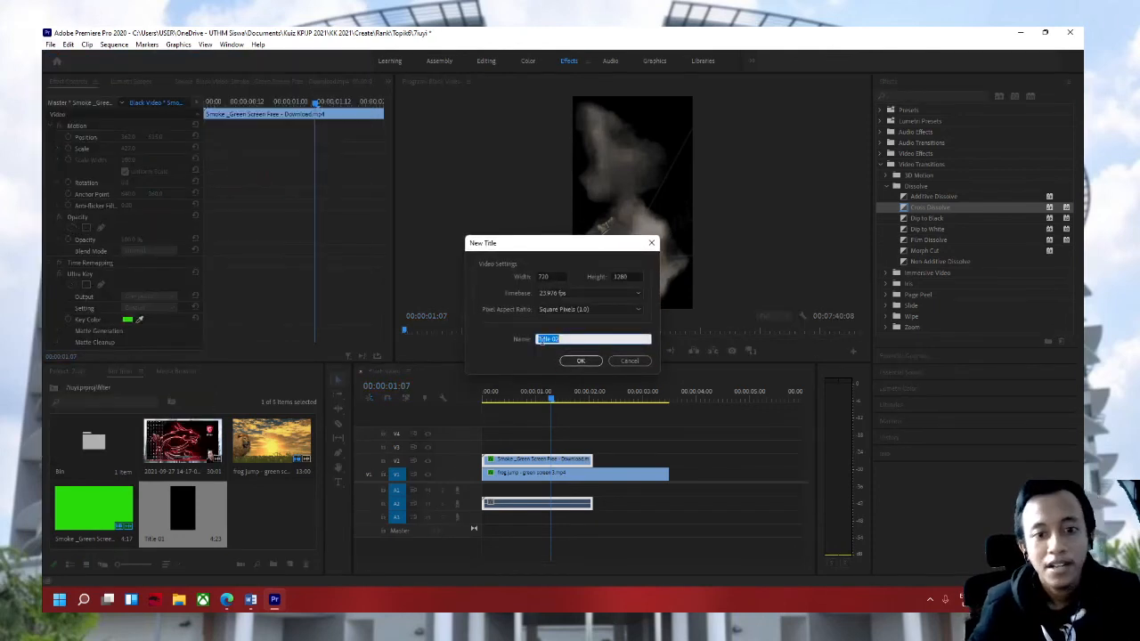
type("jytjyt")
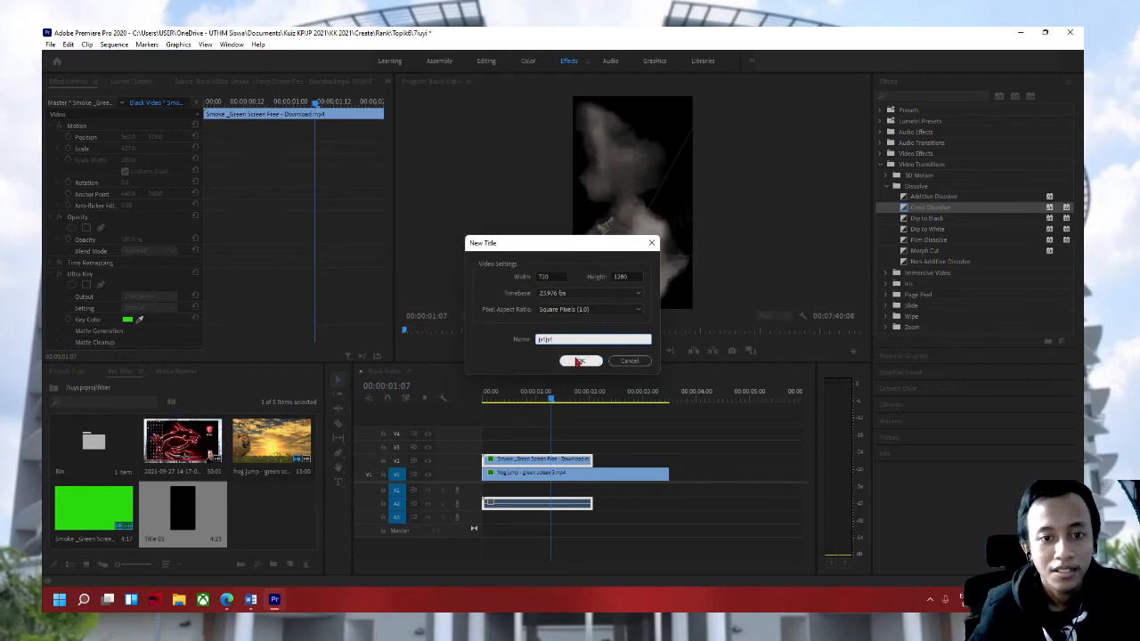
left_click(580, 360)
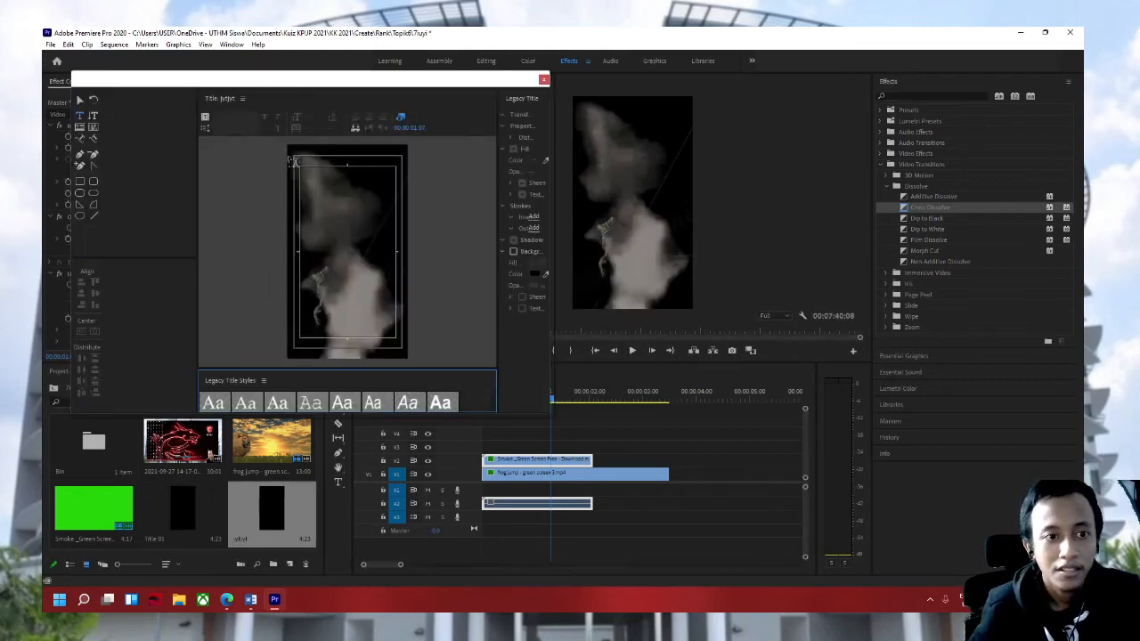
Step: Add the text "Hilang" in the upper half of the title frame and set its font to AcadEref
left_click(327, 213)
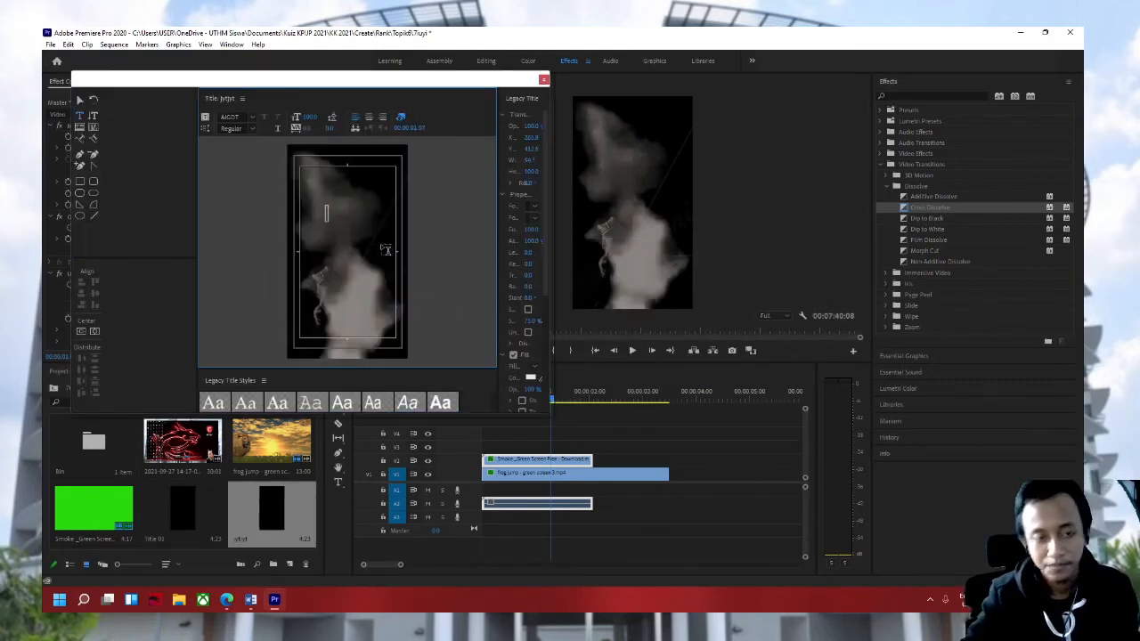
type("Hilang")
key("ctrl+a")
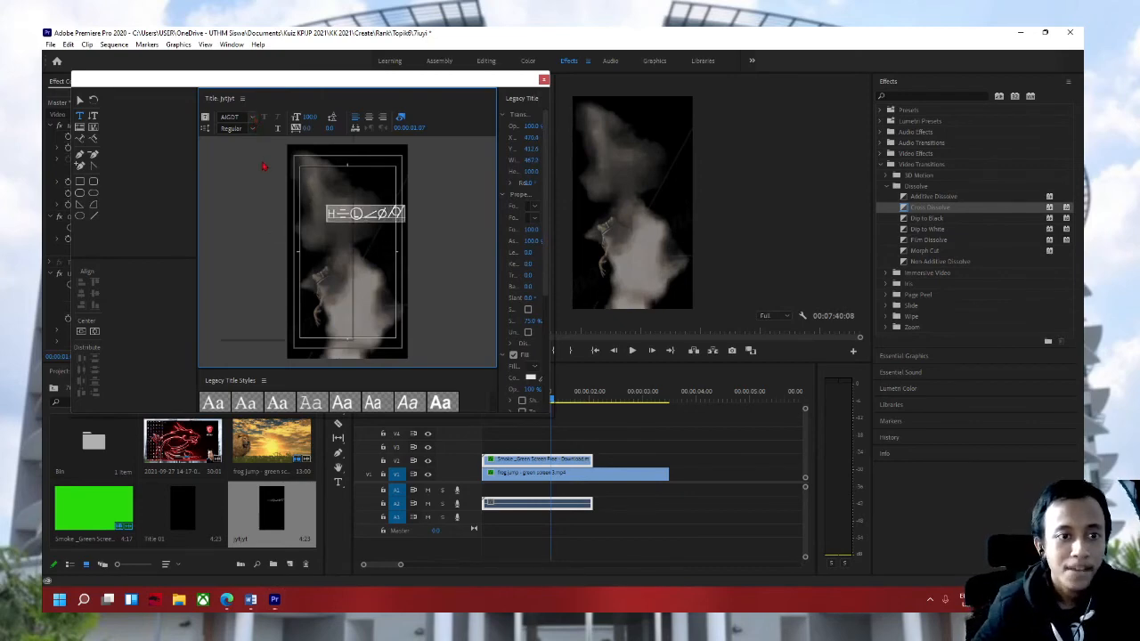
left_click(238, 117)
left_click(259, 170)
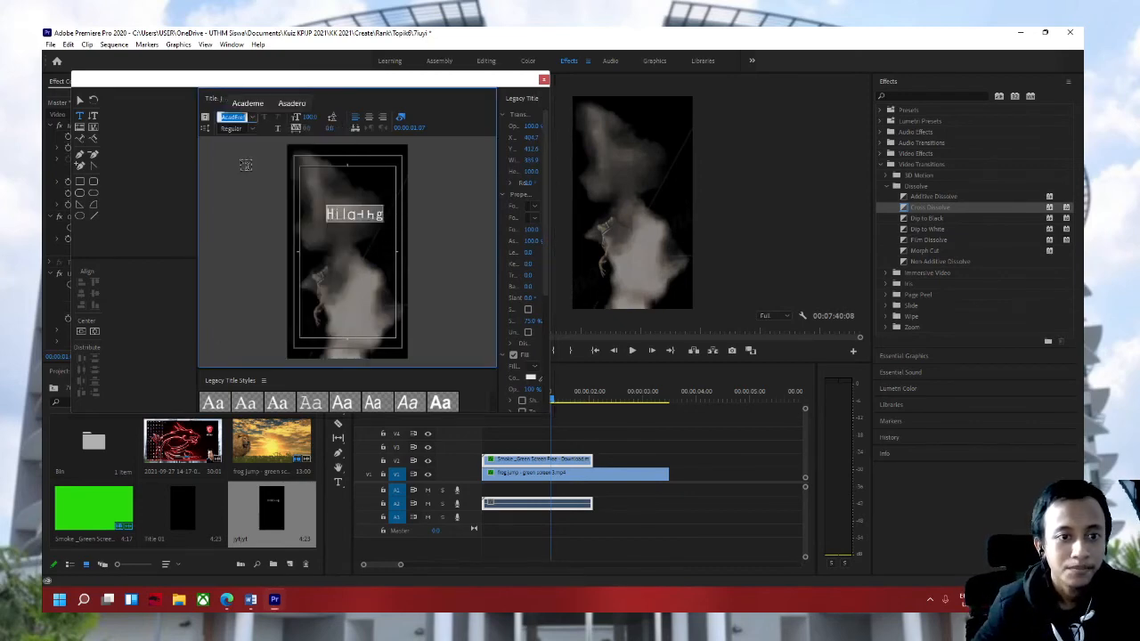
left_click(373, 258)
left_click(341, 214)
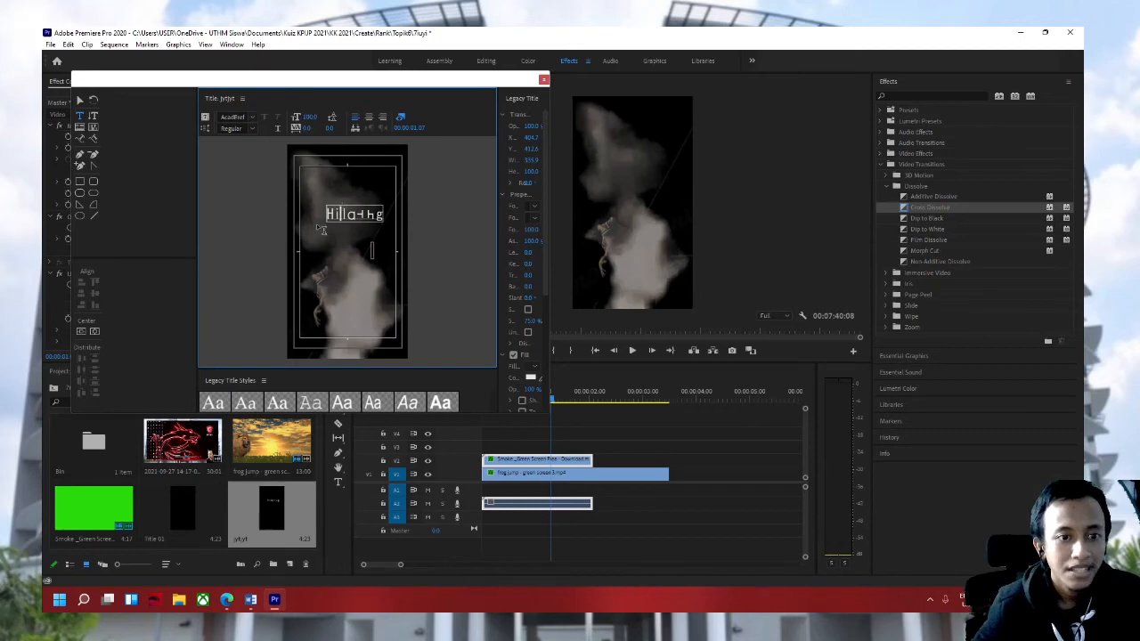
Step: Move the "Hilang" text down to the frog and enlarge the title window and its properties area
left_click(79, 100)
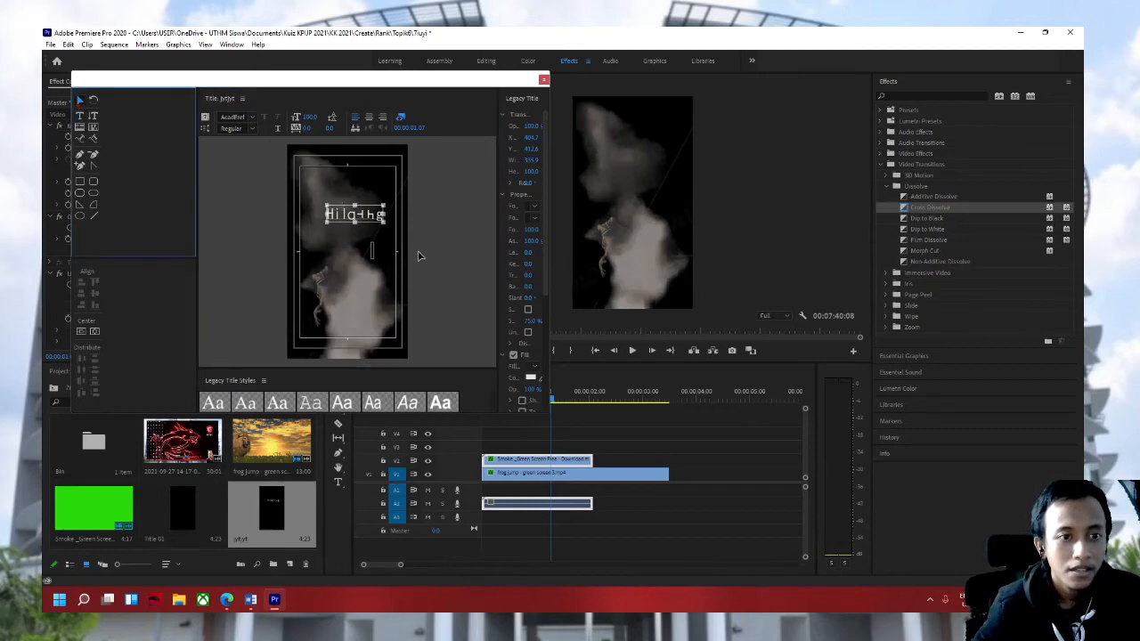
left_click_drag(356, 216, 347, 283)
left_click_drag(553, 308, 765, 315)
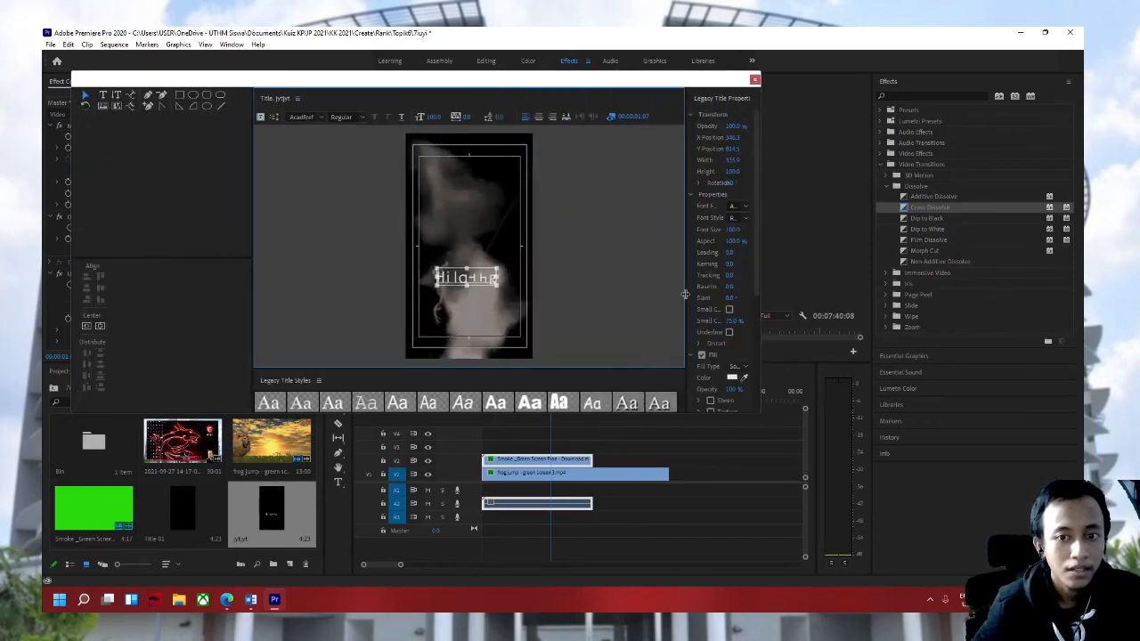
left_click_drag(685, 294, 561, 294)
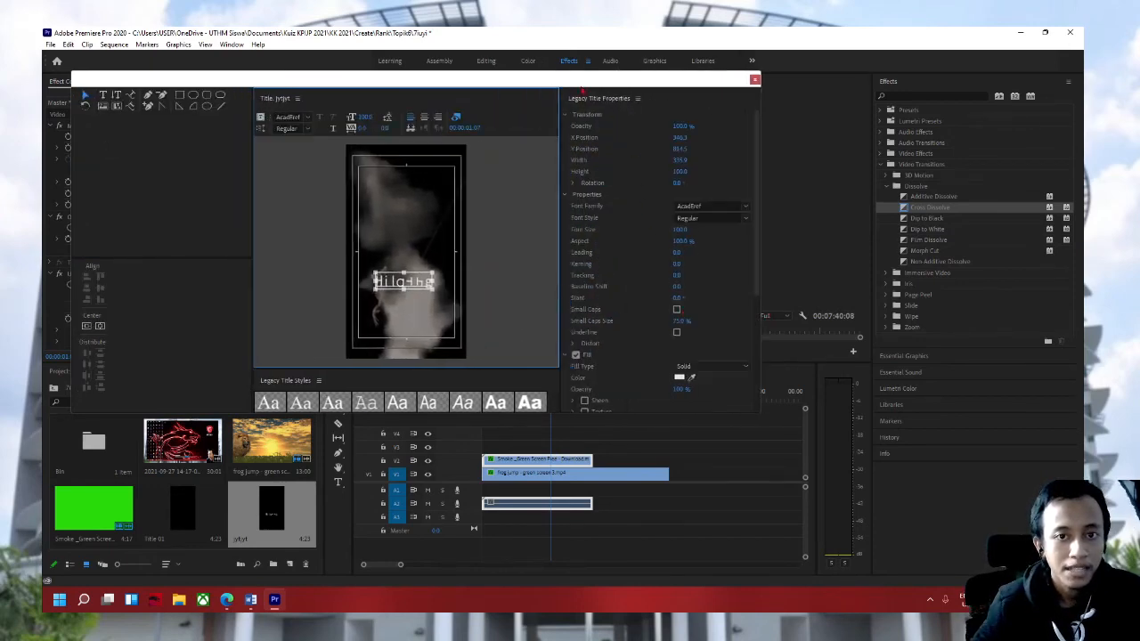
Step: Move the "Hilang" text up above the frog, to a Y position of about 526, and close the title editor
scroll(669, 360, "down", 2)
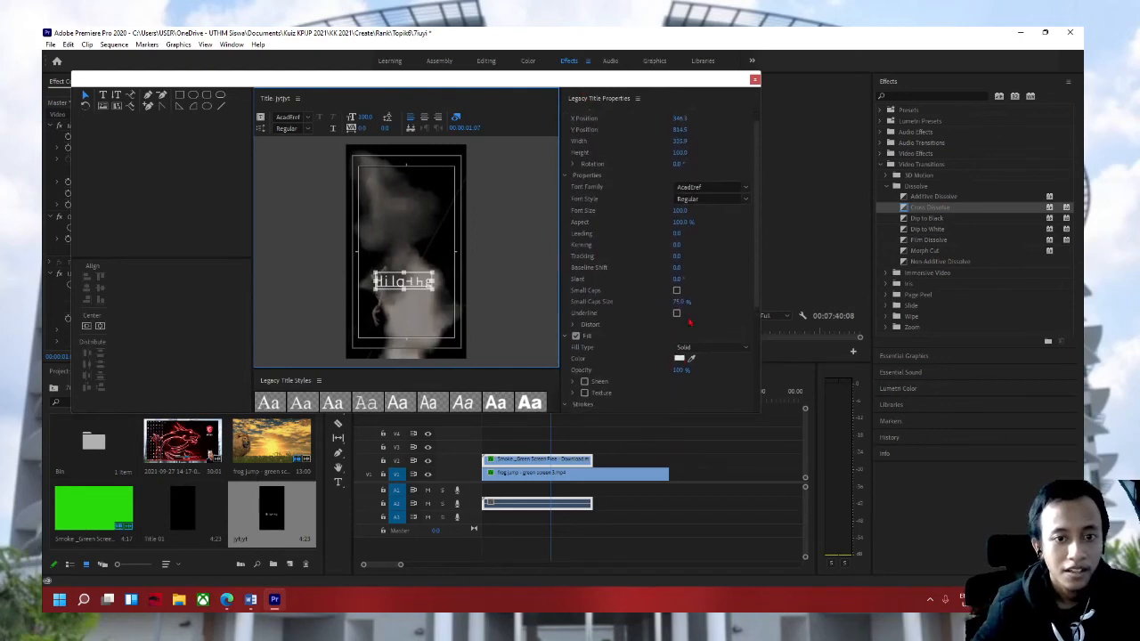
scroll(636, 140, "up", 2)
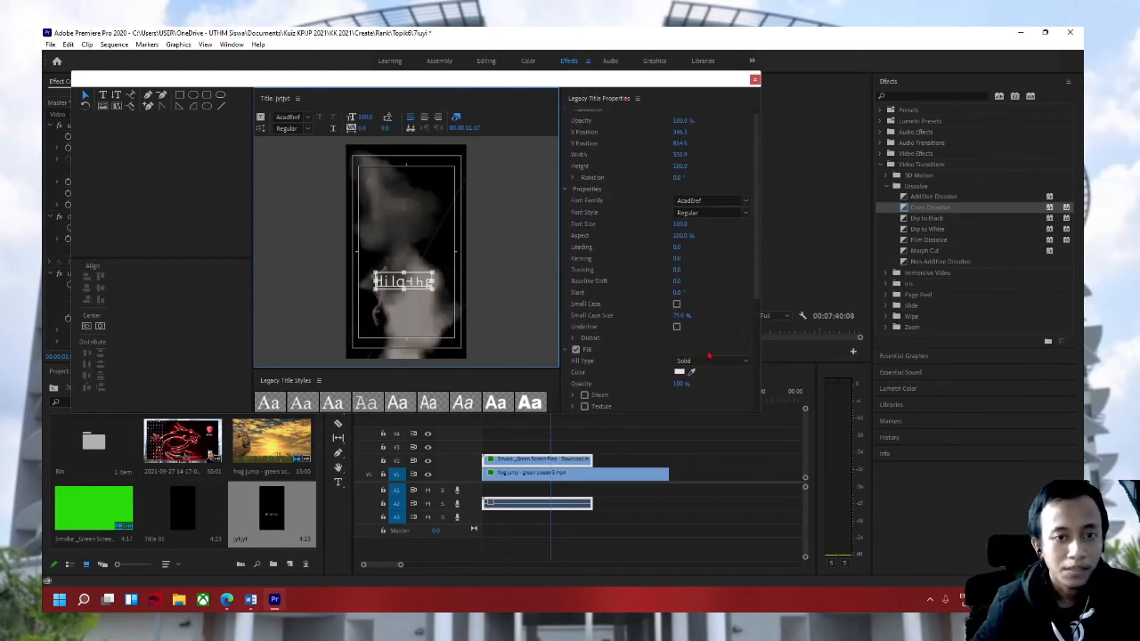
scroll(636, 176, "up", 1)
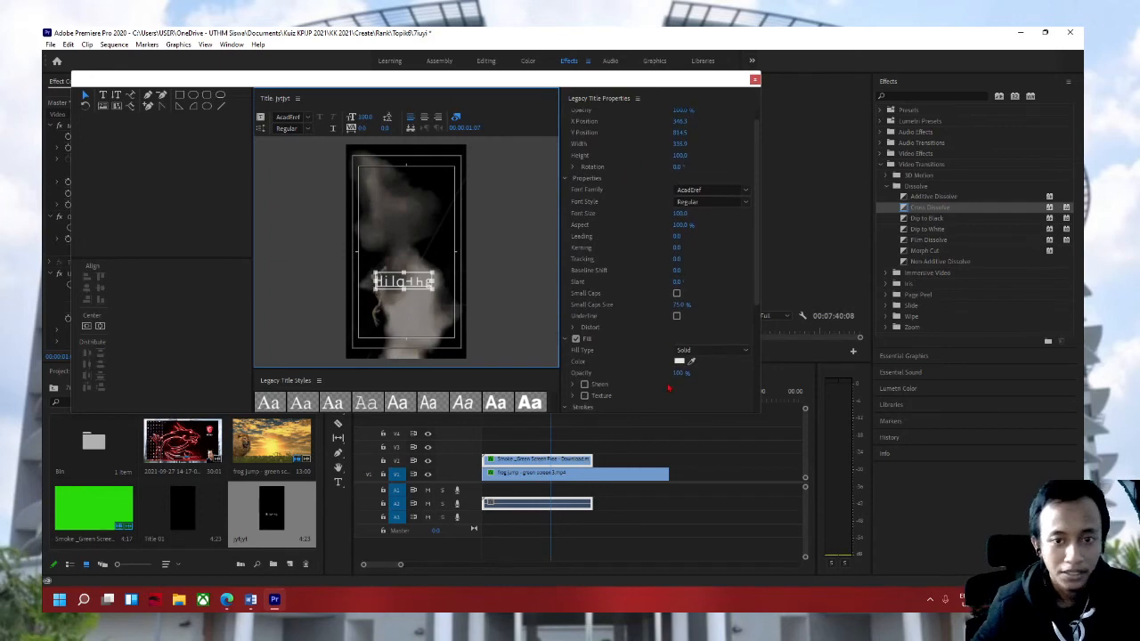
left_click_drag(406, 283, 410, 233)
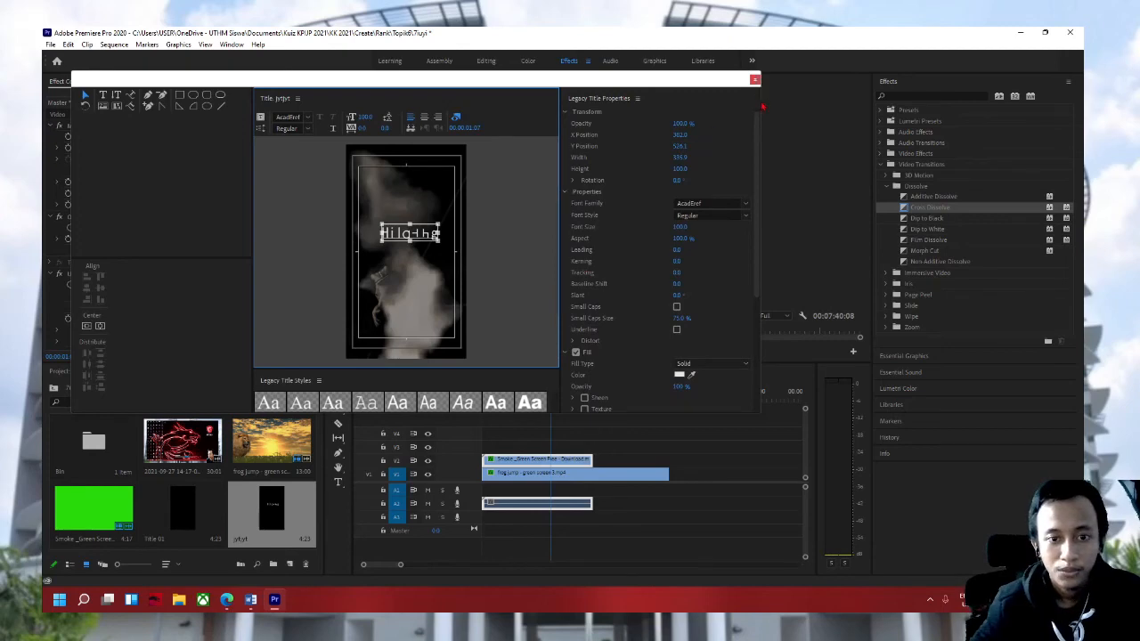
left_click(754, 81)
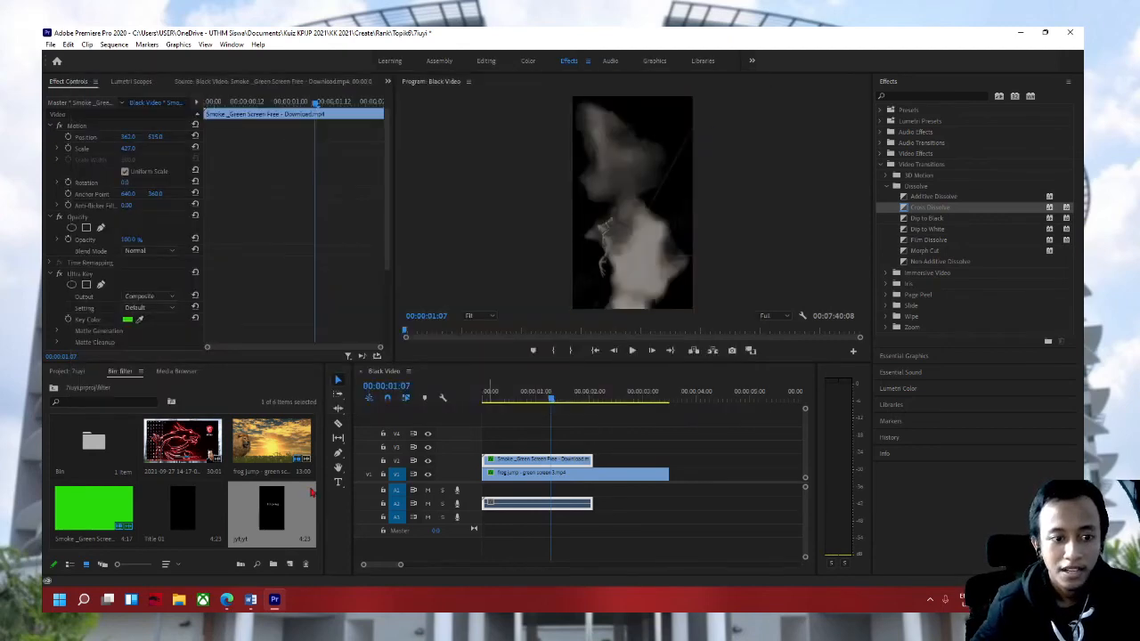
Step: Place the "jytjyt" title on track V3 at the sequence start, scrub through the sequence to 00:00:01:19, and clear the clip selection
left_click_drag(439, 517, 465, 455)
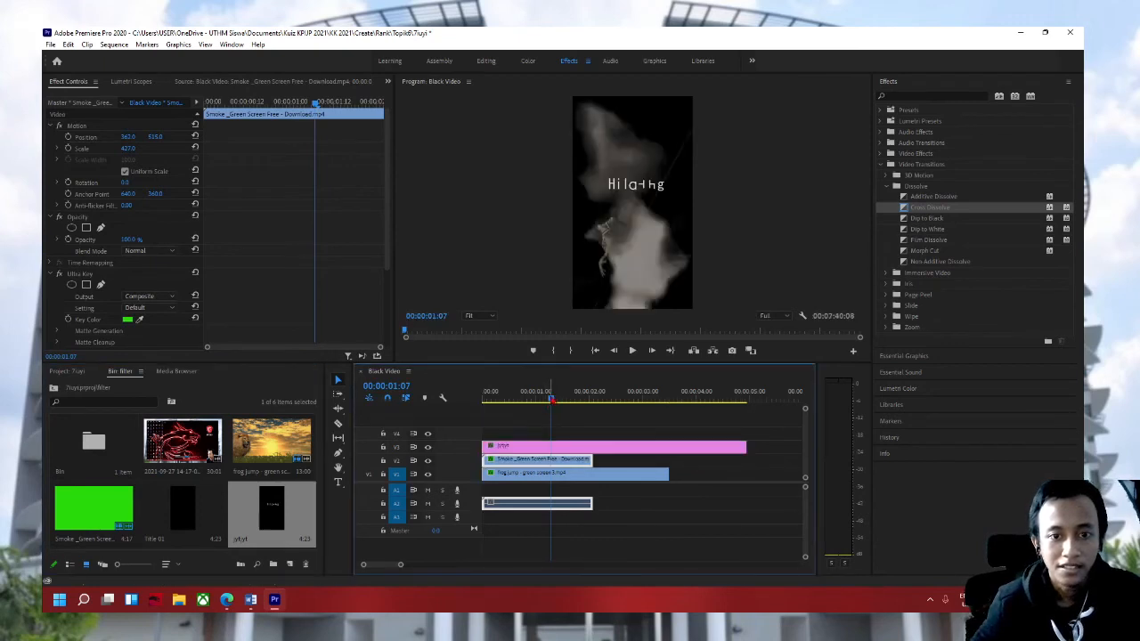
key("Home")
left_click_drag(466, 411, 577, 417)
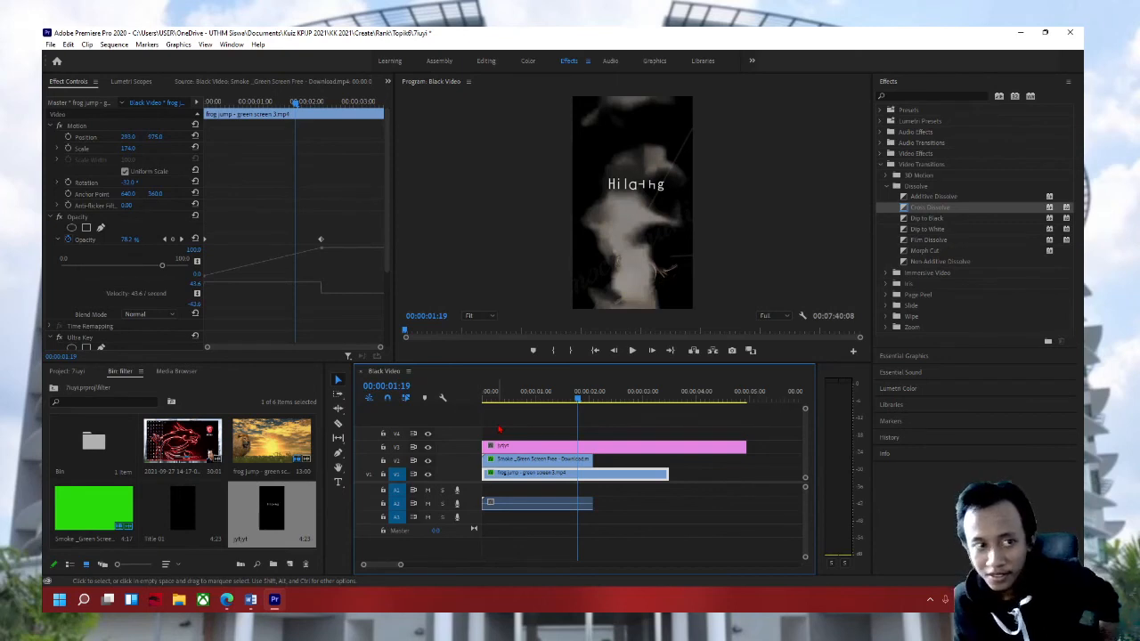
left_click(591, 546)
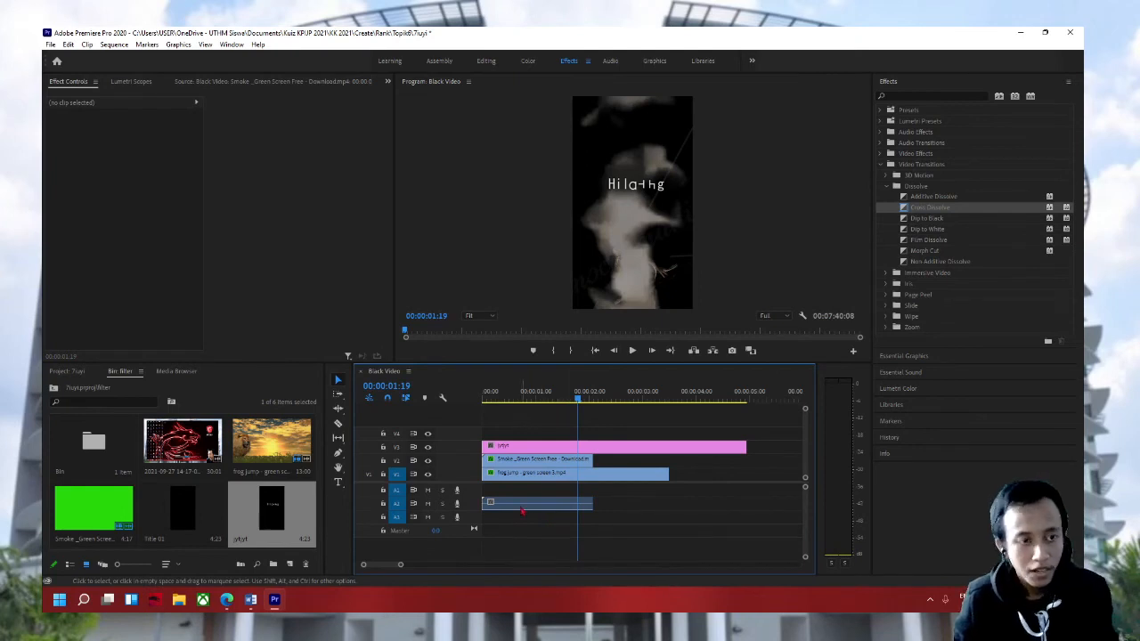
left_click(52, 45)
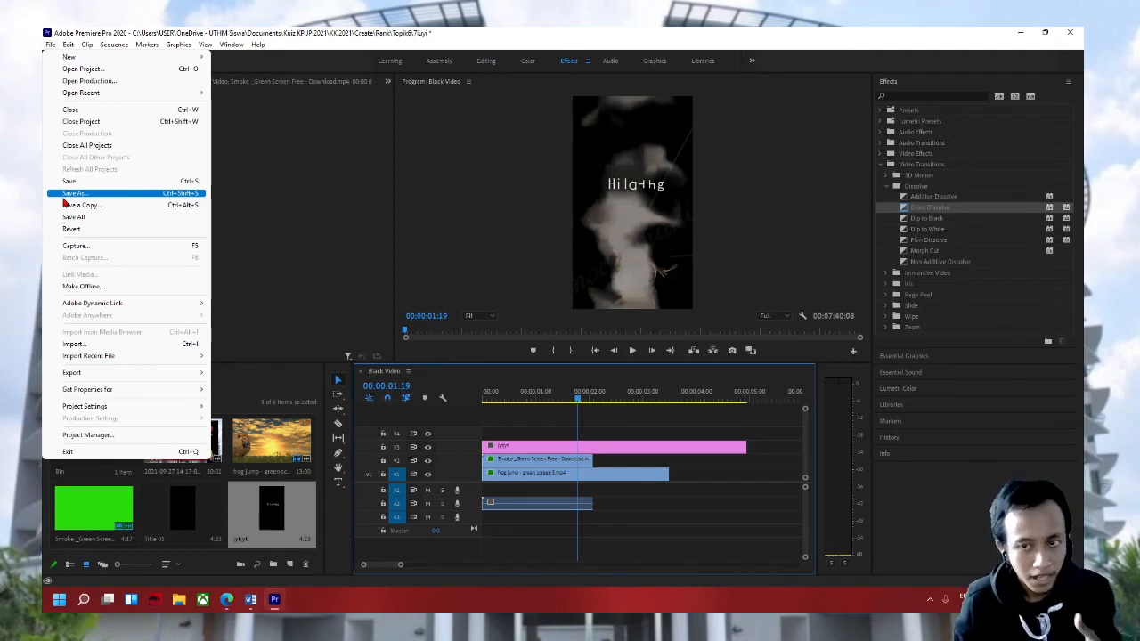
left_click(64, 195)
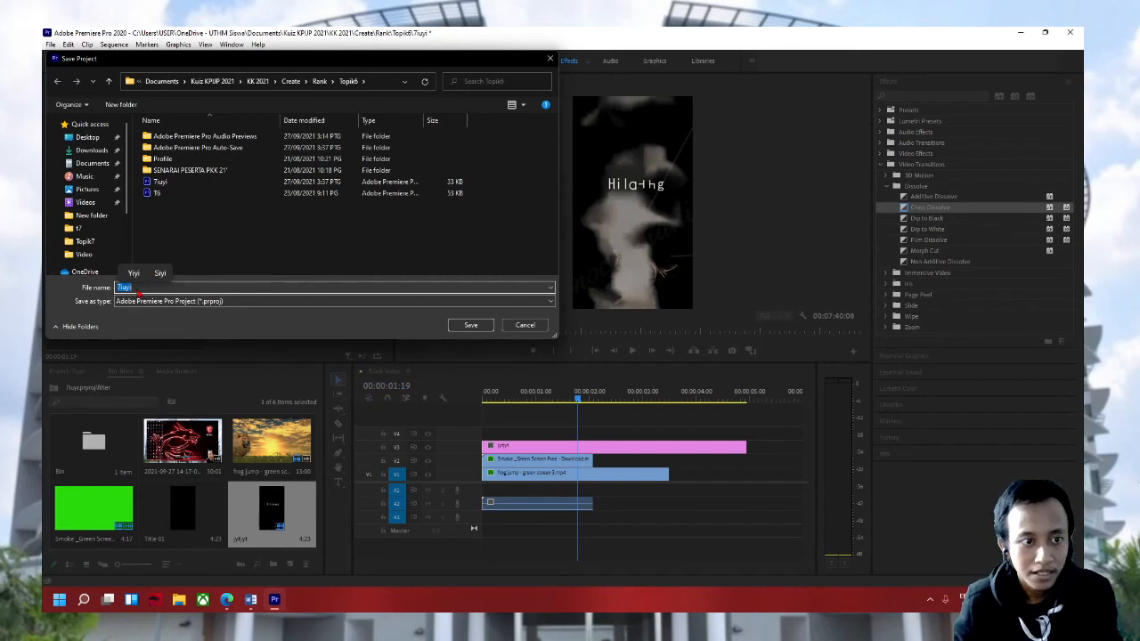
left_click(209, 193)
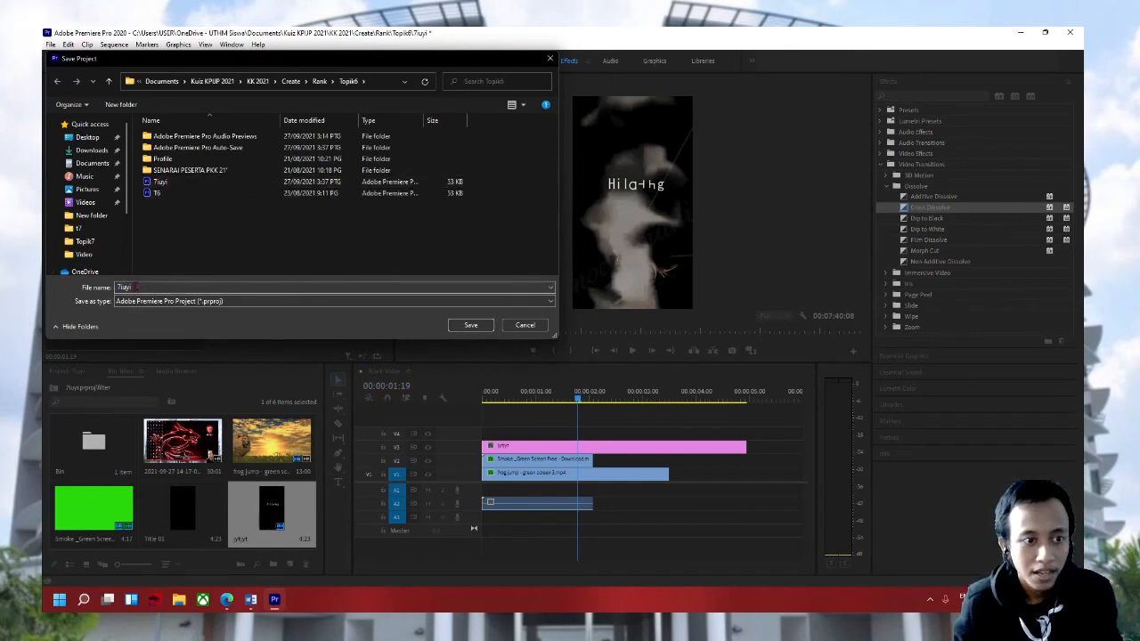
left_click(136, 285)
left_click(454, 325)
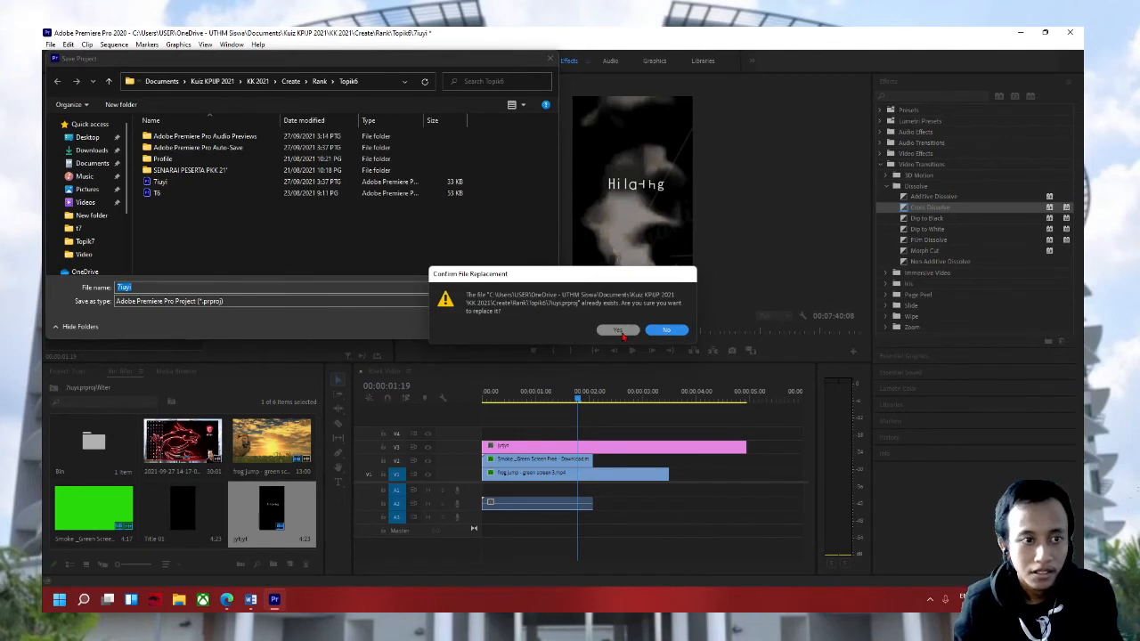
left_click(666, 329)
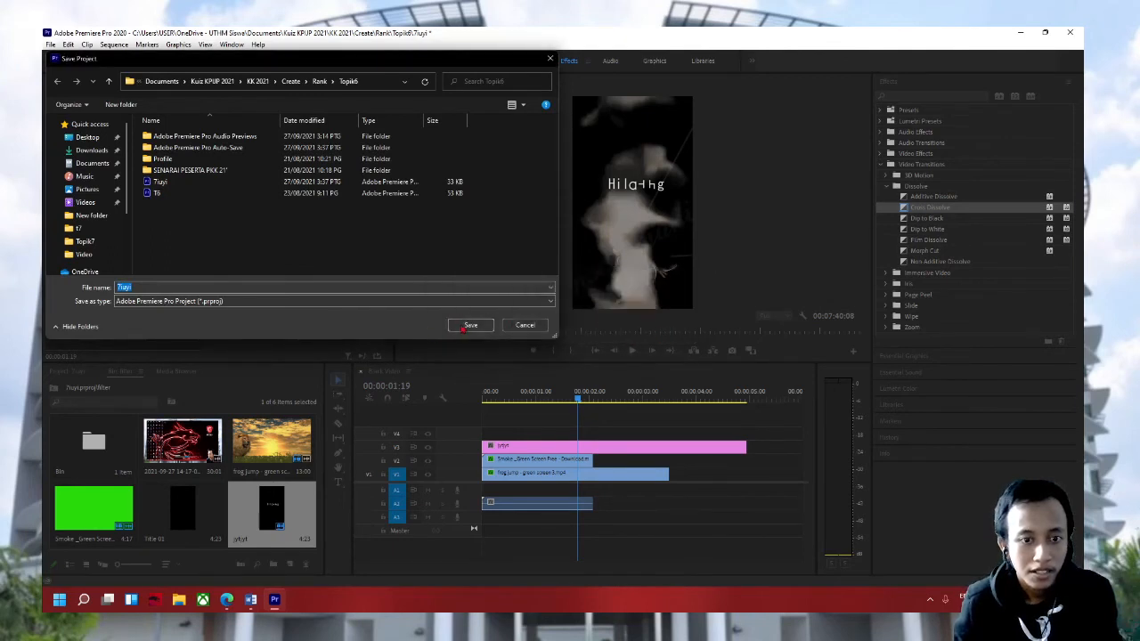
left_click(524, 325)
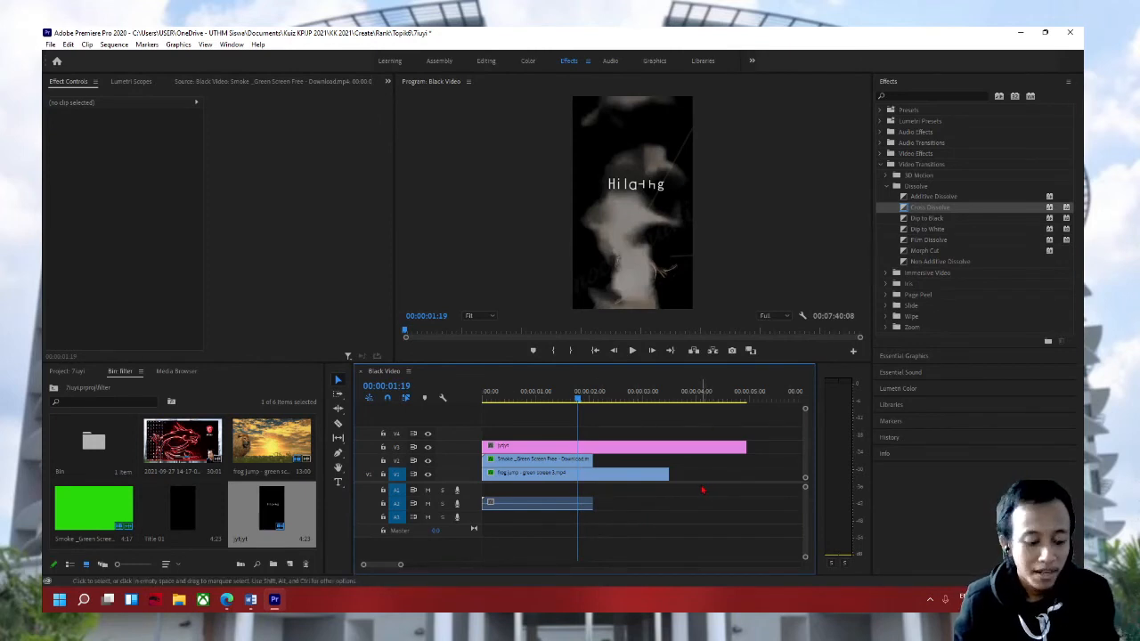
Step: Save the project under its existing name and start a media export of the Black Video sequence
key("ctrl+s")
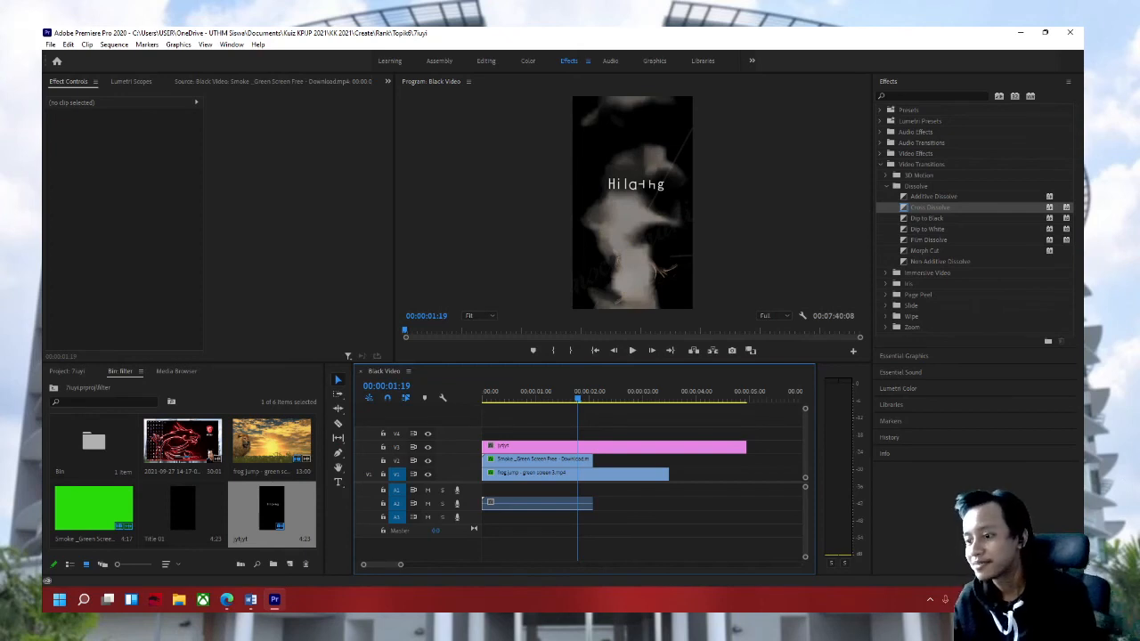
key("ctrl+m")
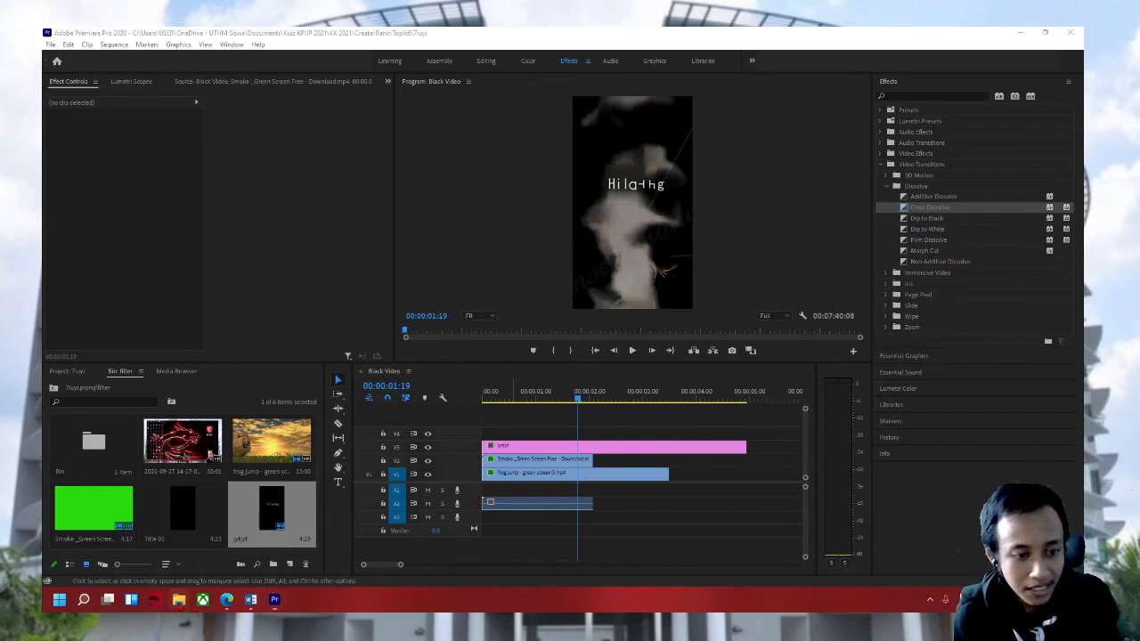
Step: Switch to File Explorer, create a folder named "Editor" inside the Videos folder, and open it
left_click(178, 600)
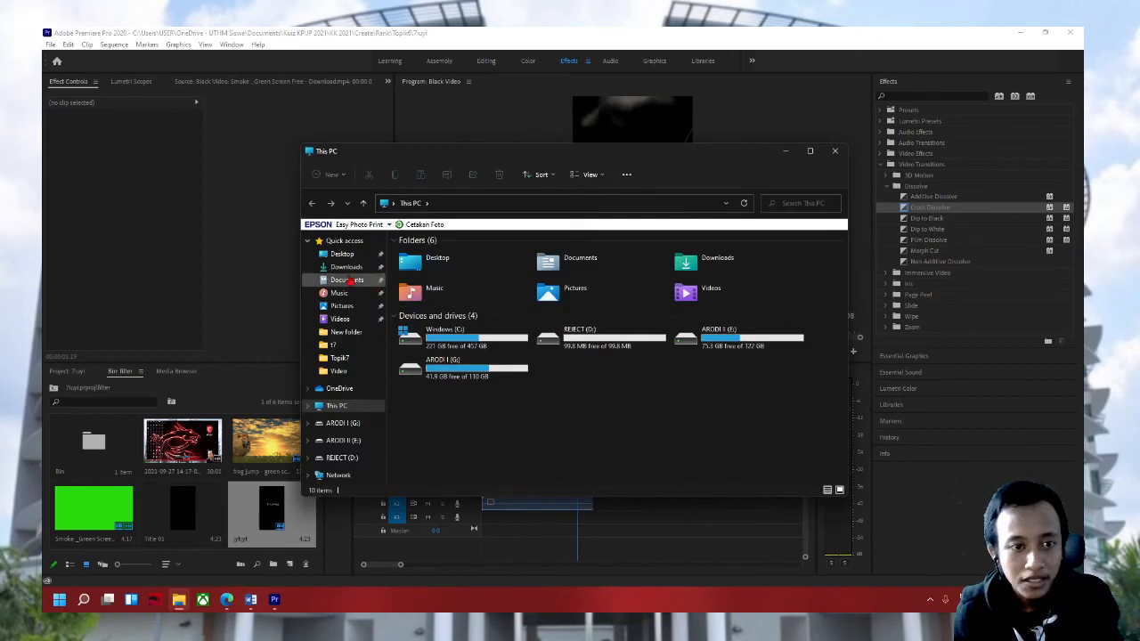
left_click(346, 280)
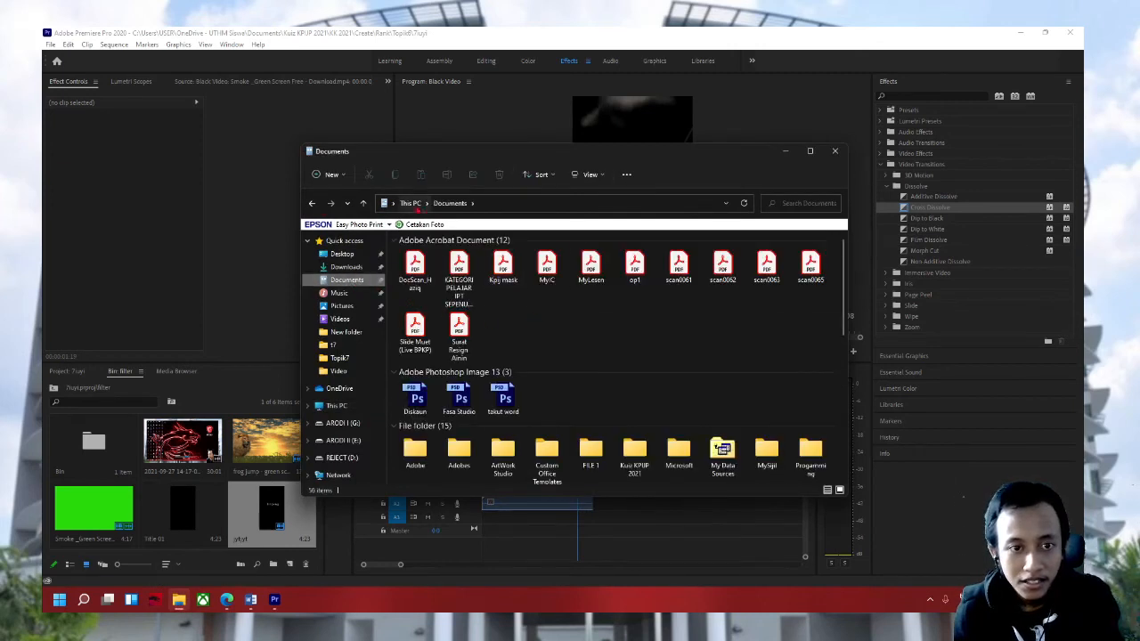
left_click(340, 332)
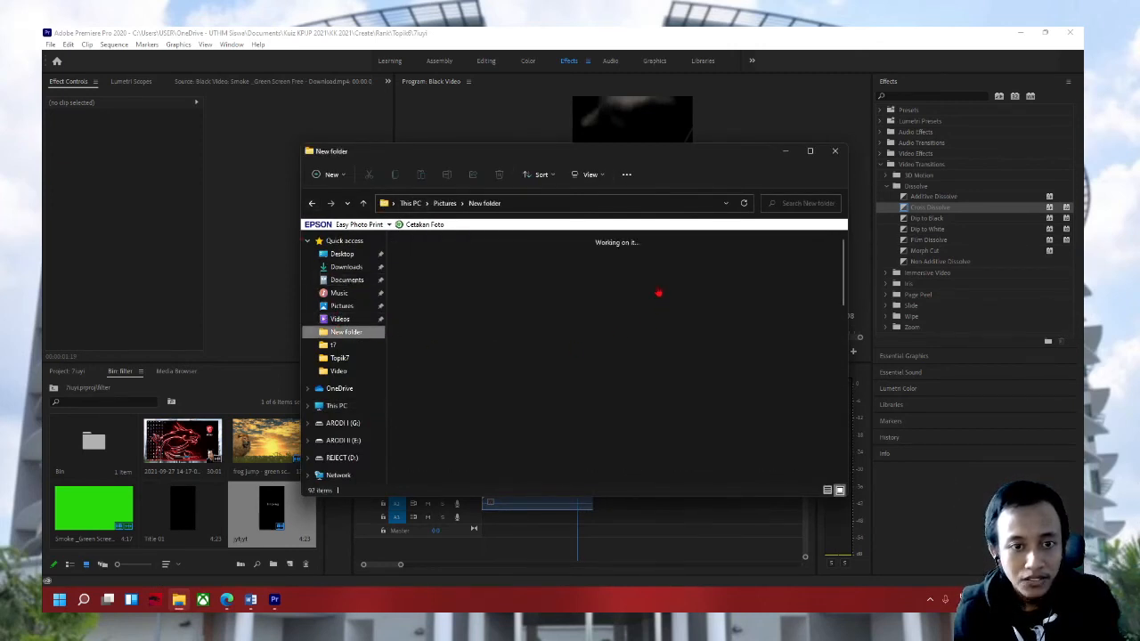
left_click(338, 319)
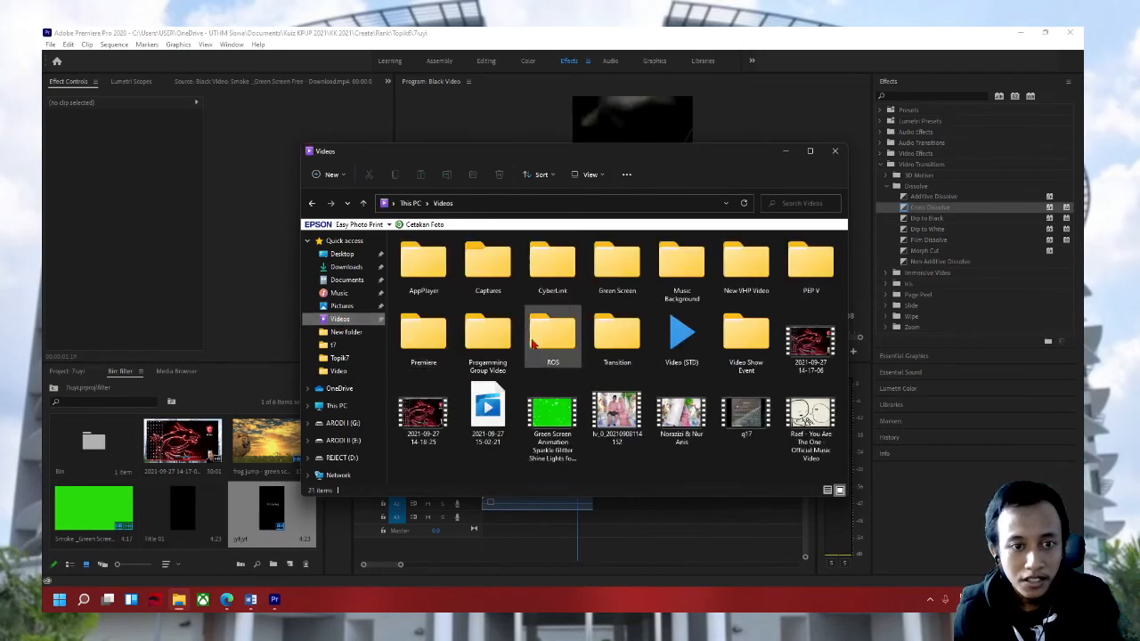
left_click(330, 174)
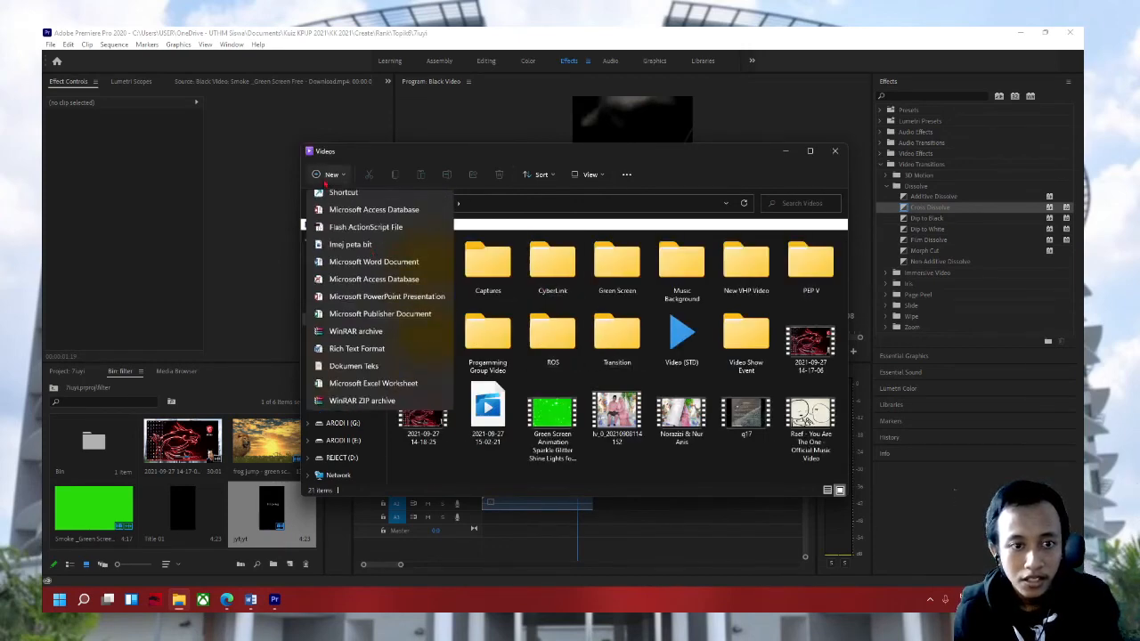
left_click(327, 195)
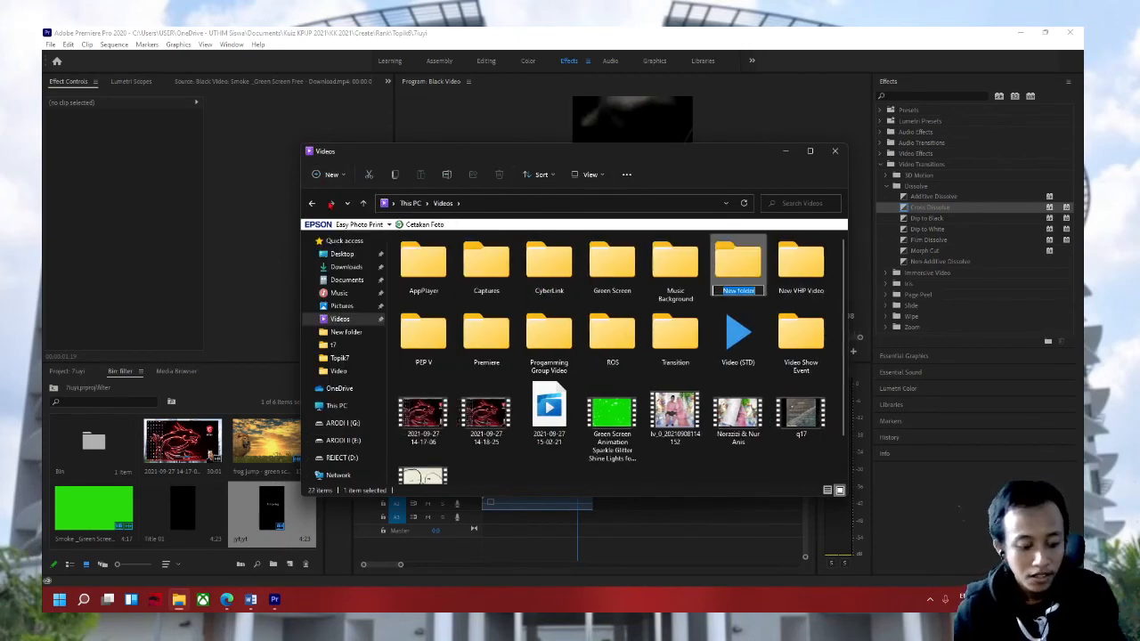
type("Editor")
key("Return")
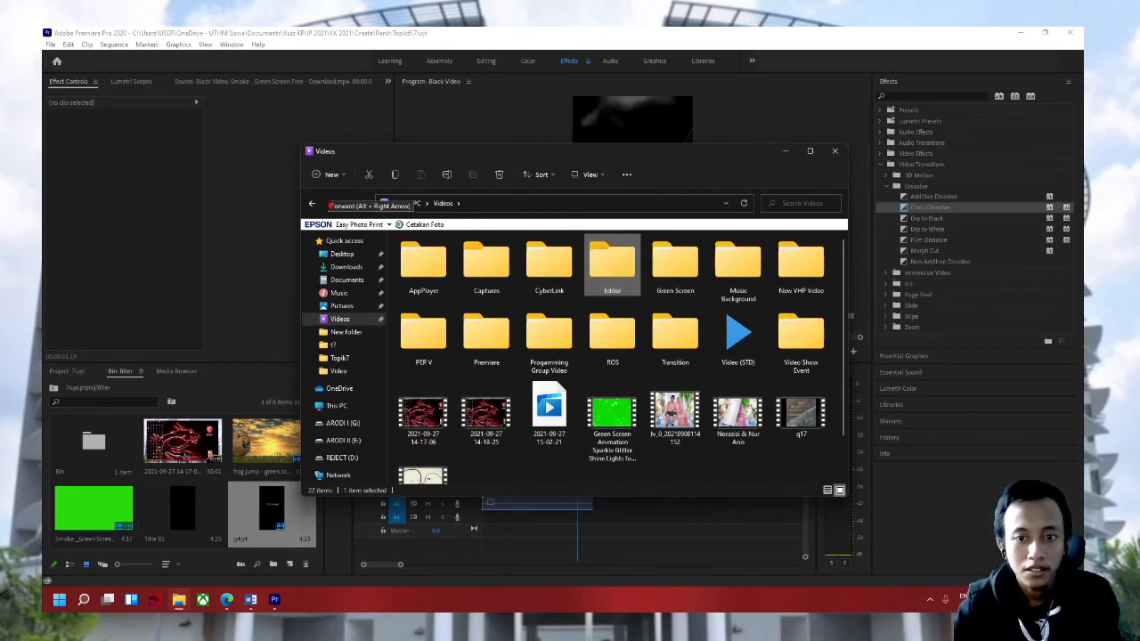
key("Return")
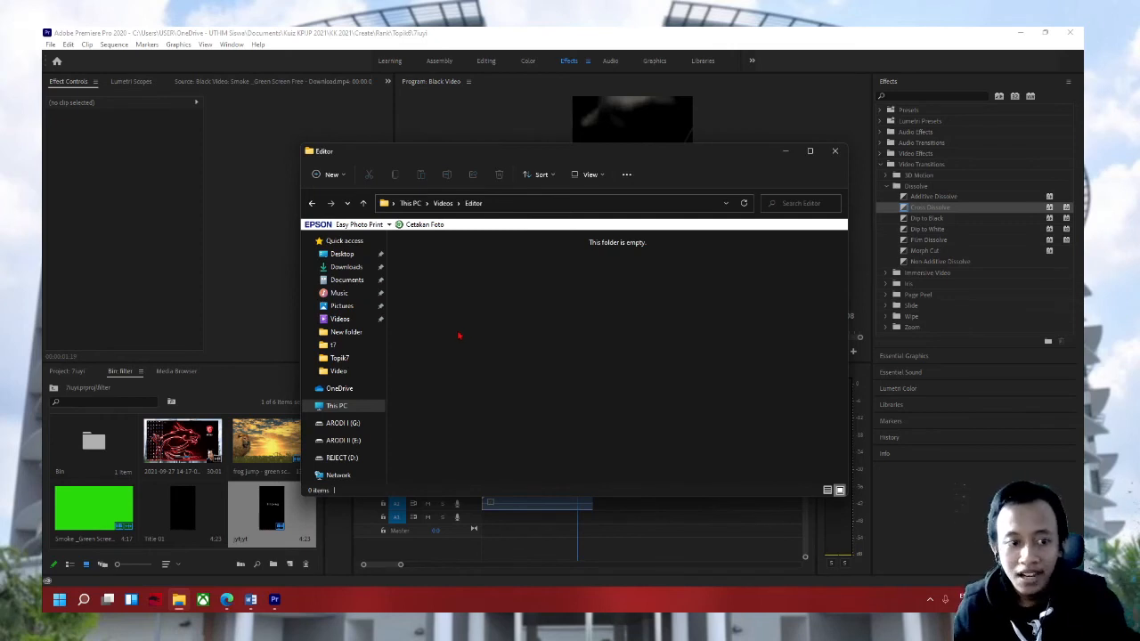
Step: Switch back to Adobe Premiere Pro and close the program completely
left_click(199, 448)
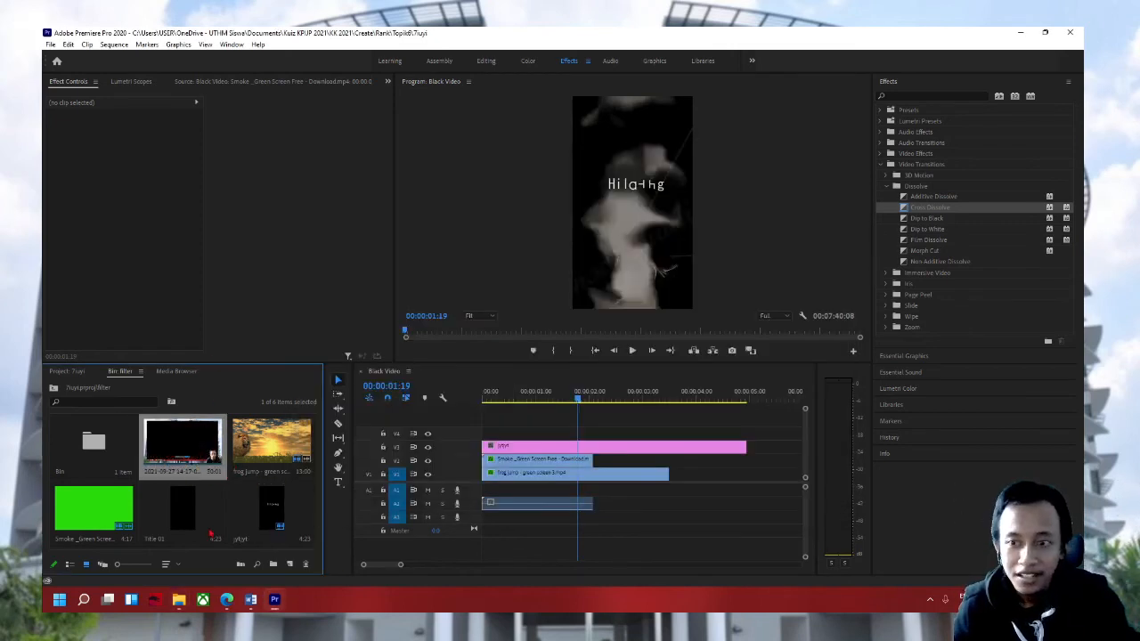
left_click(1071, 33)
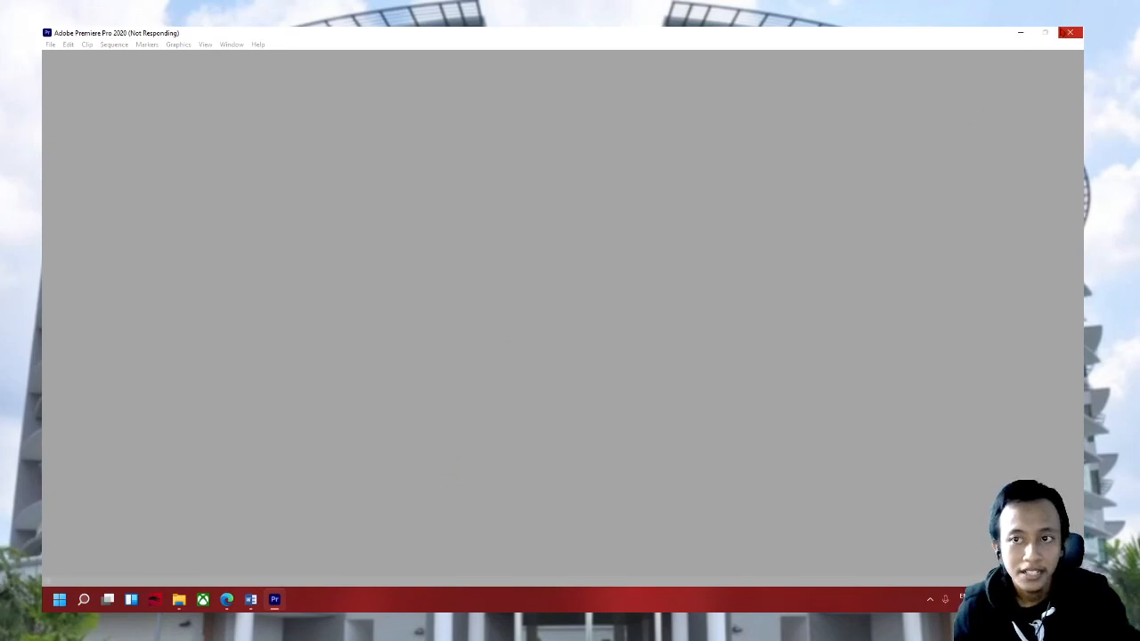
left_click(279, 604)
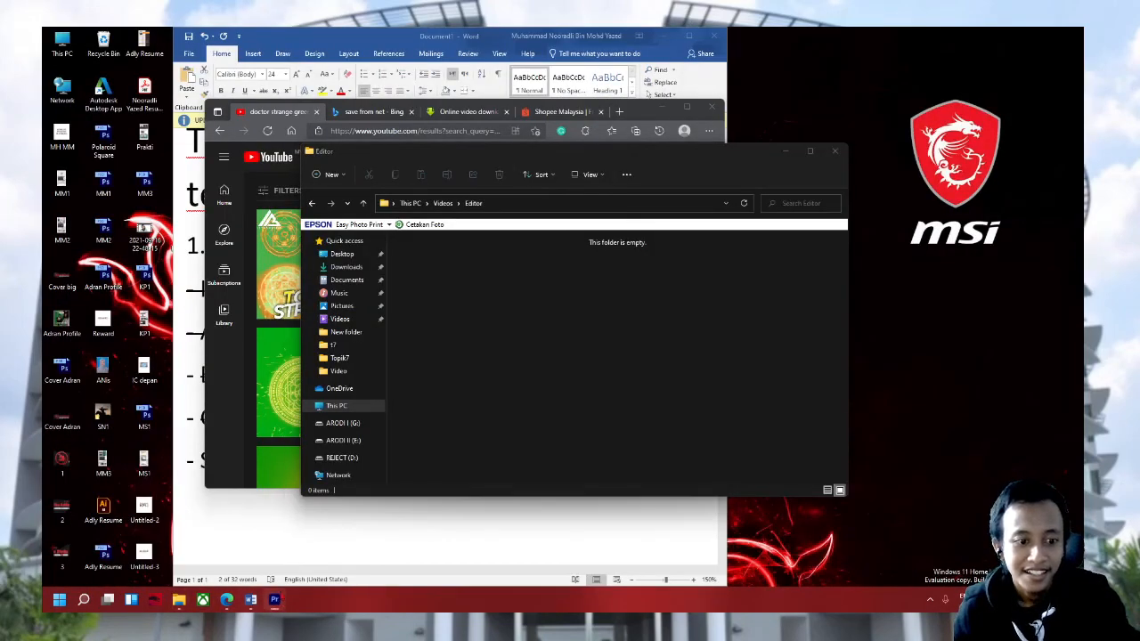
right_click(279, 602)
left_click(271, 573)
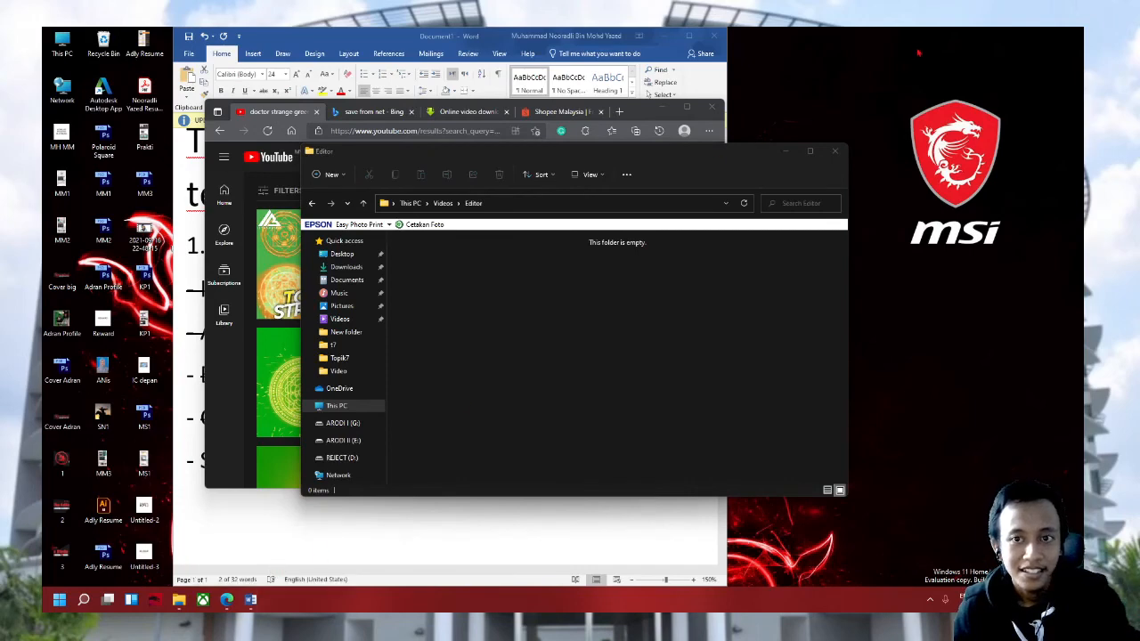
Step: Search the installed apps for "premie" and launch Adobe Premiere Pro 2020 again
left_click(286, 557)
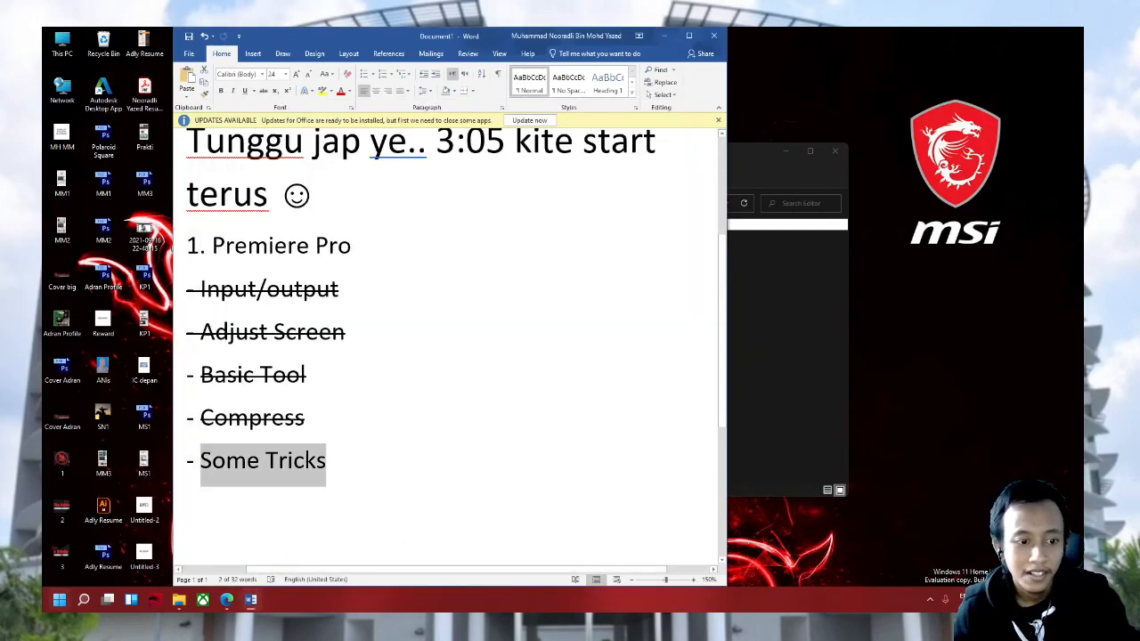
left_click(59, 599)
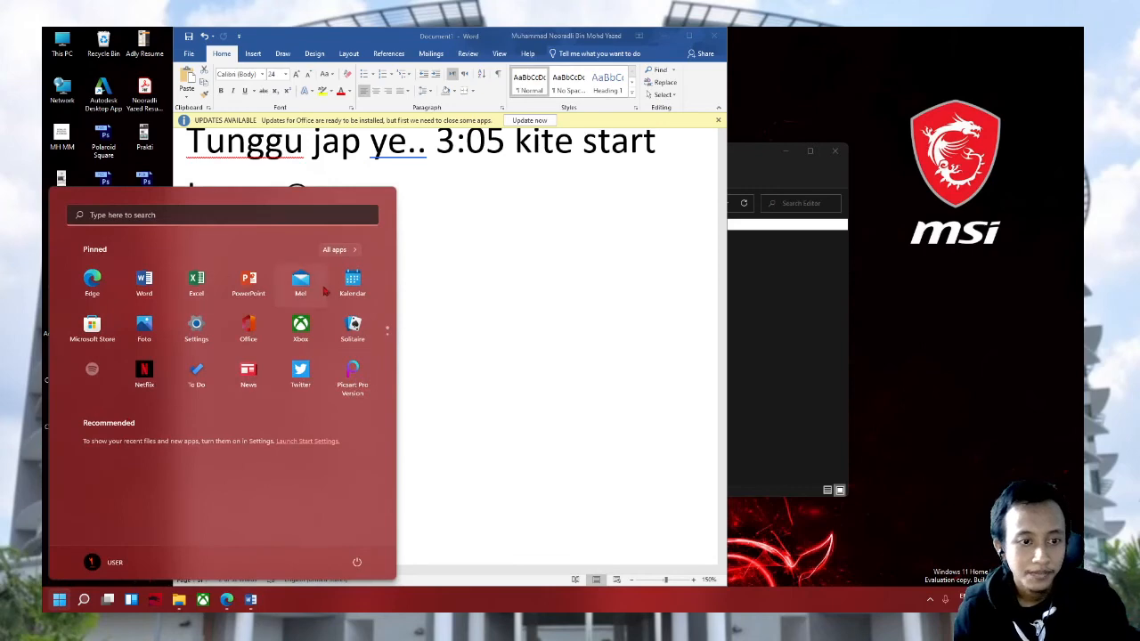
left_click(153, 215)
type("premie")
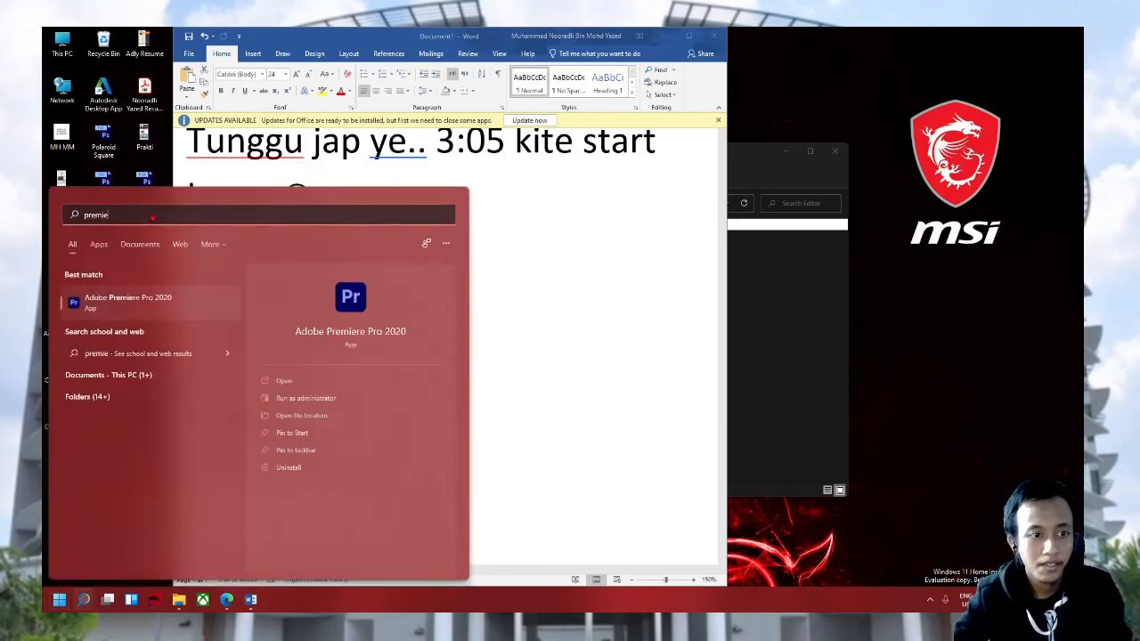
key("Escape")
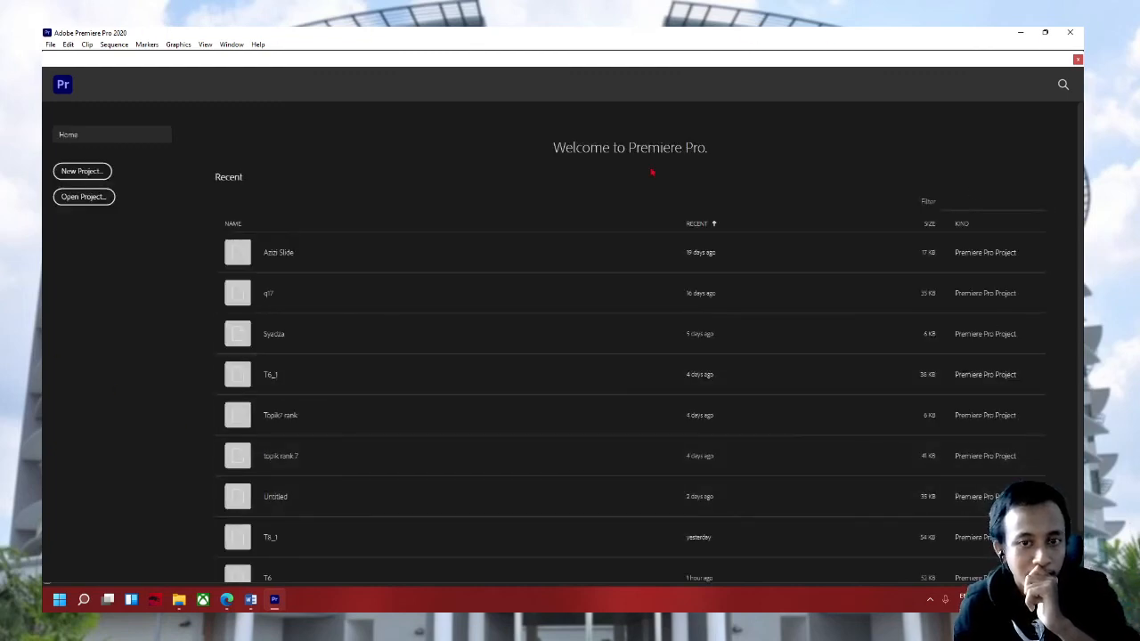
Step: Look through the recent projects and open the T6_1 project
scroll(348, 230, "down", 1)
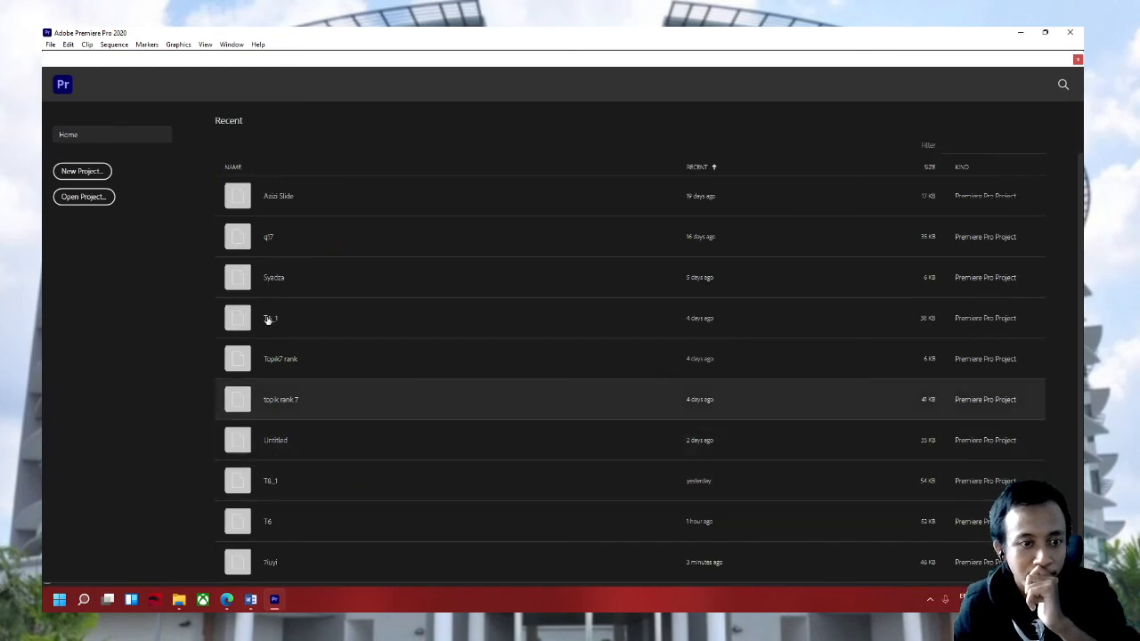
scroll(268, 321, "up", 1)
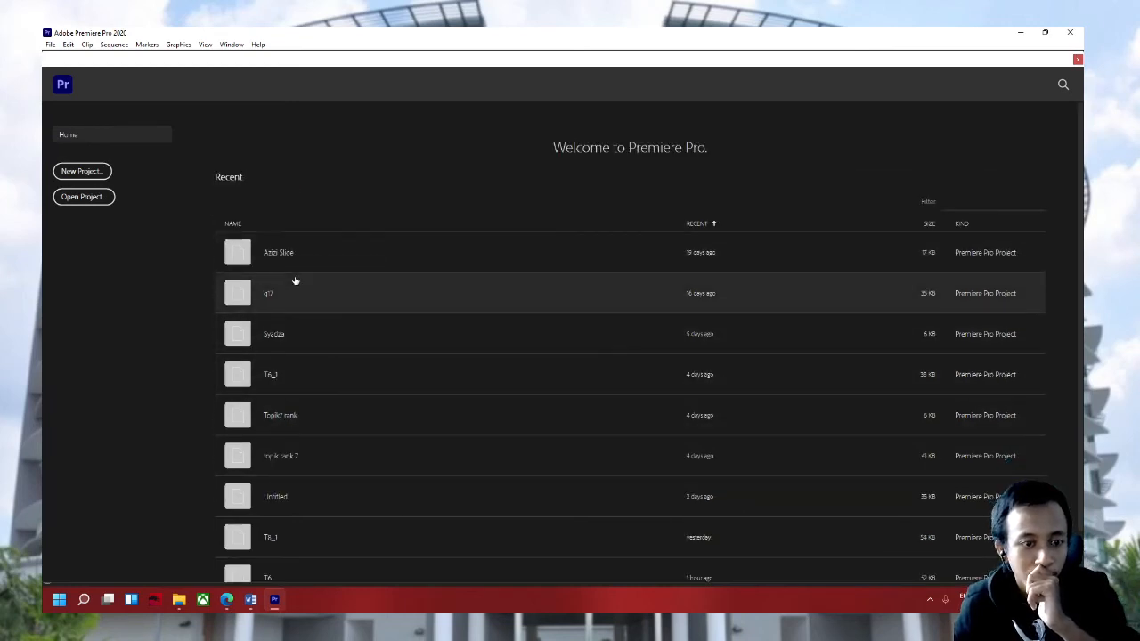
scroll(297, 303, "down", 1)
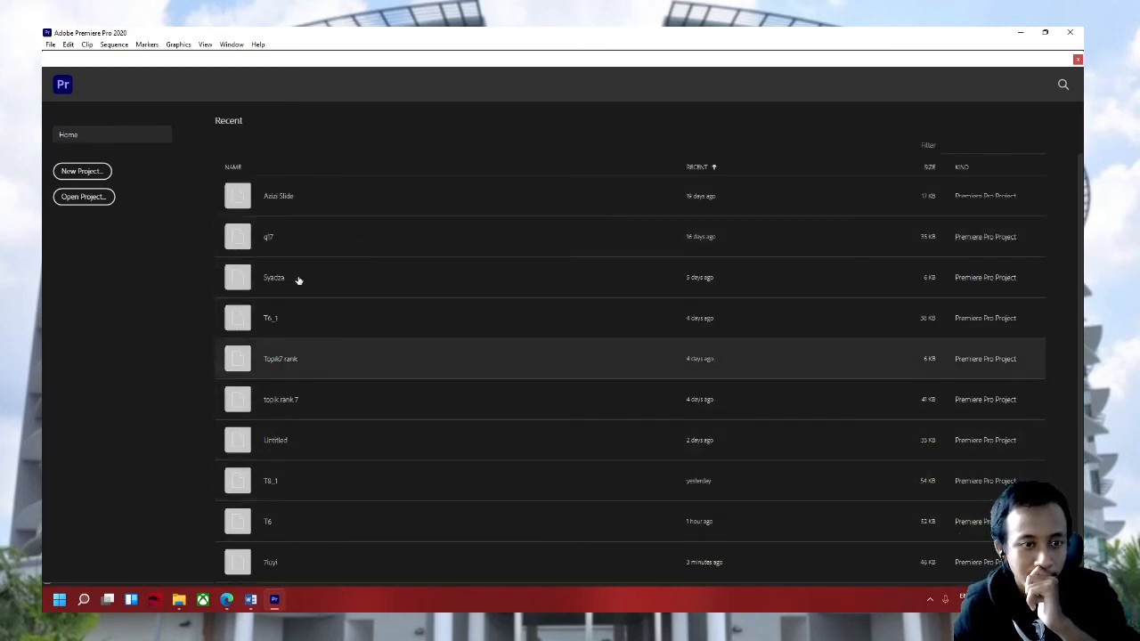
scroll(281, 214, "up", 1)
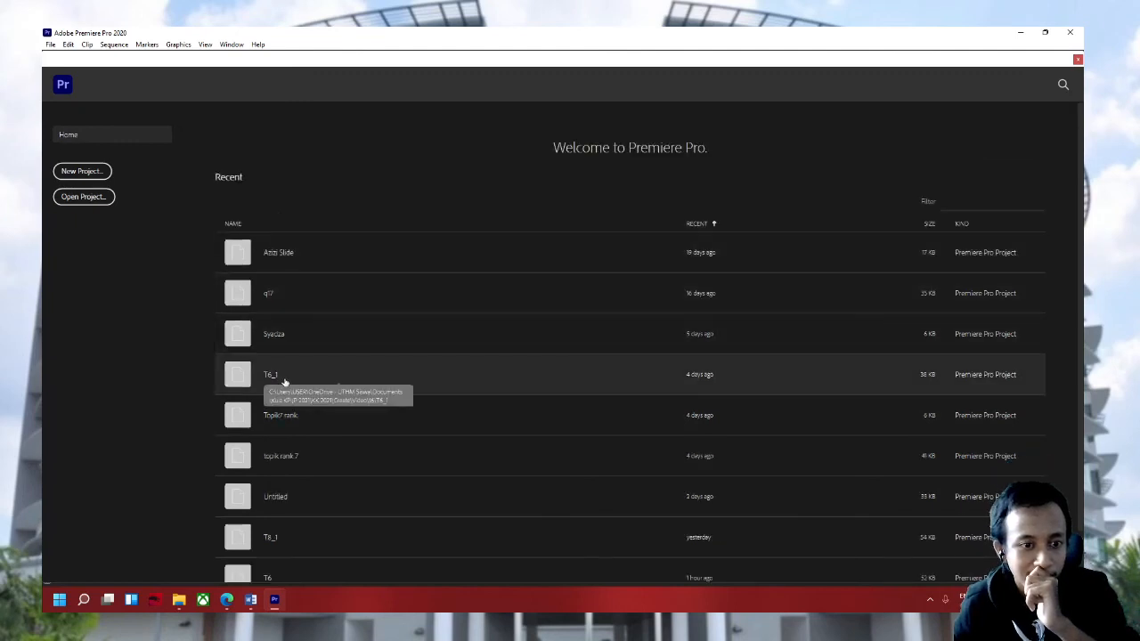
left_click(286, 381)
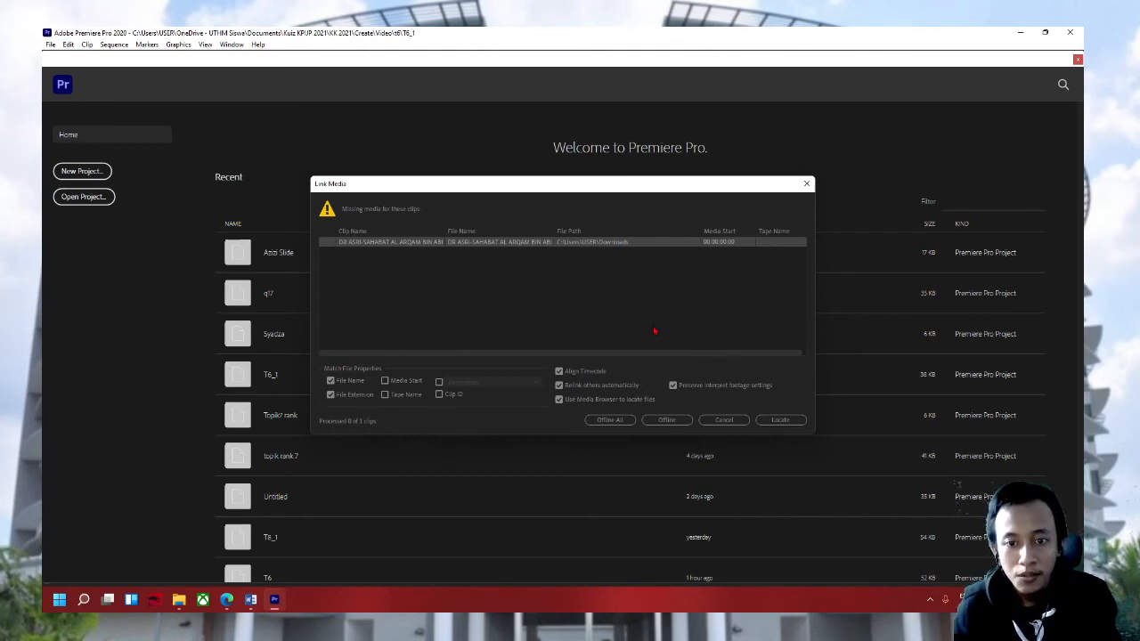
left_click(787, 422)
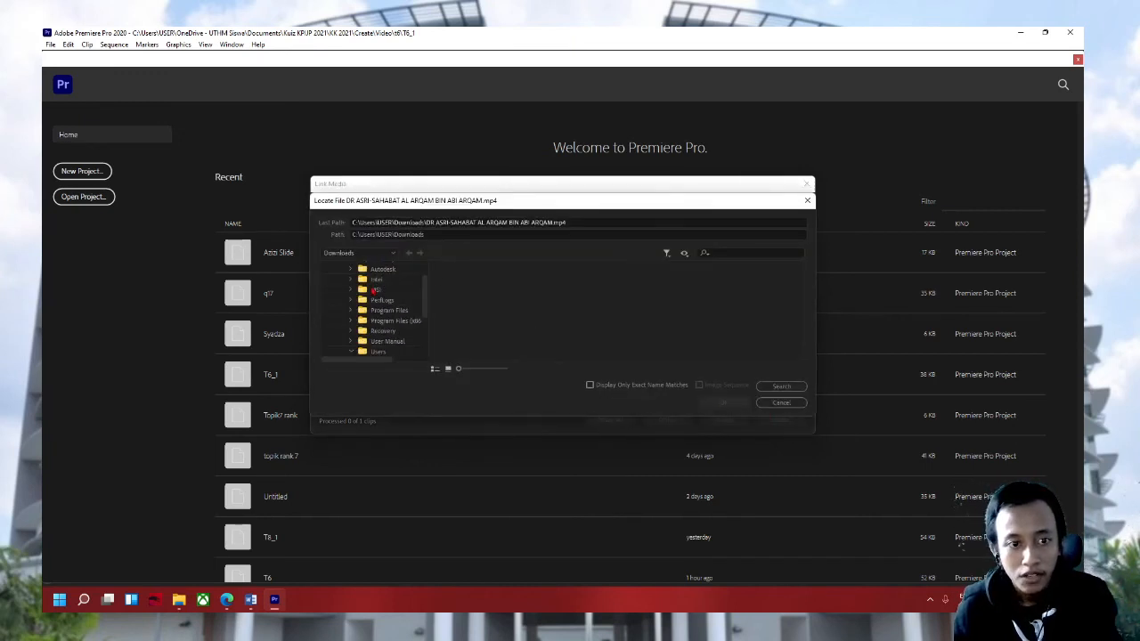
left_click(375, 291)
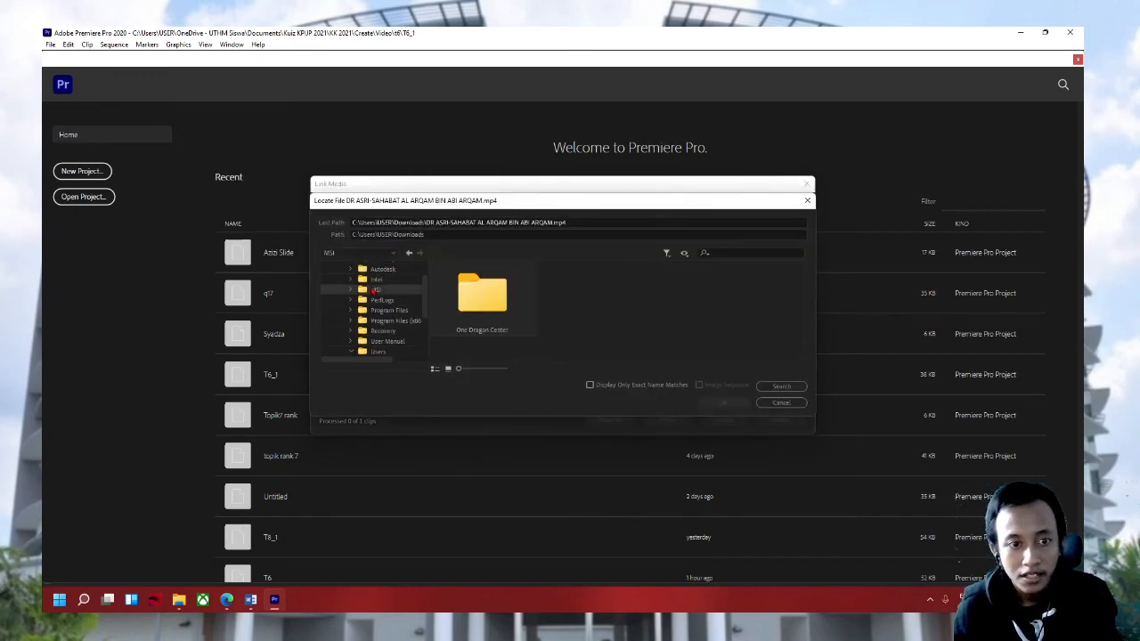
left_click(781, 404)
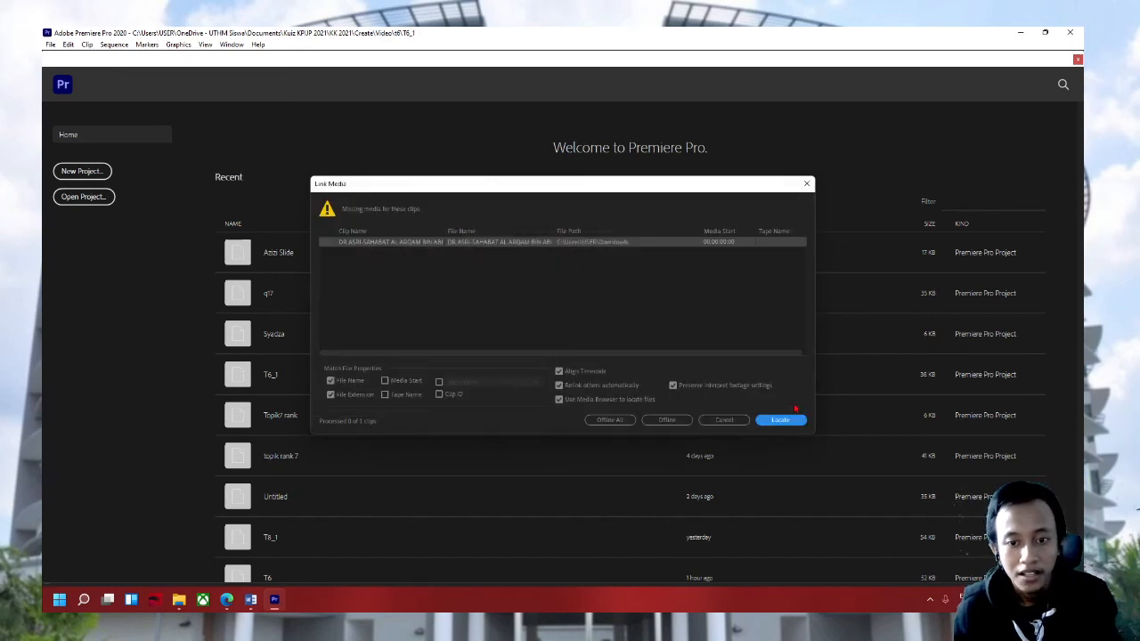
Step: Mark all missing media as offline to finish opening the T6_1 project
left_click(610, 420)
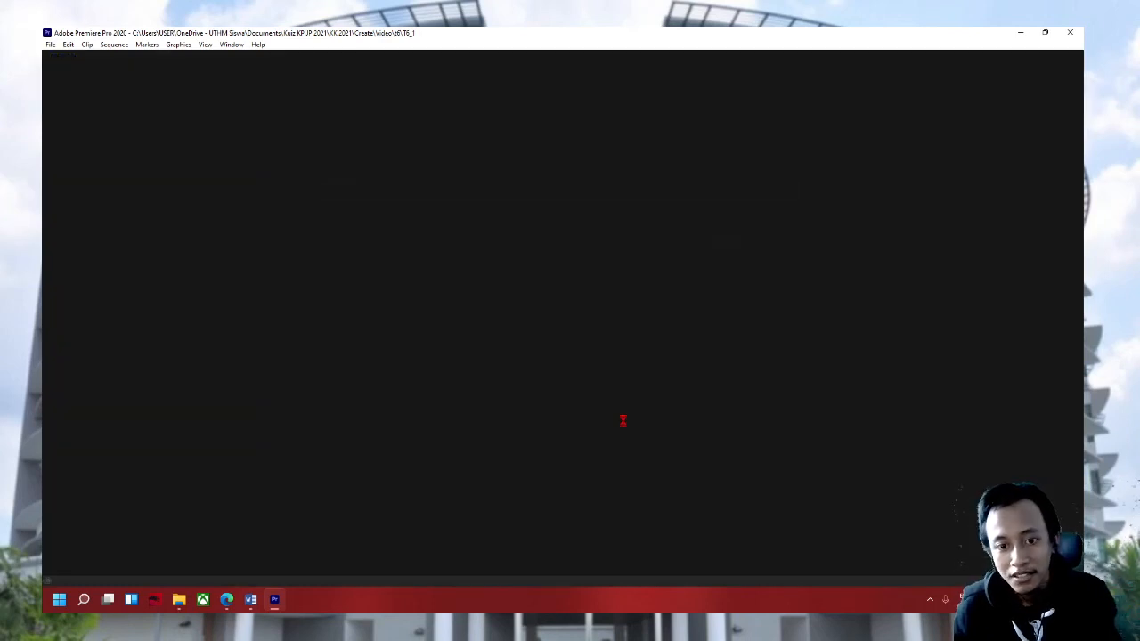
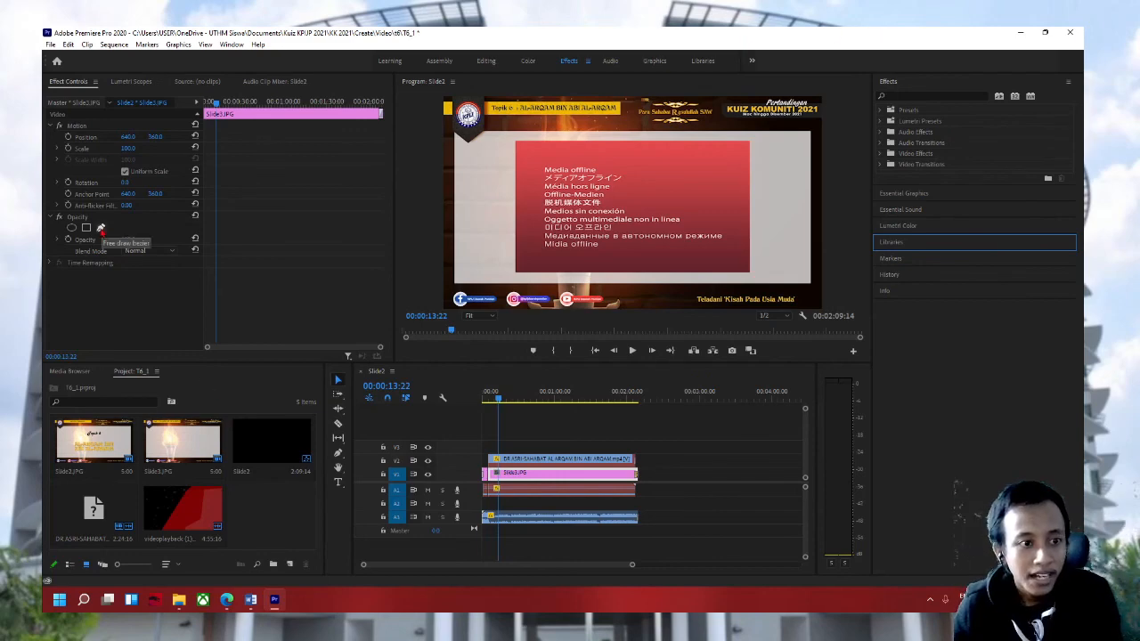
Step: Draw a closed freehand opacity mask on the Slide3.JPG clip, spanning the lower-left part of the frame
left_click(101, 229)
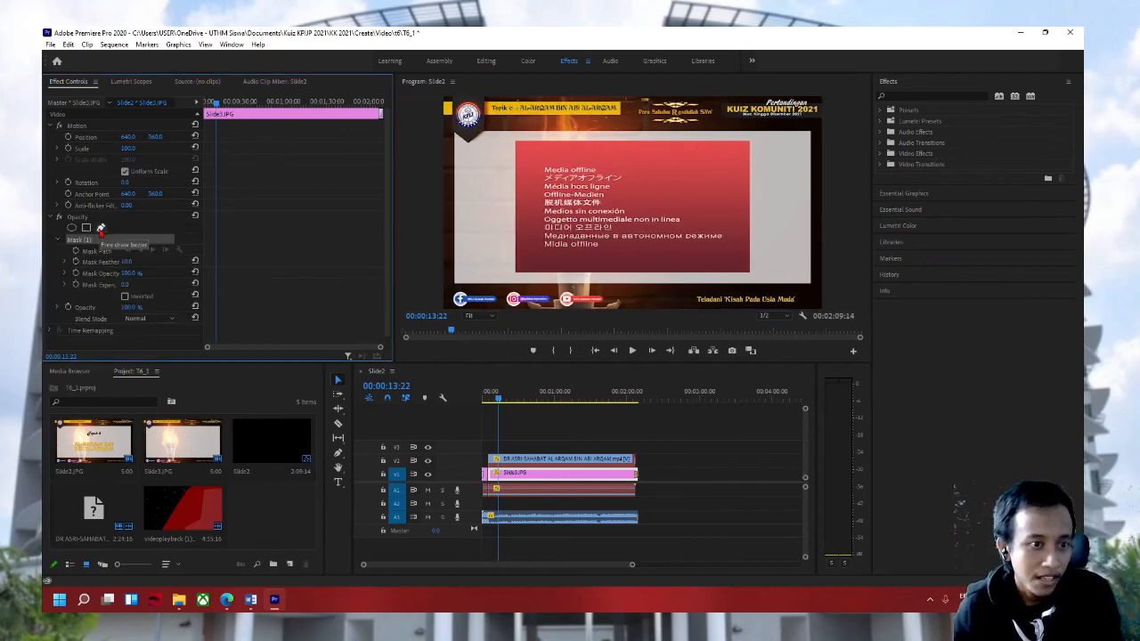
left_click(101, 229)
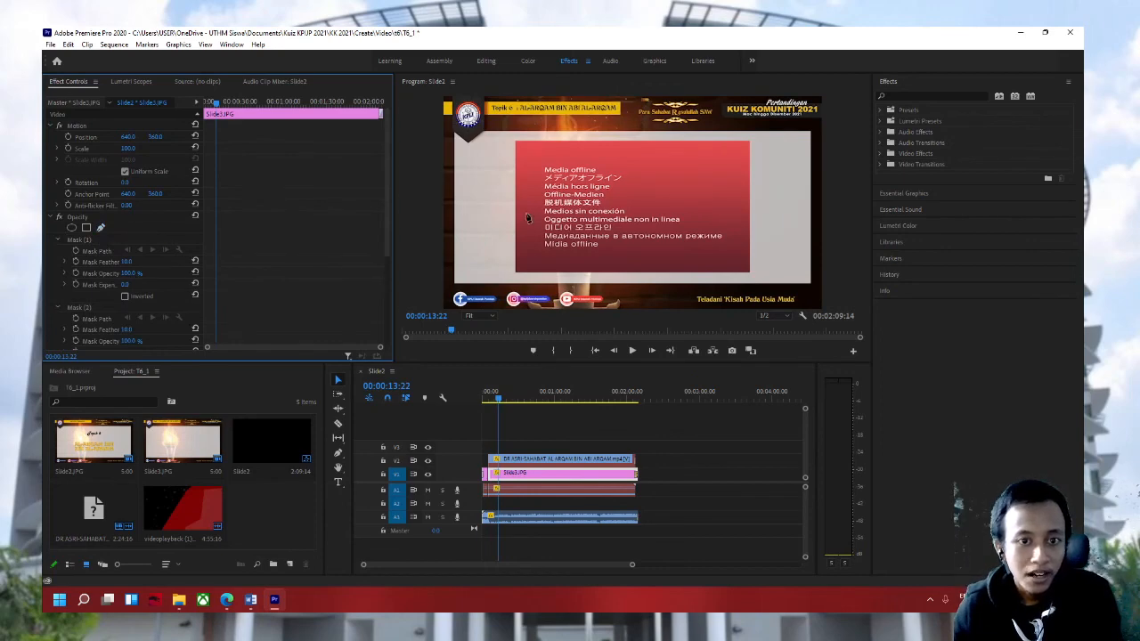
left_click(492, 206)
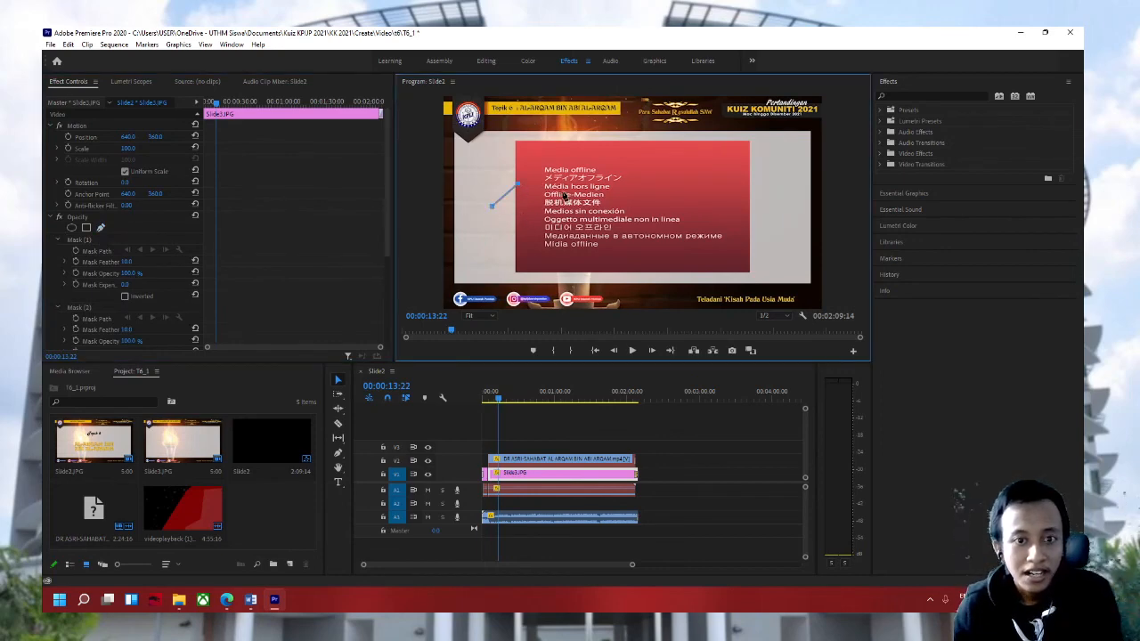
left_click(559, 190)
left_click(597, 212)
left_click(628, 231)
left_click(655, 263)
left_click(660, 285)
left_click(665, 303)
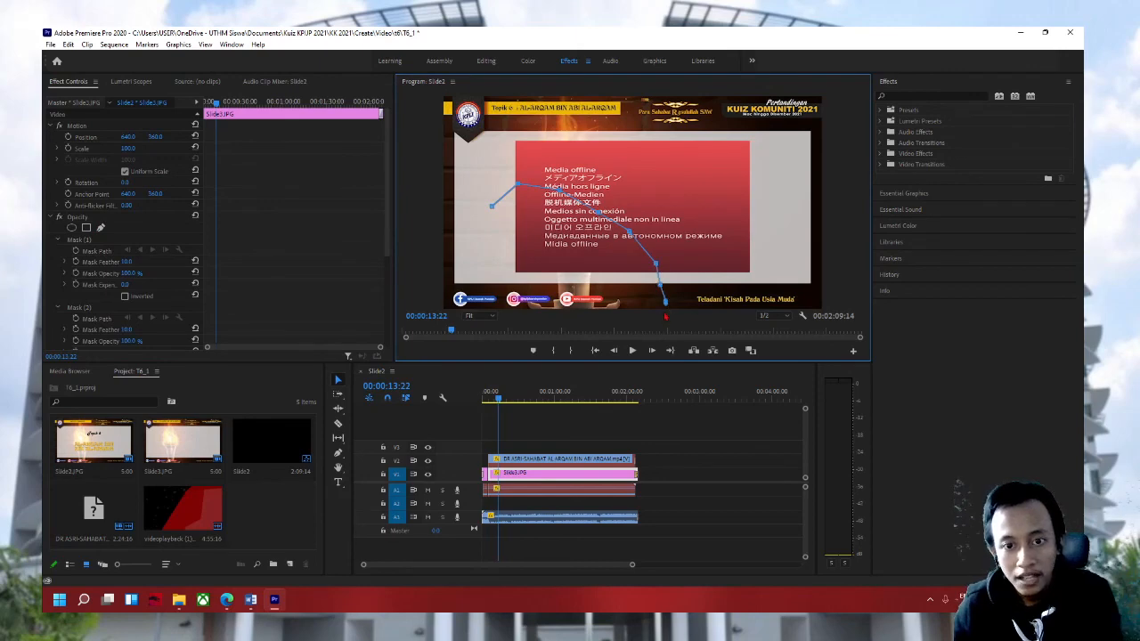
left_click(436, 302)
left_click(433, 255)
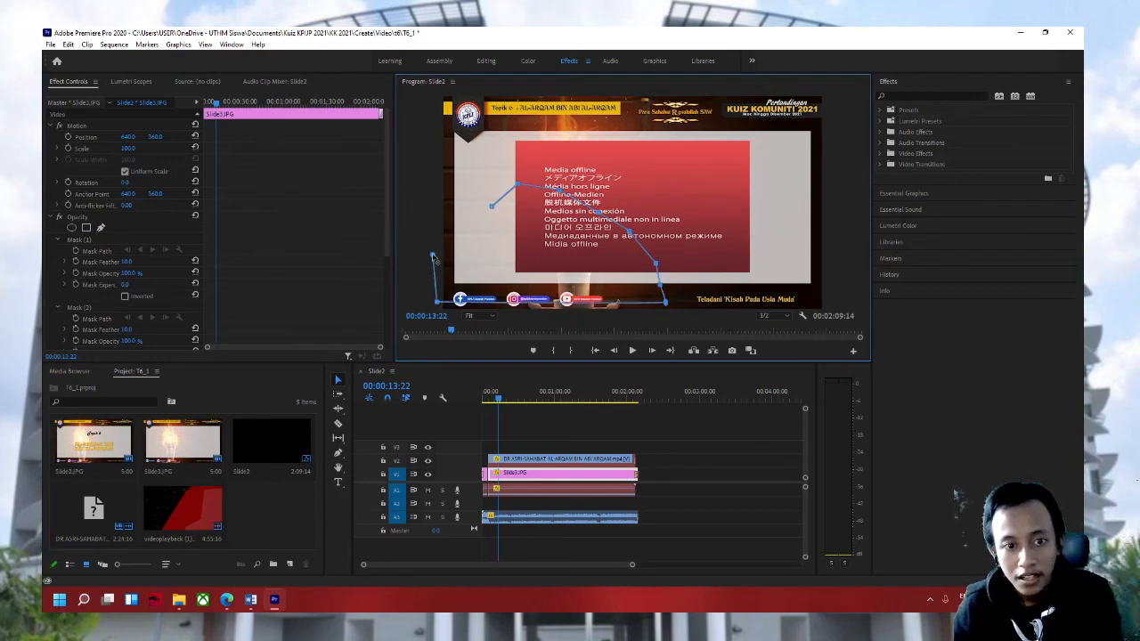
left_click(433, 222)
left_click(492, 206)
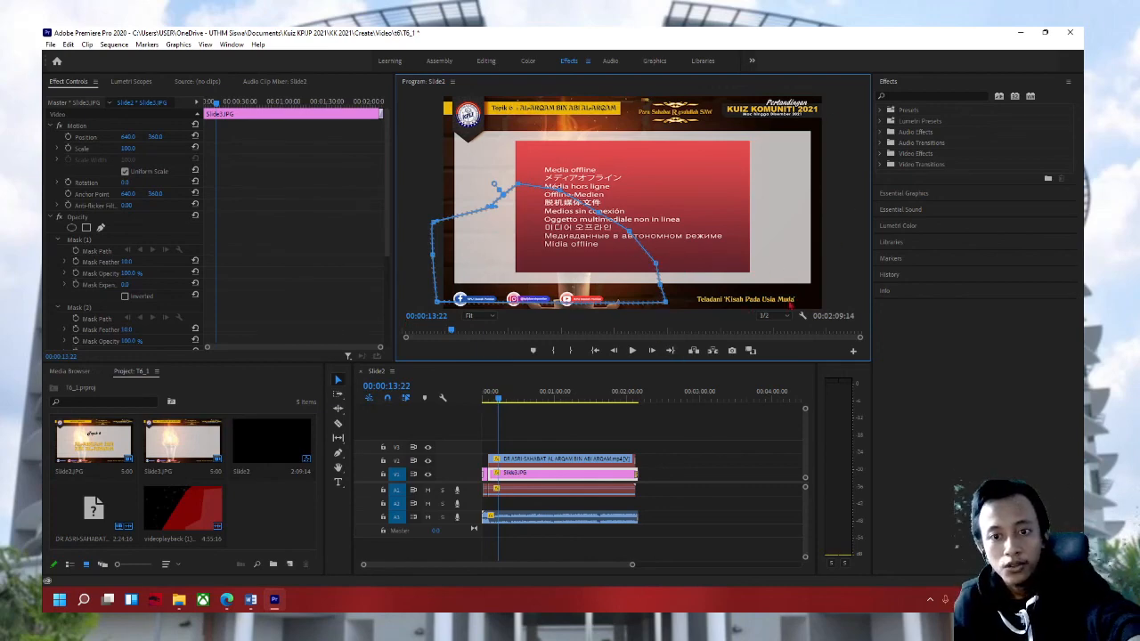
Step: Select the offline video clip on V2 at 00:01:12:10 and add a free-draw opacity mask to it
left_click(573, 418)
left_click(570, 392)
left_click(586, 460)
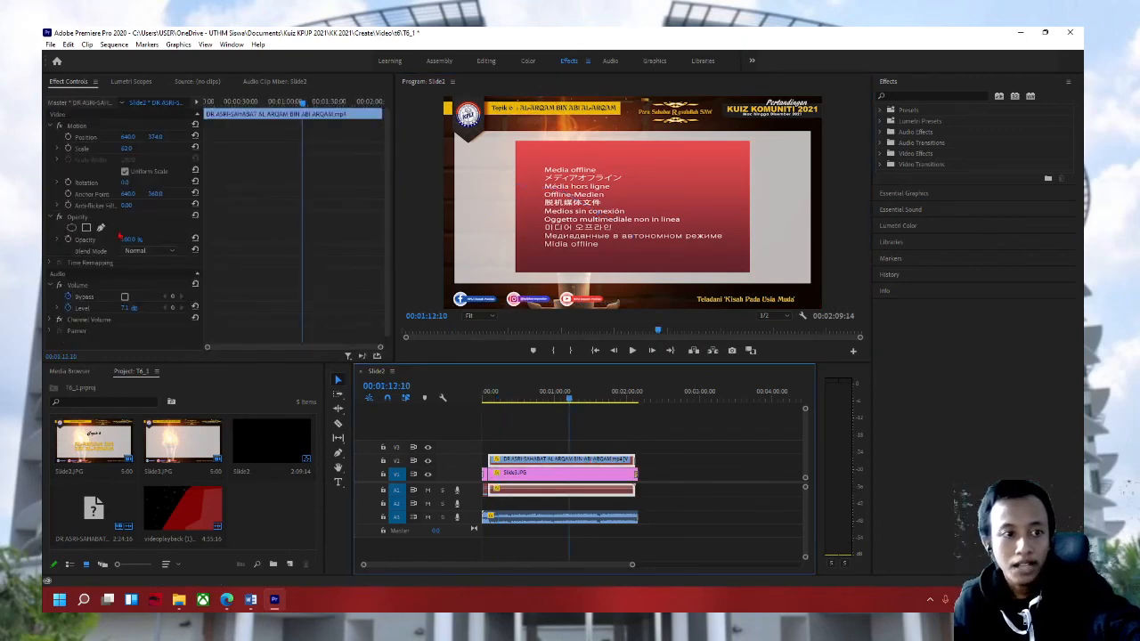
left_click(100, 228)
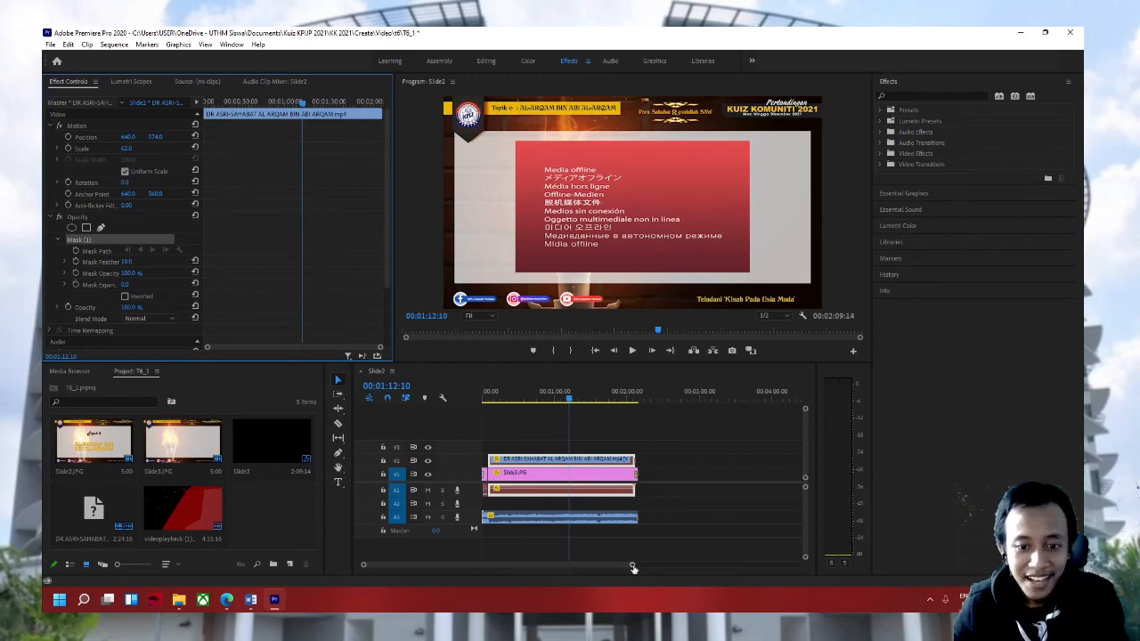
Step: Zoom into the timeline and move the playhead to 00:00:51:15
left_click_drag(632, 566, 580, 567)
left_click(566, 397)
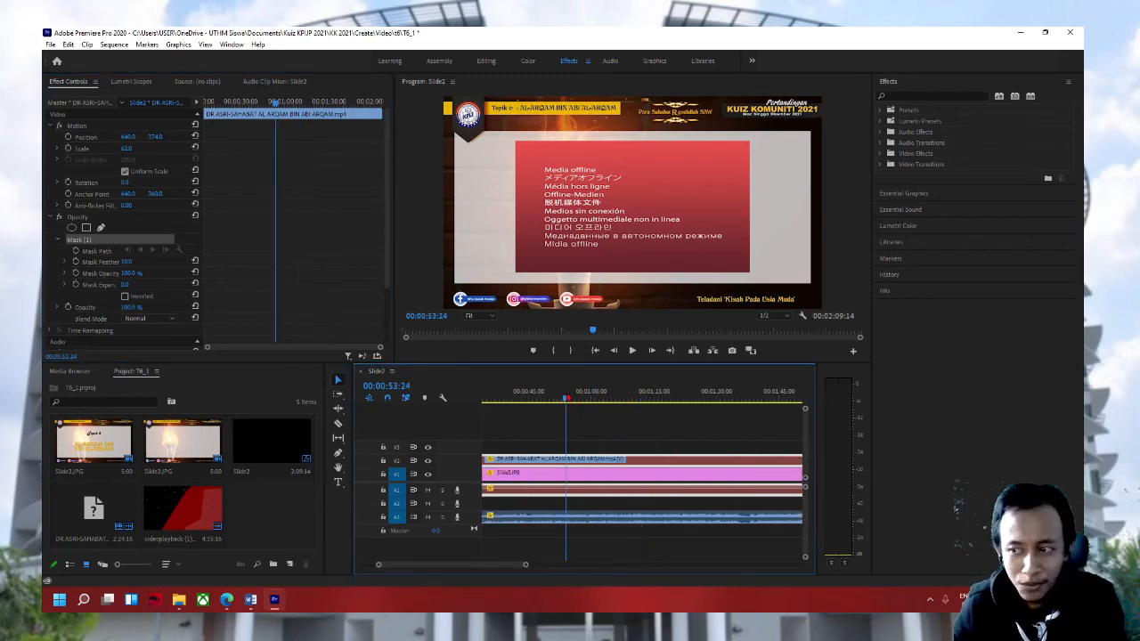
left_click_drag(566, 397, 555, 398)
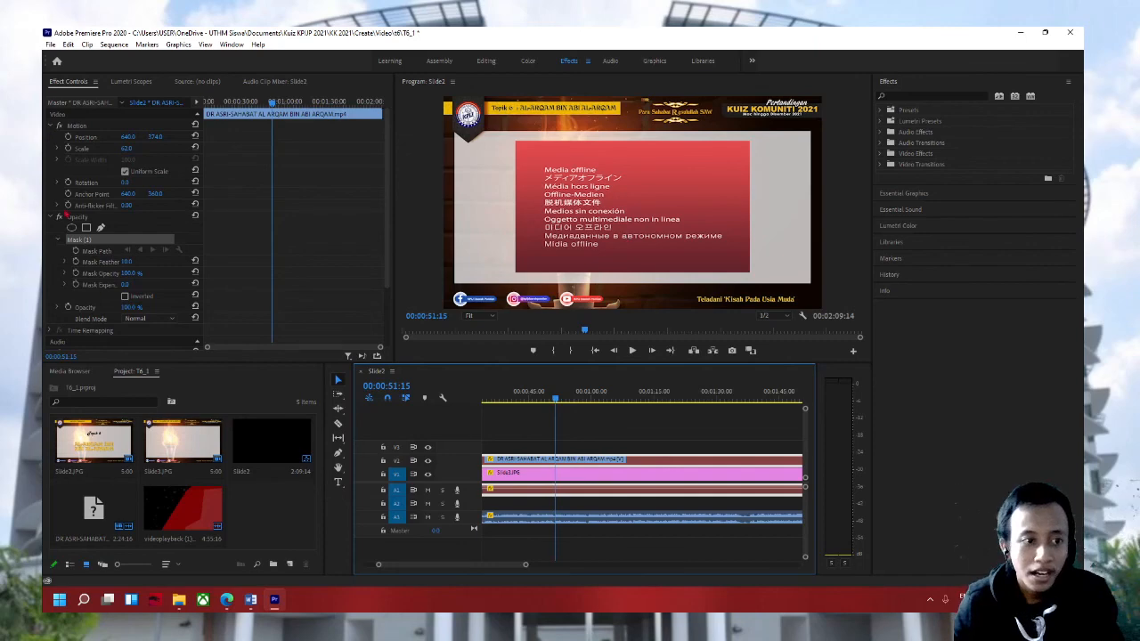
Step: Add two more free-draw opacity masks to the V2 clip, and revert the project to an earlier Edit Parameter history state
left_click(102, 227)
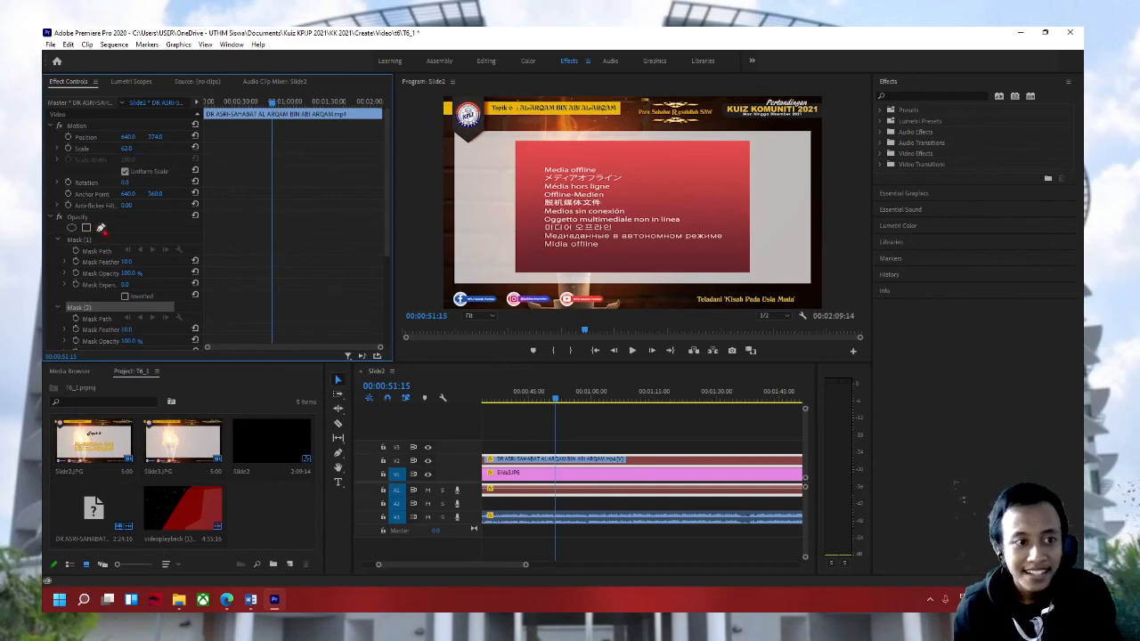
left_click(100, 228)
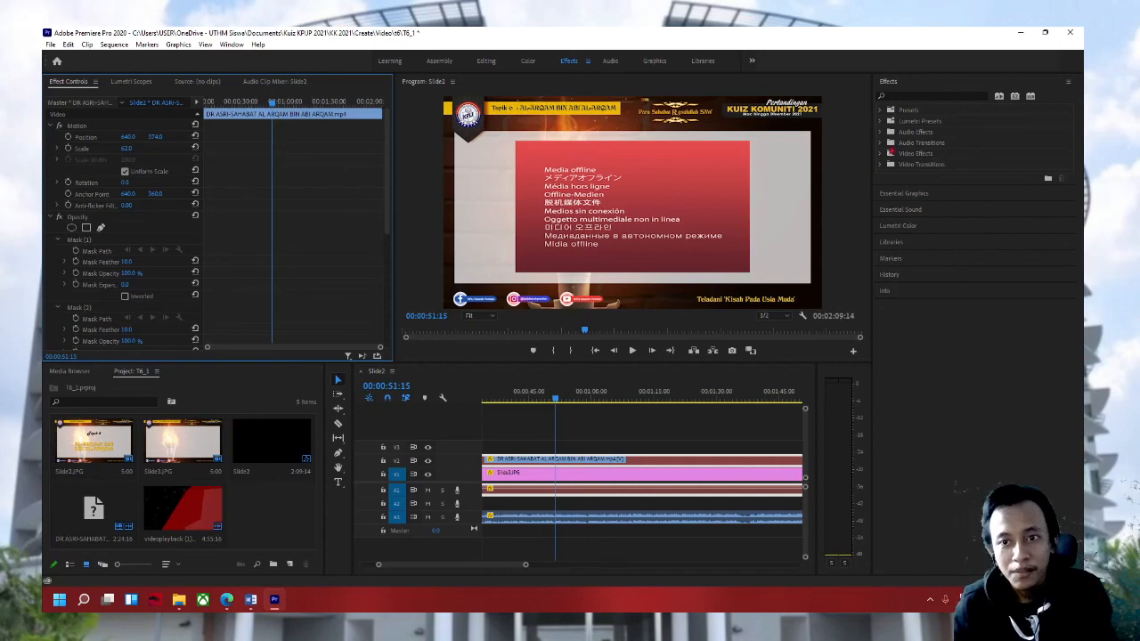
left_click(897, 277)
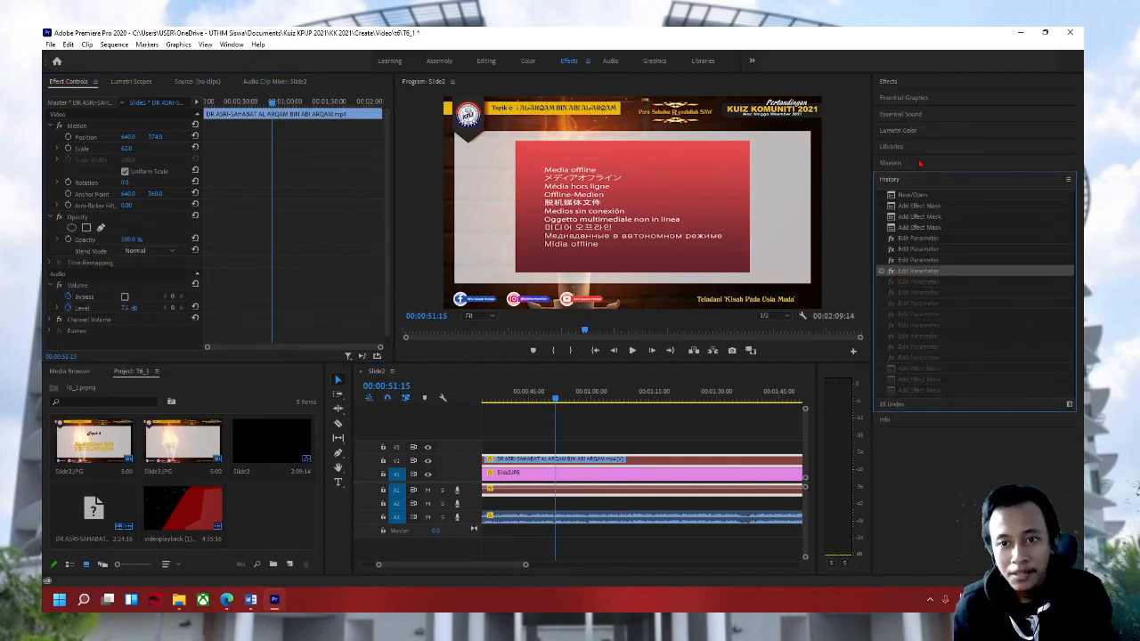
Step: Try a Lumetri Color shadow tint on the V2 clip and reset the tint to neutral
left_click(905, 131)
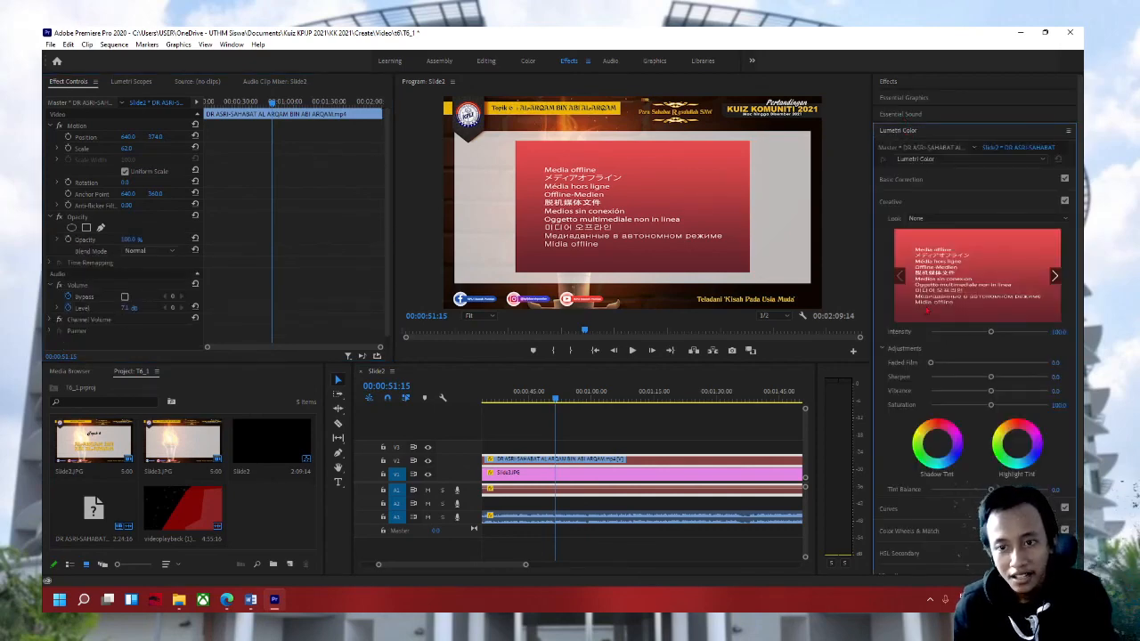
left_click(941, 429)
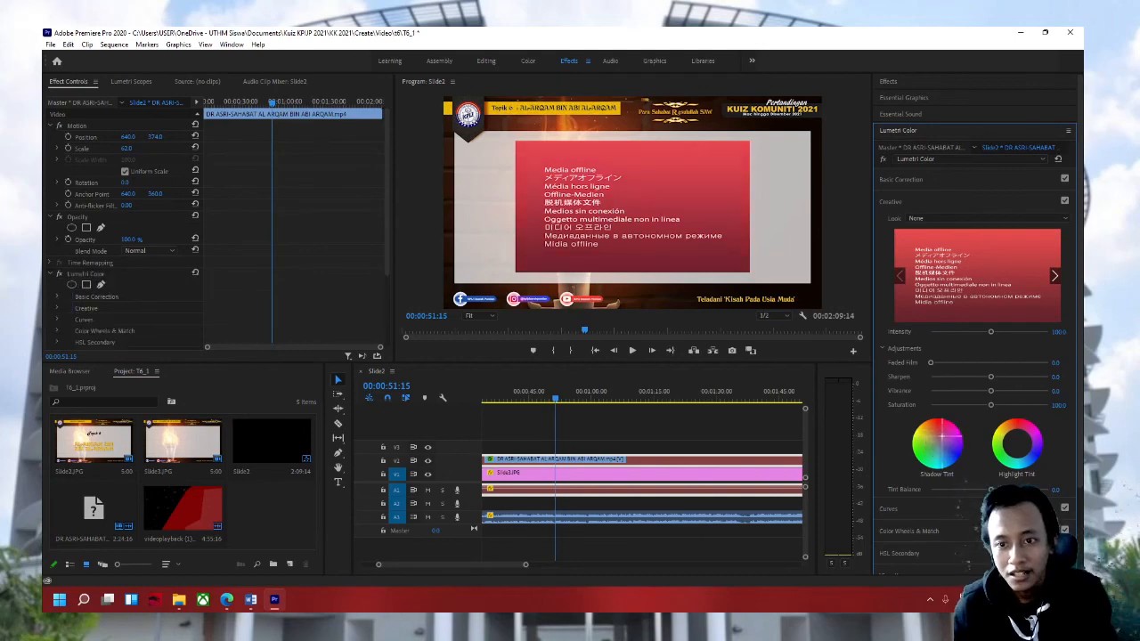
double_click(941, 436)
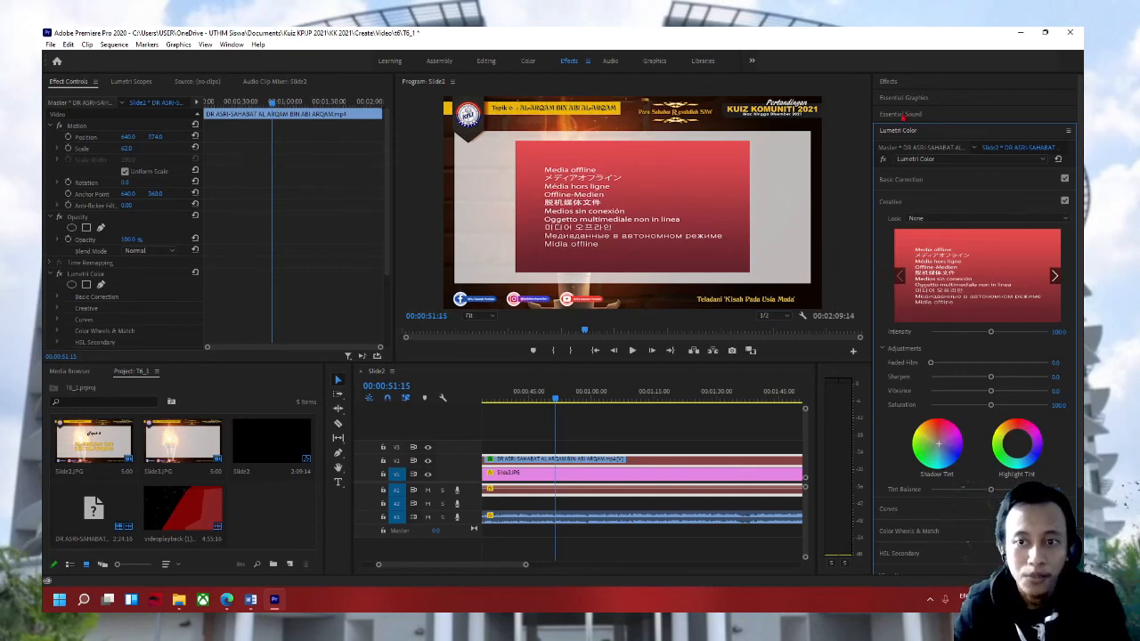
Step: Show the available Essential Graphics templates
left_click(903, 97)
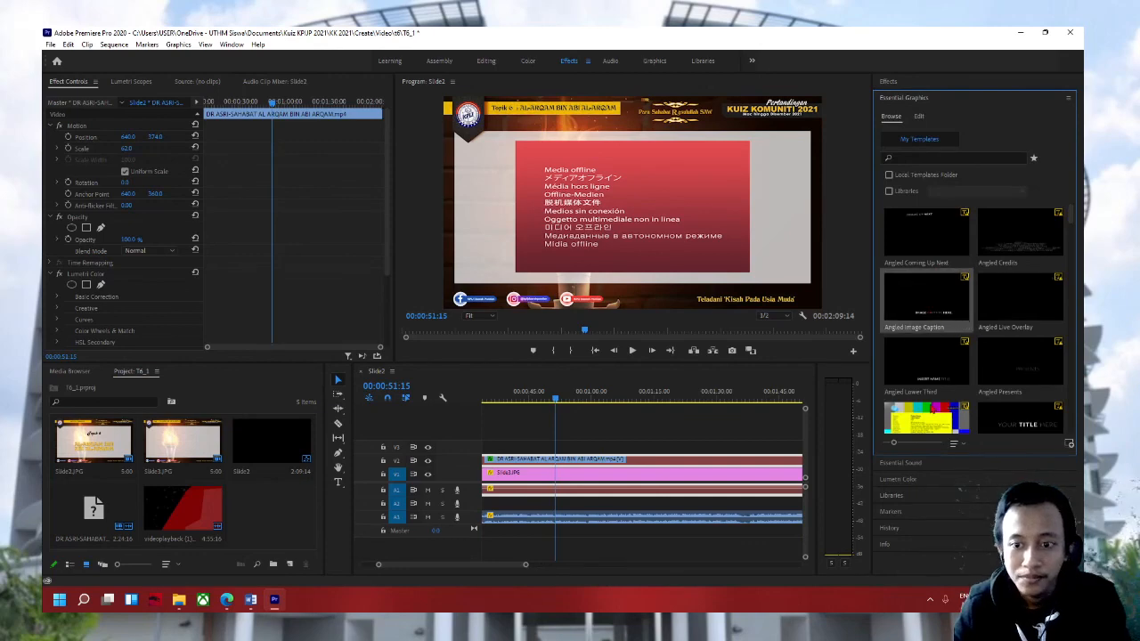